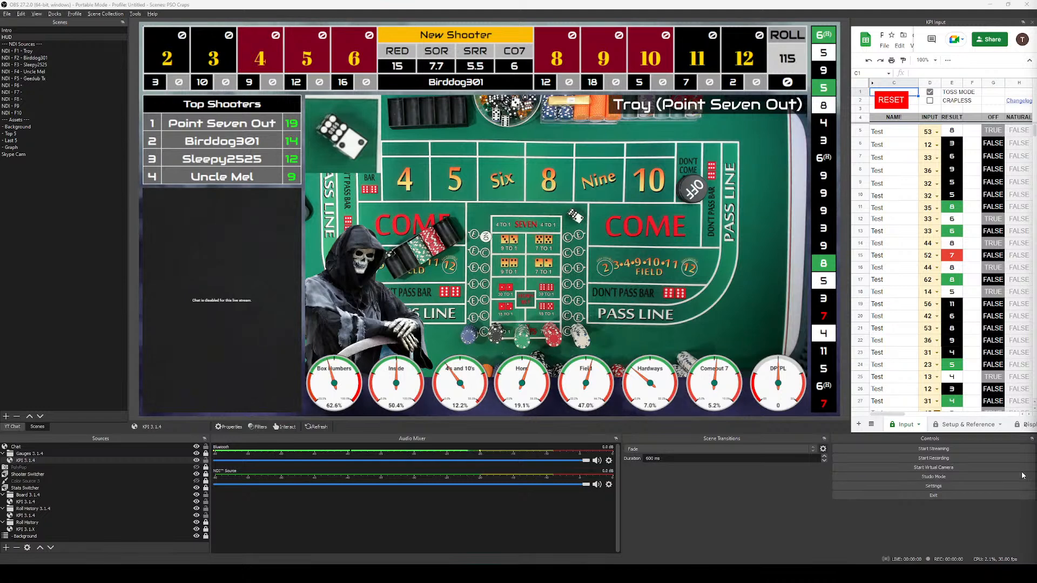
Start exporting the PSO Craps scene collection and choose the Backup folder on the HDD - 1TB (D:) drive.
click(106, 15)
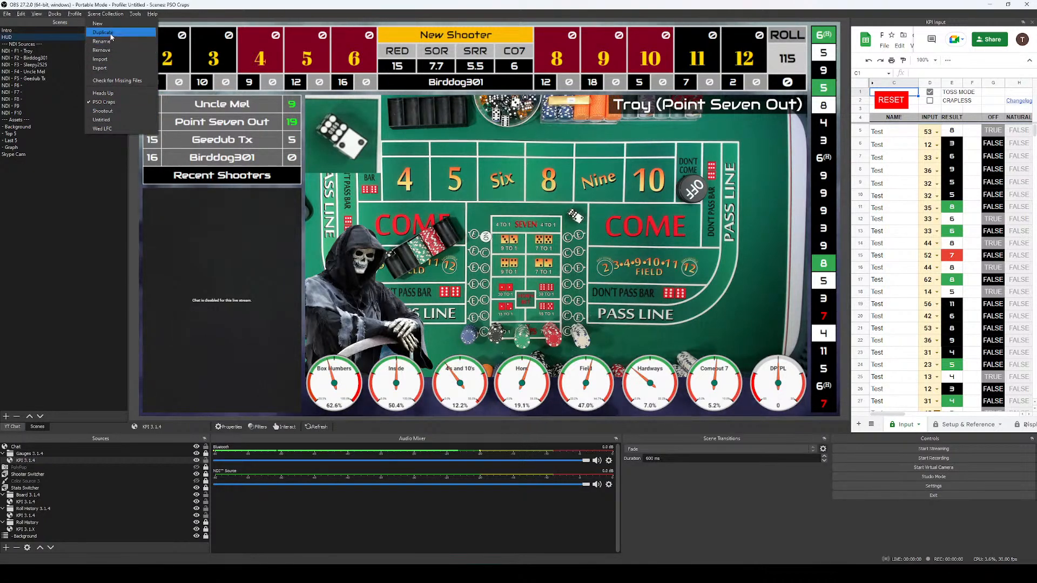
click(112, 68)
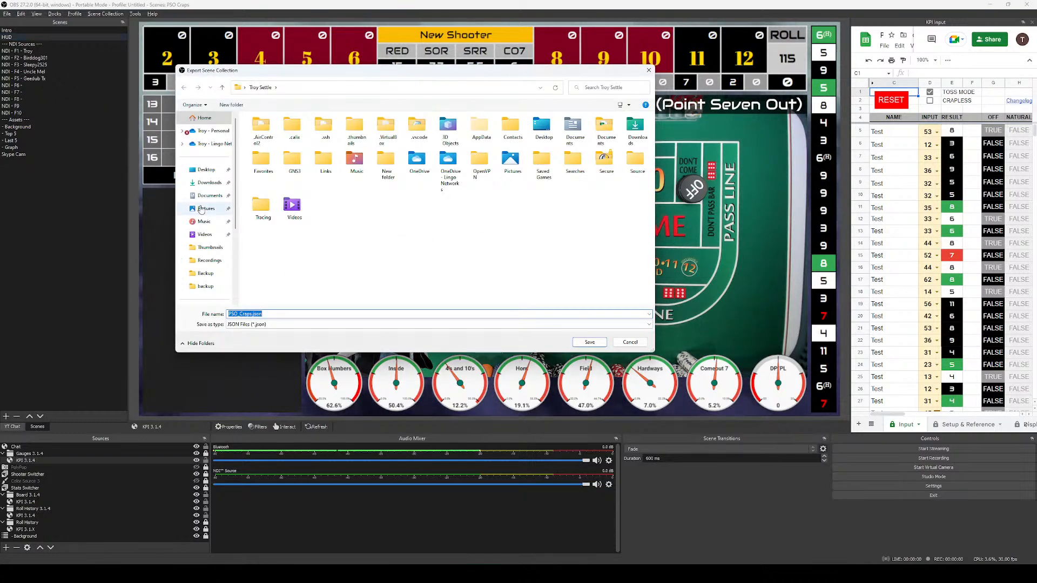
scroll(224, 275, down, 1)
scroll(222, 273, down, 2)
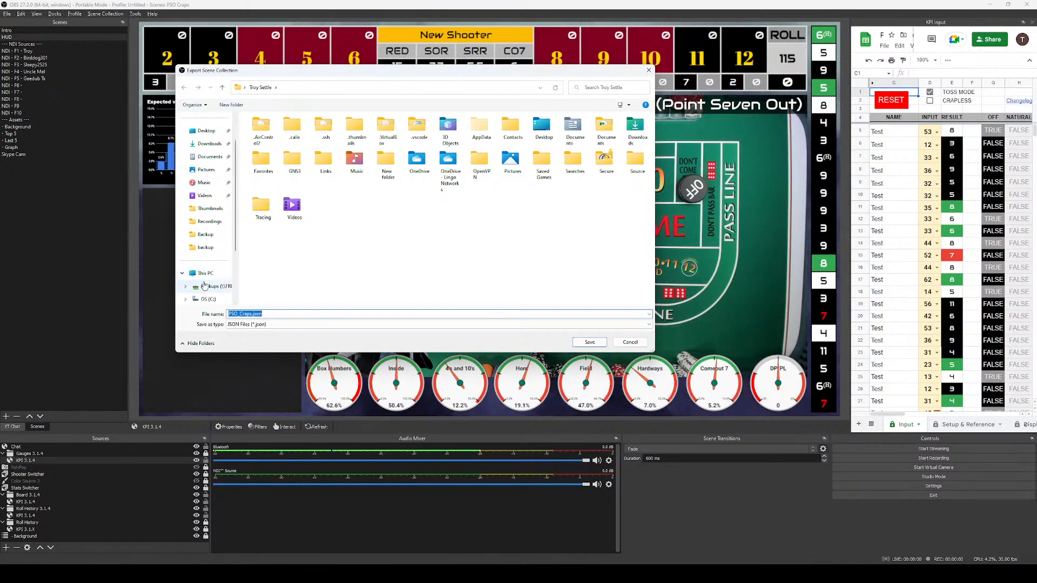
click(215, 261)
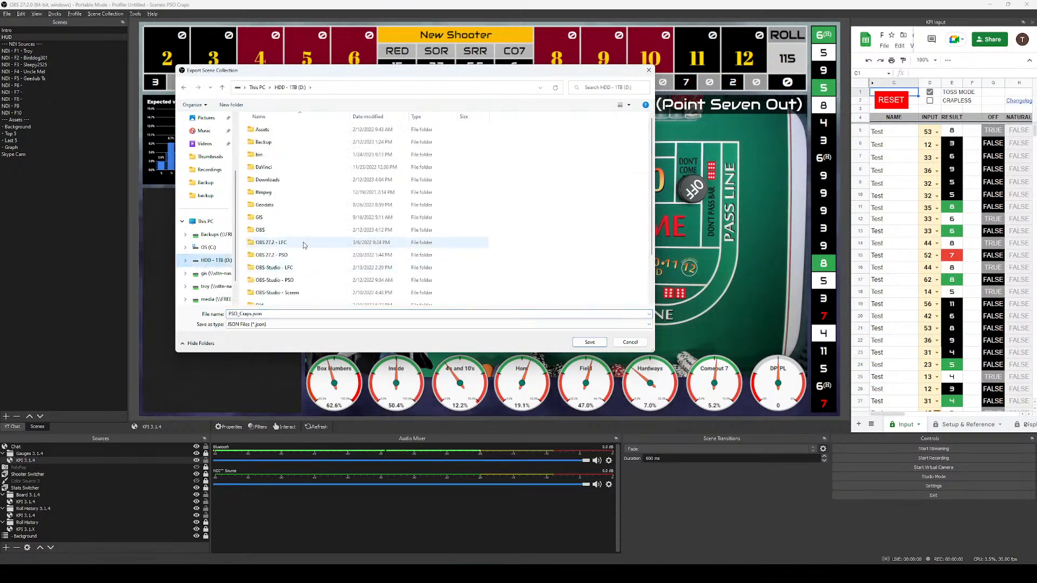
click(252, 143)
double_click(252, 143)
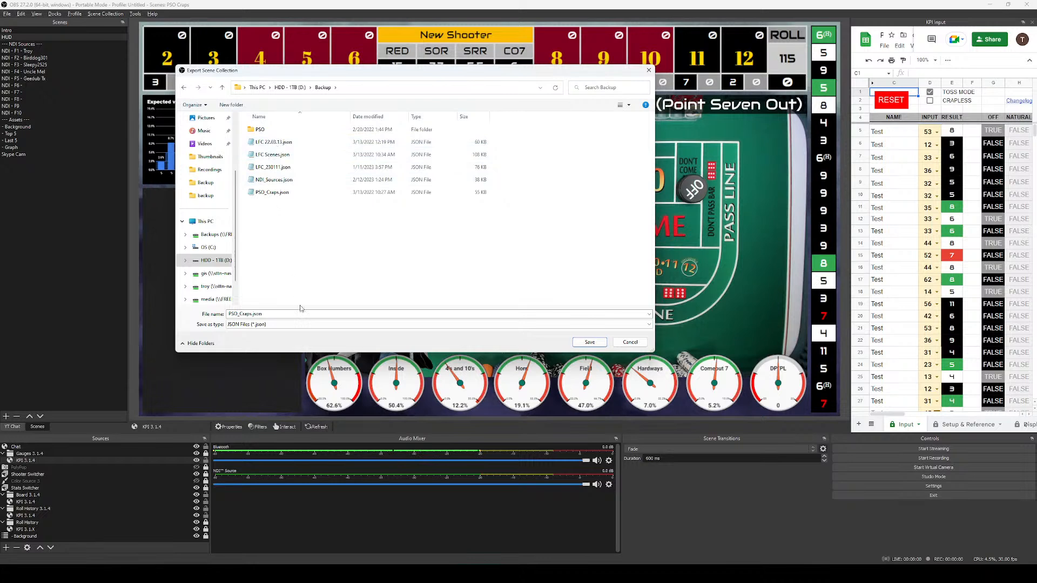
Save the scene collection export as "Export for YT Demo" and close OBS.
drag(290, 314, 166, 302)
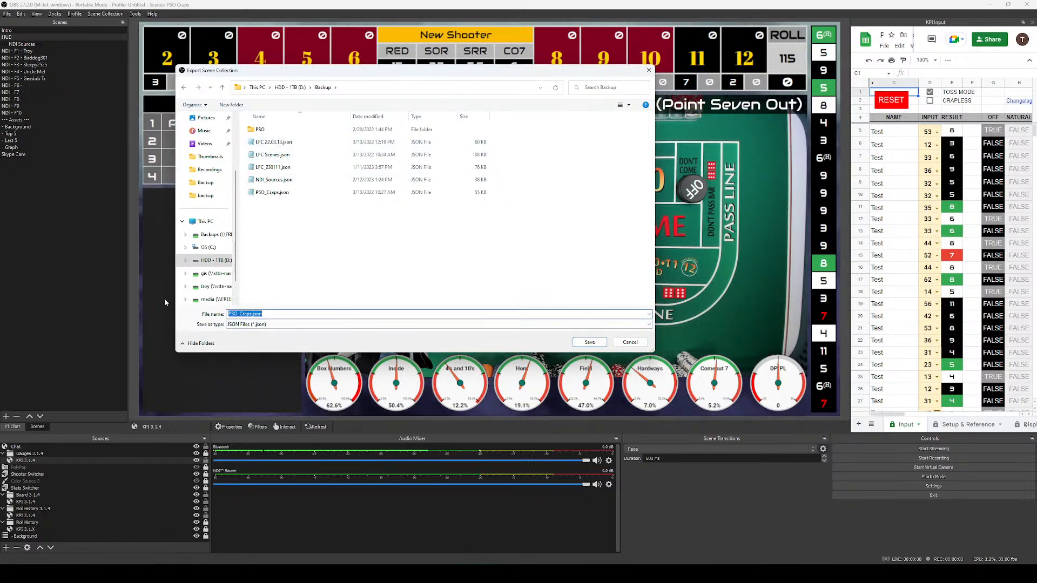
text(Export f)
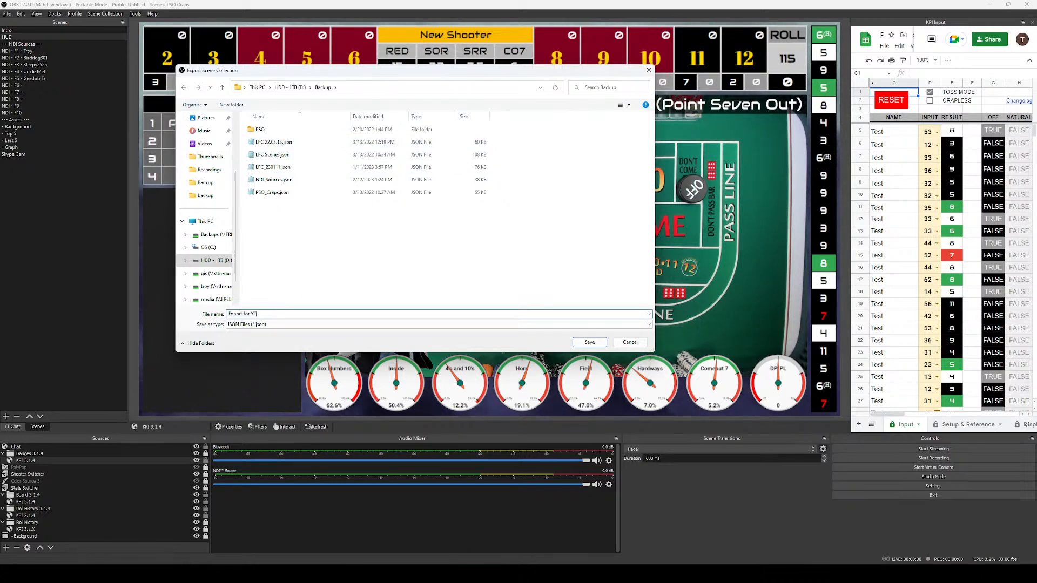
text(or YT Demo)
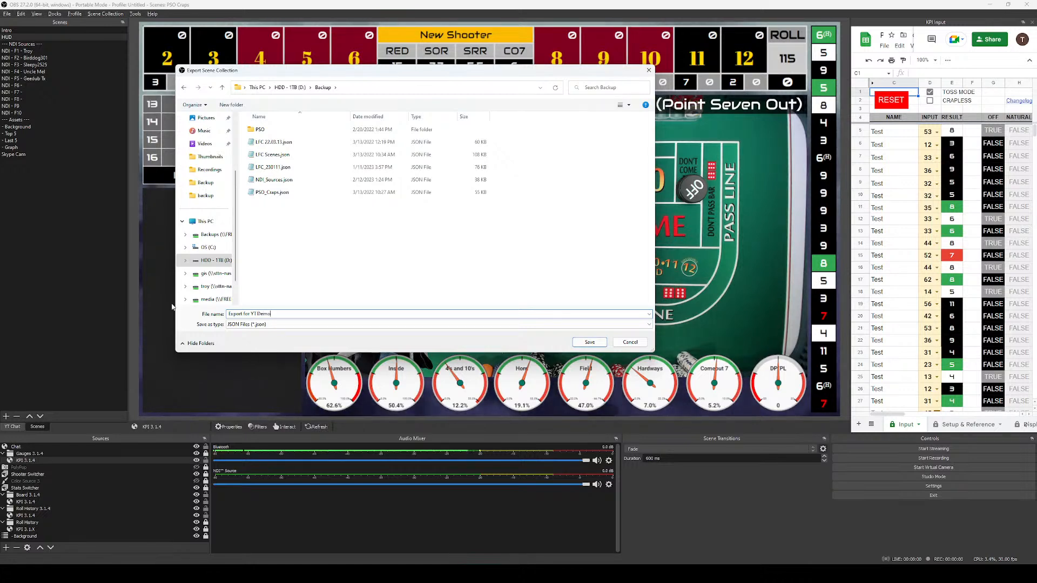
click(589, 342)
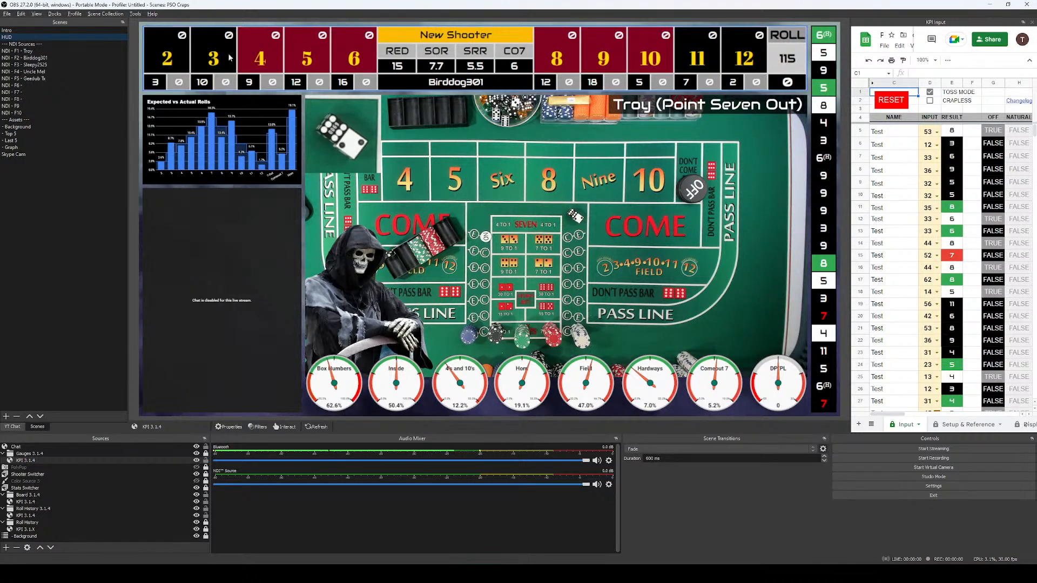
click(1026, 6)
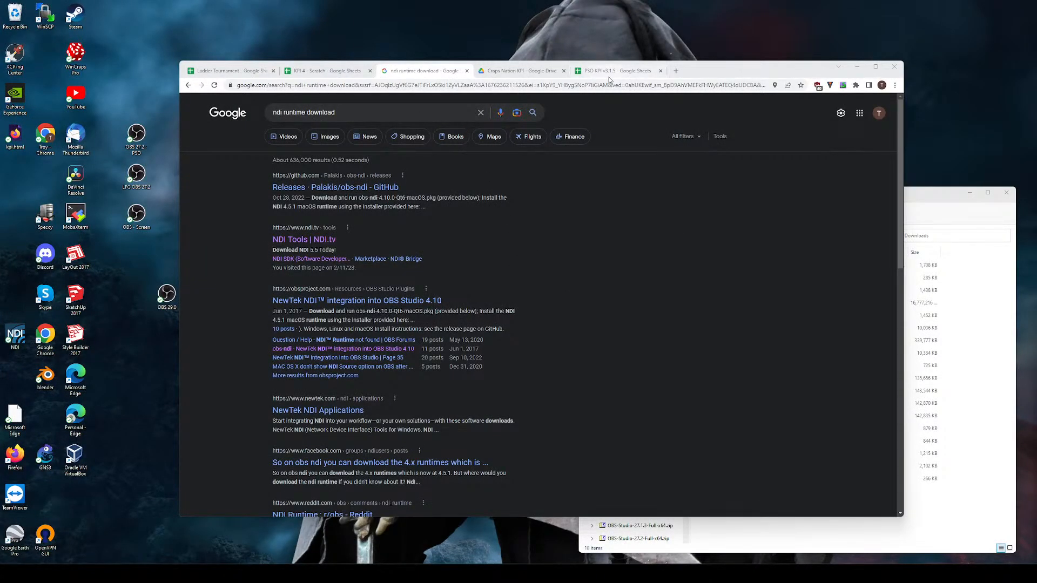
Search for "OBS Download" in a new Chrome tab and download the OBS Studio 29.0.2 Windows zip from the official site.
click(676, 70)
click(496, 85)
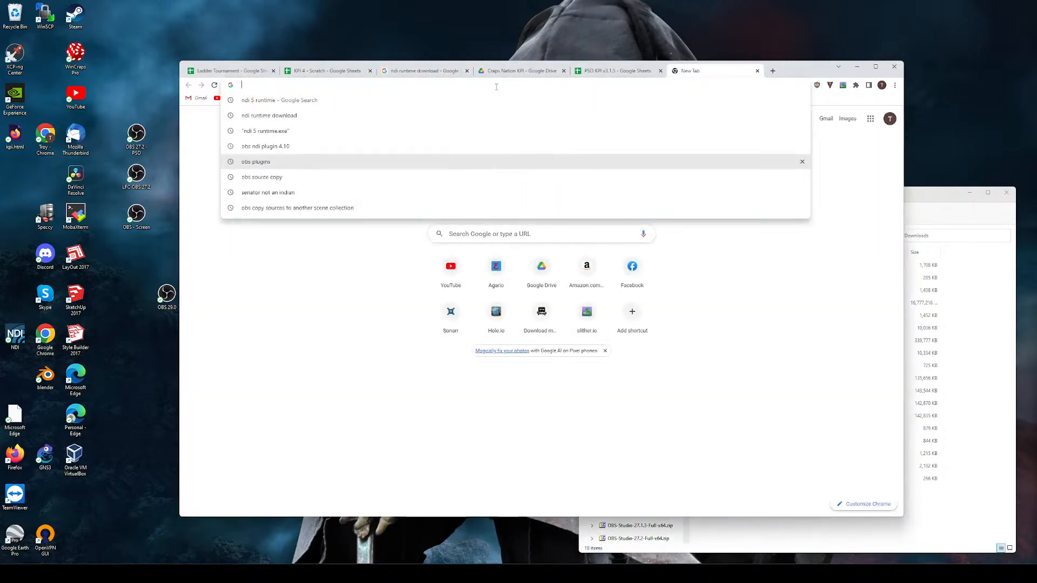
text(OBS)
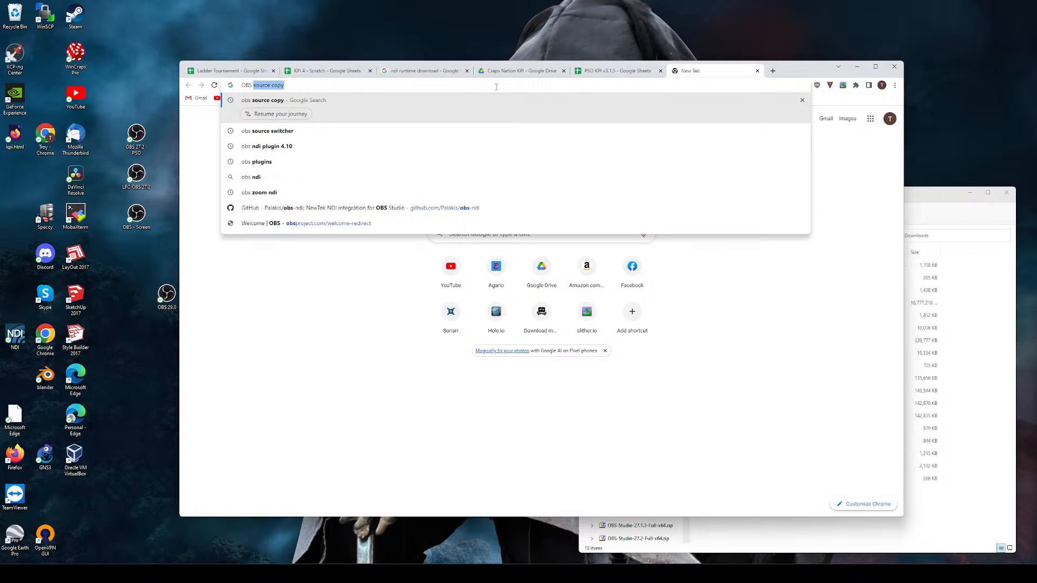
text(Download)
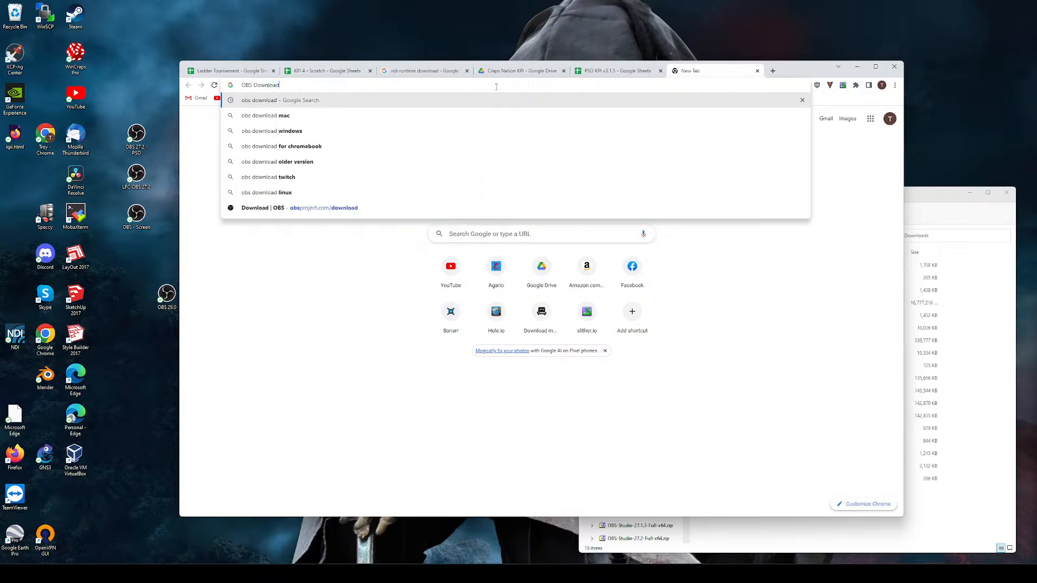
key(Return)
click(328, 217)
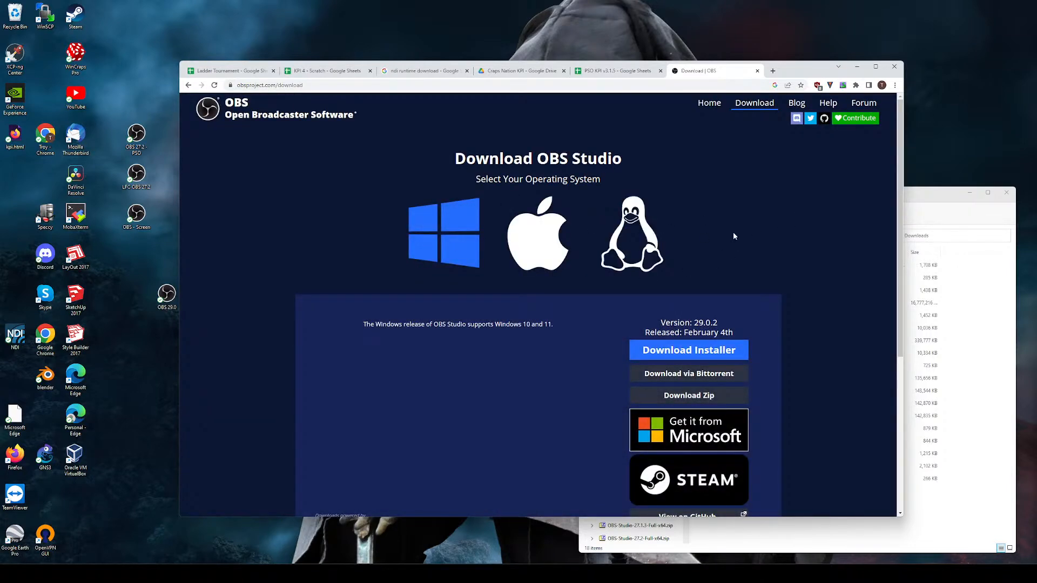
scroll(736, 237, down, 1)
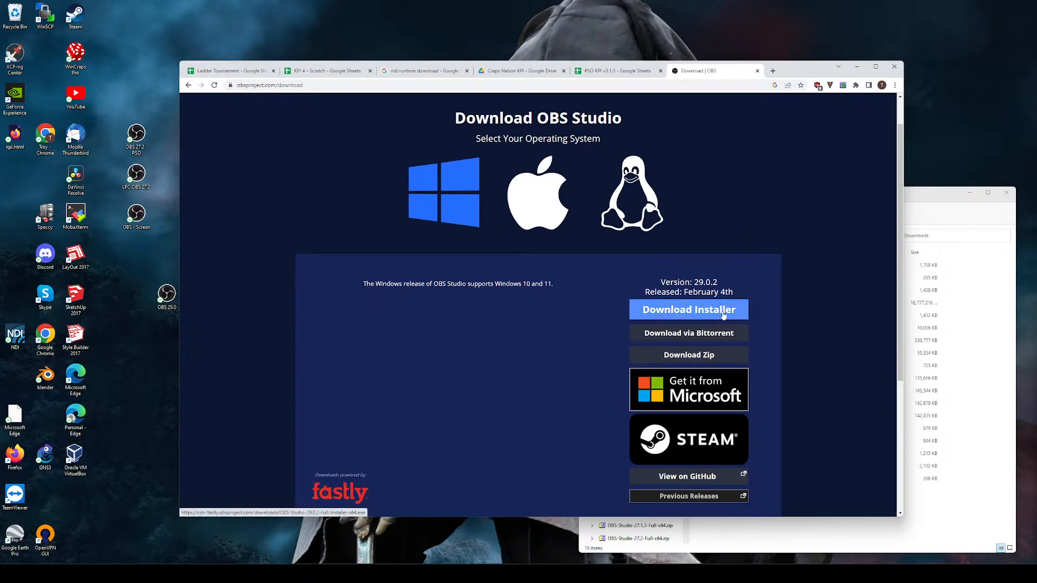
click(685, 356)
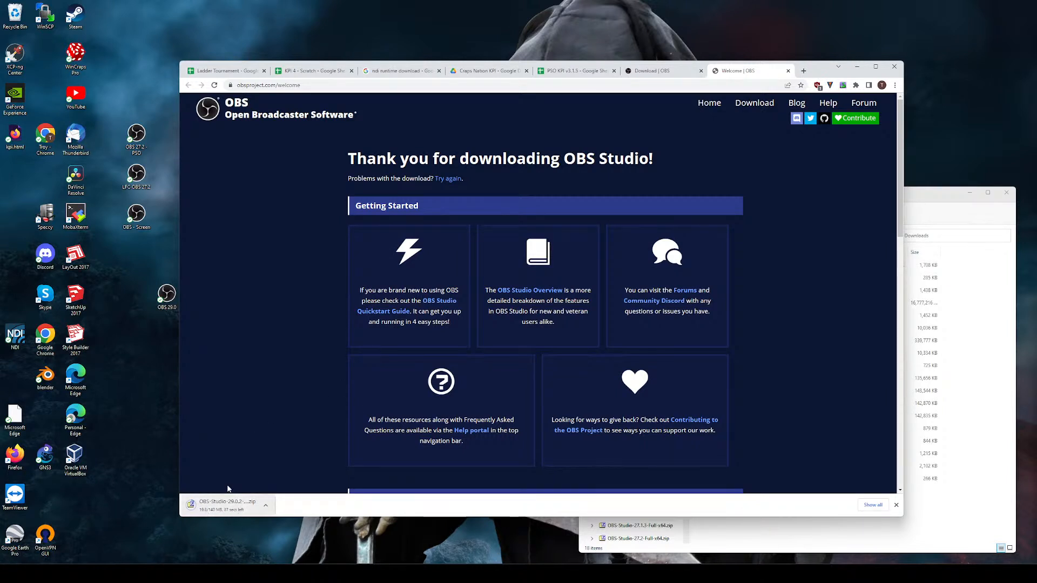
Switch to File Explorer and inspect the contents of OBS-Studio-29.0.2-Full-x64.zip in Downloads using Windows Explorer.
click(936, 199)
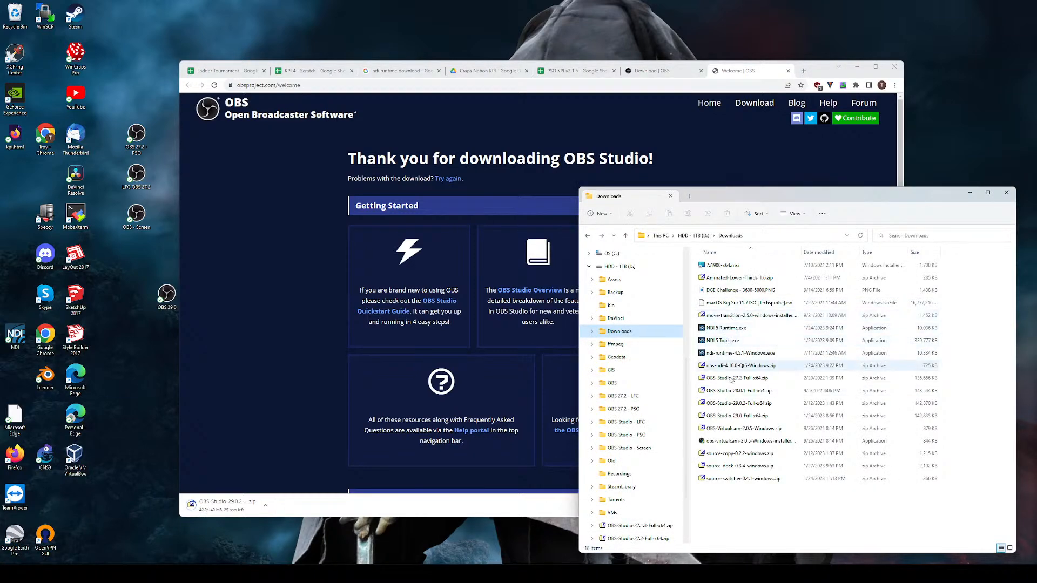
click(757, 403)
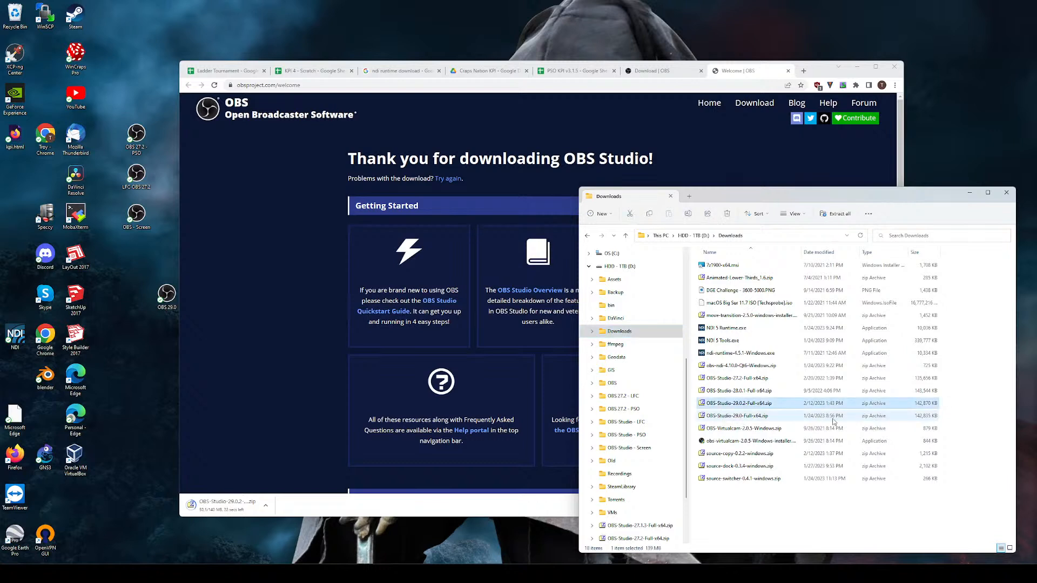
right_click(738, 407)
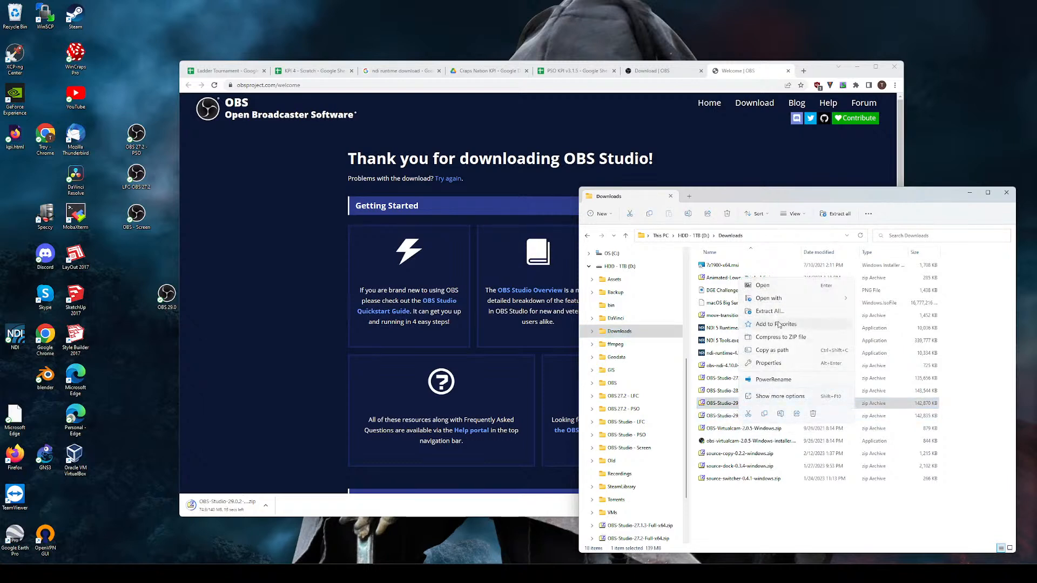
mouse_move(782, 301)
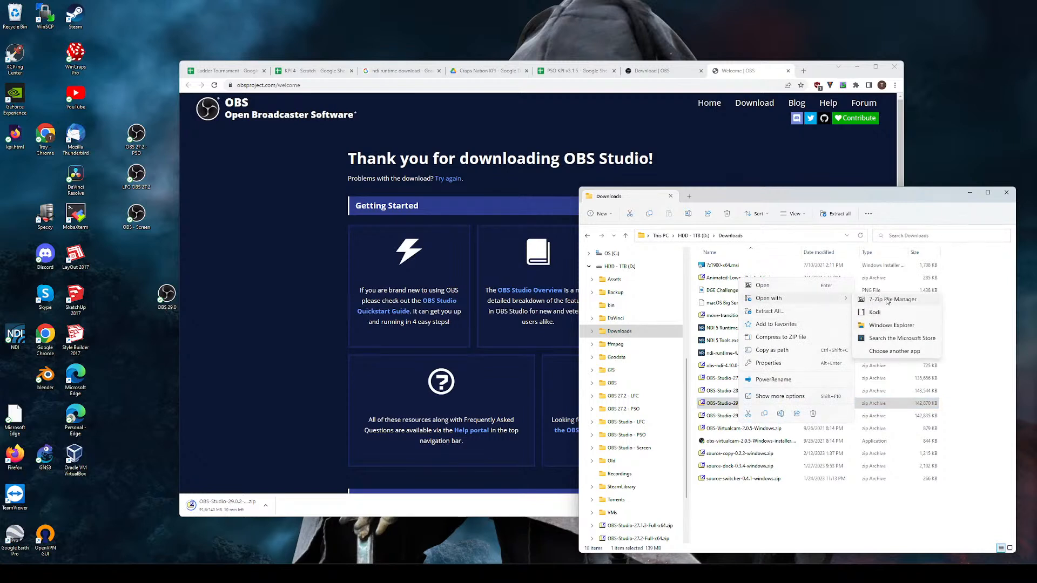
click(886, 325)
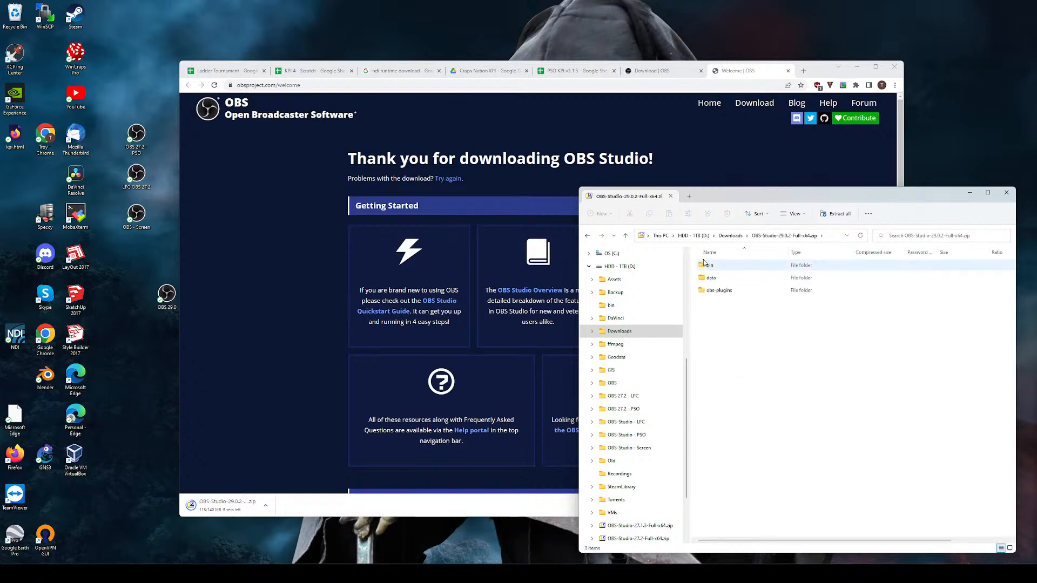
click(731, 235)
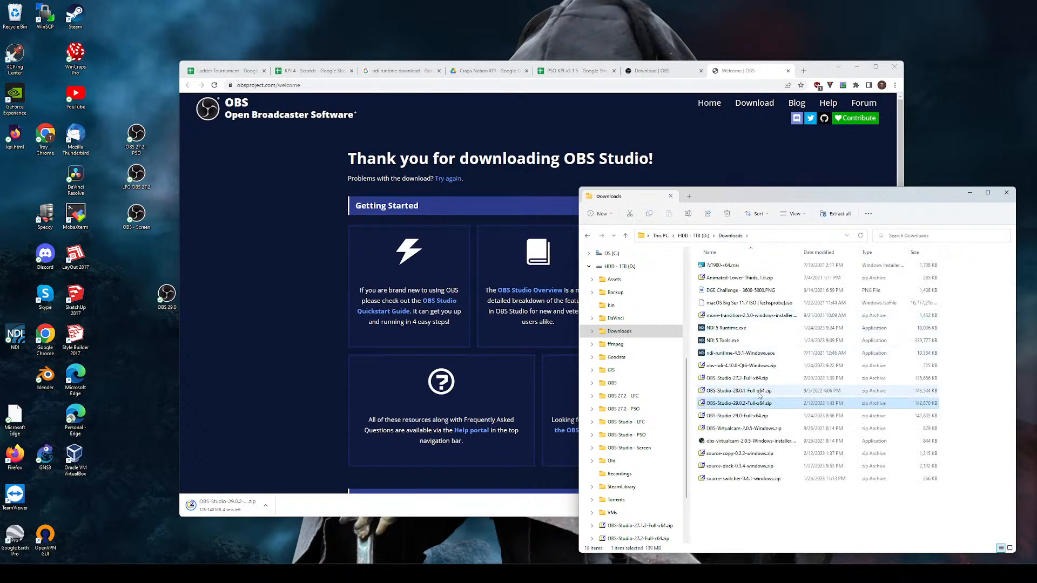
right_click(736, 408)
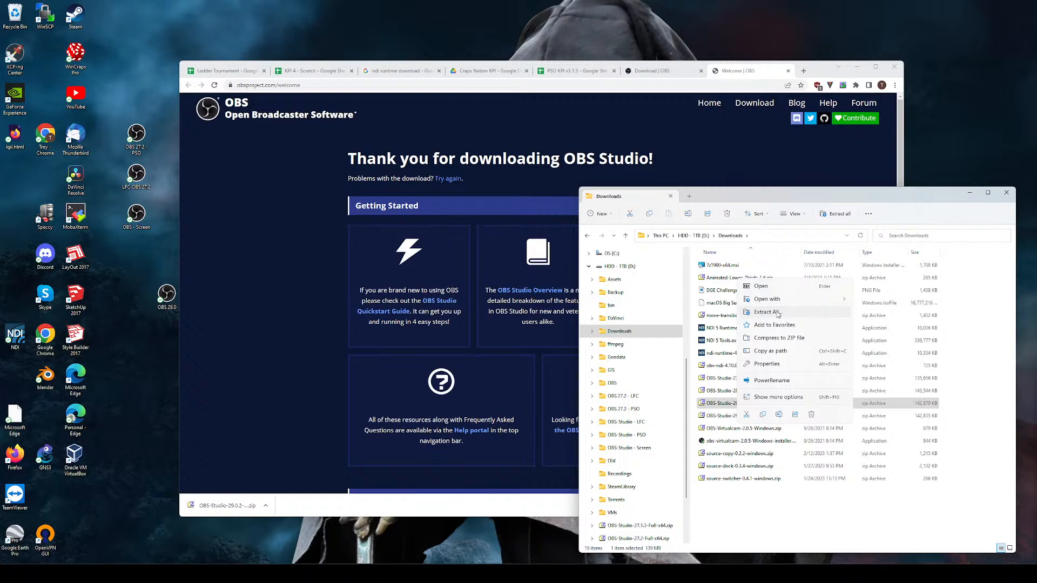
Create a new folder named 29.0.2 inside the OBS folder on the D: drive.
click(592, 384)
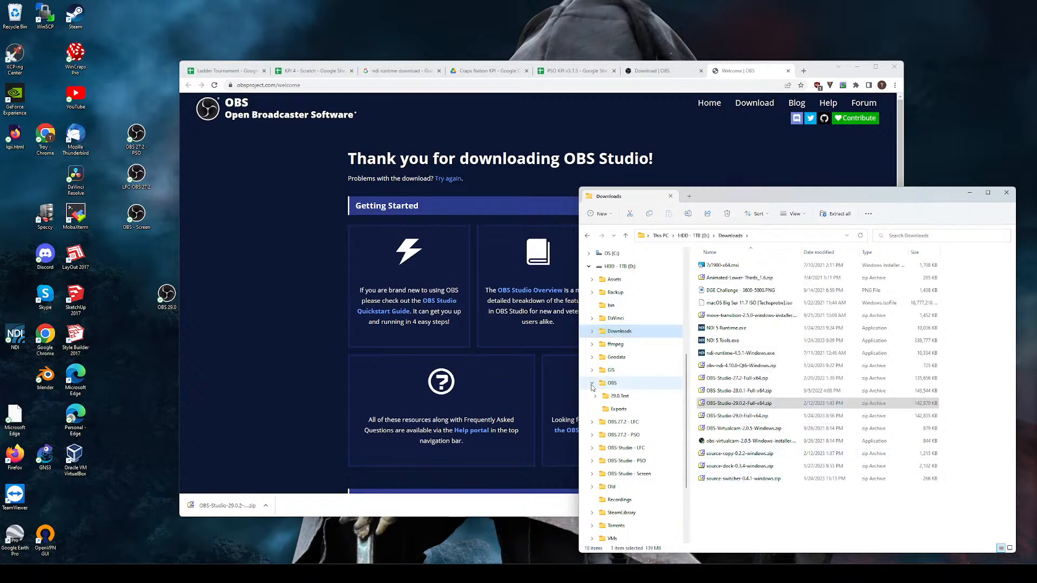
click(612, 384)
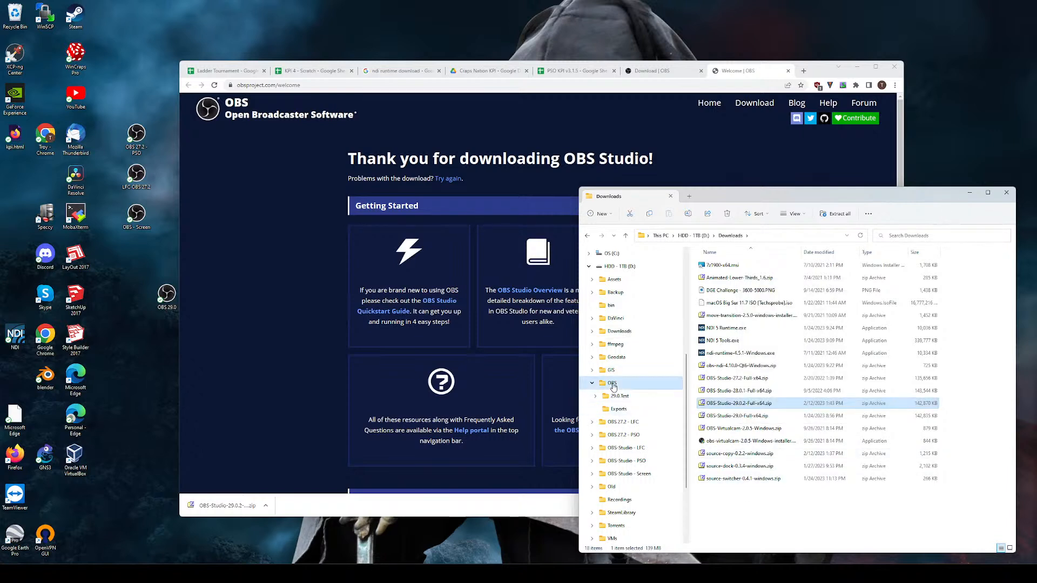
right_click(725, 316)
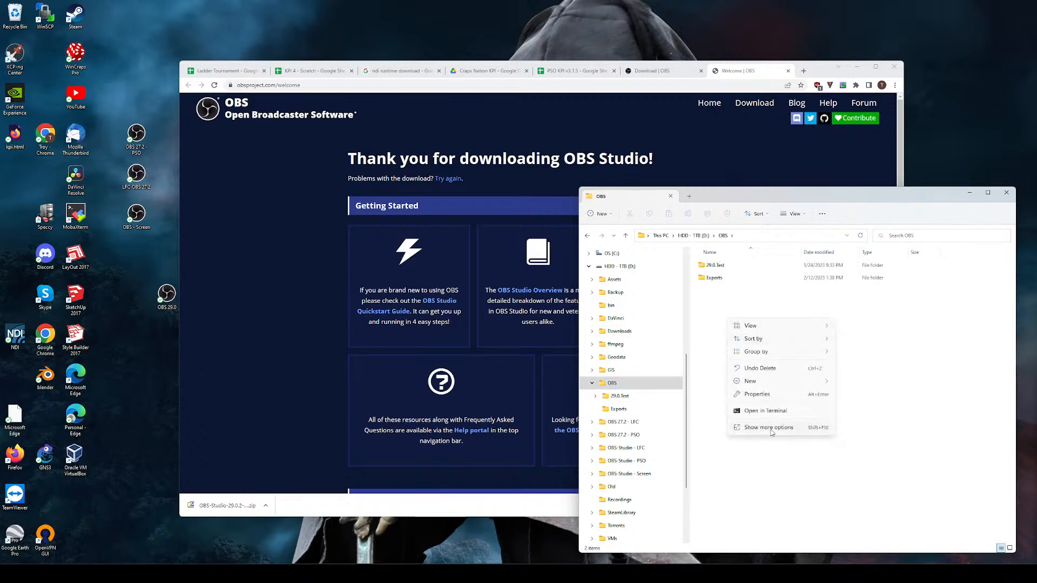
mouse_move(763, 382)
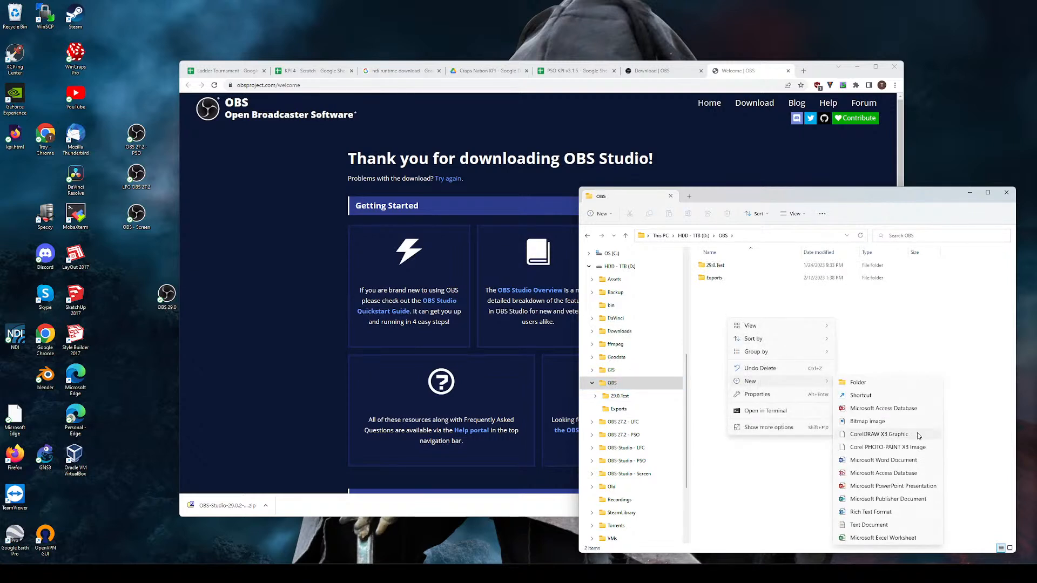
click(860, 384)
text(29.0.2)
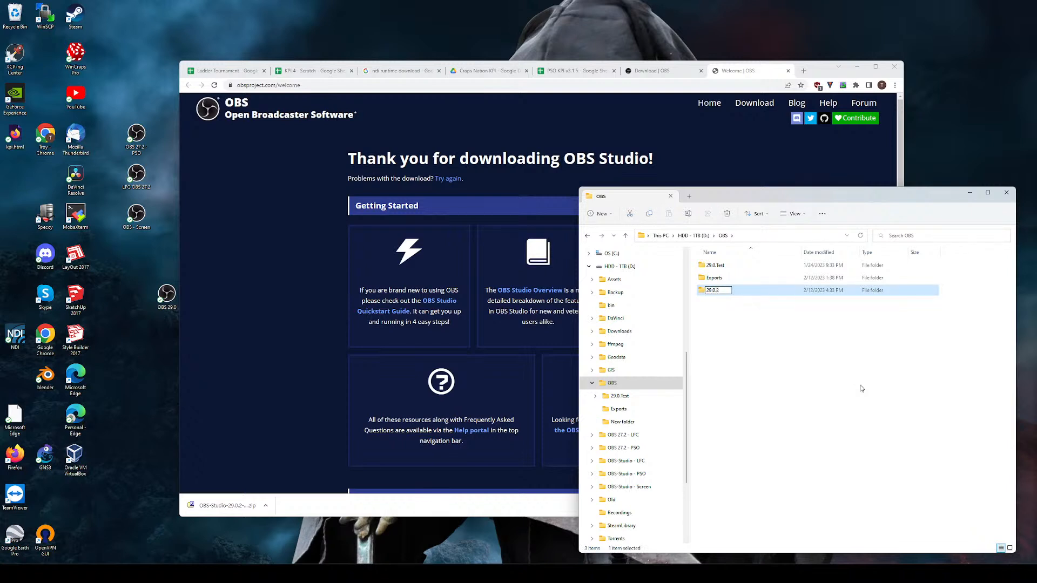
key(Return)
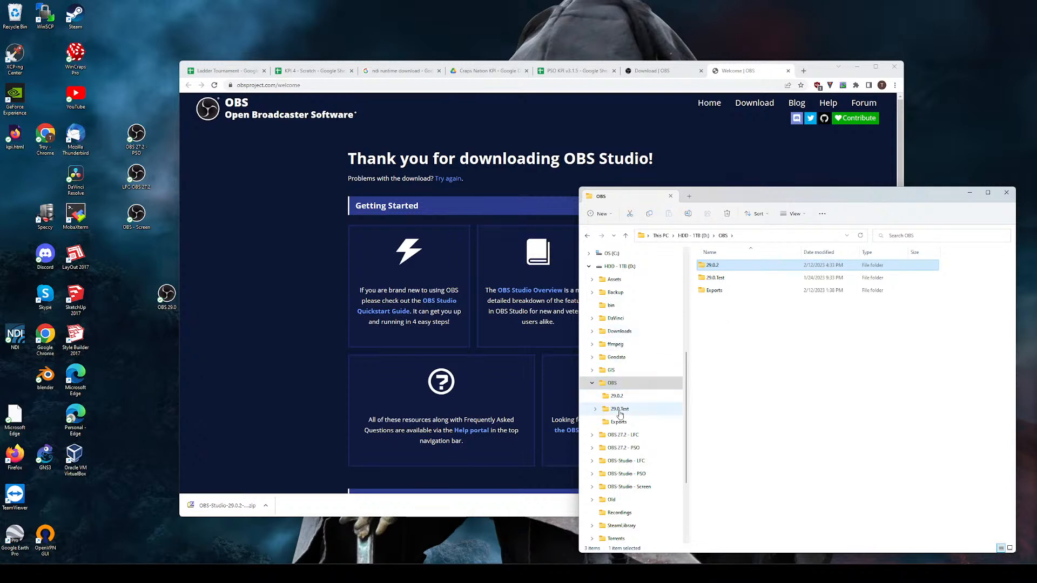
Copy the bin, data and obs-plugins folders from OBS-Studio-29.0.2-Full-x64.zip in Downloads into the OBS 29.0.2 folder.
click(642, 332)
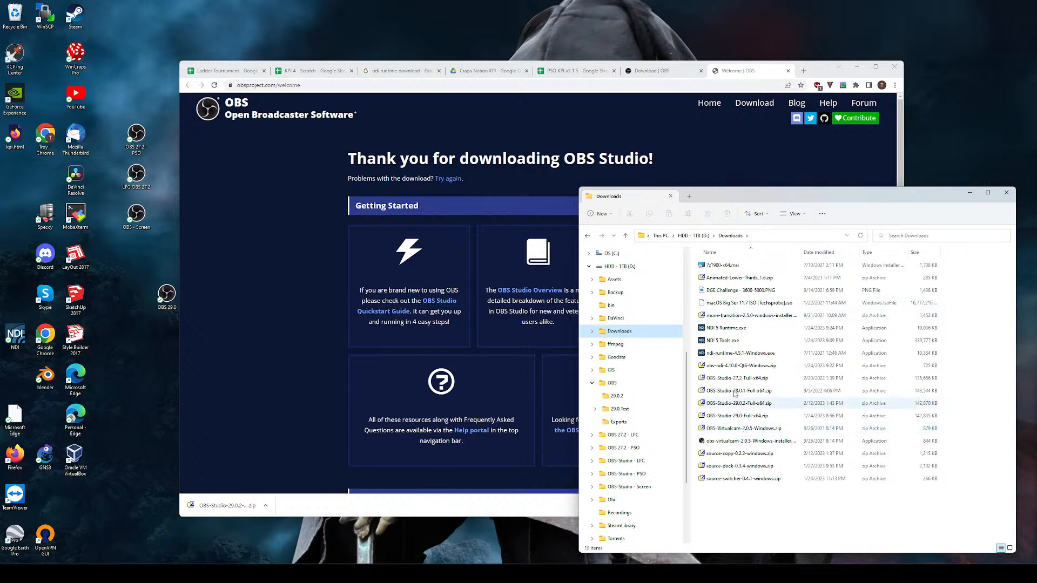
right_click(728, 367)
click(723, 386)
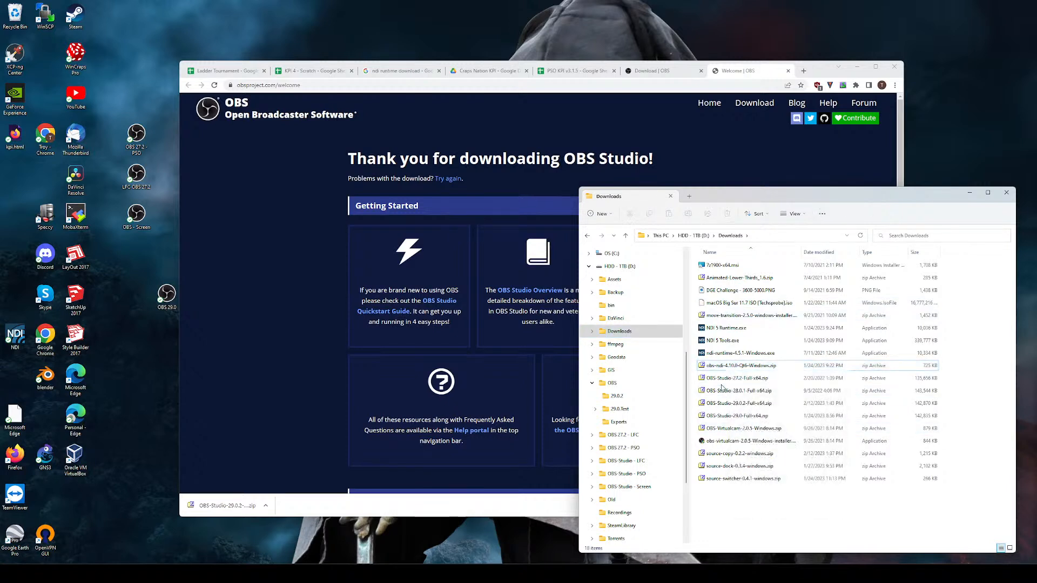
right_click(729, 404)
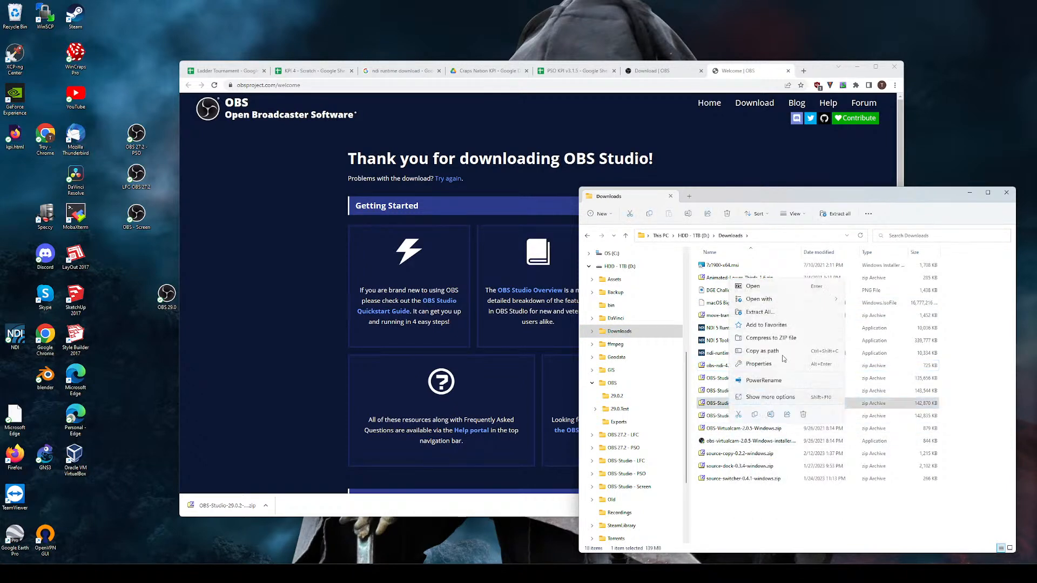
mouse_move(786, 306)
click(867, 344)
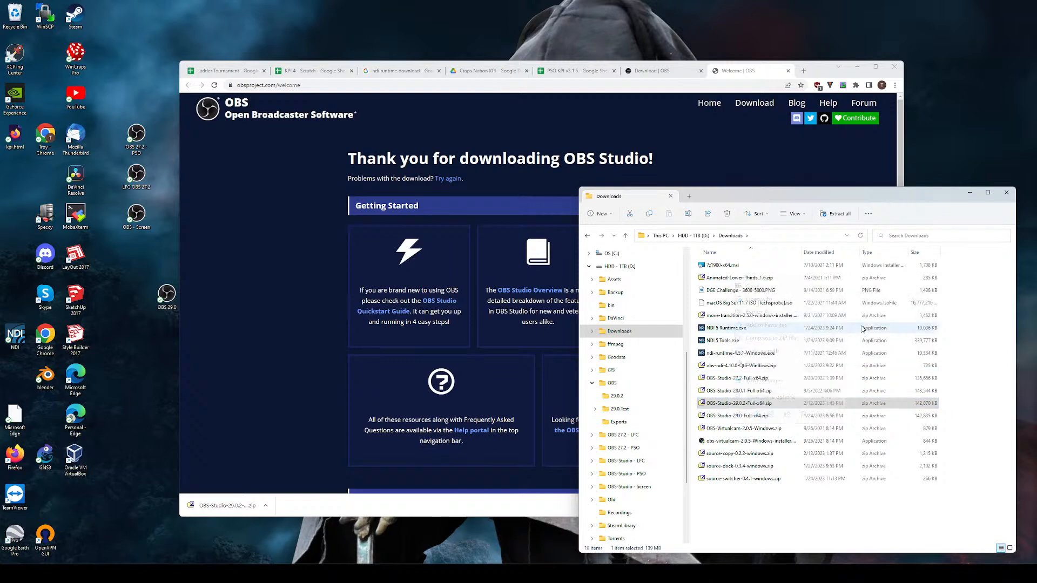
drag(738, 315, 621, 400)
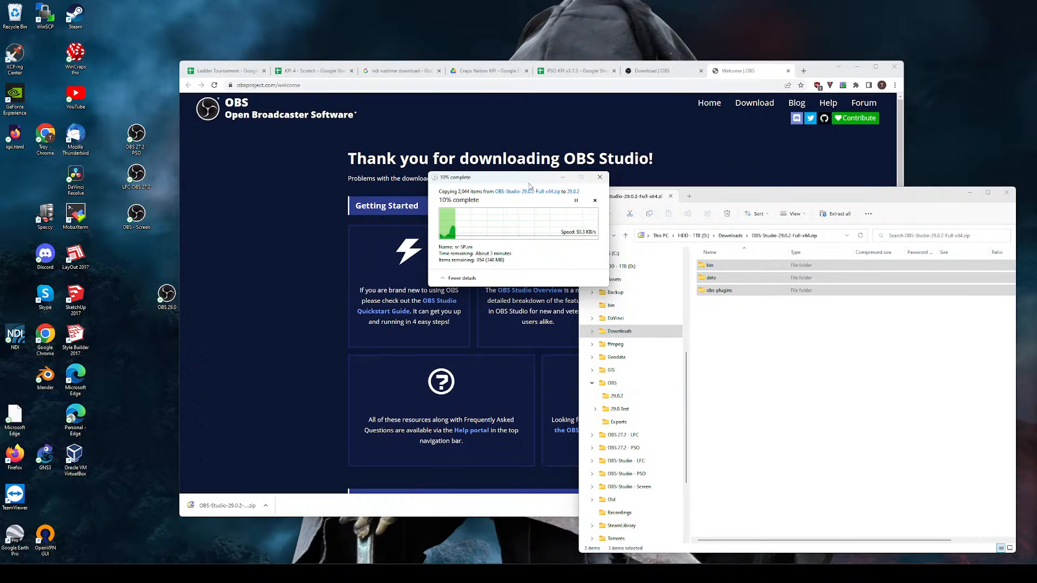
drag(513, 181, 900, 51)
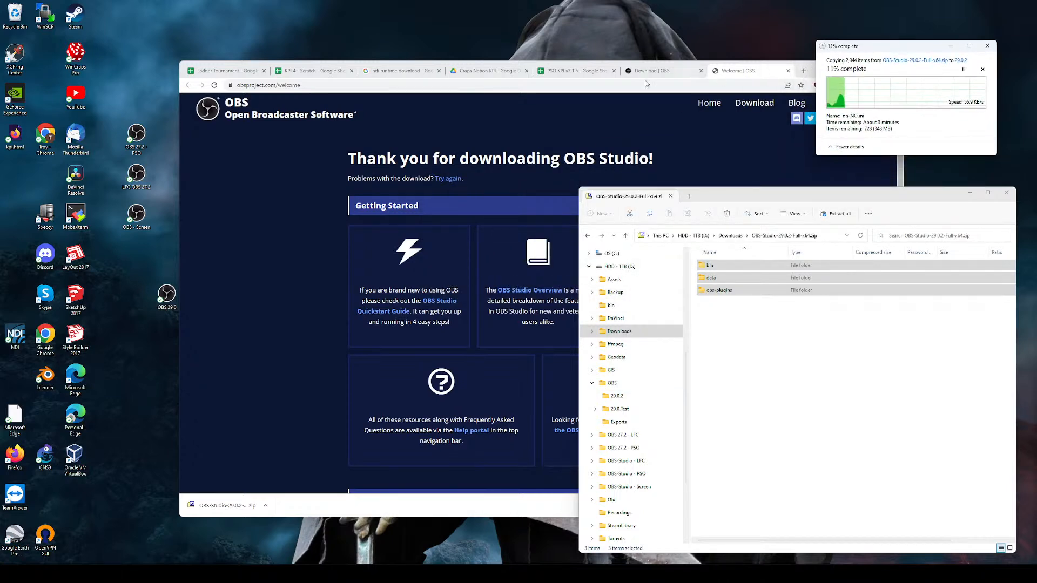
Switch to Chrome and open the KPI 3.2.3 spreadsheet from the Craps Nation KPI folder in Google Drive.
click(586, 75)
drag(821, 72, 726, 57)
click(392, 56)
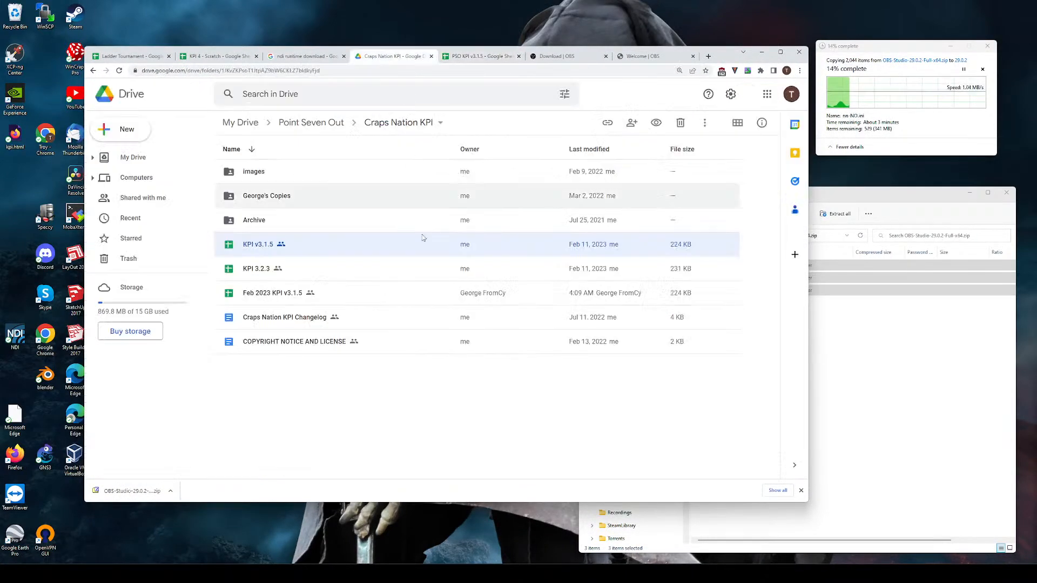
click(267, 272)
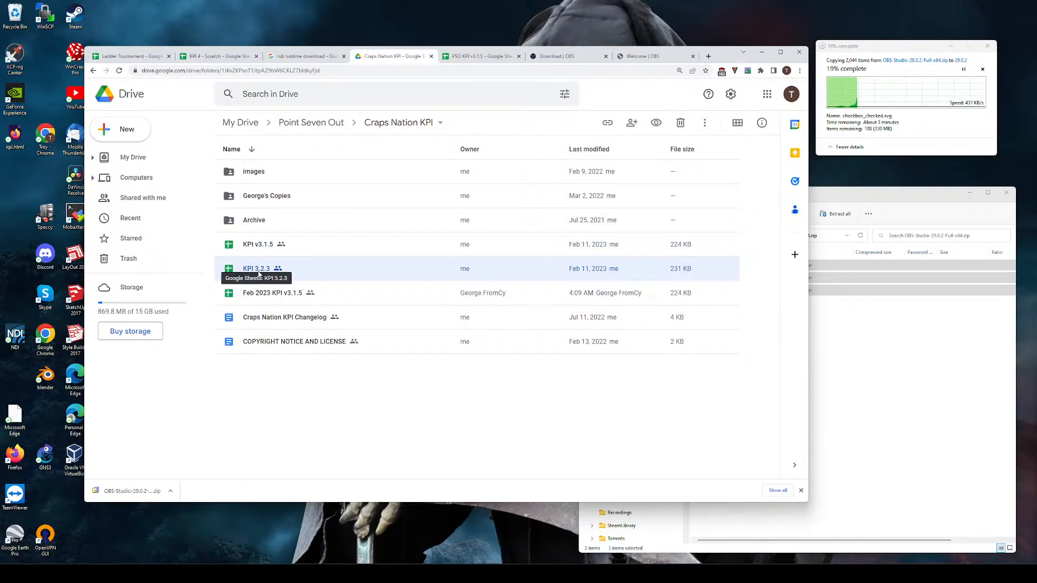
double_click(247, 270)
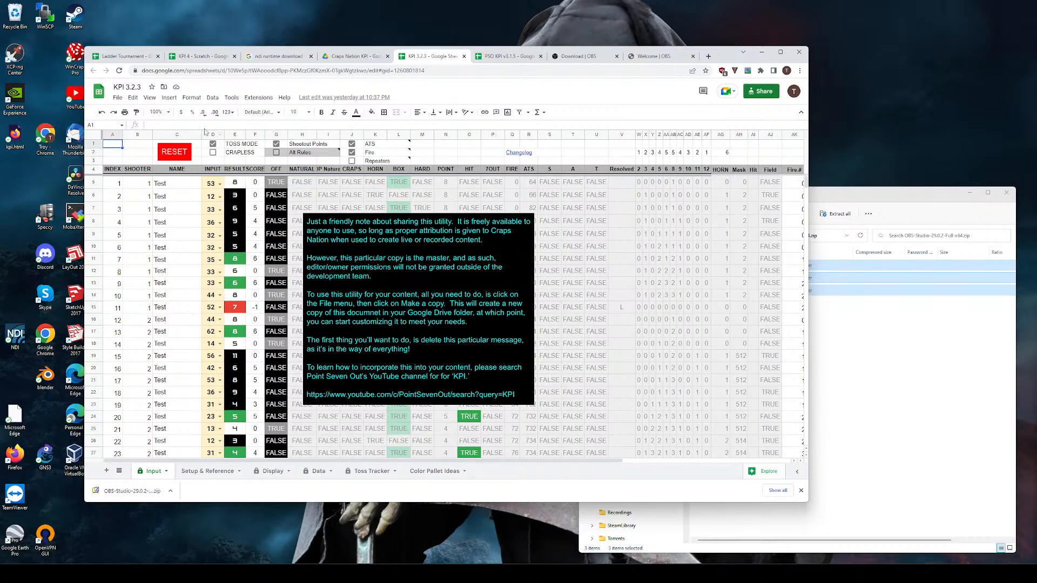
Make a copy of the KPI 3.2.3 spreadsheet named Demo KPI 3.2.3.
click(118, 99)
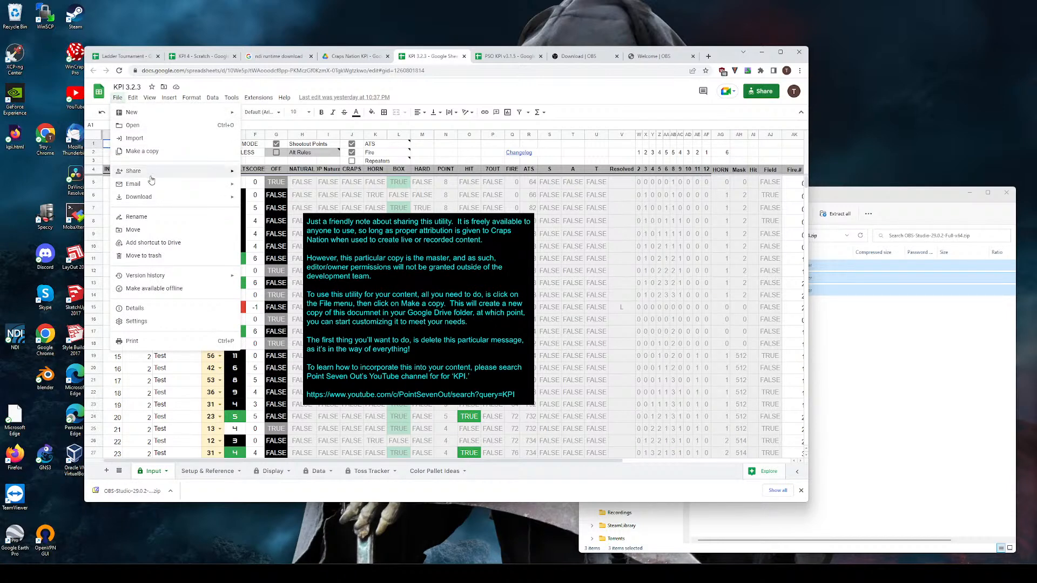
click(142, 152)
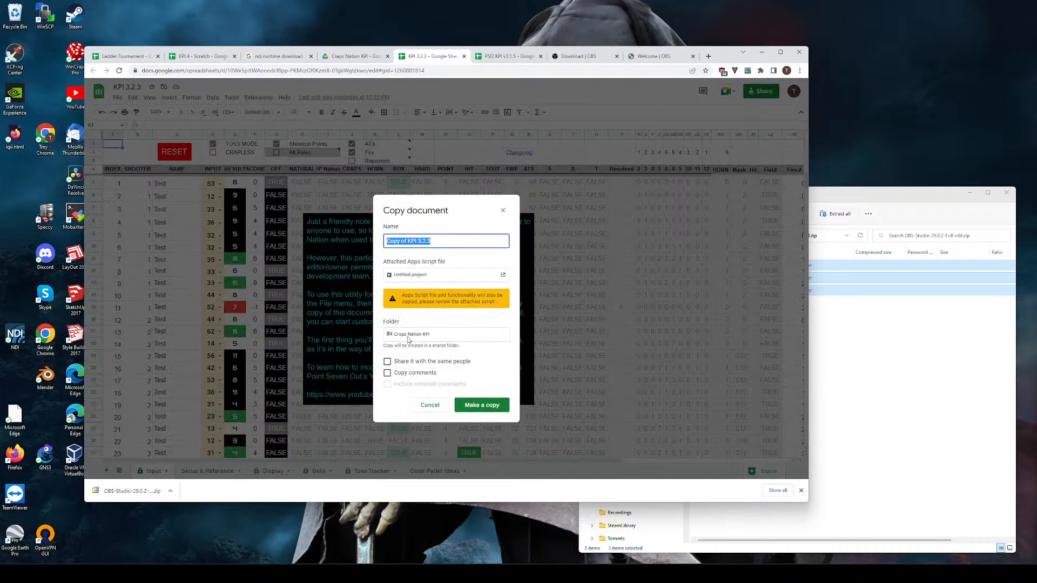
click(441, 336)
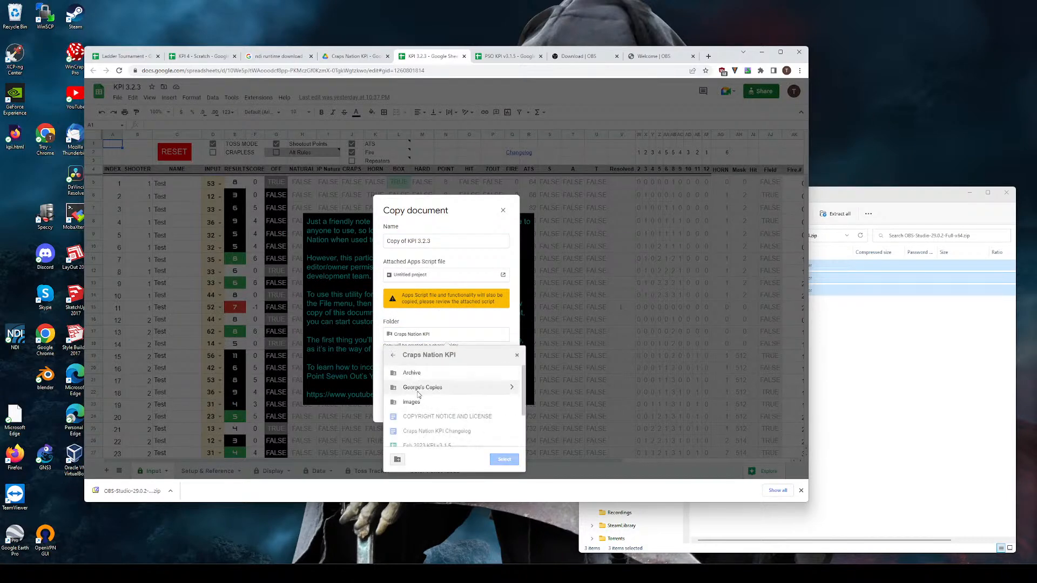
click(393, 355)
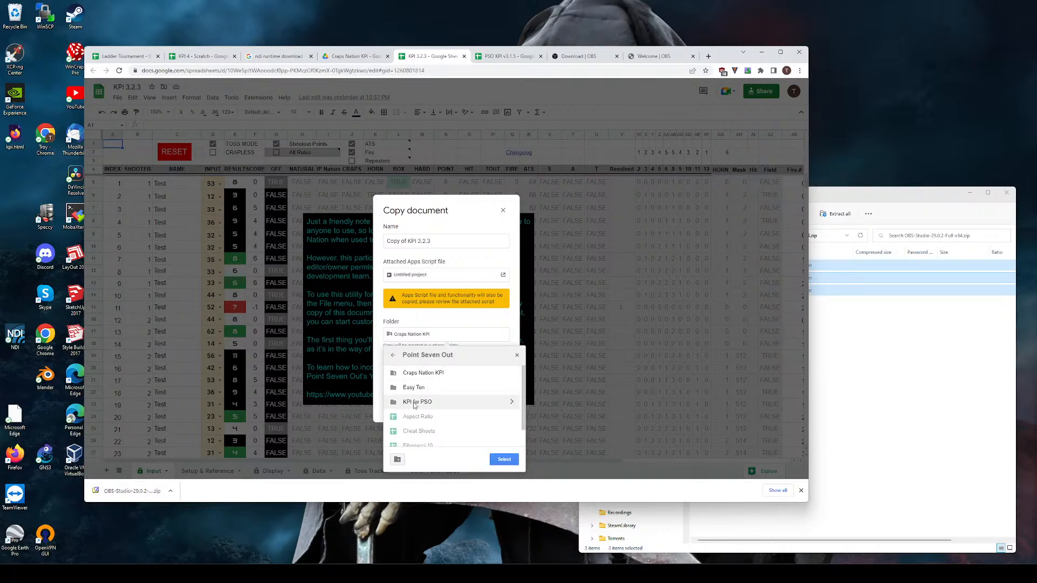
double_click(415, 403)
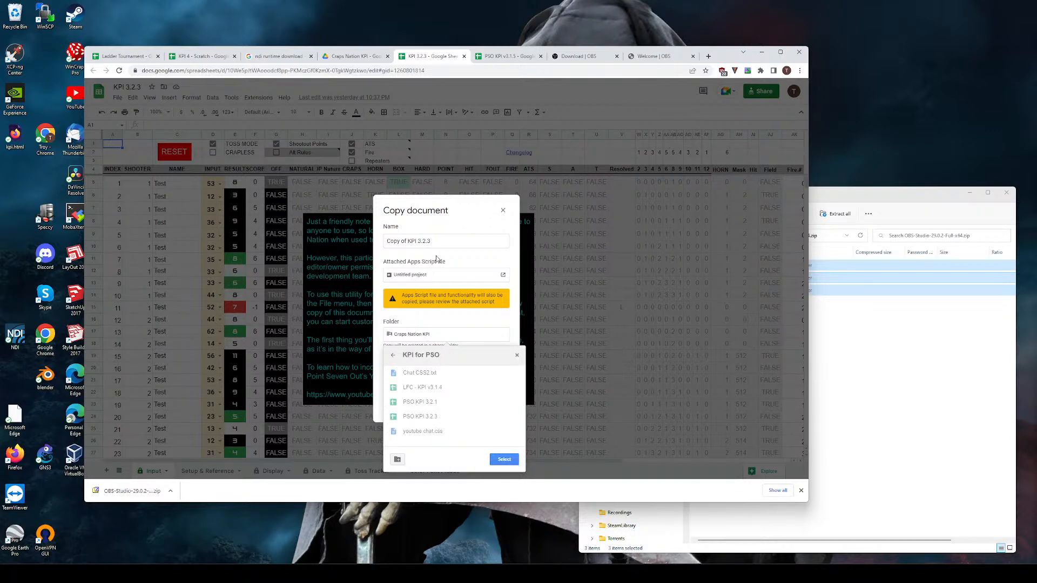
click(468, 242)
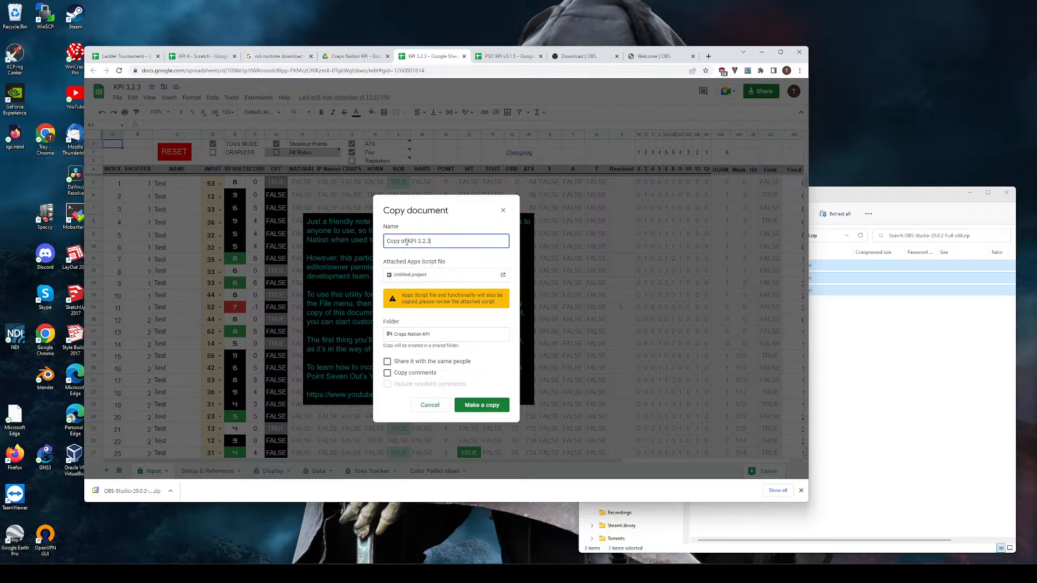
drag(406, 241, 365, 238)
text(Demo)
click(486, 406)
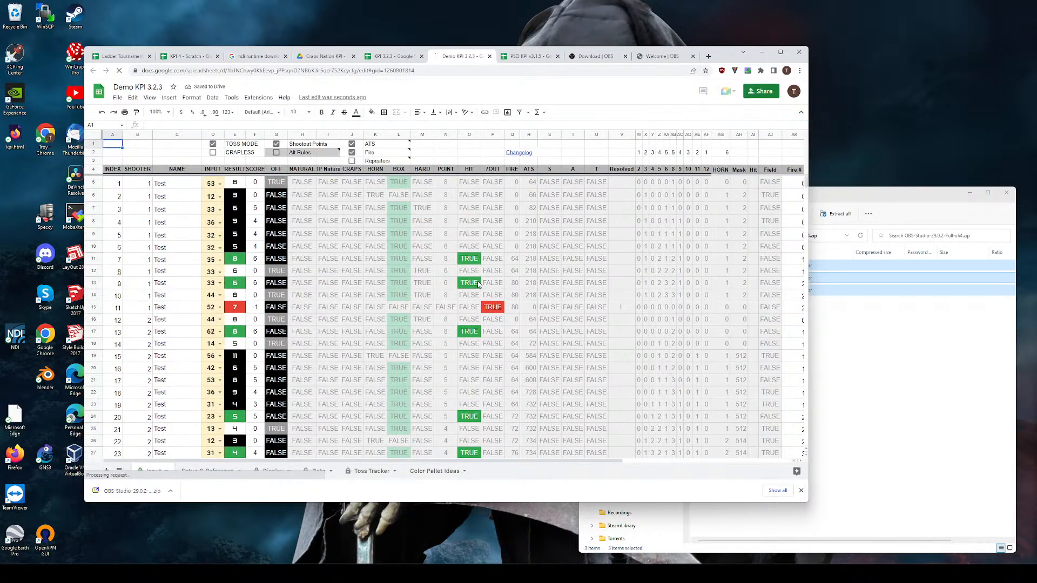
Minimize Chrome, switch to File Explorer and open the bin\64bit folder inside the OBS 29.0.2 folder on the D: drive.
click(902, 198)
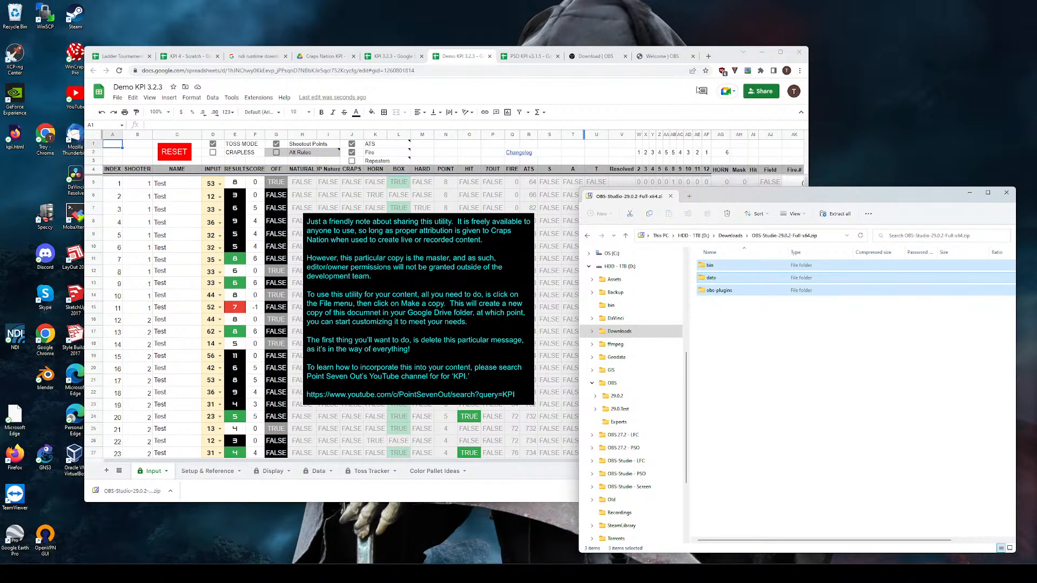
click(762, 53)
drag(764, 197, 625, 134)
click(486, 334)
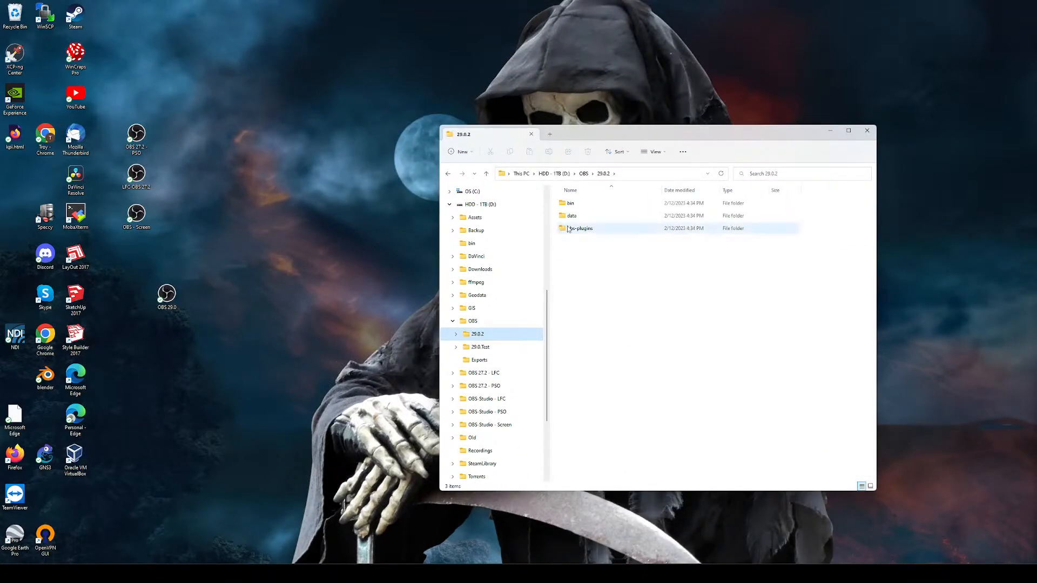
double_click(564, 205)
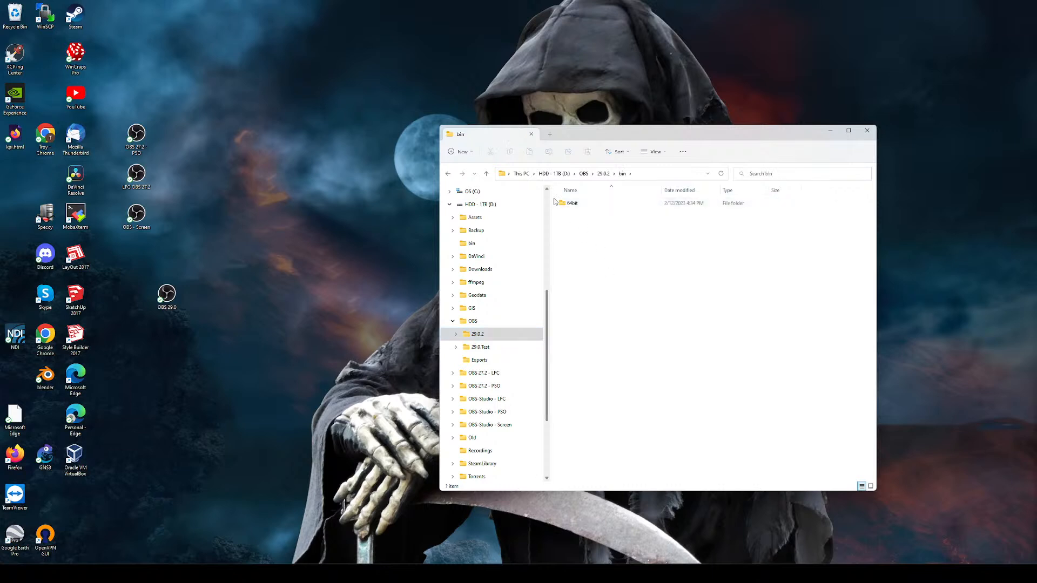
double_click(564, 206)
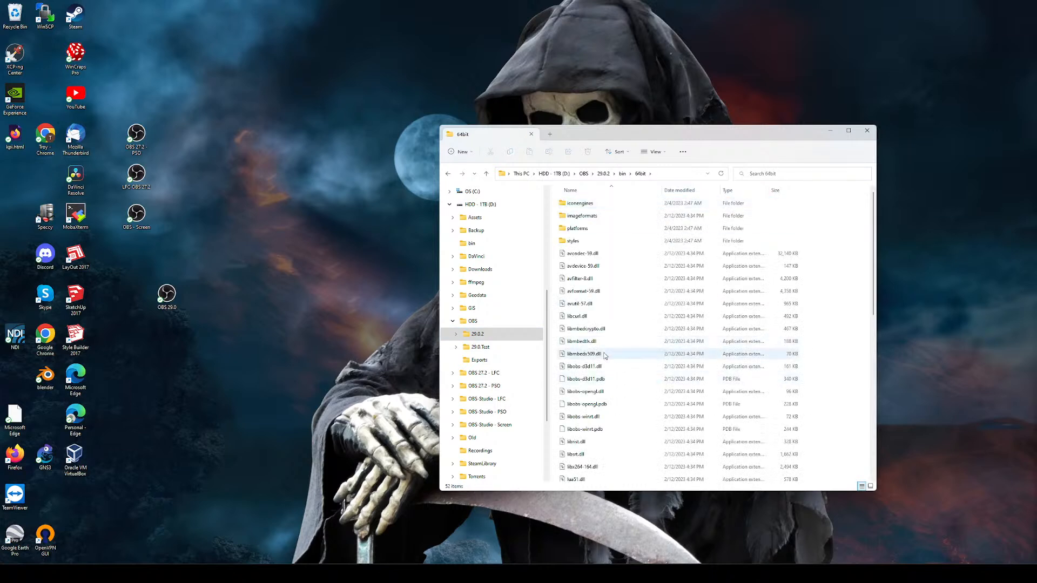
Create a desktop shortcut to obs64.exe from the 64bit folder.
scroll(580, 313, down, 5)
click(579, 301)
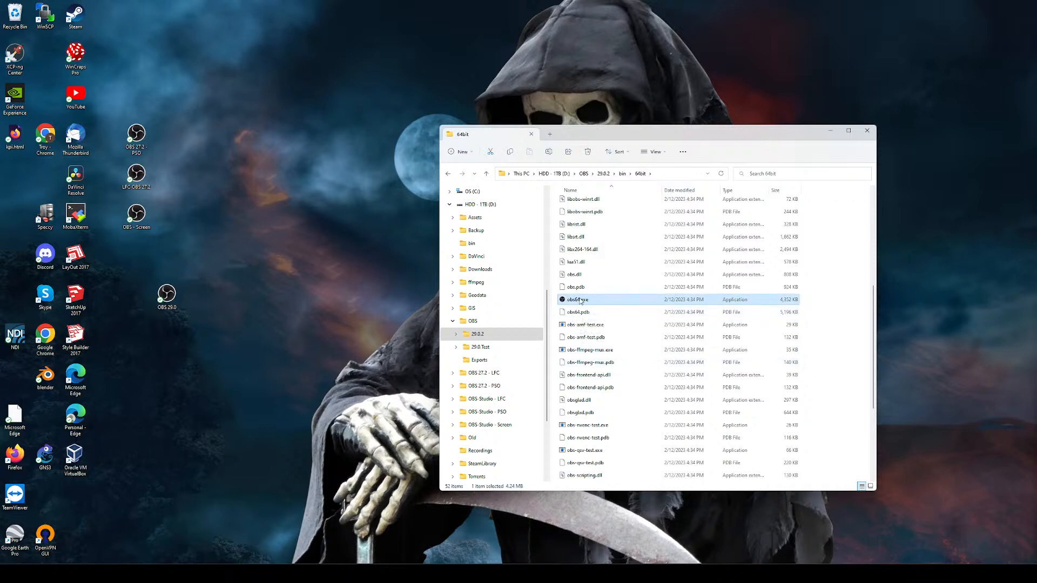
drag(582, 303, 211, 224)
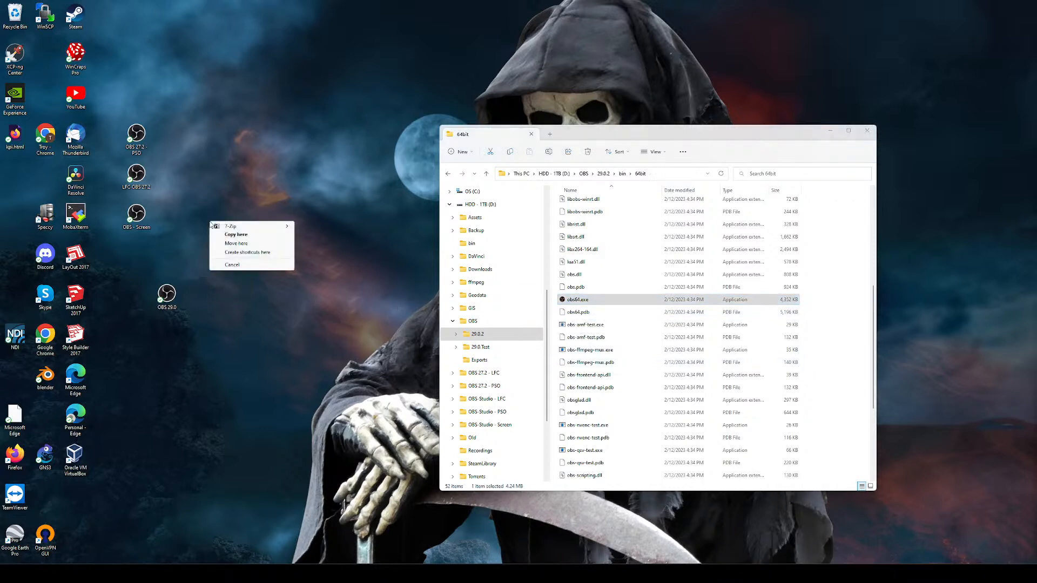
click(246, 253)
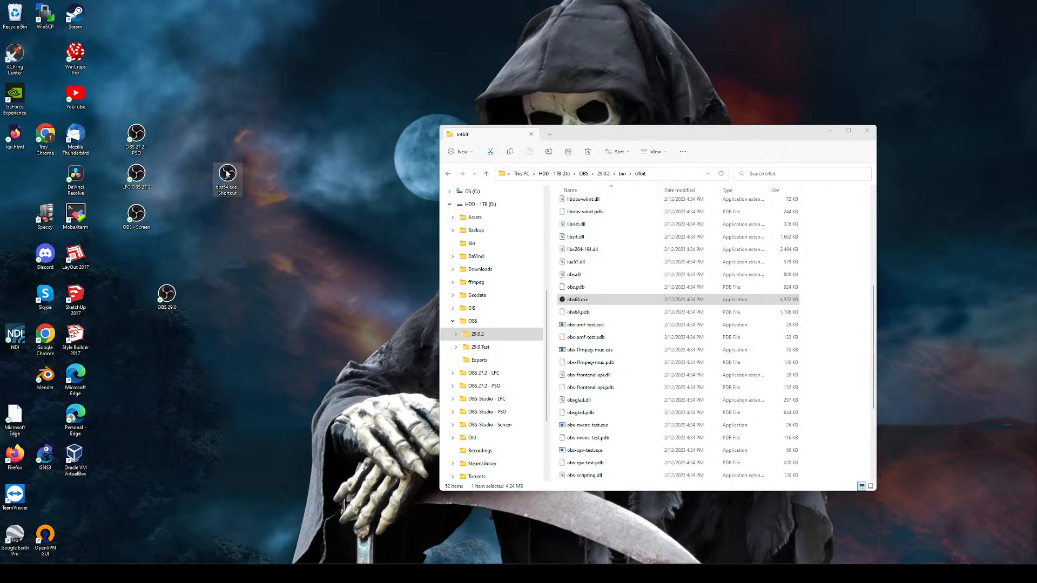
Rename the new obs64.exe desktop shortcut as OBS 29.0.3.
key(F2)
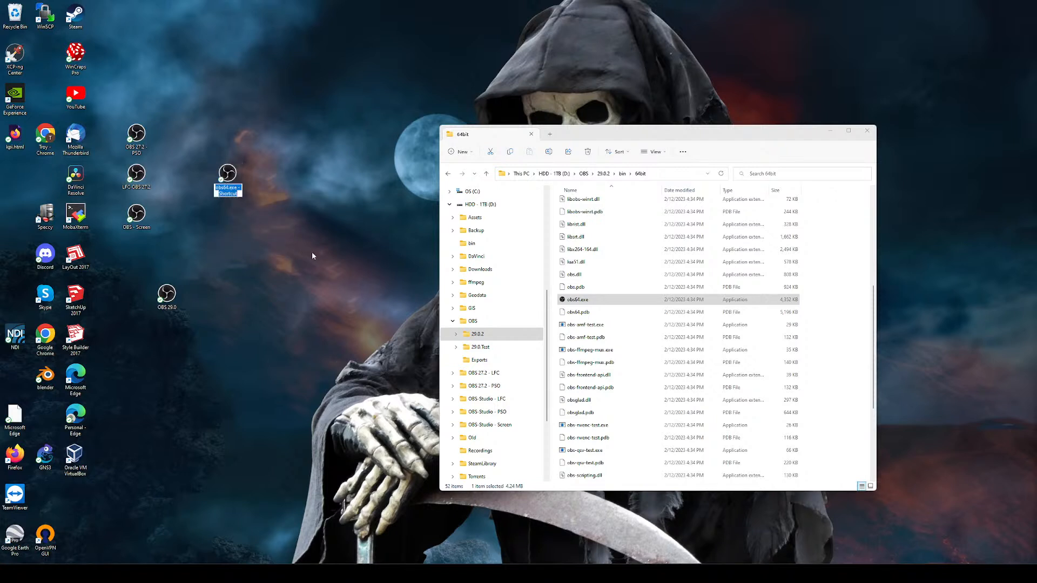
text(OBX 29.0)
key(BackSpace)
key(BackSpace)
key(BackSpace)
key(BackSpace)
key(BackSpace)
key(BackSpace)
text(S 29)
key(BackSpace)
key(BackSpace)
text(29.0.3)
key(Return)
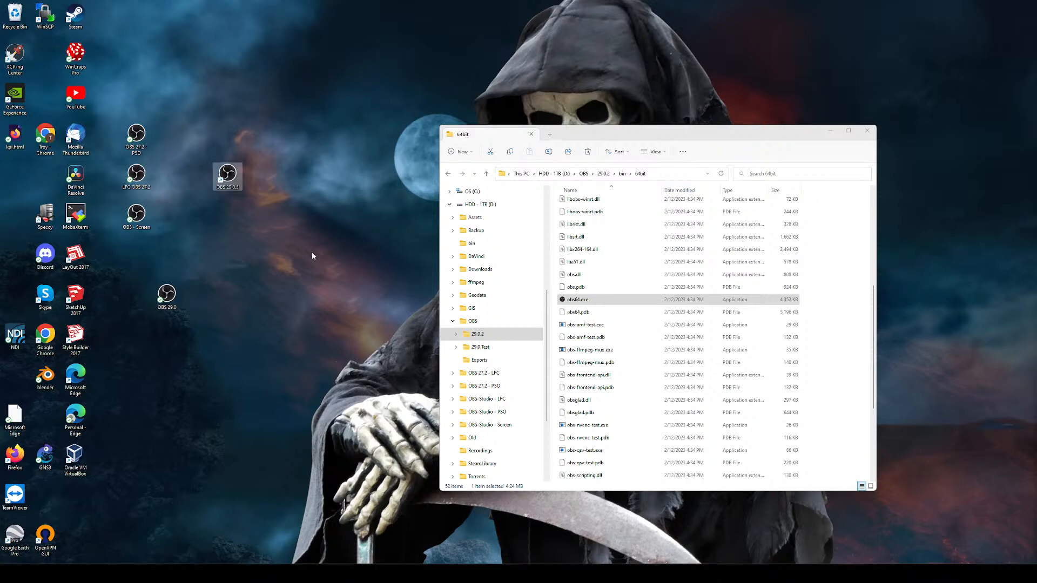
Append the --portable option to the target of the OBS 29.0.3 shortcut and save its properties.
right_click(233, 177)
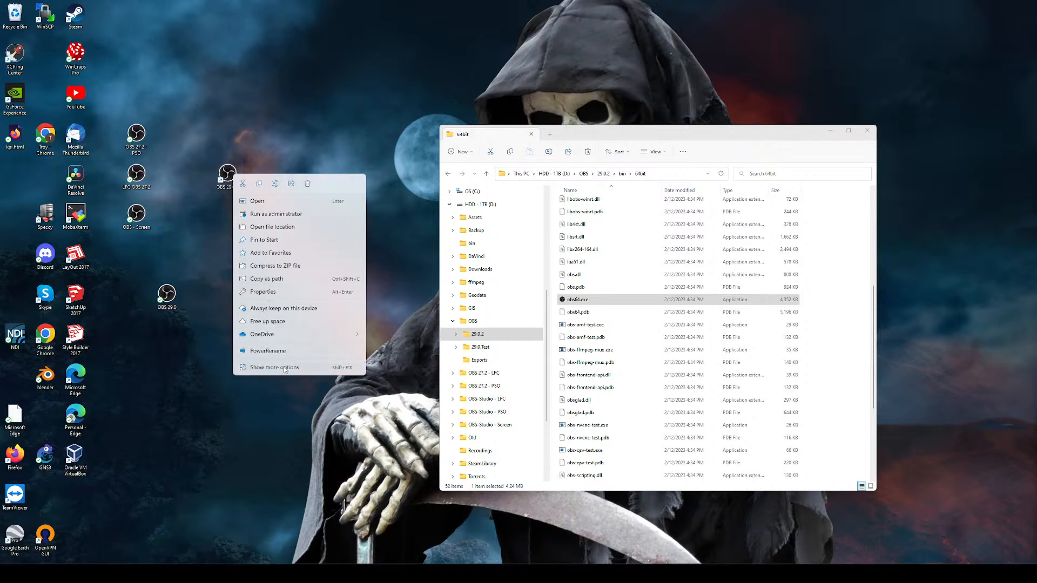
click(277, 294)
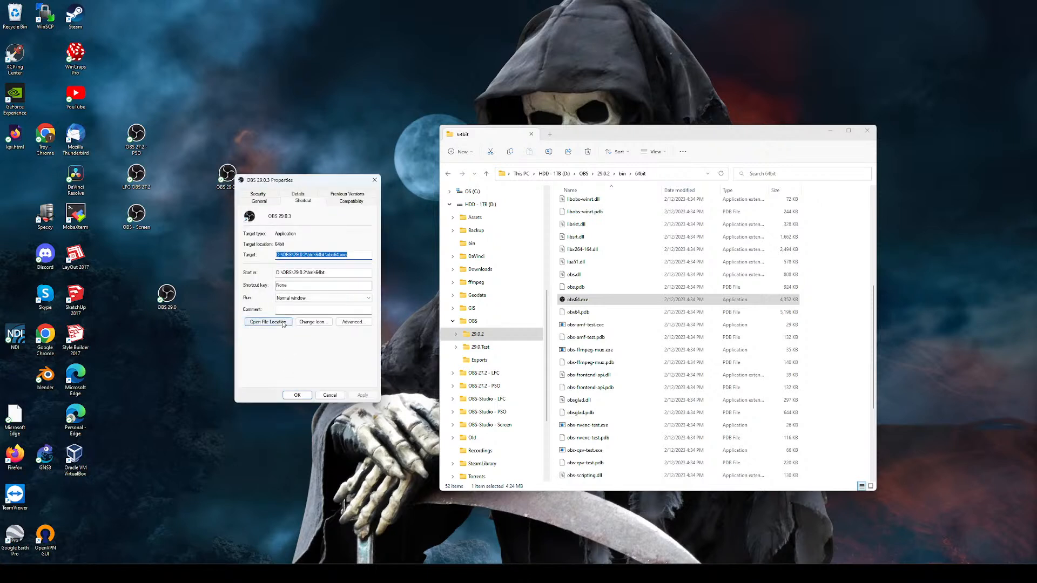
click(363, 254)
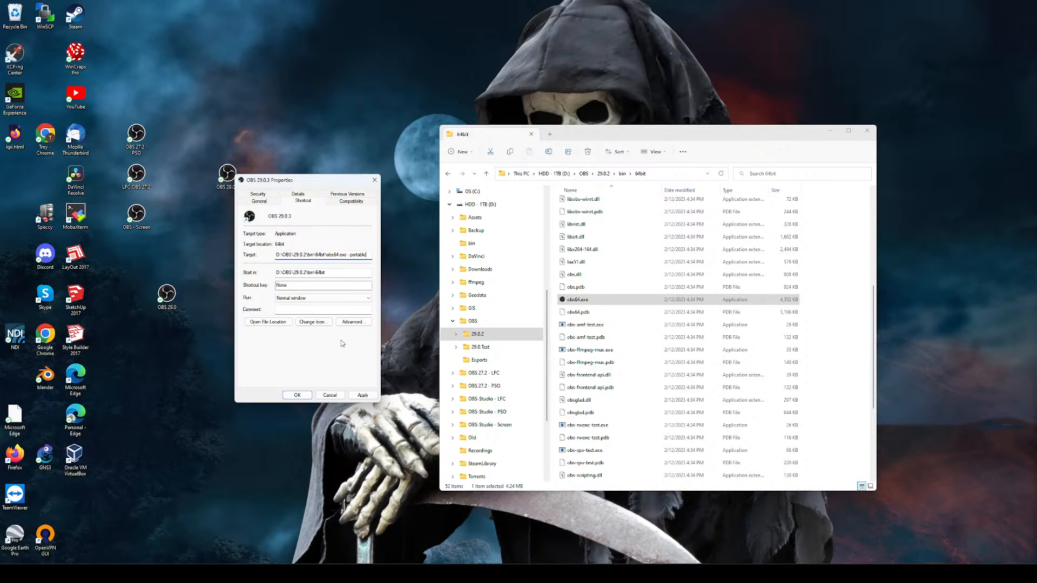
click(361, 396)
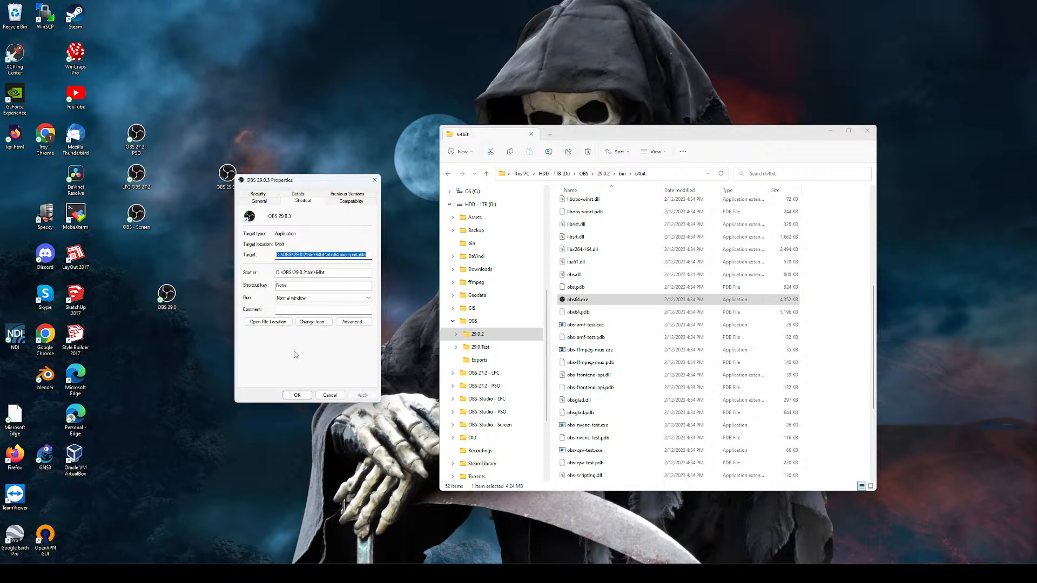
click(298, 396)
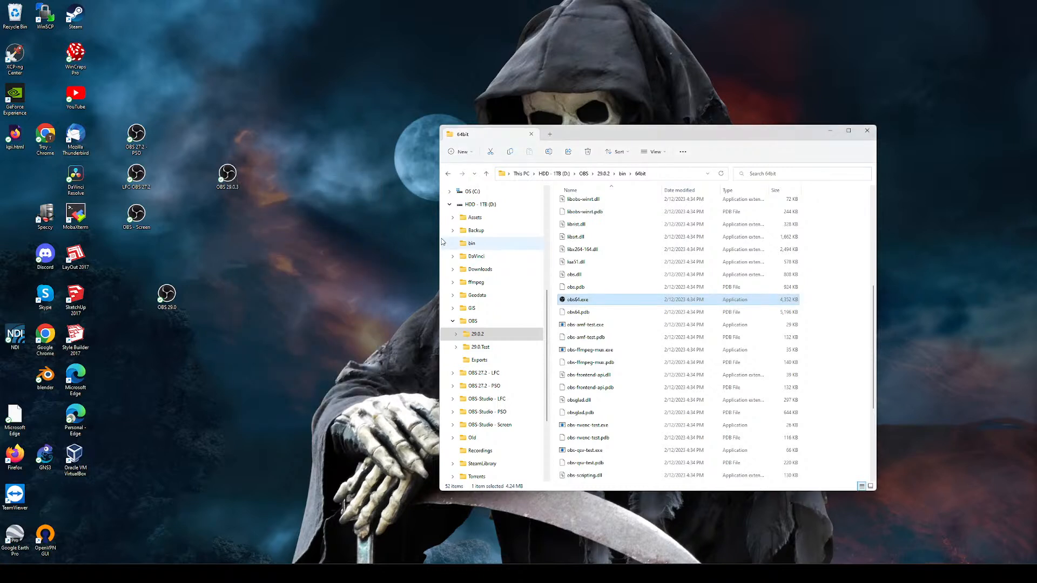
Launch OBS from the OBS 29.0.3 shortcut and choose to optimize for streaming with recording secondary in the Auto-Configuration Wizard.
click(231, 177)
click(323, 193)
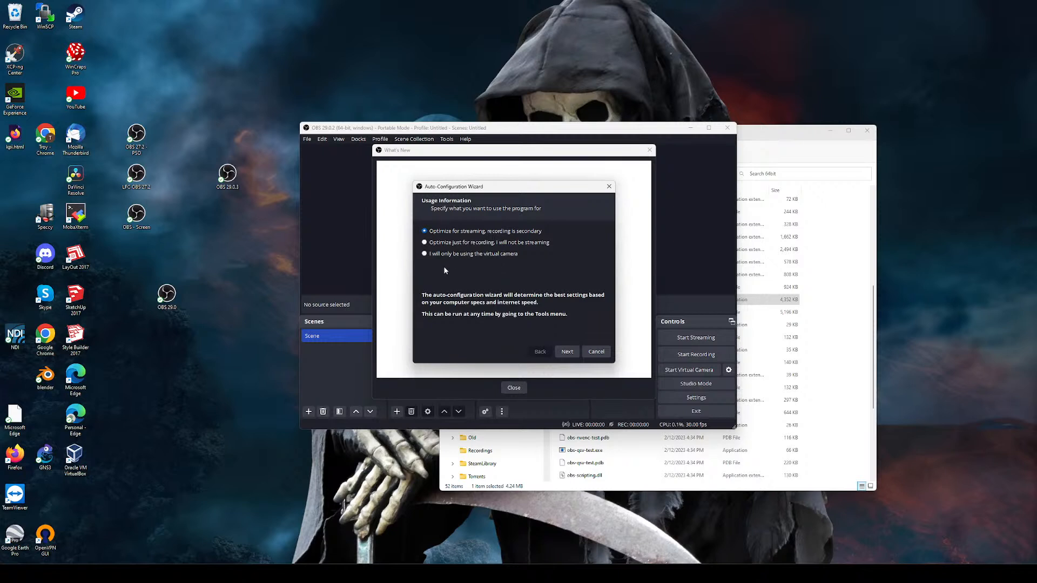
click(569, 353)
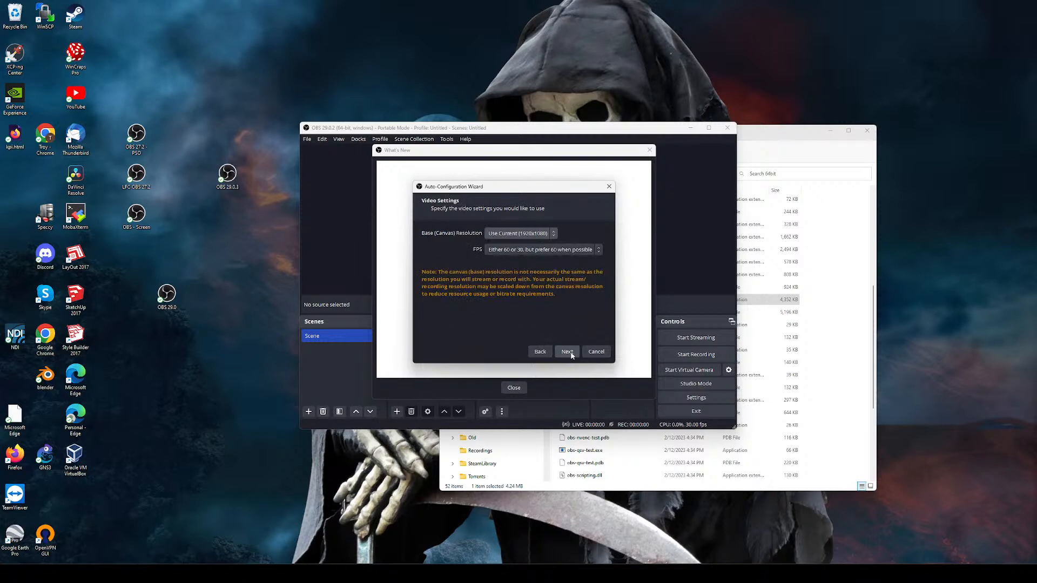
Set the wizard's FPS to Use Current (30), keep the base resolution at Use Current (1920x1080), and continue to stream information.
click(532, 250)
click(513, 277)
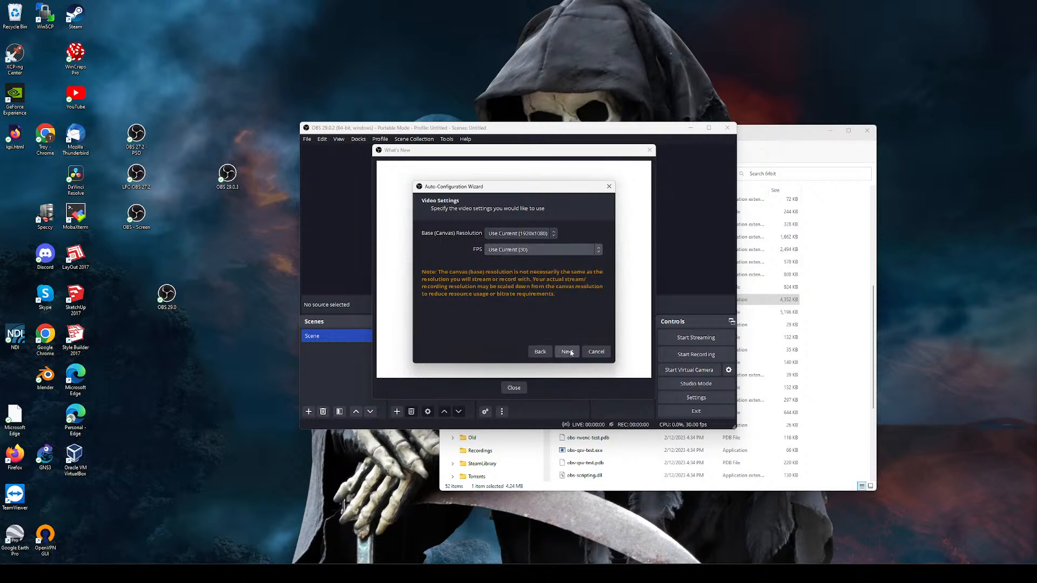
click(529, 233)
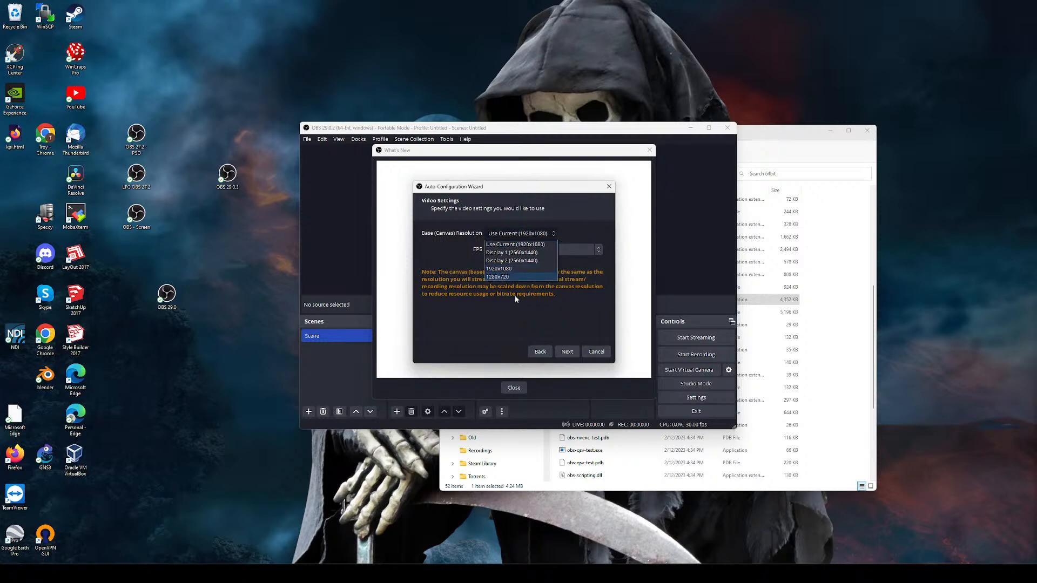
click(494, 335)
click(569, 353)
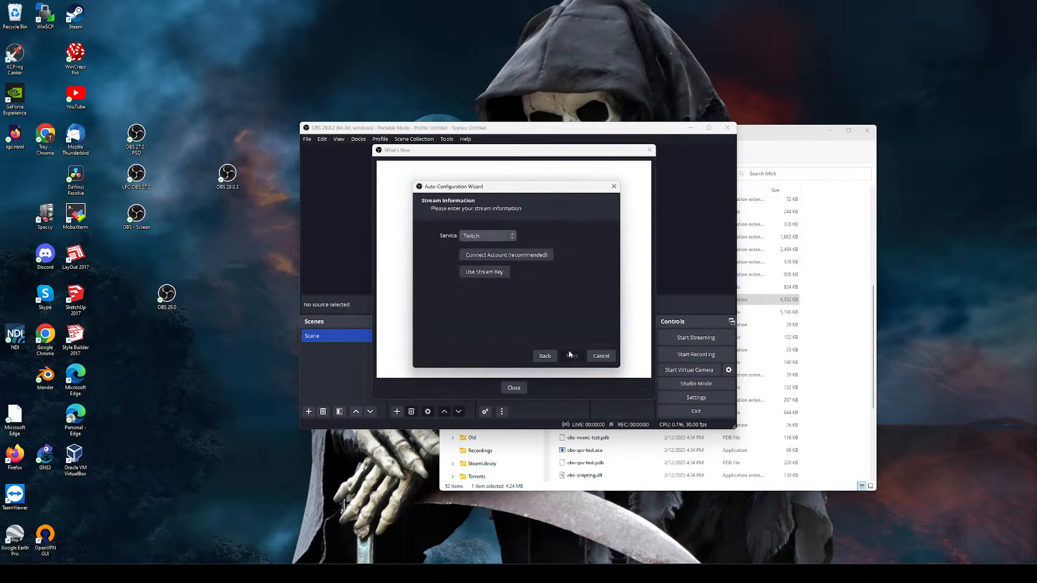
Choose YouTube - RTMPS as the streaming service, paste the stream key, and start the wizard's bandwidth test.
click(489, 235)
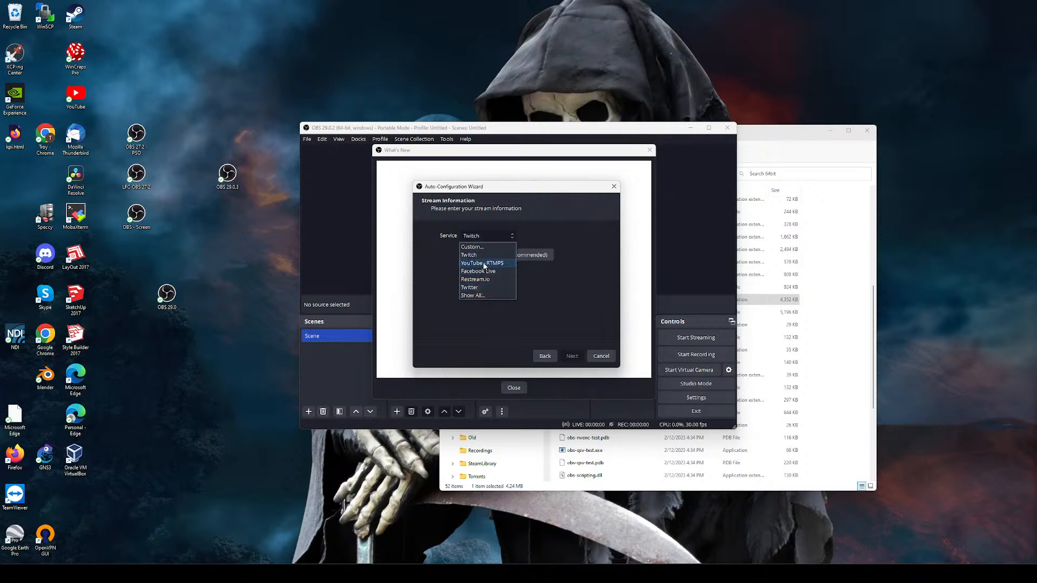
click(484, 264)
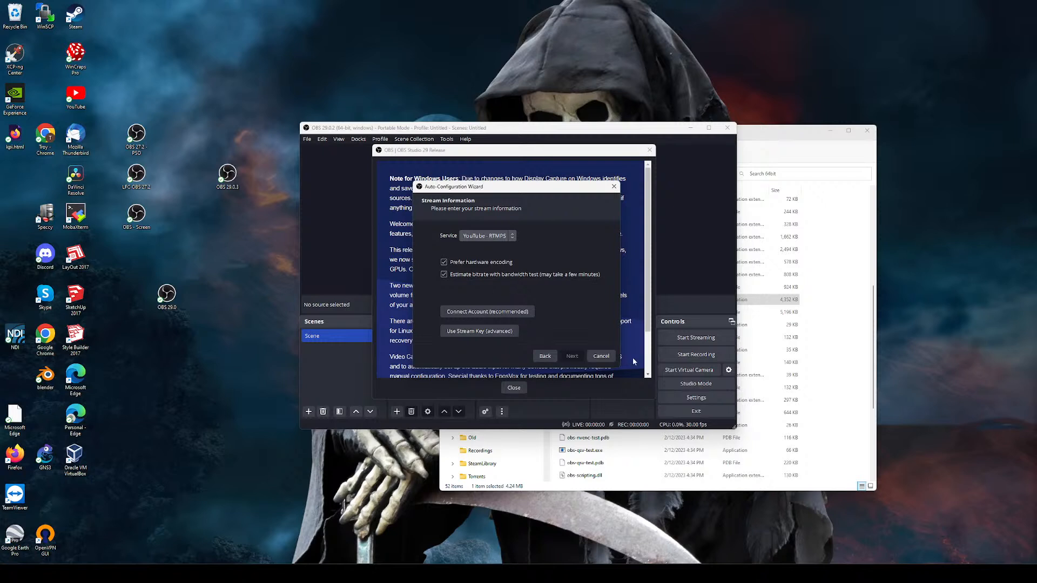
click(474, 331)
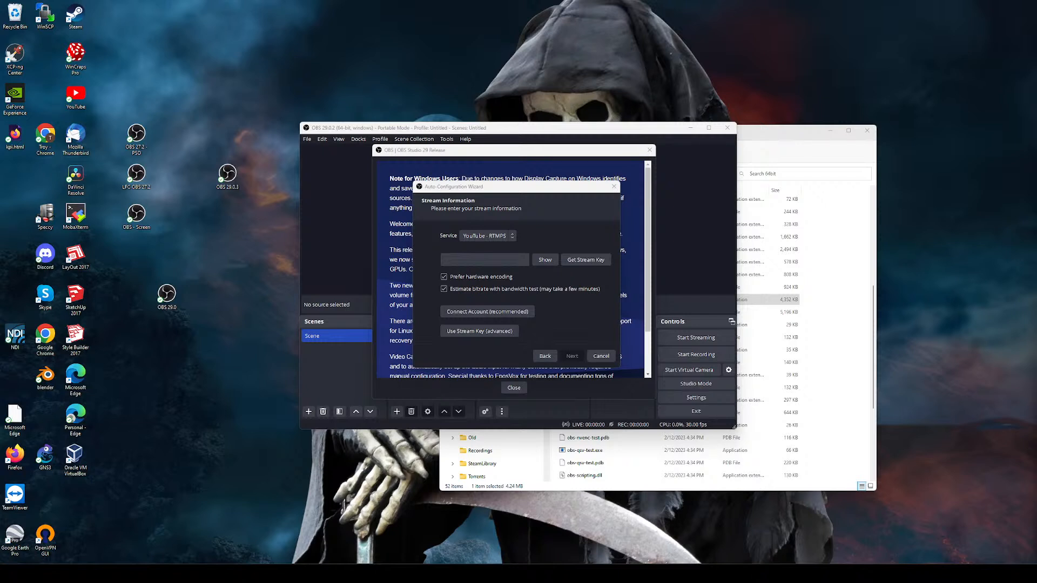
click(492, 260)
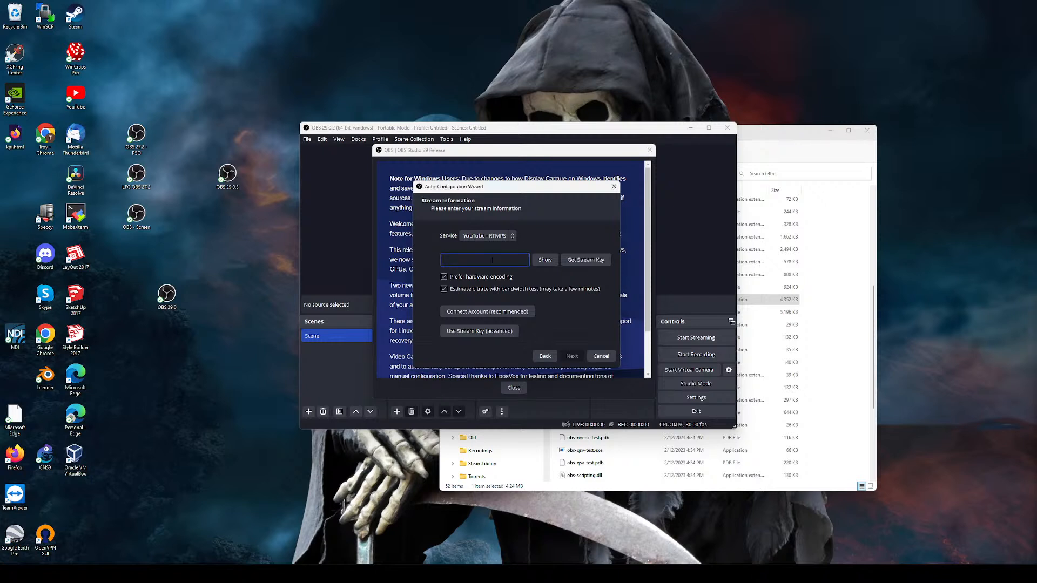
key(ctrl+v)
click(572, 356)
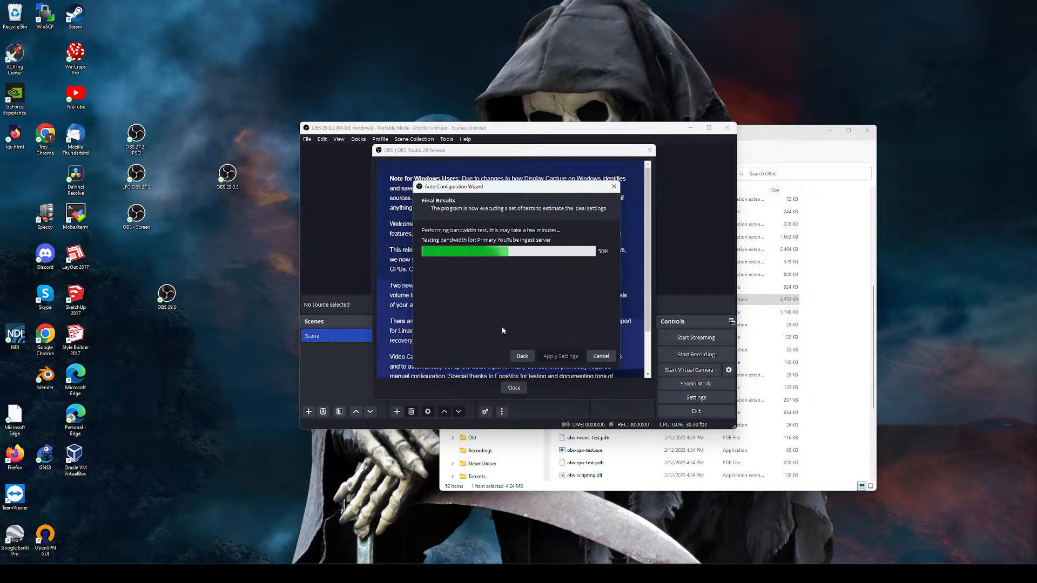
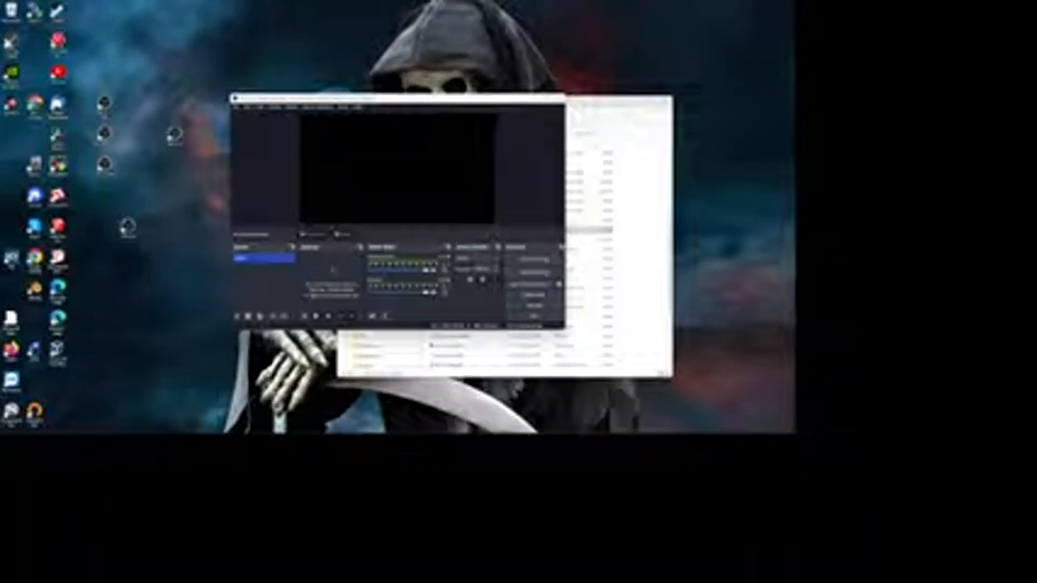
Move the YouTube Studio browser window out of the way and maximize the portable OBS window.
drag(794, 81, 579, 37)
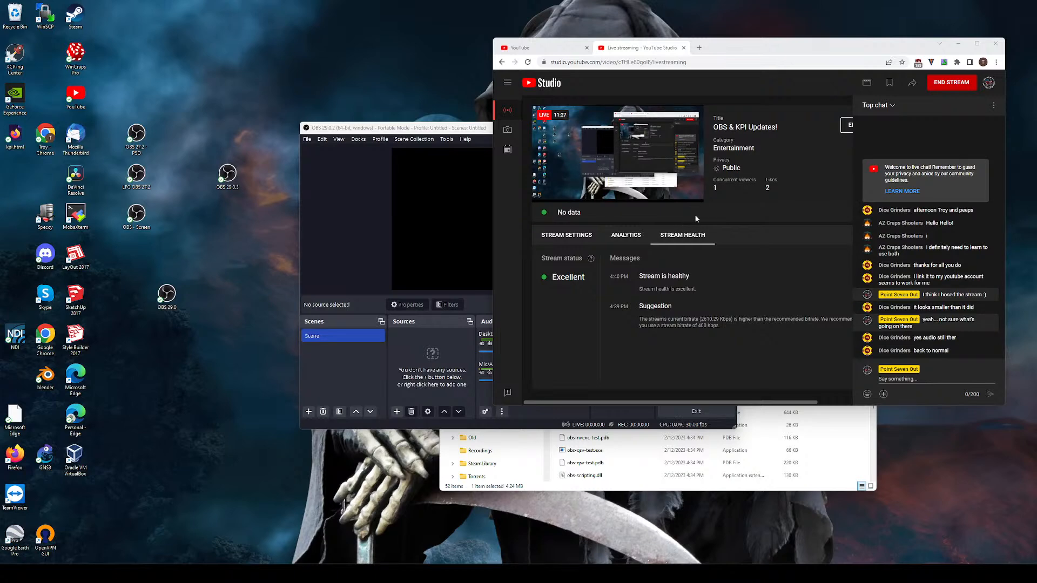
drag(718, 48, 1036, 54)
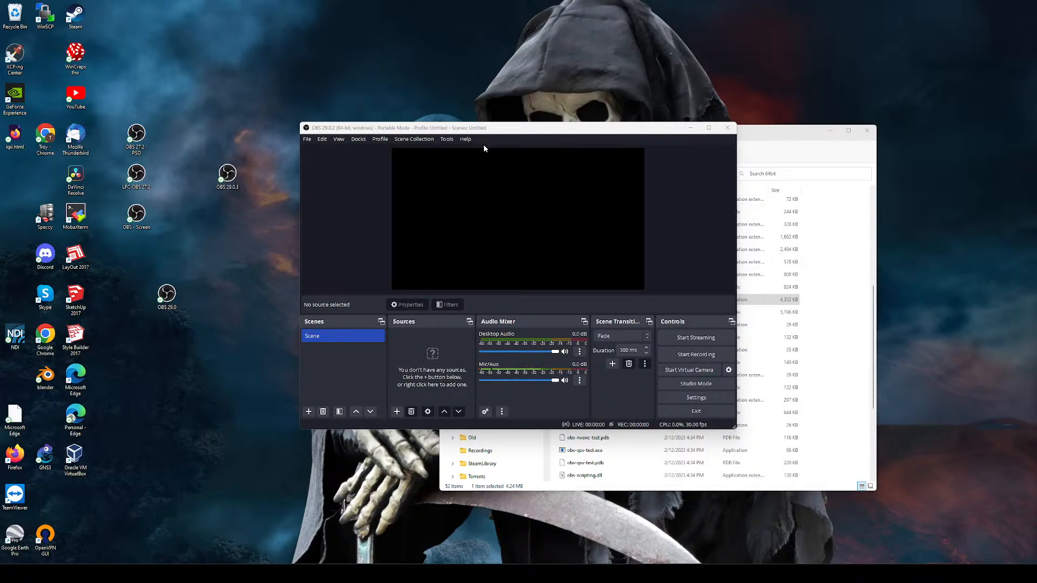
double_click(509, 130)
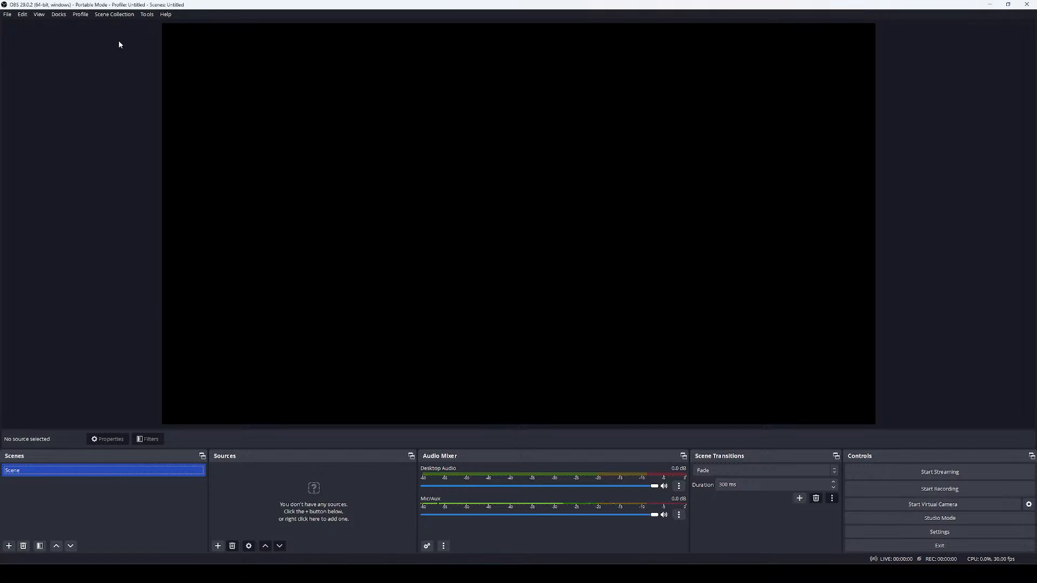
Set the OBS theme to Dark in the general settings and save the settings.
click(39, 15)
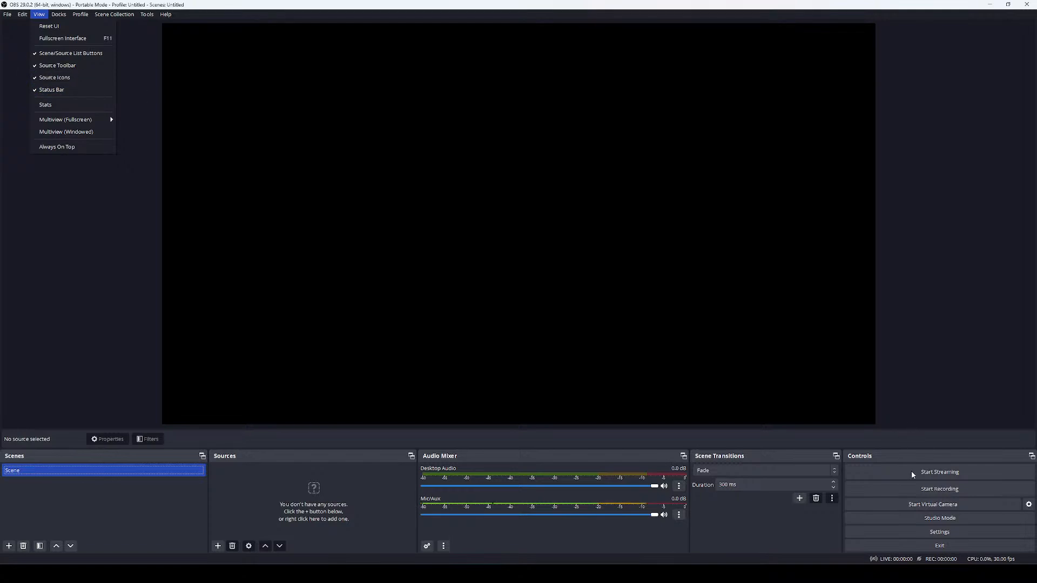
click(939, 532)
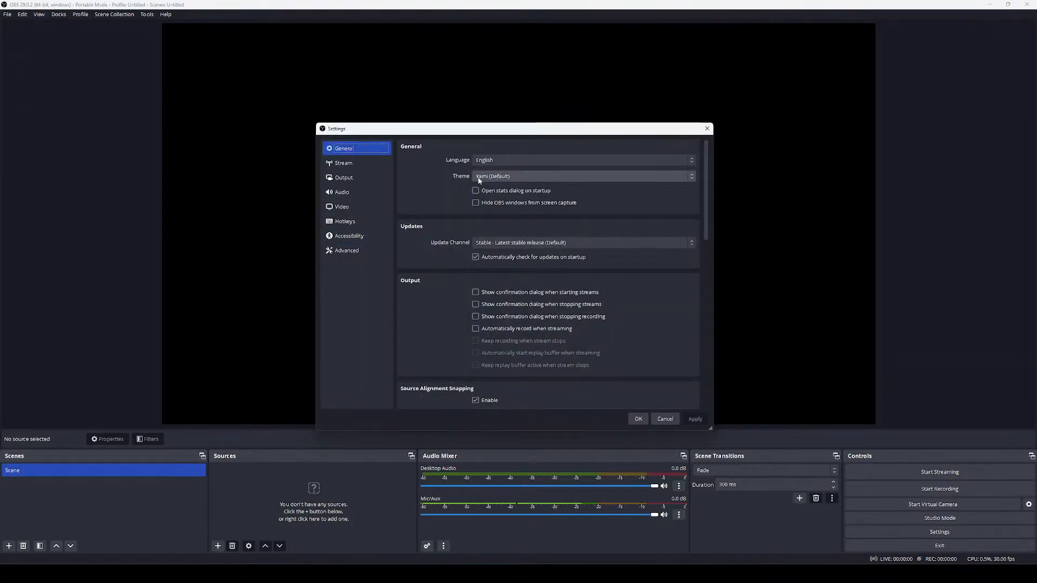
click(518, 177)
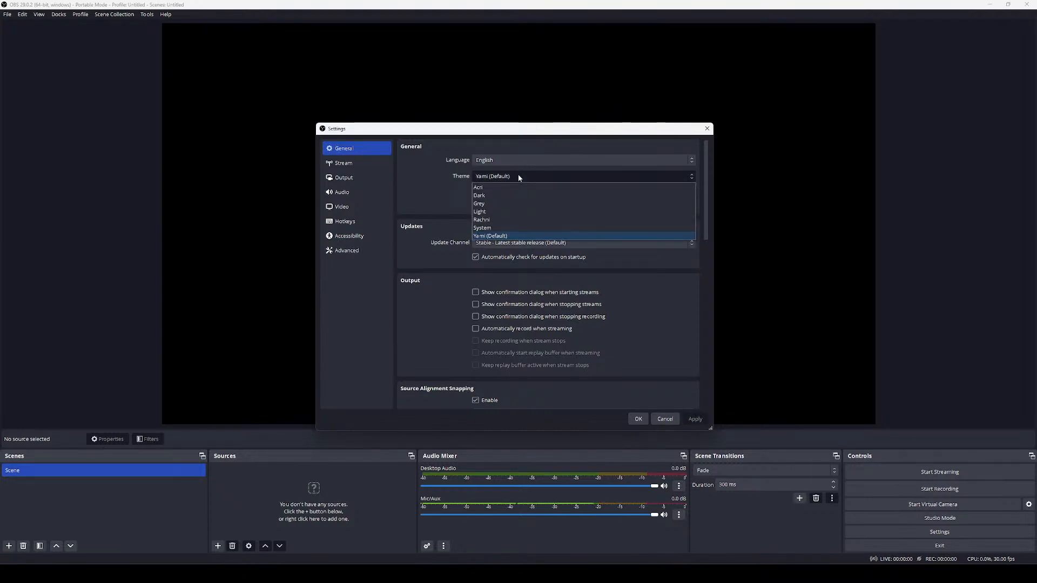
click(481, 196)
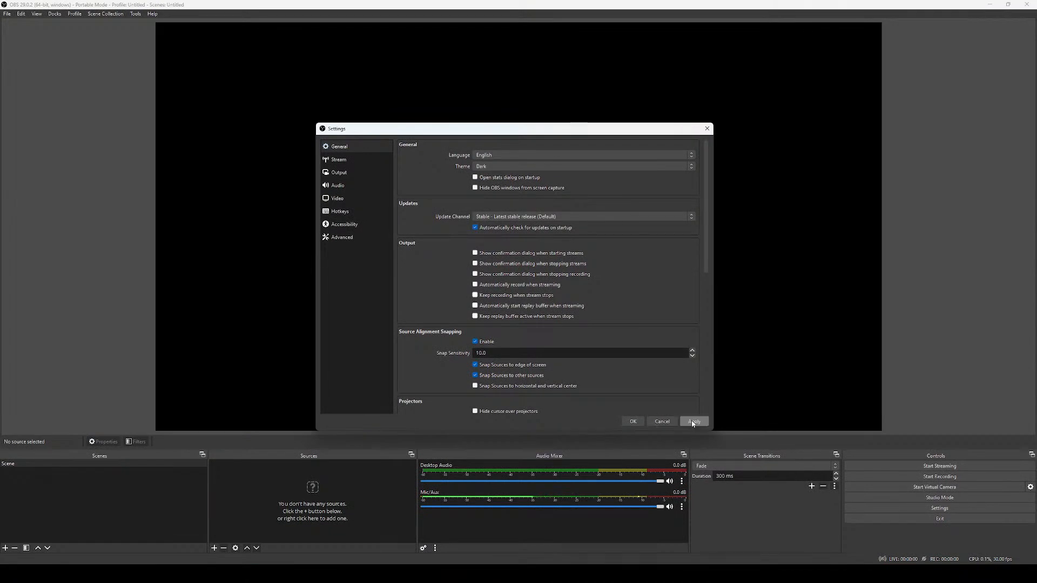
click(635, 422)
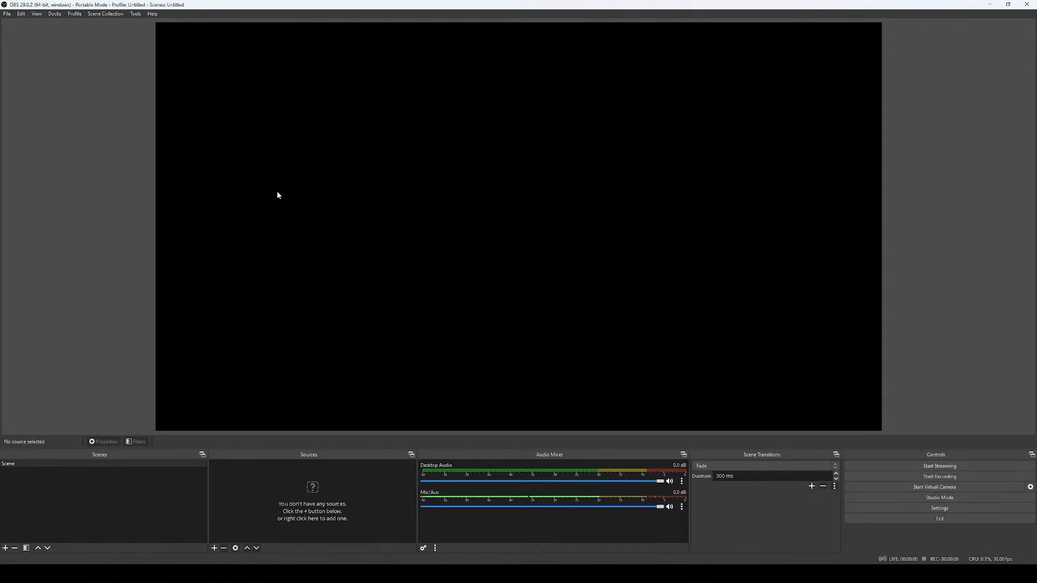
Open the Scene Collection Importer without the automatic search and add Export for YT Demo.json from the Backup folder on D:.
click(105, 15)
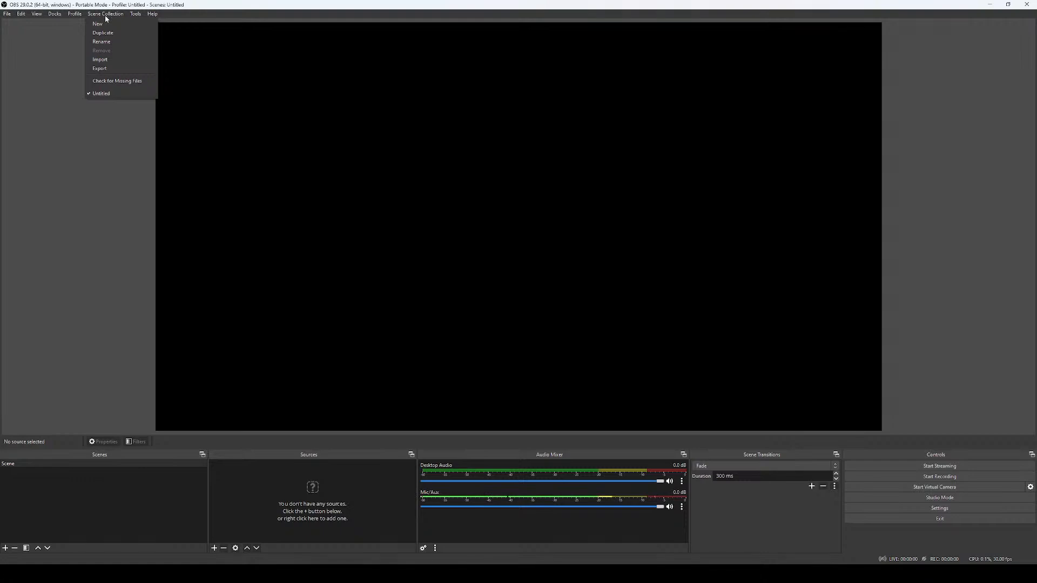
click(101, 64)
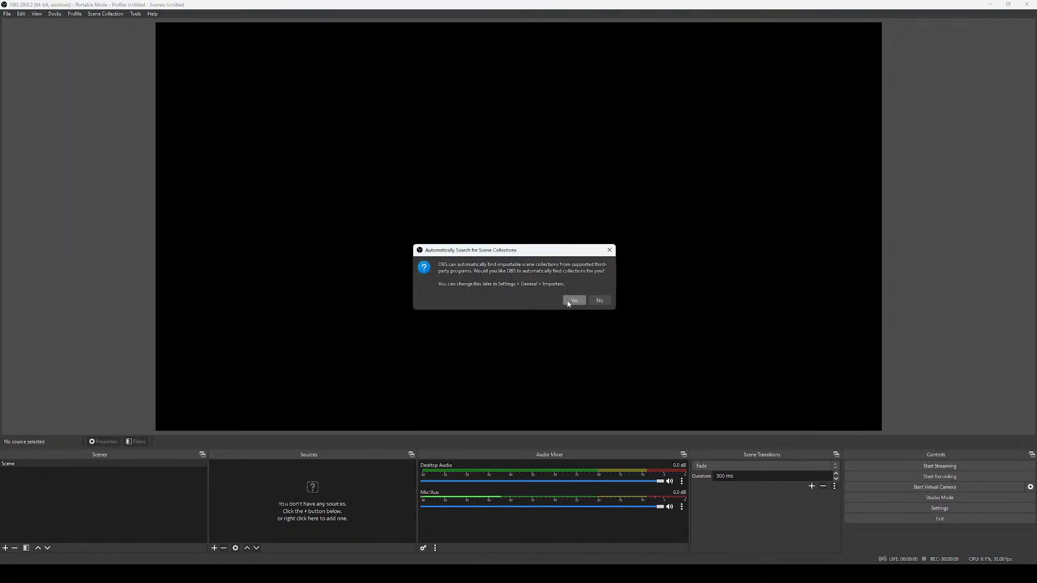
click(600, 301)
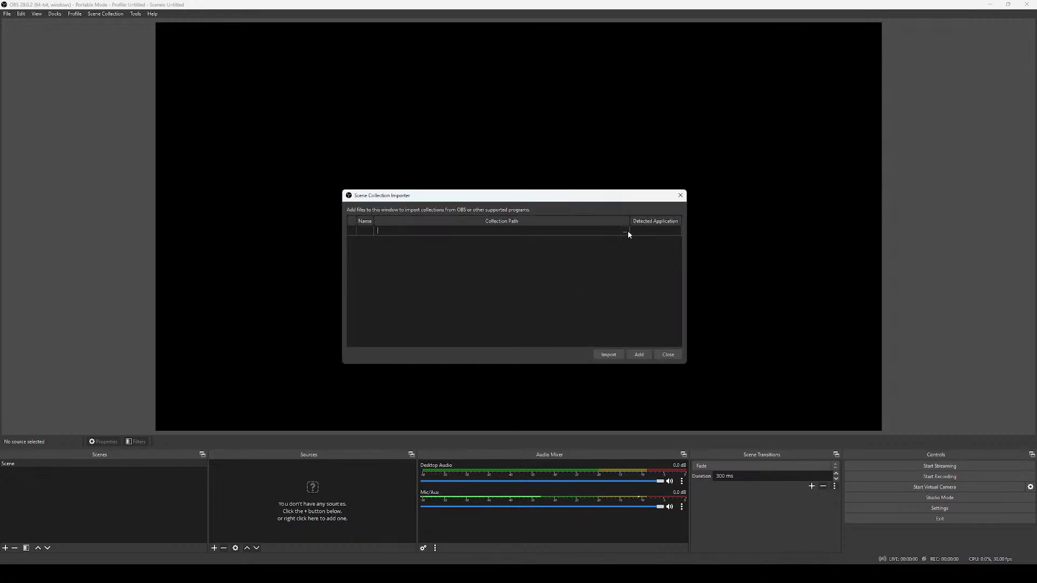
click(624, 232)
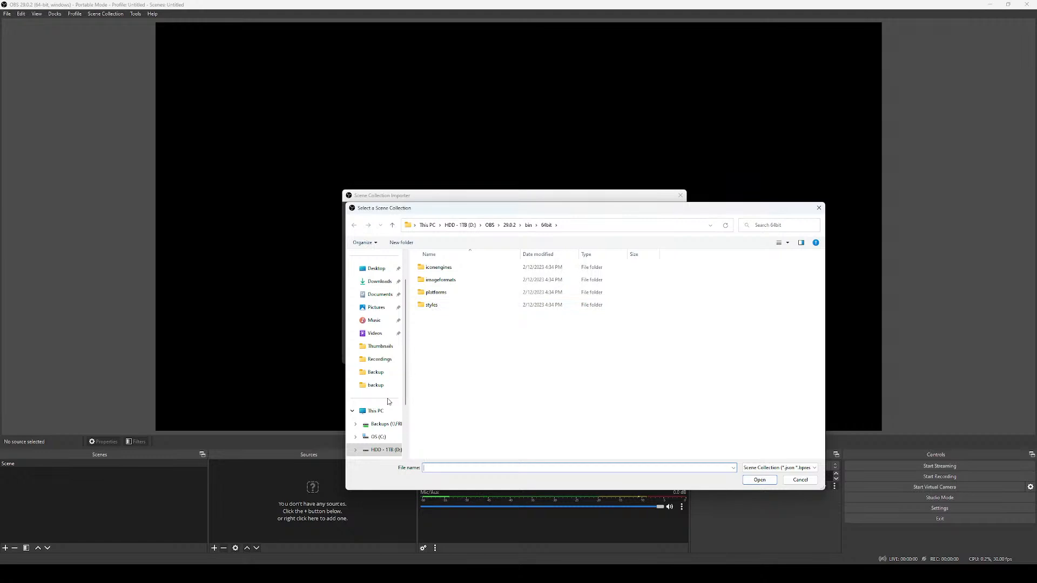
click(381, 450)
double_click(436, 281)
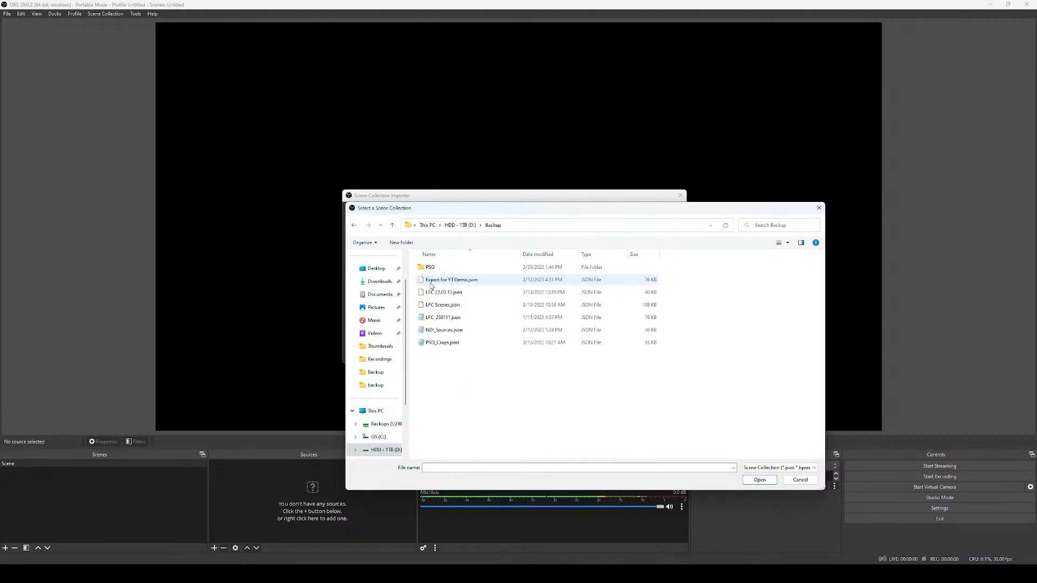
click(444, 282)
double_click(444, 281)
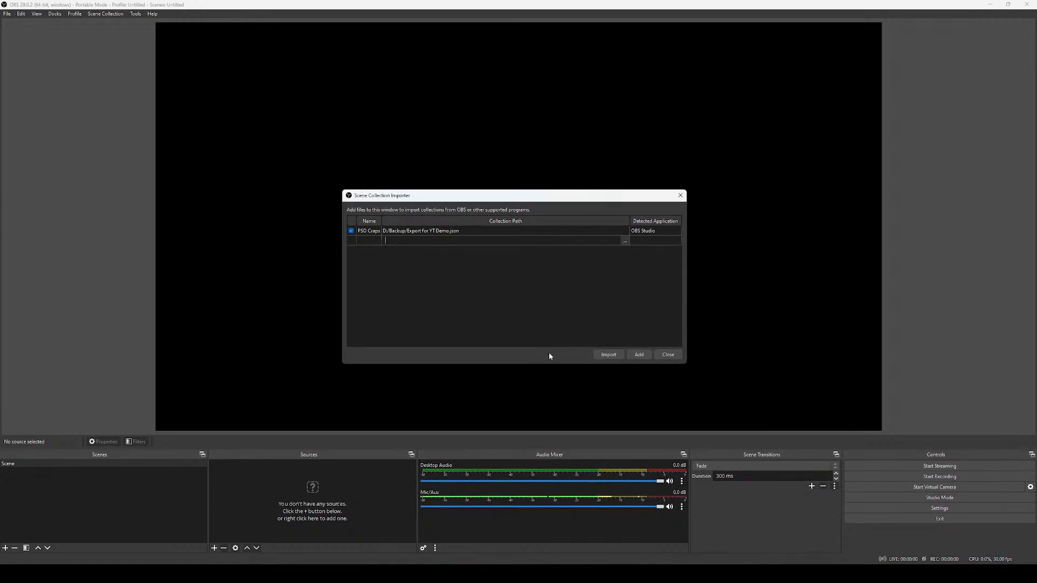
Import the listed scene collection and switch to PSO Craps.
click(643, 356)
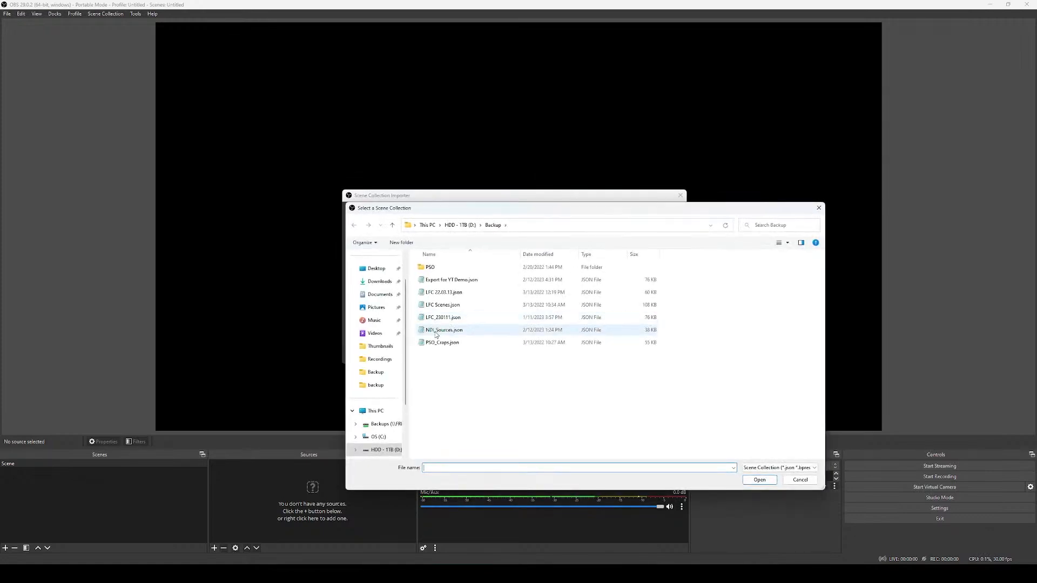
click(801, 468)
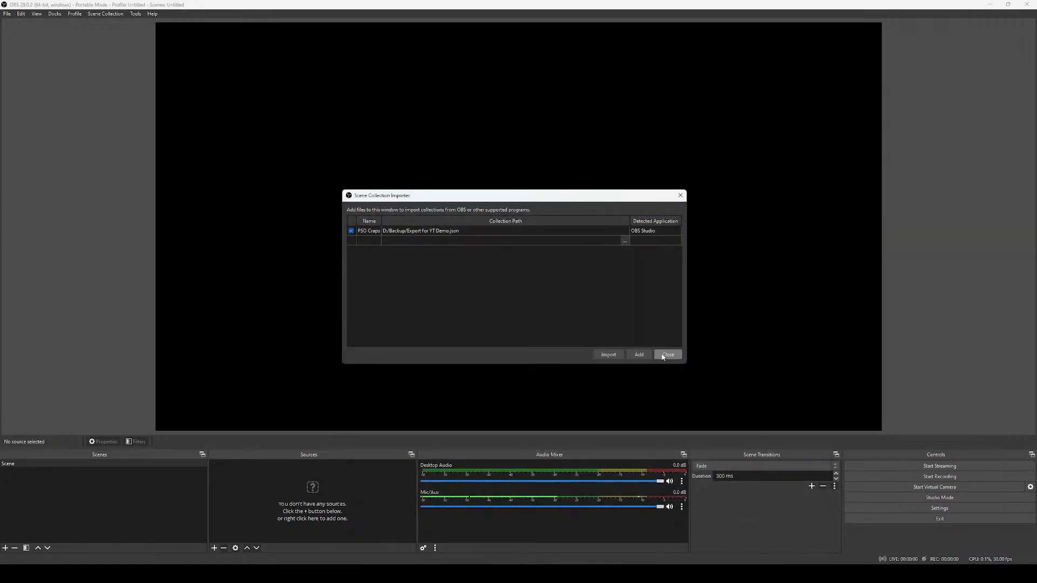
click(609, 354)
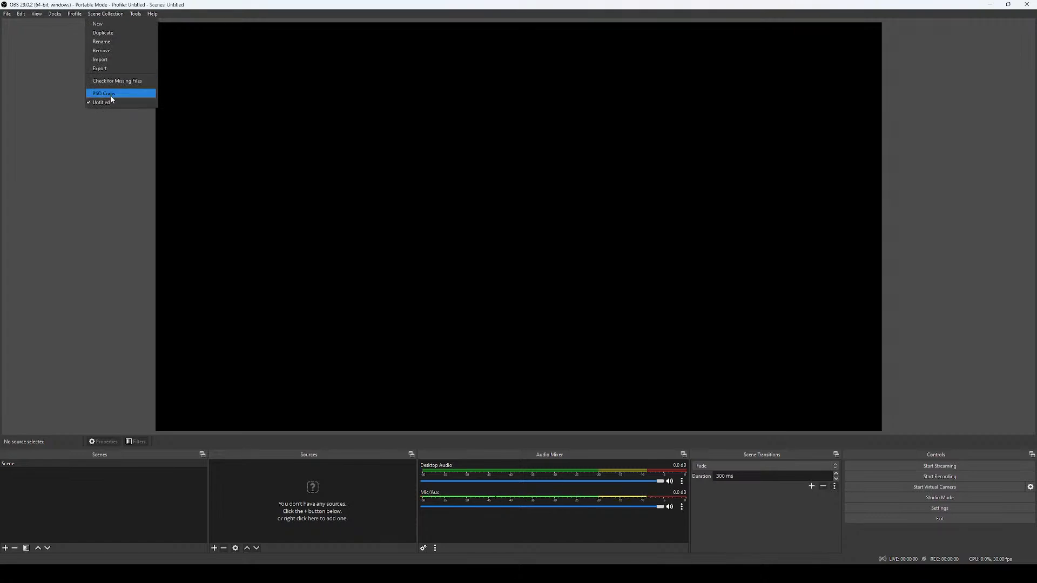
click(107, 93)
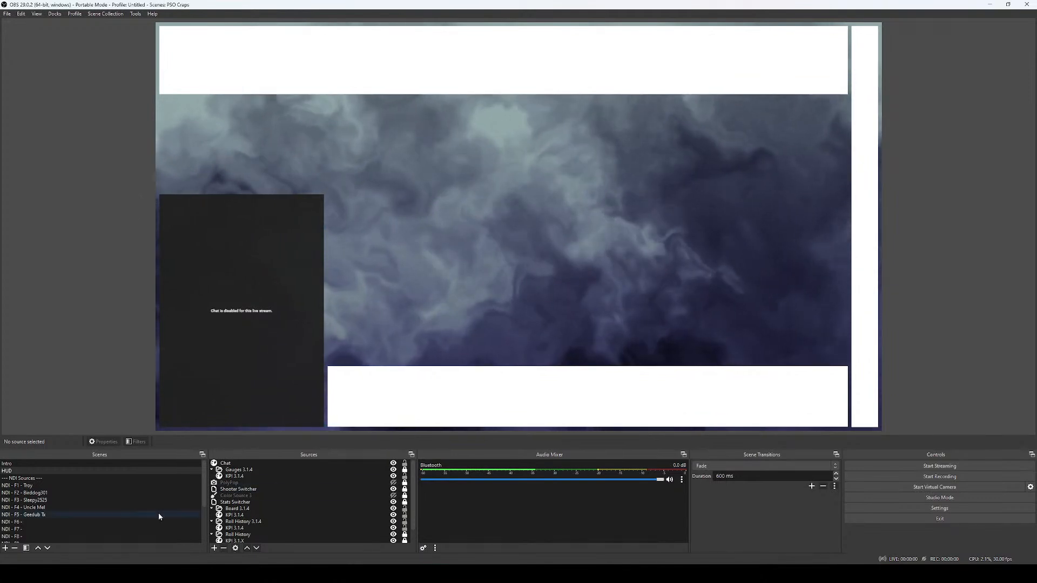
Switch to the Demo KPI 3.2.3 spreadsheet in Chrome and copy its URL.
click(137, 574)
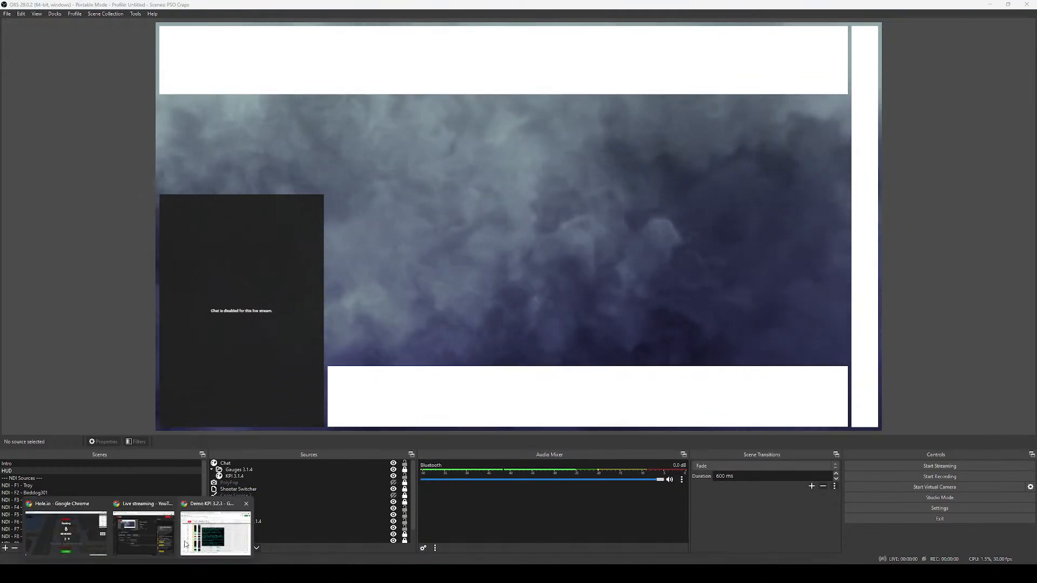
click(229, 522)
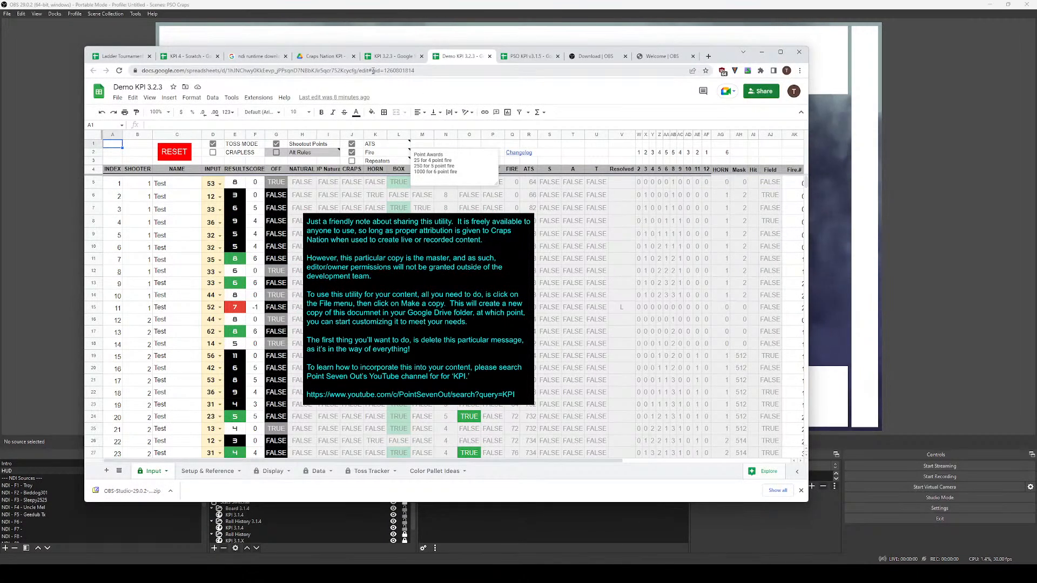
right_click(403, 70)
click(429, 129)
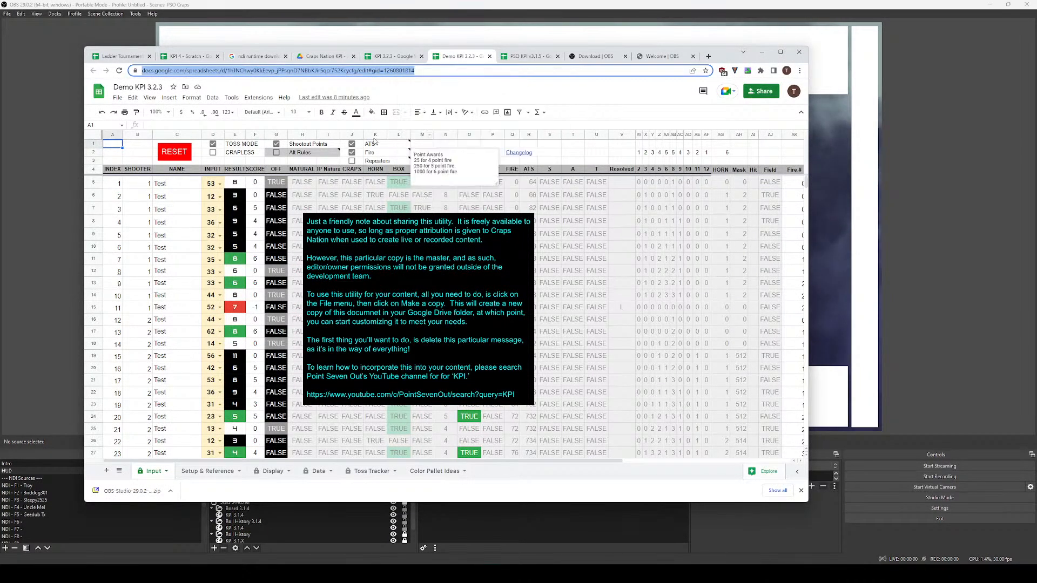
Switch back to OBS and add a custom browser dock named KPI Input with the copied spreadsheet URL.
click(56, 14)
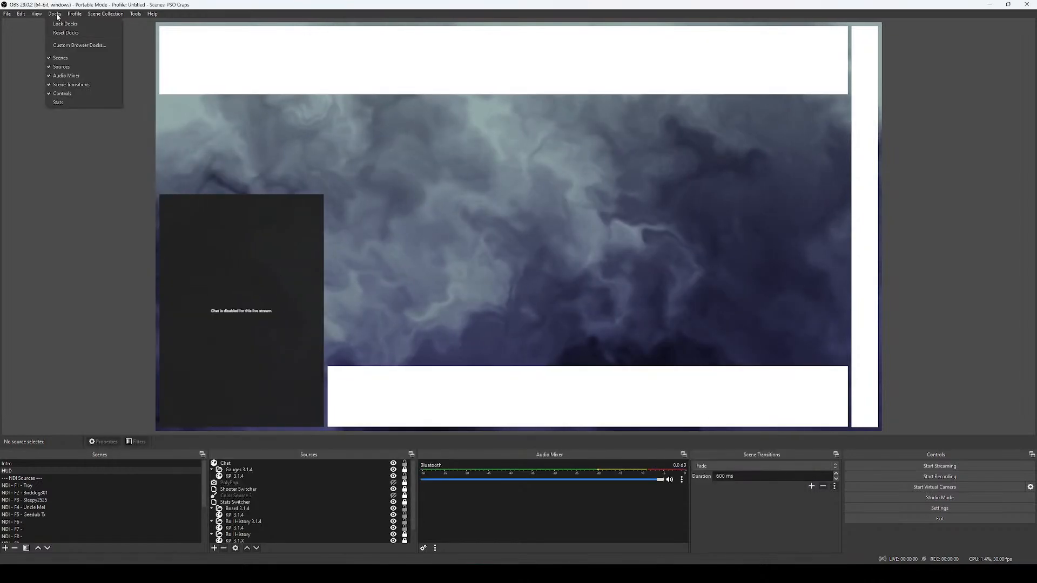
click(72, 46)
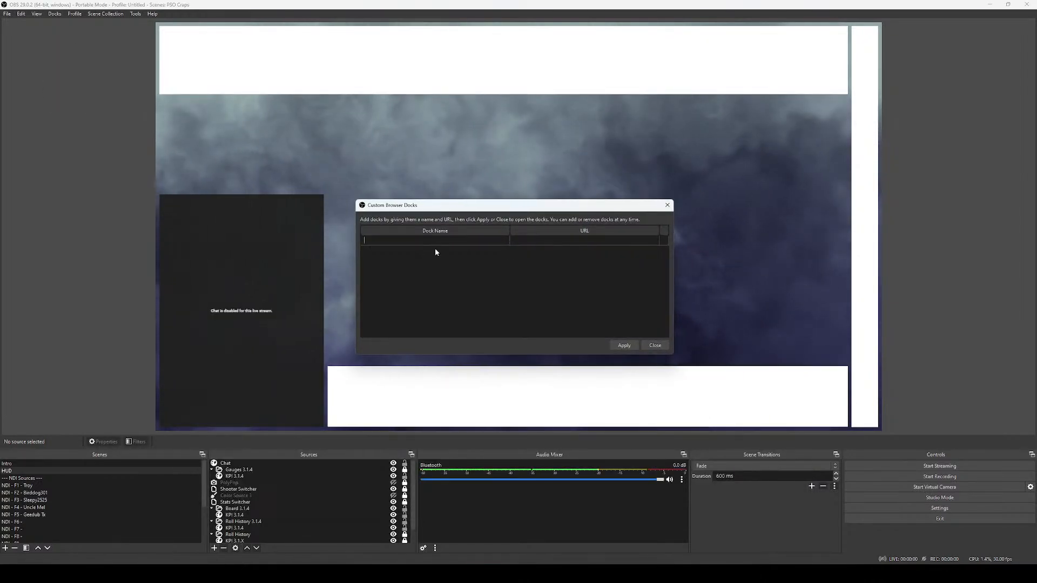
text(KPI Inpu)
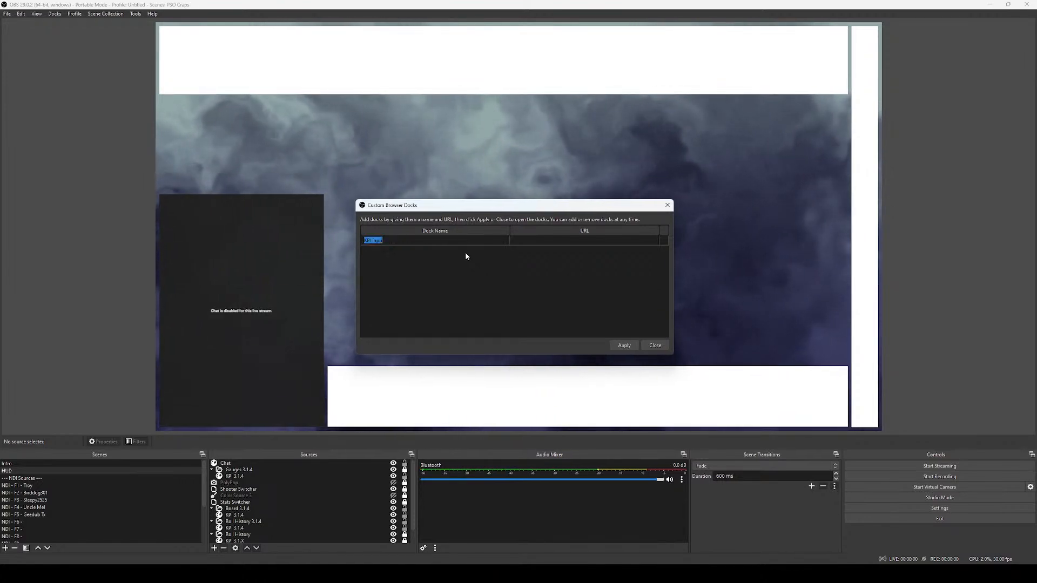
text(t)
key(Tab)
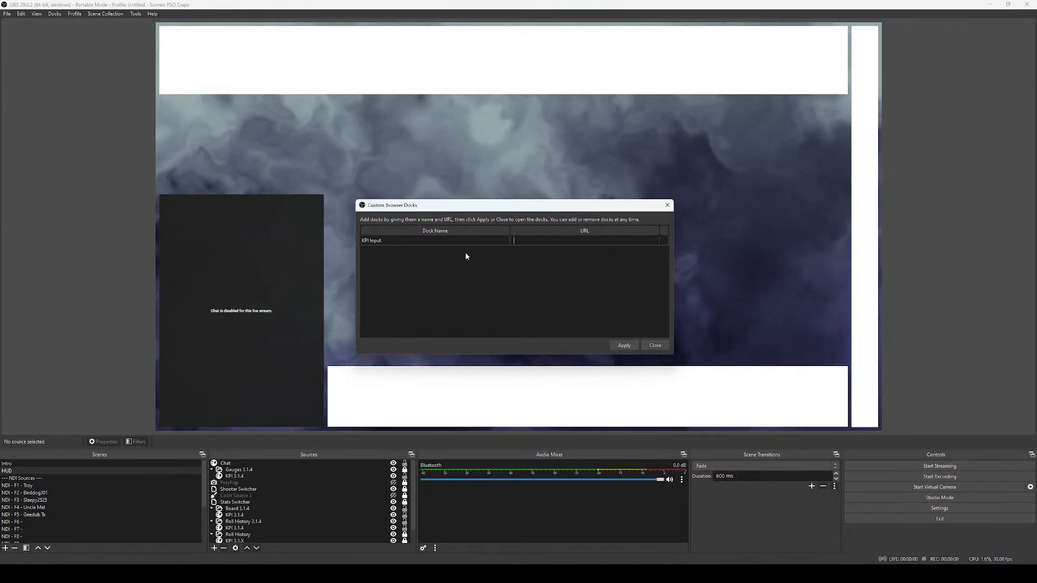
key(ctrl+v)
click(624, 345)
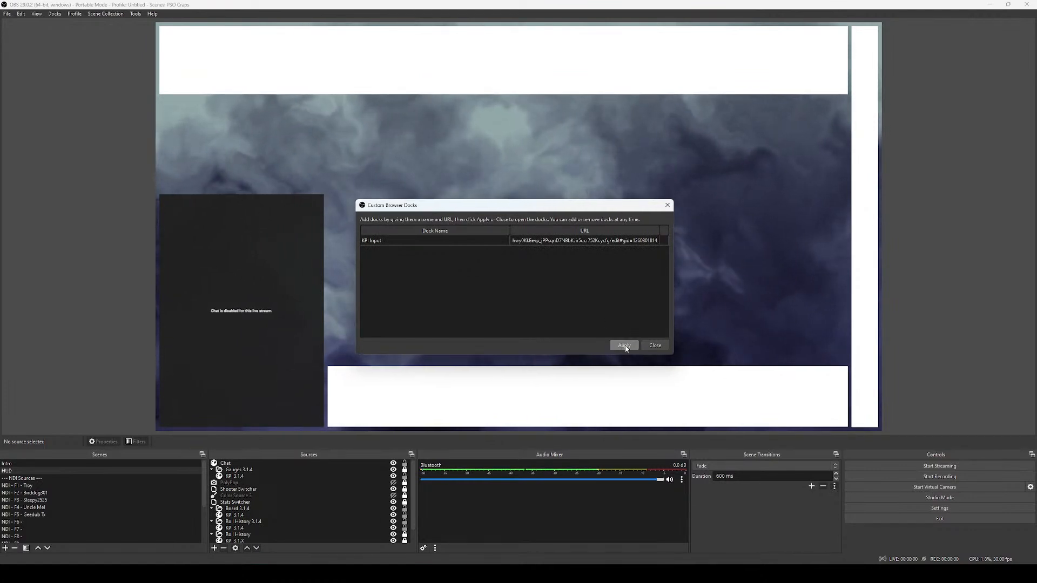
Dock the KPI Input window along the right side of the preview and make it slightly narrower, closing the Custom Browser Docks dialog.
click(497, 247)
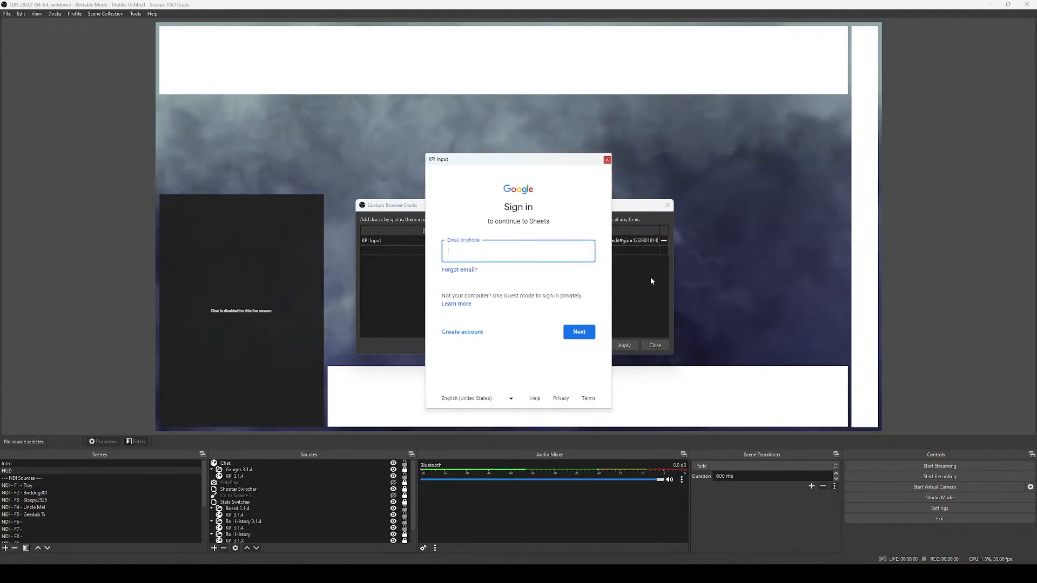
drag(526, 161, 1036, 181)
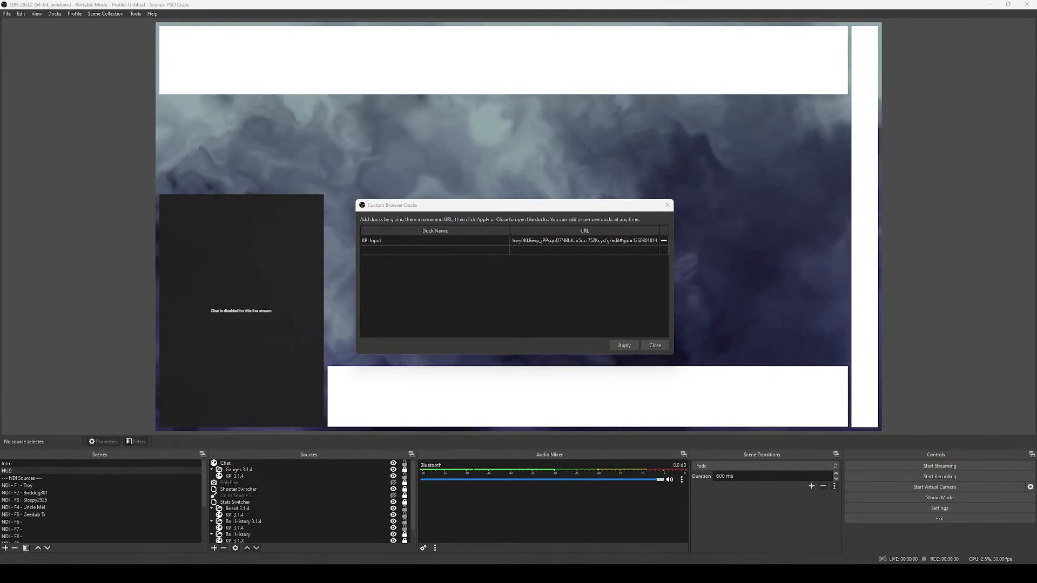
drag(957, 188, 839, 111)
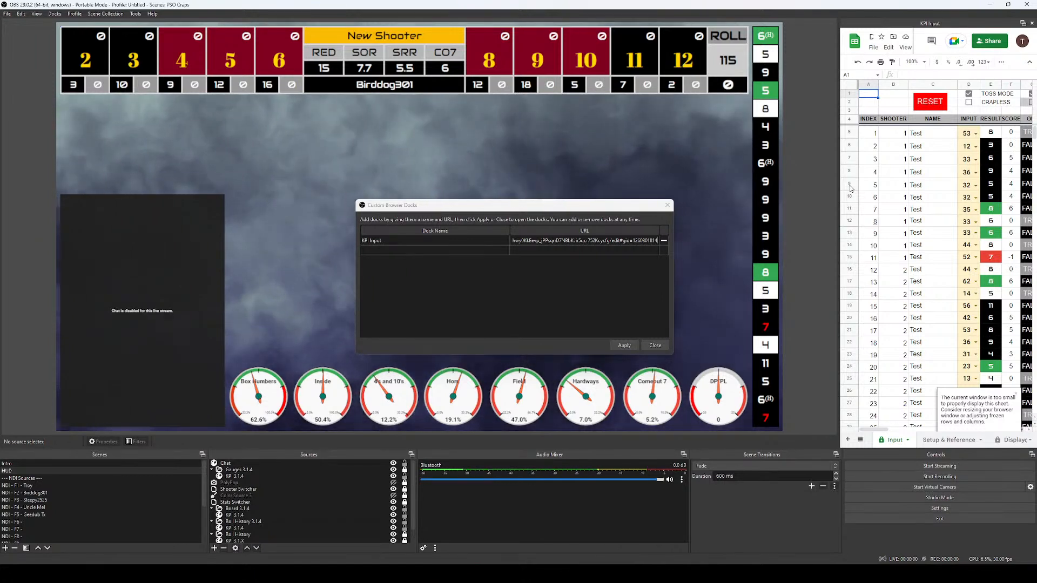
click(655, 345)
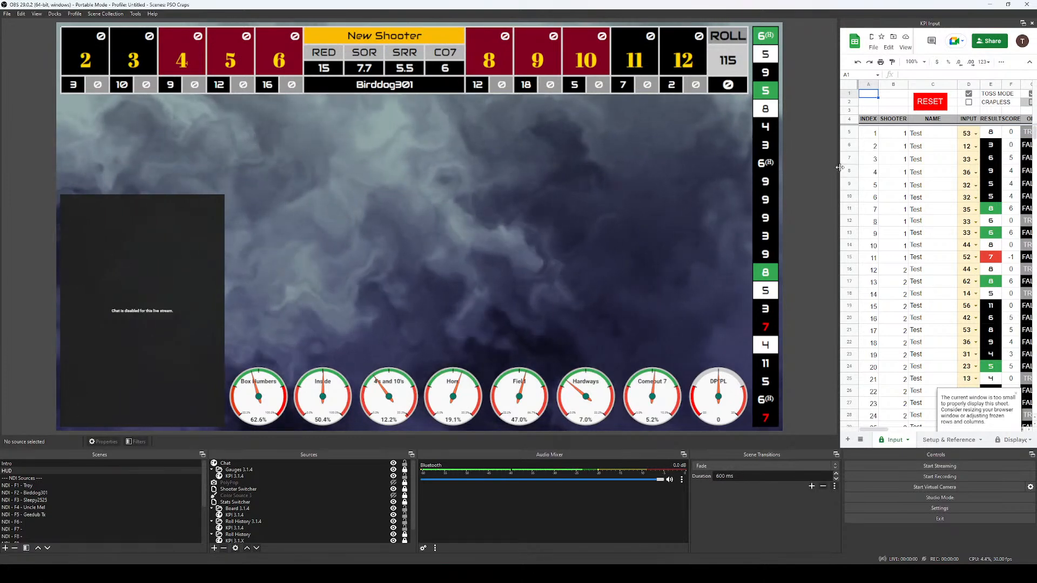
drag(839, 168, 866, 168)
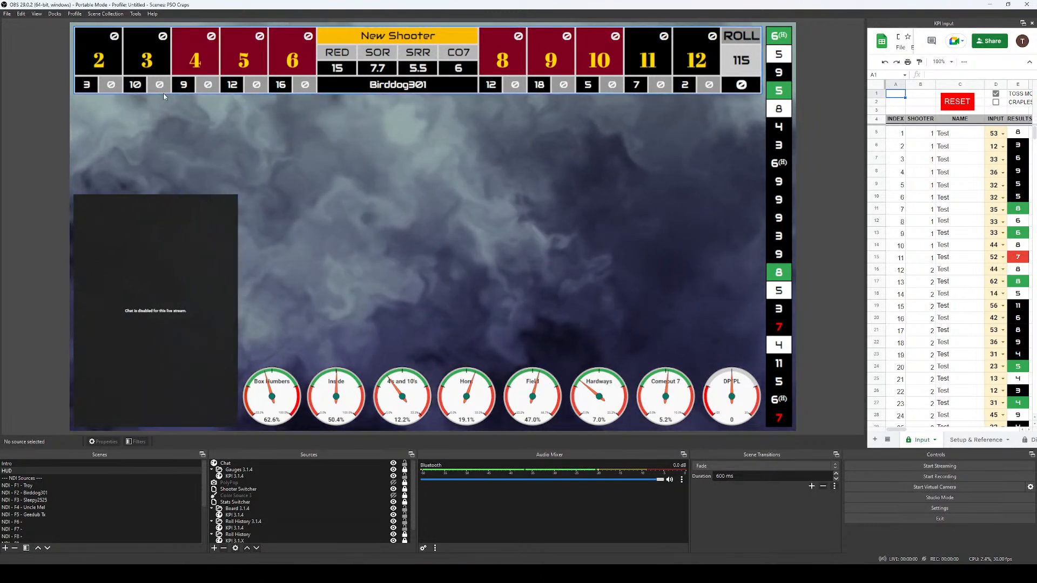
Close OBS and bring the File Explorer window showing the 64bit folder to the front.
click(136, 14)
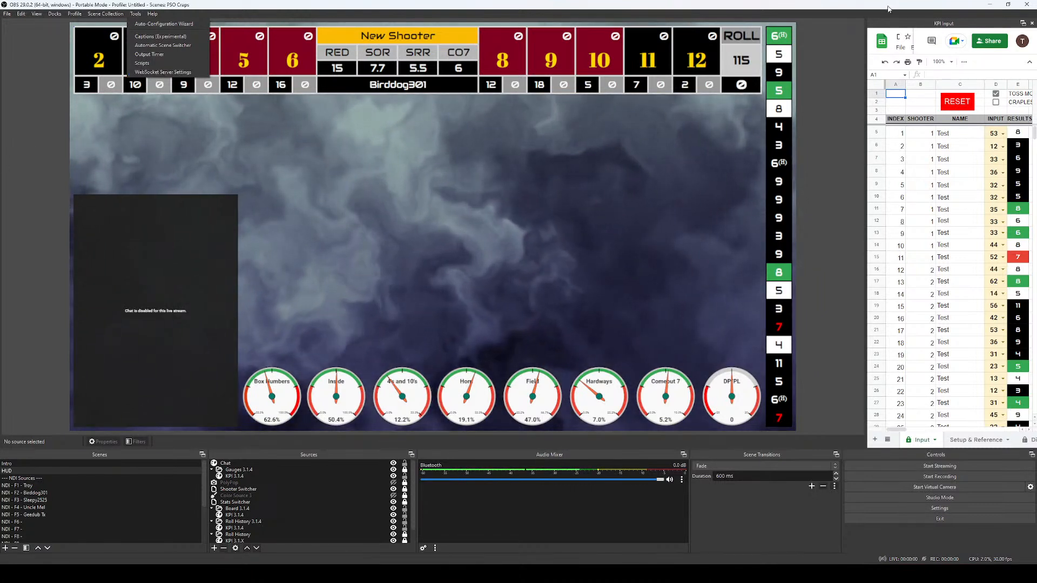
click(1028, 5)
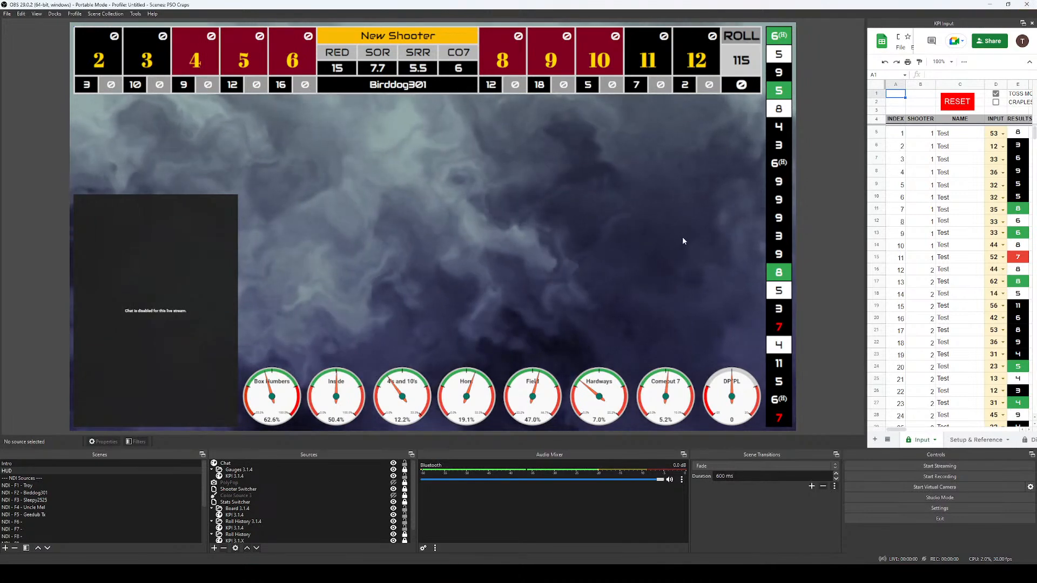
click(1027, 5)
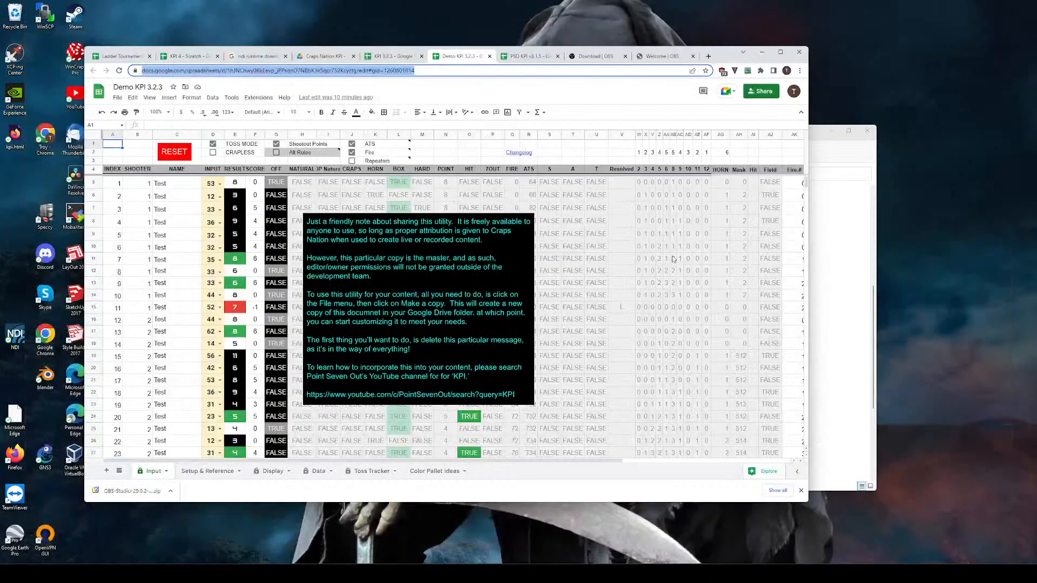
click(812, 143)
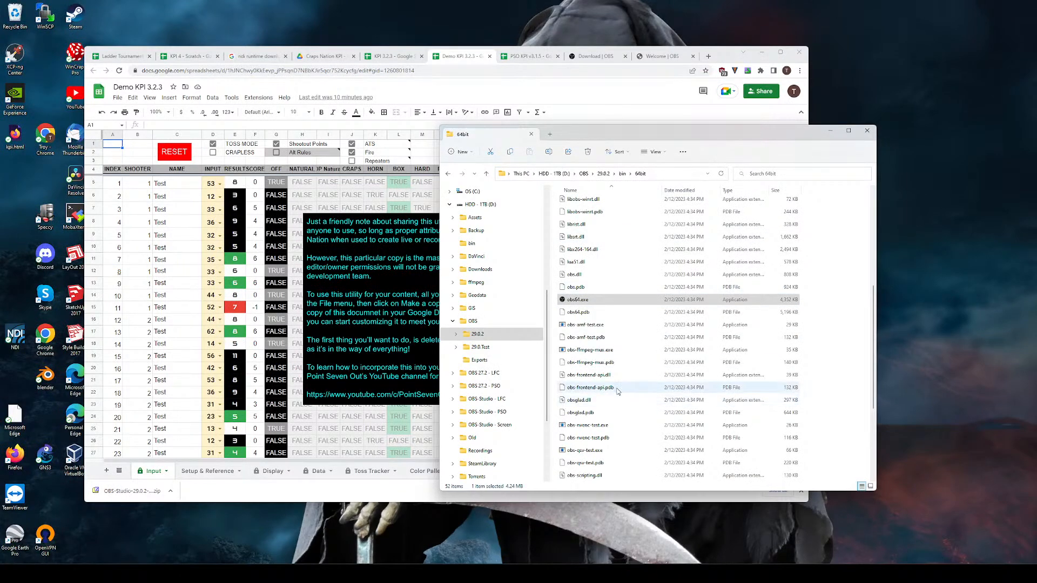
Minimize Chrome, open the OBS 29.0.2 folder in a new File Explorer window, and place both Explorer windows side by side.
drag(607, 138, 529, 73)
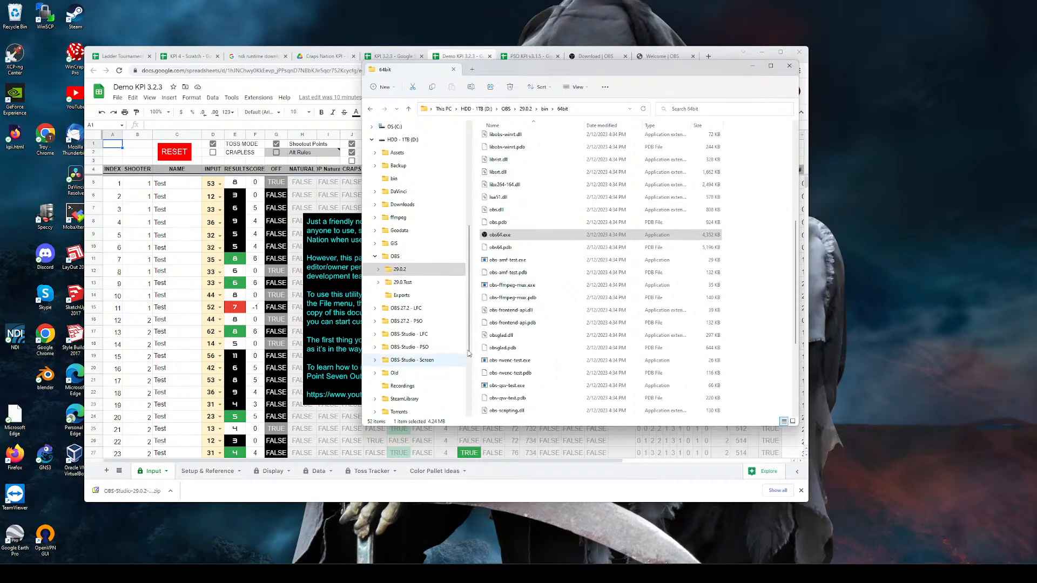
click(763, 53)
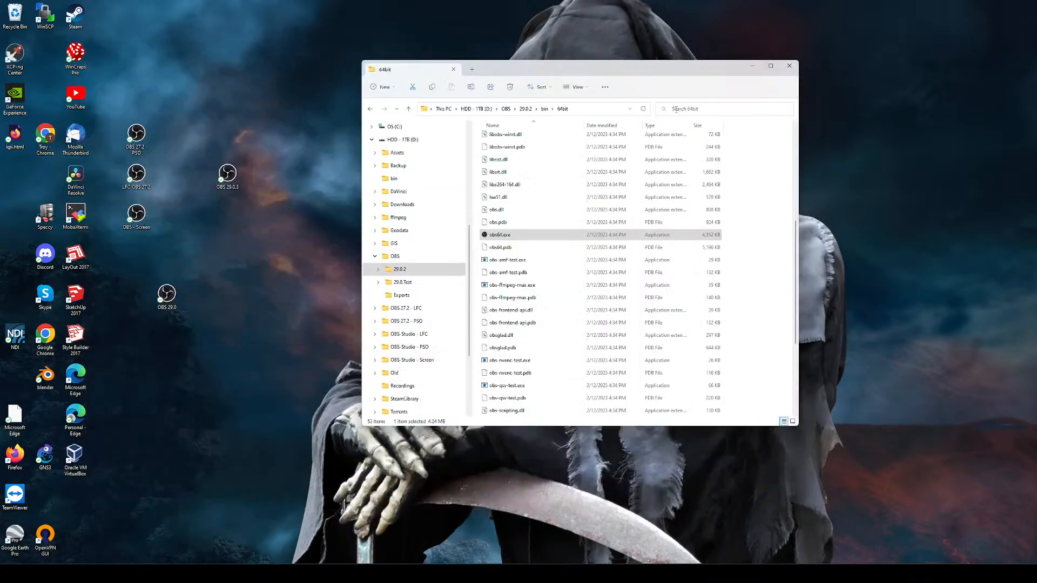
drag(642, 70, 792, 69)
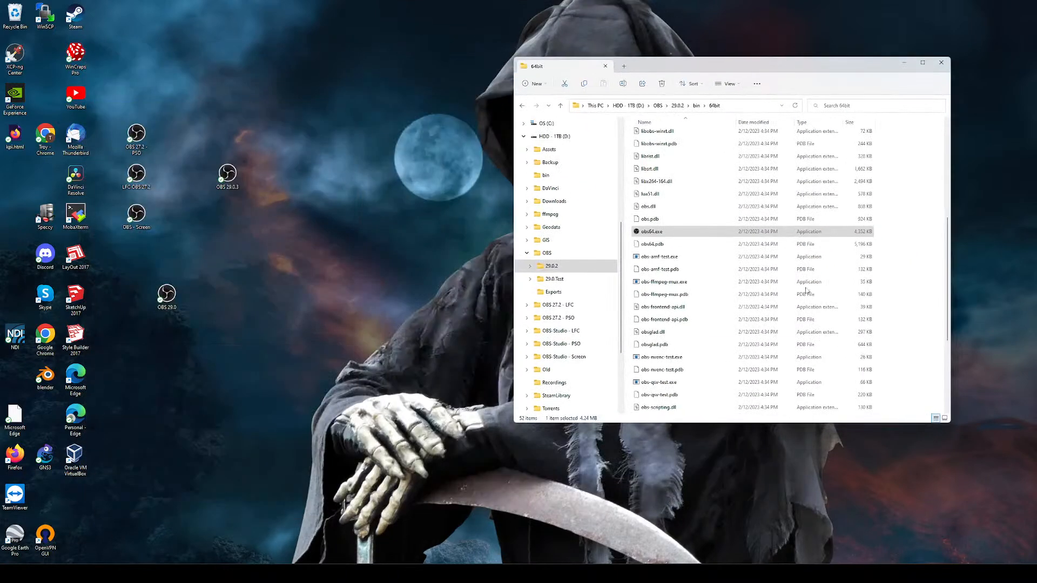
right_click(546, 270)
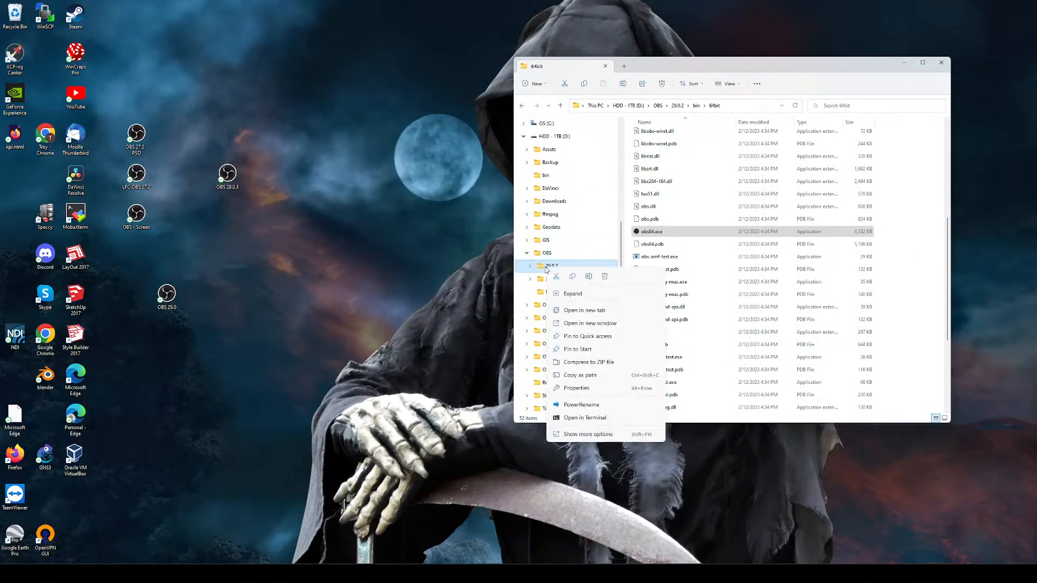
click(587, 323)
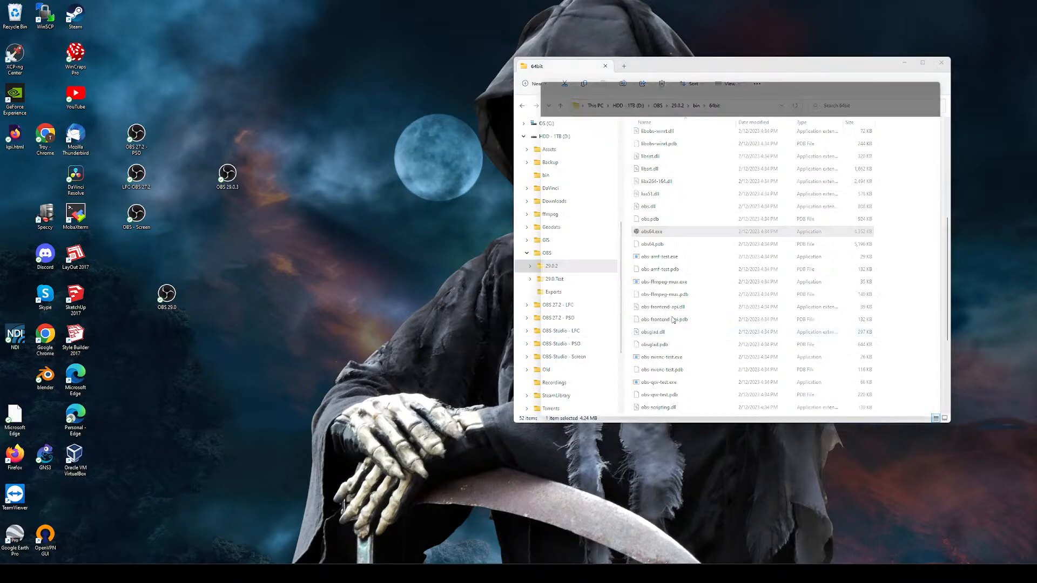
drag(767, 78, 300, 82)
mouse_move(664, 65)
mouse_down()
mouse_move(665, 92)
mouse_move(665, 79)
mouse_up()
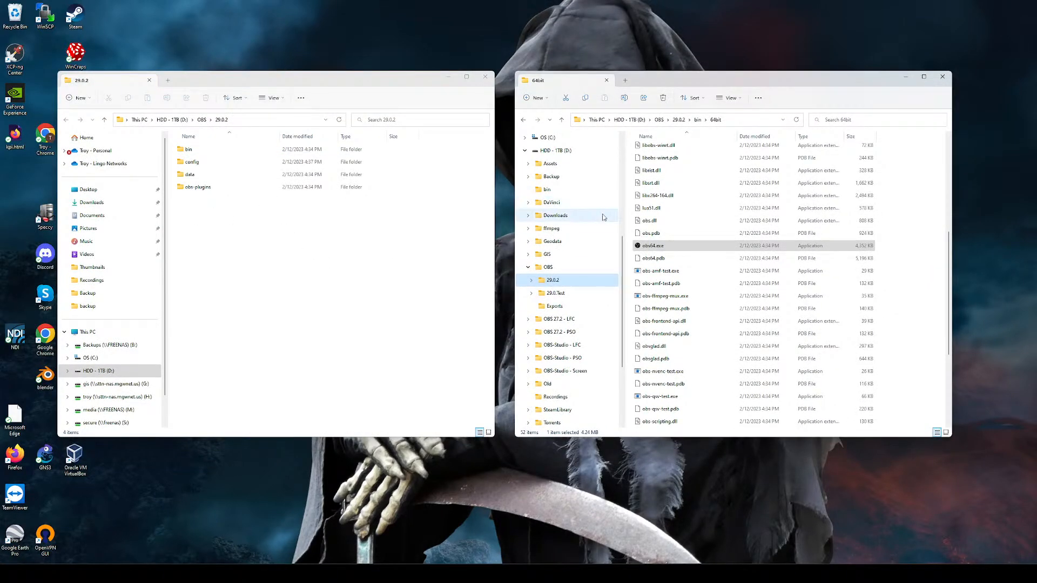
Copy the data and obs-plugins folders from obs-ndi-4.10.0-Qt6-Windows.zip in D:\Downloads into the 29.0.2 folder, and close the archive.
scroll(662, 280, down, 4)
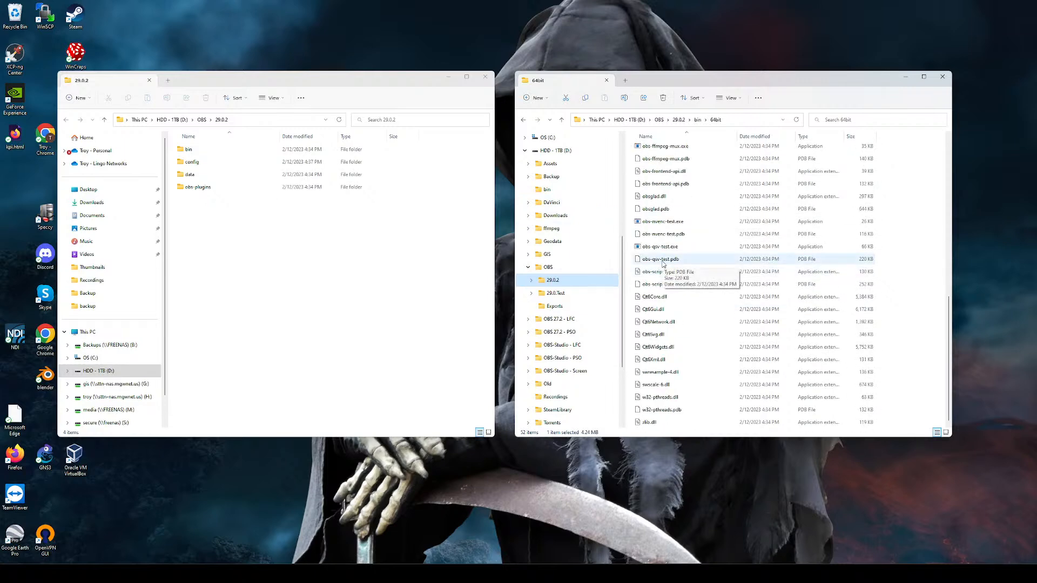
scroll(665, 263, up, 6)
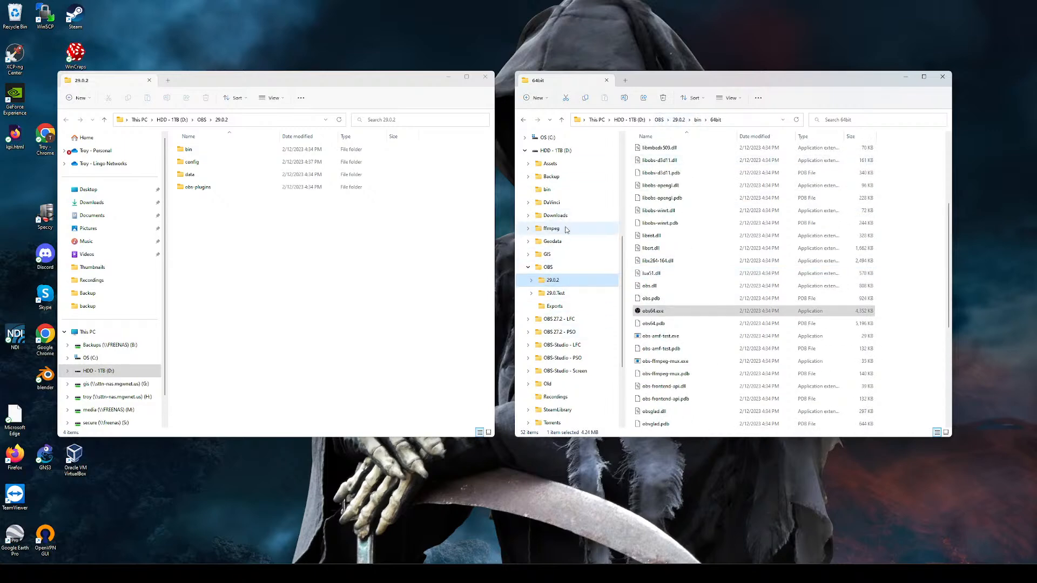
click(553, 216)
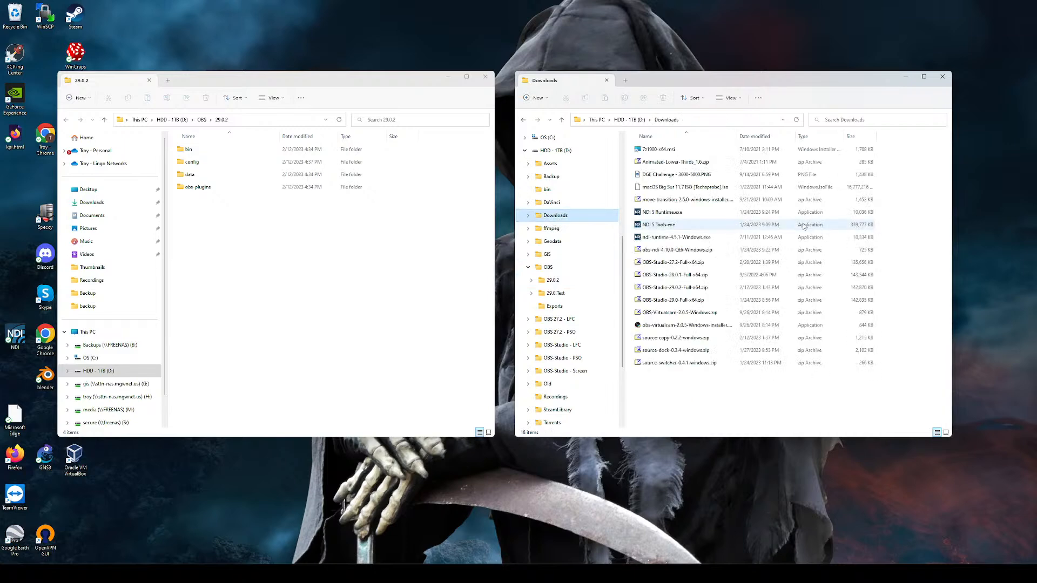
double_click(659, 251)
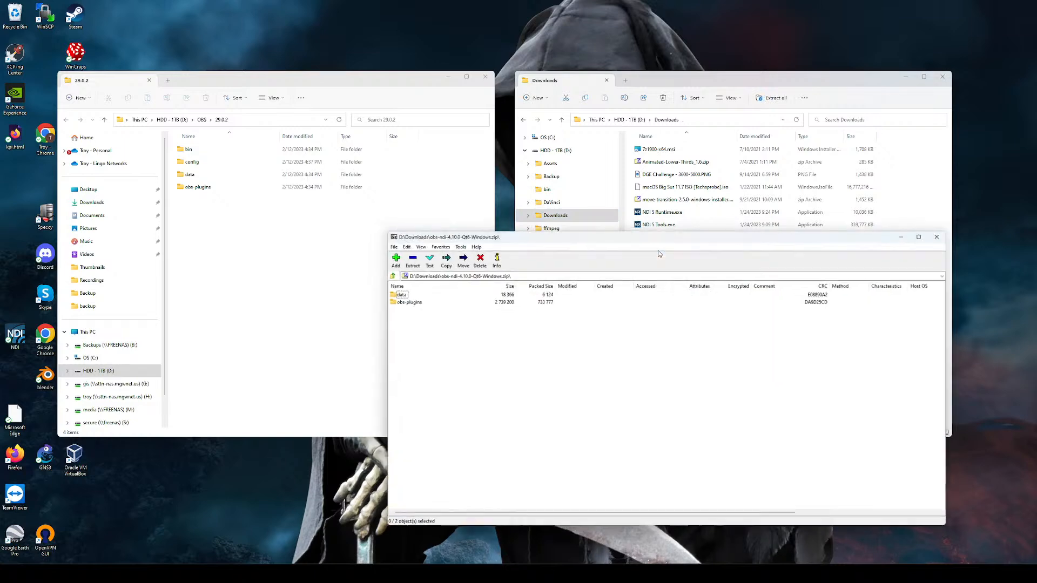
drag(644, 235, 704, 222)
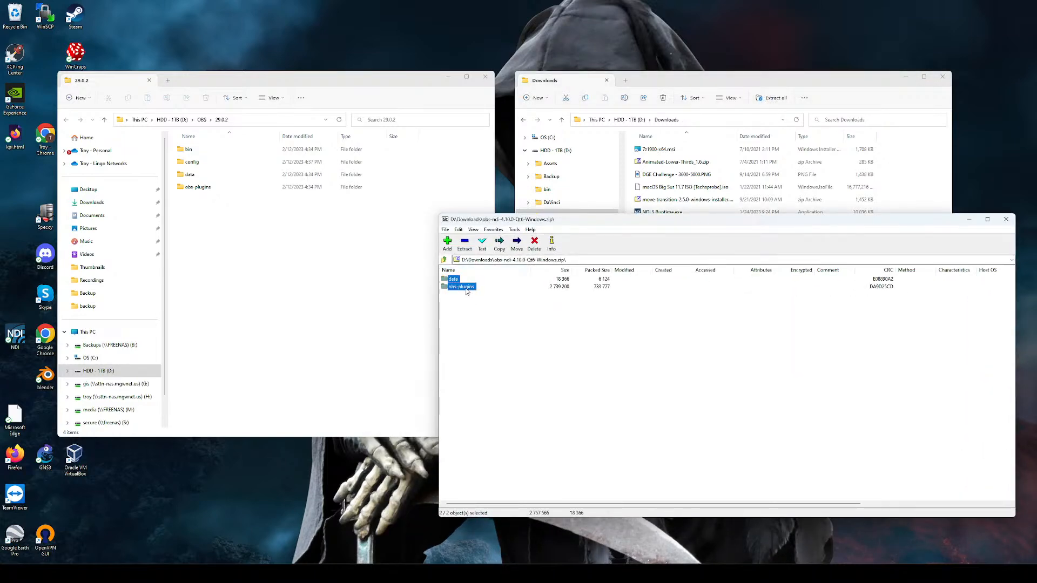
drag(212, 252, 212, 252)
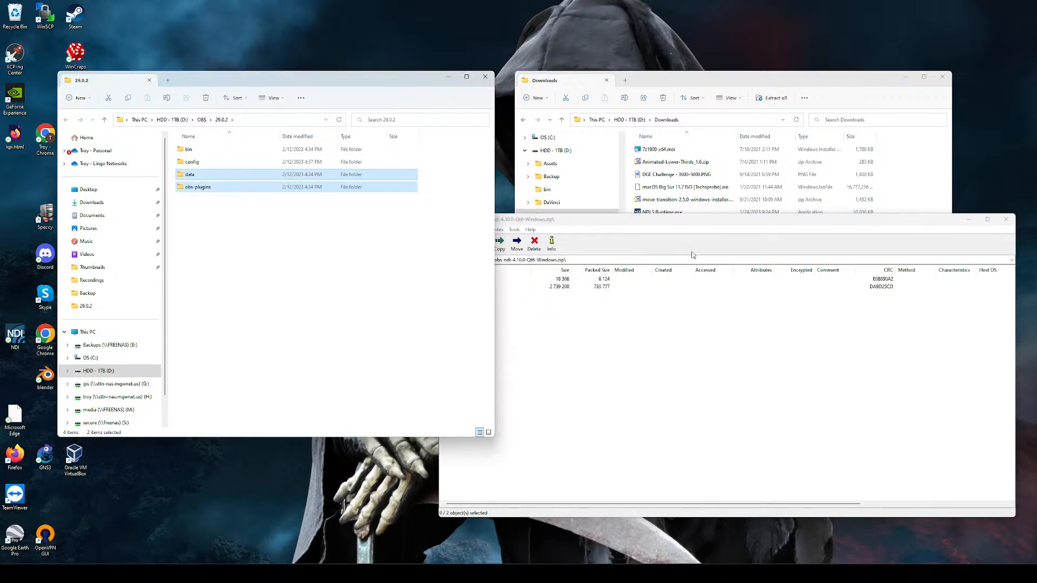
click(1005, 220)
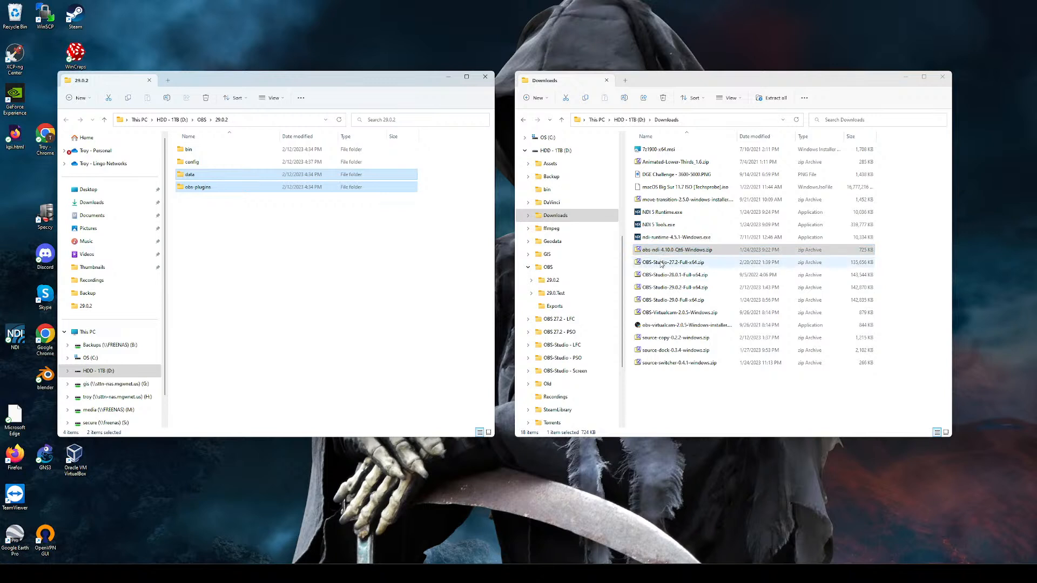
Copy the data and obs-plugins folders from the source-switcher-0.4.1 and source-dock-0.3.4 archives into the 29.0.2 folder, closing each archive.
double_click(660, 365)
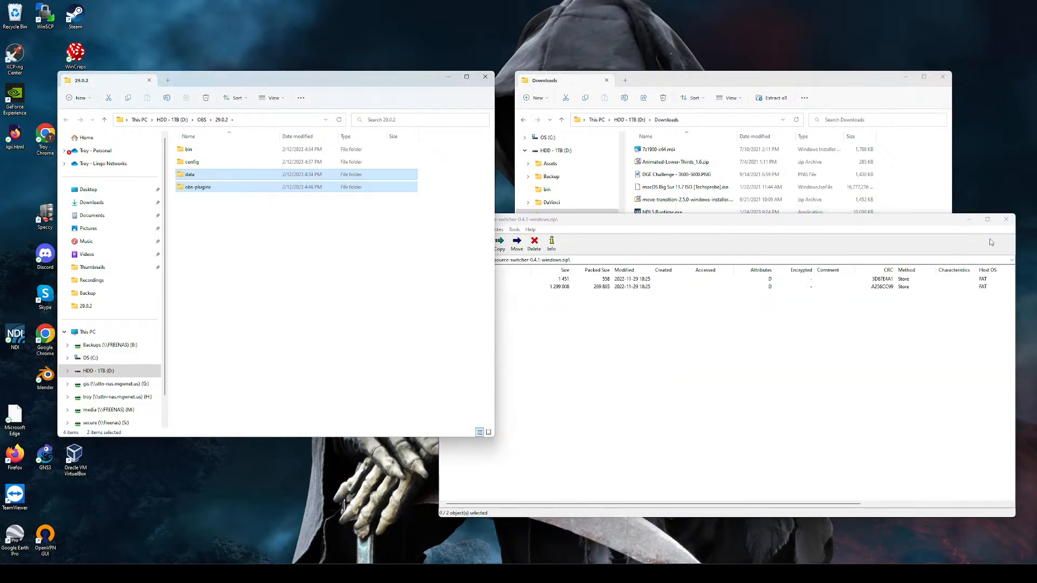
click(1006, 220)
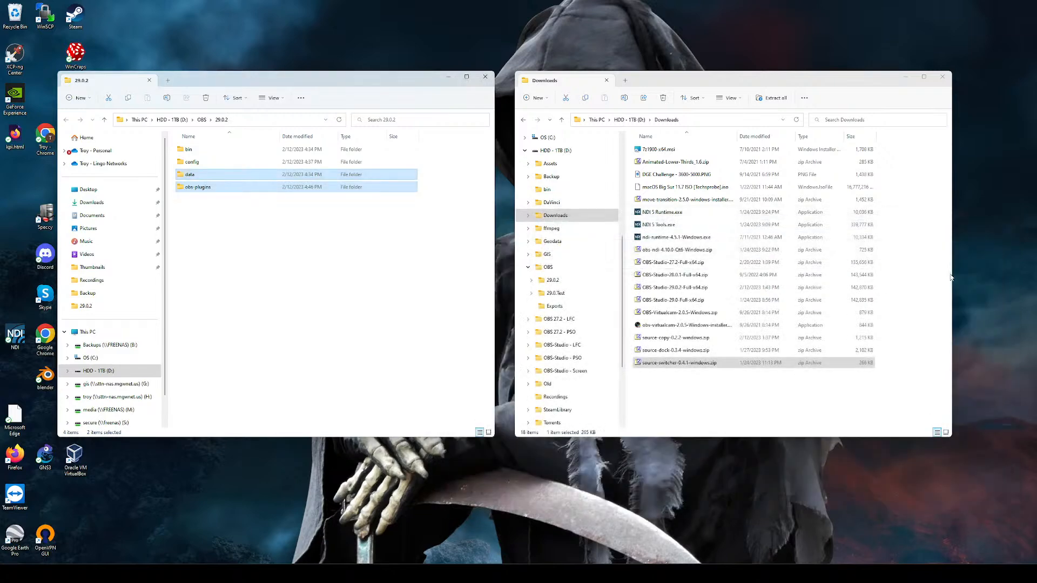
double_click(661, 351)
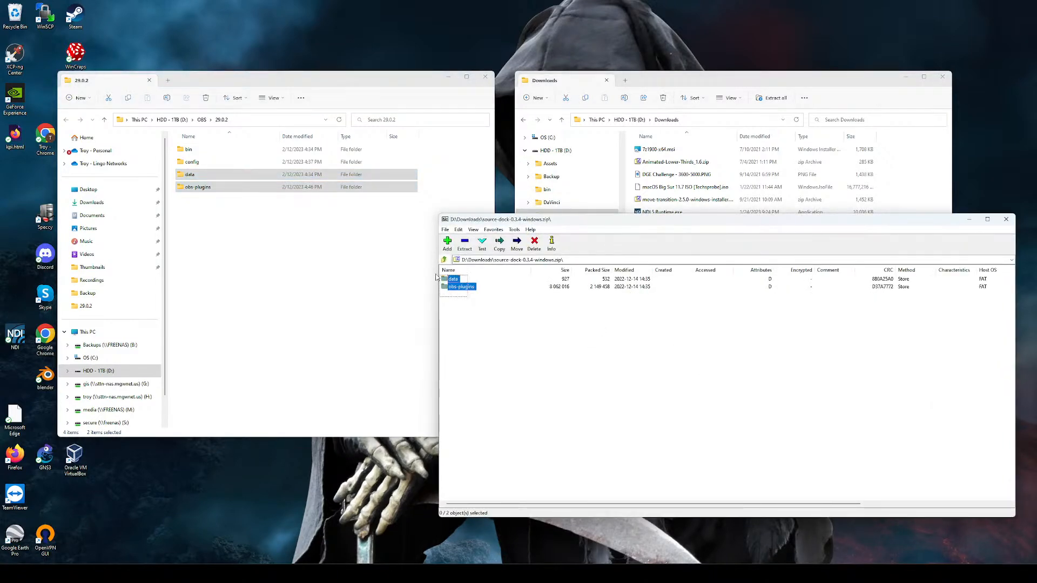
drag(295, 290, 282, 287)
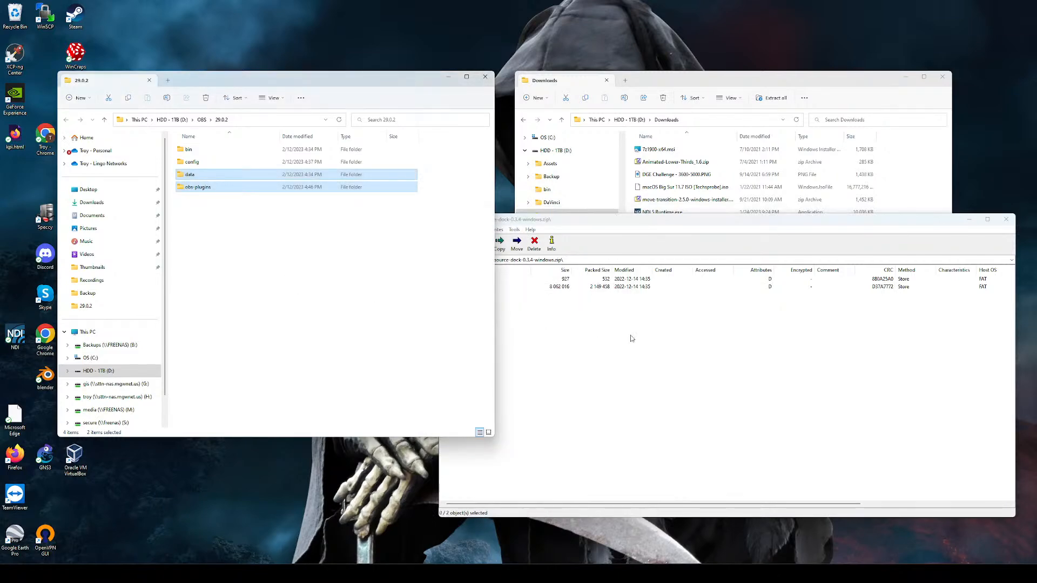
click(1009, 224)
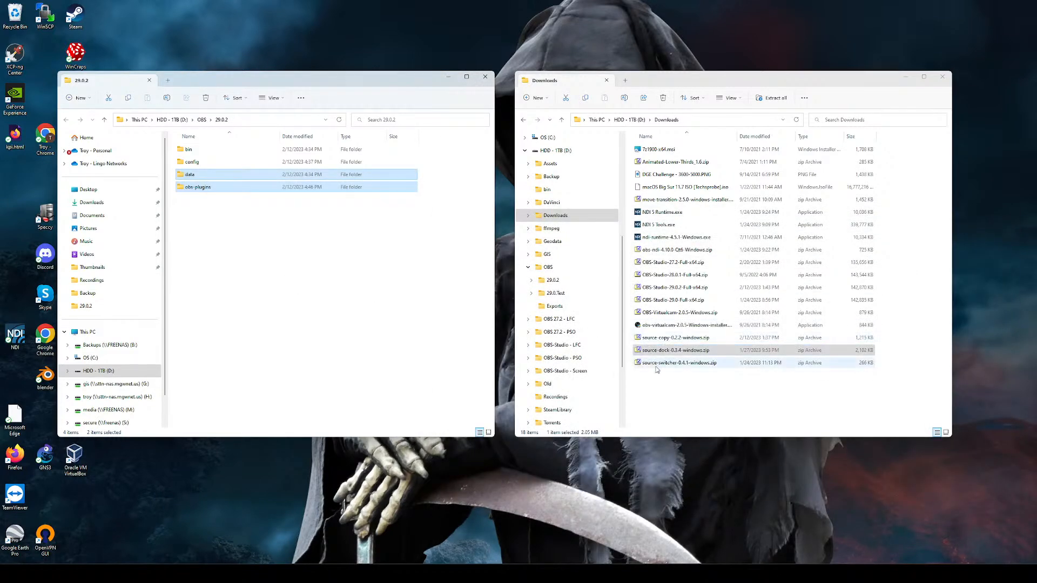
Copy the data and obs-plugins folders from source-copy-0.2.2-windows.zip into the 29.0.2 folder, and close the archive.
click(670, 340)
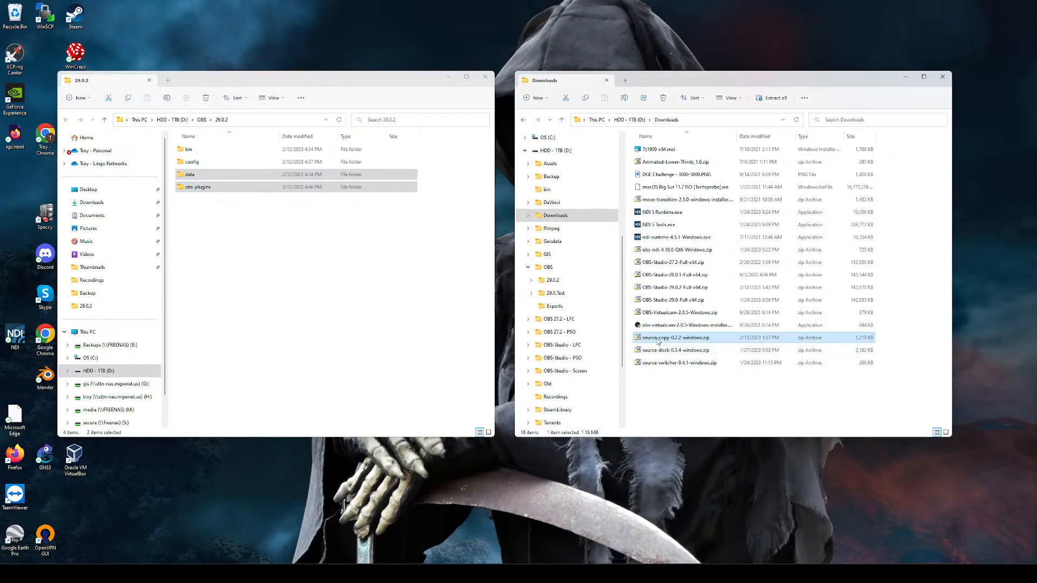
double_click(658, 340)
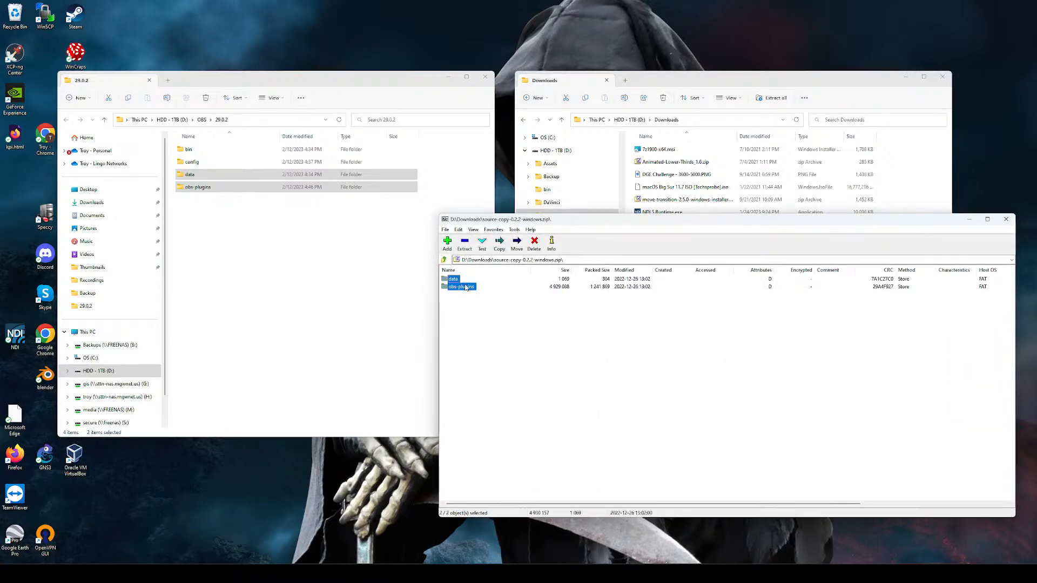
click(1005, 219)
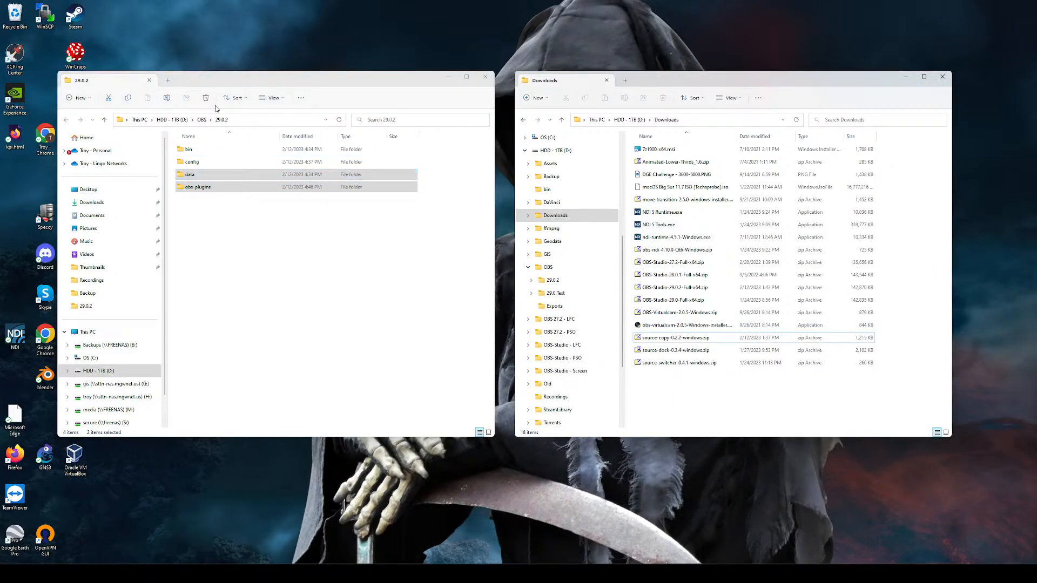
Close both File Explorer windows, launch the portable OBS 29.0.2 from the desktop, and allow it through the firewall on public networks.
click(485, 77)
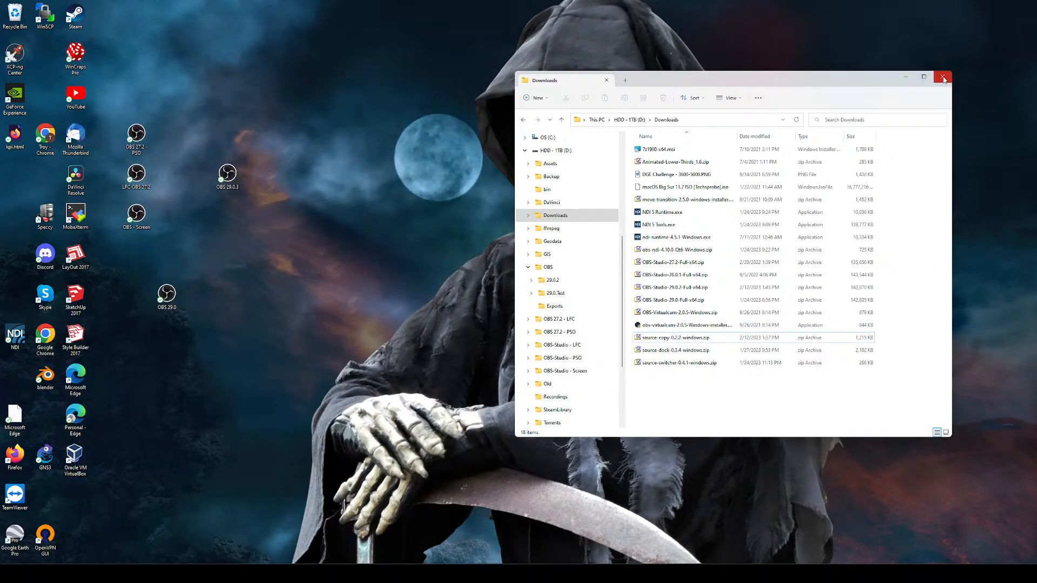
click(943, 79)
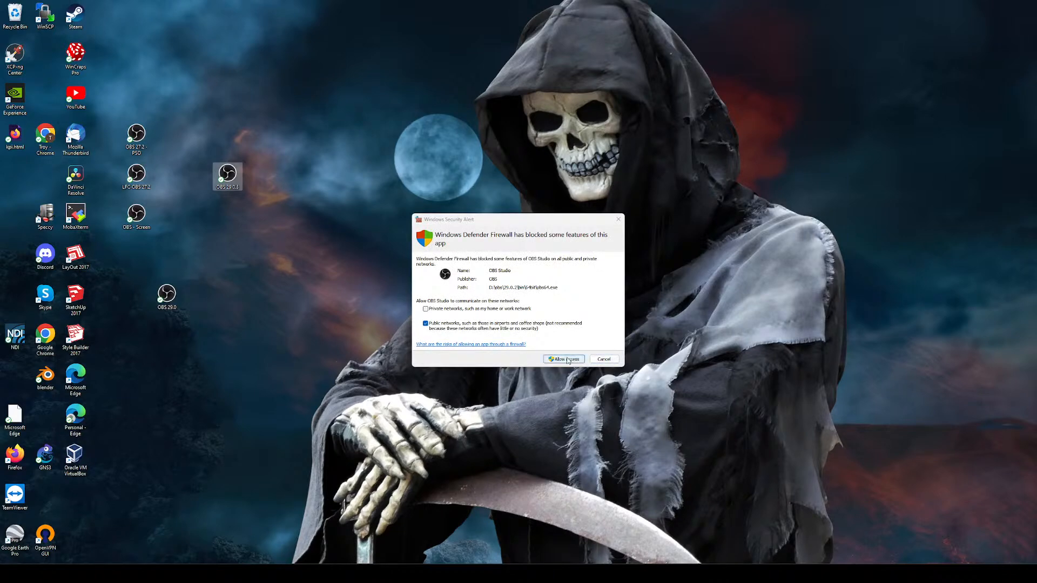
click(565, 359)
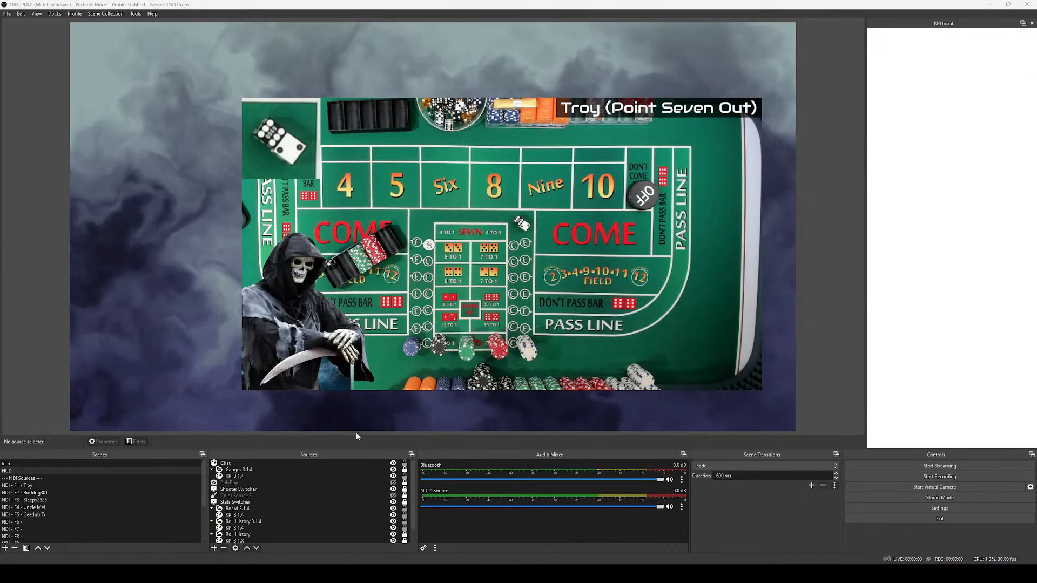
Create a new scene collection named New LFC.
click(104, 13)
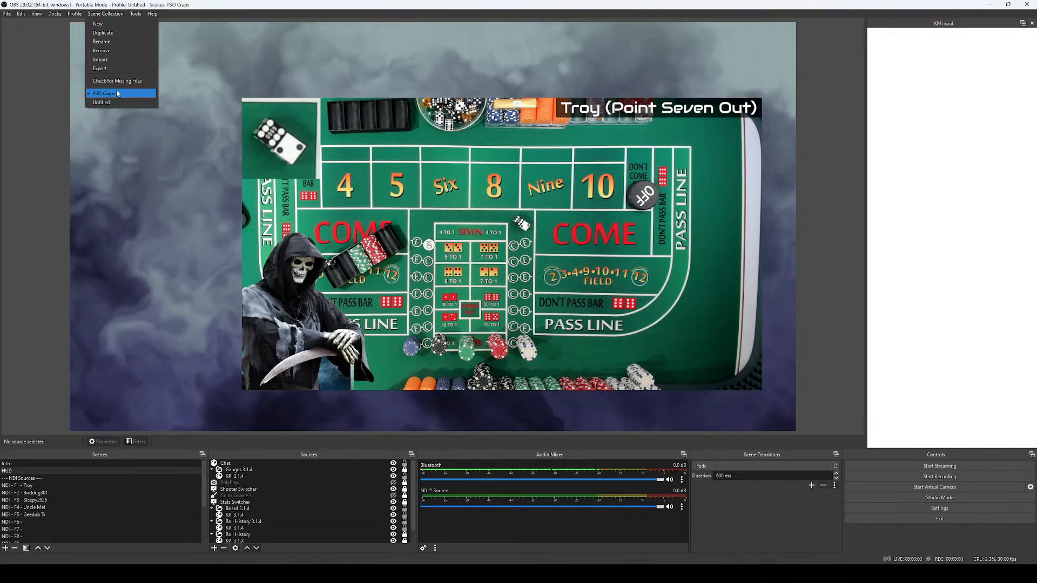
click(107, 25)
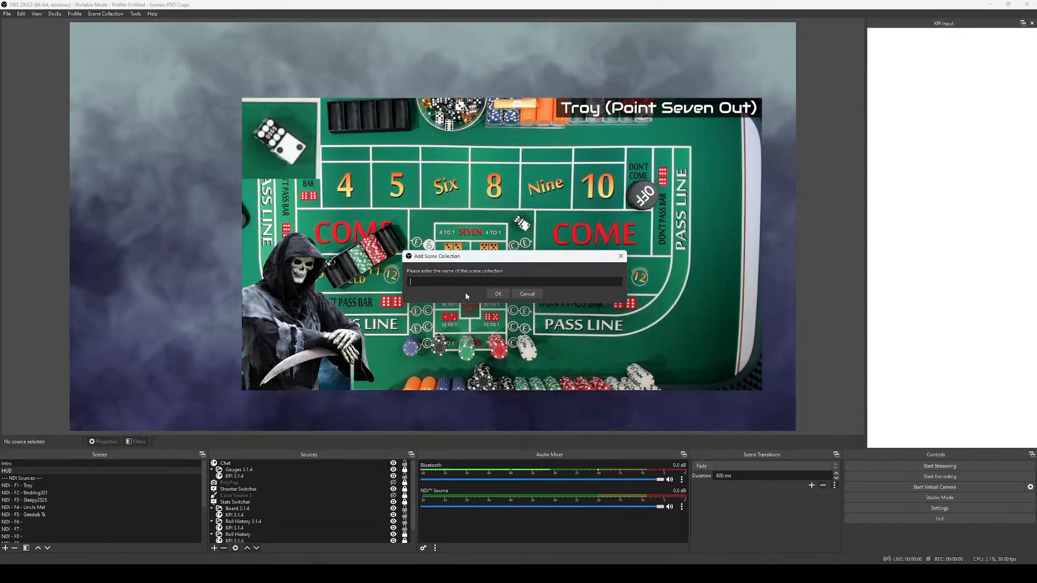
text(New )
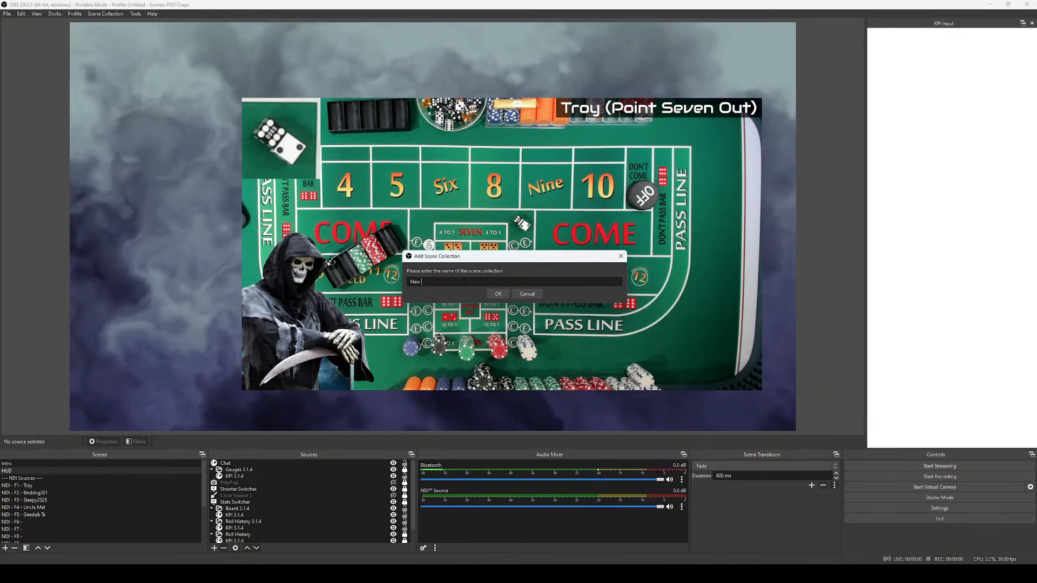
text(LFC)
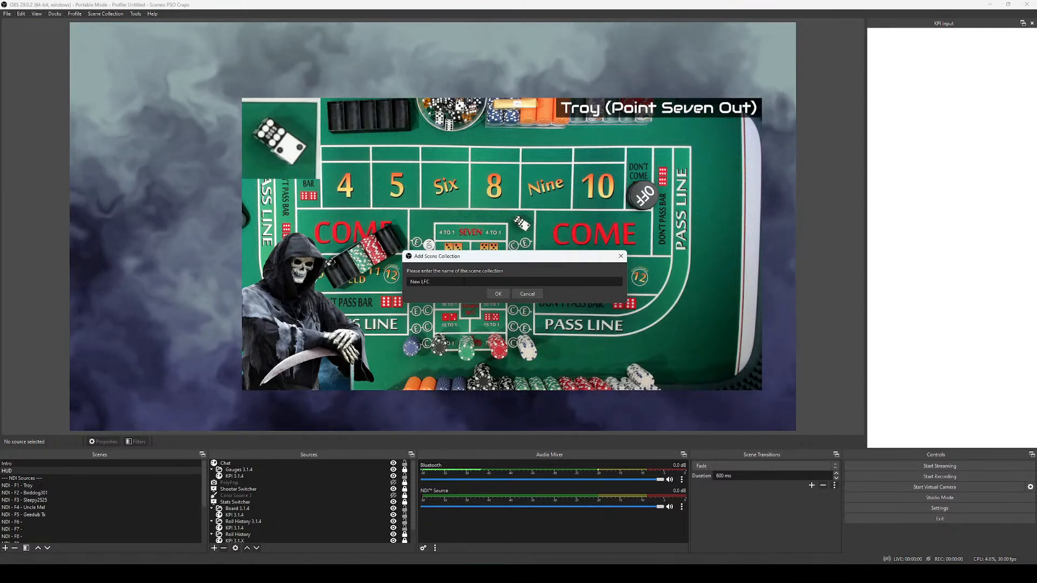
key(Return)
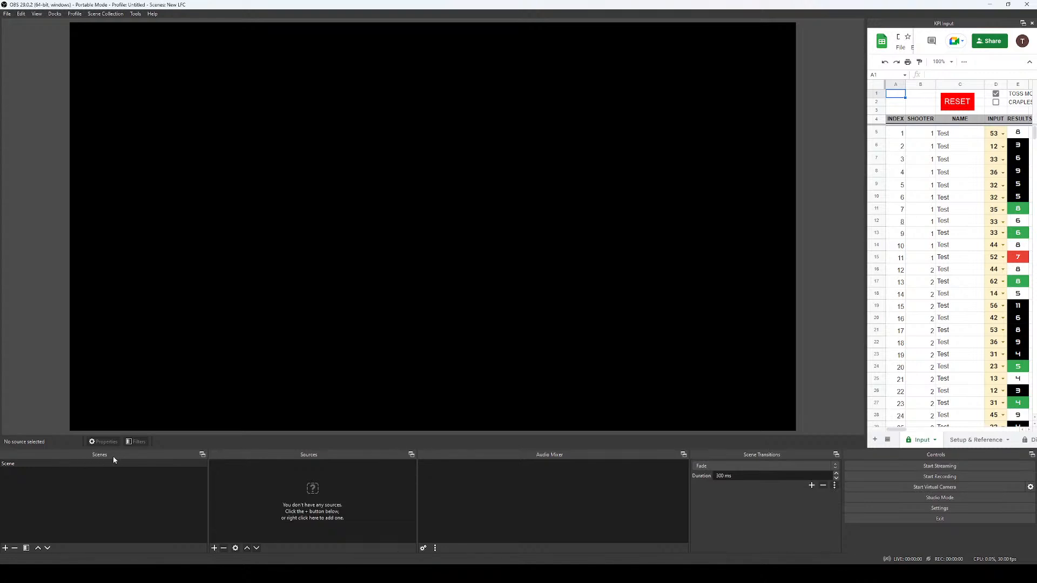
Dock Scenes and Sources side by side along the left of the preview and widen both docks.
drag(112, 456, 20, 230)
drag(68, 255, 102, 250)
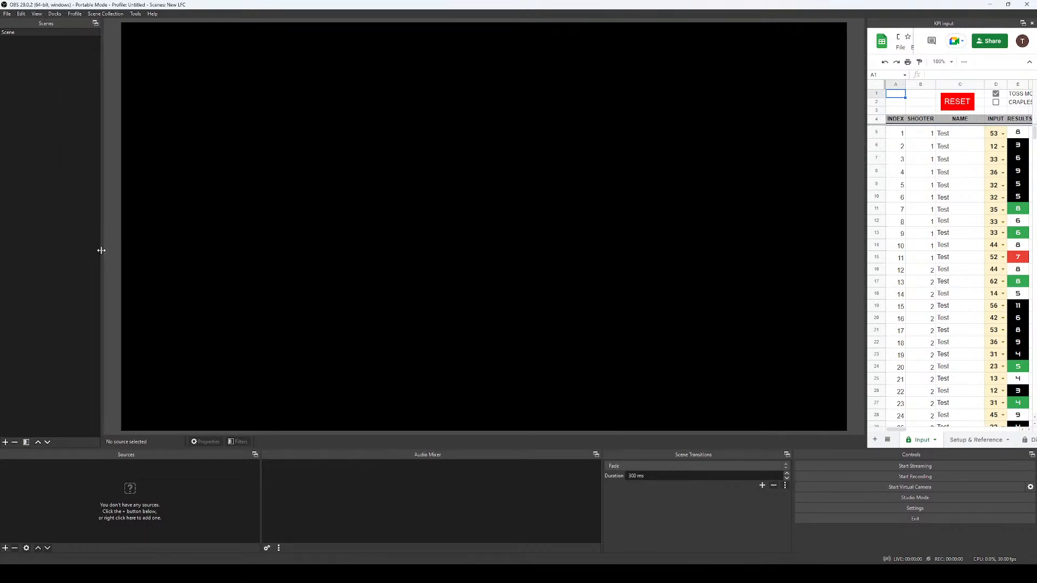
drag(138, 457, 98, 184)
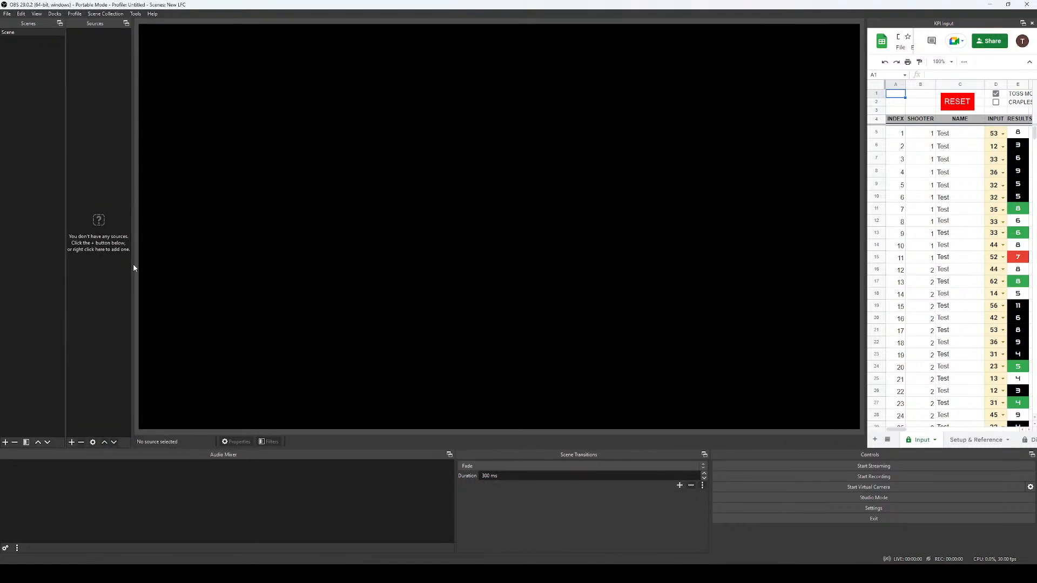
drag(131, 265, 193, 265)
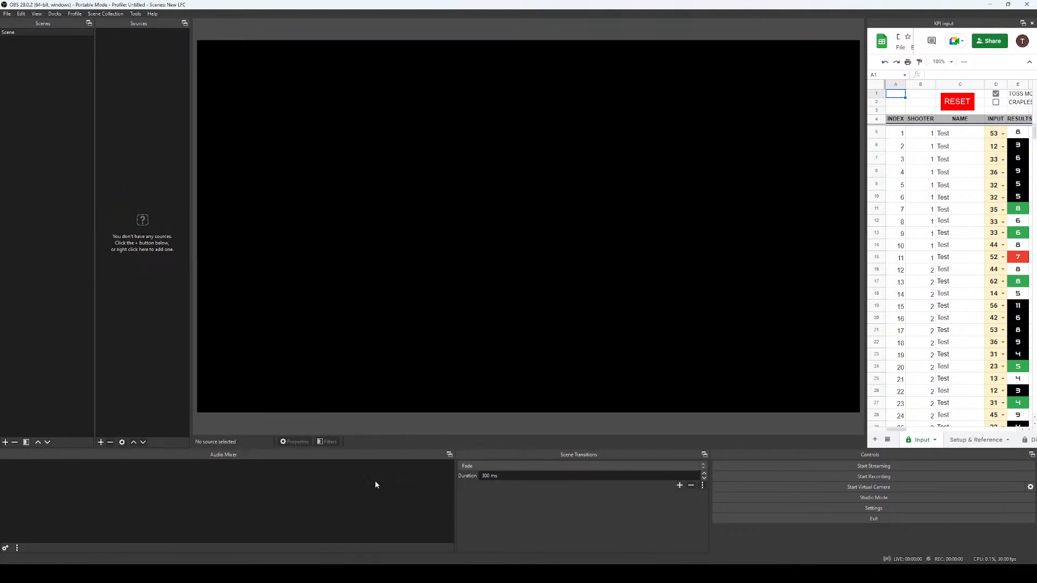
Narrow the Audio Mixer dock, undock Scene Transitions, and move its floating window up over the lower part of the preview.
drag(454, 468, 286, 474)
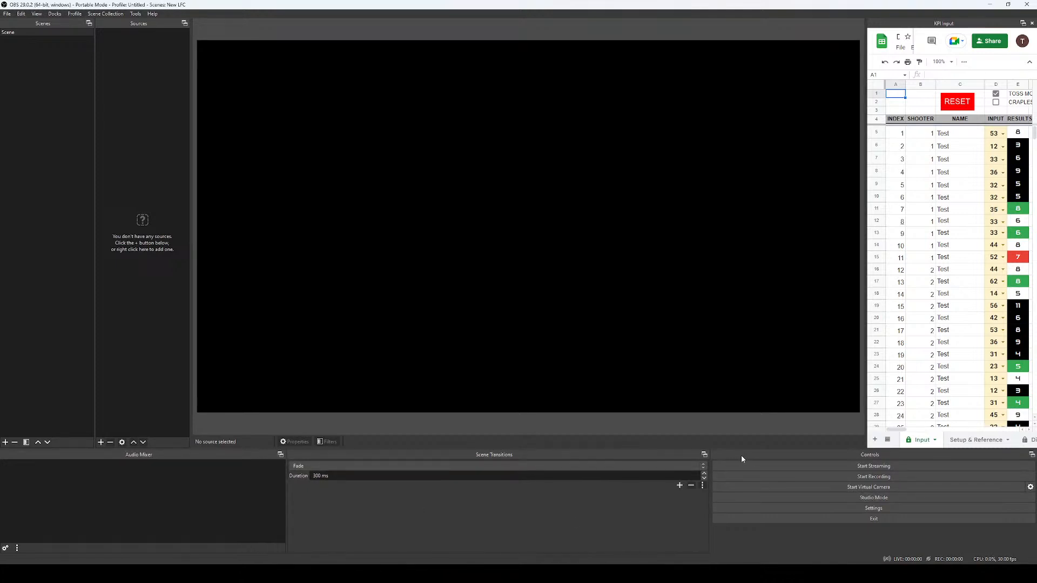
click(703, 455)
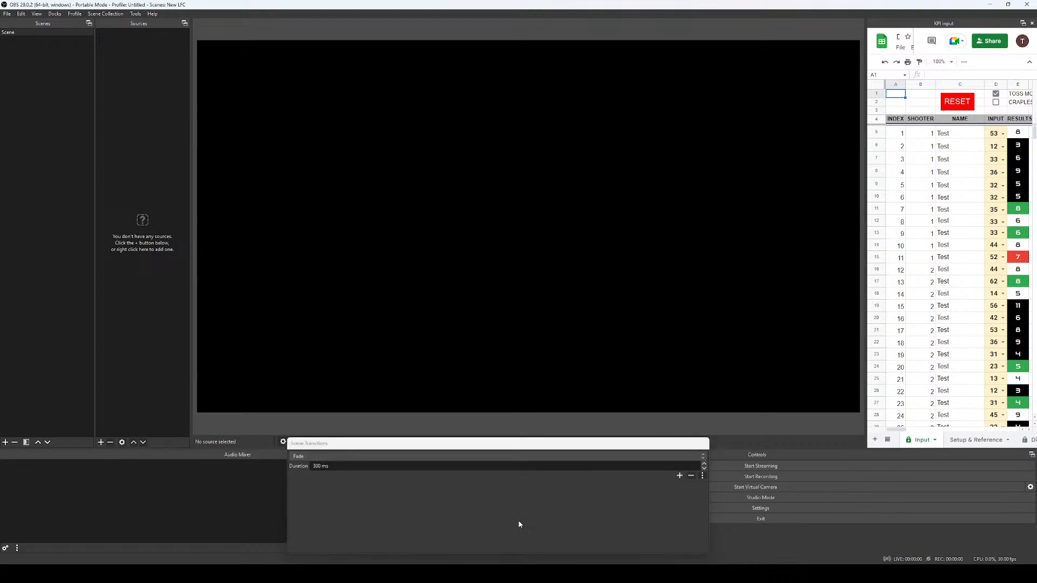
drag(671, 444, 679, 398)
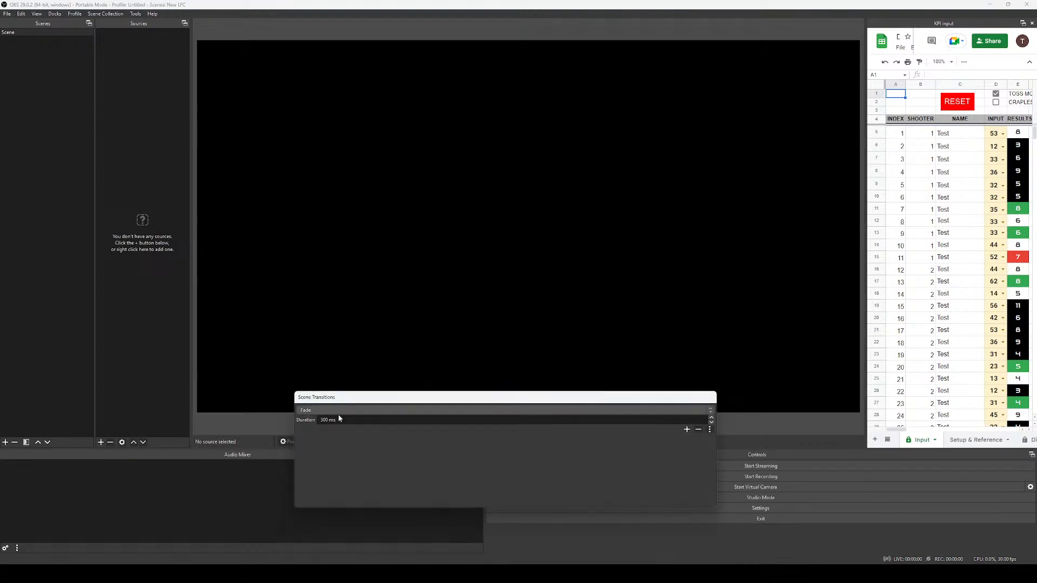
Hide the floating Scene Transitions dock.
click(55, 14)
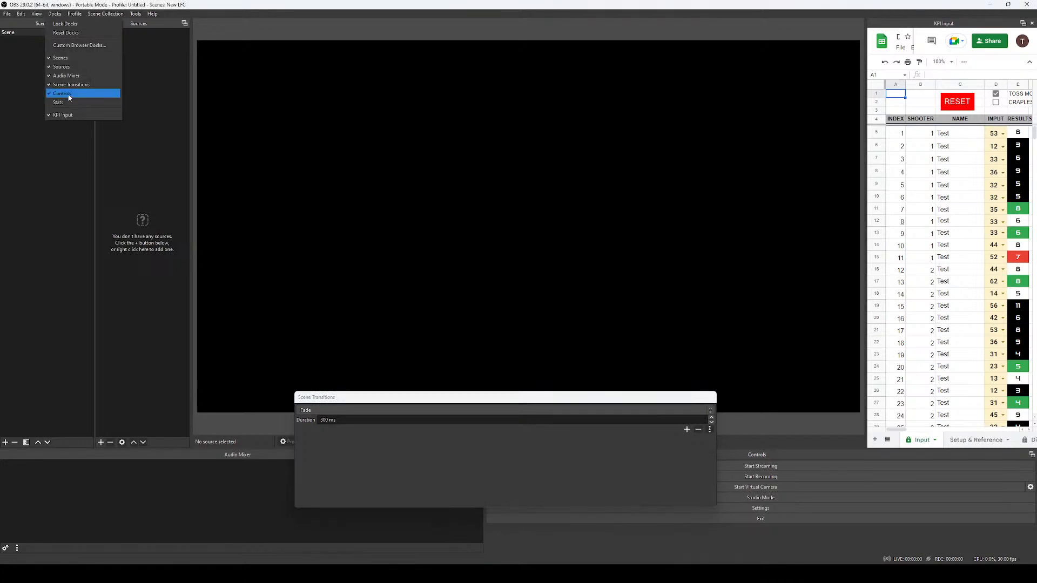
click(70, 86)
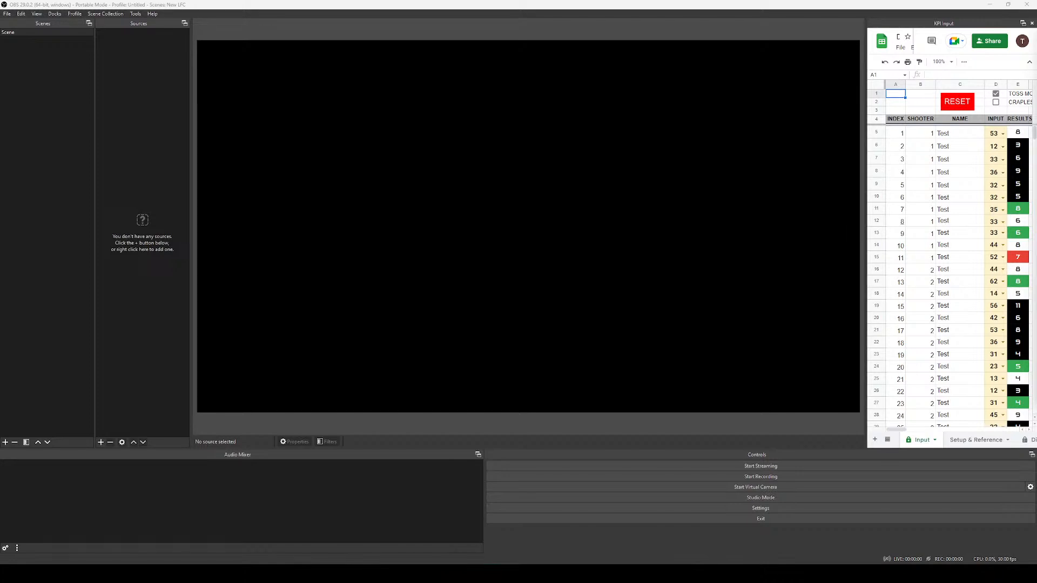
Bring the YouTube Studio live stream window over OBS and pop out its live chat into a separate window.
drag(1036, 46, 530, 85)
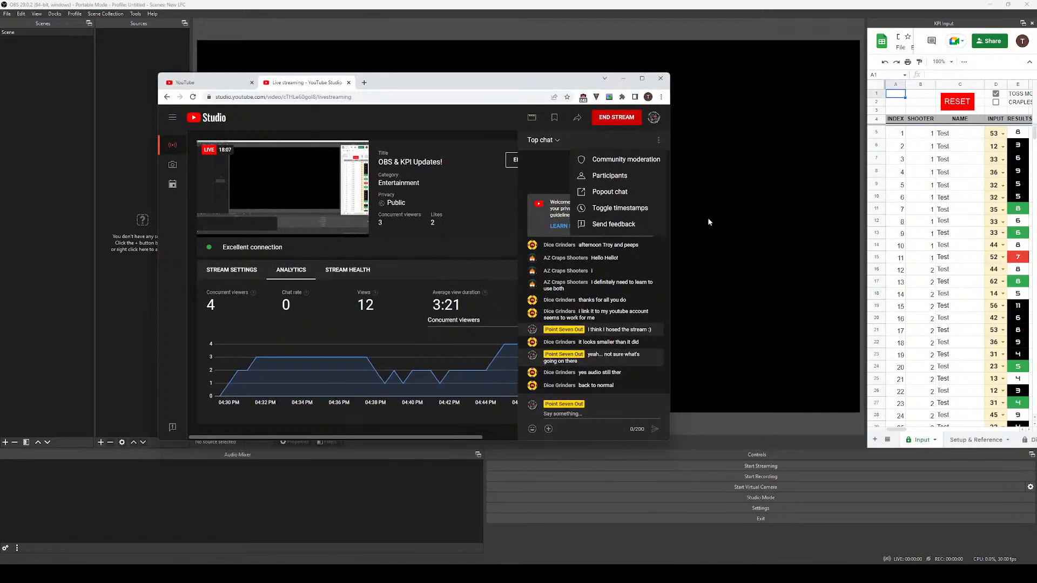
click(597, 428)
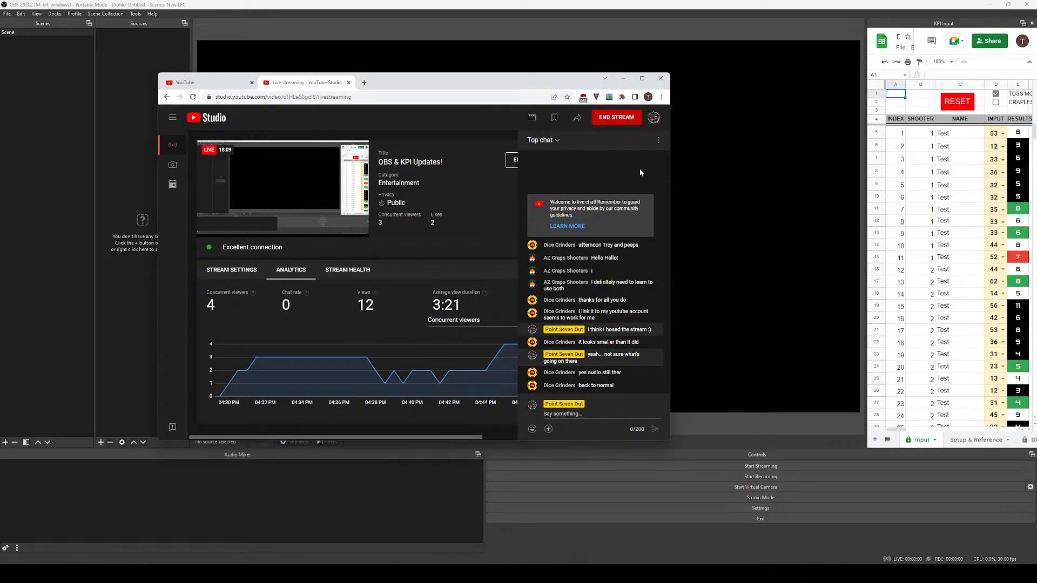
click(659, 141)
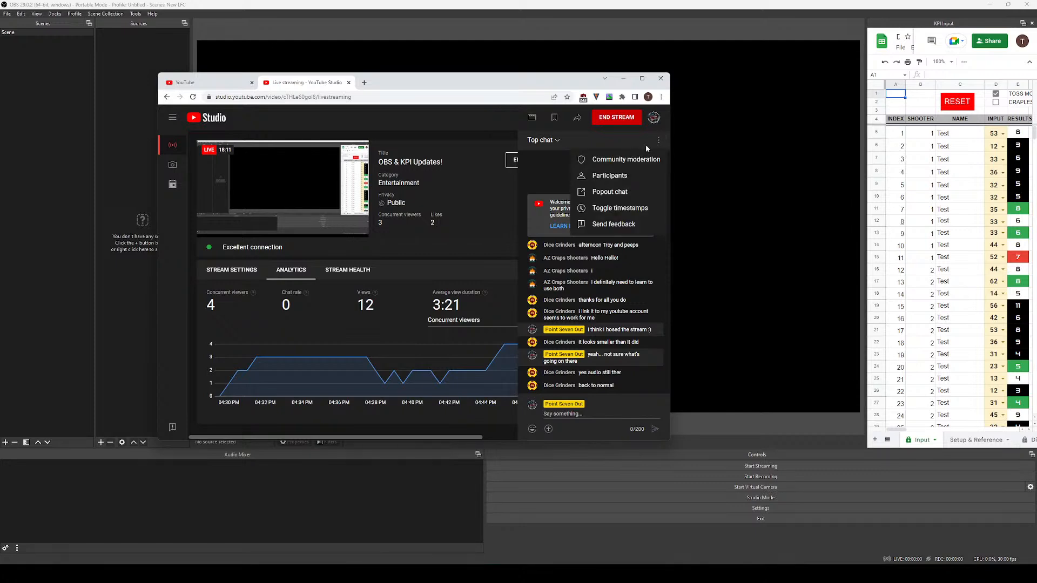
click(611, 192)
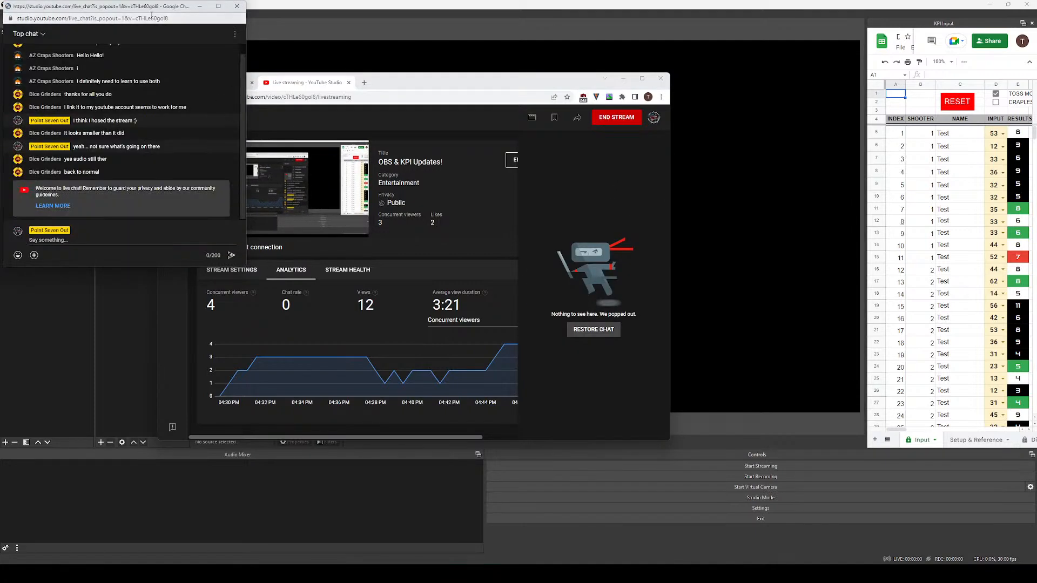
Copy the popped-out live chat's URL and clear the browser windows away from OBS.
drag(151, 8, 463, 111)
click(429, 124)
key(ctrl+c)
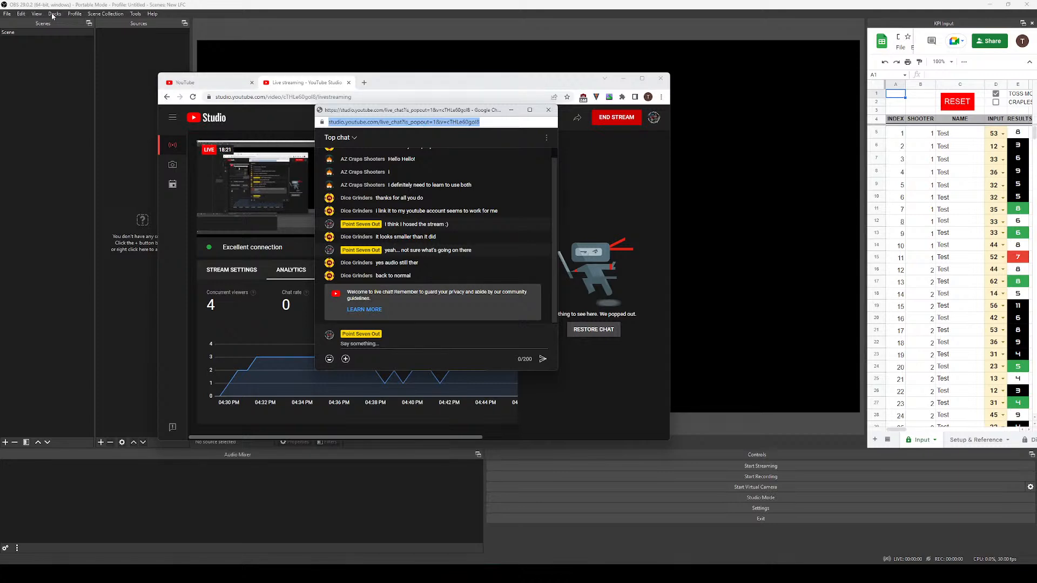
drag(389, 89, 1036, 86)
click(548, 110)
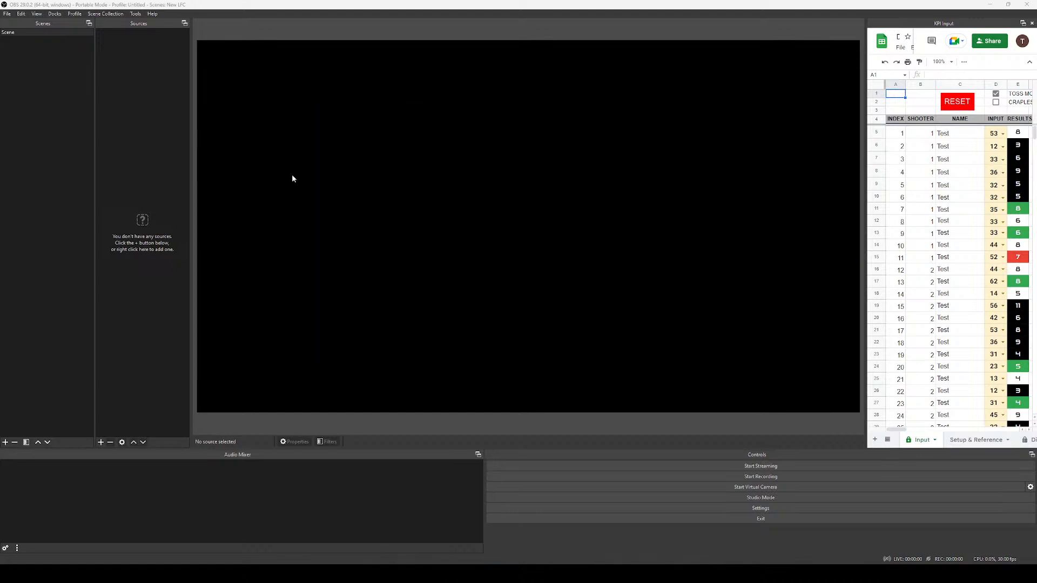
Add a custom browser dock named YT Chat using the copied live chat URL.
click(54, 14)
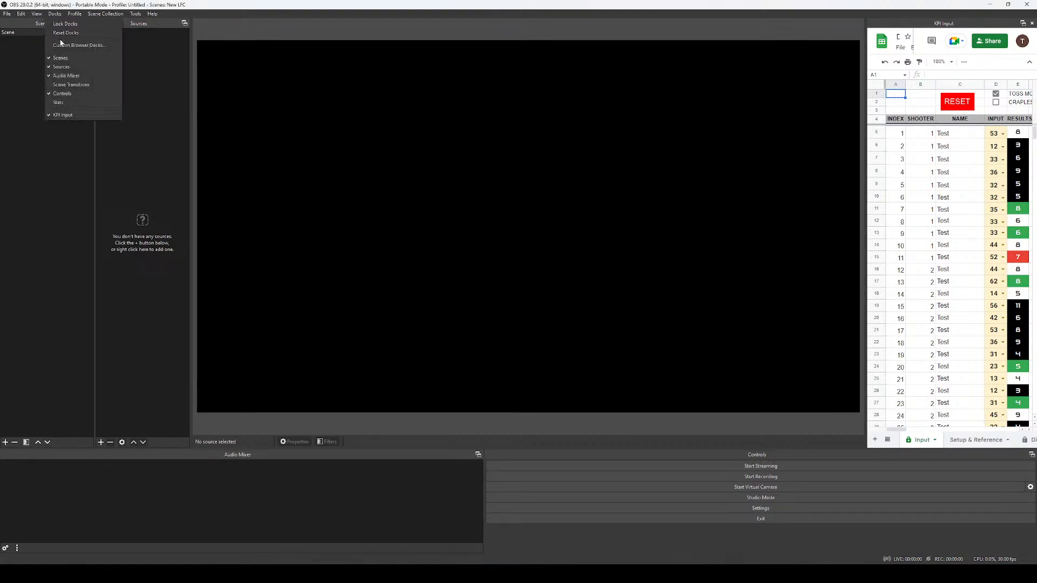
click(60, 45)
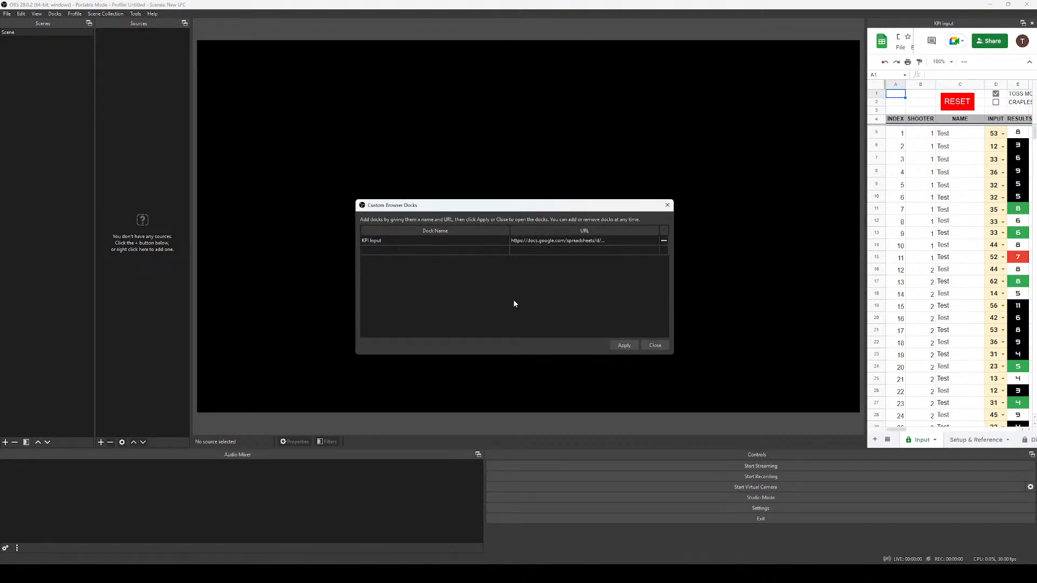
text(YT Chat)
key(Tab)
key(ctrl+v)
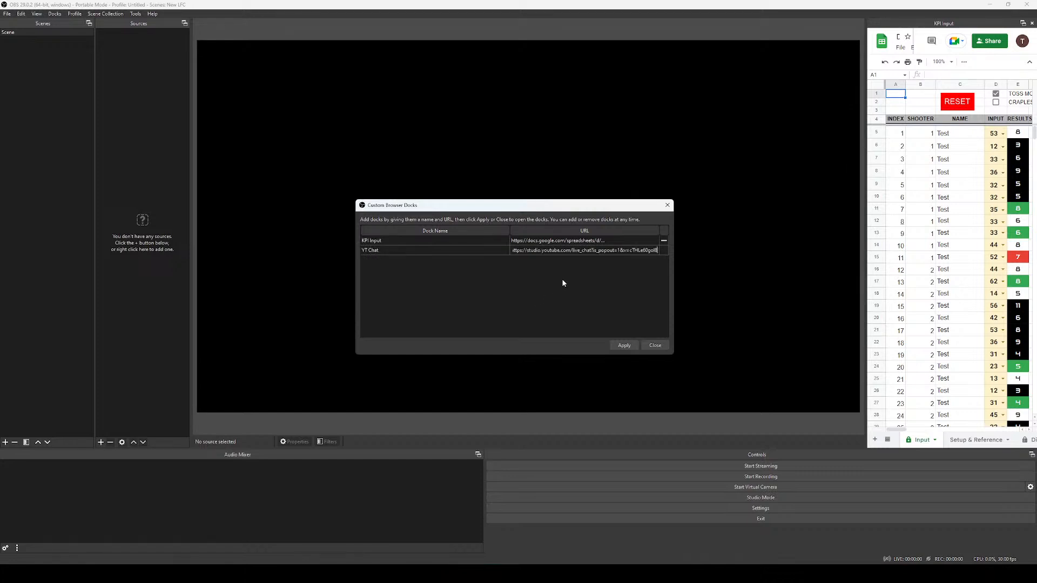
click(624, 345)
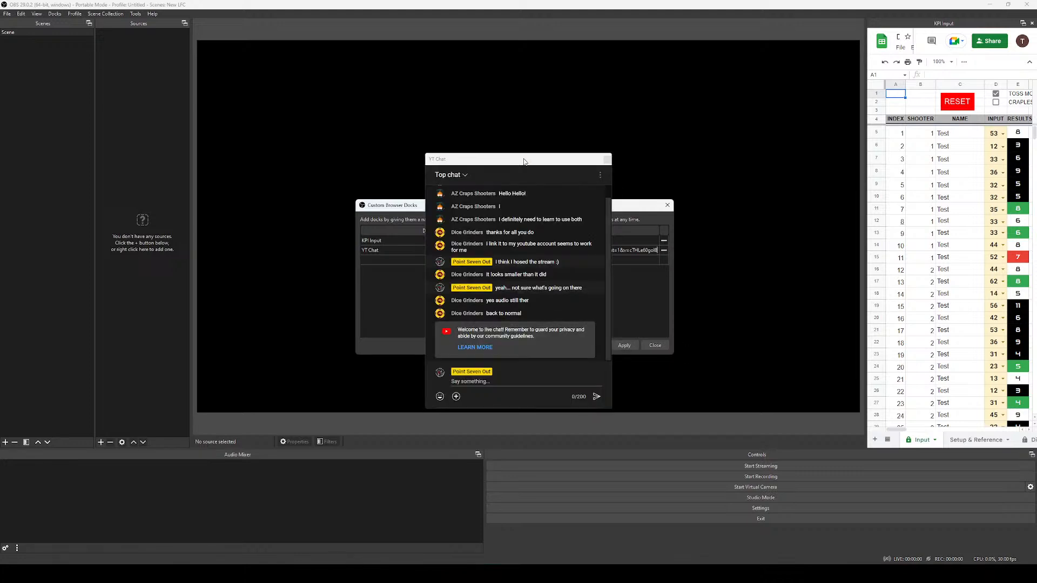
Dock YT Chat between Audio Mixer and Controls, adjust the widths by narrowing Controls and widening Audio Mixer, and close the custom docks dialog.
drag(524, 161, 494, 469)
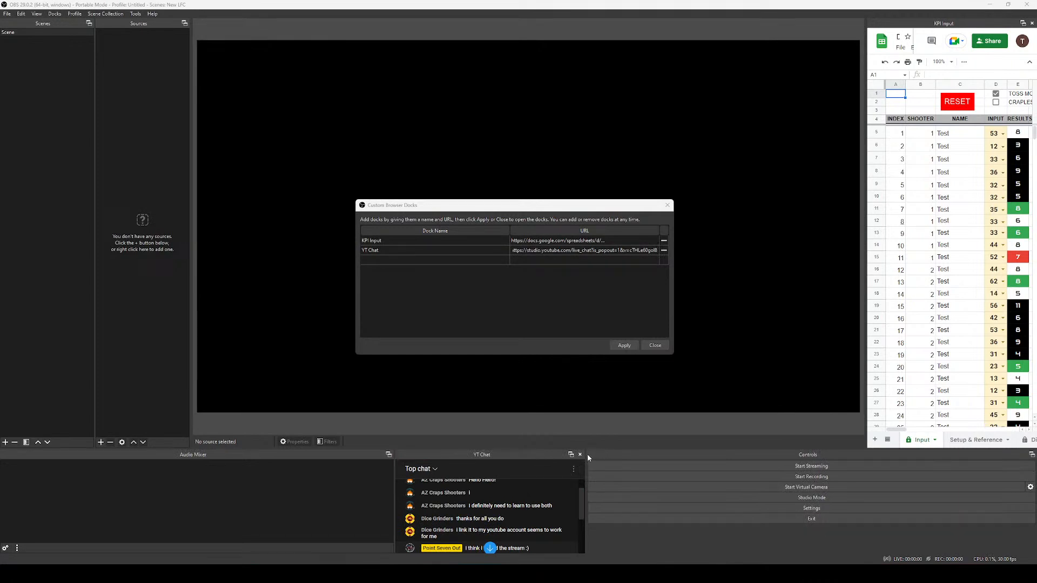
drag(587, 455, 736, 456)
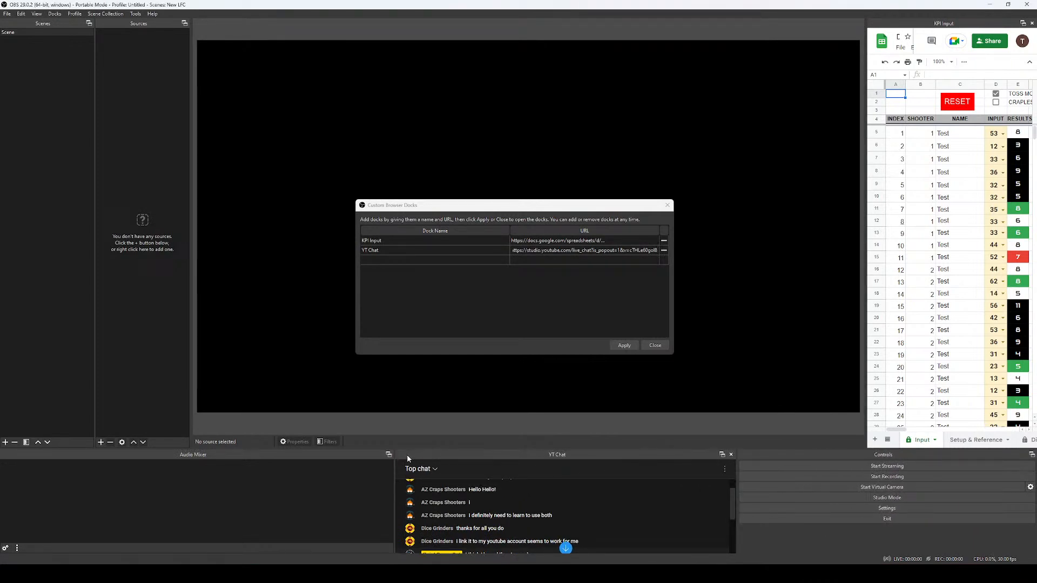
drag(395, 457, 525, 455)
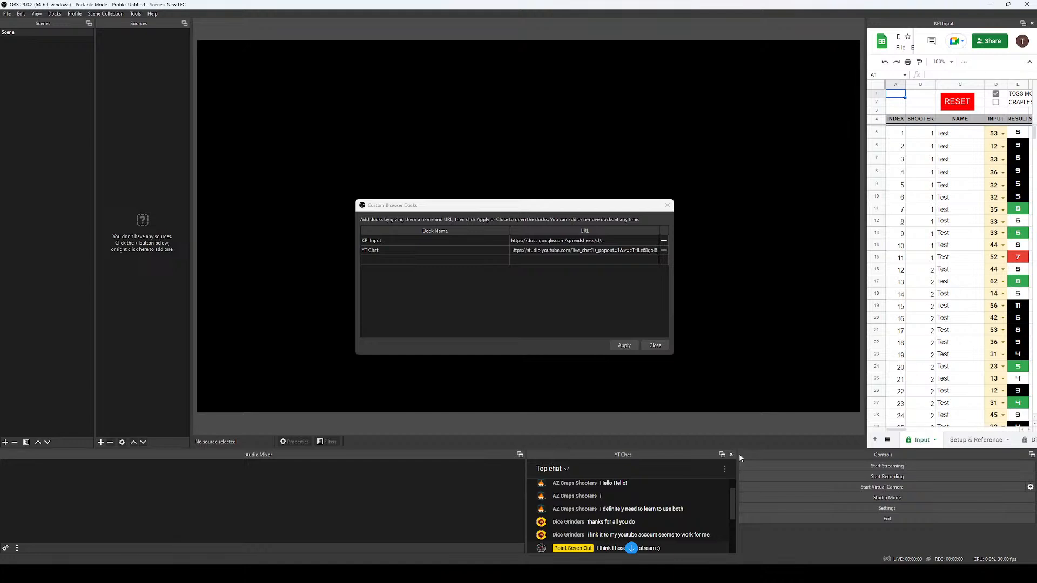
drag(740, 458, 792, 455)
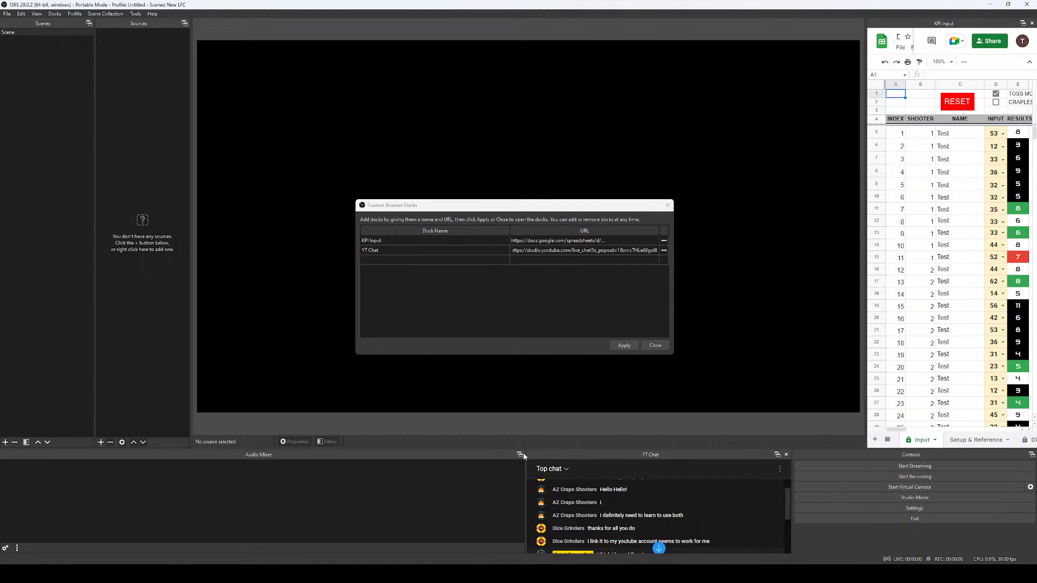
drag(523, 456, 563, 455)
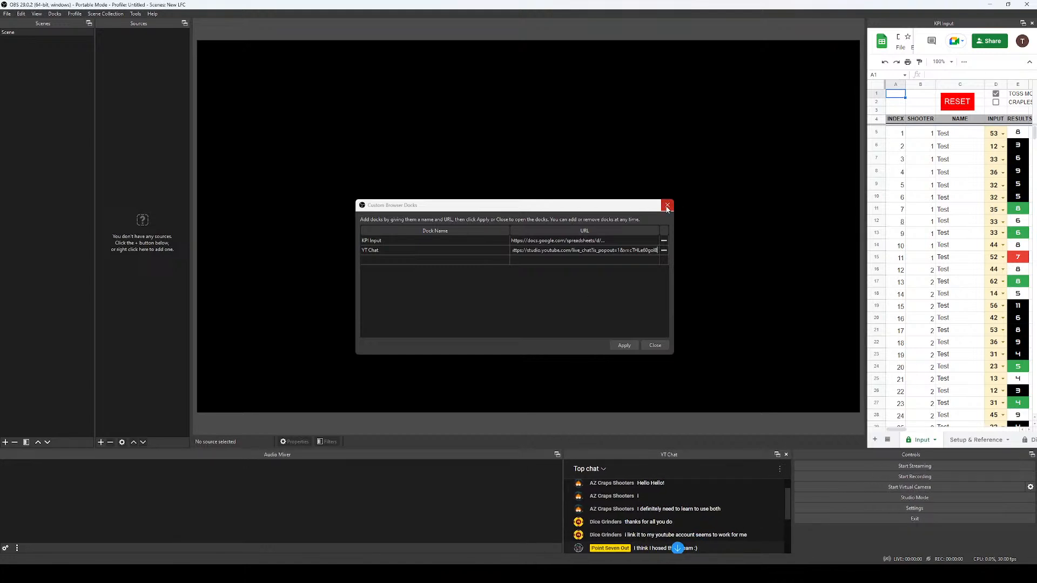
click(668, 205)
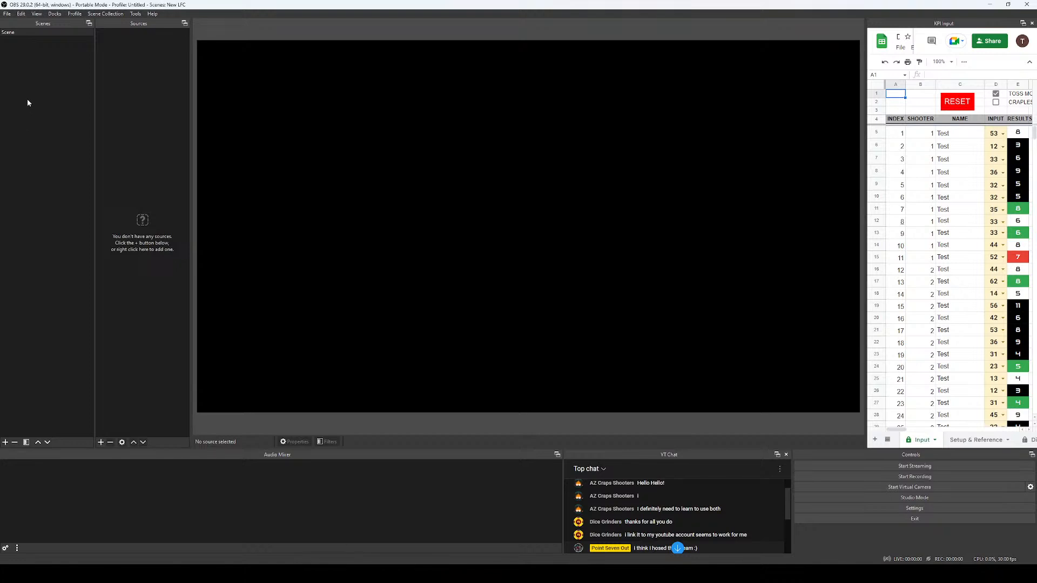
Load the scene file NDI Sources.json from the OBS Exports folder on drive D with the Source Copy tool.
click(105, 15)
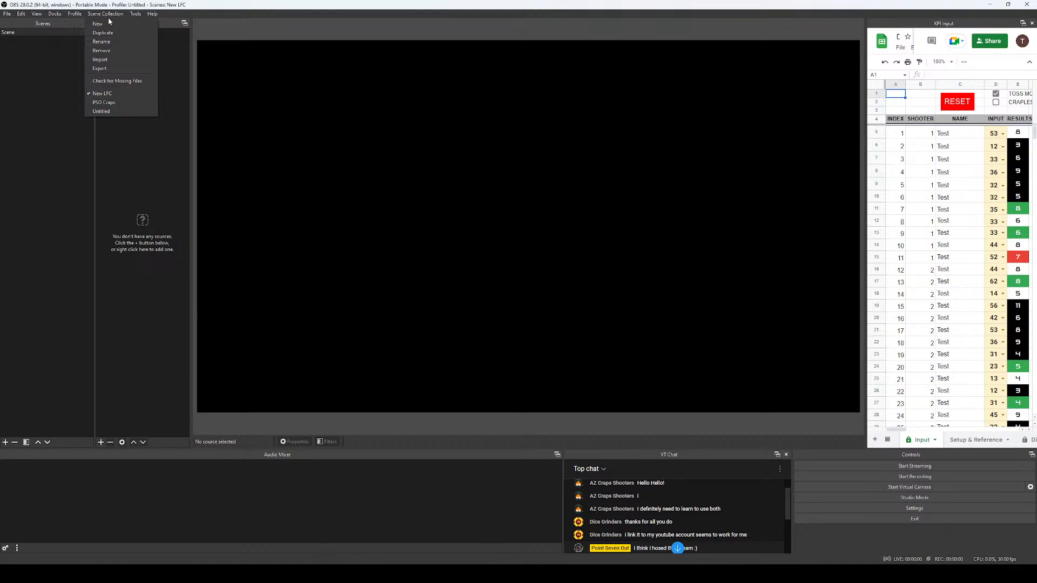
mouse_move(135, 14)
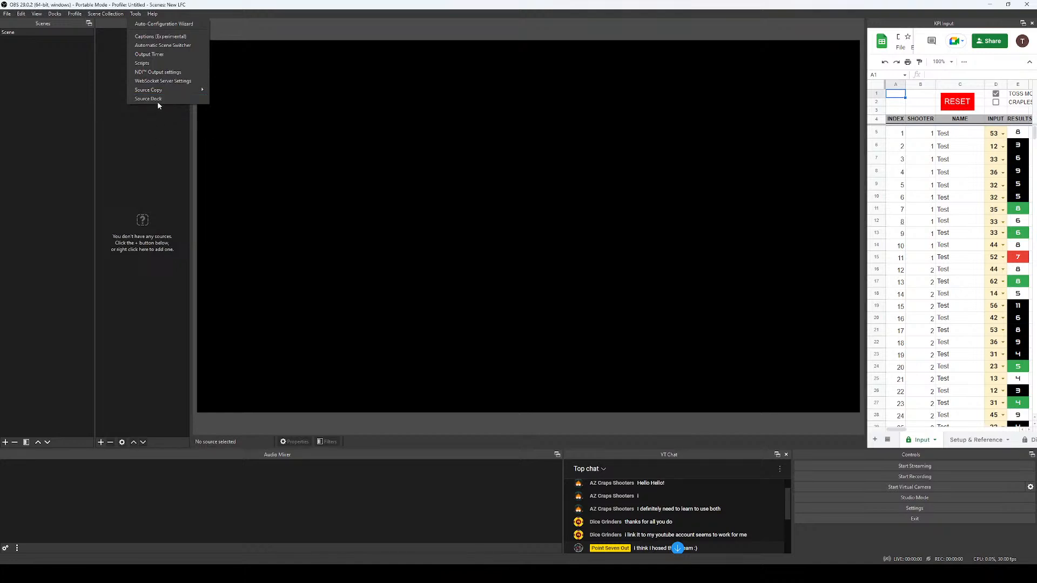
mouse_move(152, 92)
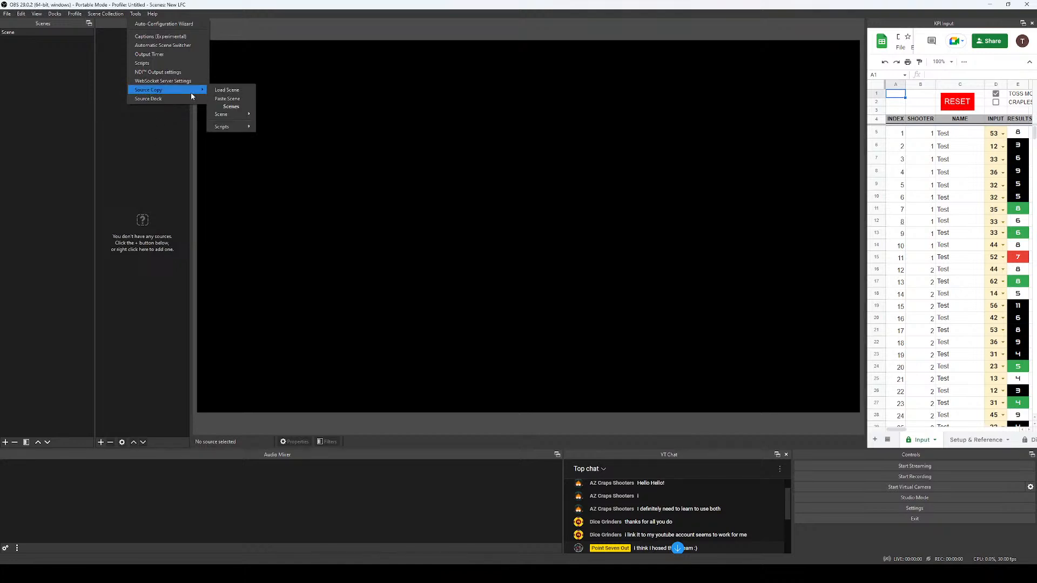
click(236, 91)
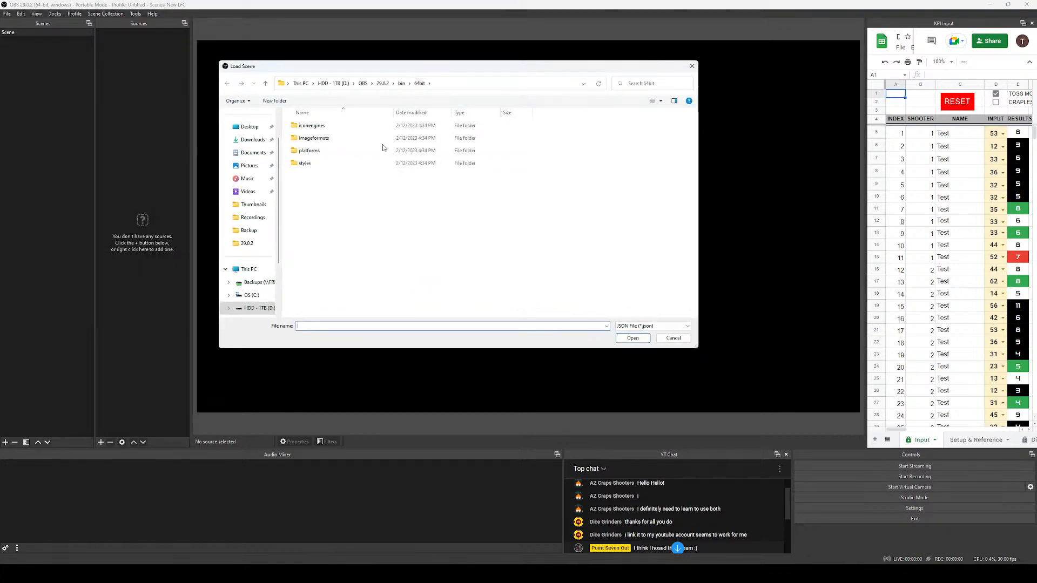
click(363, 84)
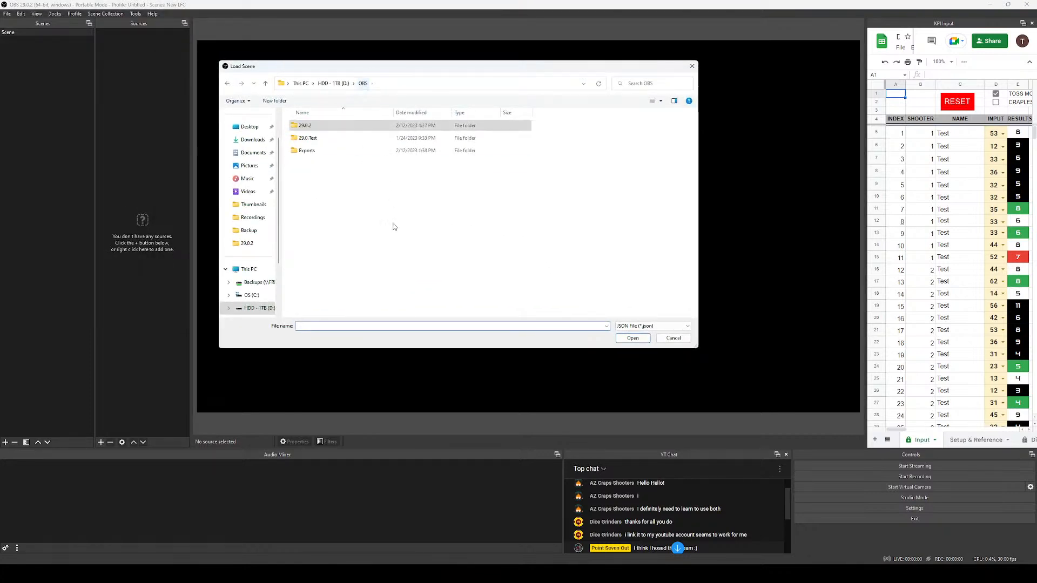
double_click(299, 151)
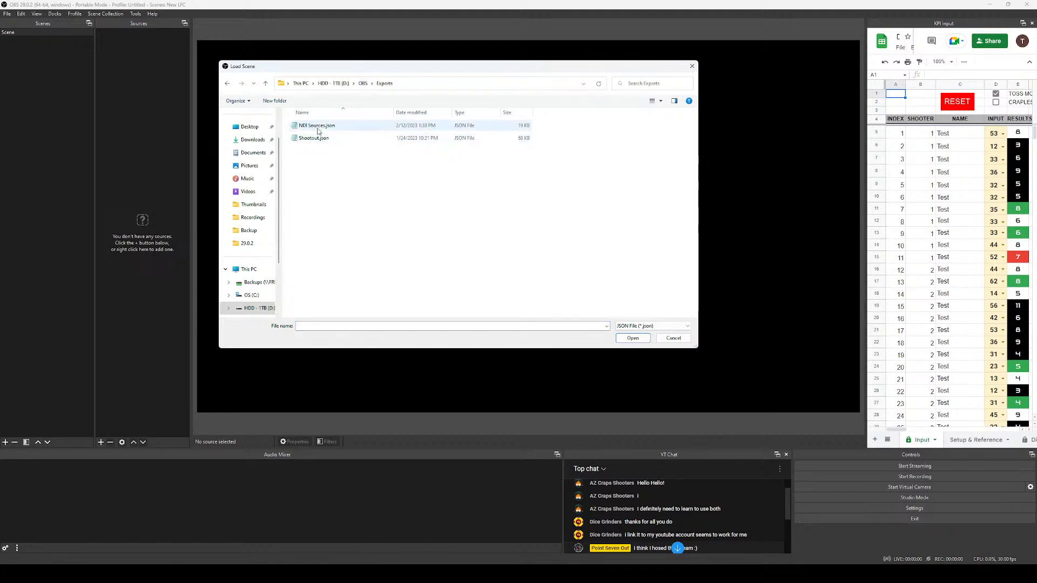
double_click(315, 126)
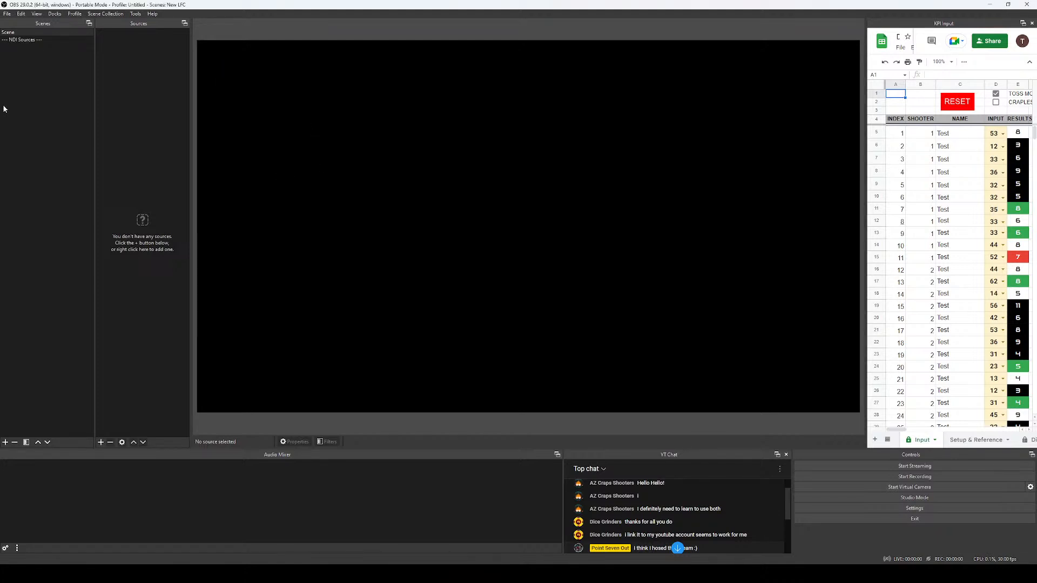
Select the NDI Sources scene to show its sources and widen the Scenes and Sources docks.
click(23, 40)
click(211, 162)
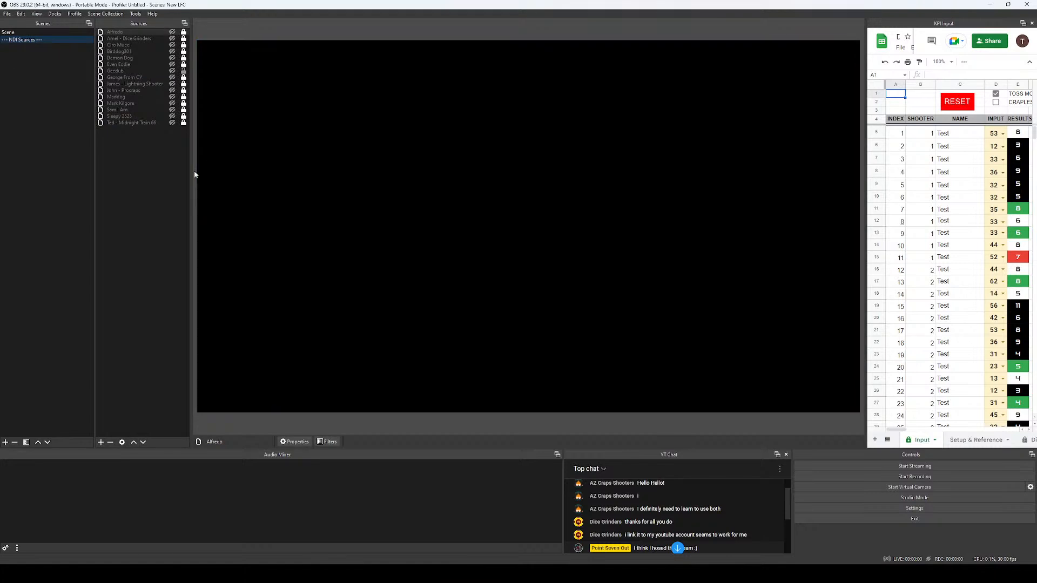
drag(190, 172, 248, 171)
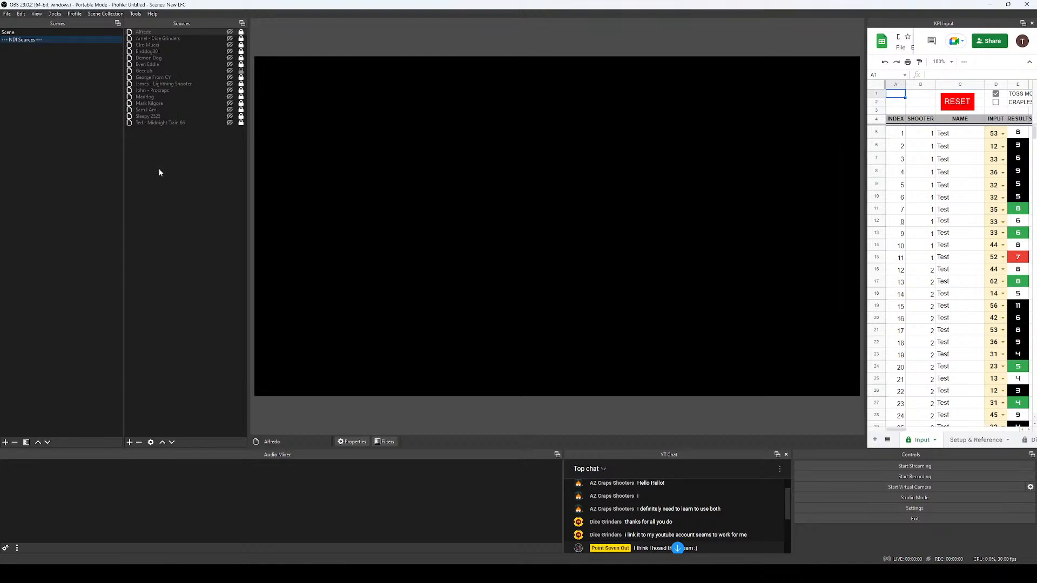
Add two new scenes named Program and Background.
click(5, 442)
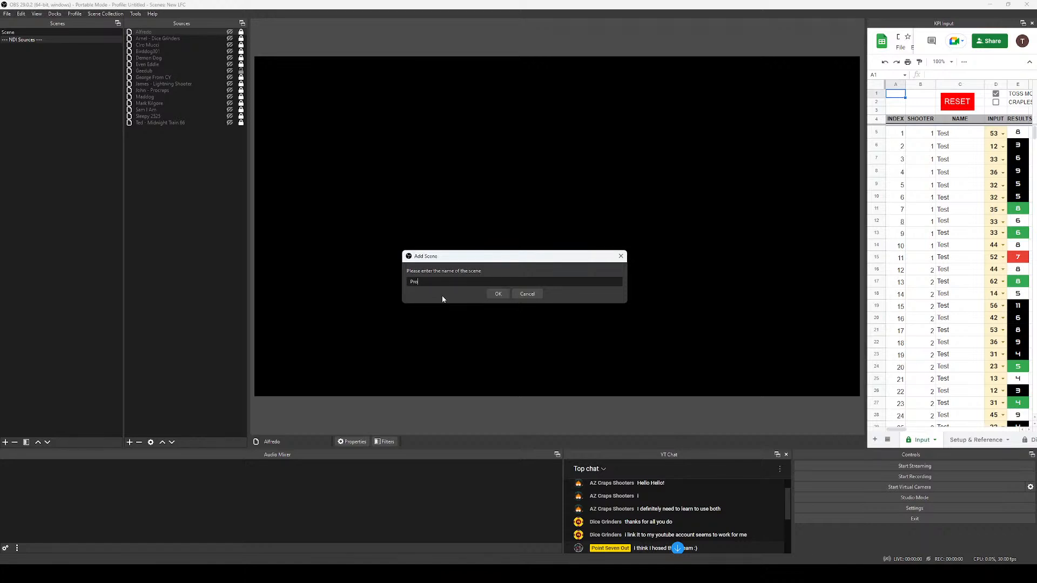
text(Program)
key(Return)
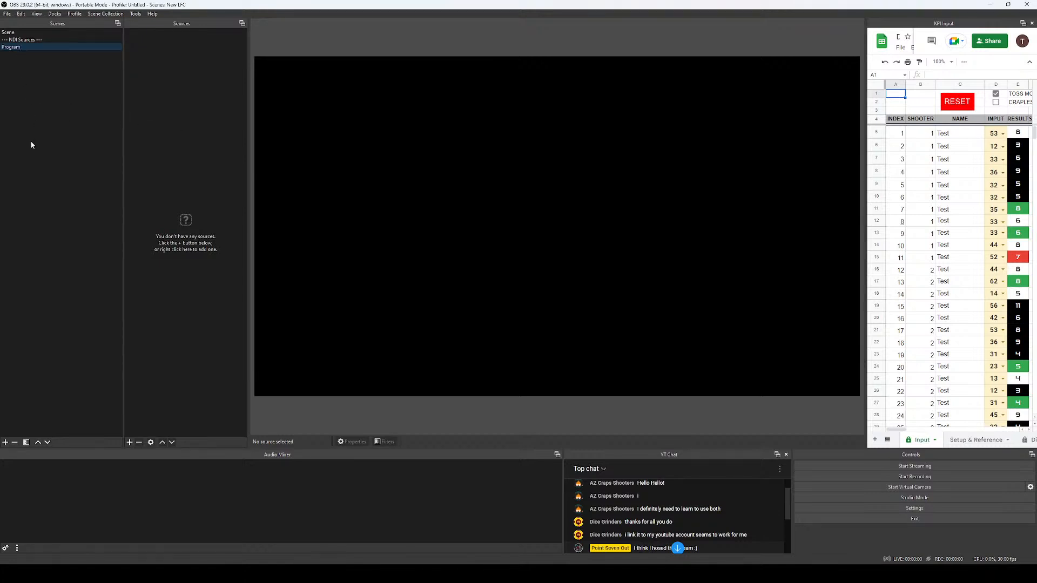
click(5, 442)
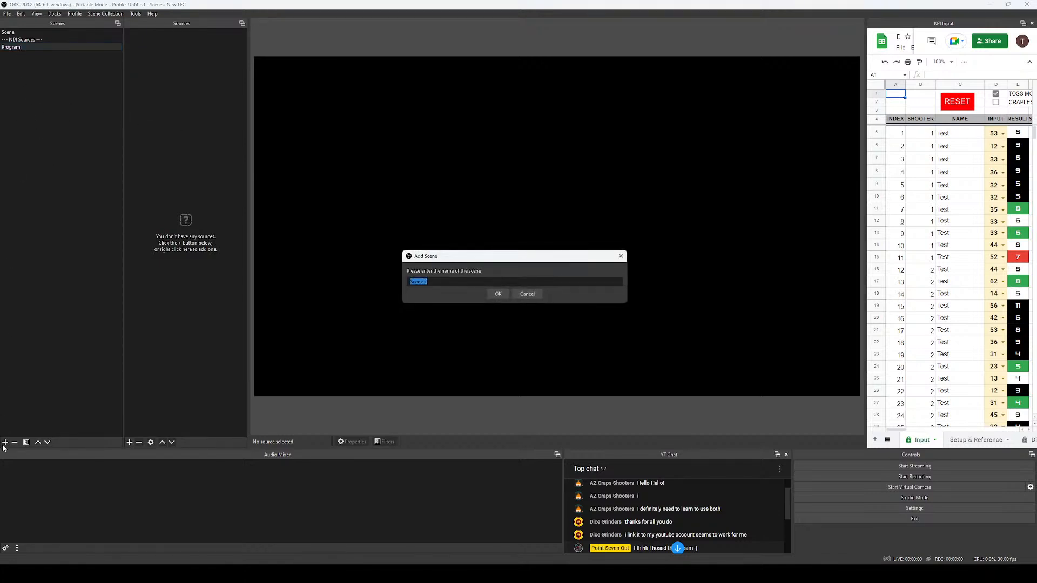
text(Background)
key(Return)
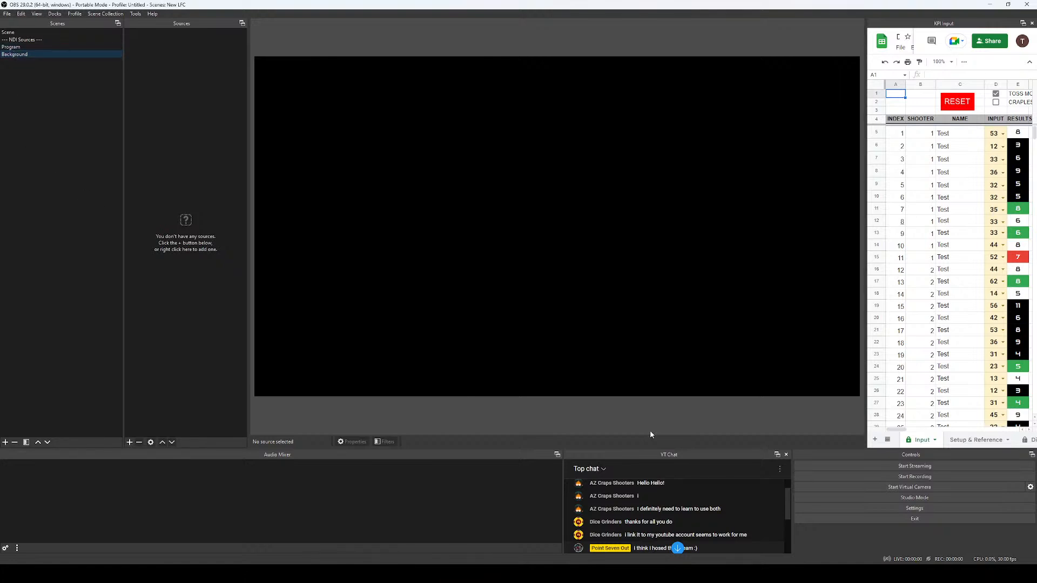
Add an audio input capture named Bluetooth to the Background scene, using the Headset Microphone (Plantronics BT600) device.
drag(787, 503, 789, 551)
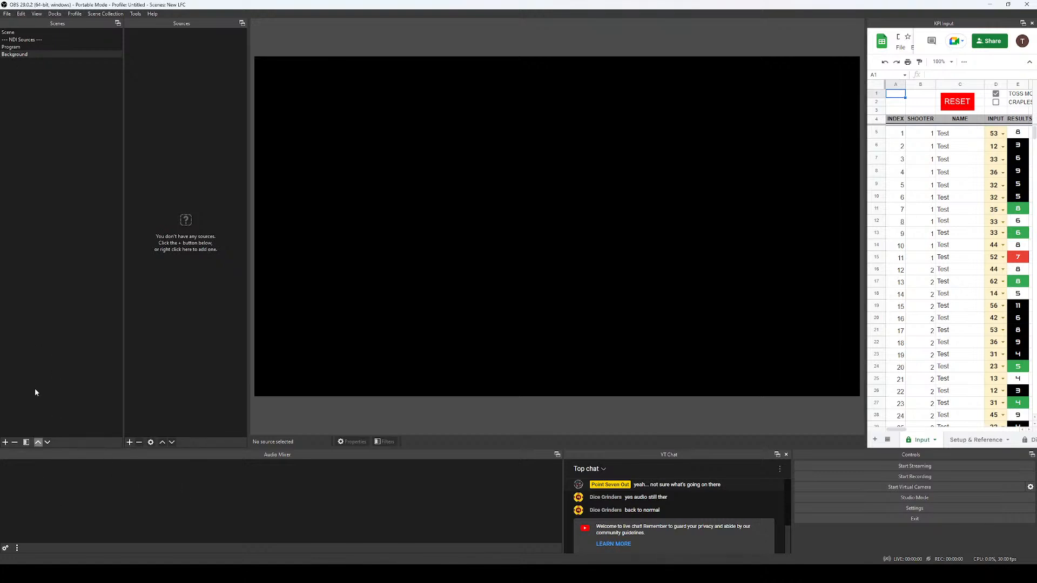
right_click(181, 283)
mouse_move(196, 290)
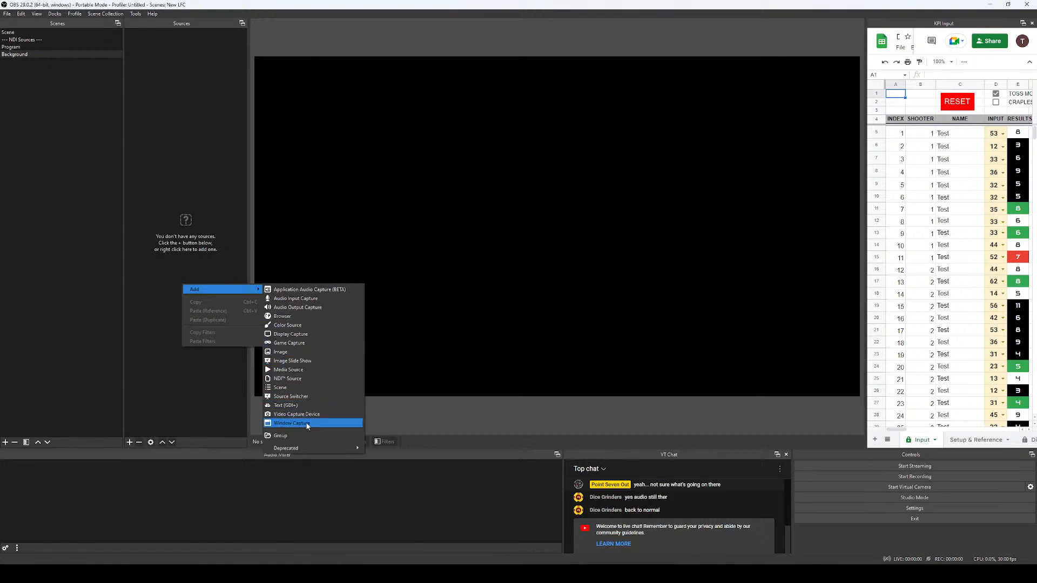
click(297, 298)
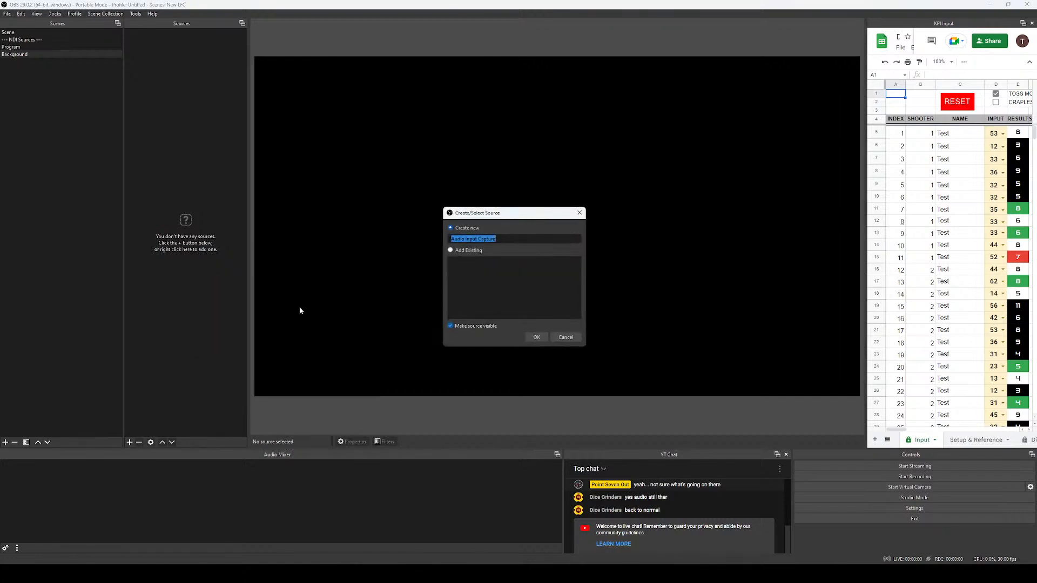
text(Bluetooth)
key(Return)
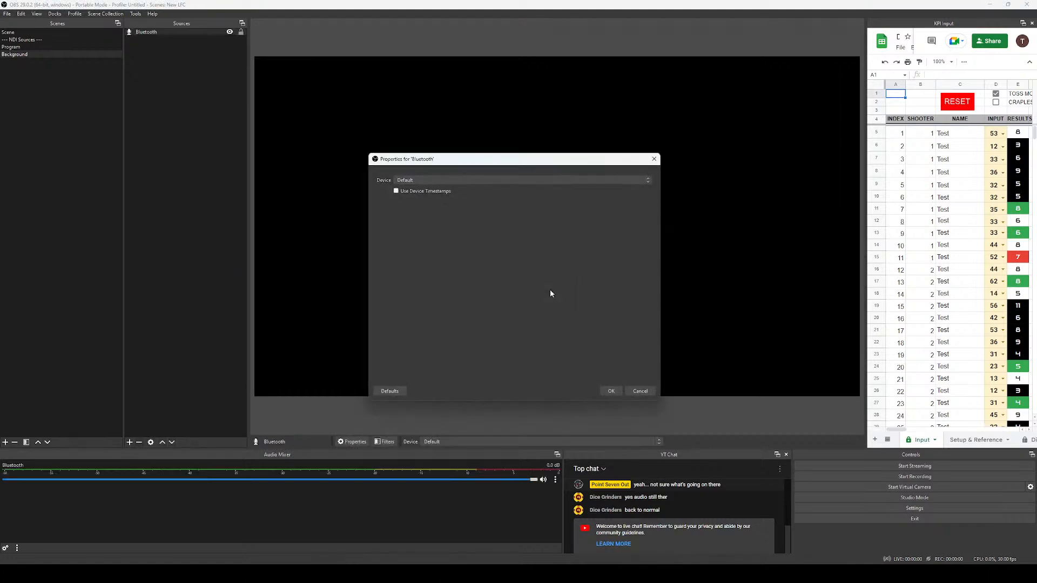
click(425, 180)
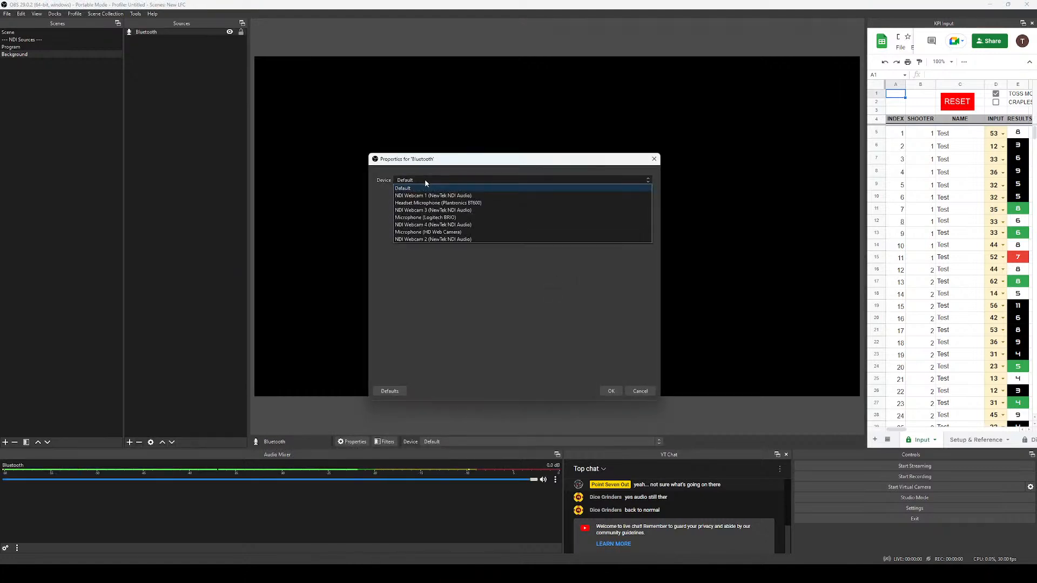
click(464, 203)
click(611, 391)
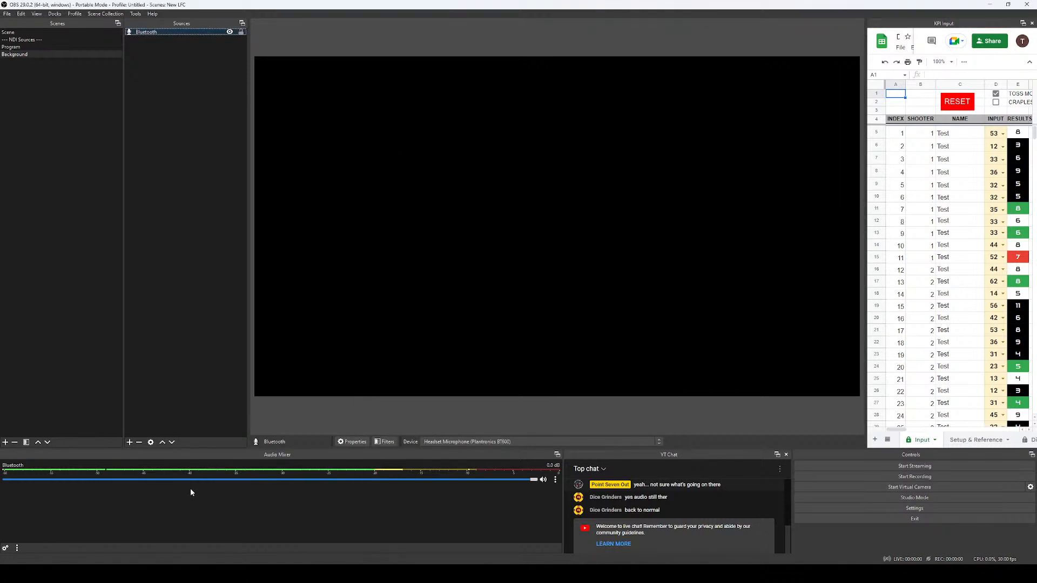
Move the NDI Sources scene below Background and add the existing Background scene as a source in the Program scene.
click(12, 49)
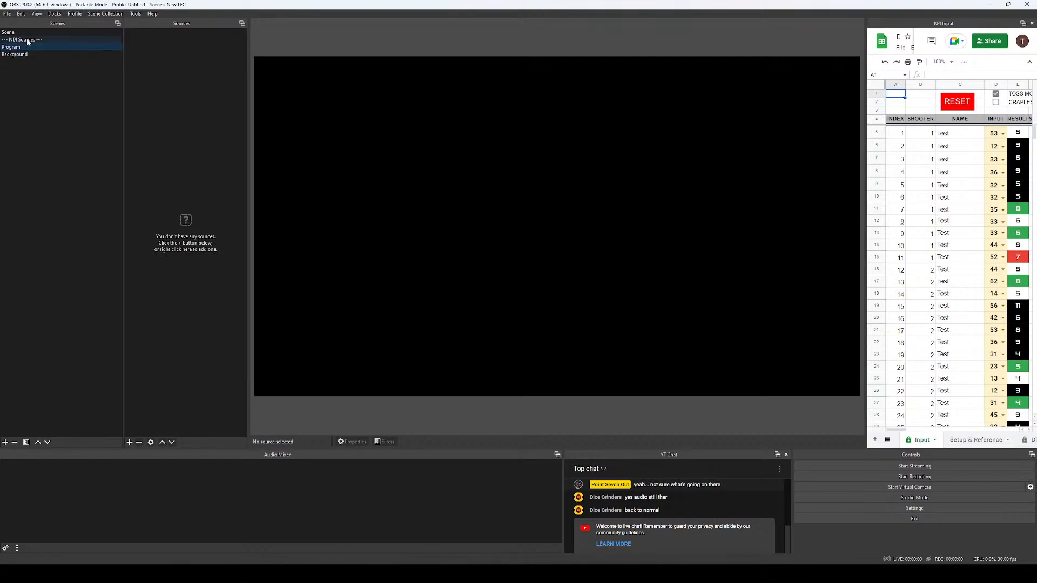
drag(27, 39, 37, 70)
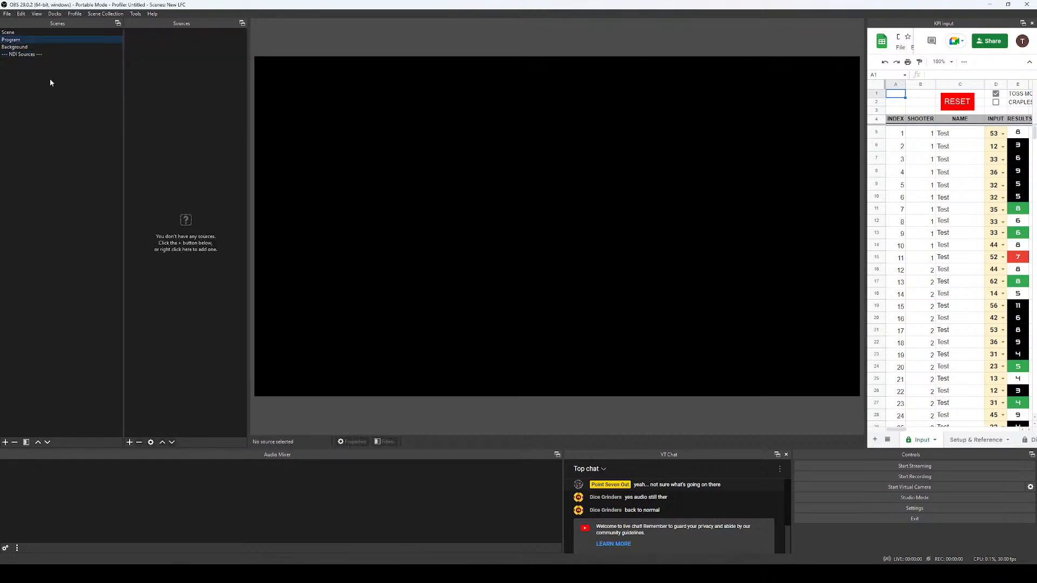
right_click(177, 267)
mouse_move(226, 272)
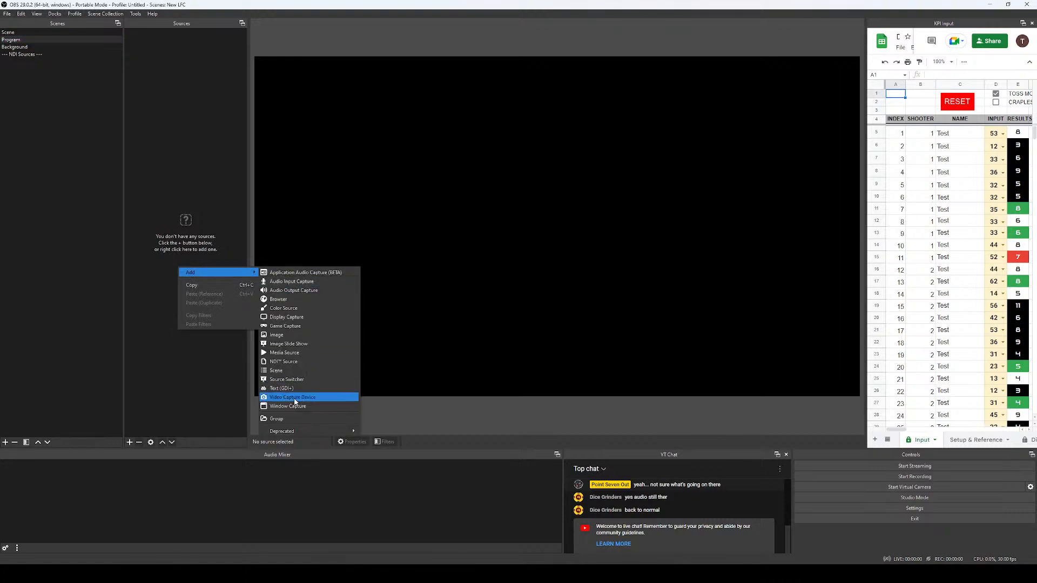
click(302, 370)
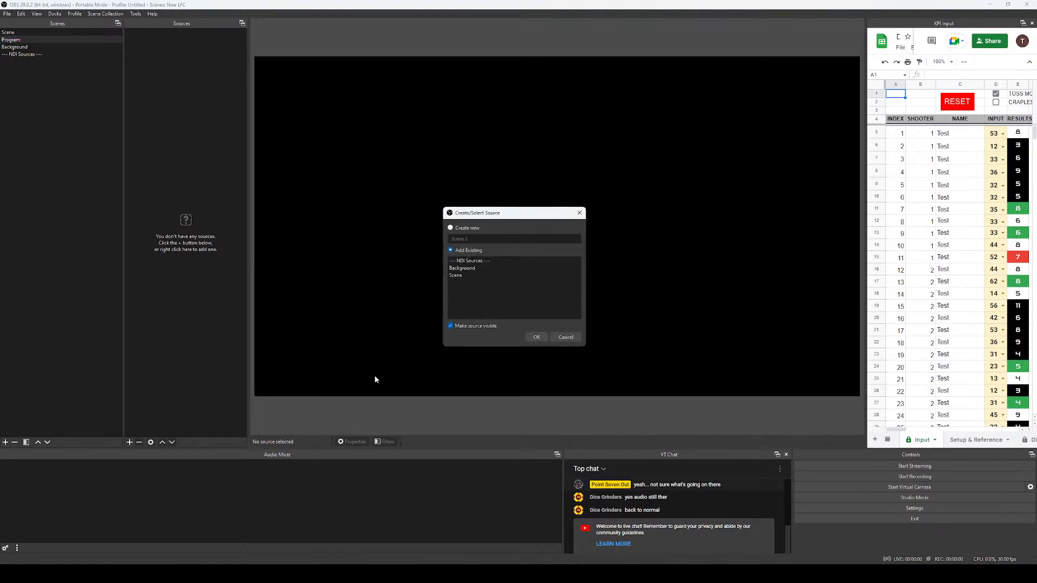
click(462, 268)
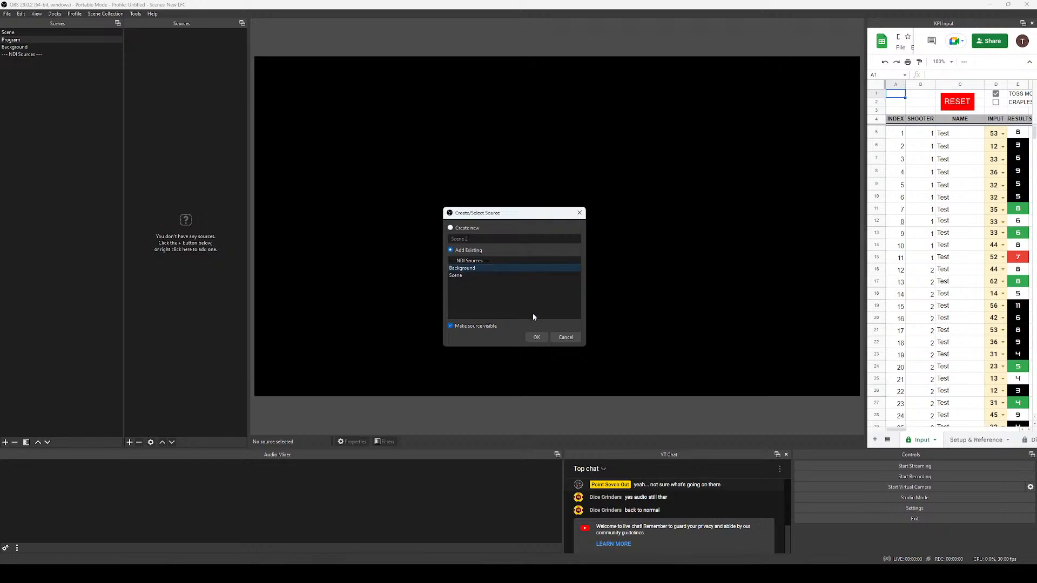
click(537, 337)
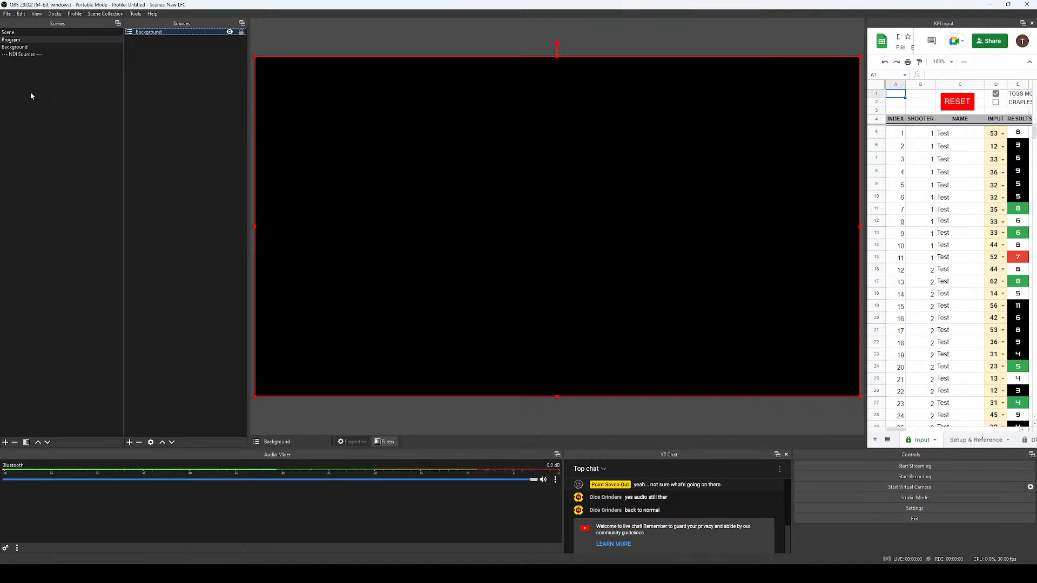
Add a new NDI source named NDI Audio to the Program scene, leaving its source name empty.
right_click(154, 91)
mouse_move(162, 96)
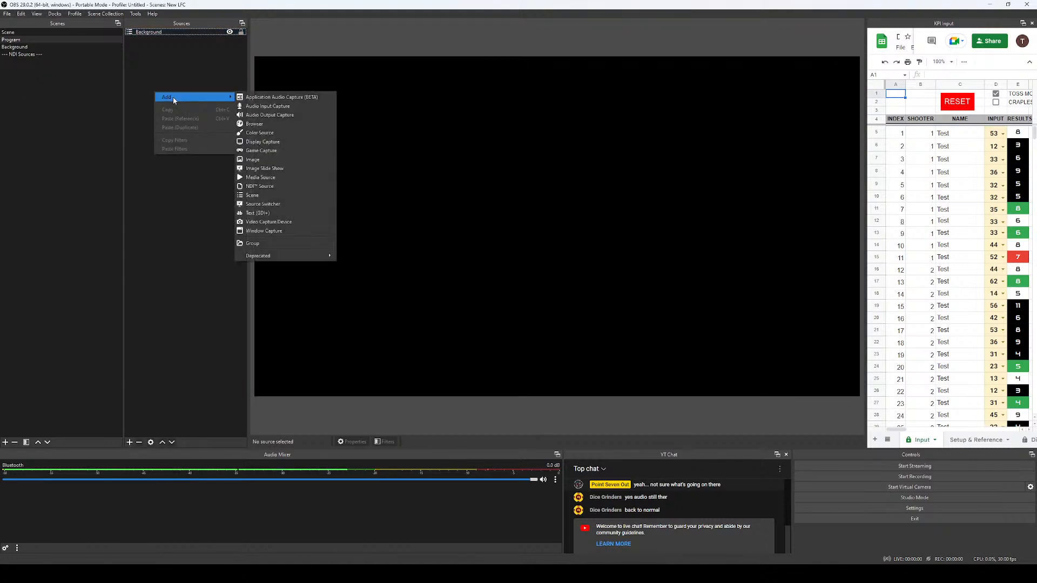
click(252, 186)
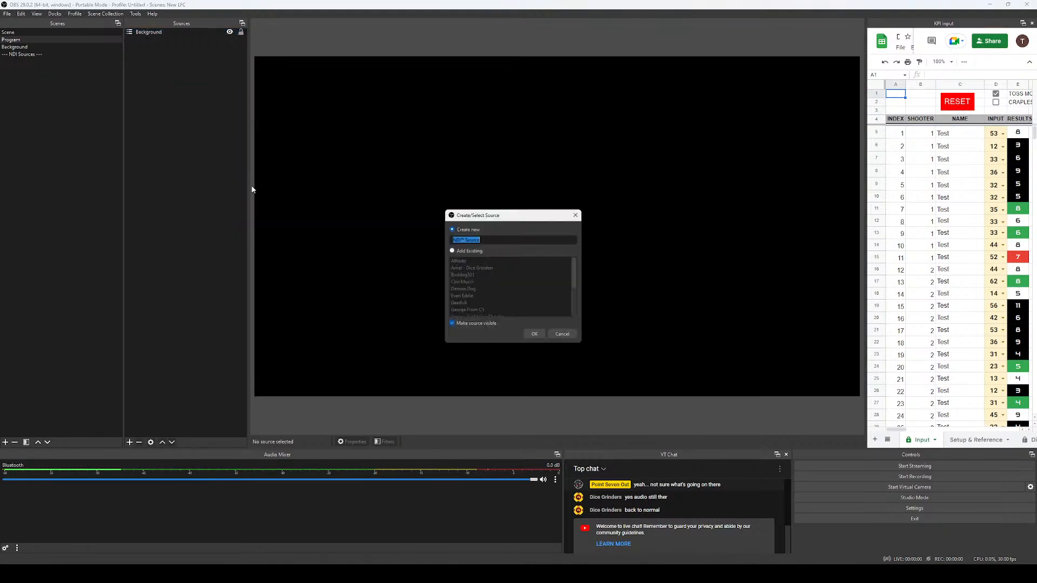
text(N)
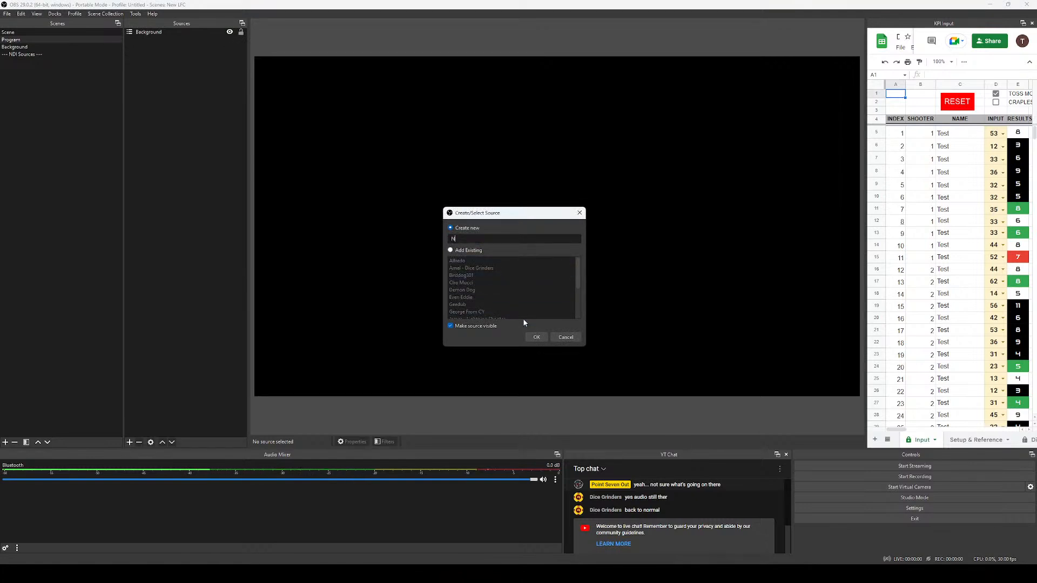
text(DI Audio)
key(Return)
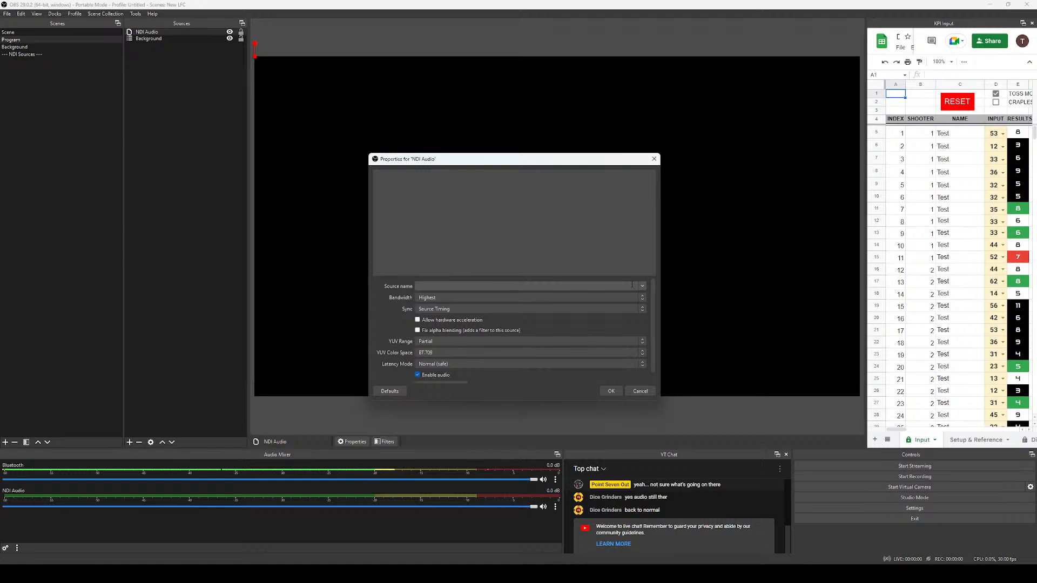
click(642, 288)
click(643, 288)
click(611, 391)
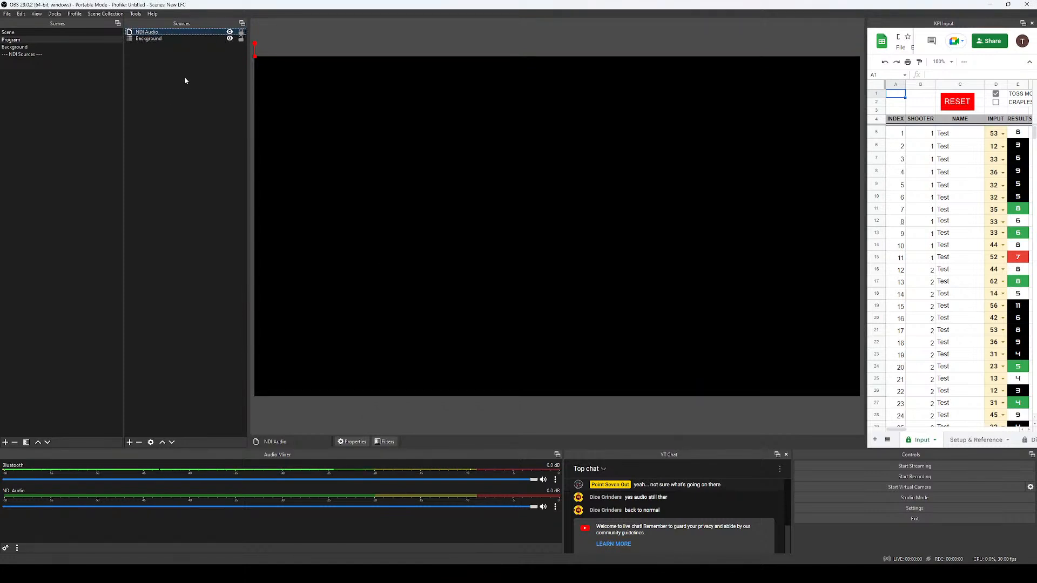
mouse_move(534, 507)
mouse_down()
mouse_move(480, 506)
mouse_move(516, 508)
mouse_up()
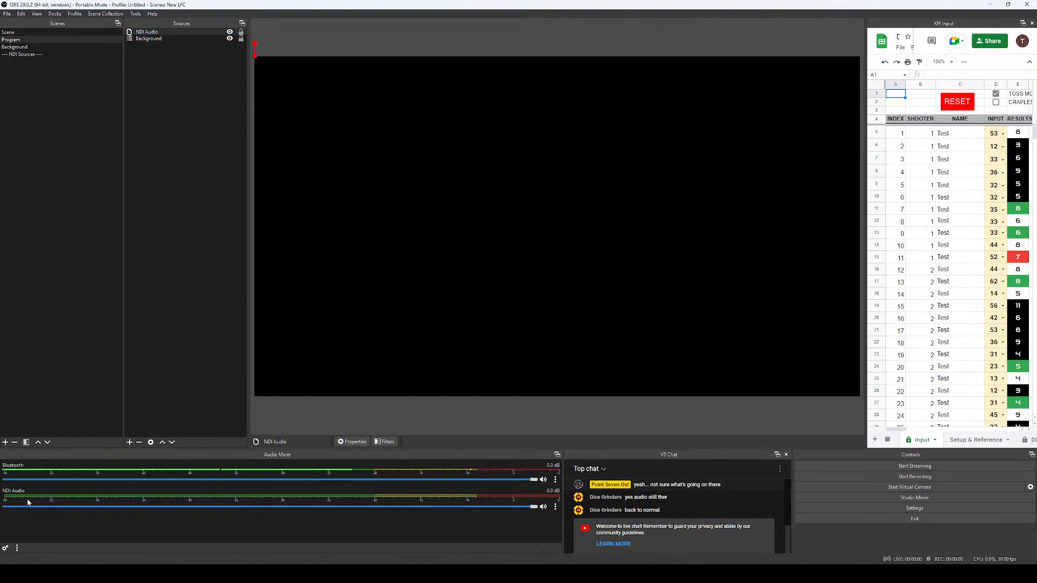
Add the existing NDI Audio source to the Background scene.
click(19, 47)
click(19, 41)
right_click(152, 32)
click(12, 48)
right_click(159, 92)
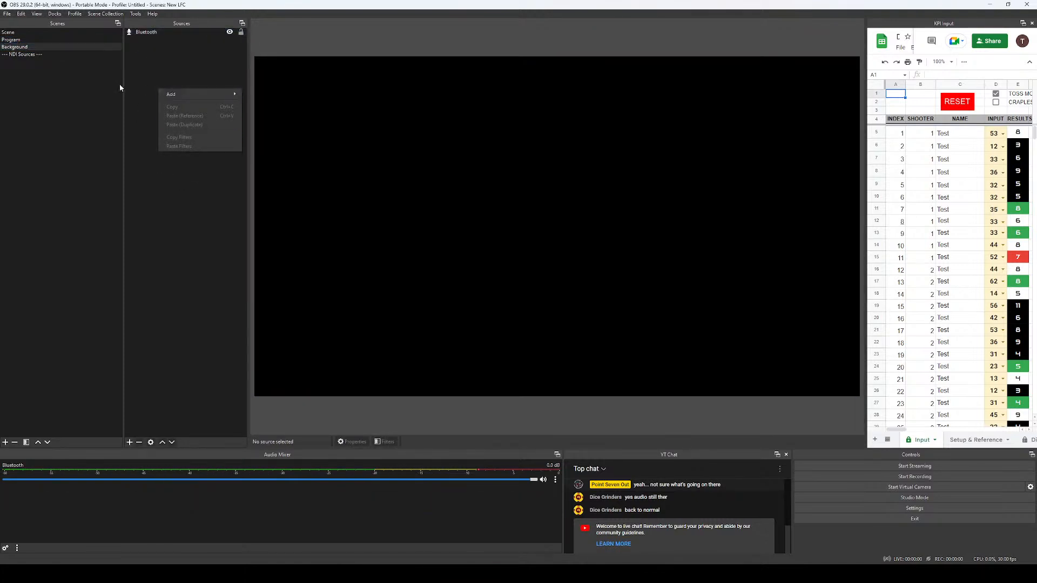
mouse_move(178, 95)
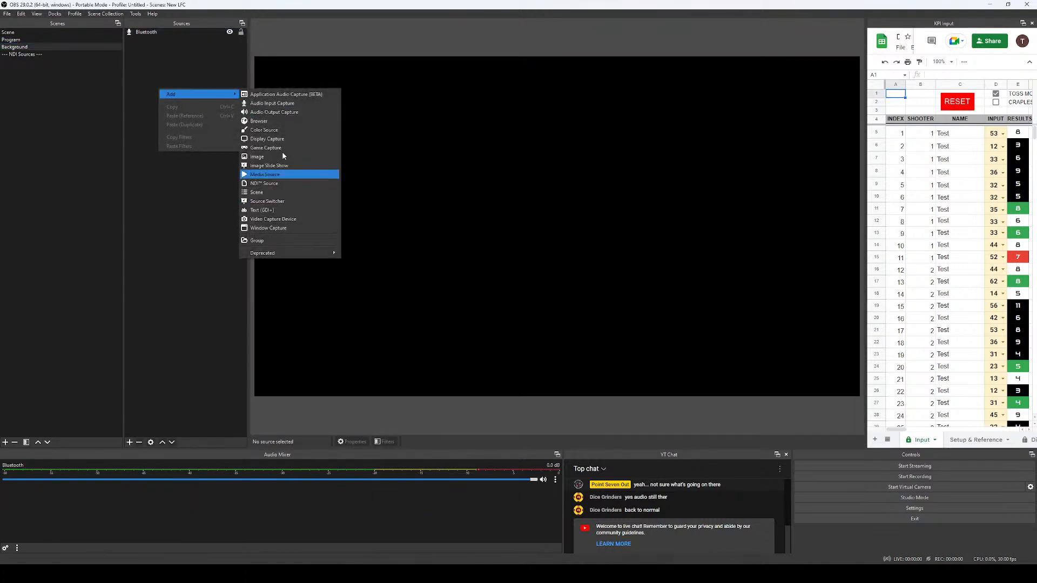
click(265, 184)
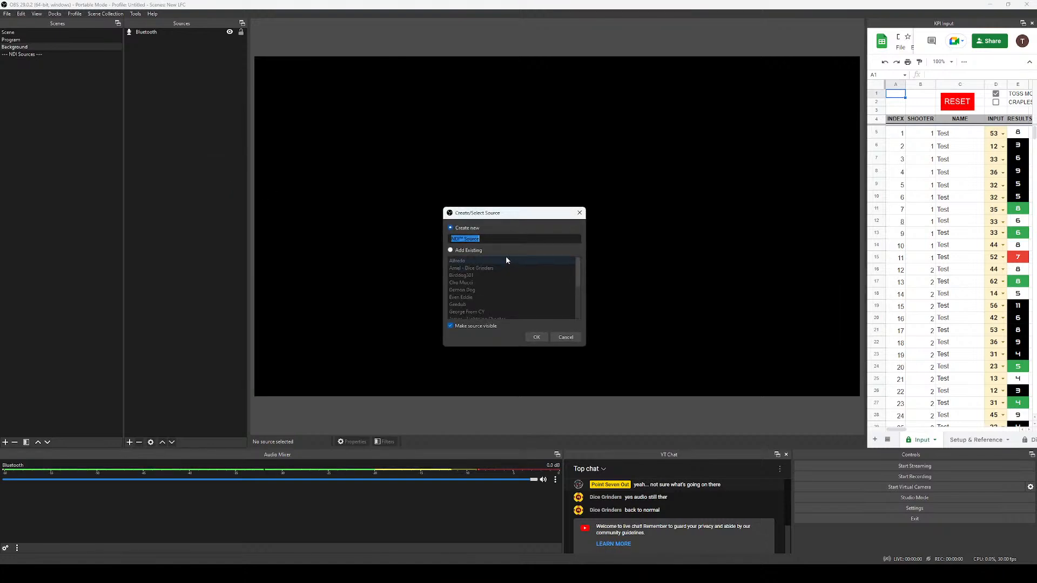
click(450, 250)
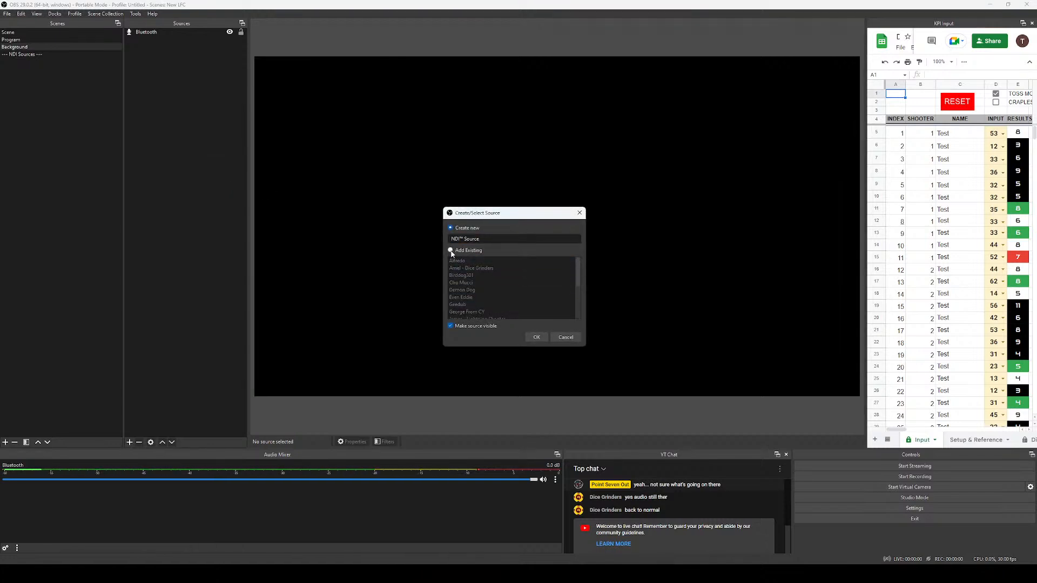
scroll(506, 283, down, 3)
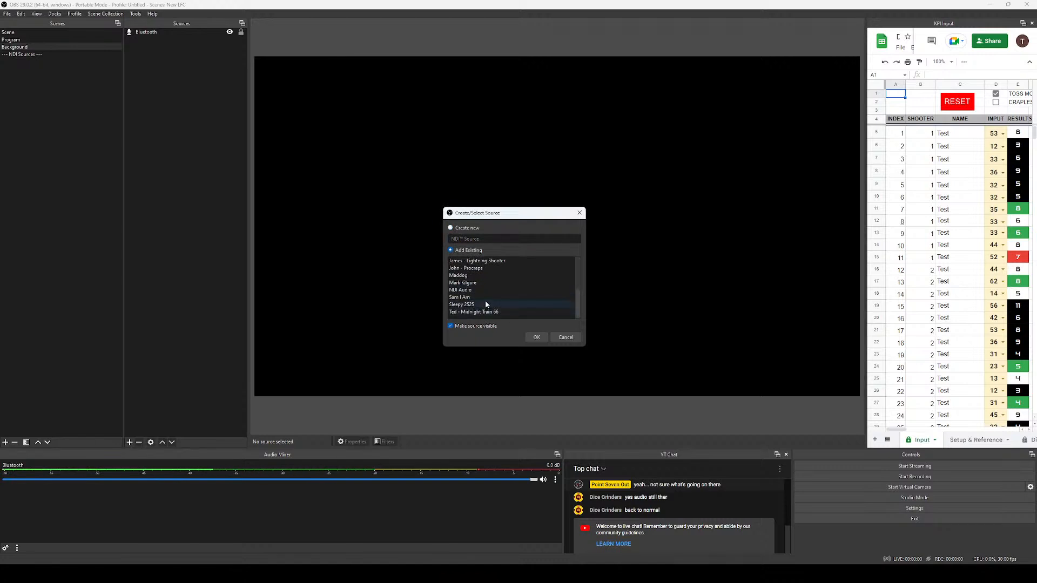
click(475, 290)
click(537, 337)
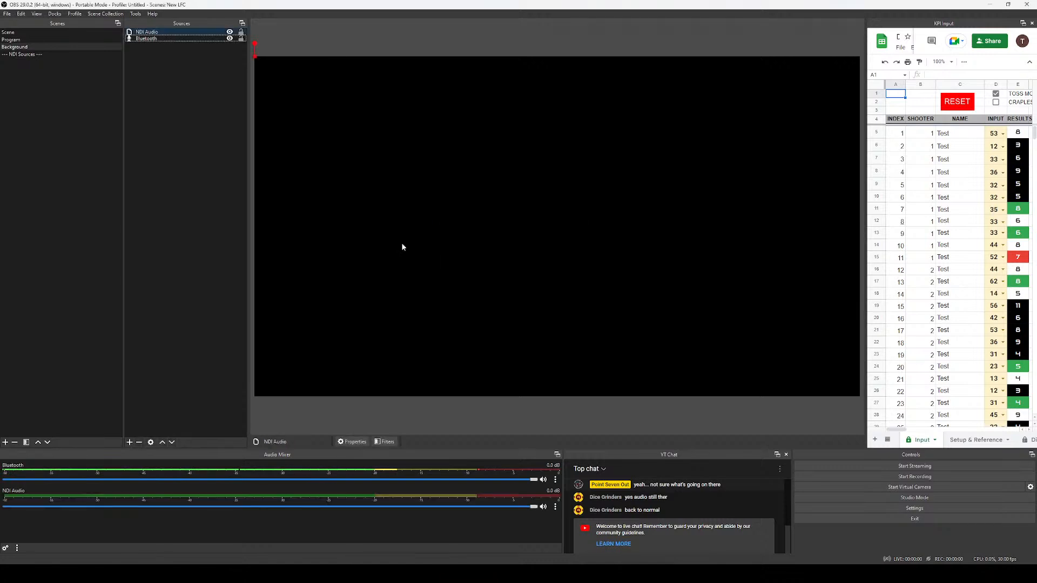
Remove the NDI Audio source from the Program scene.
click(49, 40)
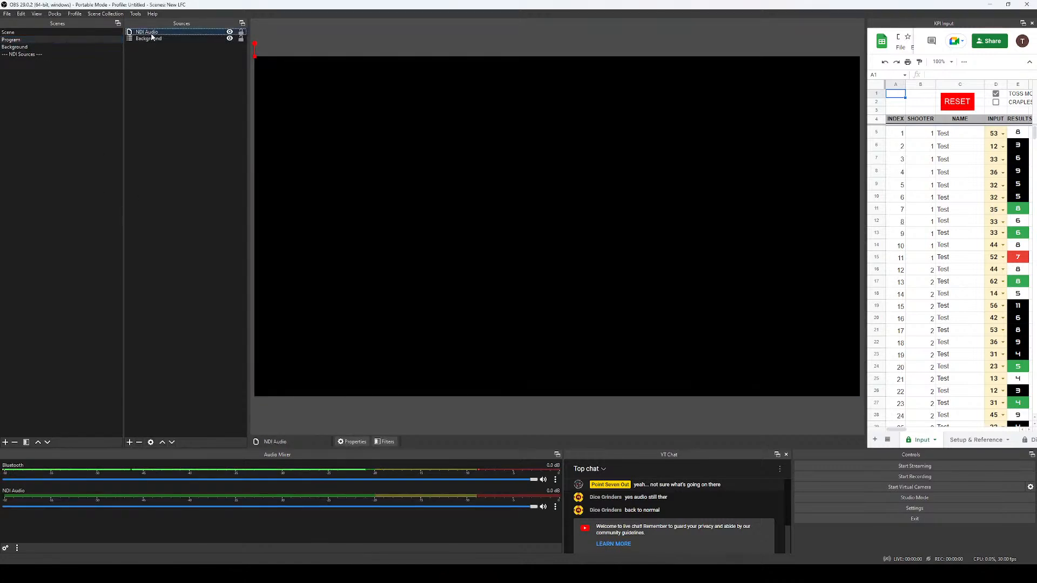
click(138, 443)
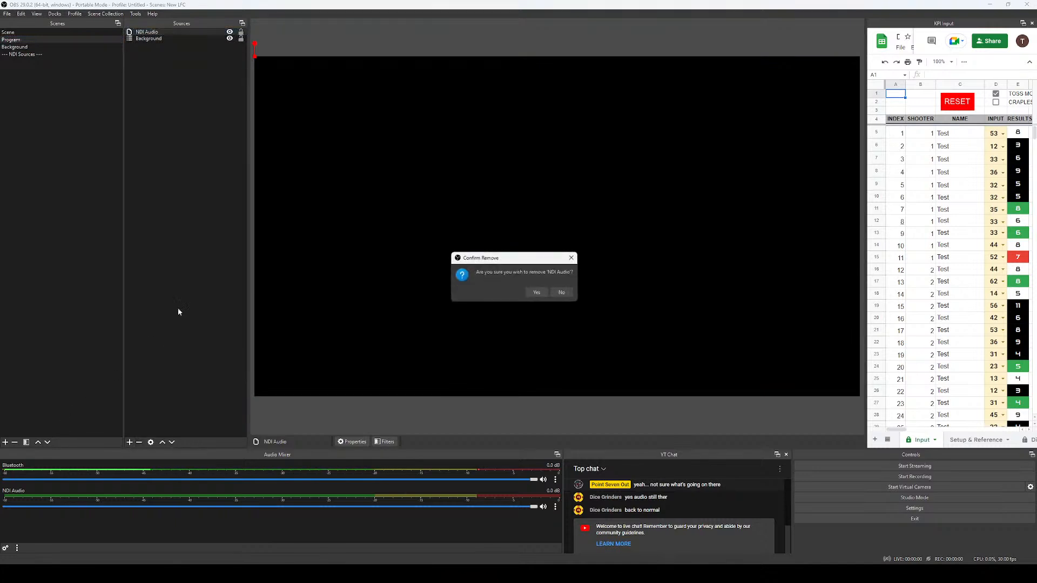
click(537, 293)
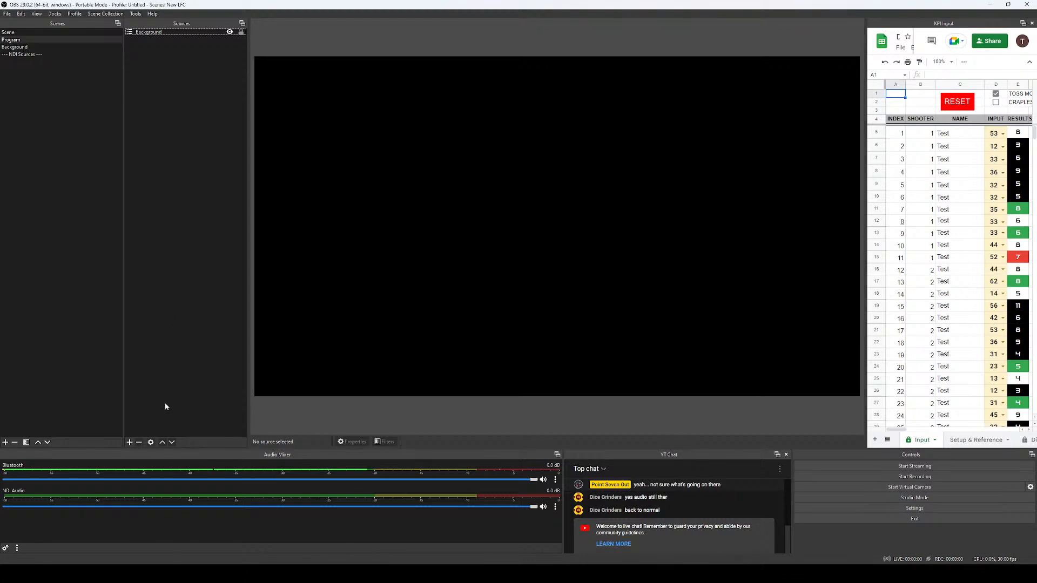
Switch to Chrome, show the Display sheet of Demo KPI 3.2.3, and enlarge the browser window with the downloads bar closed.
click(216, 532)
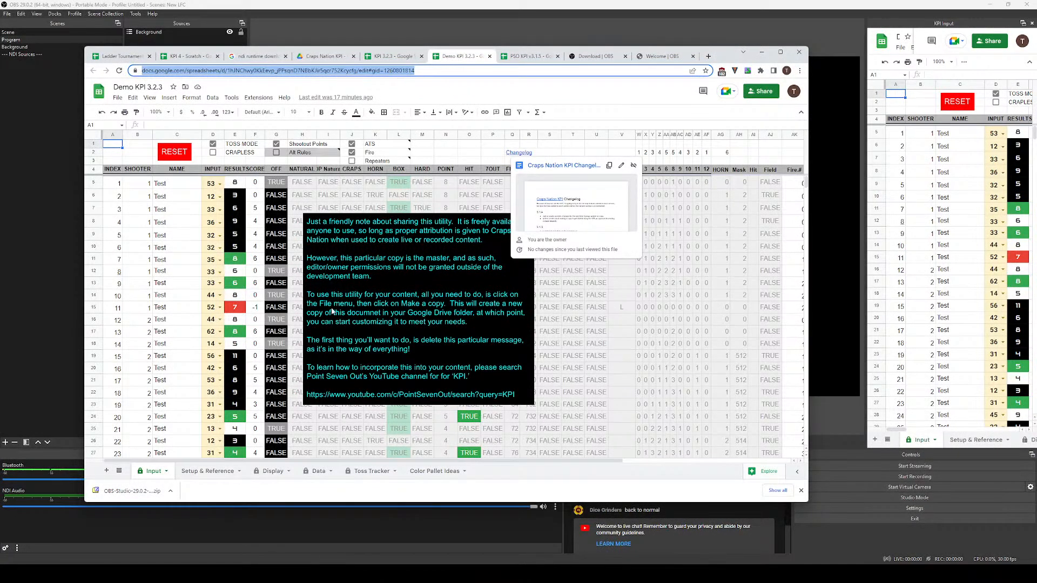
click(272, 472)
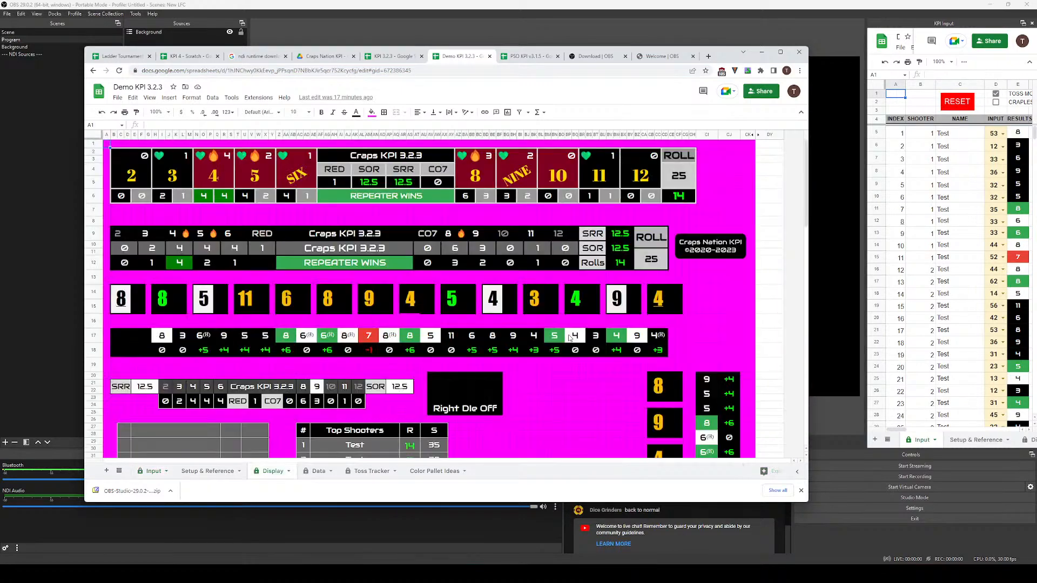
drag(699, 64, 705, 26)
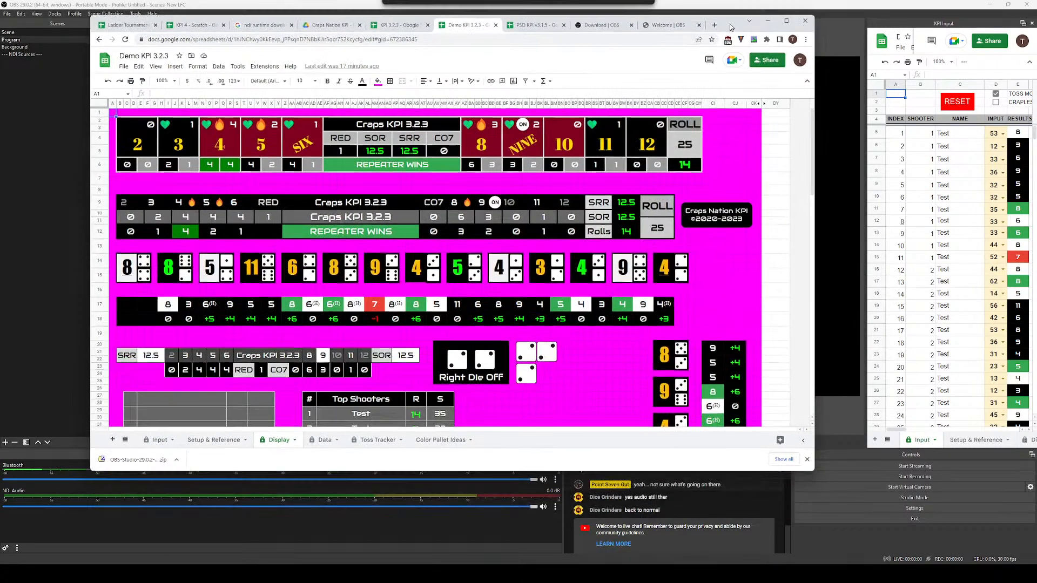
click(807, 454)
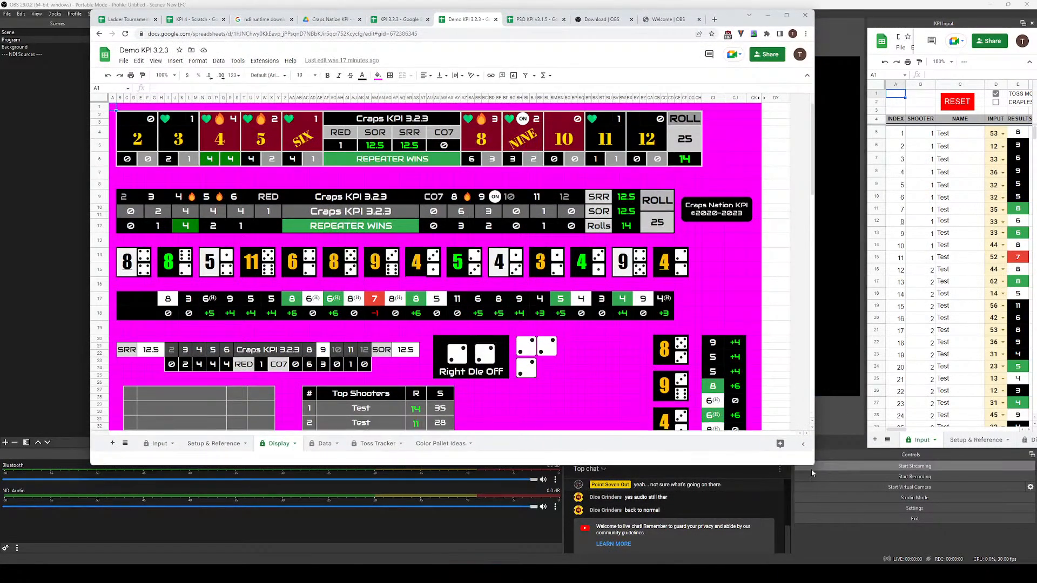
drag(813, 464, 857, 560)
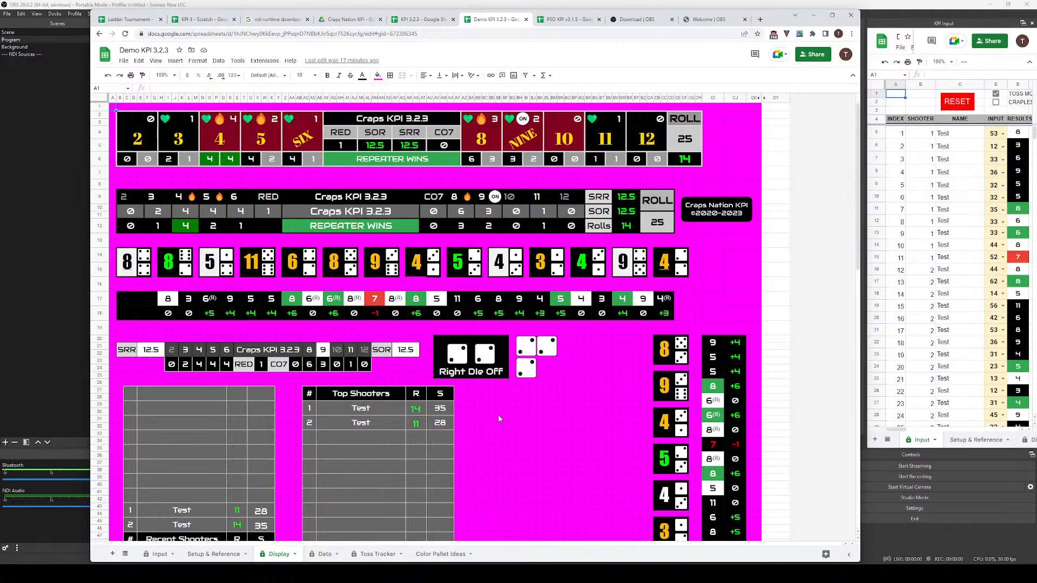
scroll(499, 412, down, 3)
scroll(499, 412, up, 3)
Copy the web address of the Demo KPI 3.2.3 Display sheet.
click(377, 32)
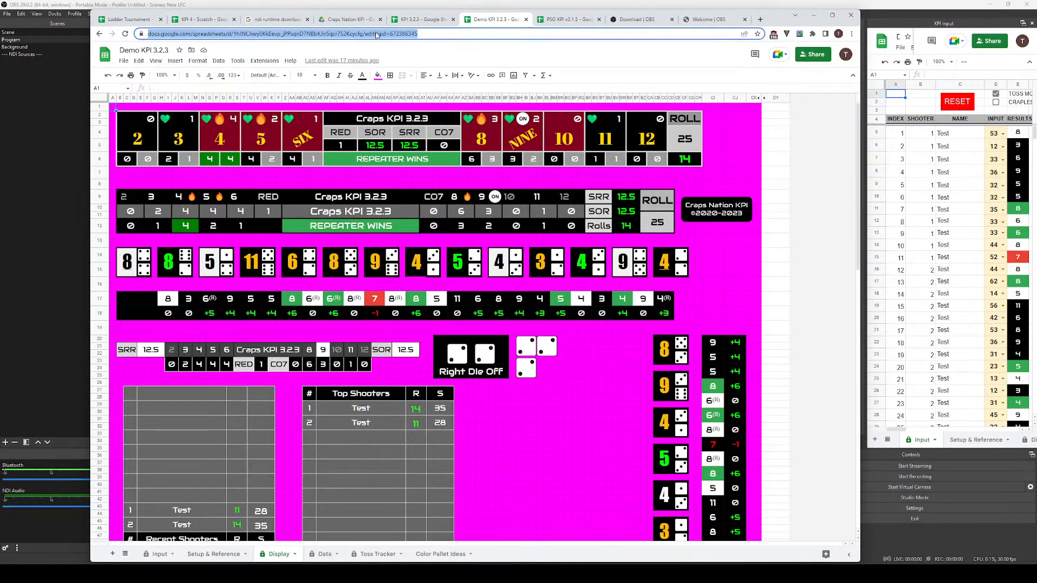
right_click(377, 34)
click(394, 92)
Switch to OBS and add a new browser source named KPI 3.2.3 to the Program scene.
click(35, 164)
right_click(163, 113)
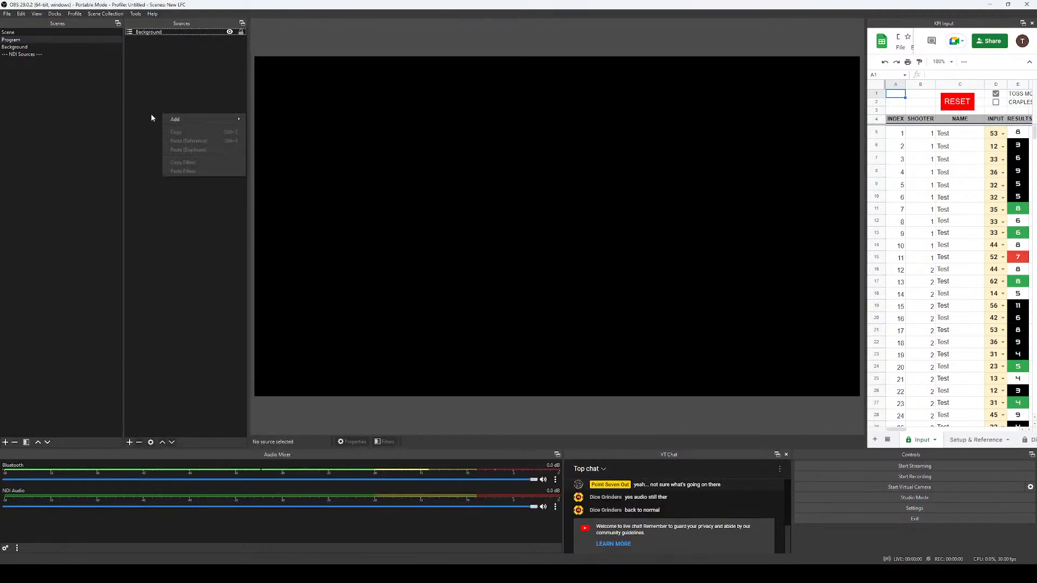
mouse_move(176, 123)
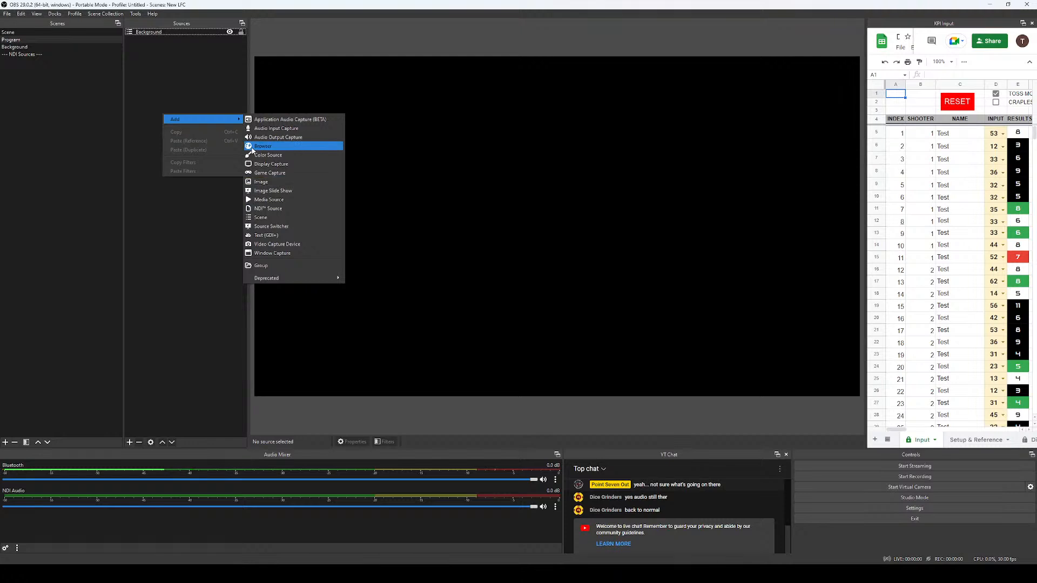
click(287, 145)
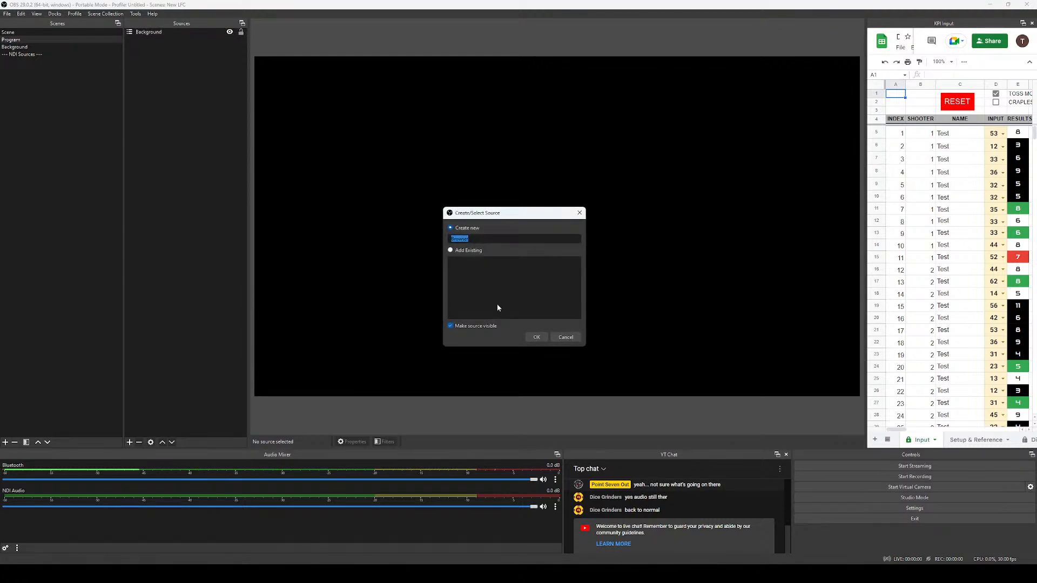
text(KPI 3.2.3)
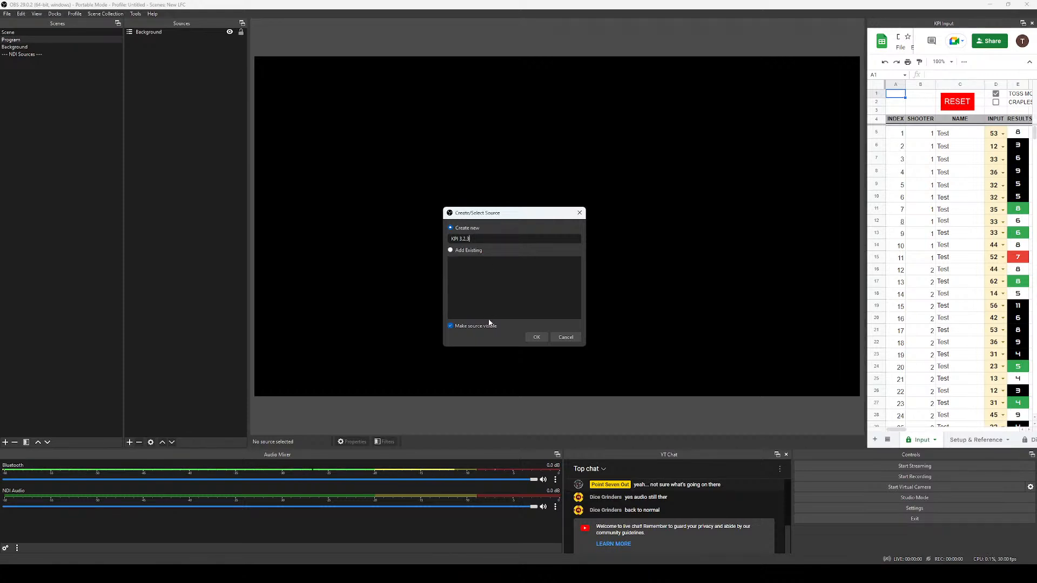
click(537, 337)
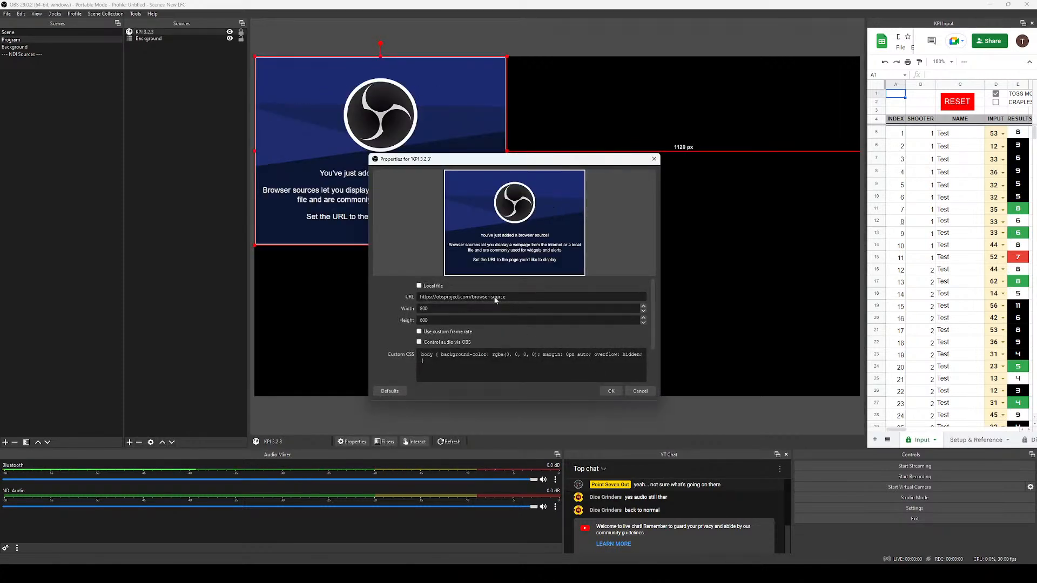
Set the KPI 3.2.3 browser source's URL to the copied sheet address, with width 1920 and height 1920.
key(ctrl+v)
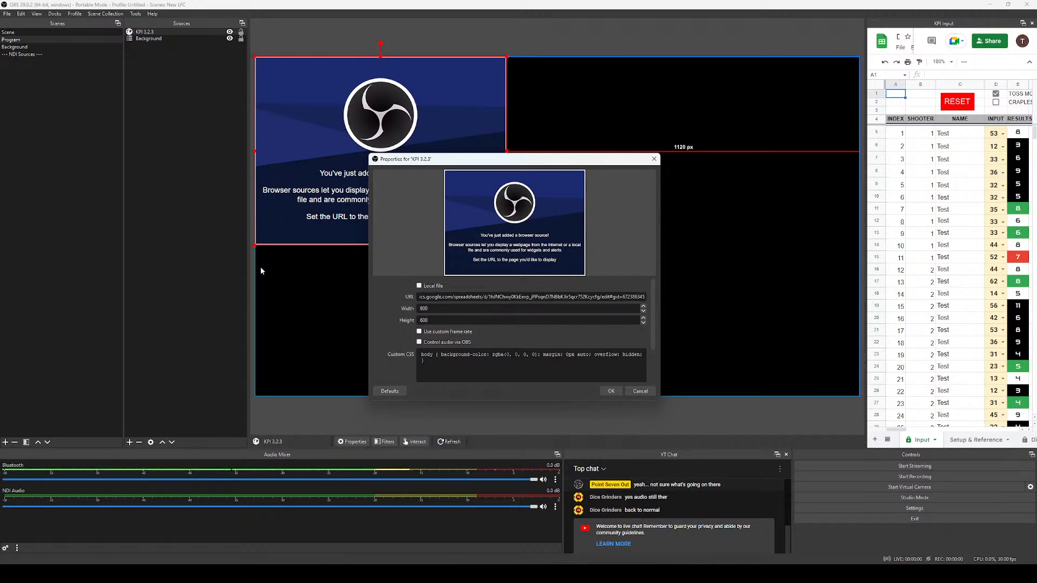
key(Tab)
text(1920)
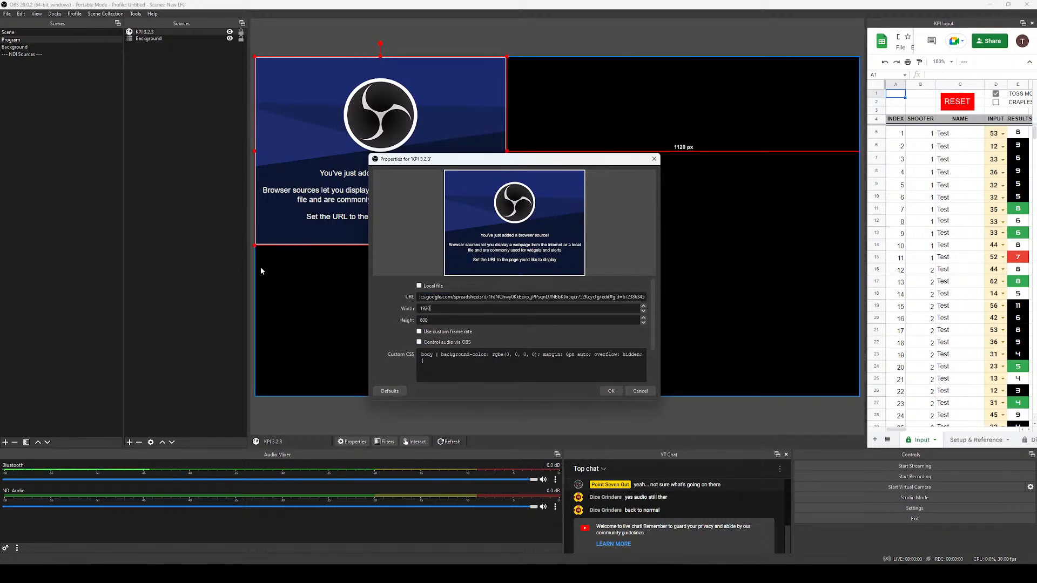
key(Tab)
text(1920)
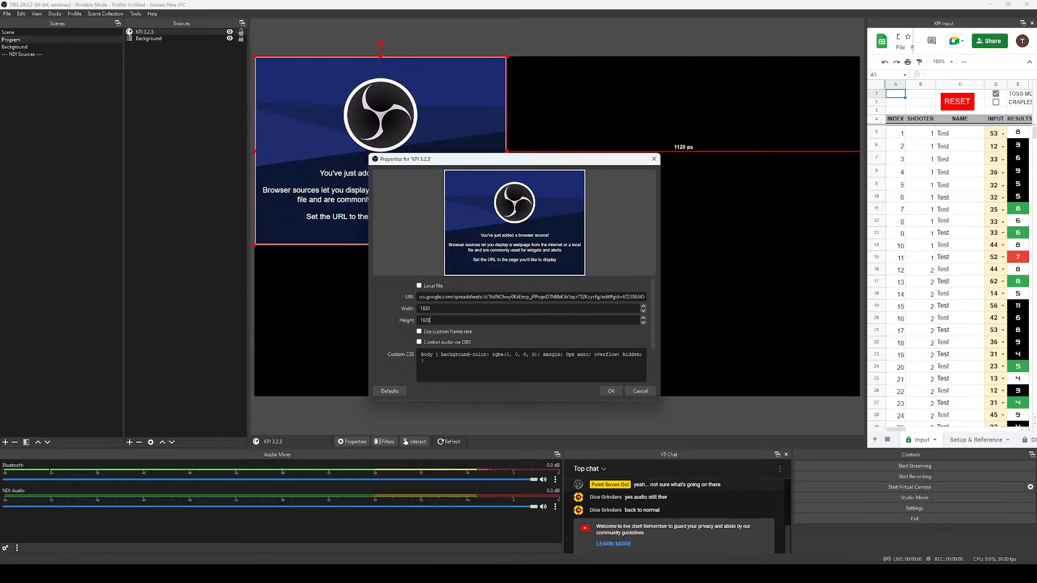
click(610, 390)
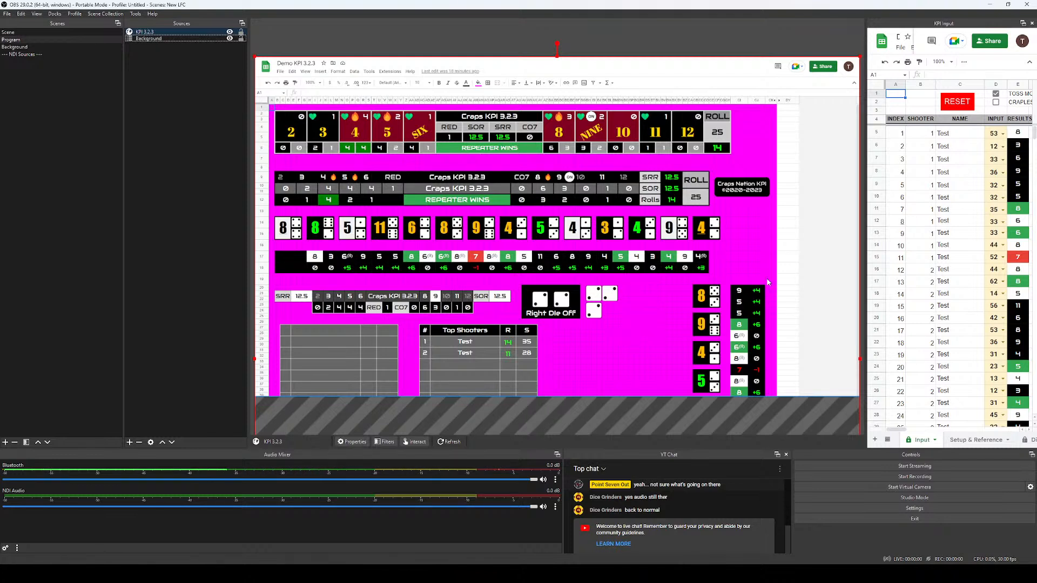
Copy the KPI 3.2.3 source and paste three references of it into the Program scene.
right_click(142, 33)
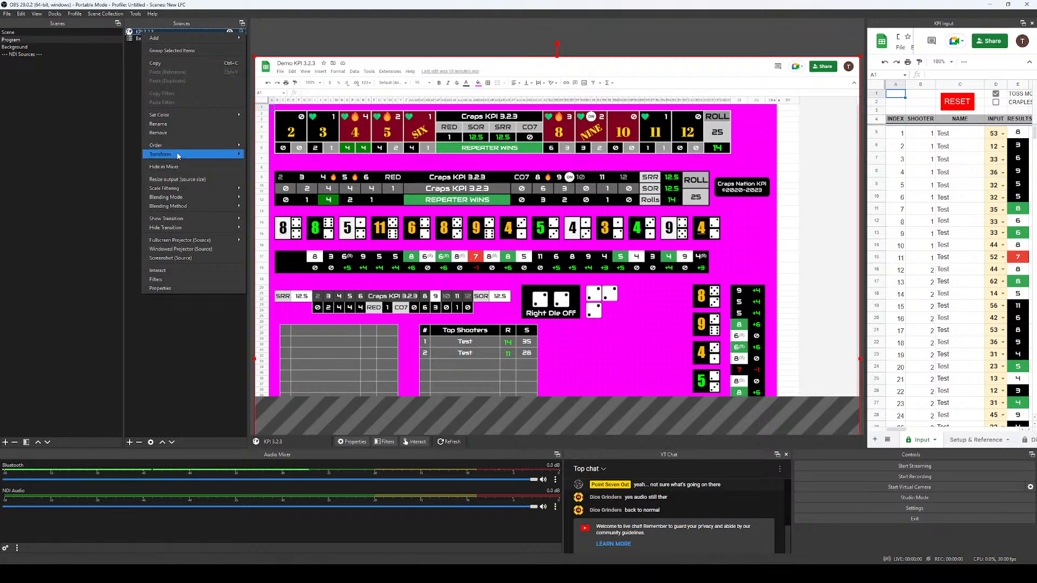
click(160, 63)
right_click(149, 75)
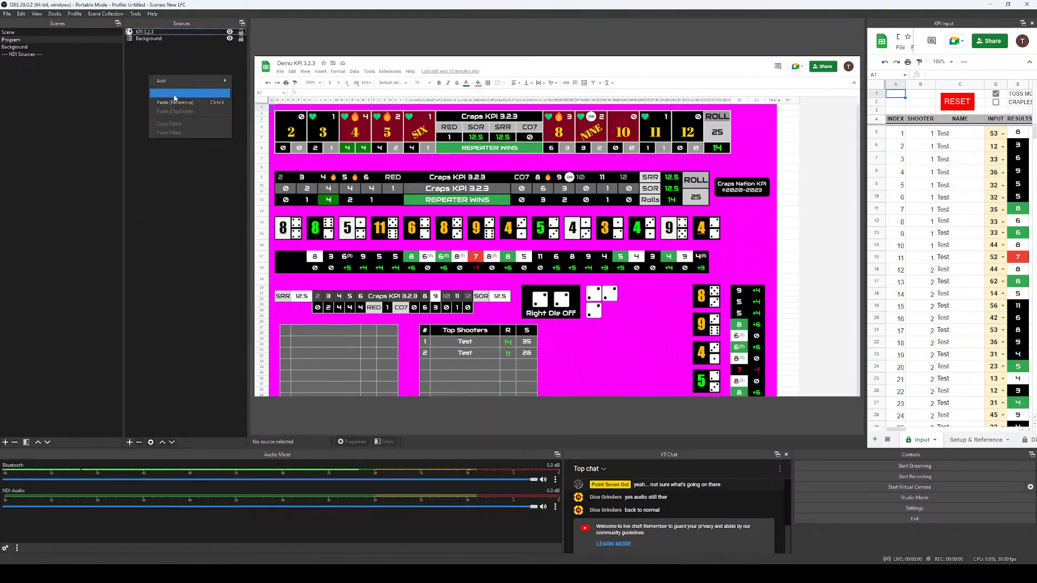
click(169, 97)
right_click(149, 85)
click(179, 114)
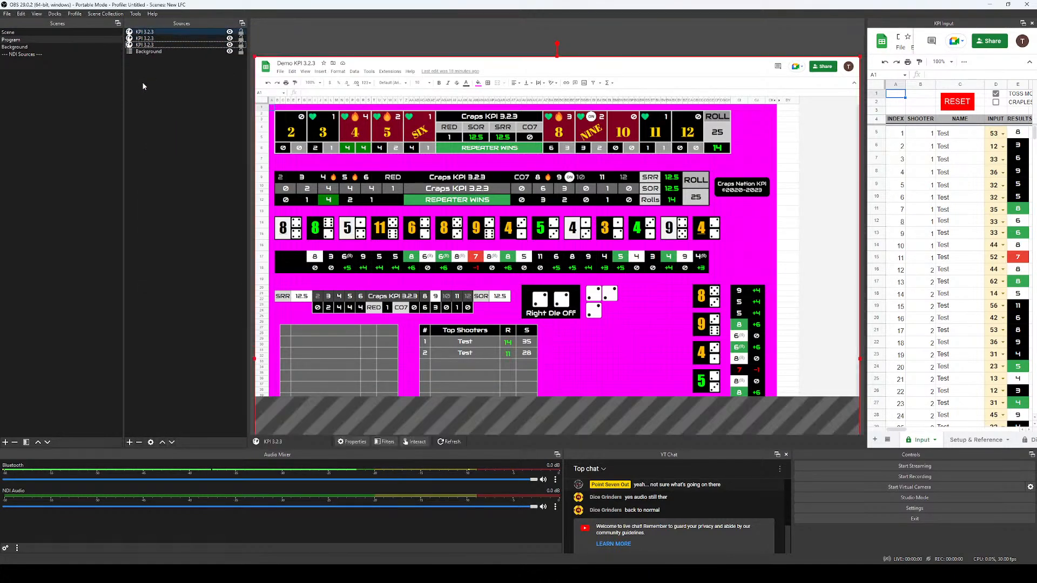
right_click(142, 82)
click(173, 110)
Group the topmost KPI 3.2.3 source on its own and name the group Leader Board.
click(151, 32)
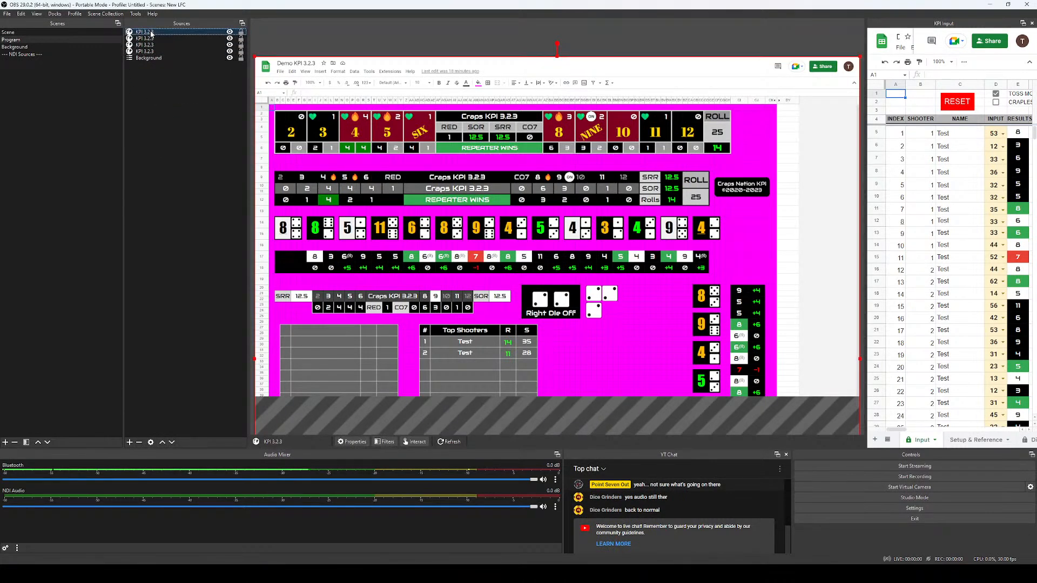
right_click(151, 33)
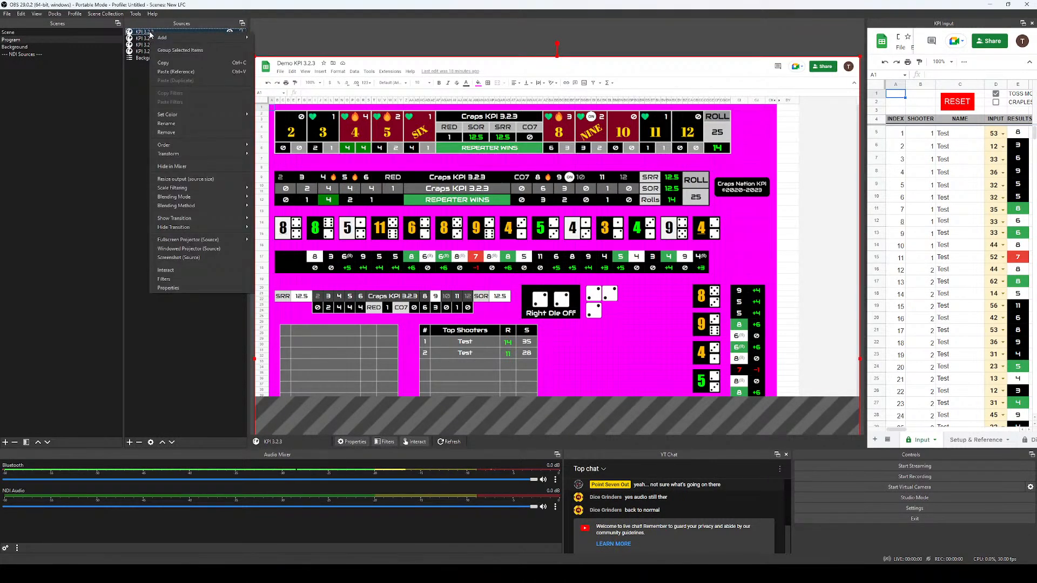
click(174, 50)
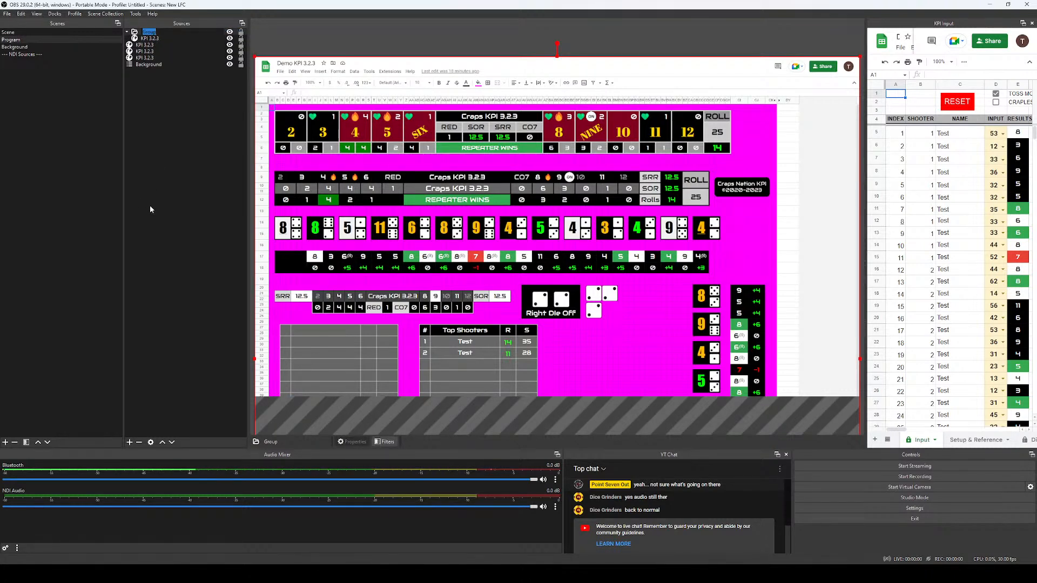
text(Leader Boar)
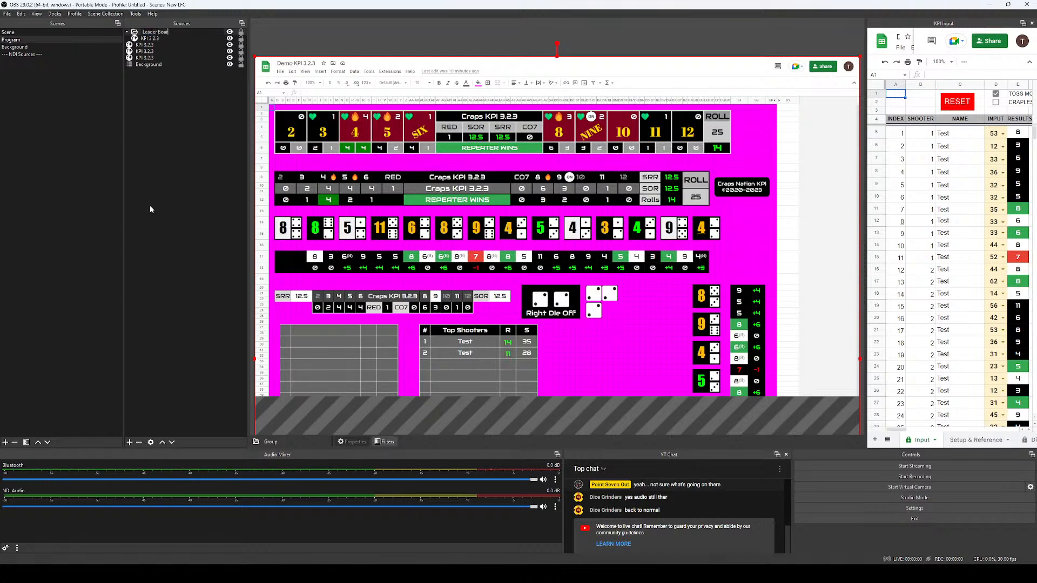
text(d)
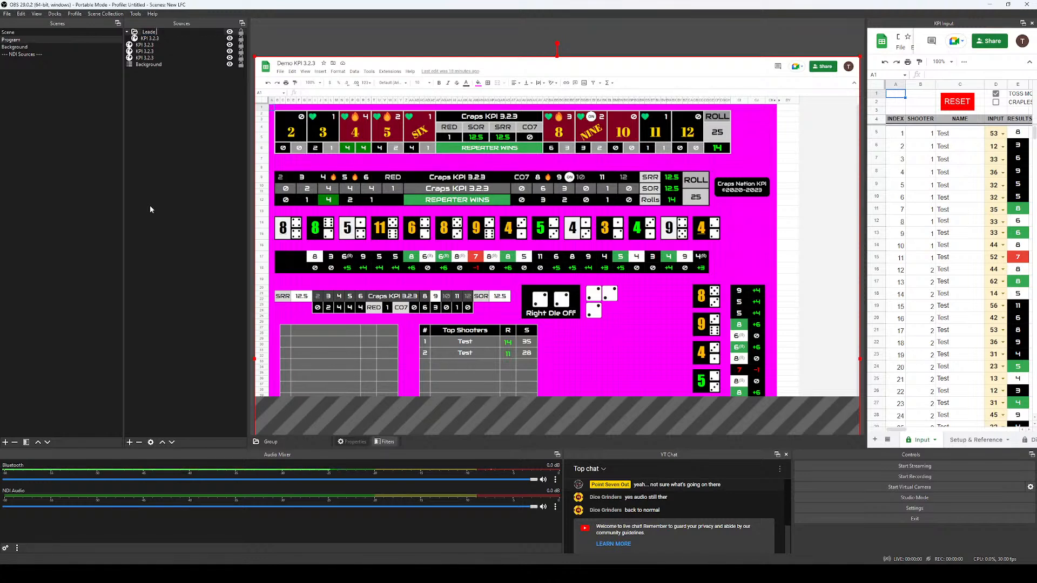
key(Return)
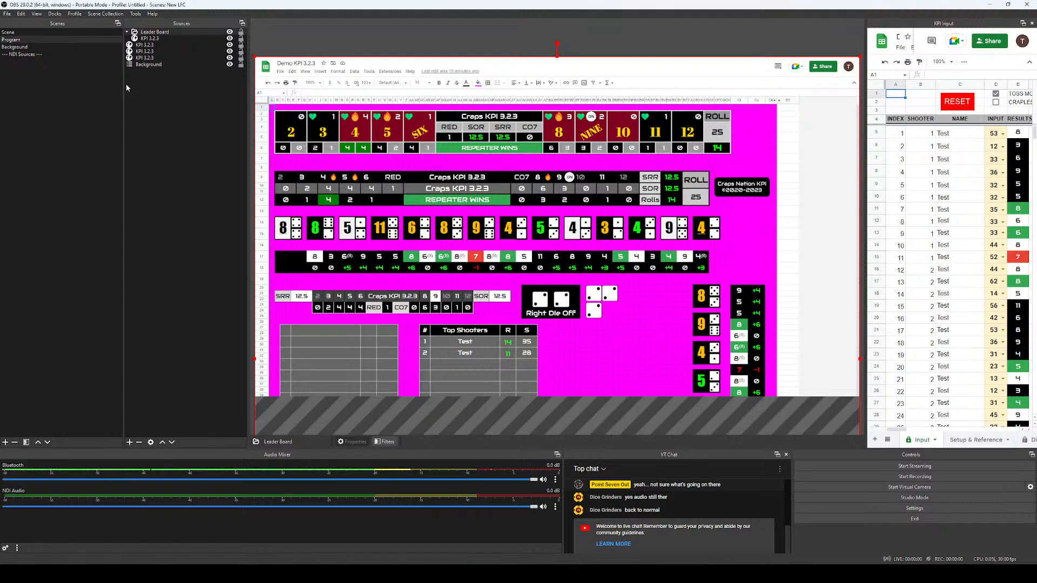
Put the first ungrouped KPI 3.2.3 source into its own group named Roll History.
right_click(148, 46)
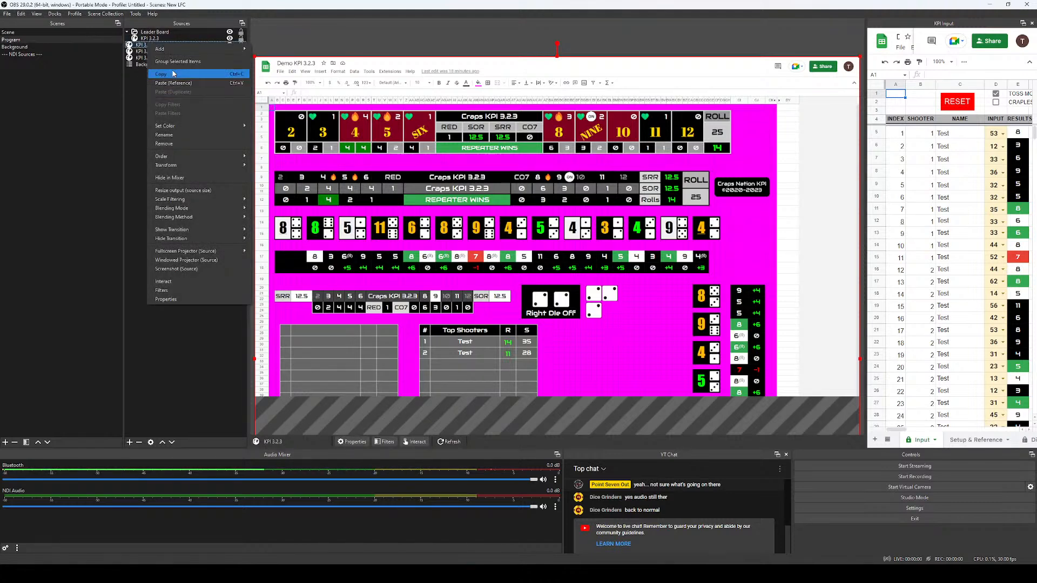
click(175, 61)
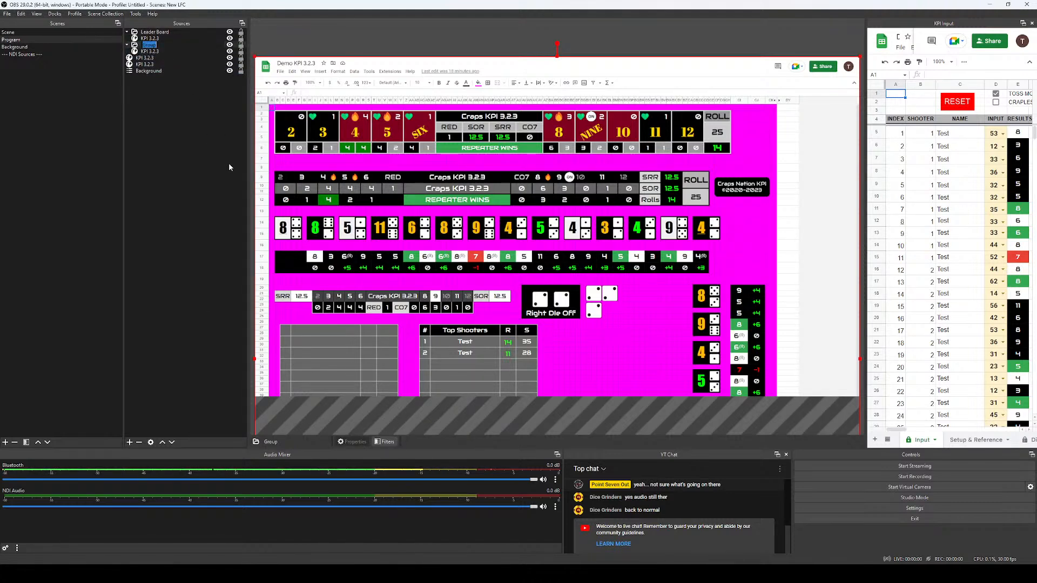
text(V)
key(BackSpace)
text(Roll History)
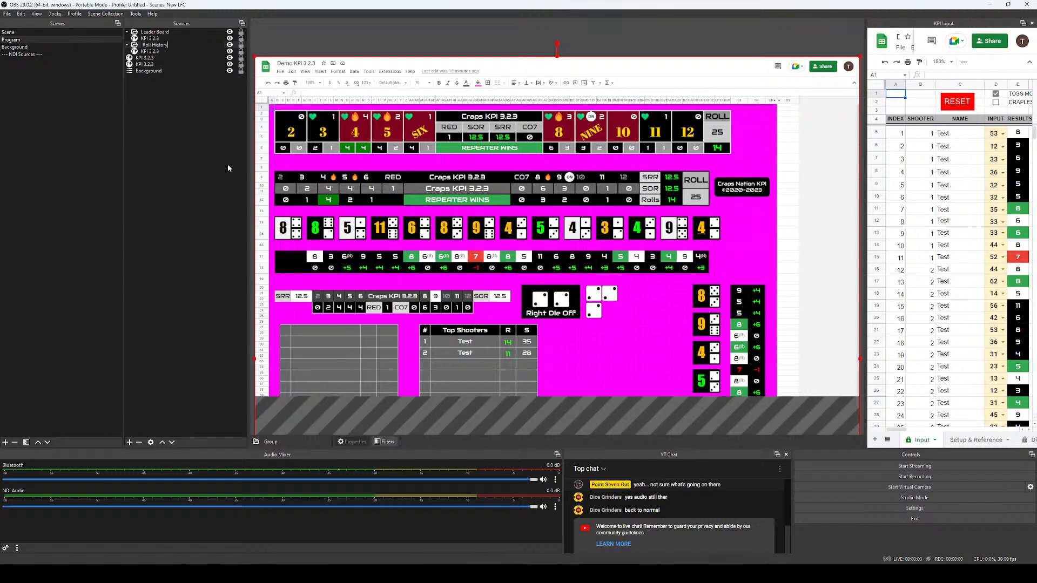
key(Return)
Group the KPI 3.2.3 source directly below Roll History and name the group Gauges.
right_click(148, 58)
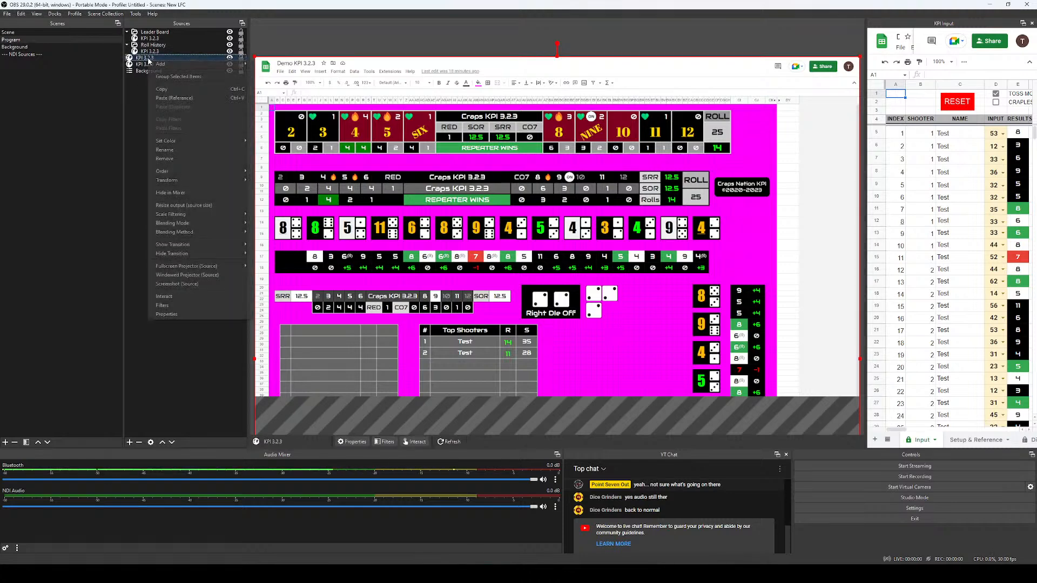
click(179, 77)
text(Gaug)
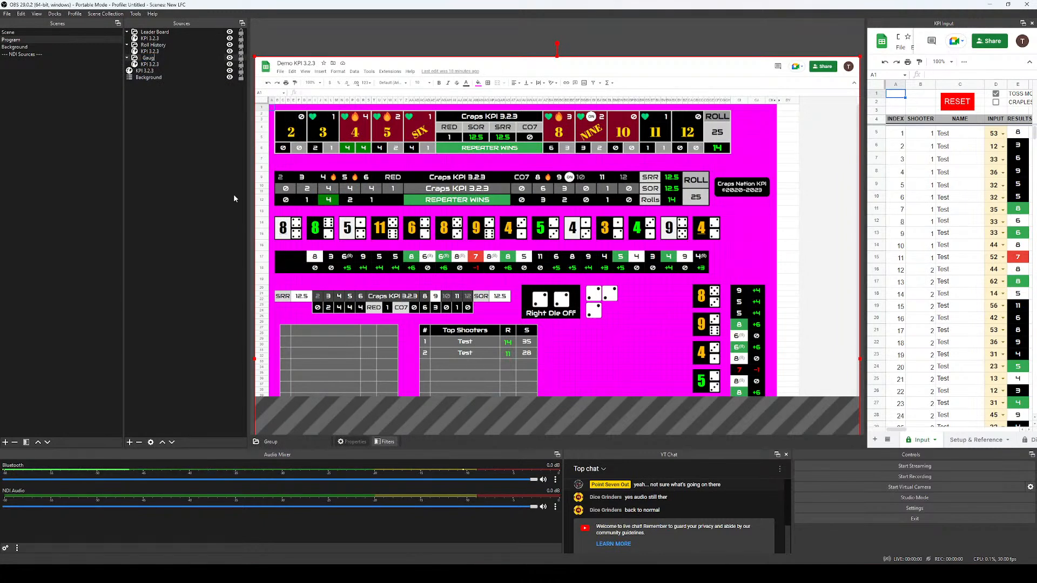
text(es)
key(Return)
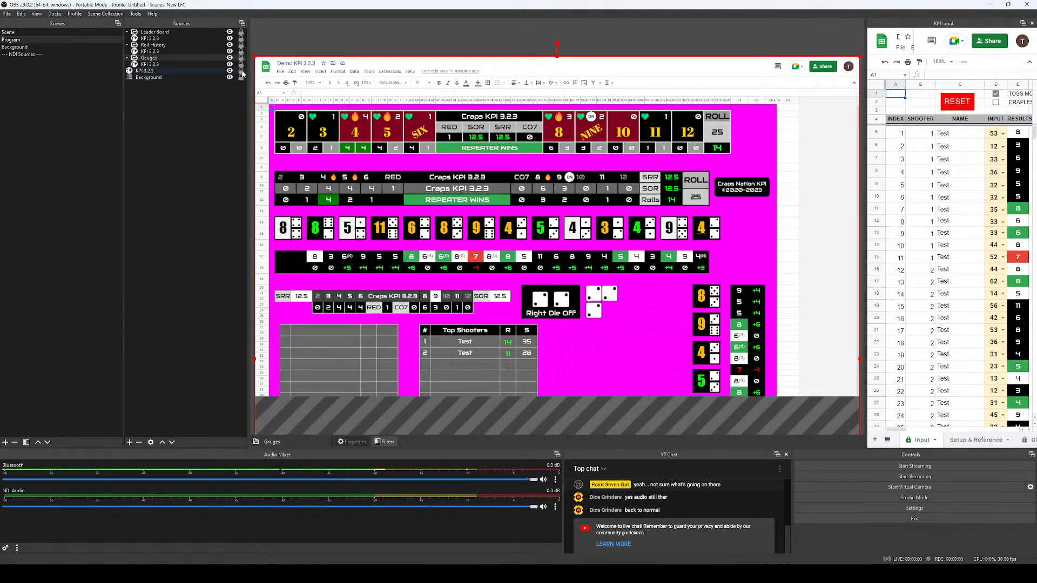
Lock the KPI 3.2.3 source inside each of the Leader Board, Roll History and Gauges groups.
click(160, 65)
click(240, 65)
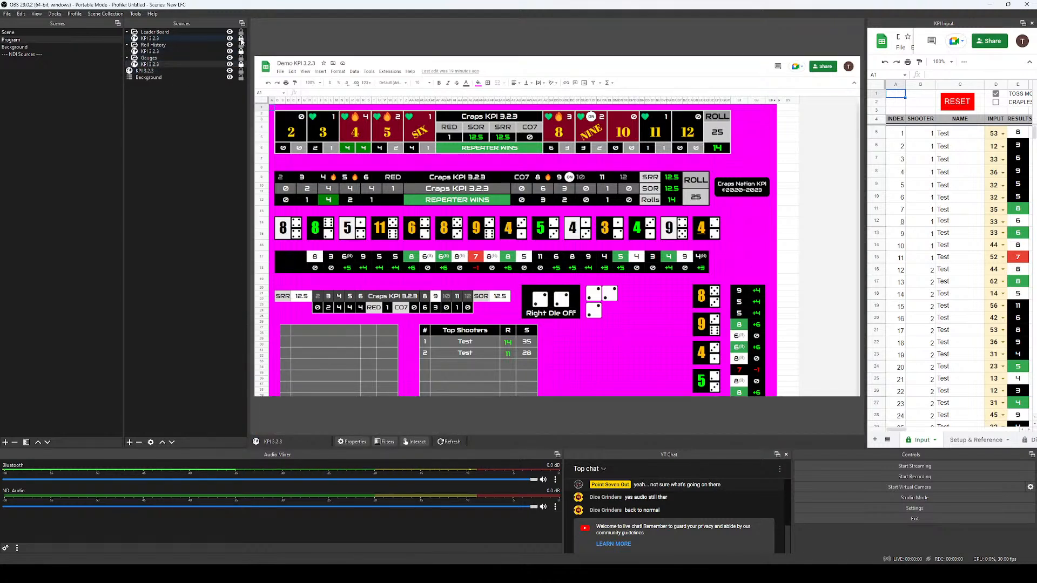
click(241, 38)
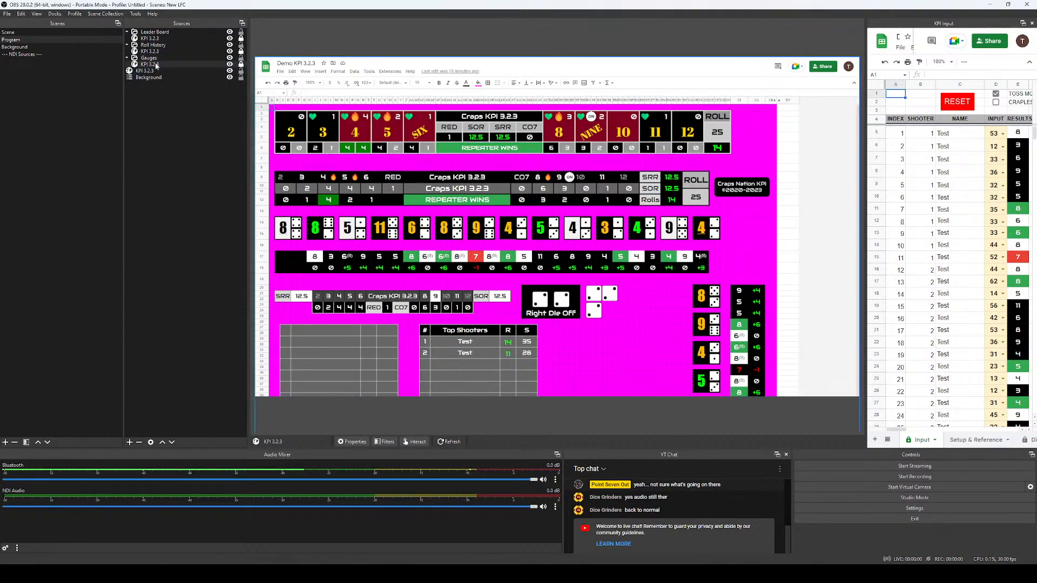
Hide the ungrouped KPI 3.2.3 source and the Roll History and Gauges groups, and collapse those two groups.
click(230, 71)
click(229, 58)
click(229, 44)
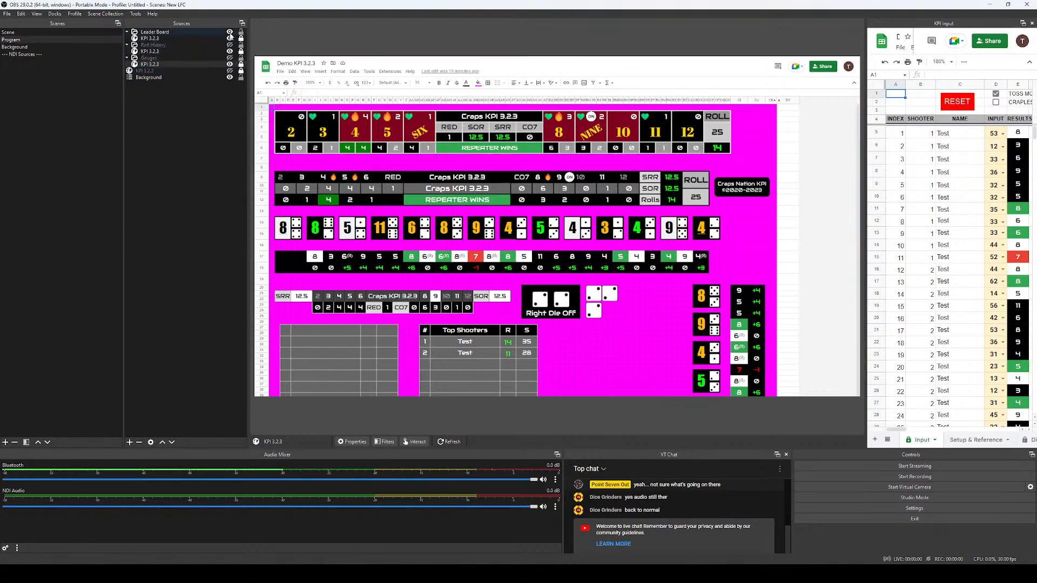
click(127, 58)
click(127, 45)
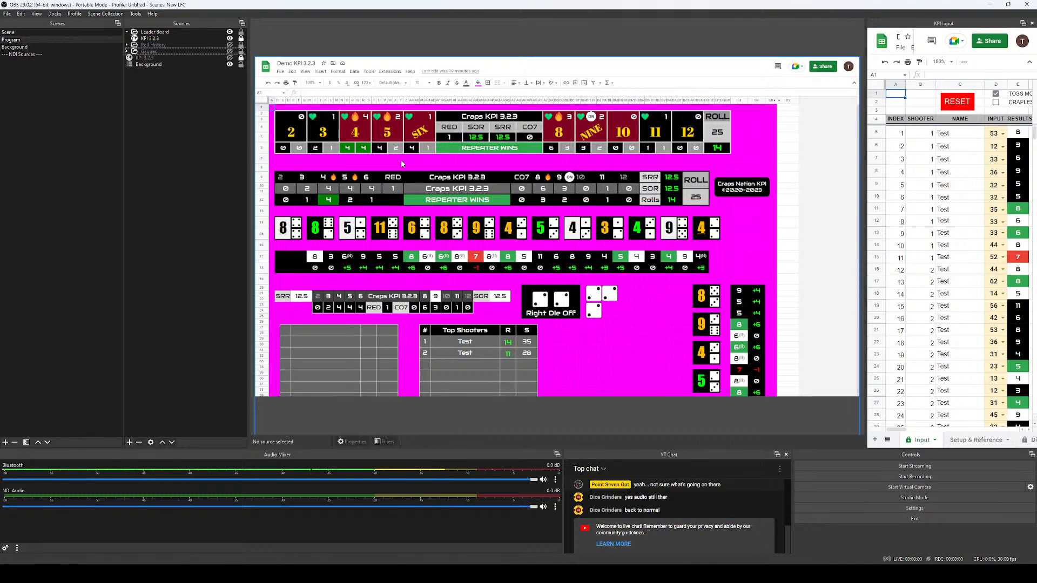
Crop the bottom and both sides of the Leader Board group in the preview down to the uppermost Craps KPI 3.2.3 scoreboard strip.
drag(440, 136, 551, 134)
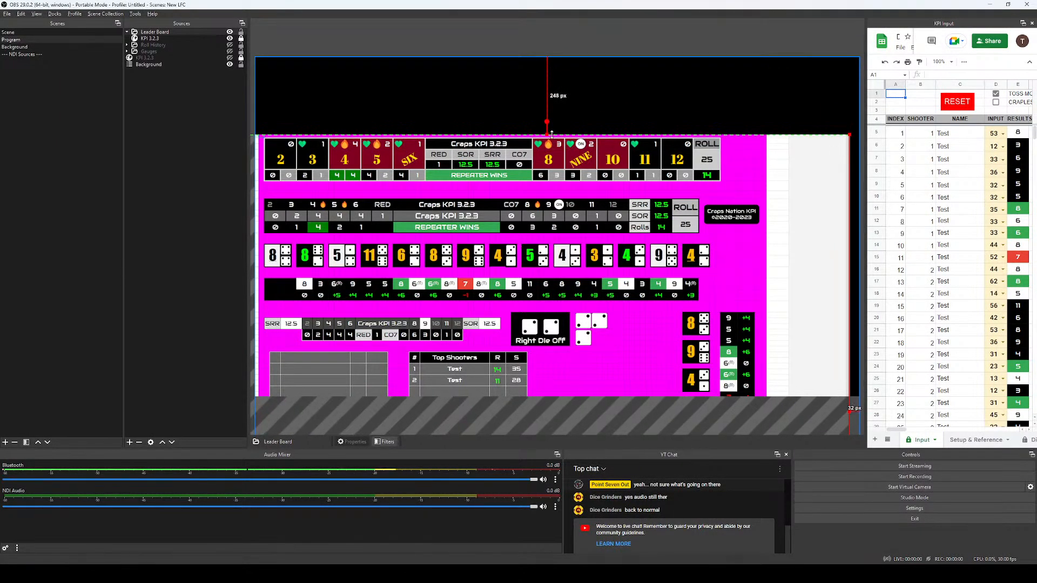
drag(789, 184, 798, 119)
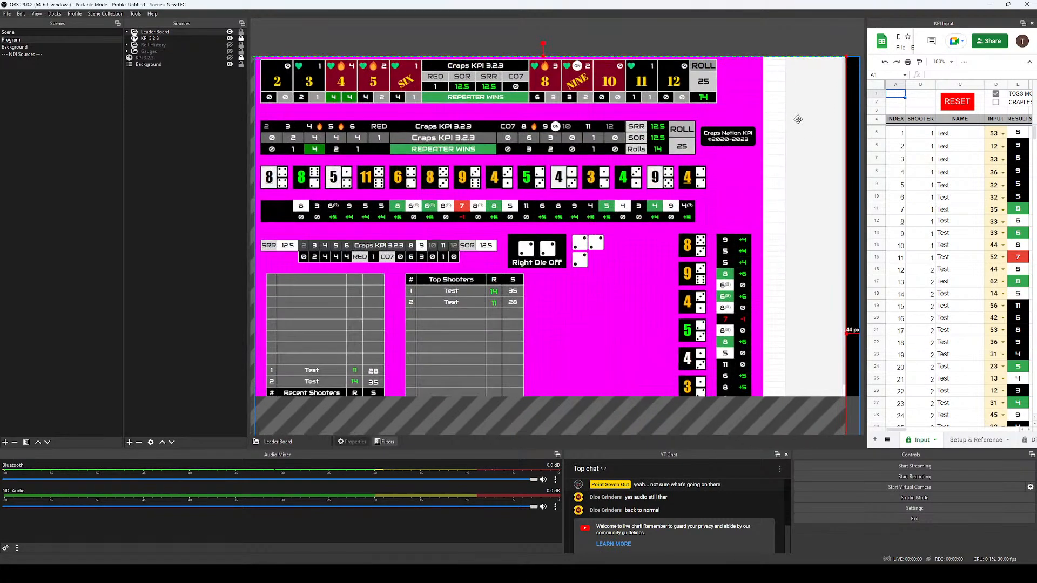
drag(804, 308, 807, 100)
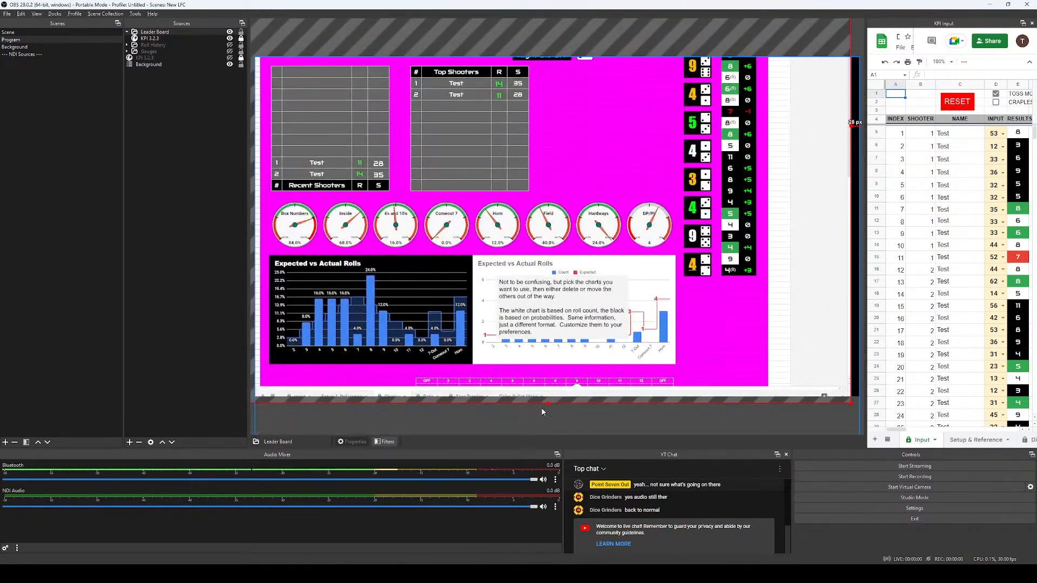
drag(549, 404, 551, 106)
drag(581, 72, 595, 291)
drag(565, 330, 563, 120)
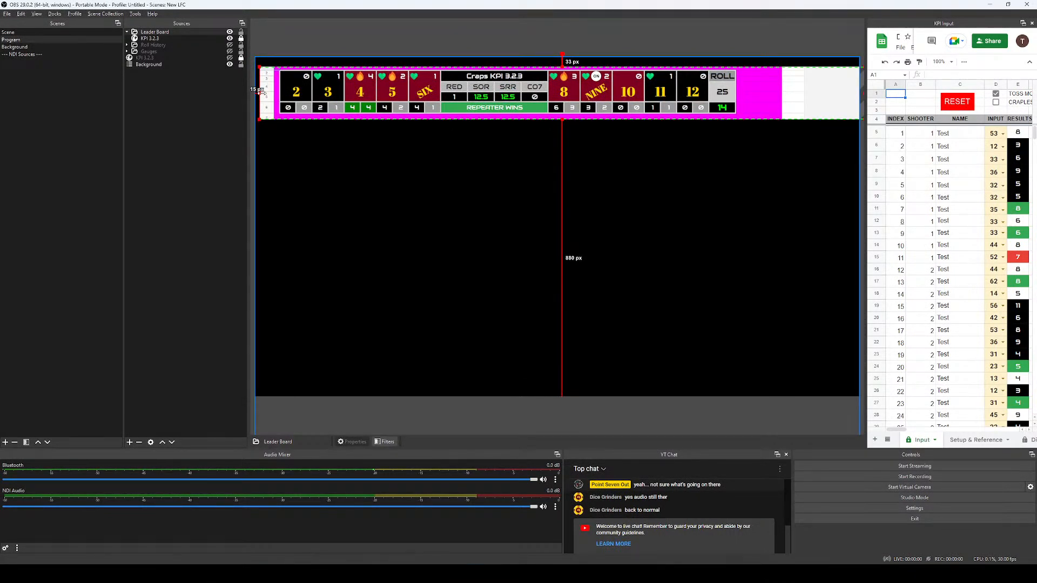
drag(260, 91, 277, 93)
drag(831, 101, 703, 94)
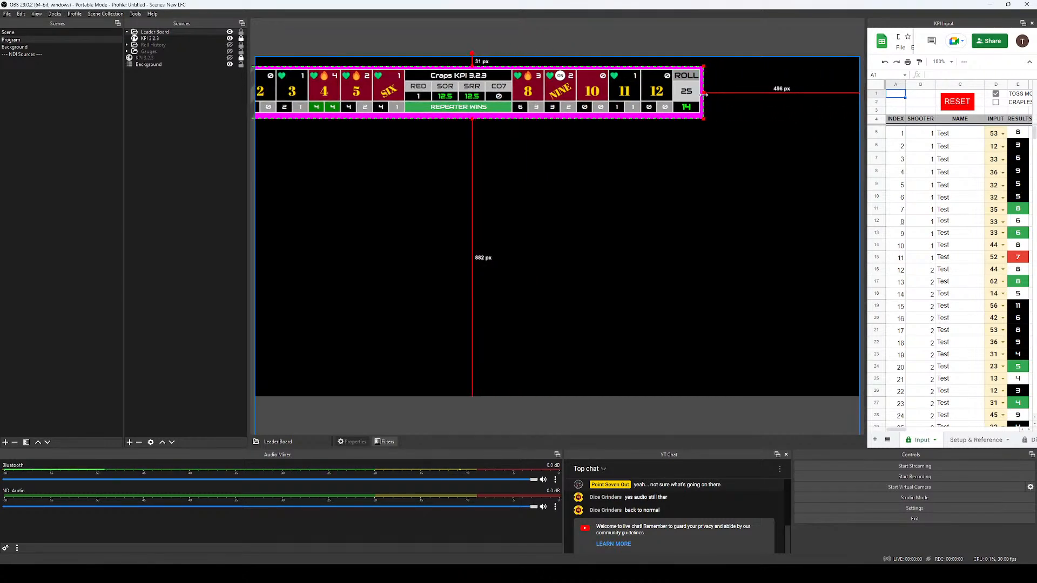
Move the hidden Roll History group down in the preview to about 381 px from the canvas's upper edge.
click(517, 179)
drag(489, 92, 538, 113)
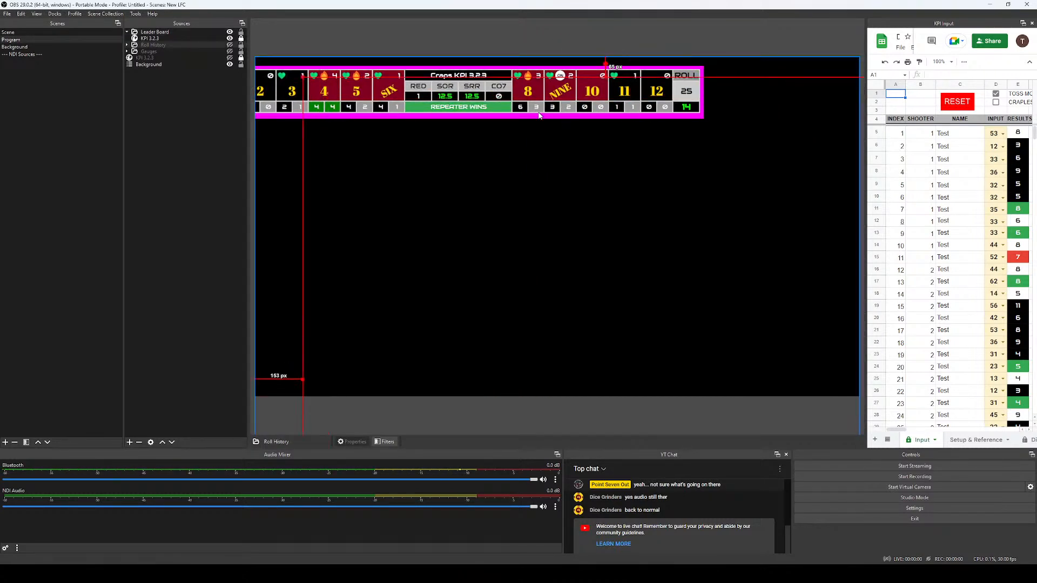
click(614, 313)
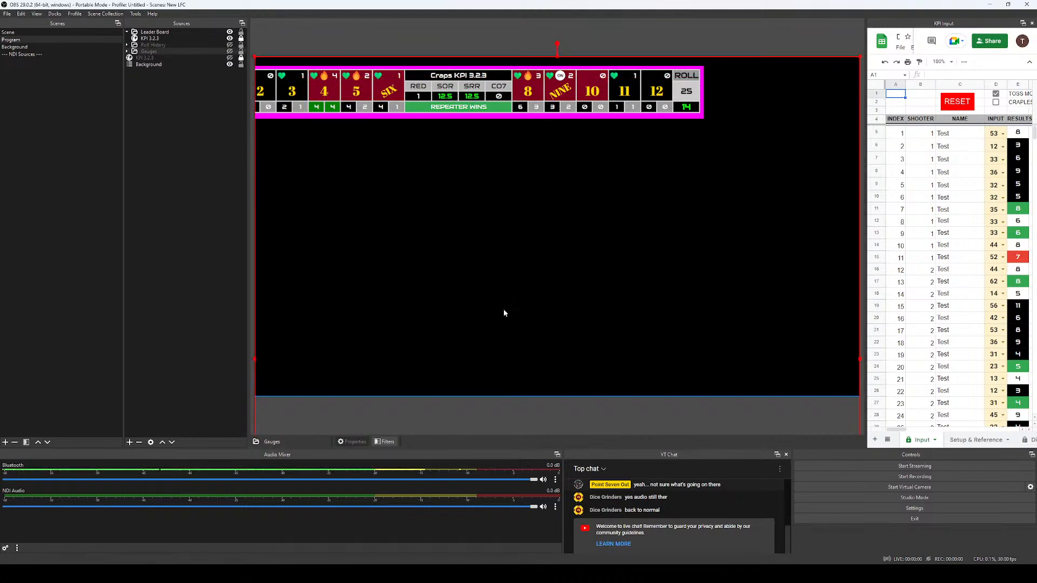
click(150, 190)
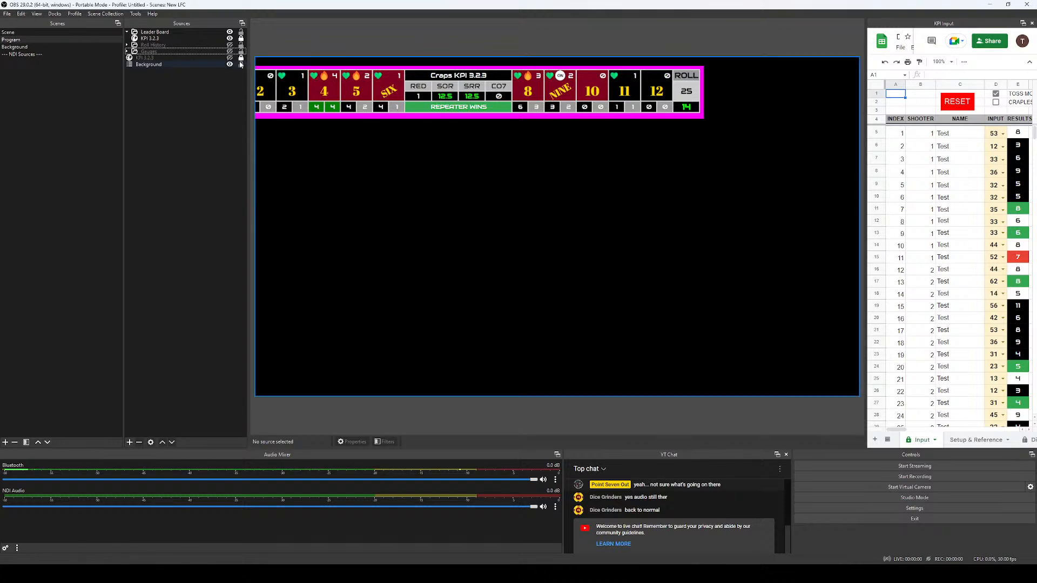
click(369, 94)
click(362, 161)
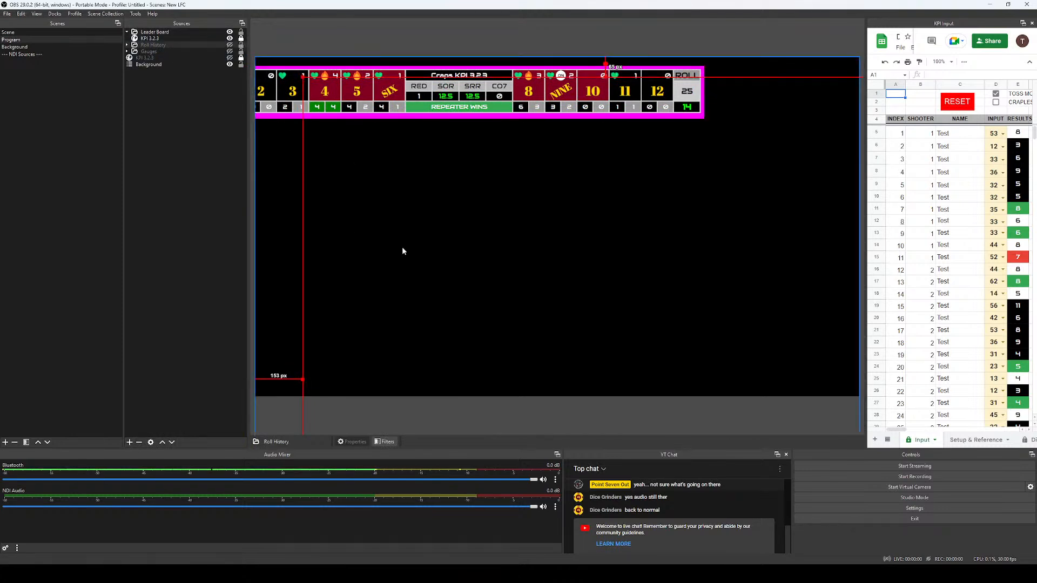
drag(404, 247, 461, 346)
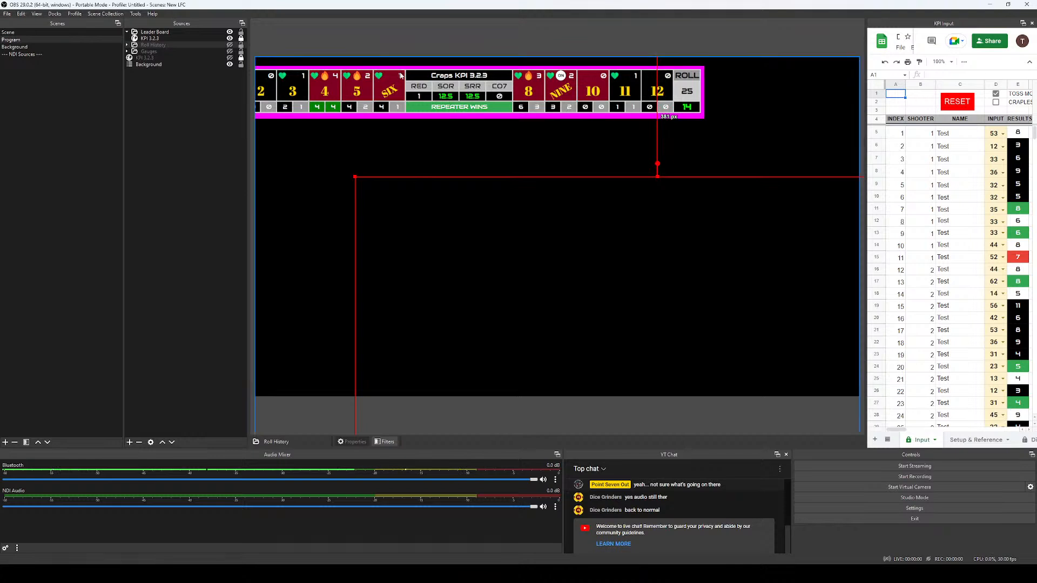
Move the Leader Board strip to about 79 px, 86 px on the canvas and open its Edit Transform settings.
click(400, 75)
drag(332, 94, 371, 111)
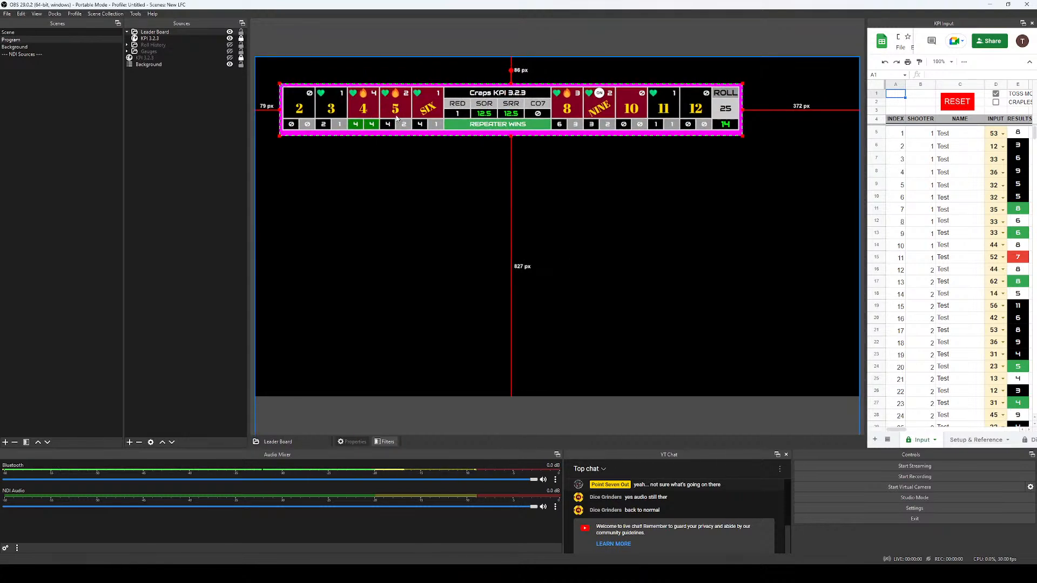
right_click(480, 115)
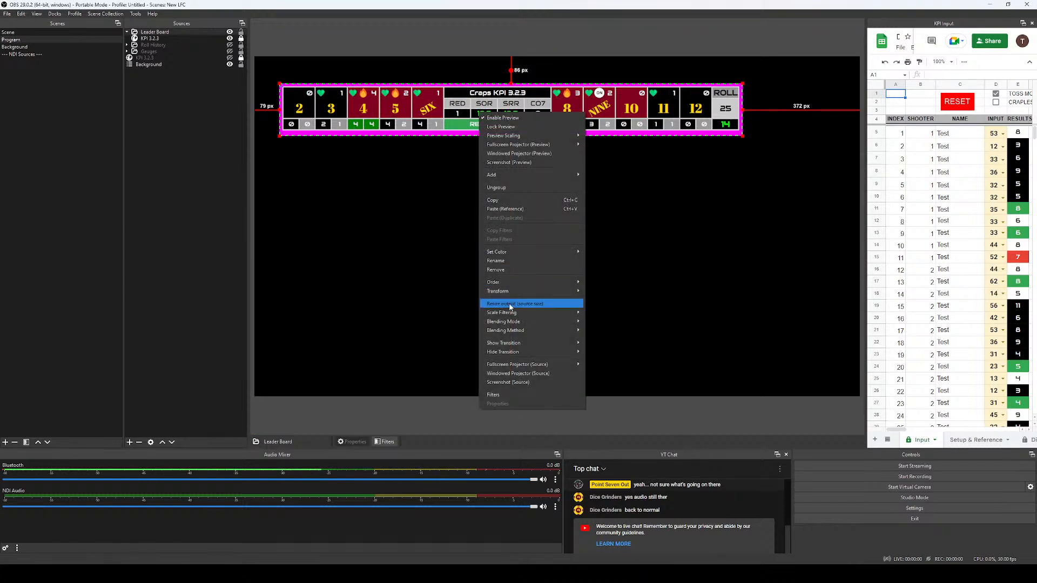
mouse_move(506, 296)
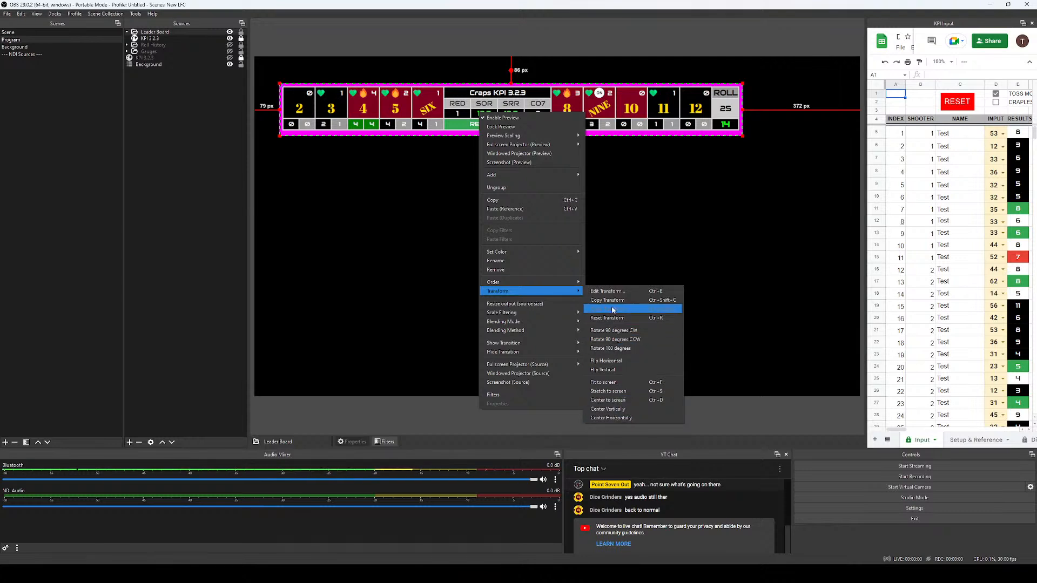
click(612, 294)
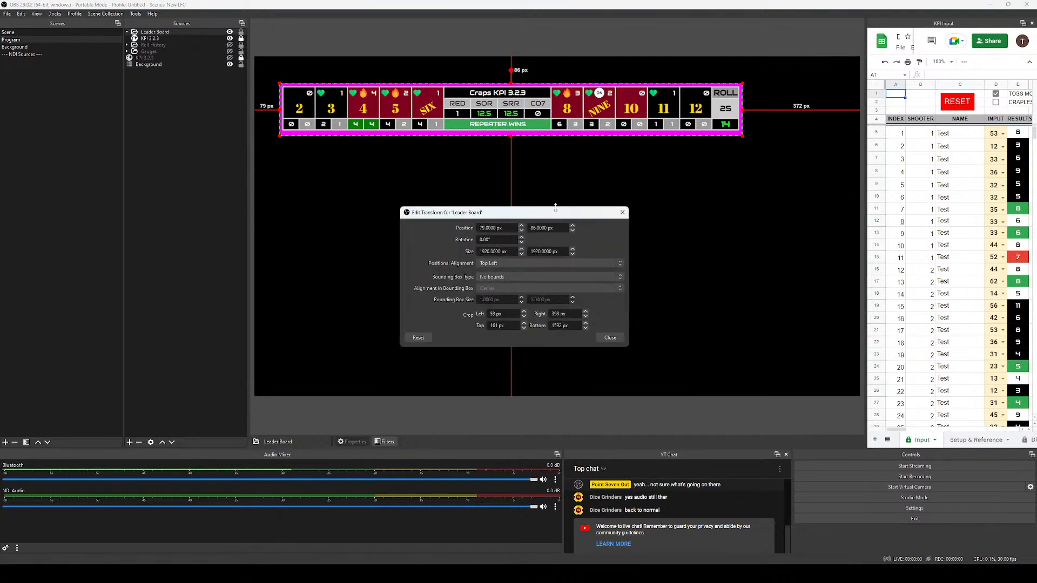
drag(615, 209, 500, 178)
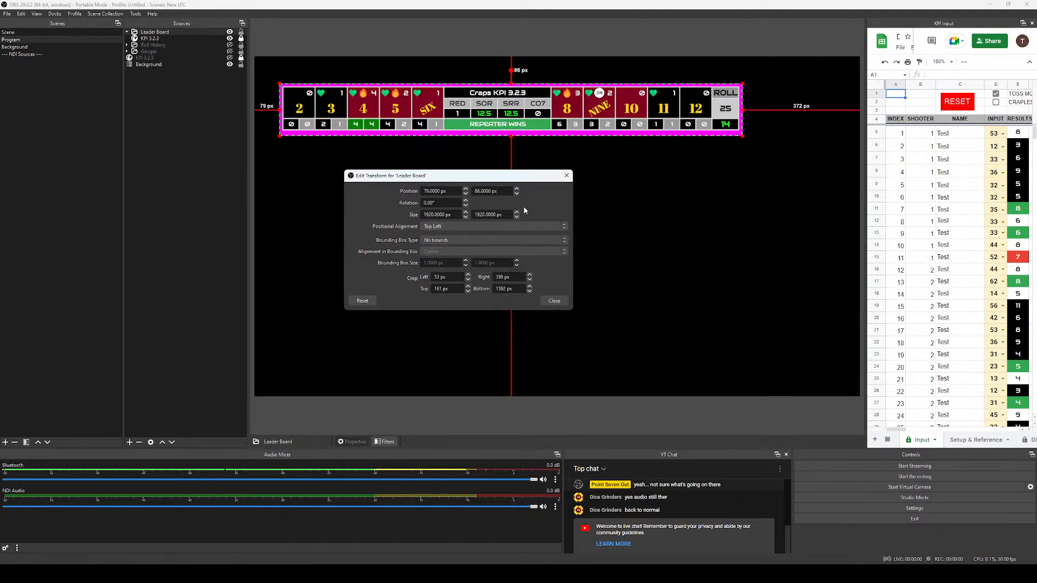
View the preview in a fullscreen projector on the first monitor and close the projector.
right_click(613, 207)
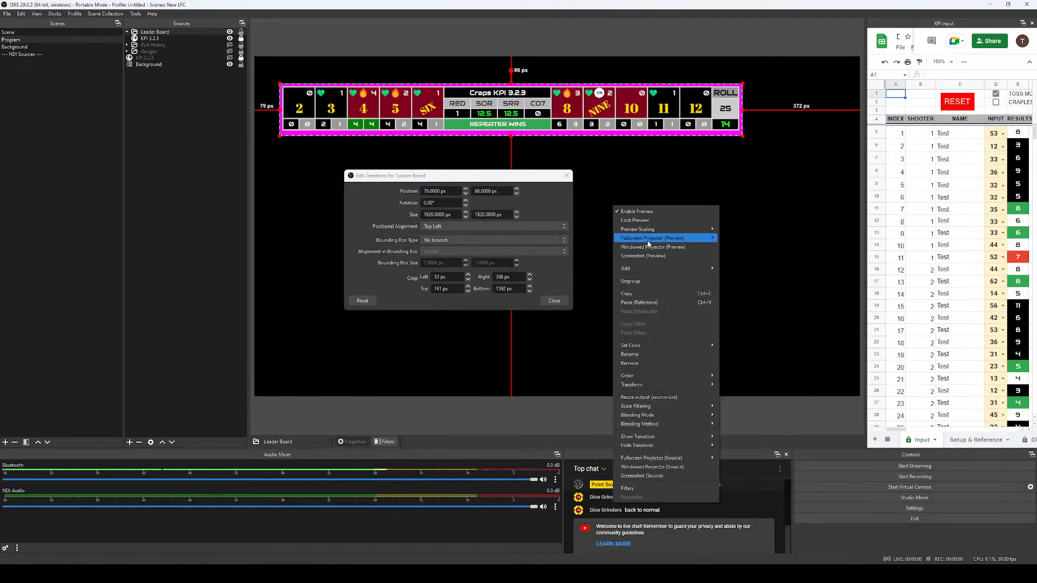
mouse_move(648, 243)
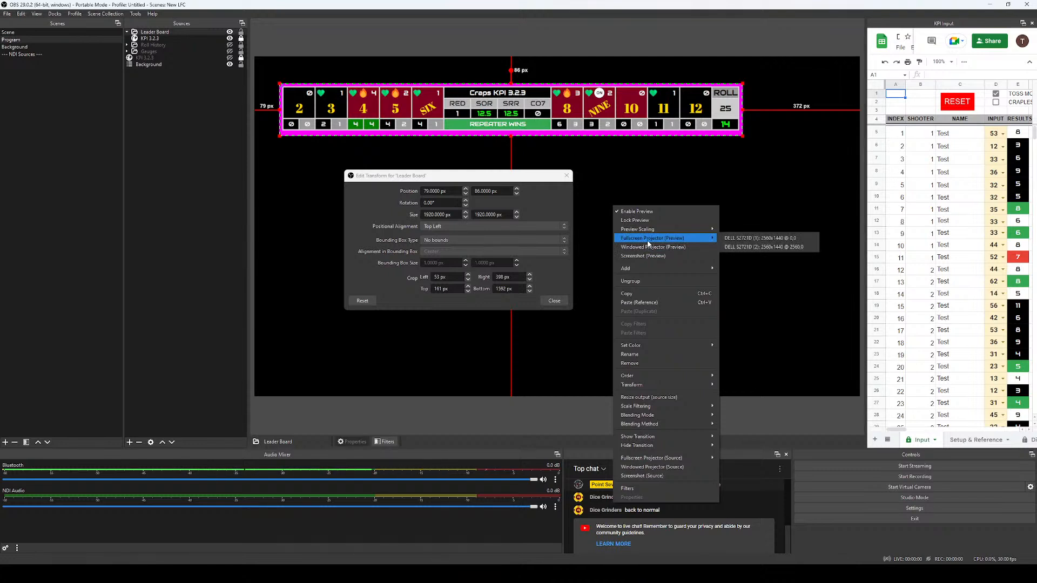
click(741, 240)
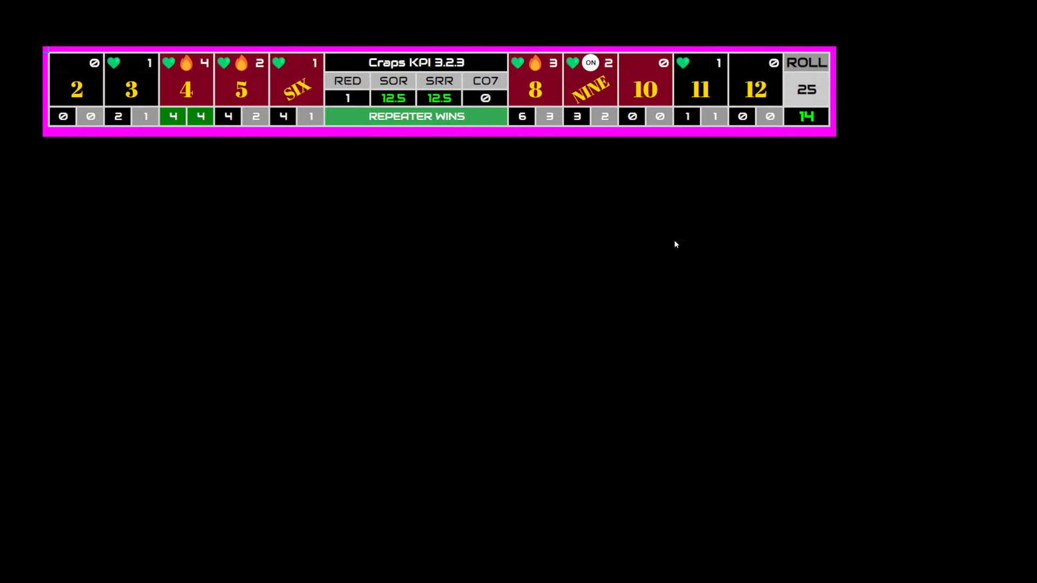
key(Escape)
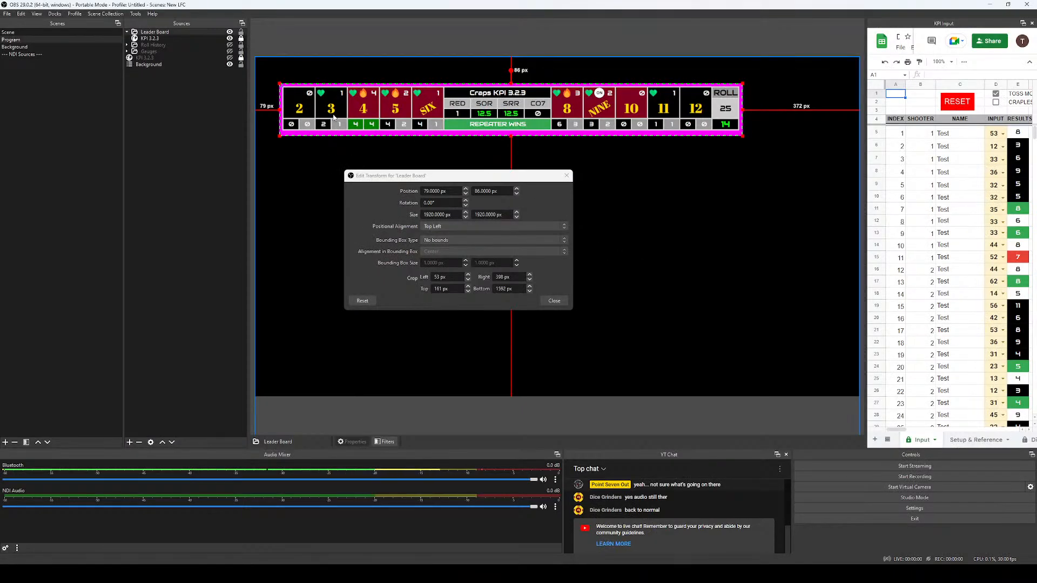
Open a fullscreen projector of the preview on the second monitor, keeping the Leader Board transform settings open.
drag(504, 178, 527, 170)
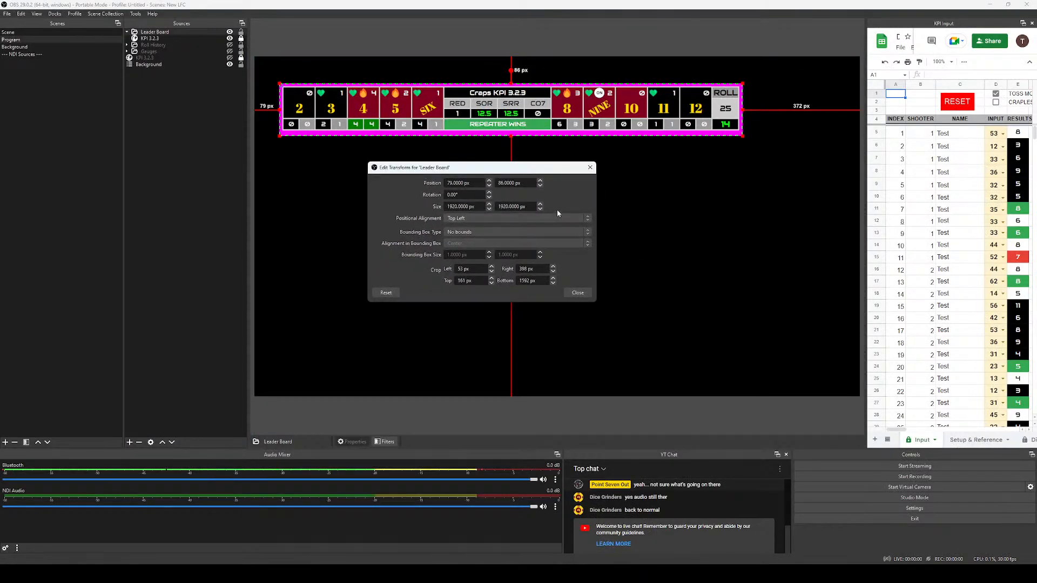
right_click(640, 182)
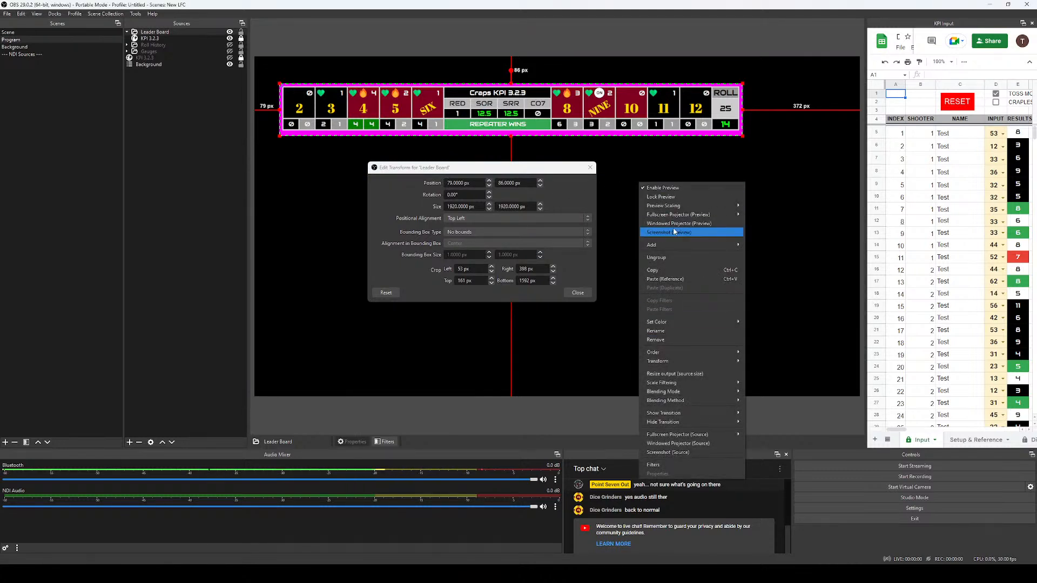
mouse_move(702, 214)
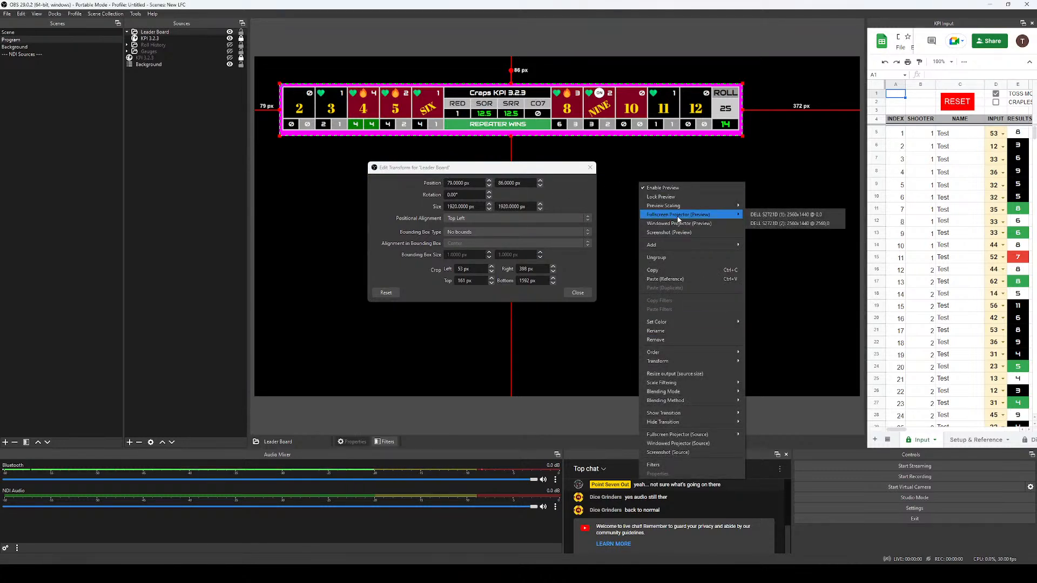
click(789, 223)
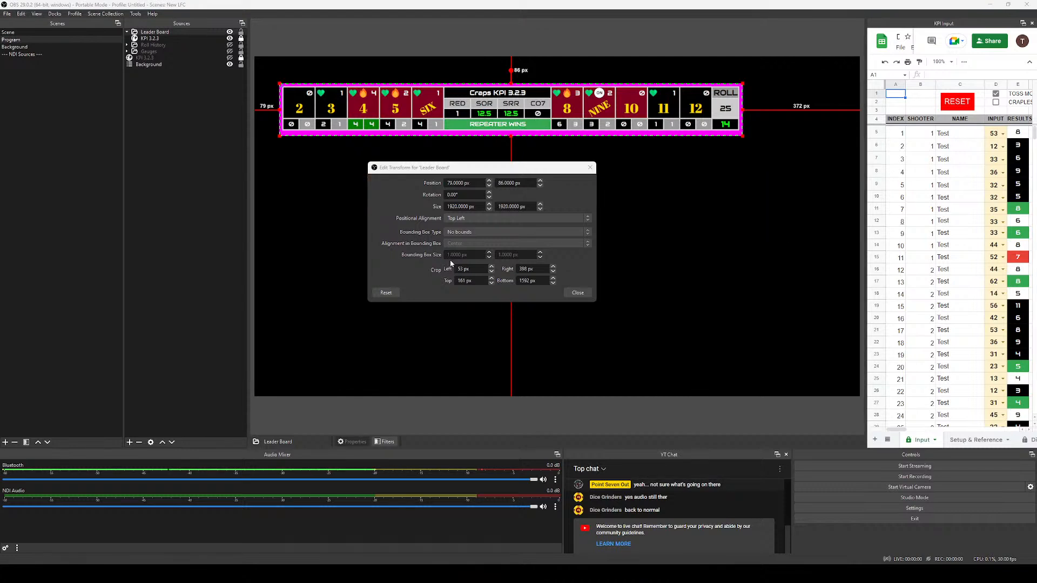
Raise the Leader Board group's left crop to 63 px to remove the magenta margin on that side.
click(472, 271)
key(Up)
key(Up)
key(Up)
key(Up)
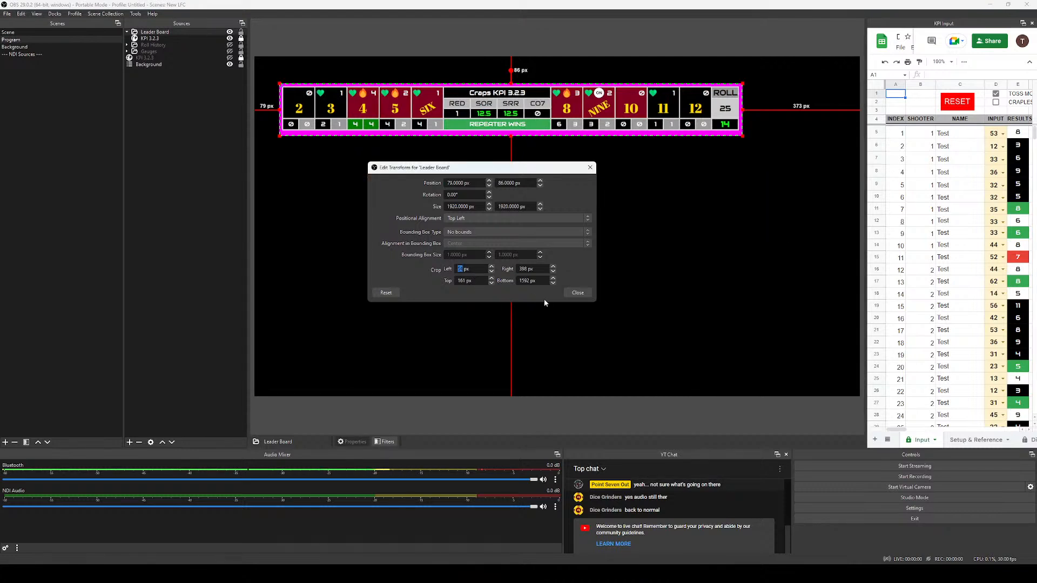
key(Up)
key(Up)
key(Up)
key(Up)
key(Up)
key(Up)
key(Up)
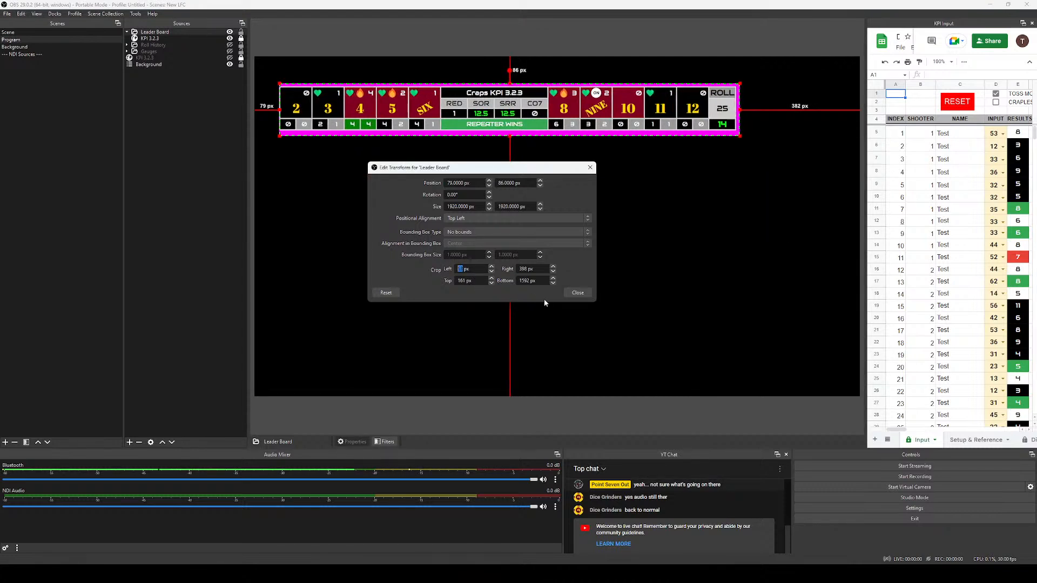
Raise the Leader Board group's right crop to 408 px to remove the magenta margin on that side.
key(Tab)
key(Up)
key(Up)
key(Up)
key(Up)
key(Up)
key(Up)
key(Up)
key(Up)
key(Up)
key(Up)
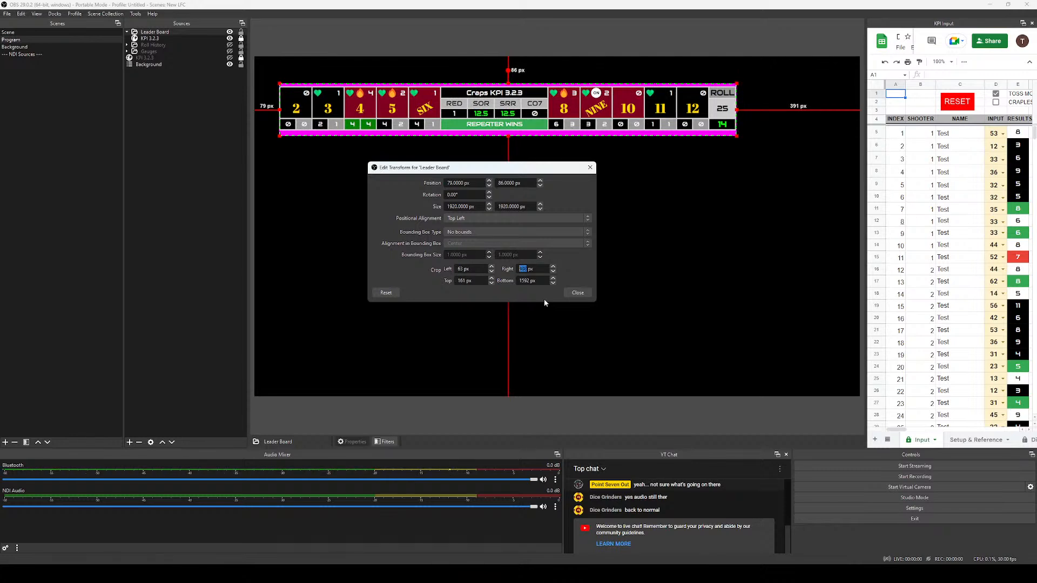
key(Up)
Raise the Leader Board group's top crop to 171 px to remove the magenta margin above the strip.
key(Tab)
key(Up)
key(Up)
key(Up)
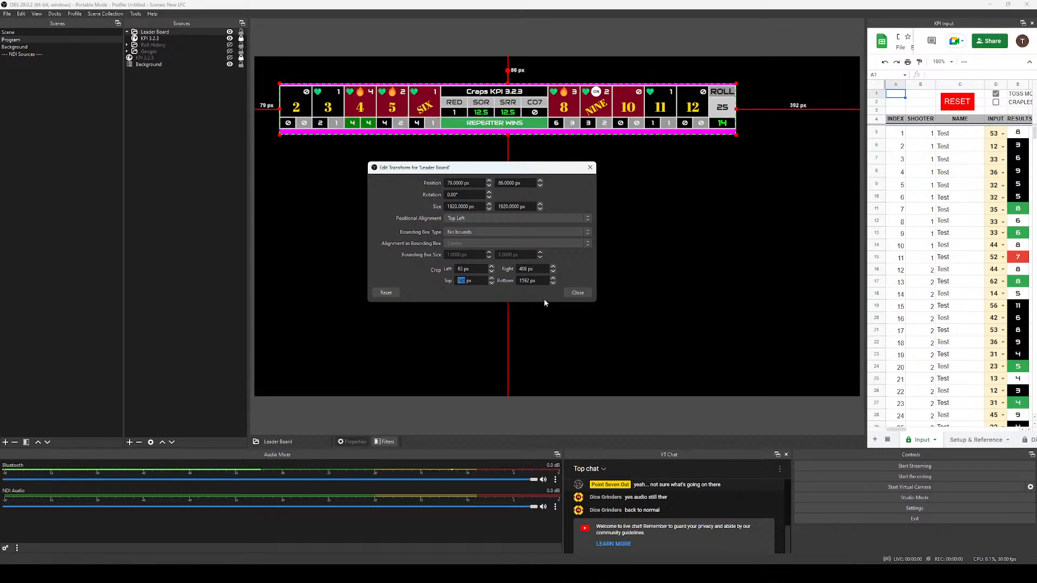
key(Up)
key(Up)
key(Up)
key(Up)
key(Up)
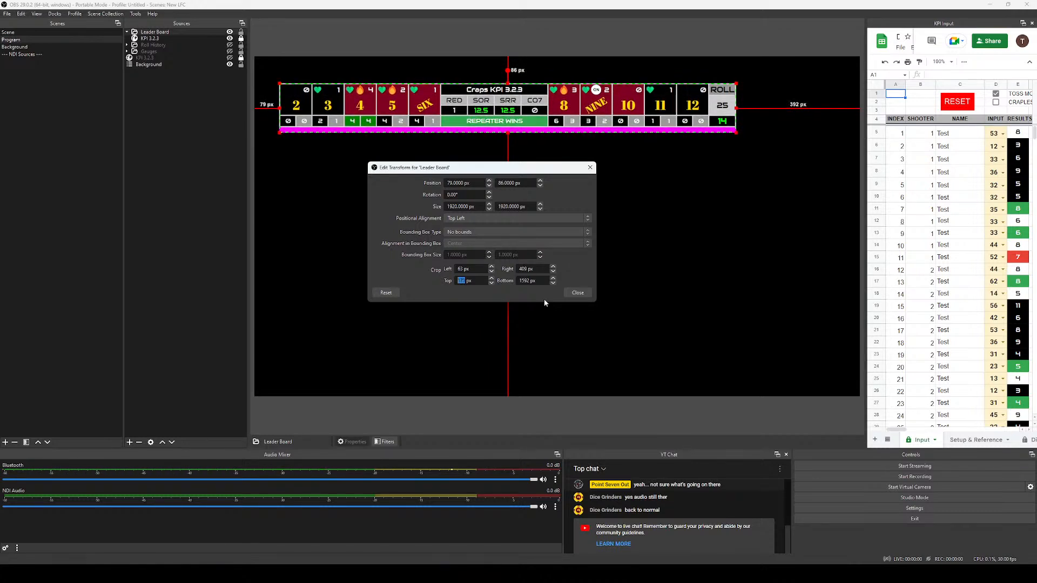
Raise the Leader Board group's bottom crop to 1610 px and close the transform settings.
key(Tab)
key(Up)
key(Up)
key(Up)
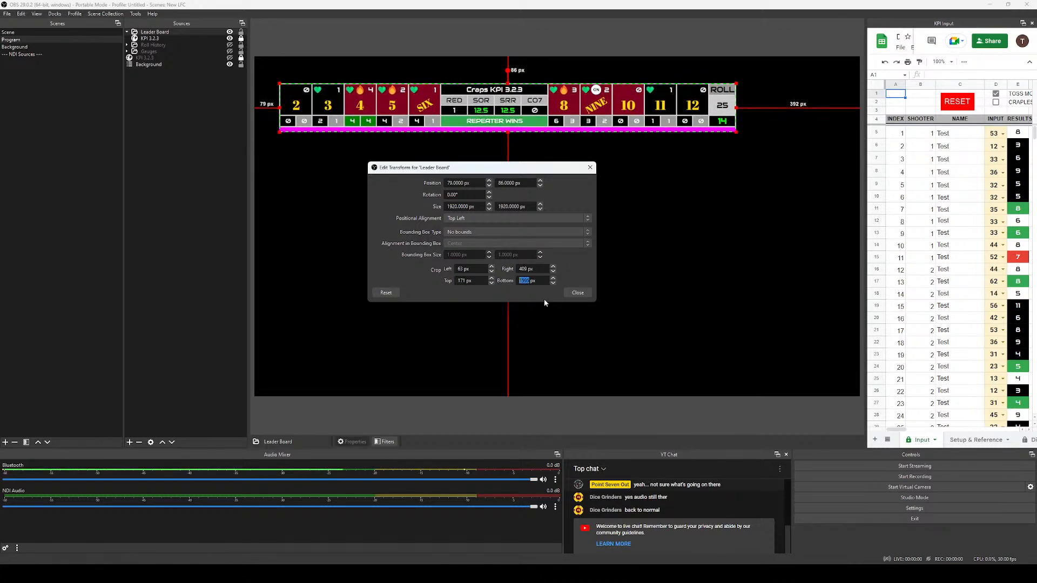
key(Up)
key(Up)
key(Up)
key(Up)
key(Up)
key(Up)
key(Up)
key(Up)
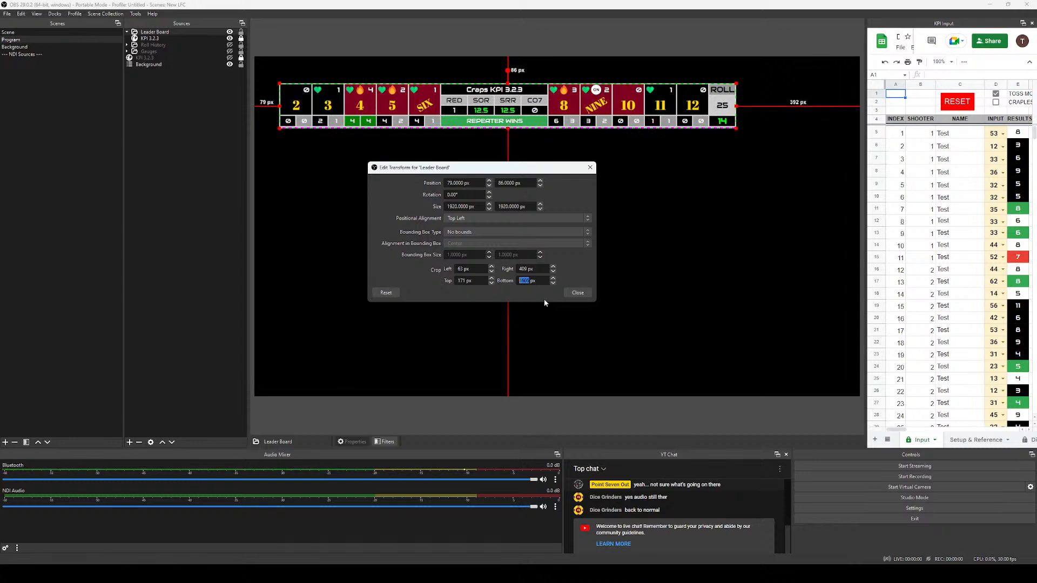
key(Up)
key(Up)
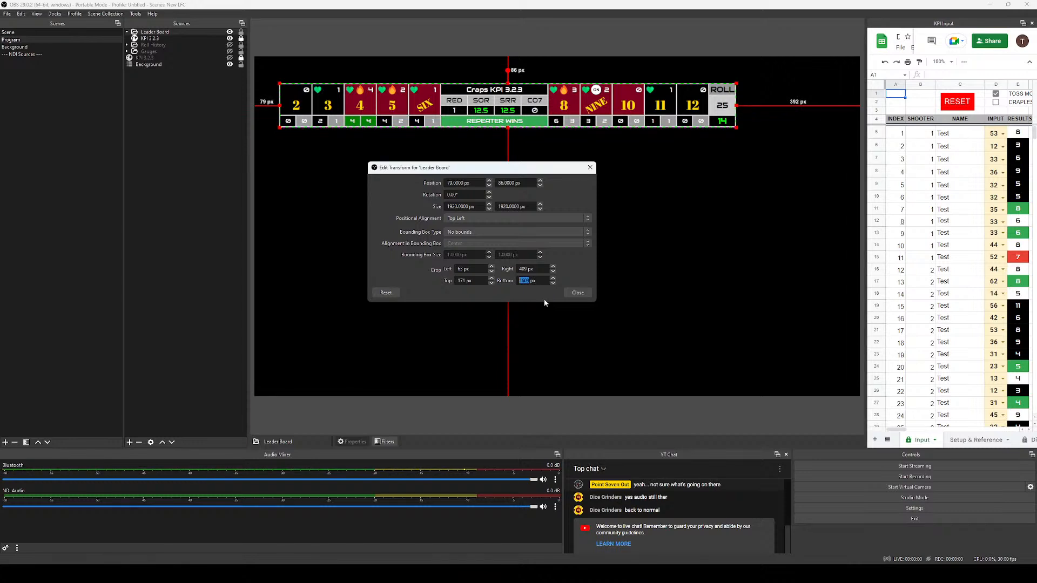
key(Up)
key(Tab)
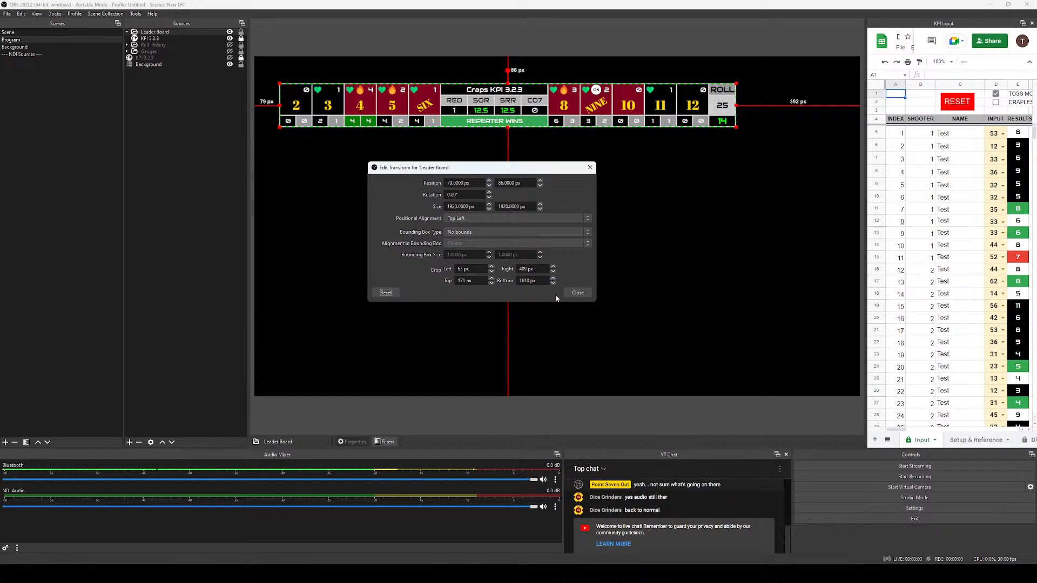
click(576, 292)
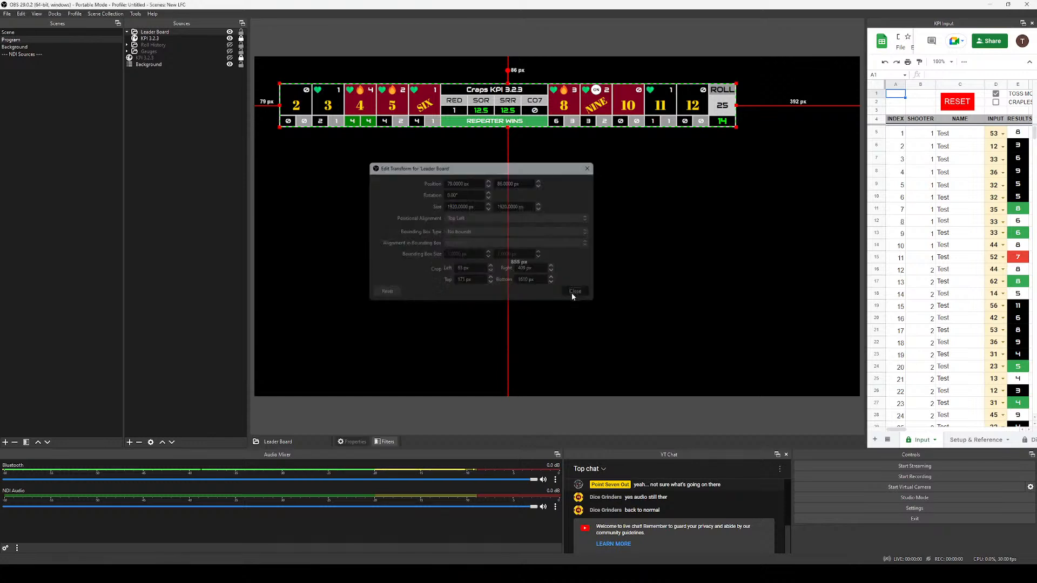
click(301, 169)
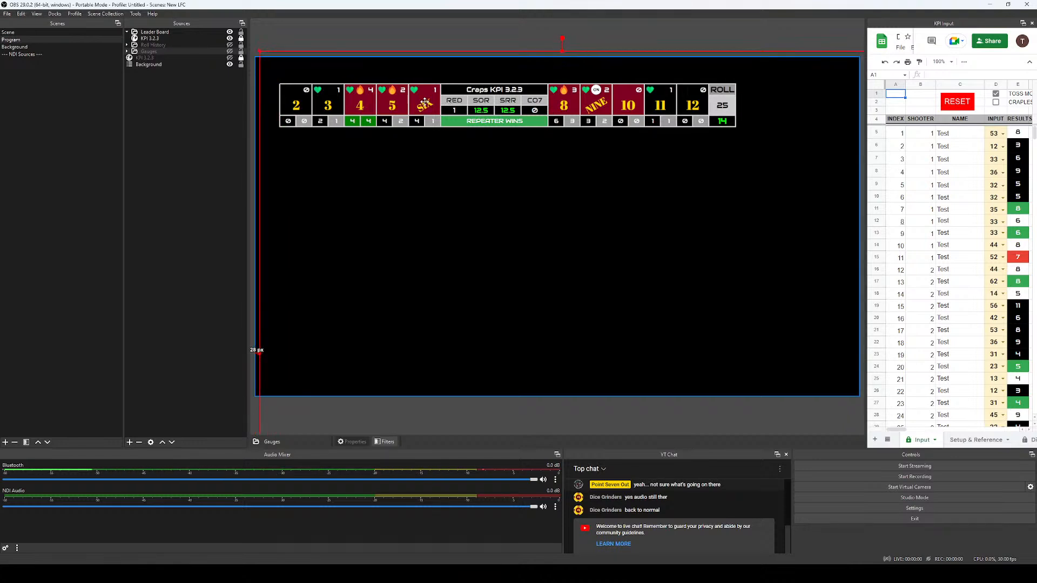
drag(426, 103, 509, 262)
key(ctrl+z)
Snap the Leader Board strip to the canvas's upper edge, about 111 px from the left edge, and enlarge it to about 246 px from the right edge.
click(489, 111)
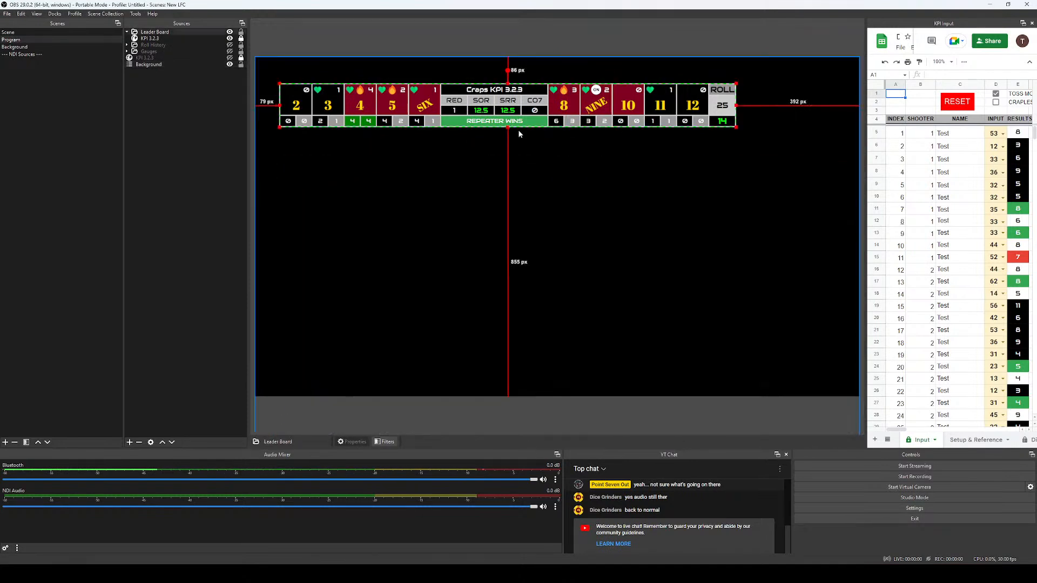
drag(471, 110, 488, 87)
drag(351, 89, 344, 85)
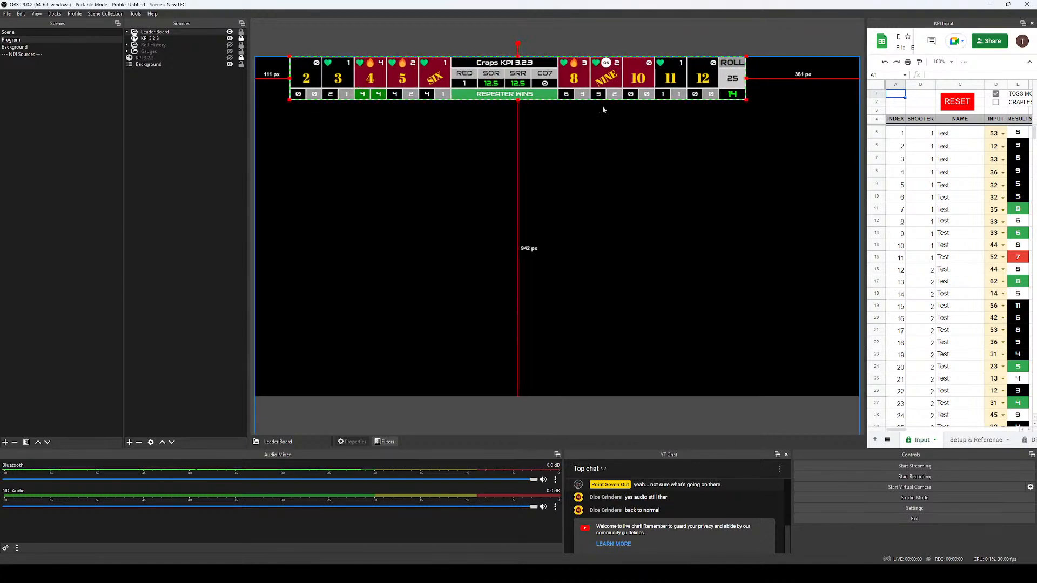
mouse_move(745, 101)
mouse_down()
mouse_move(750, 121)
mouse_move(745, 104)
mouse_up()
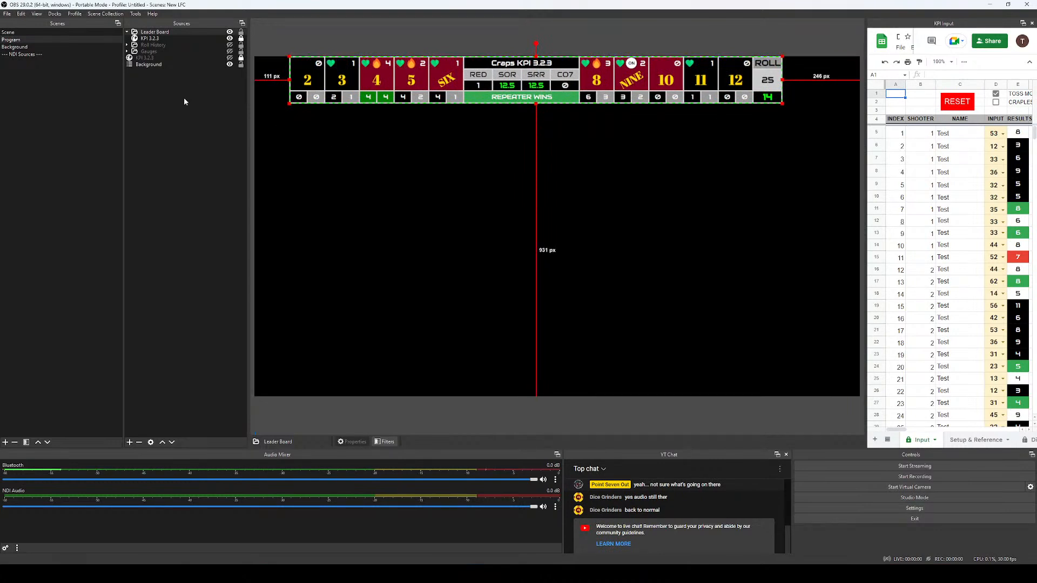
Show the Roll History group and move it to about 95 px from the canvas's left edge and 189 px from its upper edge.
click(155, 45)
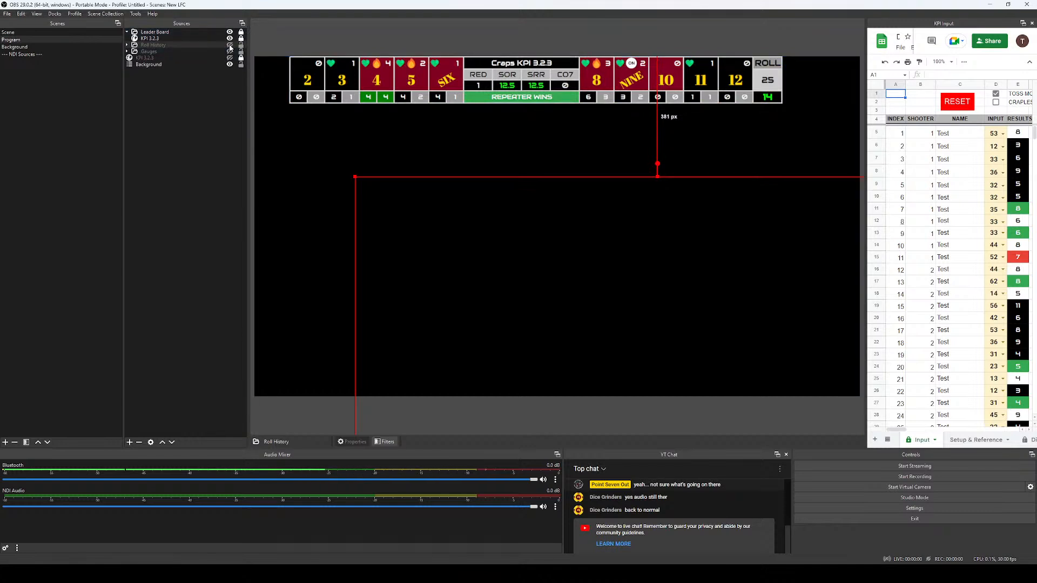
click(230, 46)
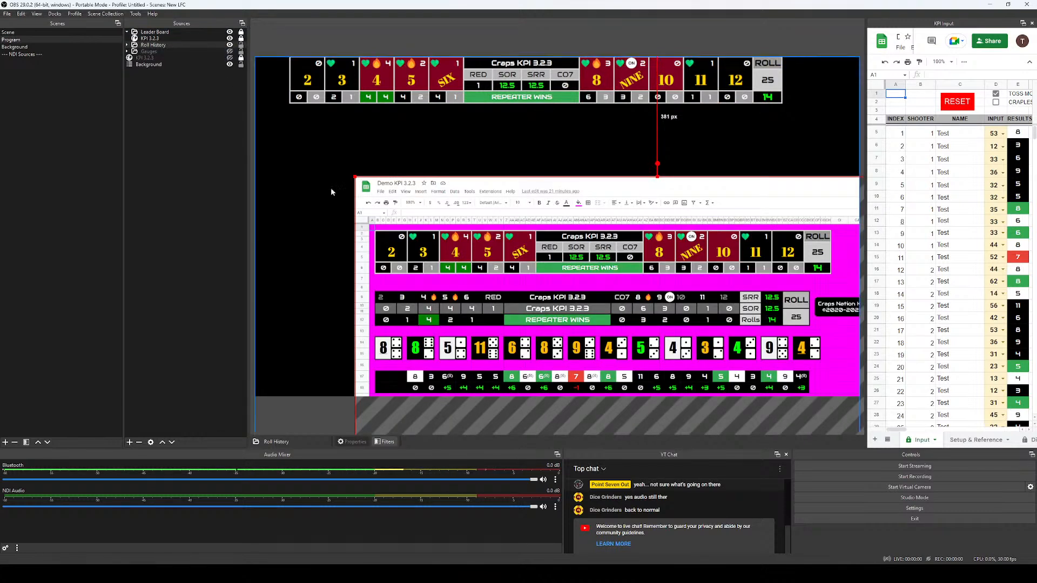
drag(549, 282, 462, 240)
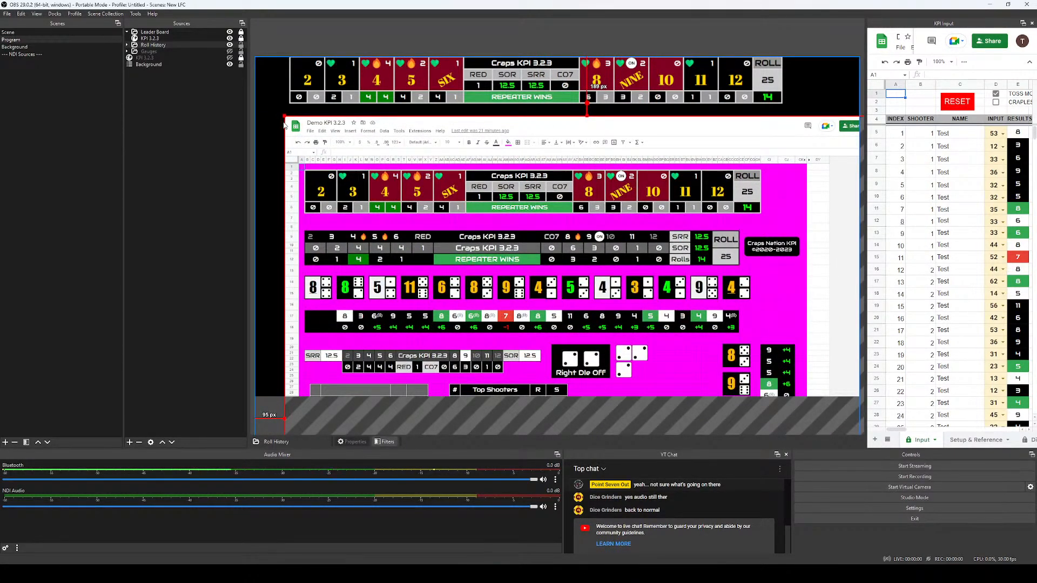
Crop the Roll History group roughly to the vertical dice column and place it about 1196 px from the canvas's left edge and 179 px from the top.
drag(282, 115, 712, 336)
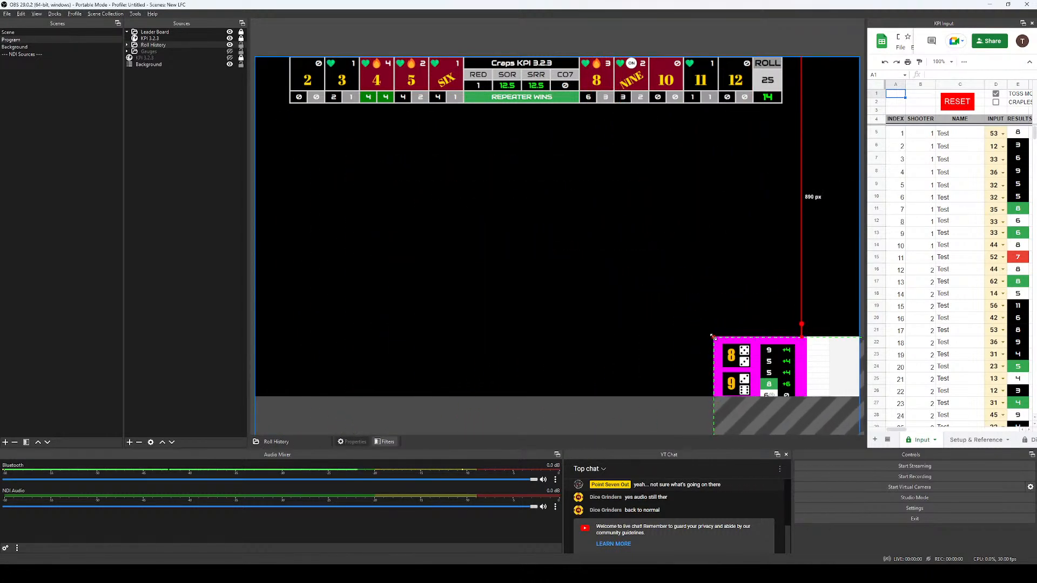
drag(757, 366, 523, 261)
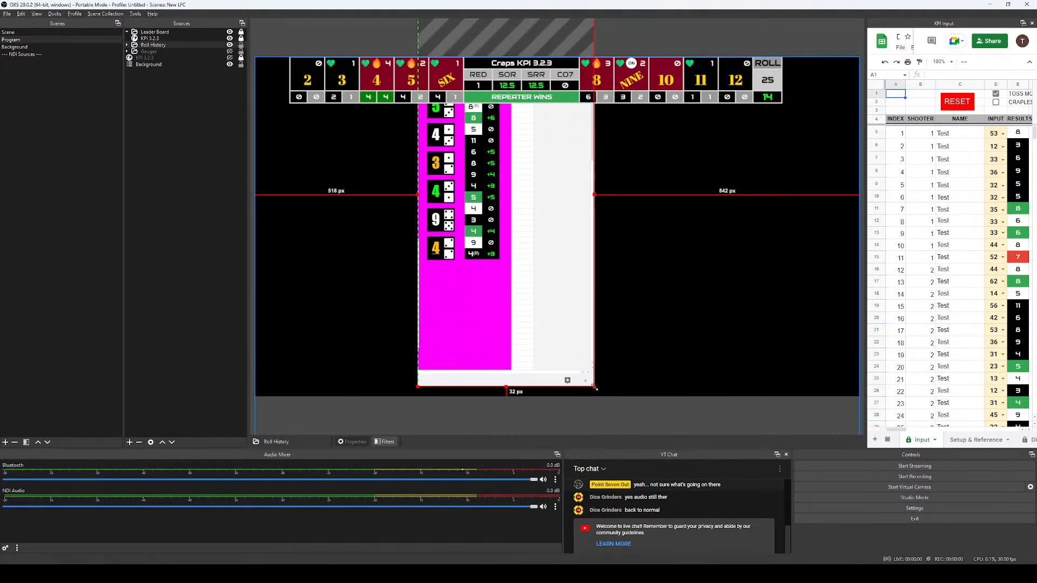
drag(594, 388, 458, 263)
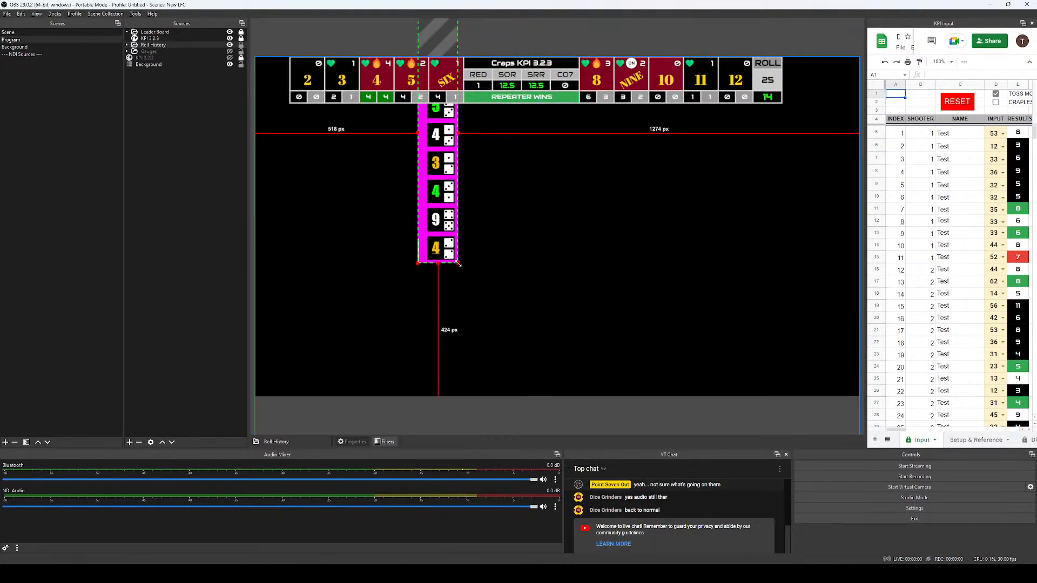
drag(440, 205, 655, 315)
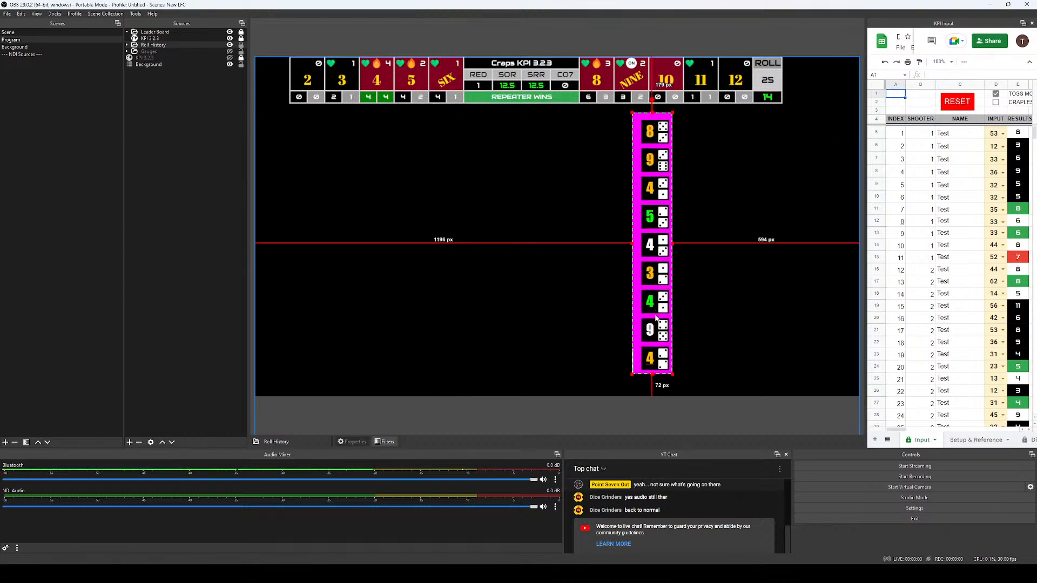
Raise the Roll History group's left crop to 1389 px in its transform settings.
right_click(650, 275)
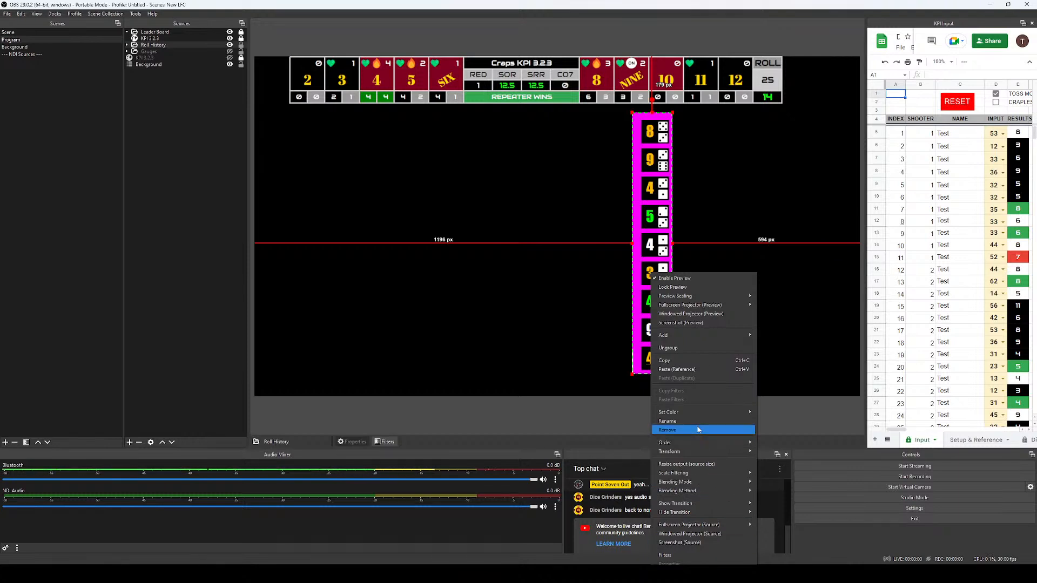
mouse_move(692, 451)
click(789, 454)
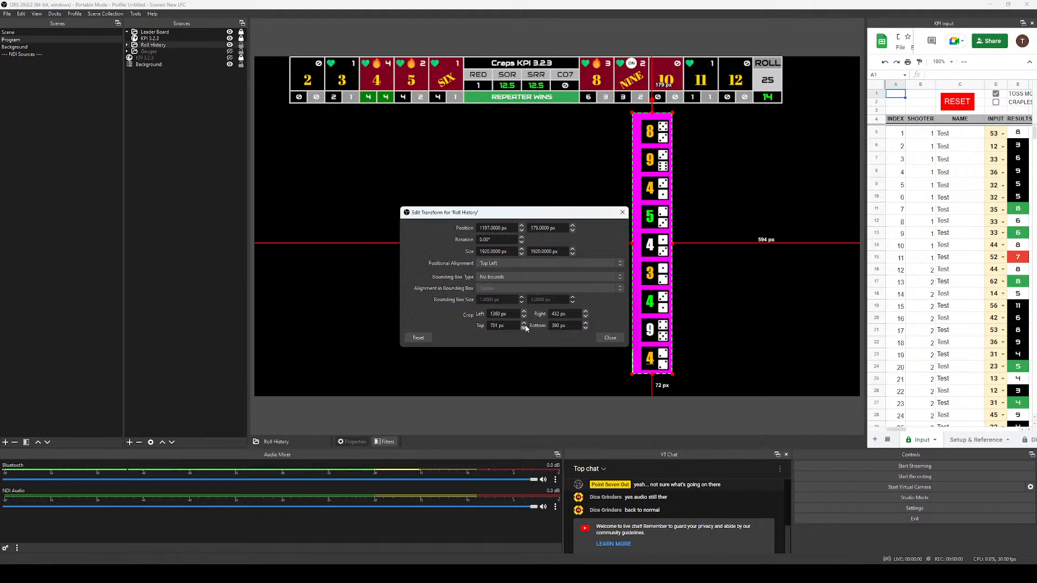
key(Up)
key(Up)
key(Up)
key(Up)
key(Up)
key(Up)
key(Up)
key(Up)
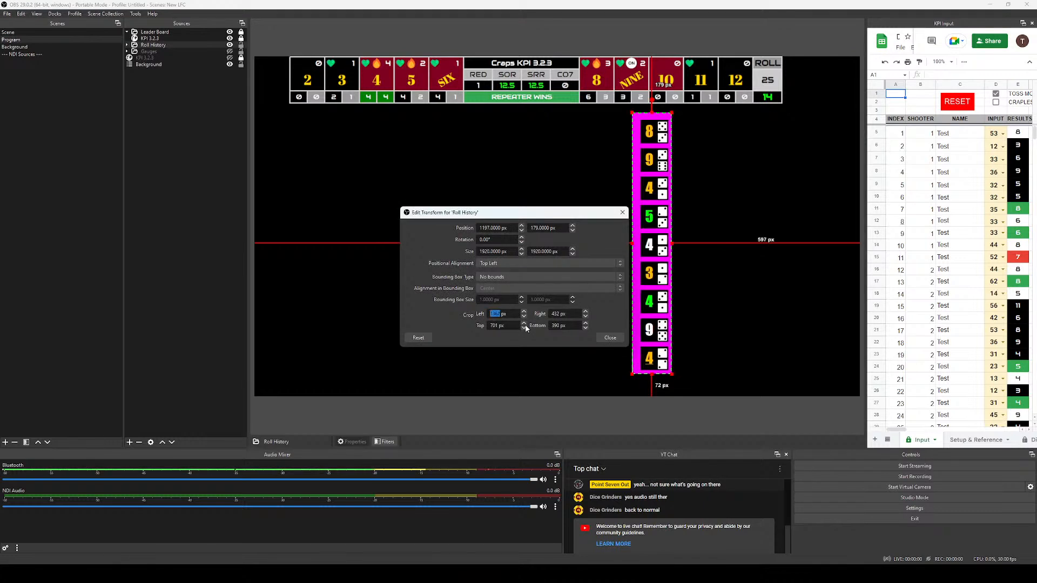
key(Up)
key(Up)
key(Up)
key(Up)
key(Up)
key(Up)
key(Up)
key(Up)
key(Up)
key(Up)
key(Up)
key(Up)
key(Up)
key(Up)
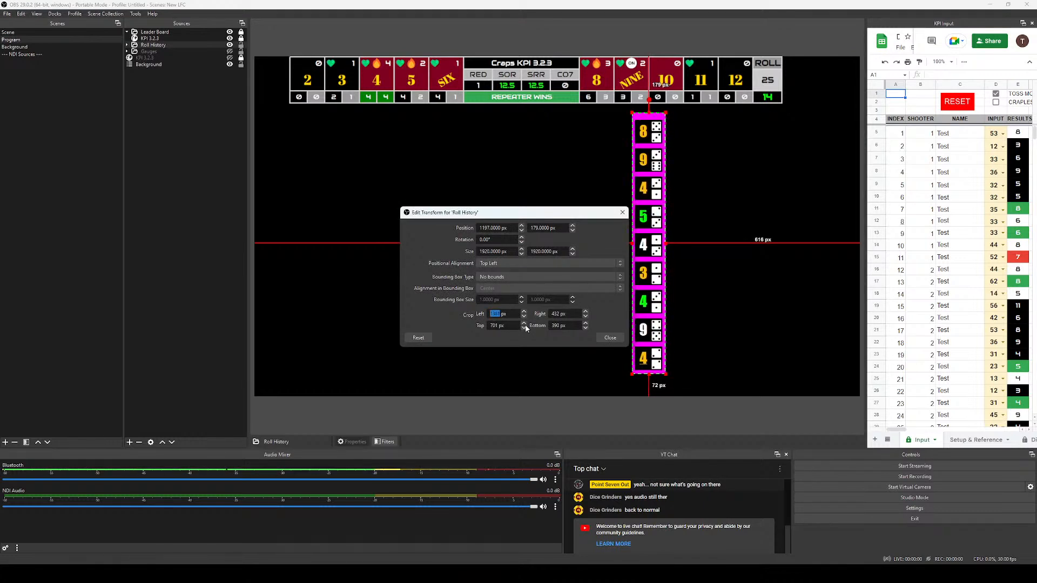
key(Up)
key(Up)
key(Up)
key(Up)
key(Up)
key(Up)
key(Up)
key(Up)
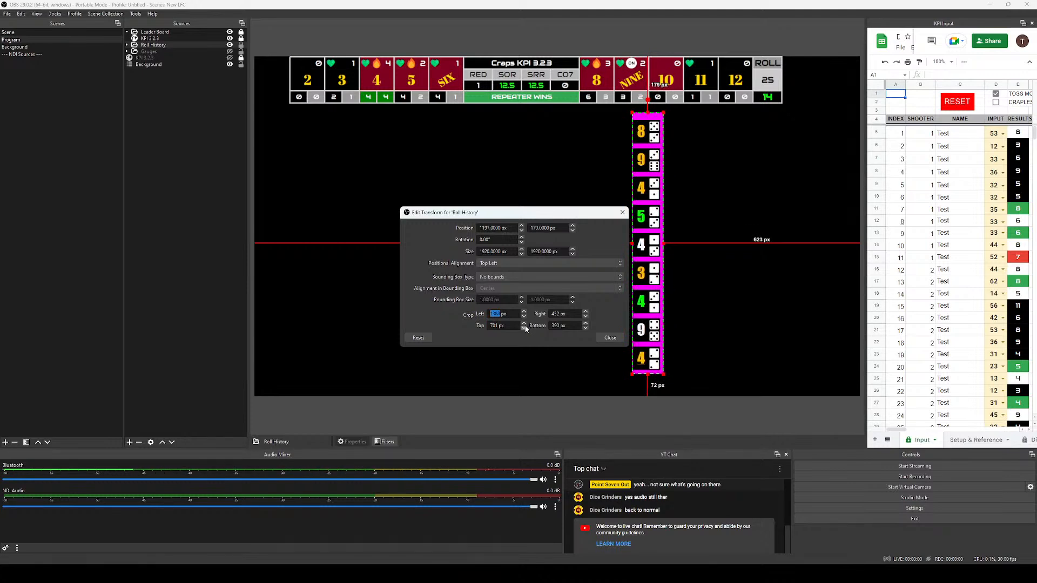
Raise the Roll History group's right crop to 443 px.
key(Tab)
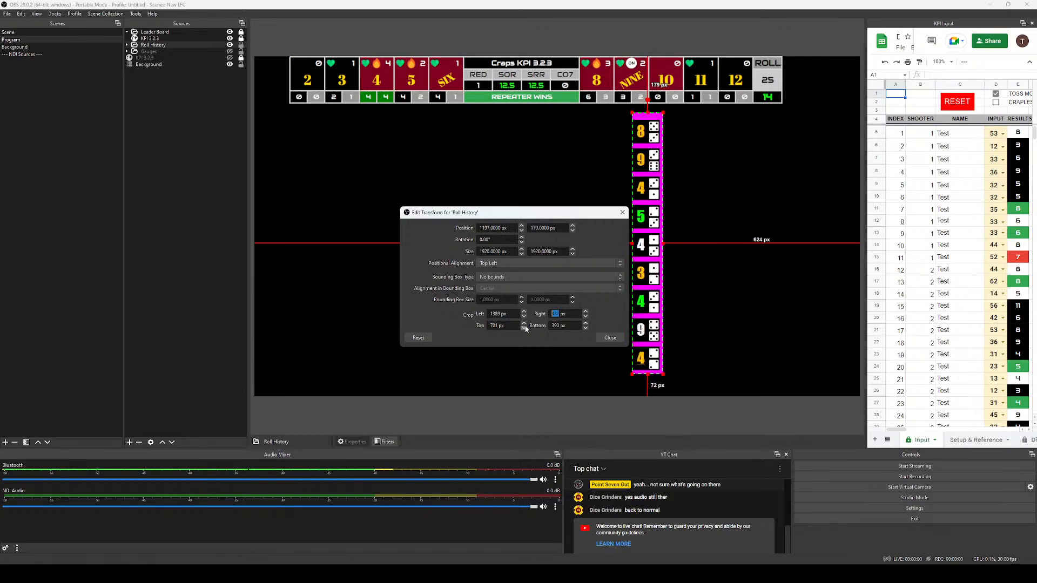
key(Up)
key(Up)
key(Up)
key(Up)
key(Up)
key(Up)
key(Up)
key(Up)
key(Up)
key(Up)
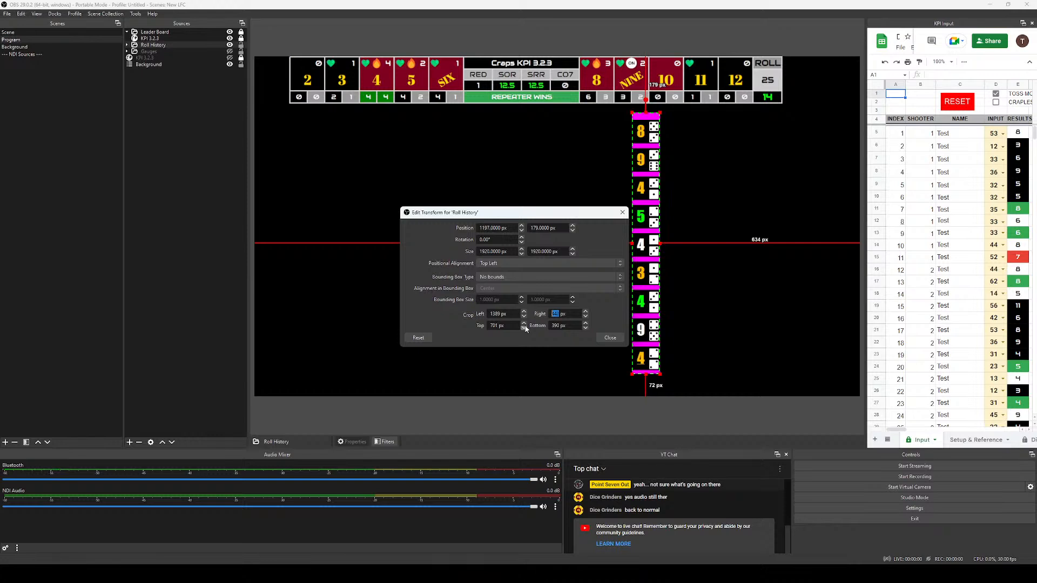
Raise the Roll History group's top crop to 724 px to remove the magenta margin above the first roll.
scroll(525, 327, up, 13)
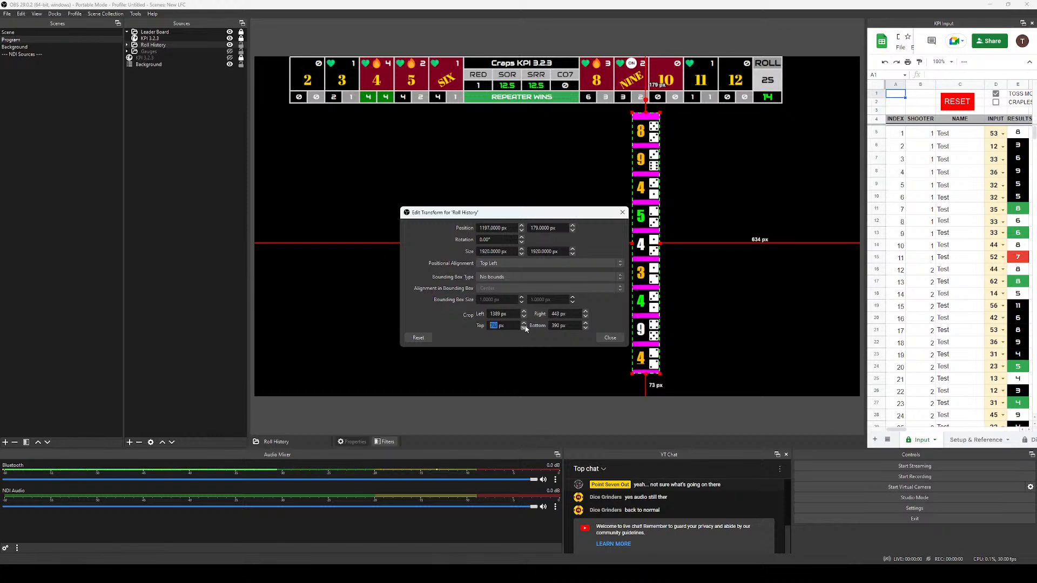
scroll(525, 327, up, 10)
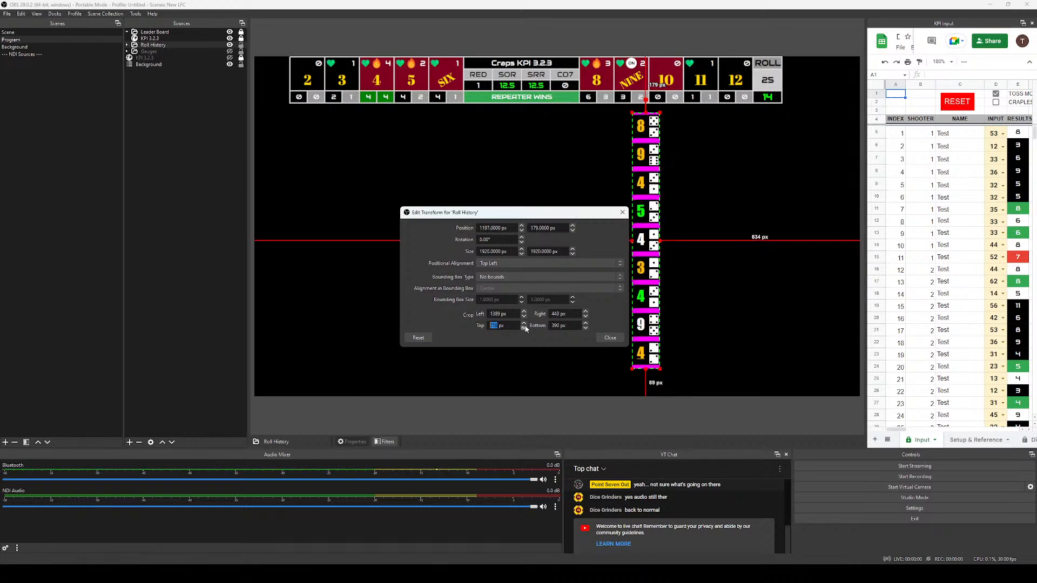
scroll(525, 327, up, 9)
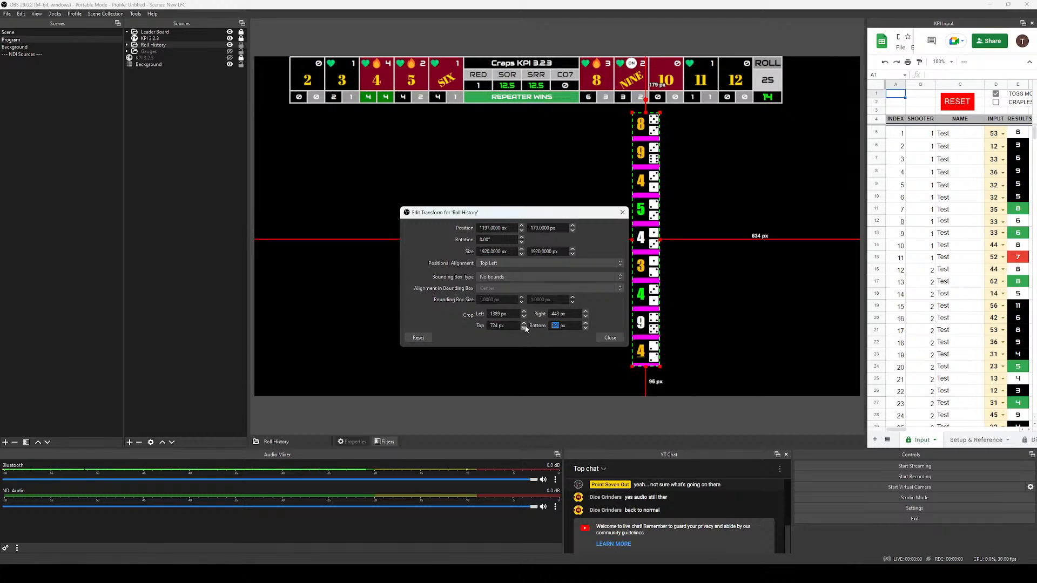
Raise the Roll History group's bottom crop to 401 px and close the transform settings.
key(Tab)
key(Up)
key(Up)
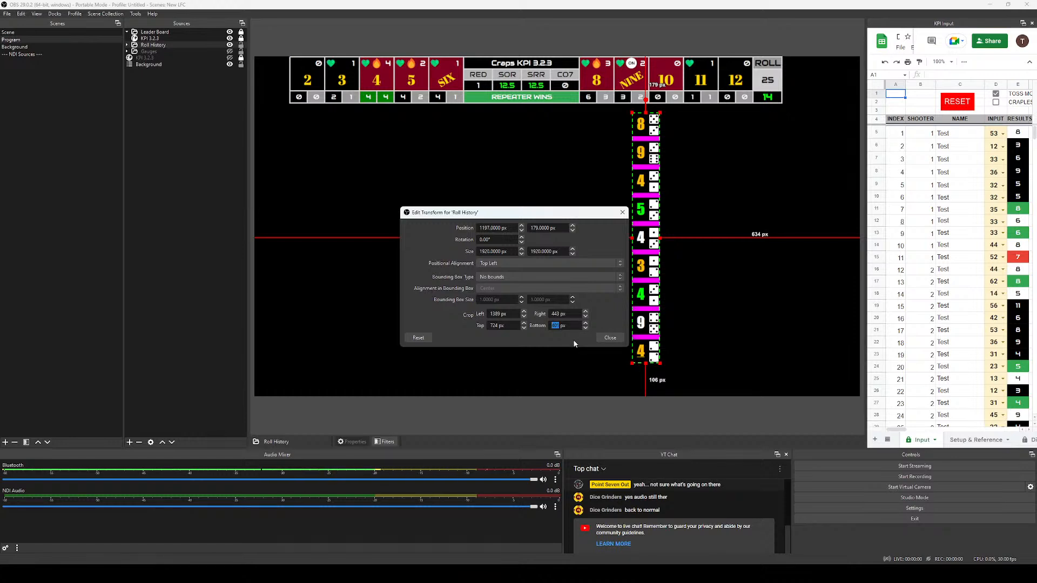
click(610, 339)
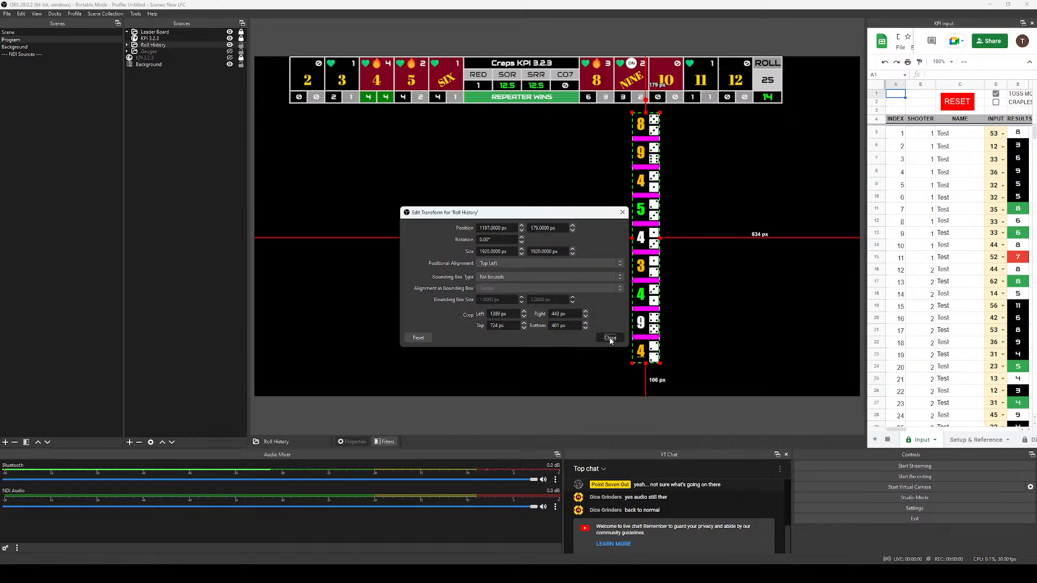
Add a Chroma Key effect filter with the default name to the Roll History group.
right_click(646, 265)
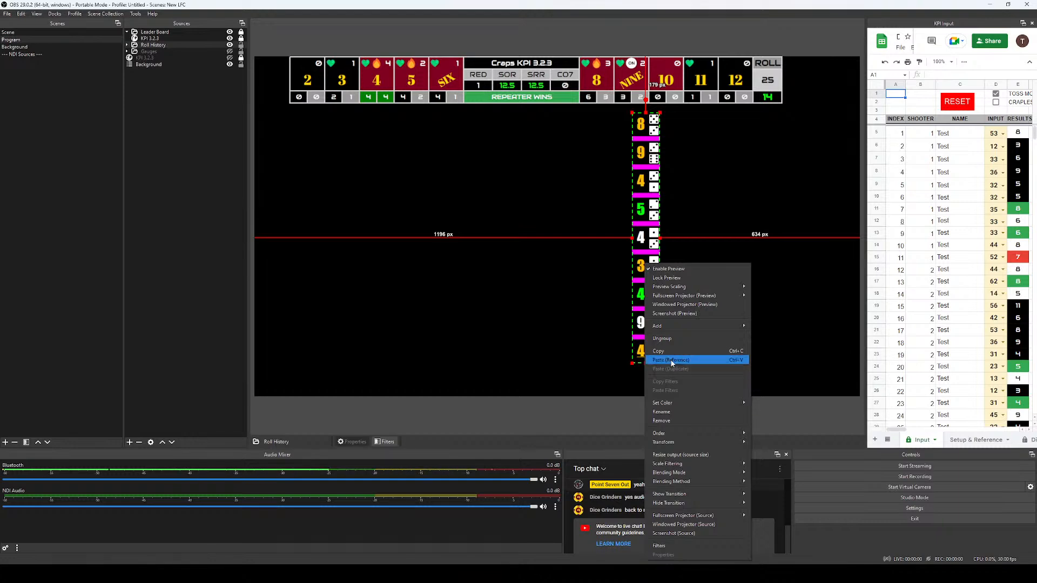
click(671, 550)
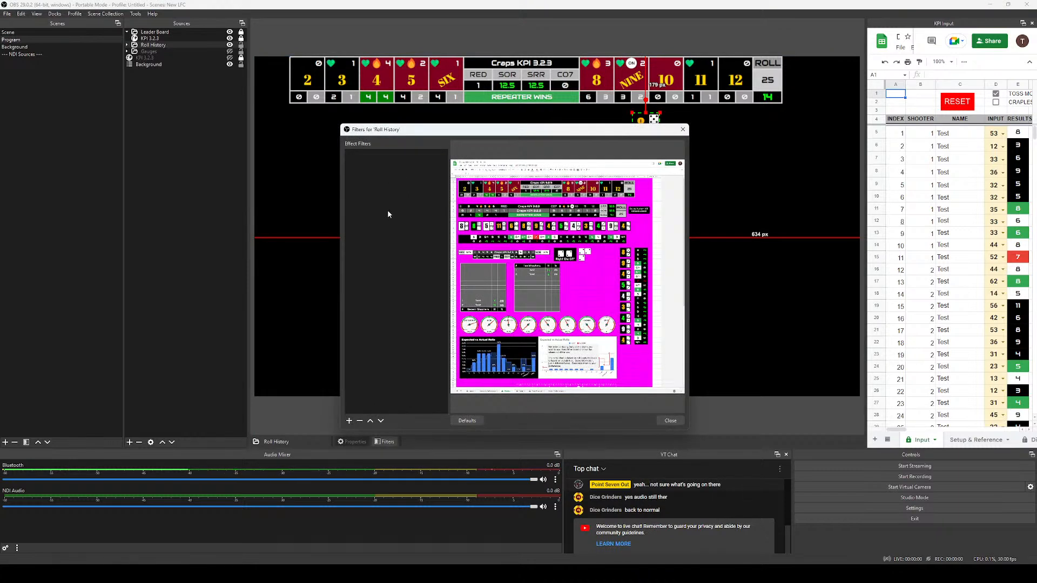
click(348, 420)
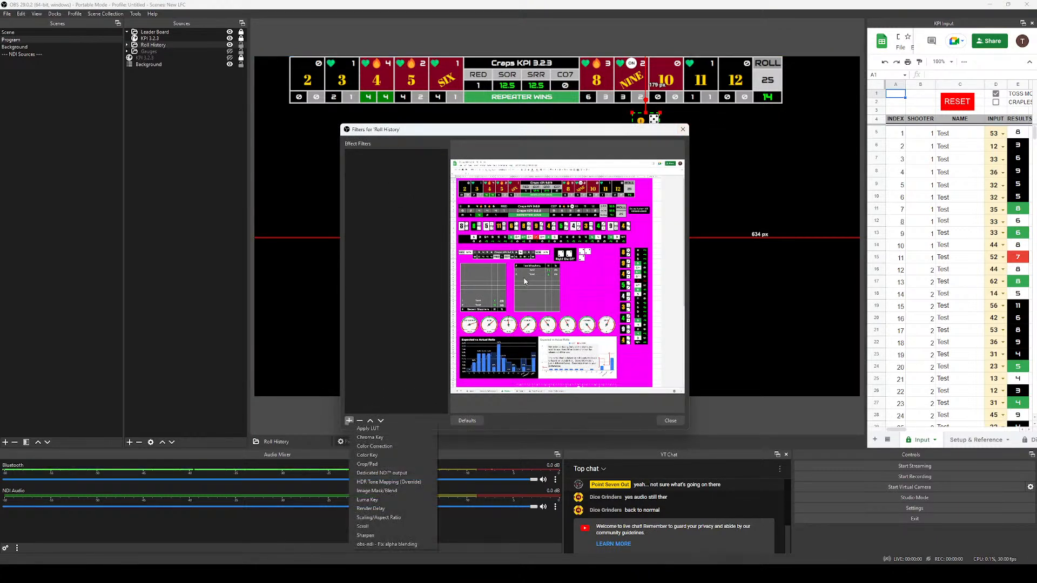
click(371, 437)
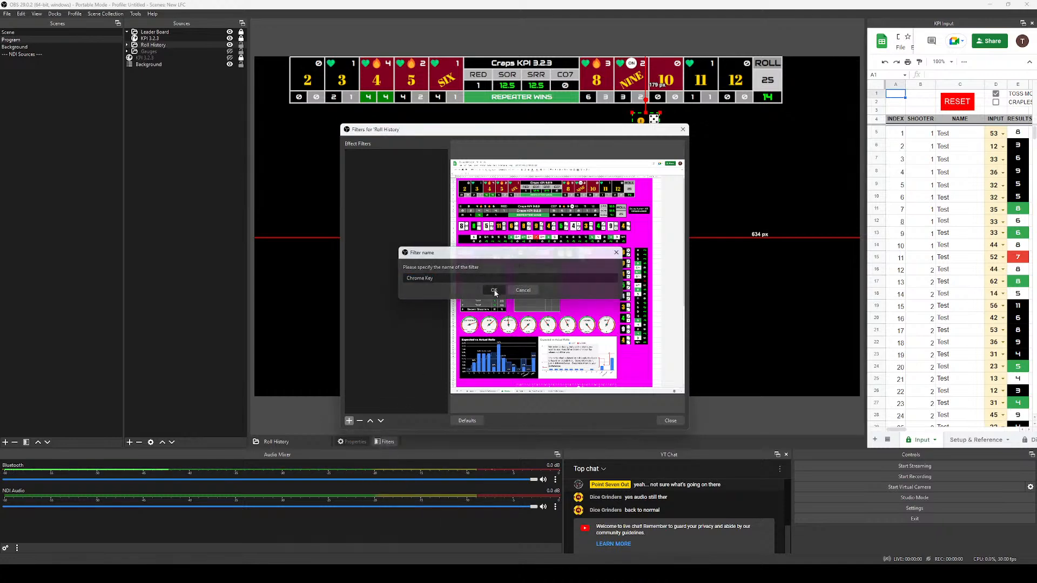
click(493, 290)
Set the Chroma Key filter's key color type to Magenta and its similarity to 200, and close the filters.
drag(525, 134, 449, 113)
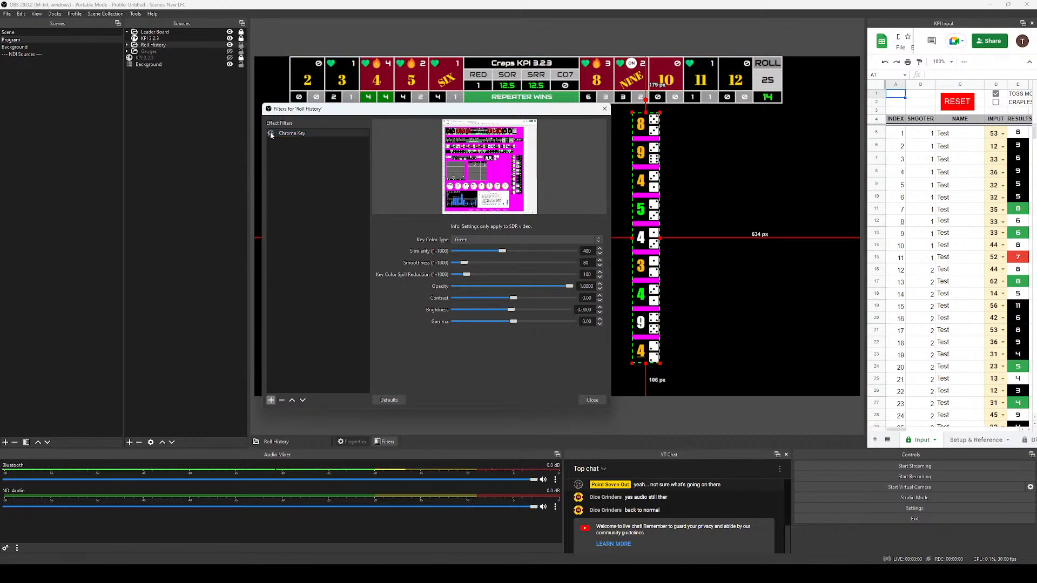
click(470, 240)
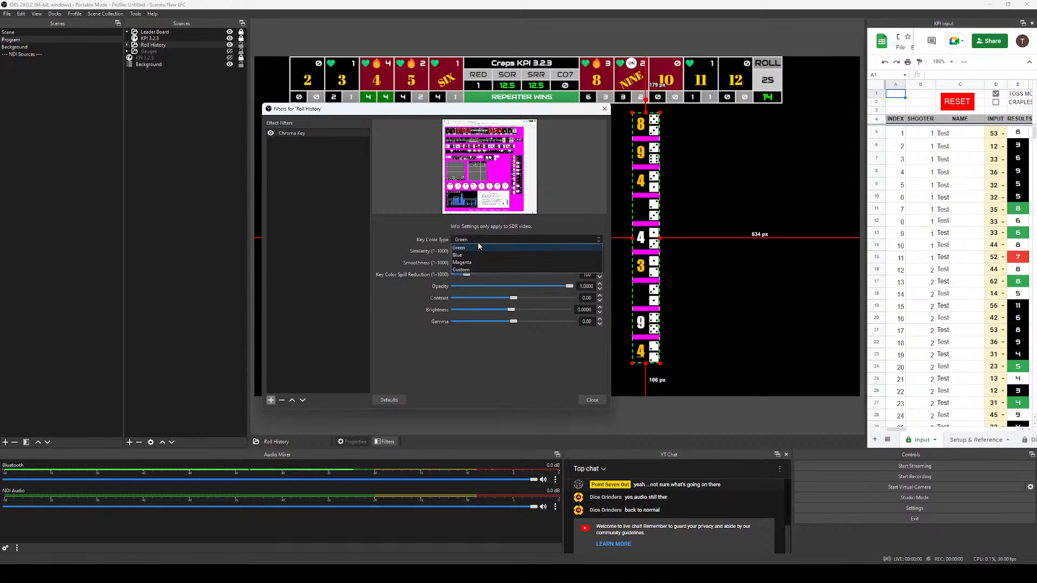
click(470, 264)
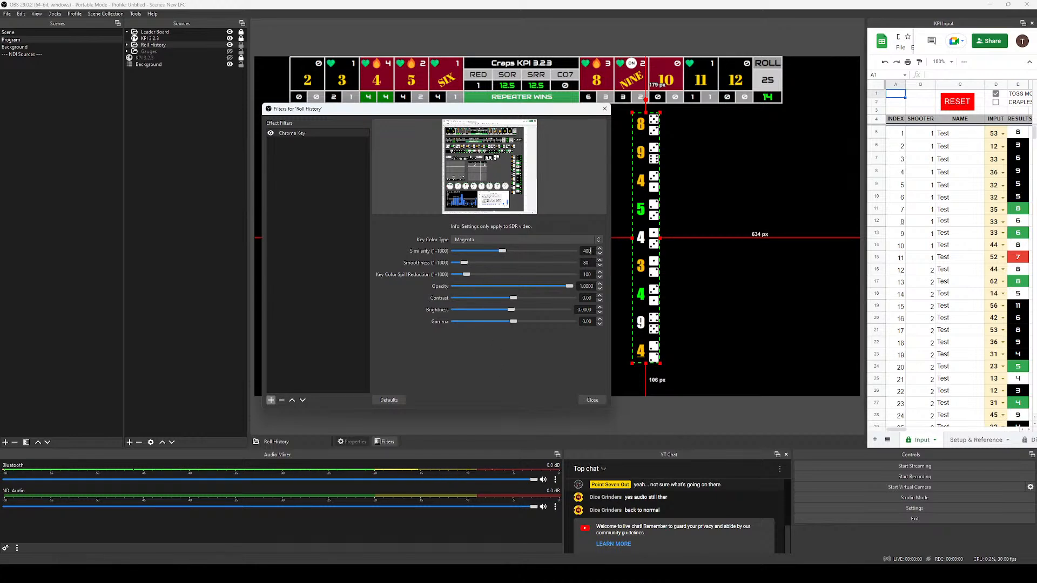
double_click(587, 252)
text(200)
click(592, 400)
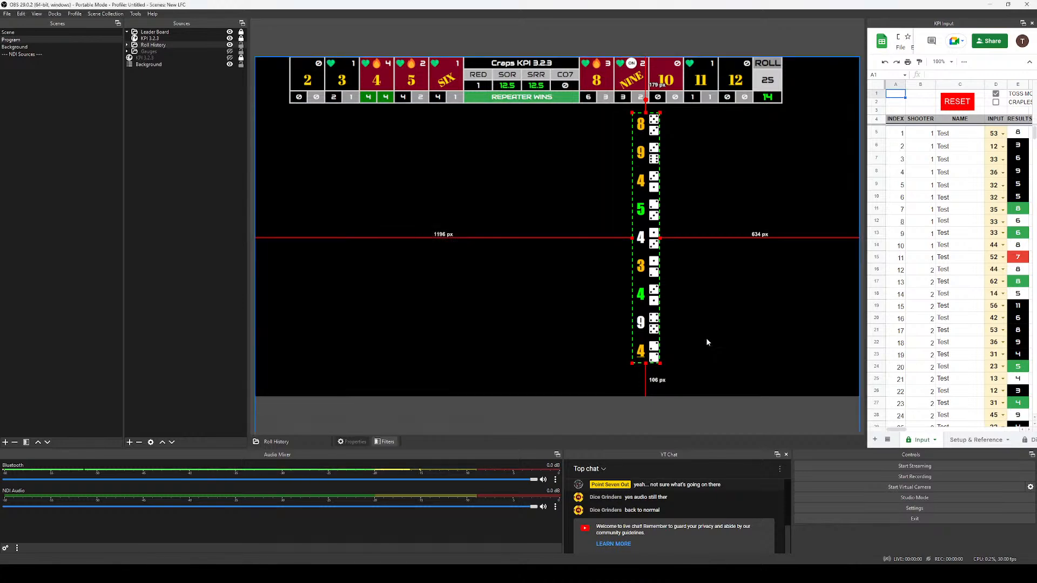
Snap the Roll History column to the canvas's right edge, about 157 px below the upper edge, and deselect it.
drag(643, 286, 839, 275)
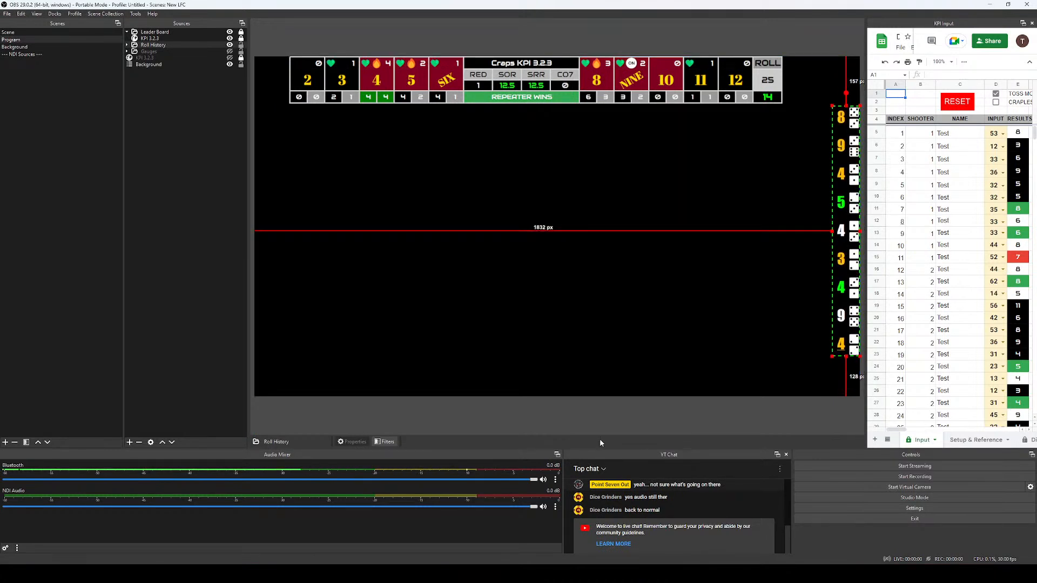
click(588, 414)
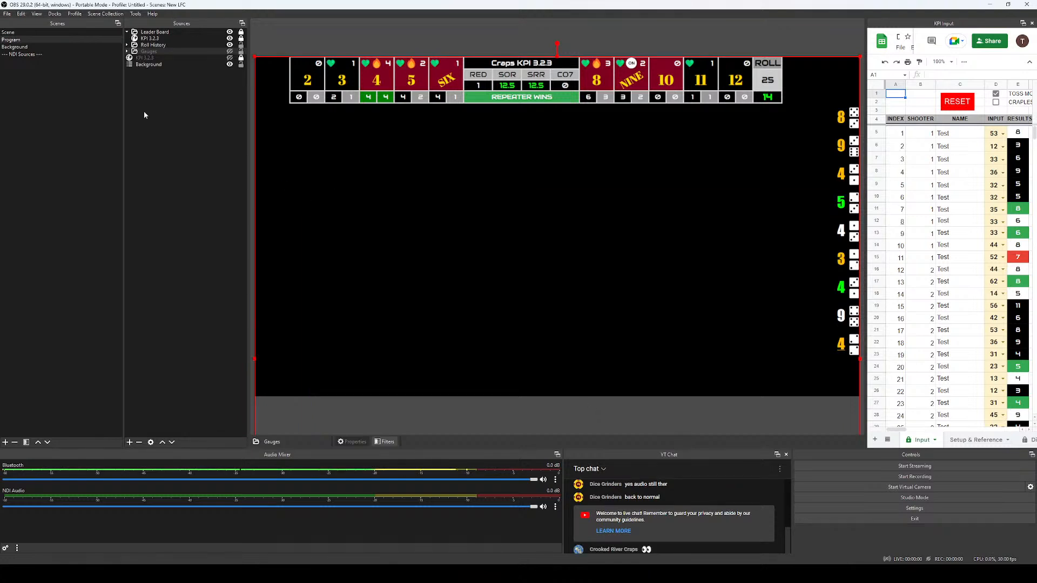
Show the Gauges group and crop it vertically to the gauge row, about 416 px from the canvas's upper edge and 493 px from the lower edge.
click(128, 51)
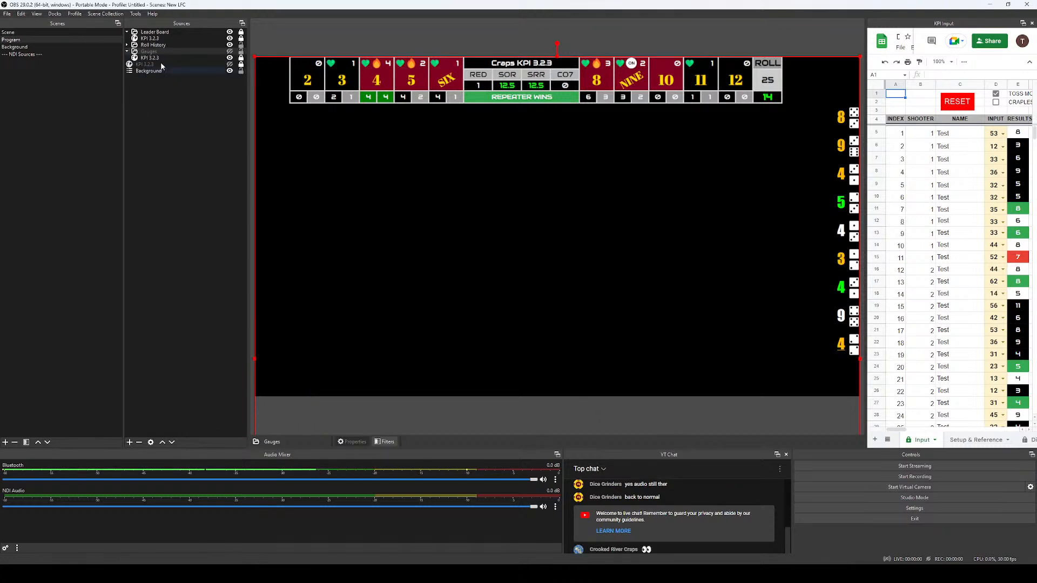
click(230, 52)
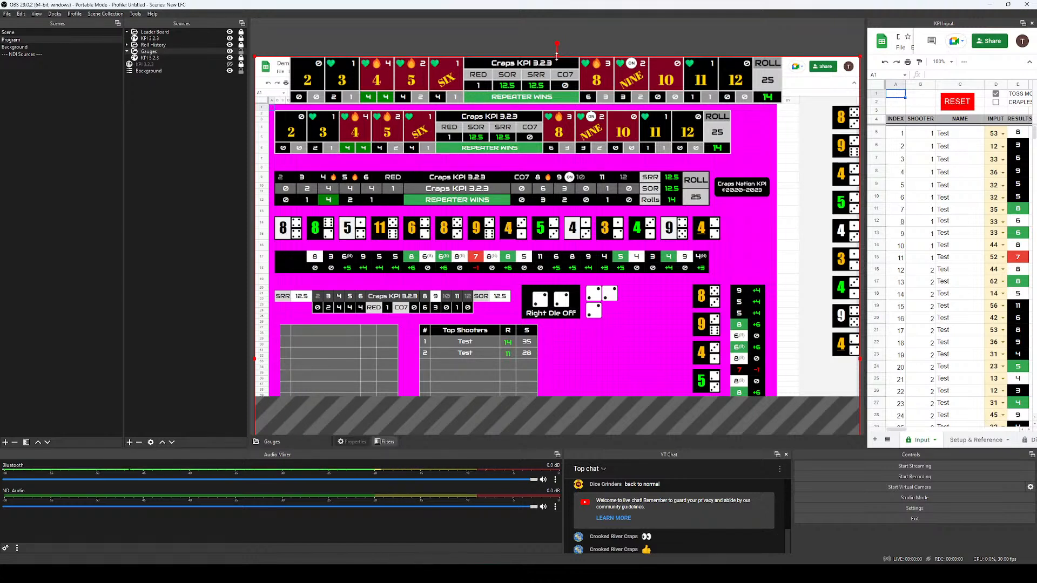
drag(556, 56, 583, 121)
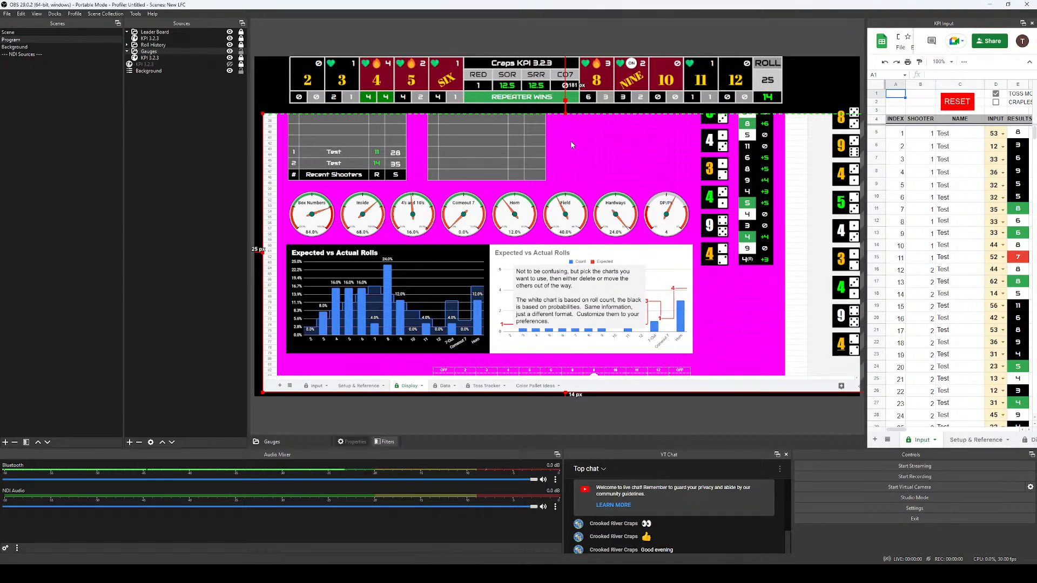
drag(566, 114, 567, 188)
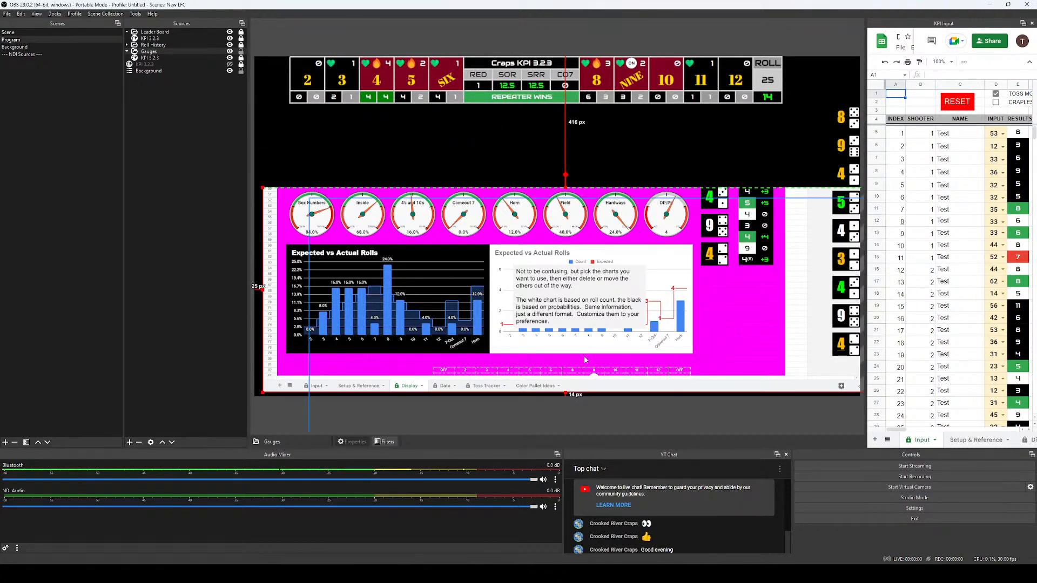
drag(565, 393, 591, 245)
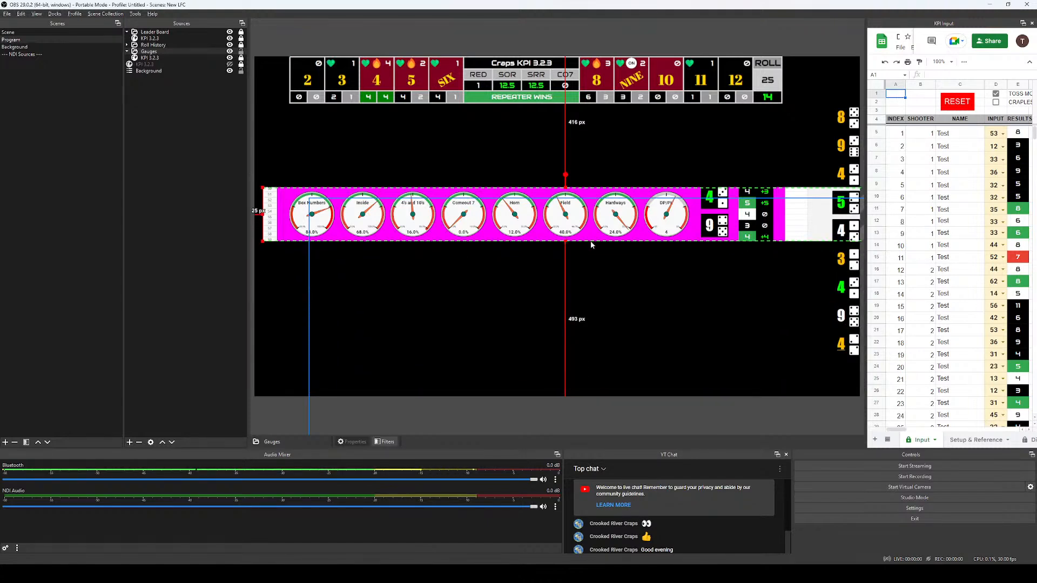
Crop the Gauges group's sides to the eight gauges and place it about 308 px from the canvas's left edge and 317 px from the right.
drag(860, 215, 632, 217)
drag(529, 223, 638, 223)
drag(329, 215, 352, 215)
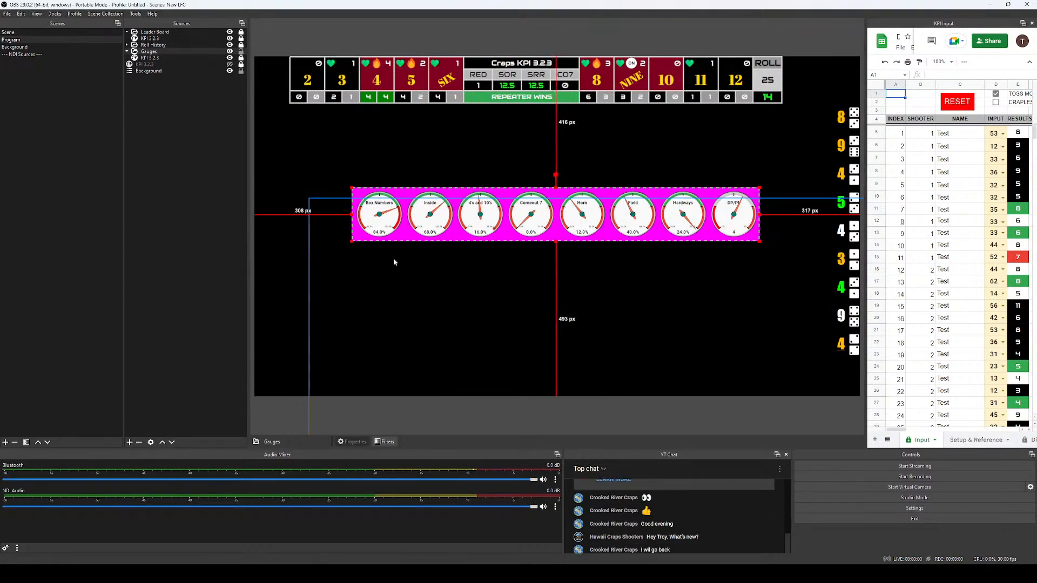
Open the Gauges group's transform settings and set its left crop to 80 px.
right_click(484, 198)
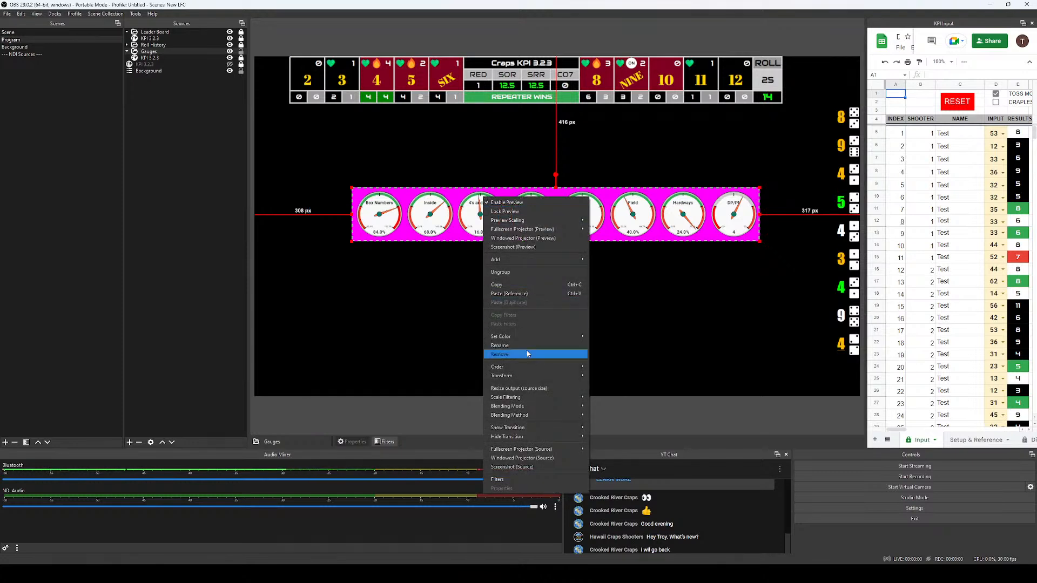
mouse_move(520, 380)
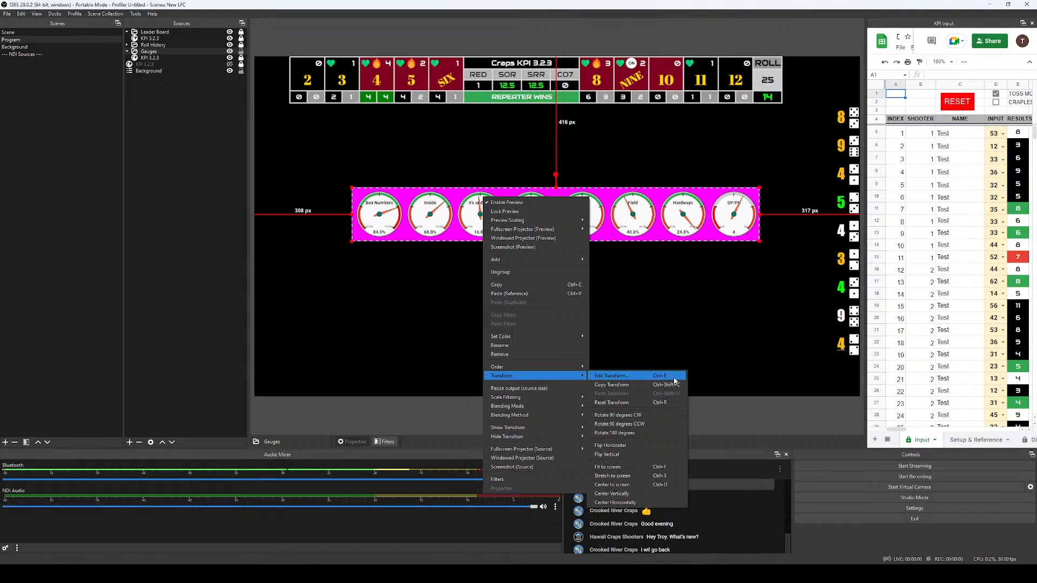
click(624, 378)
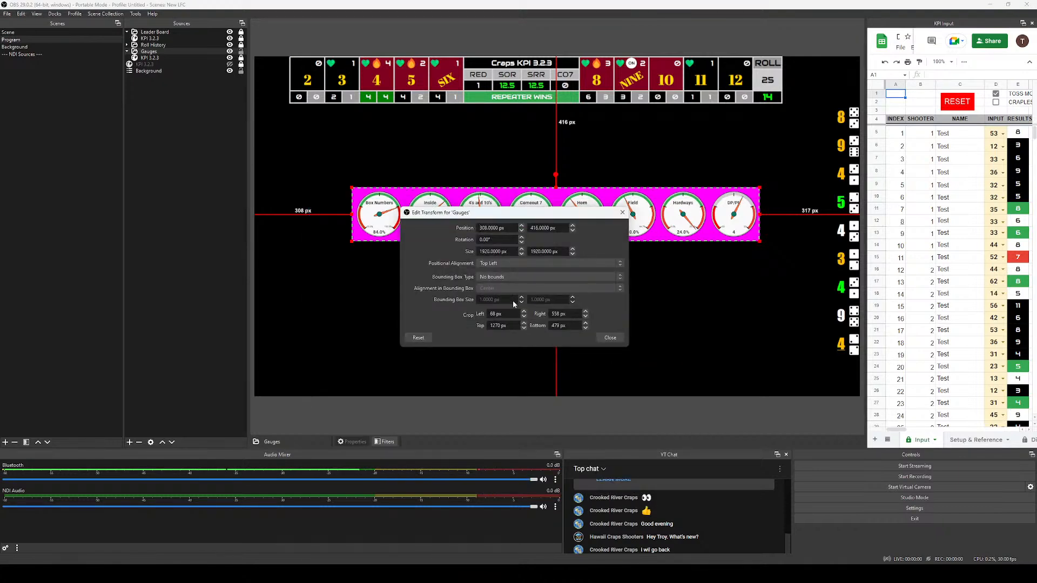
drag(543, 215, 547, 252)
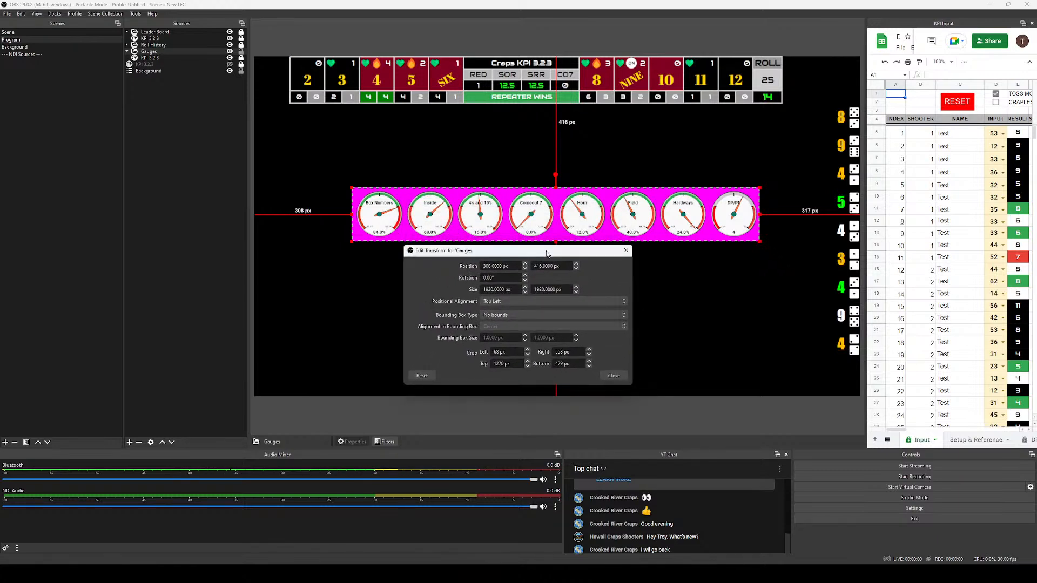
click(516, 353)
key(Up)
key(Up)
key(Up)
key(Up)
key(Up)
key(Up)
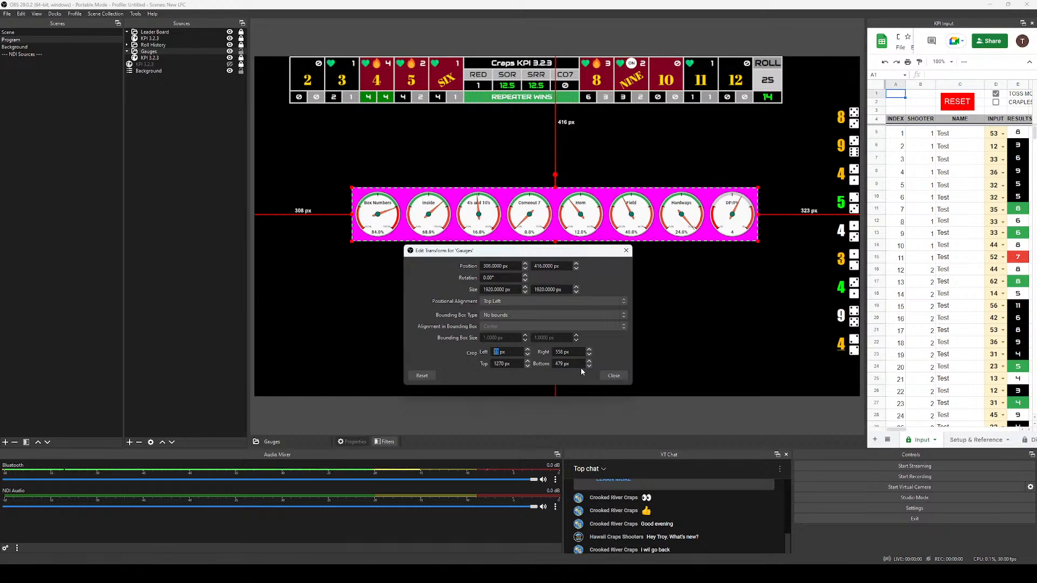
key(Up)
key(Up)
key(Up)
key(Up)
key(Up)
key(Up)
key(Up)
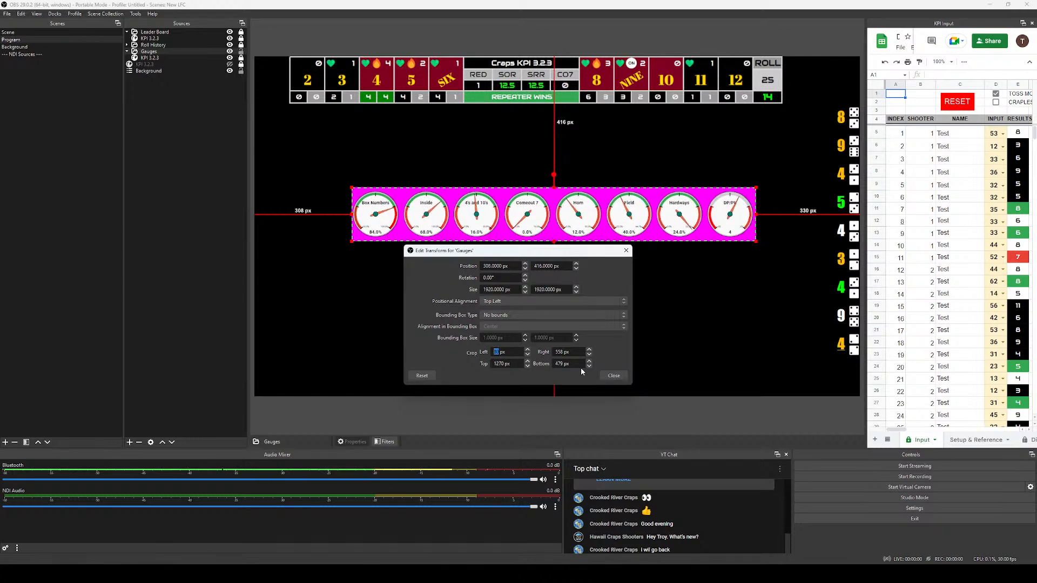
Set the Gauges group's right crop to 563 px.
key(Tab)
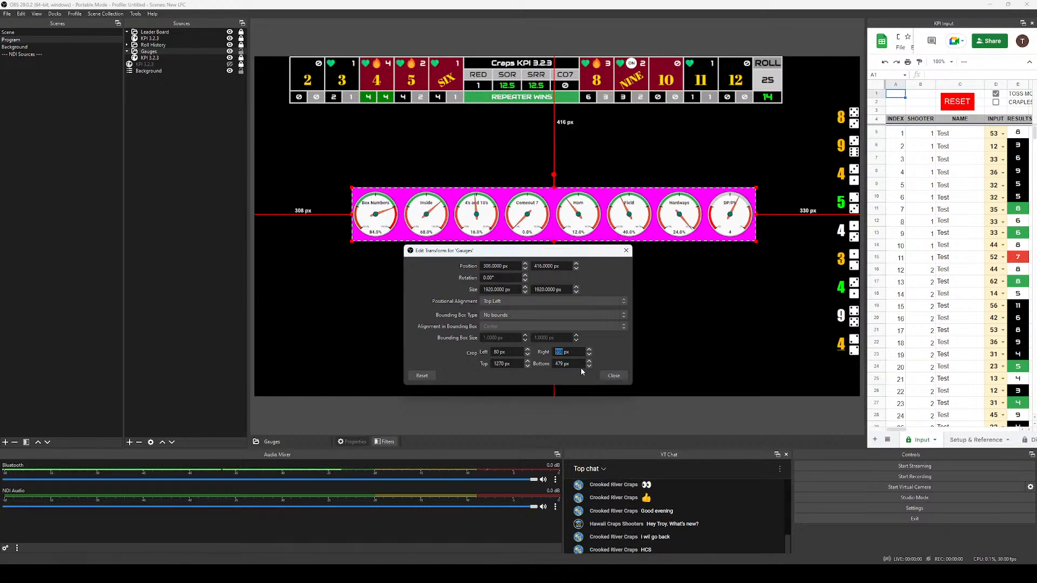
key(Up)
key(Up)
key(Up)
key(Up)
key(Up)
Set the Gauges group's top crop to 1279 px.
key(Tab)
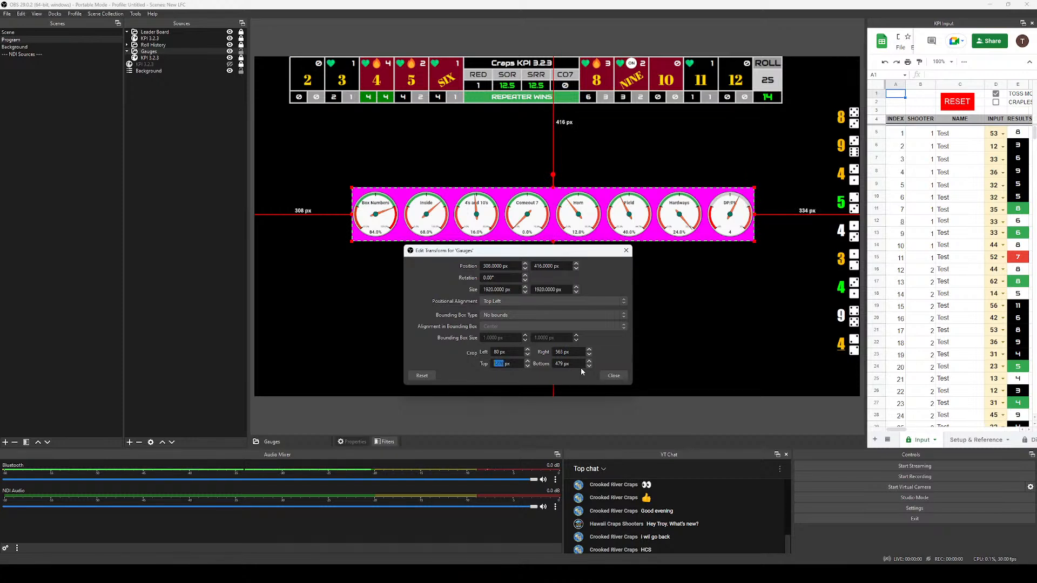
key(Up)
key(Up)
key(Up)
key(Up)
key(Up)
key(Up)
key(Up)
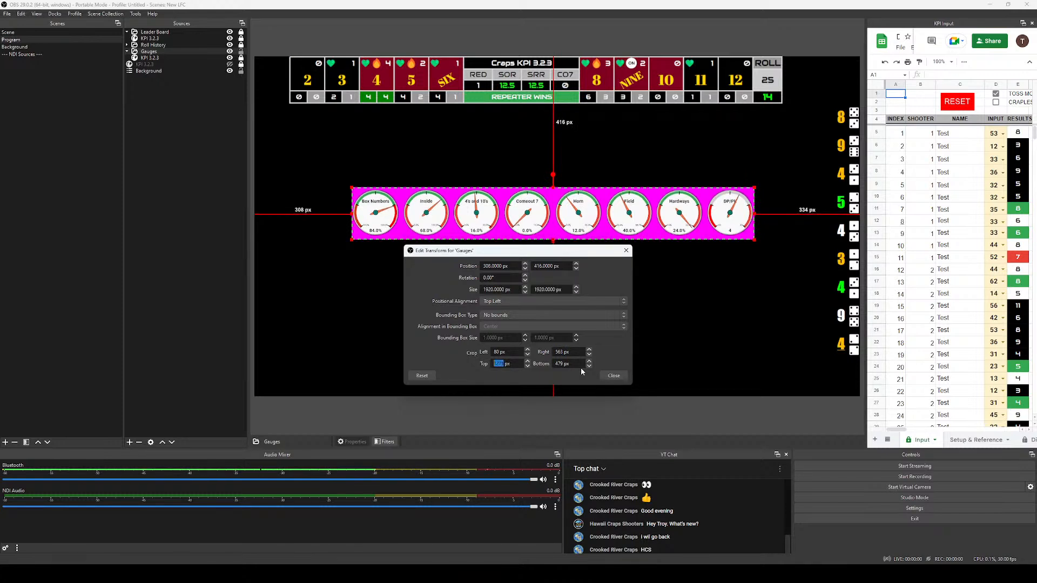
key(Up)
key(Up)
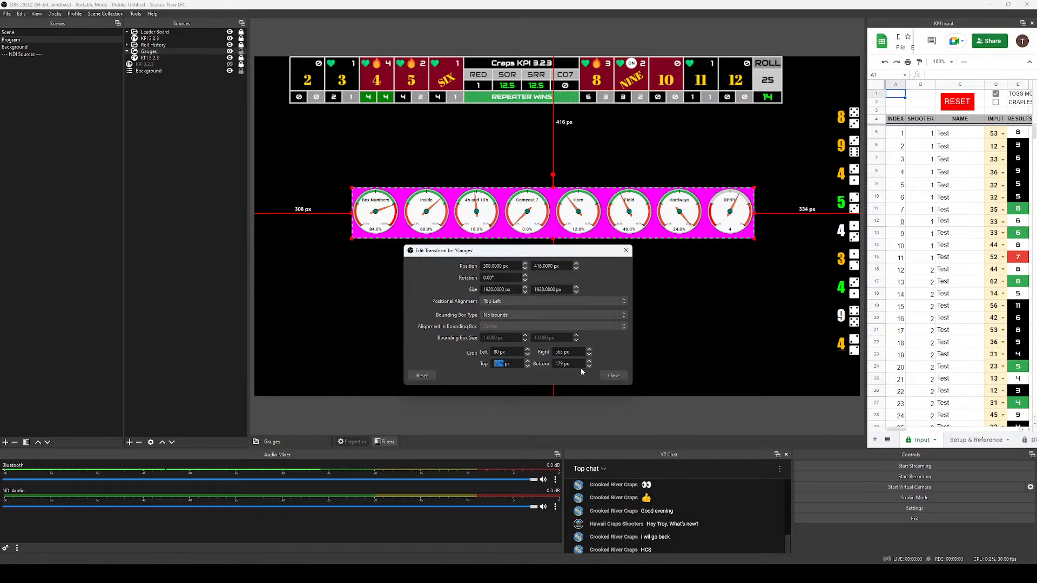
Tighten the Gauges group's bottom crop to just below the dials and close the transform settings.
key(Tab)
key(Up)
key(Up)
key(Up)
key(Up)
key(Up)
key(Up)
key(Up)
key(Up)
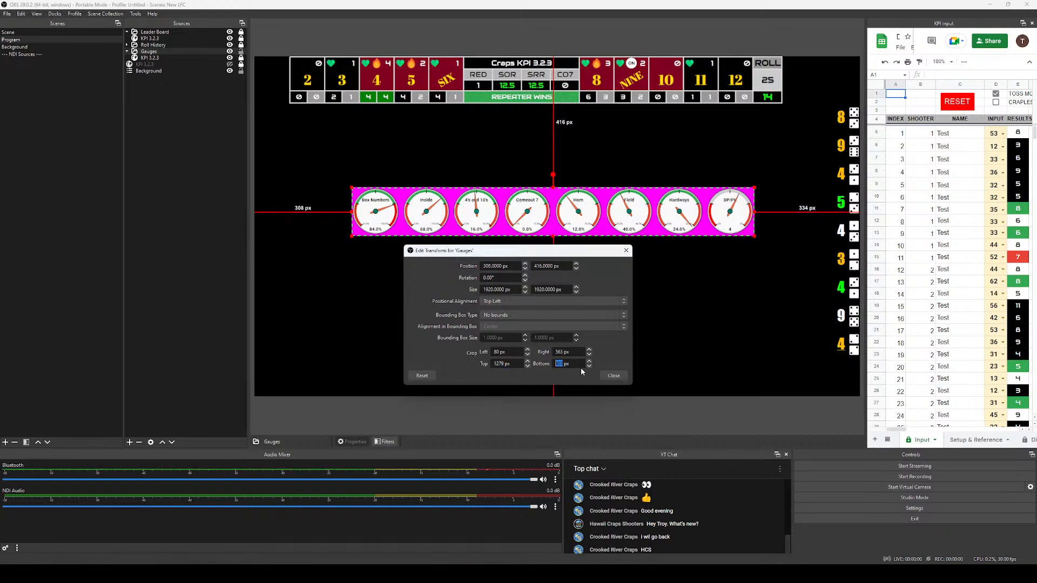
key(Up)
key(Down)
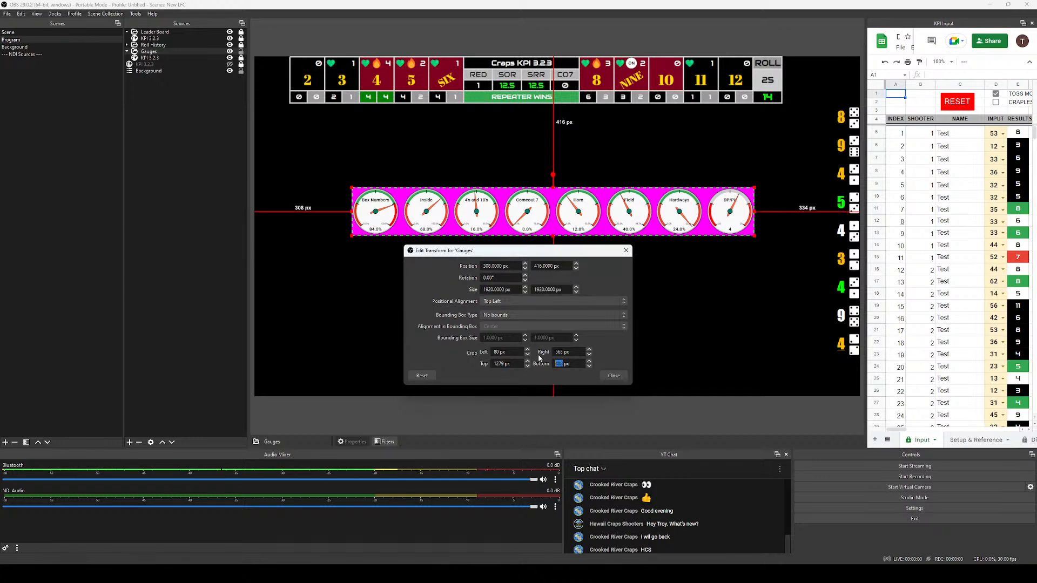
click(614, 377)
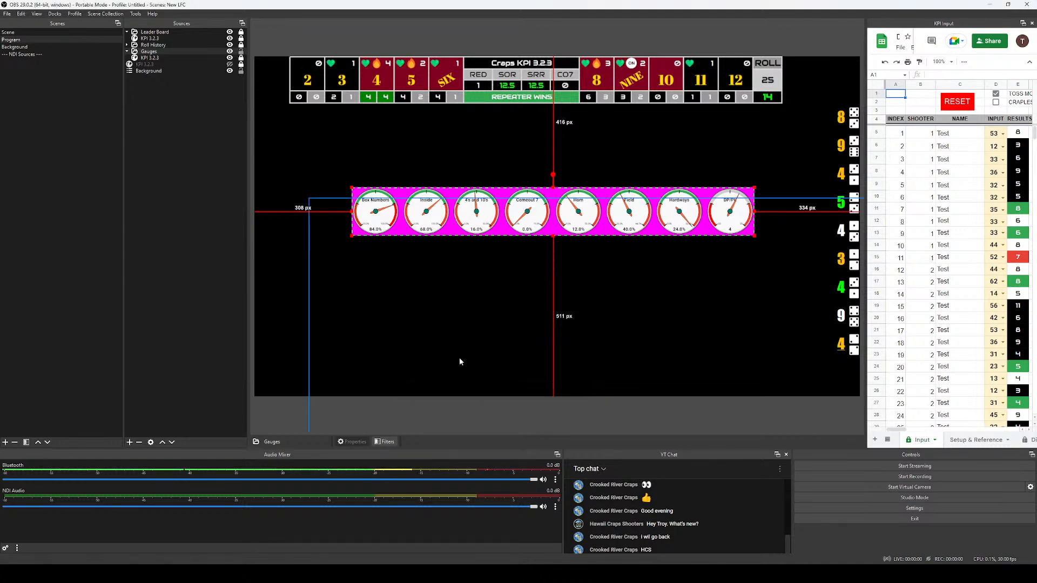
Add a Chroma Key filter with the default name to the Gauges group.
click(389, 442)
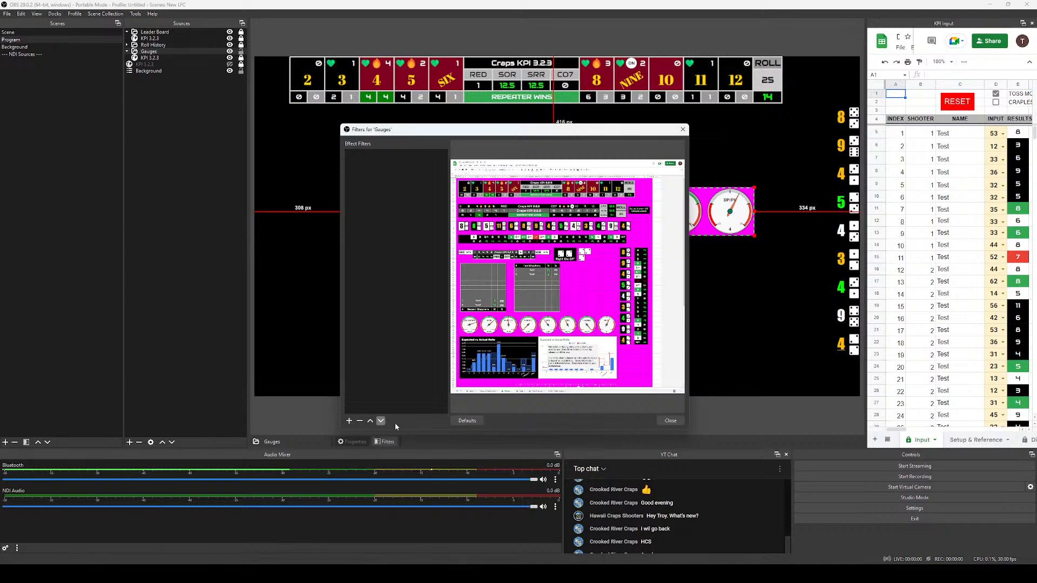
click(349, 420)
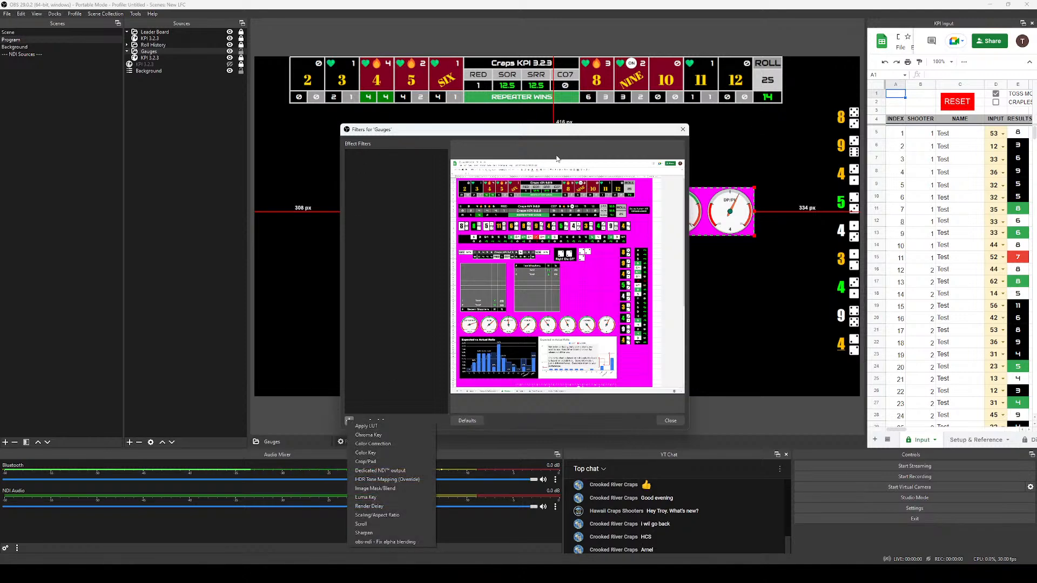
click(517, 133)
drag(487, 129, 363, 109)
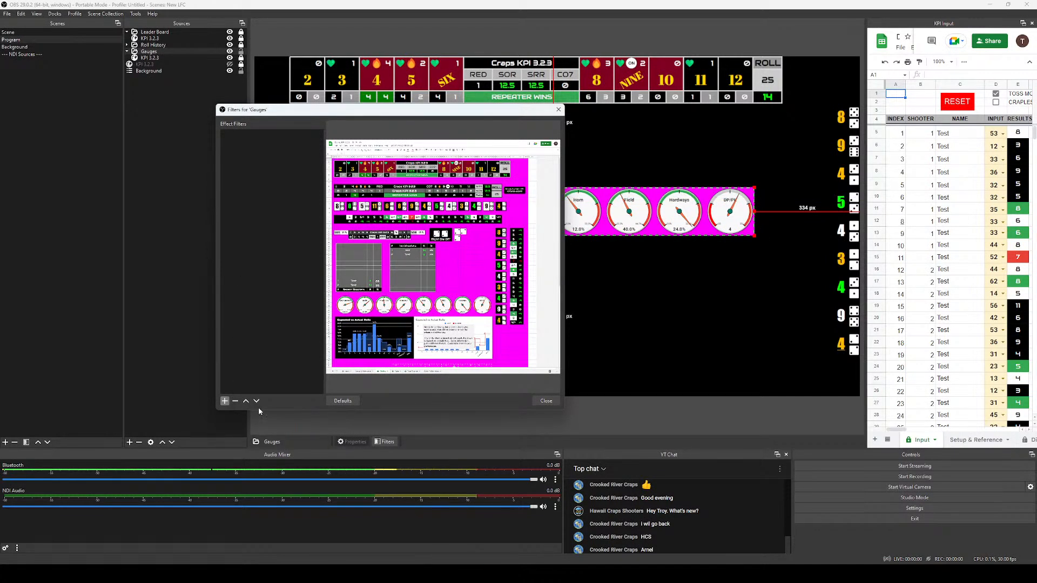
click(225, 402)
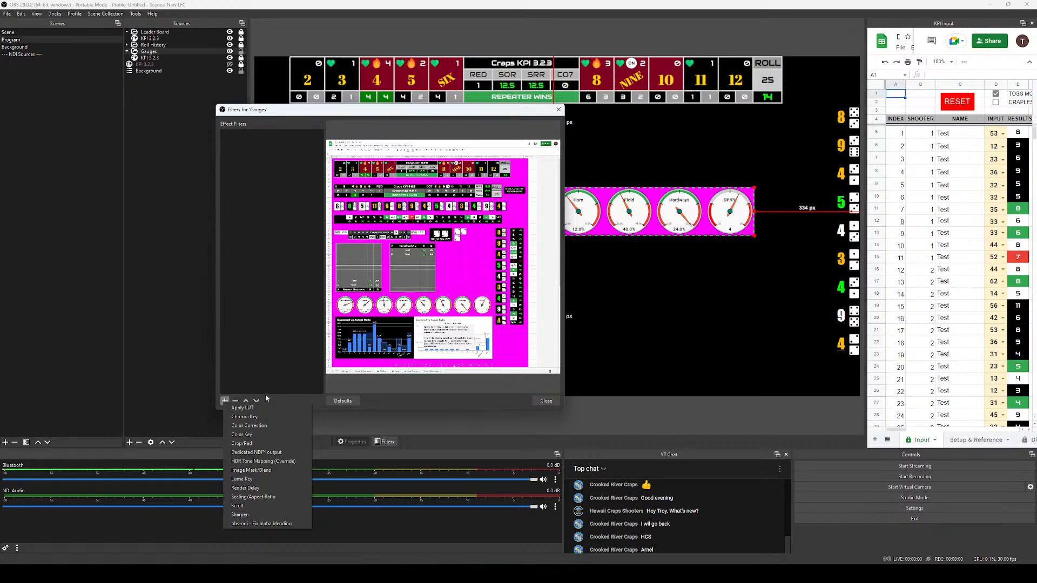
click(259, 418)
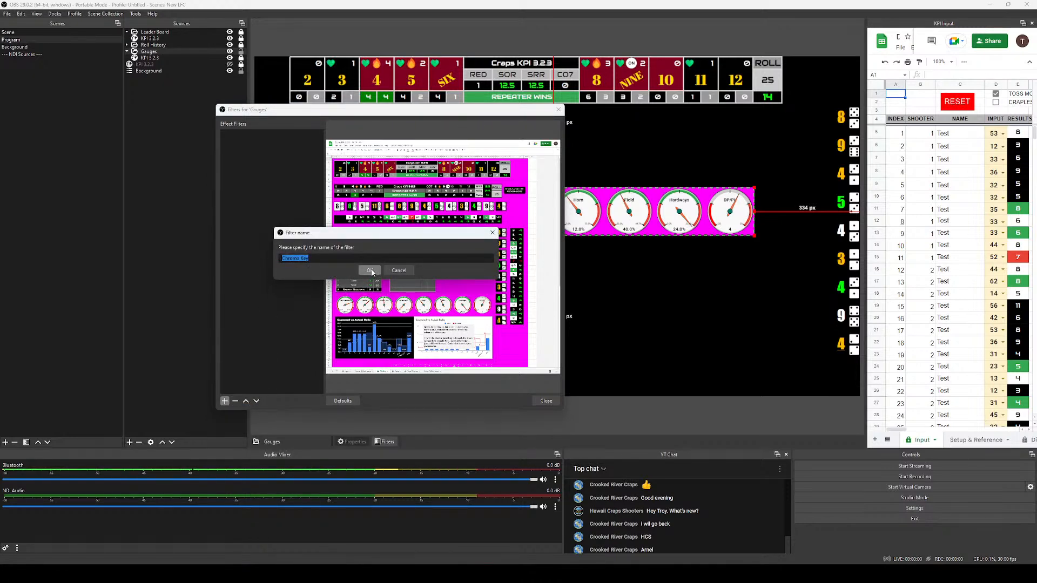
click(370, 271)
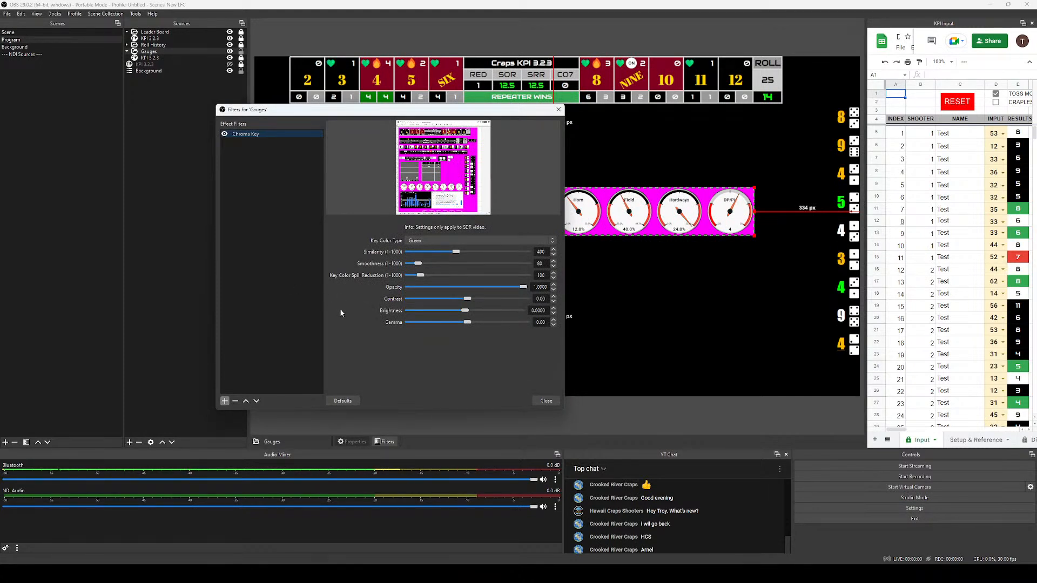
Set the Gauges Chroma Key filter's key color type to Magenta and its similarity to 217, and close the filters.
click(430, 240)
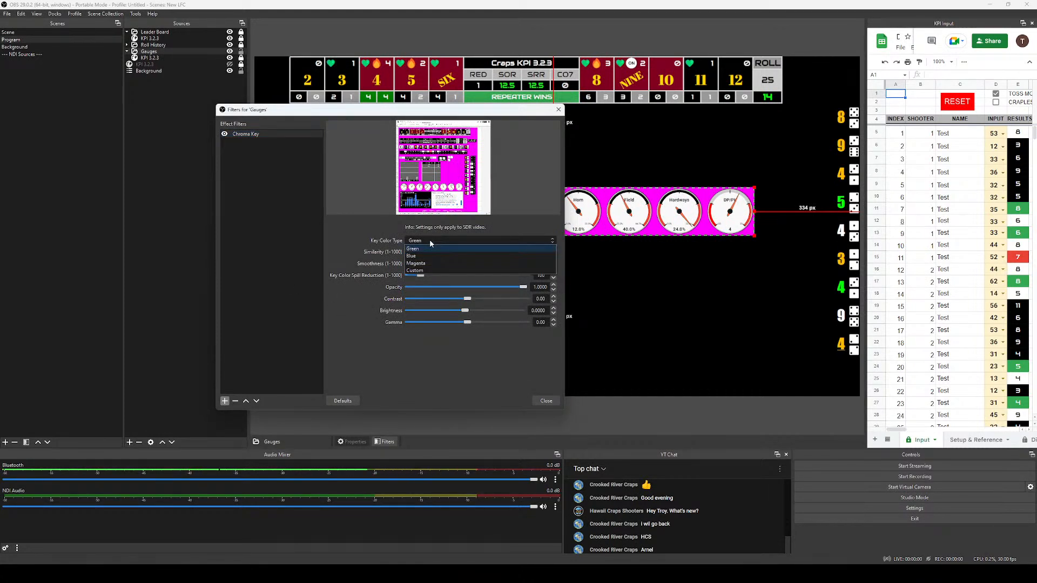
click(420, 264)
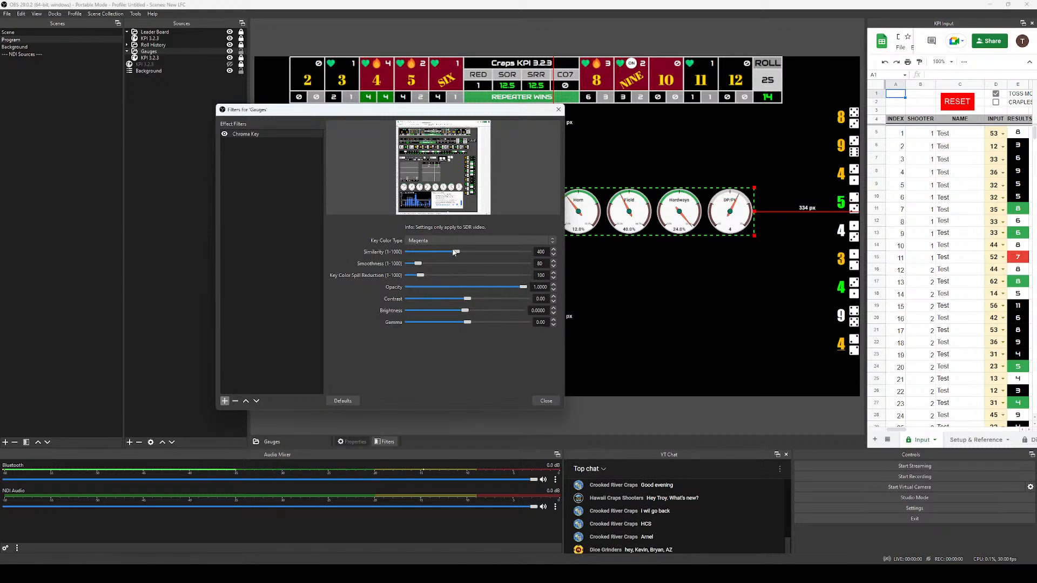
drag(456, 252, 437, 254)
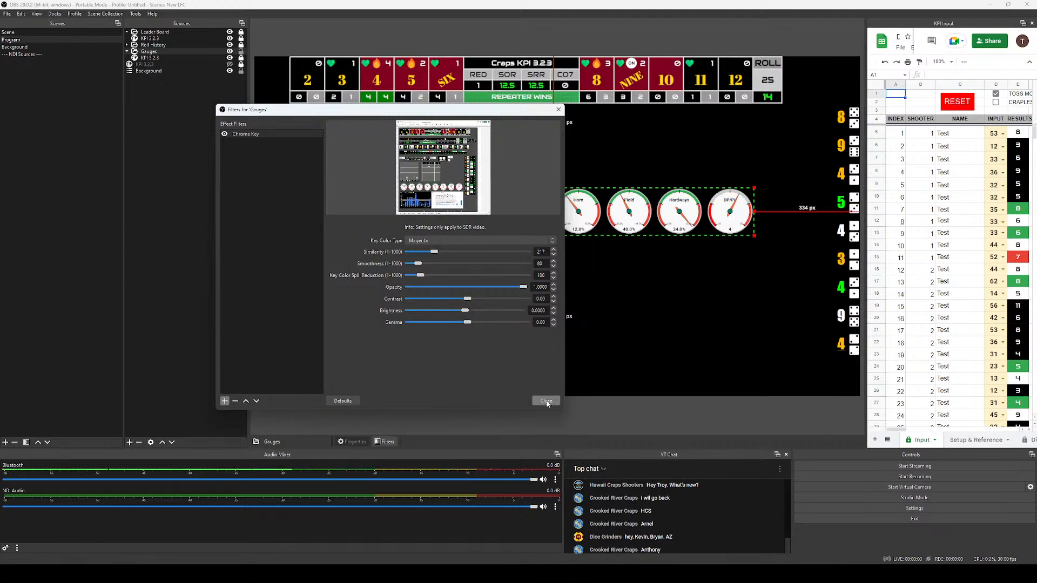
click(546, 401)
Move the Gauges row down to about 13 px above the canvas's lower edge and 492 px from its left edge, and deselect it.
drag(688, 299, 709, 397)
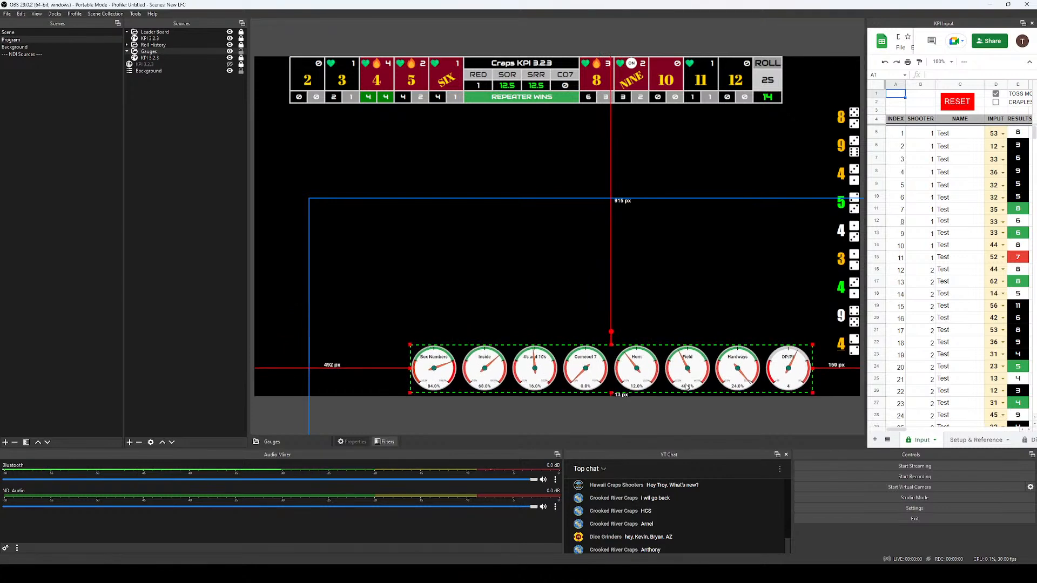
click(253, 414)
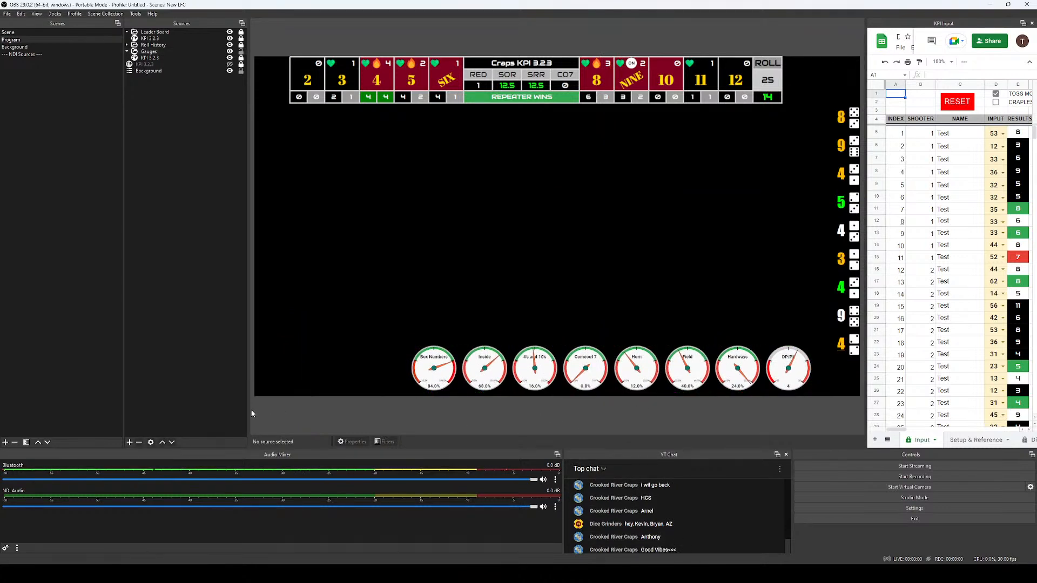
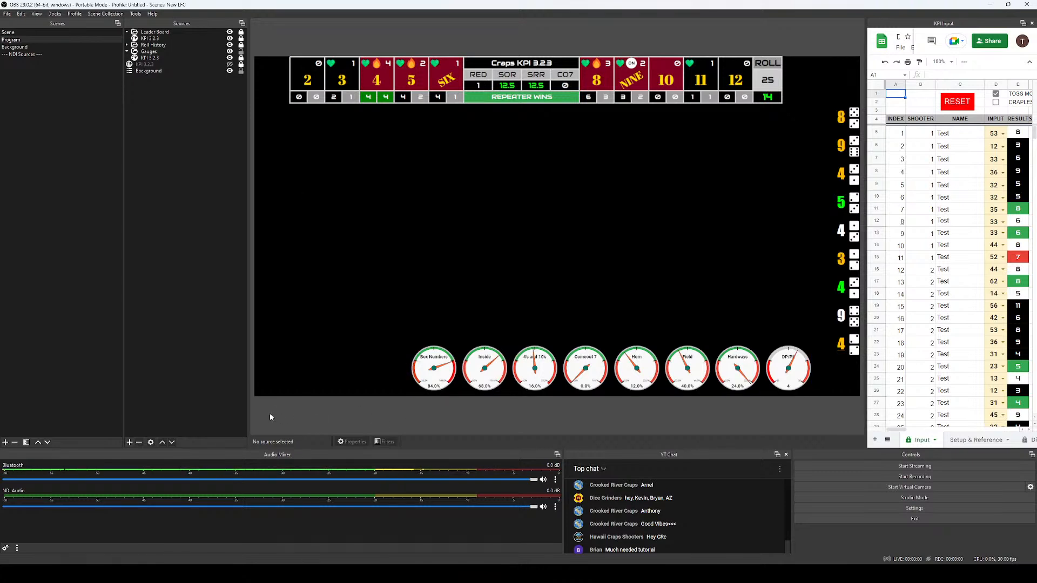
Switch to the live stream page in YouTube Studio and pop out its live chat, placing the chat window over the page.
mouse_move(209, 573)
mouse_move(139, 573)
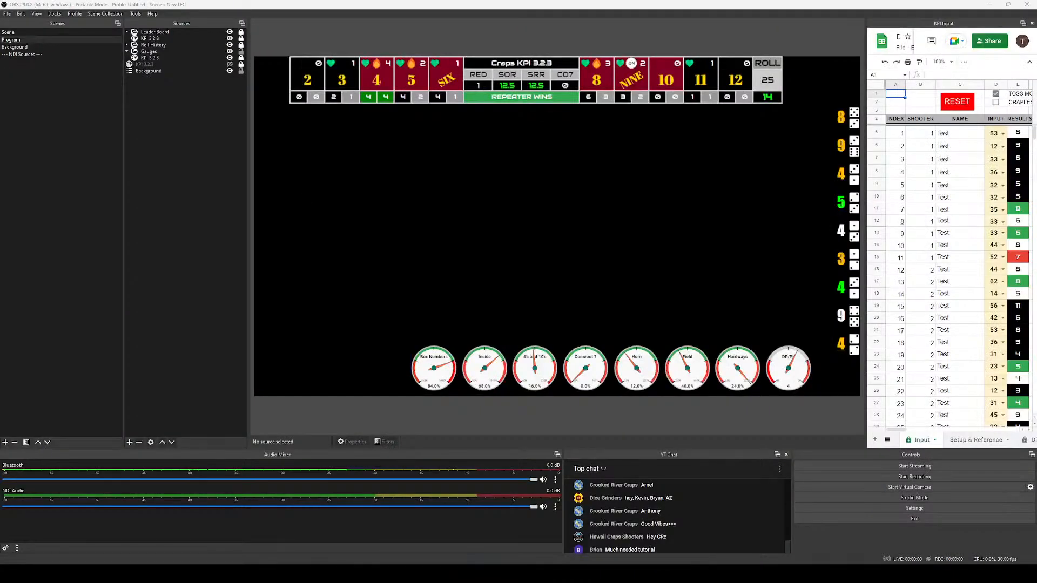
drag(1036, 85, 493, 97)
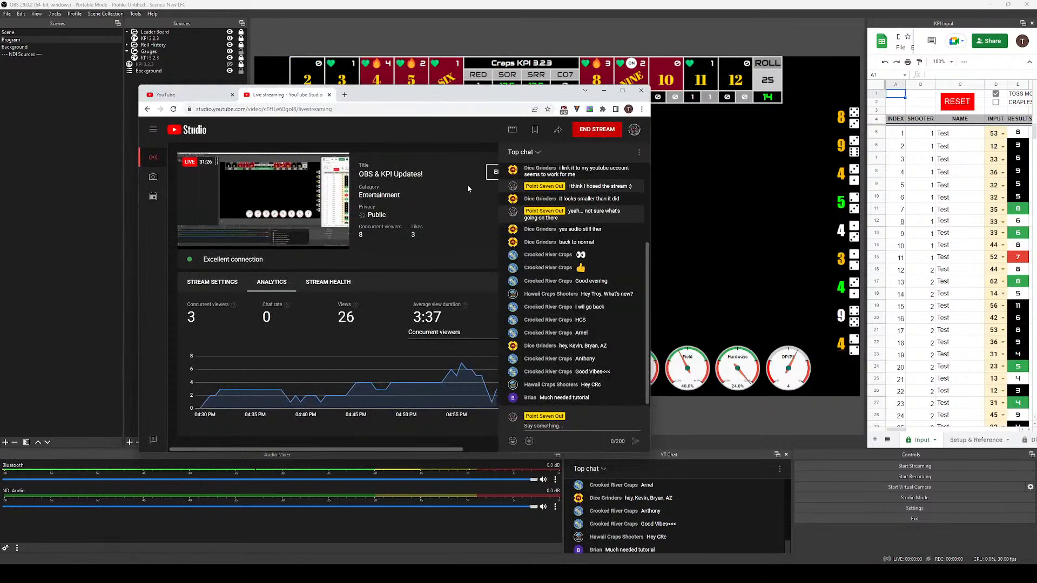
click(639, 151)
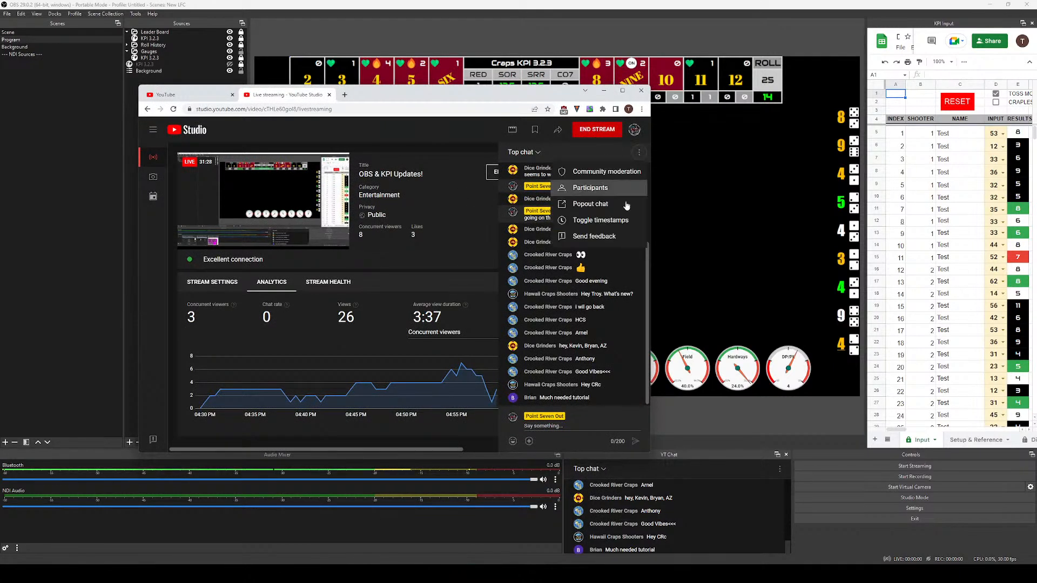
click(591, 205)
drag(131, 6, 465, 145)
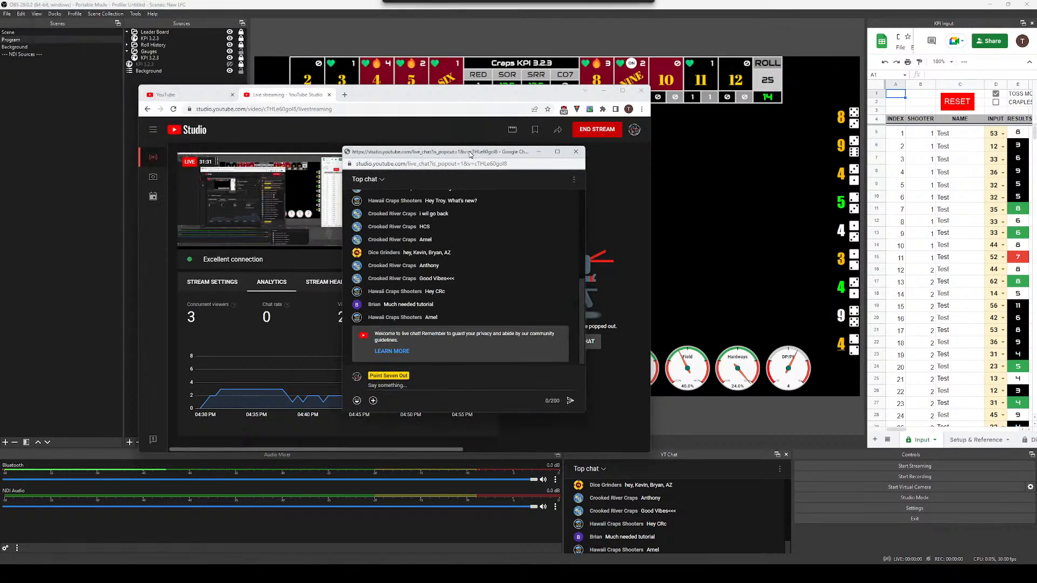
Copy the full web address of the popped-out live chat.
double_click(484, 156)
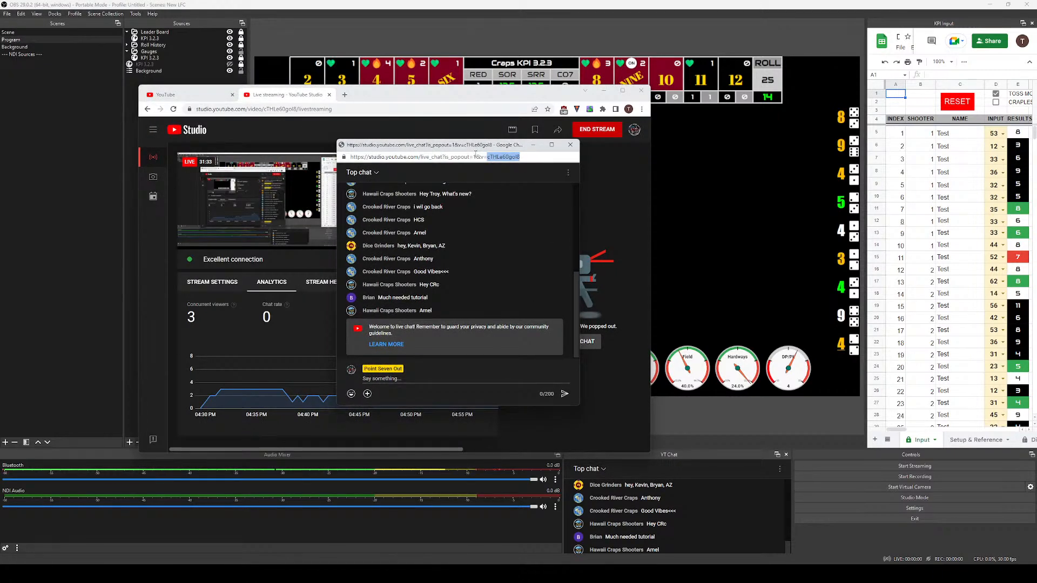
drag(524, 156, 349, 156)
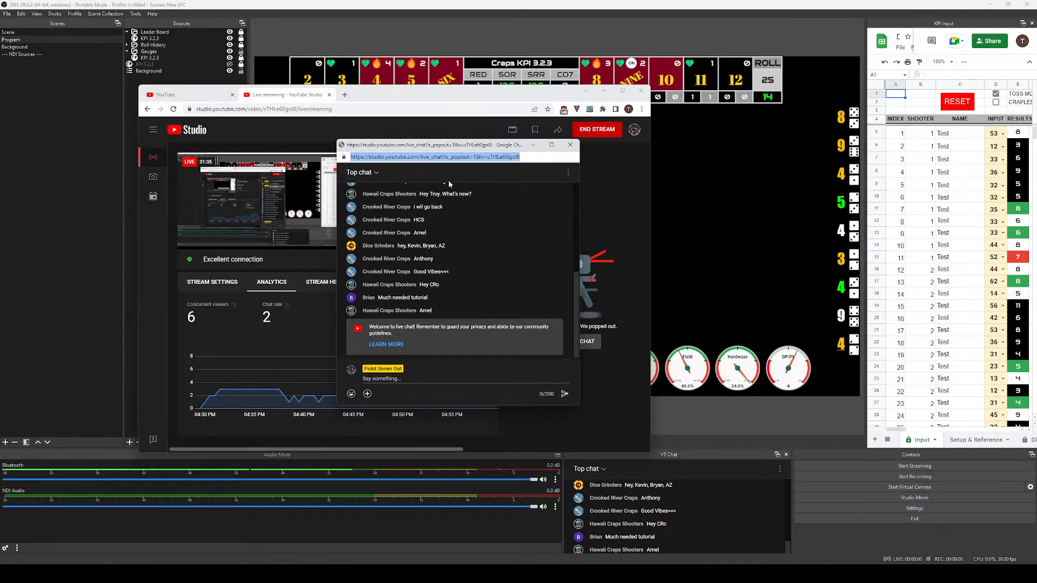
right_click(477, 159)
click(506, 194)
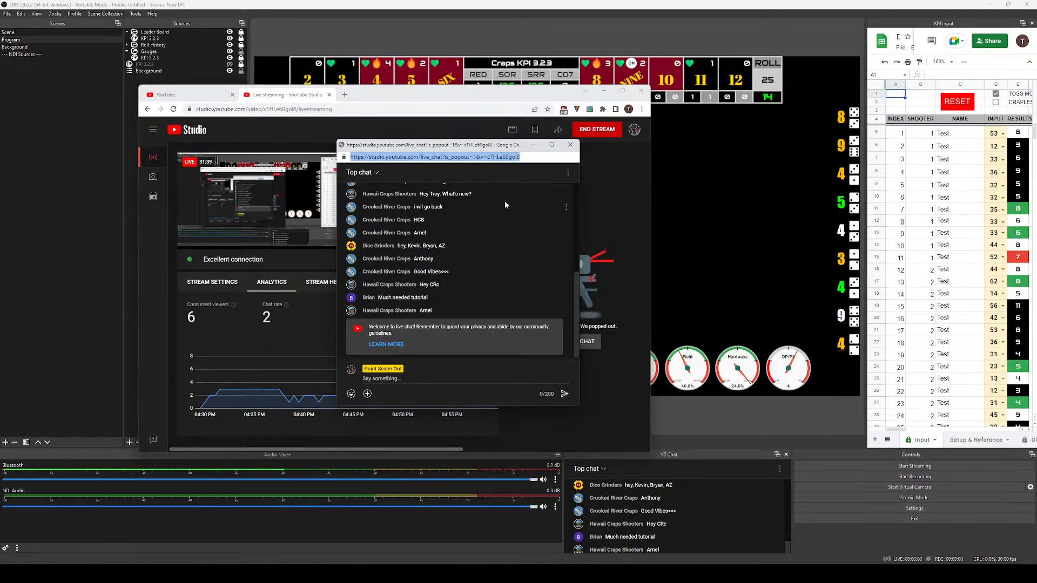
Close the popped-out chat, minimize the browser and return to OBS Studio.
click(576, 145)
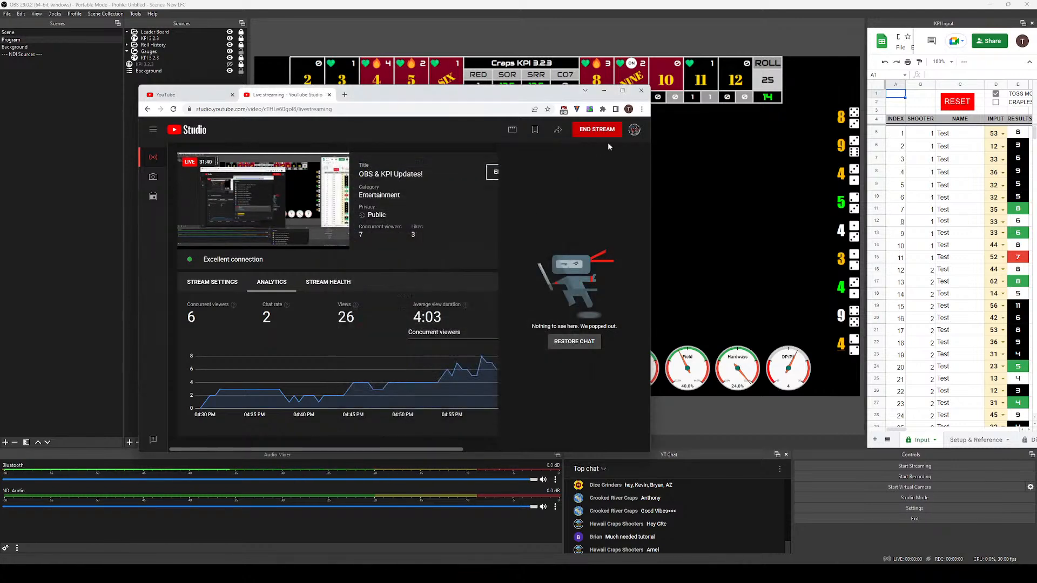
click(604, 91)
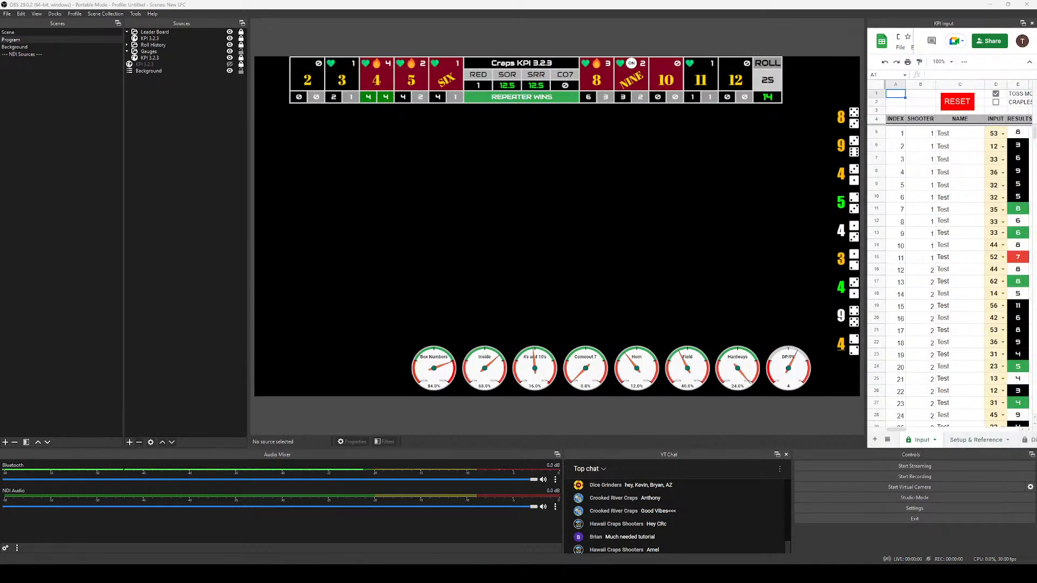
click(135, 141)
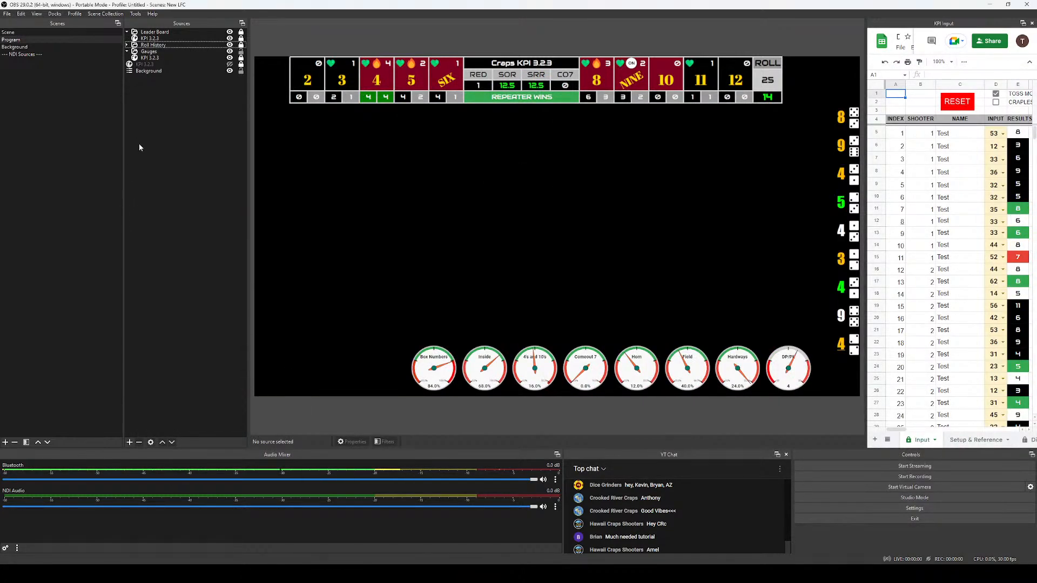
Add a new browser source named YT Chat to the Program scene.
right_click(144, 130)
mouse_move(184, 135)
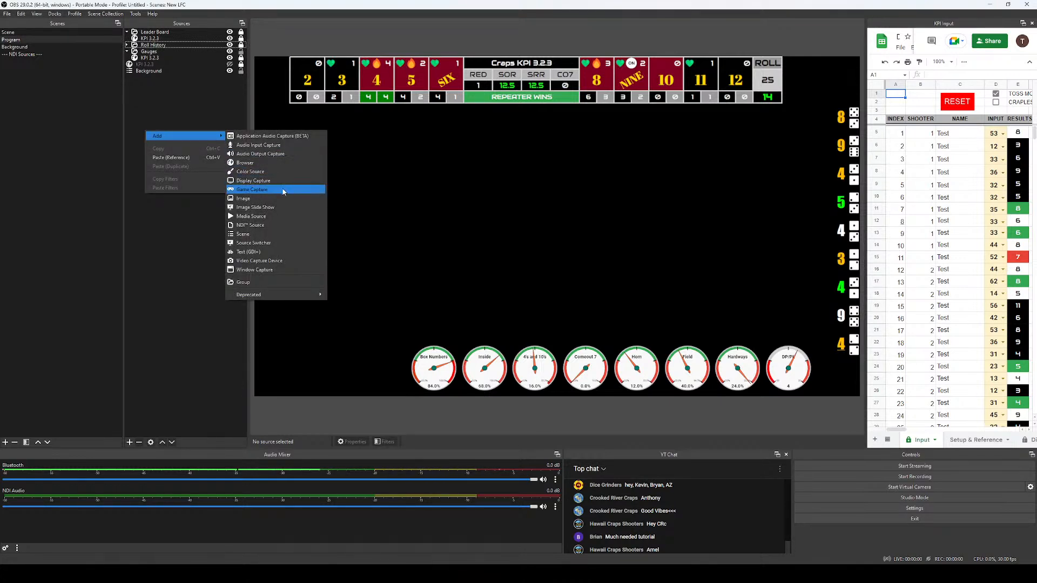
click(249, 163)
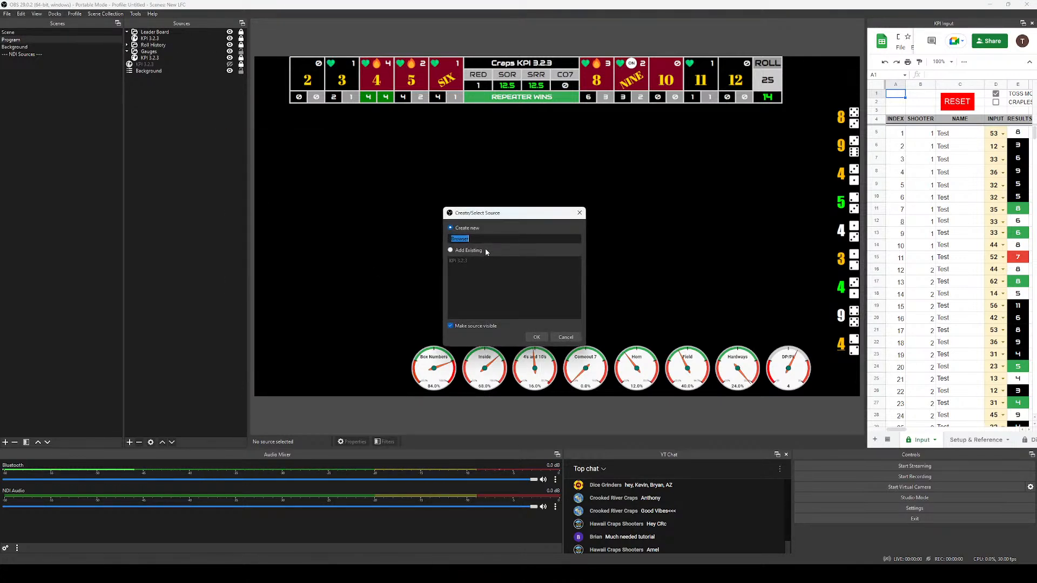
text(YT CHat)
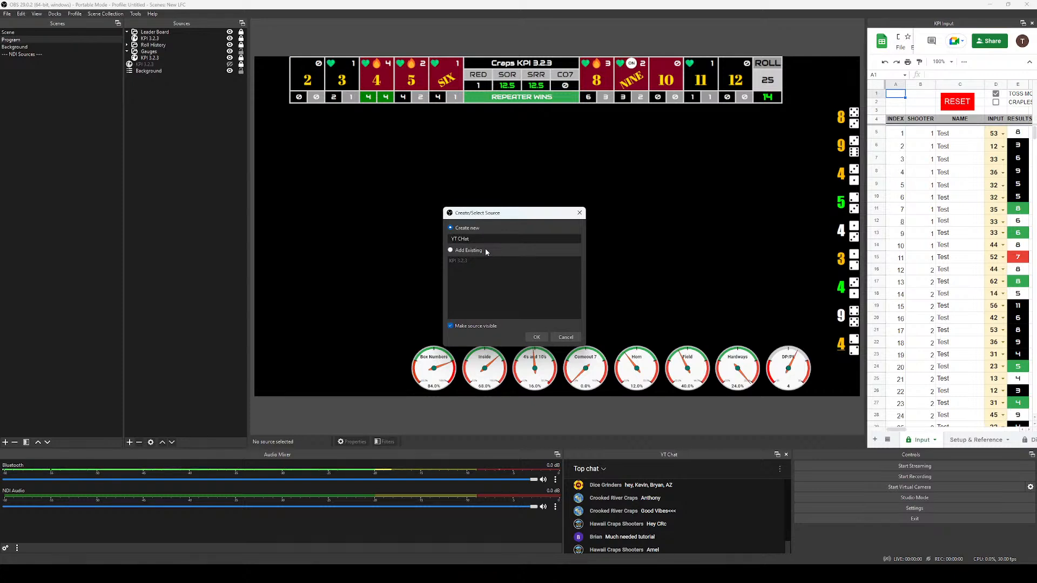
key(BackSpace)
key(BackSpace)
key(BackSpace)
text(hat)
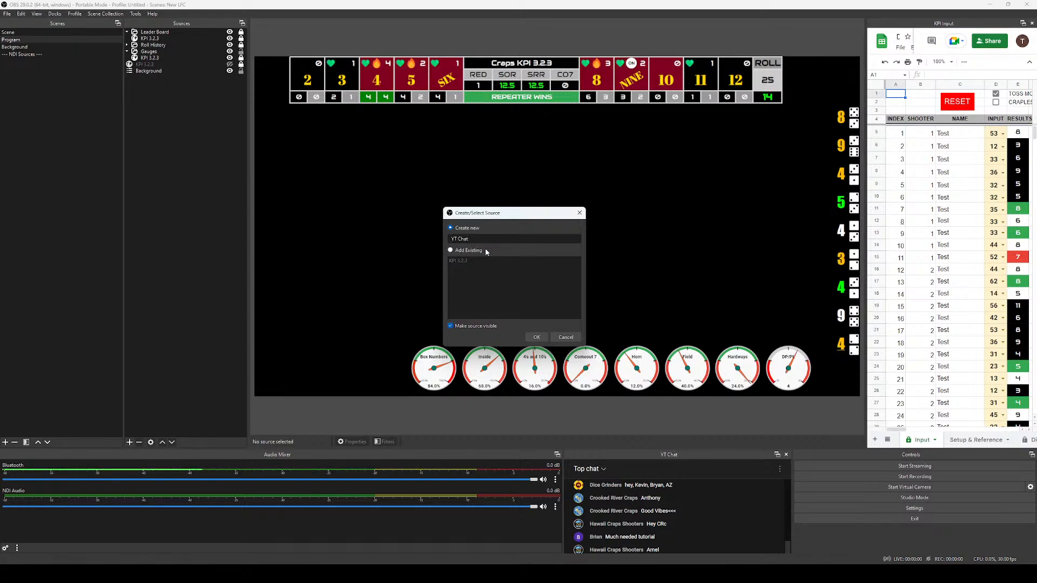
click(536, 338)
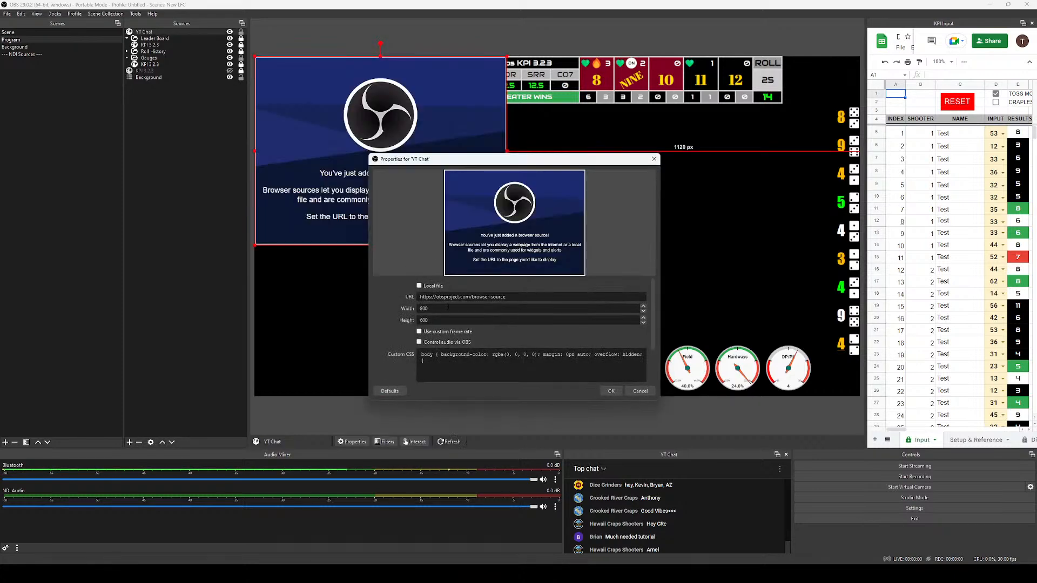
Point the YT Chat source at the copied live chat address and set its width to 400 and height to 800.
key(ctrl+a)
text(https://studio.youtube.com/live_chat?is_popout=1&v=cTHLe60gol8)
key(Tab)
text(4)
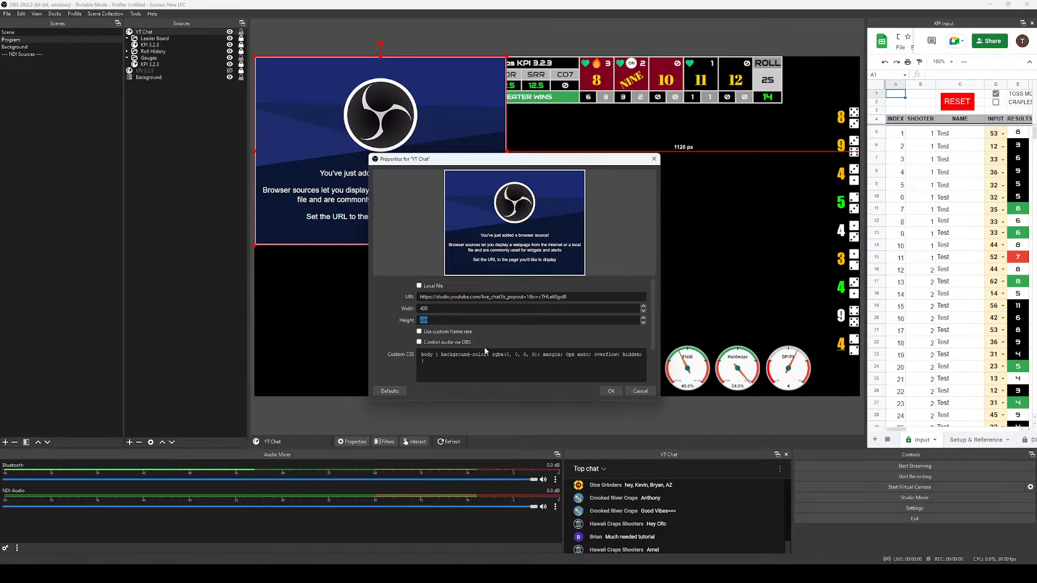
text(800)
click(613, 394)
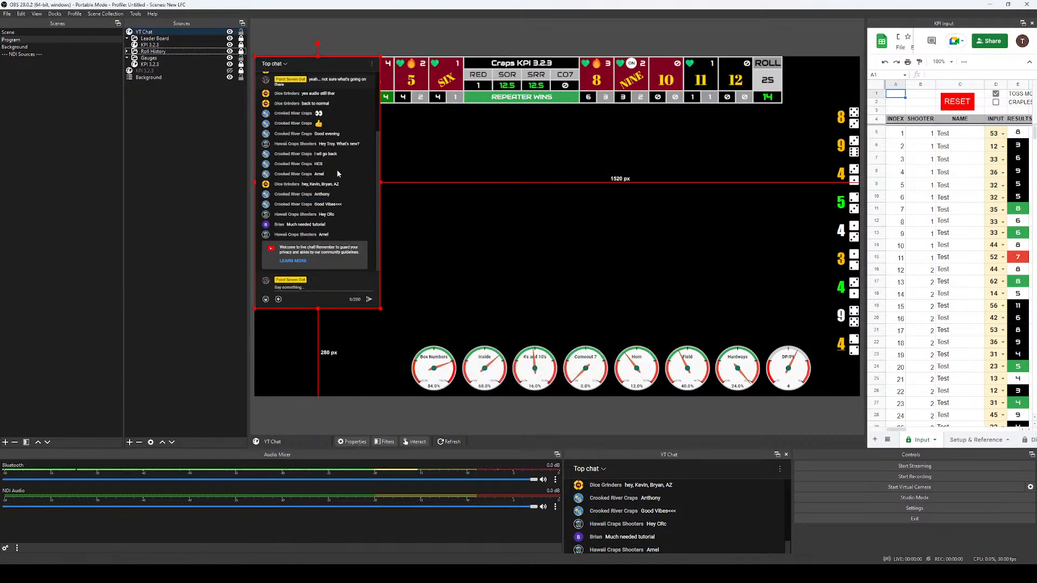
Move the YT Chat source down into the canvas's lower-left corner and deselect it.
drag(338, 172, 345, 268)
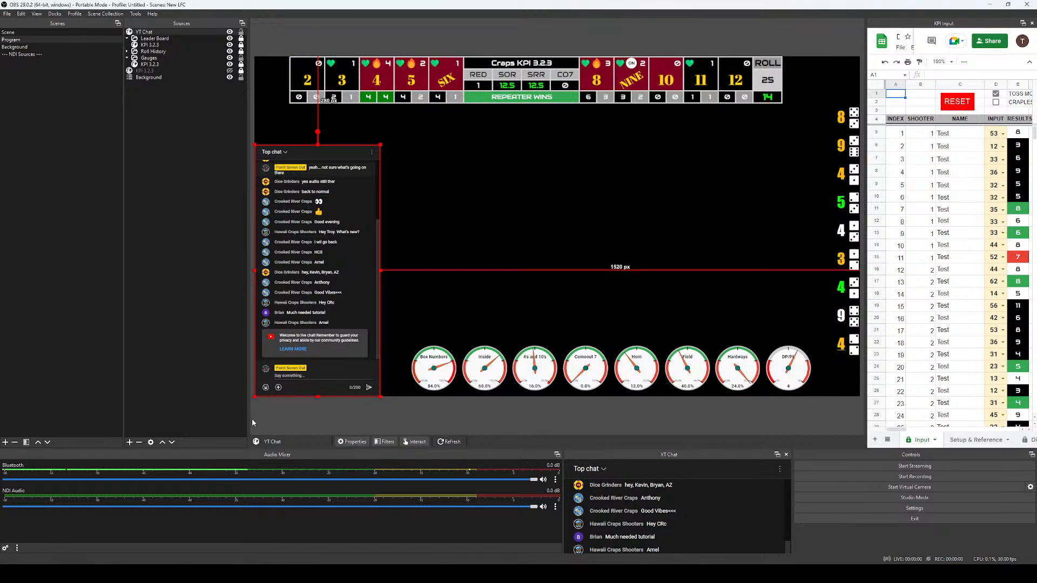
click(276, 420)
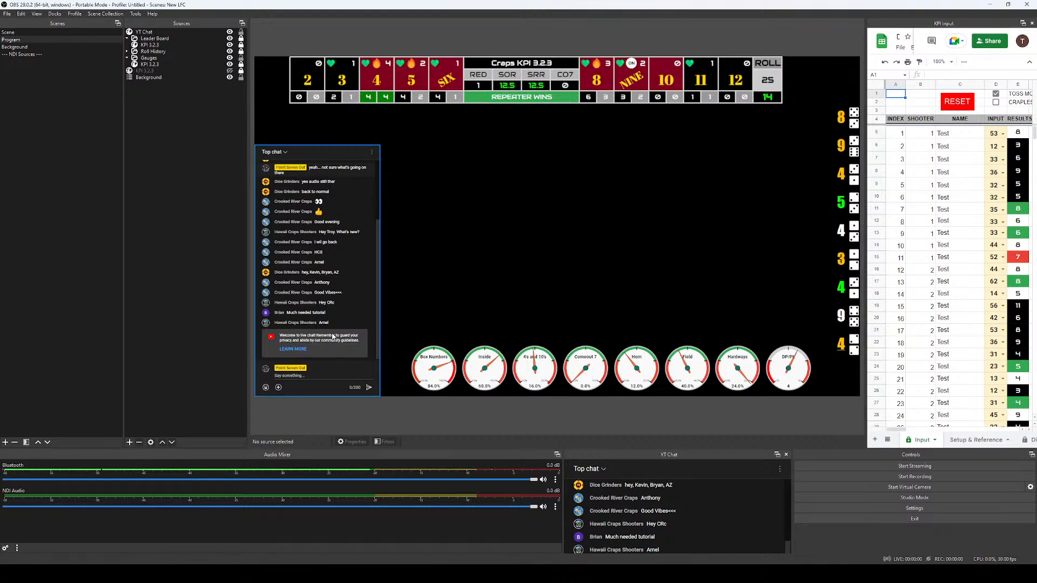
Crop the message box and the Top chat header off the YT Chat source, and position it 131 px above the canvas's lower edge.
click(325, 376)
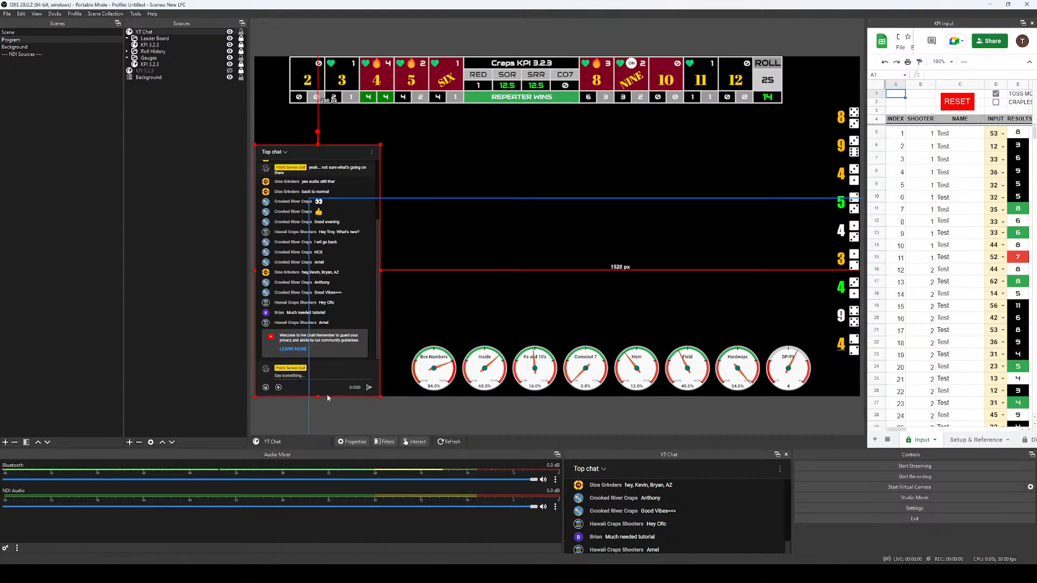
drag(318, 398, 326, 361)
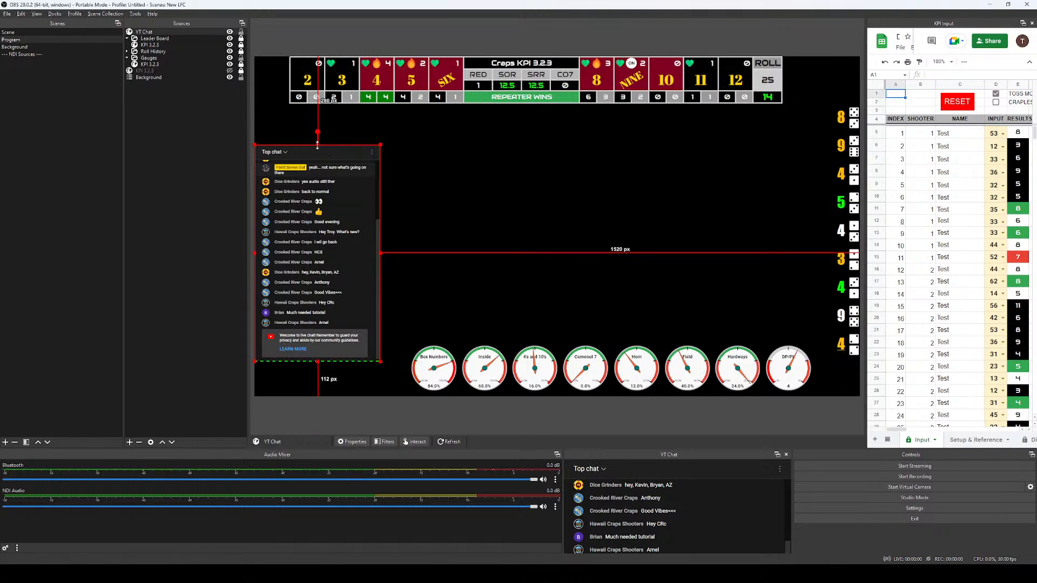
drag(317, 144, 321, 174)
click(193, 263)
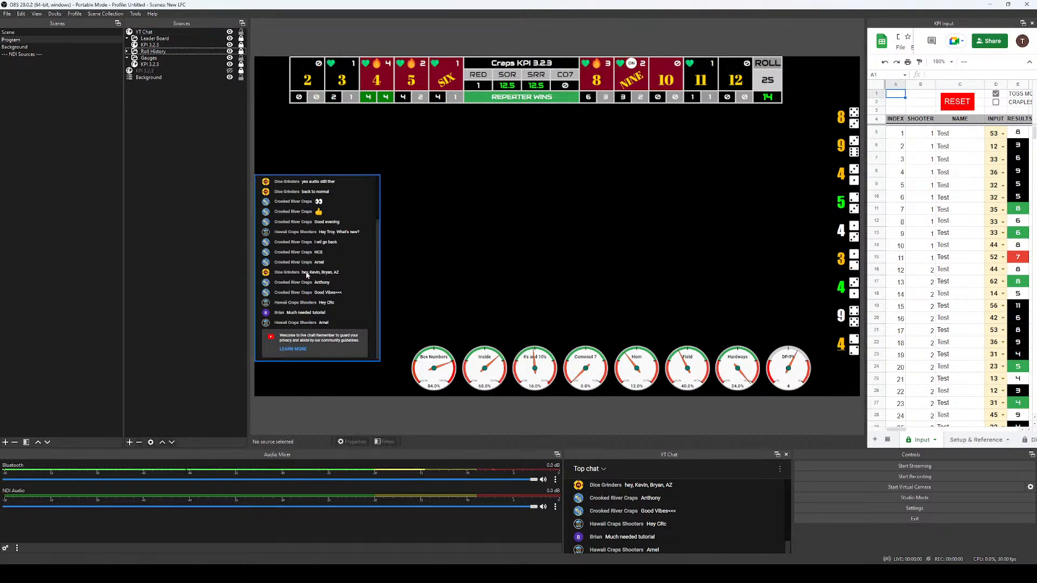
drag(306, 275, 328, 276)
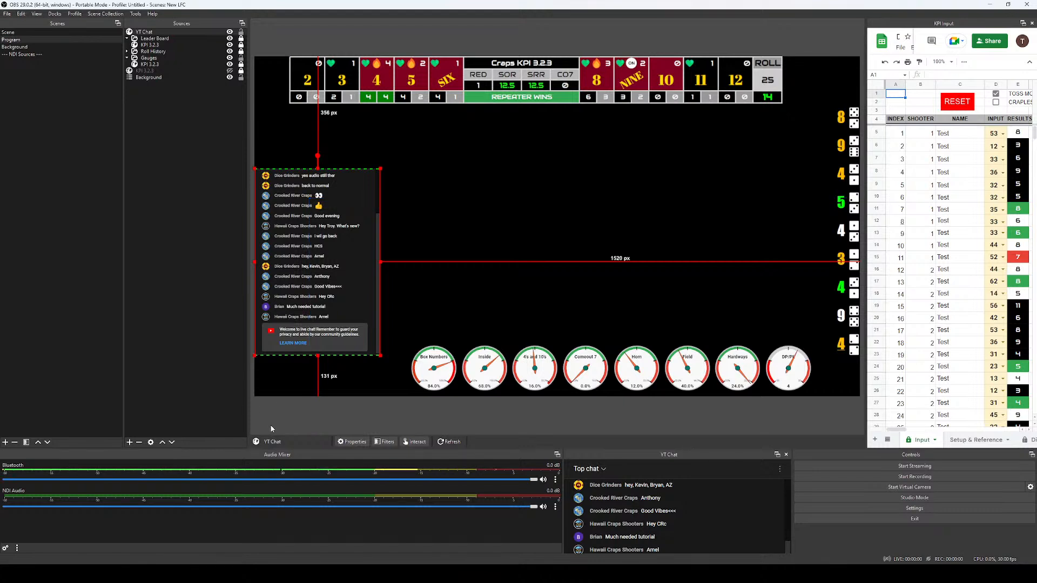
click(262, 412)
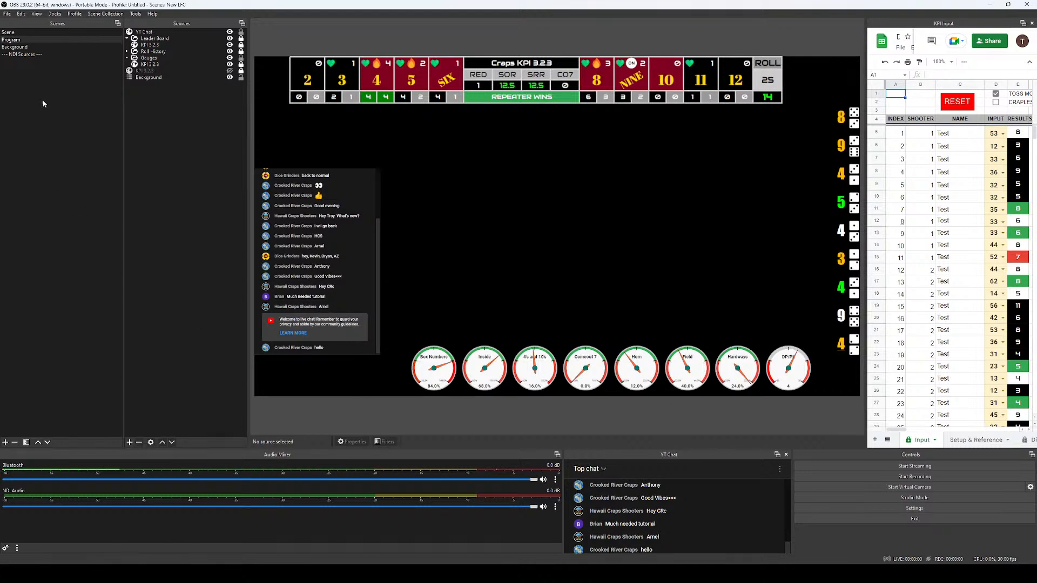
Look at the sources in the NDI Sources scene and return to the Program scene.
click(21, 47)
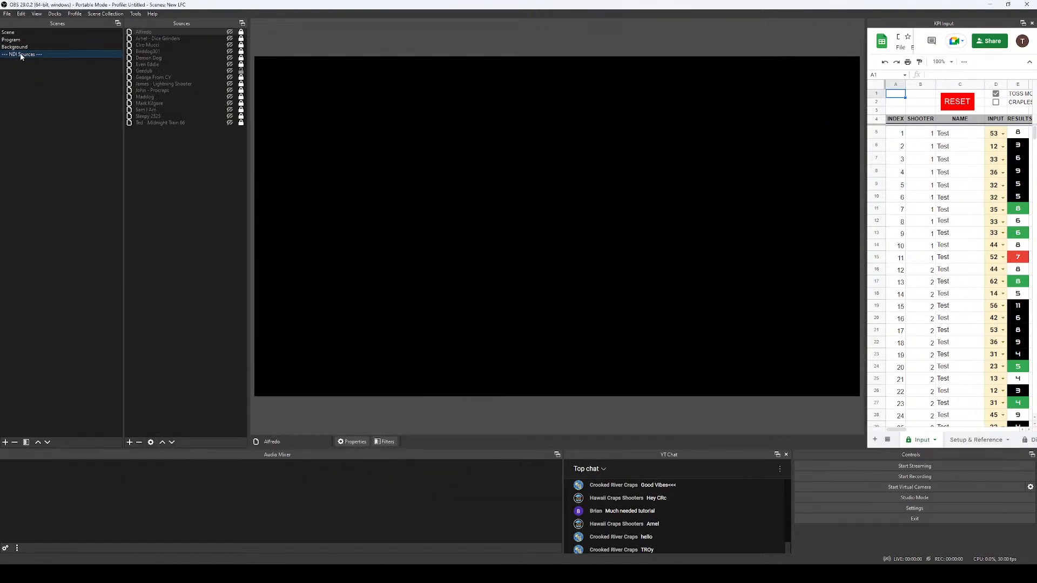
click(13, 40)
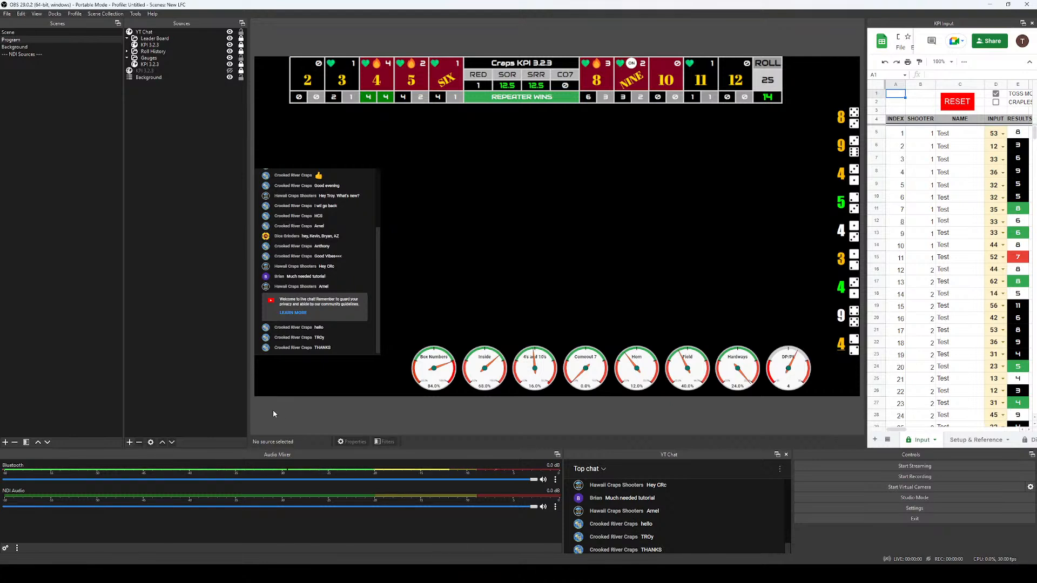
Add a new scene named "My Feed".
right_click(23, 113)
click(42, 119)
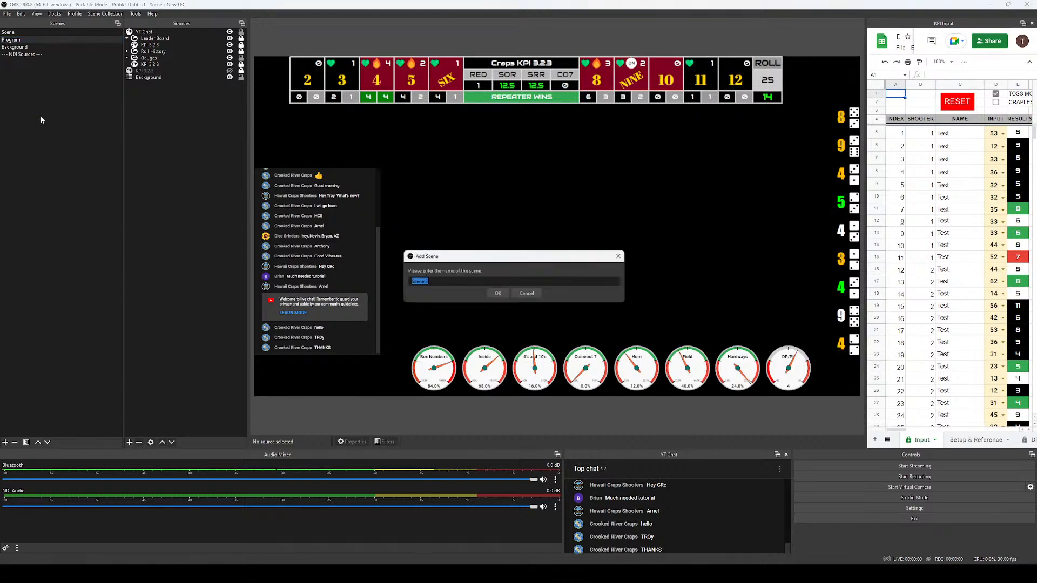
text(My Feed)
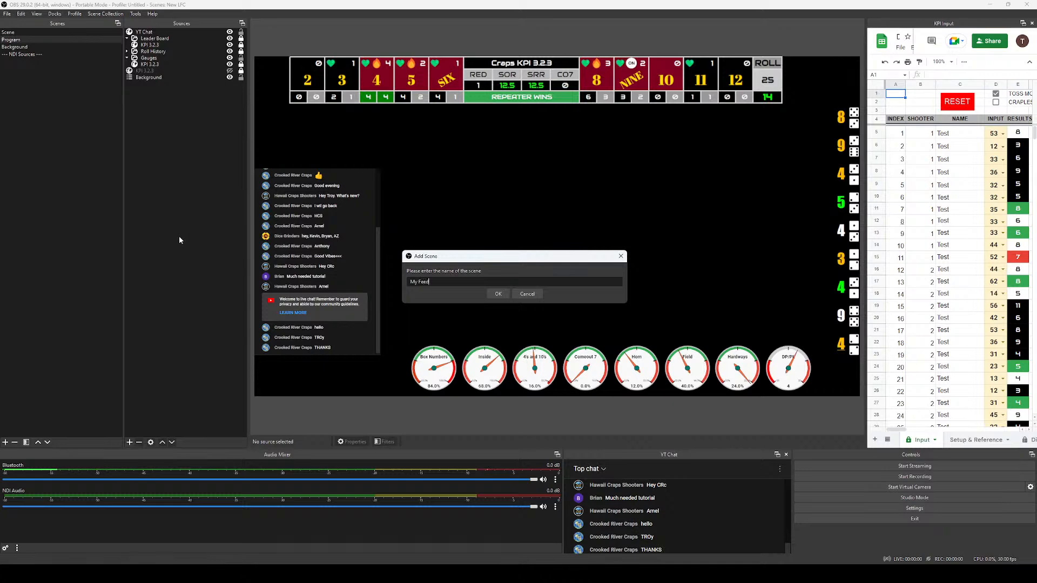
key(Return)
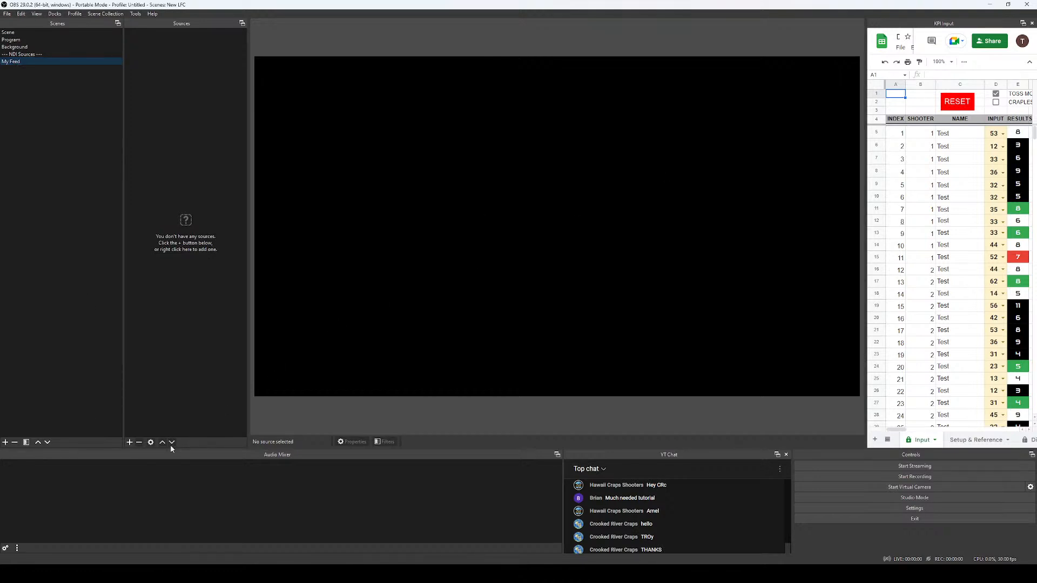
Add a new video capture device source named "Overhead" to the My Feed scene.
right_click(192, 164)
mouse_move(209, 169)
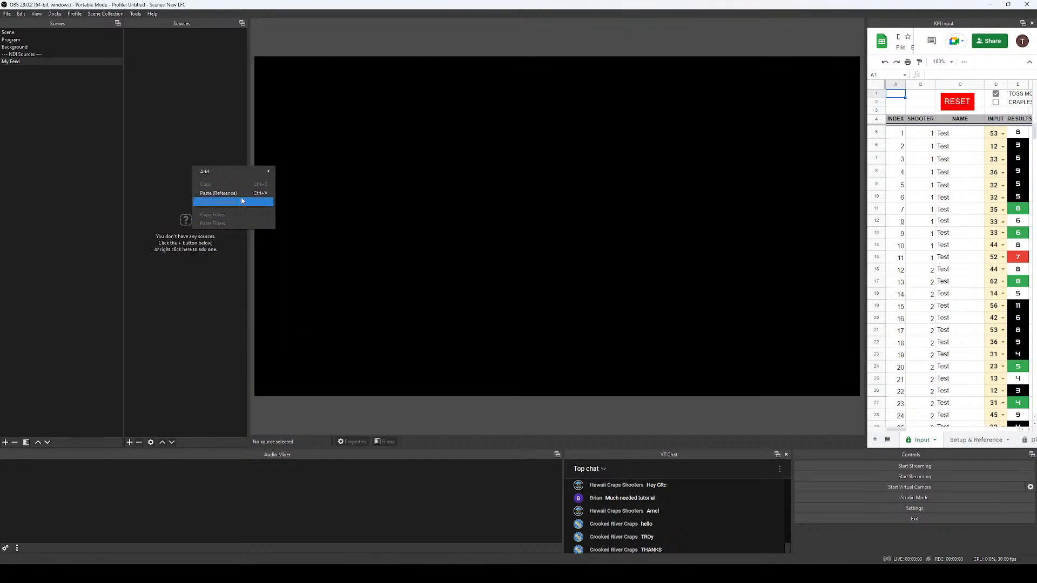
mouse_move(232, 171)
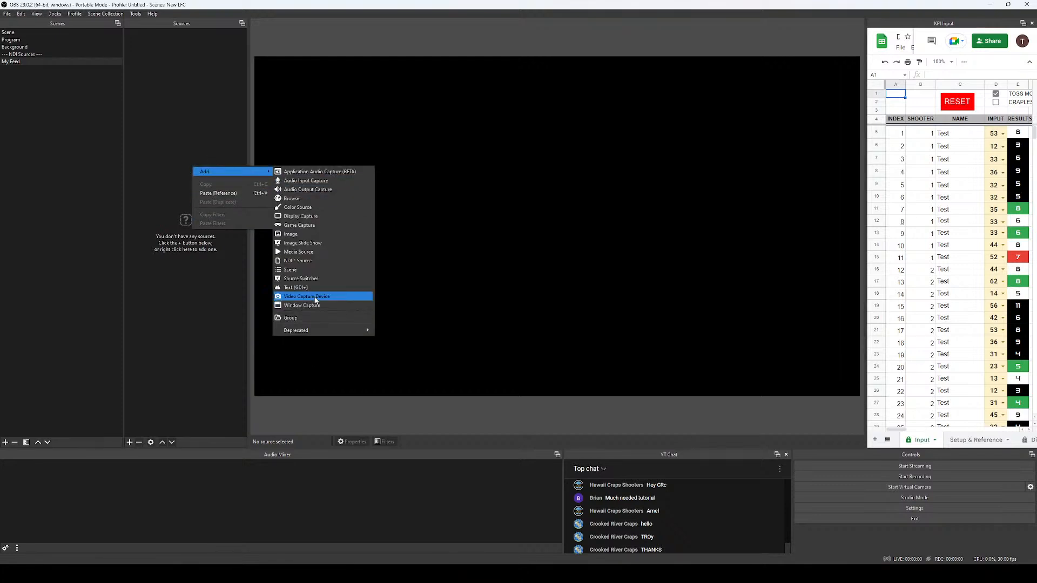
click(308, 296)
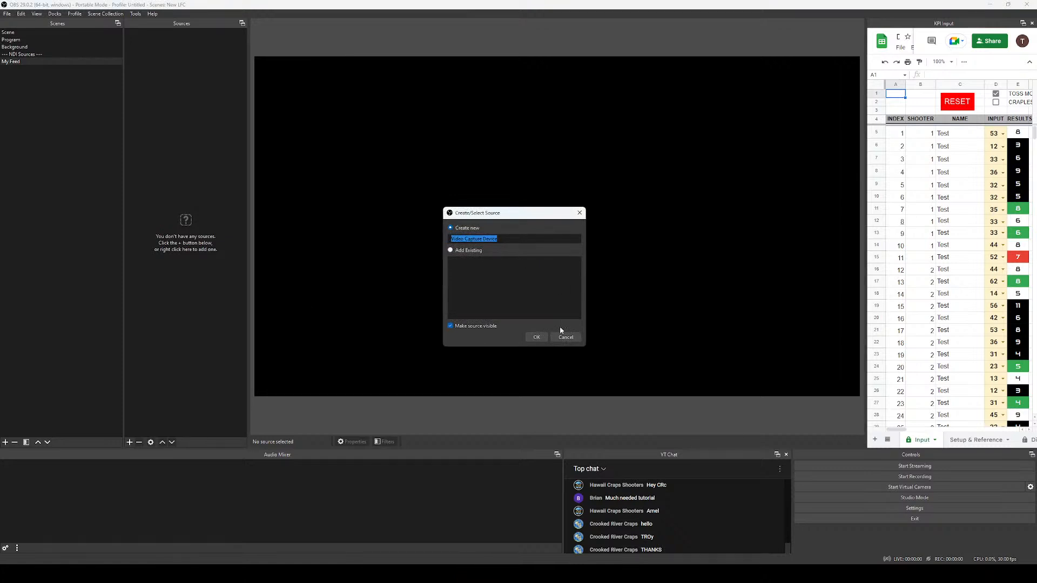
text(Overhead)
click(543, 338)
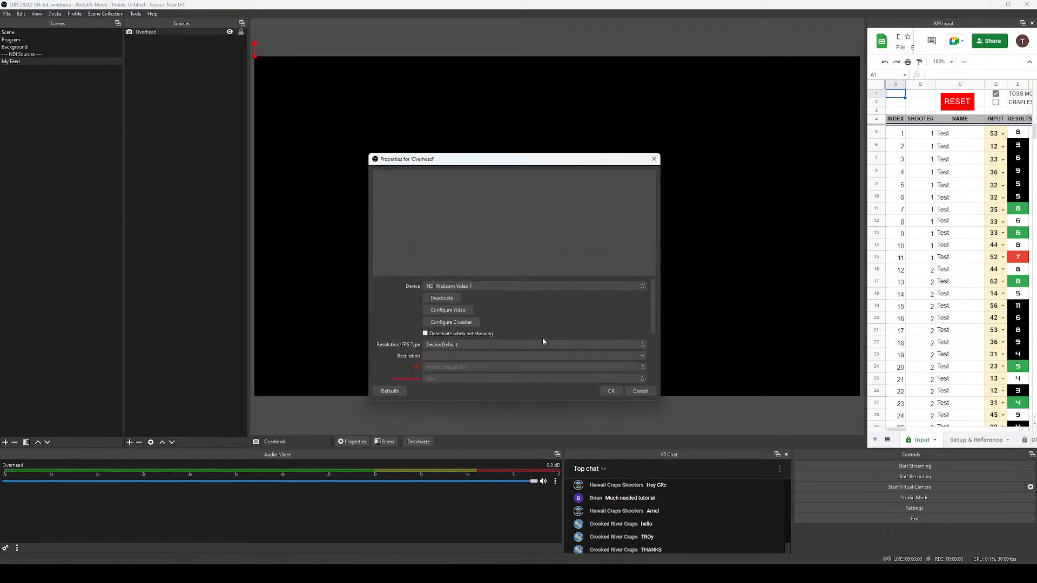
Set the Overhead source's device to Logitech BRIO and move its picture away from the canvas corner.
click(472, 284)
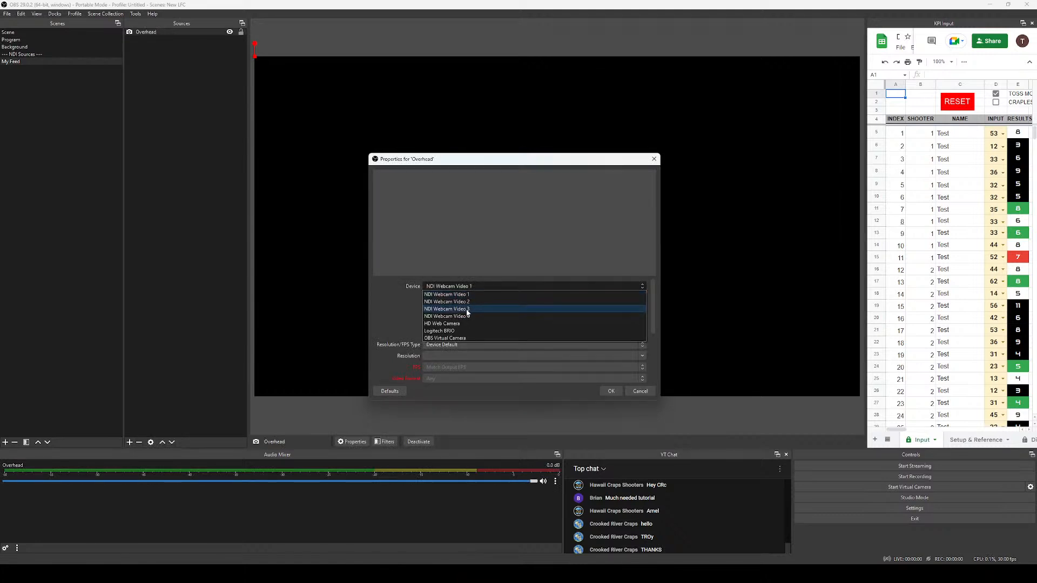
click(456, 331)
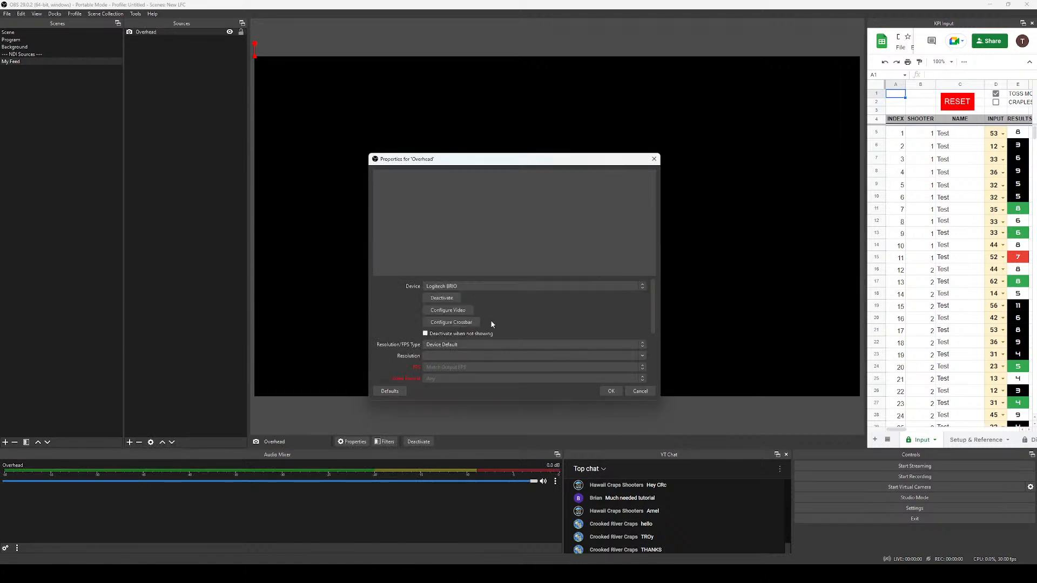
click(611, 389)
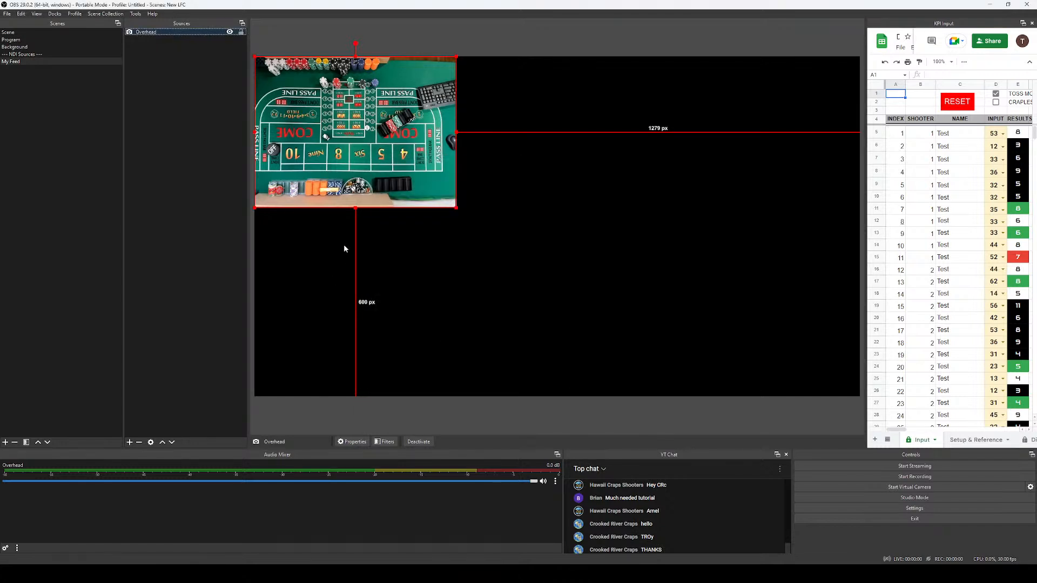
drag(384, 150, 446, 169)
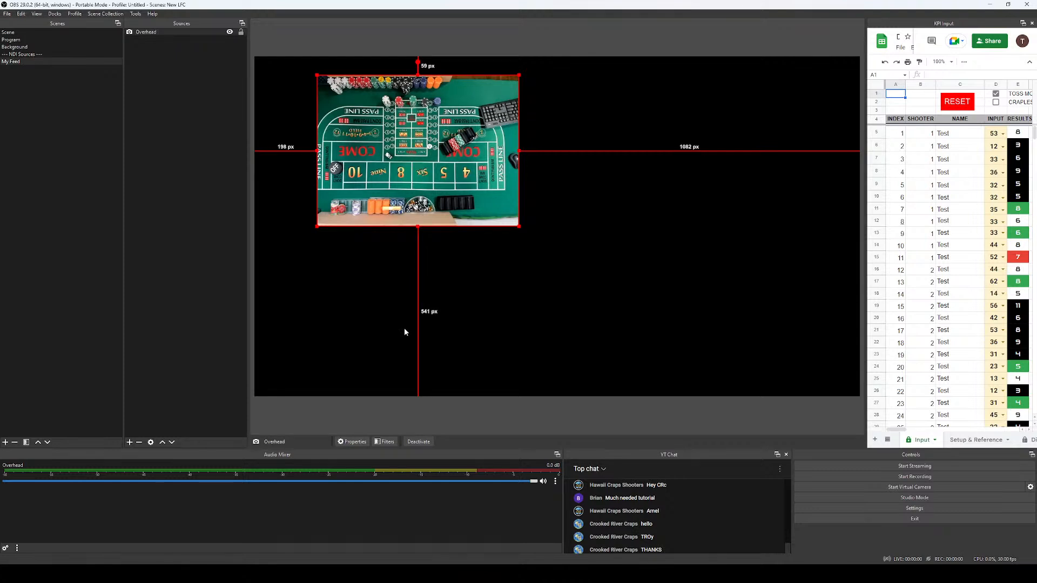
Examine the camera's video configuration settings from the Overhead source's properties, then close them without changes.
click(356, 442)
drag(541, 162, 610, 130)
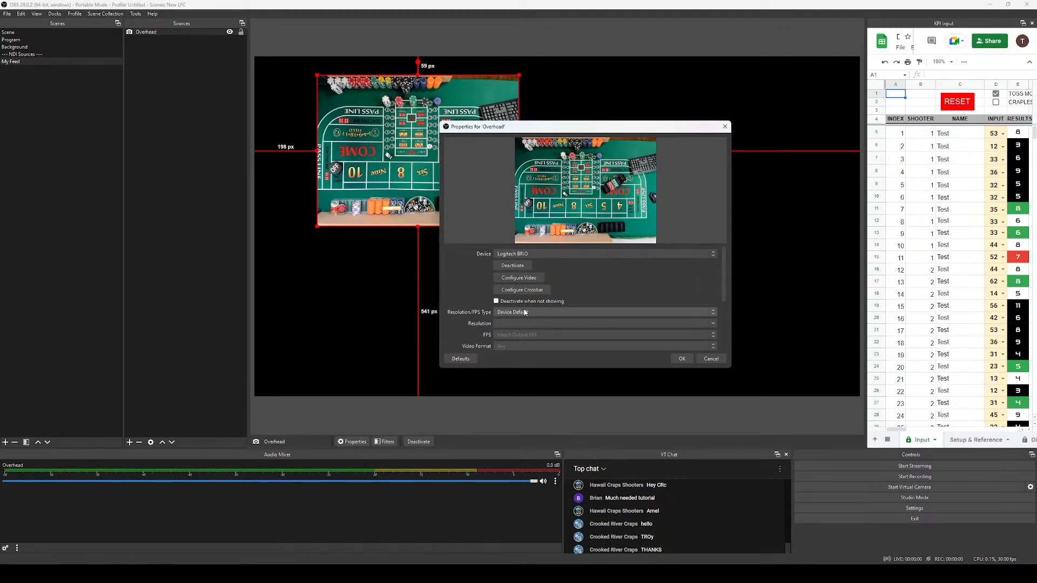
click(520, 278)
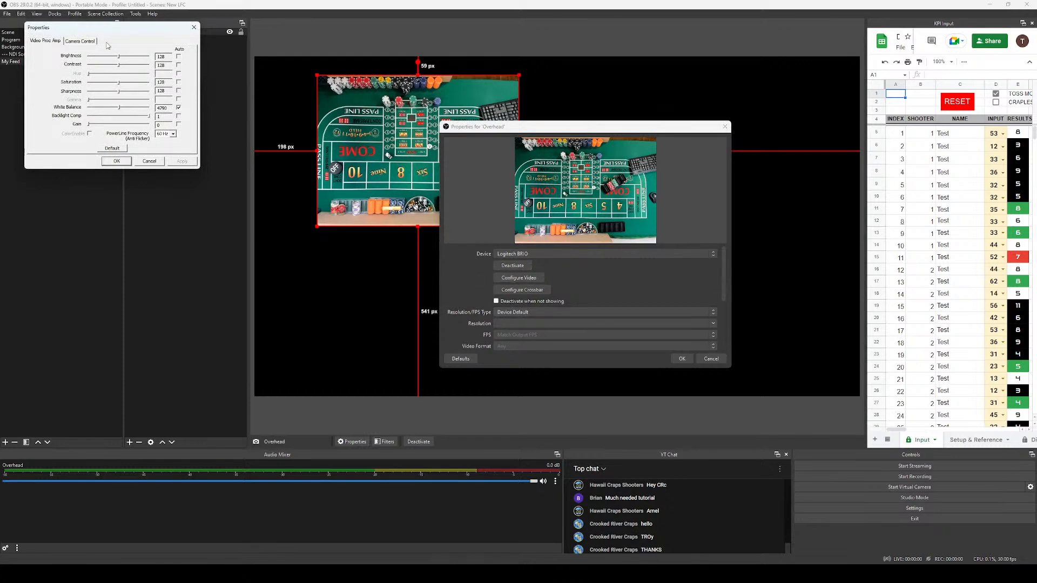
drag(103, 28, 643, 244)
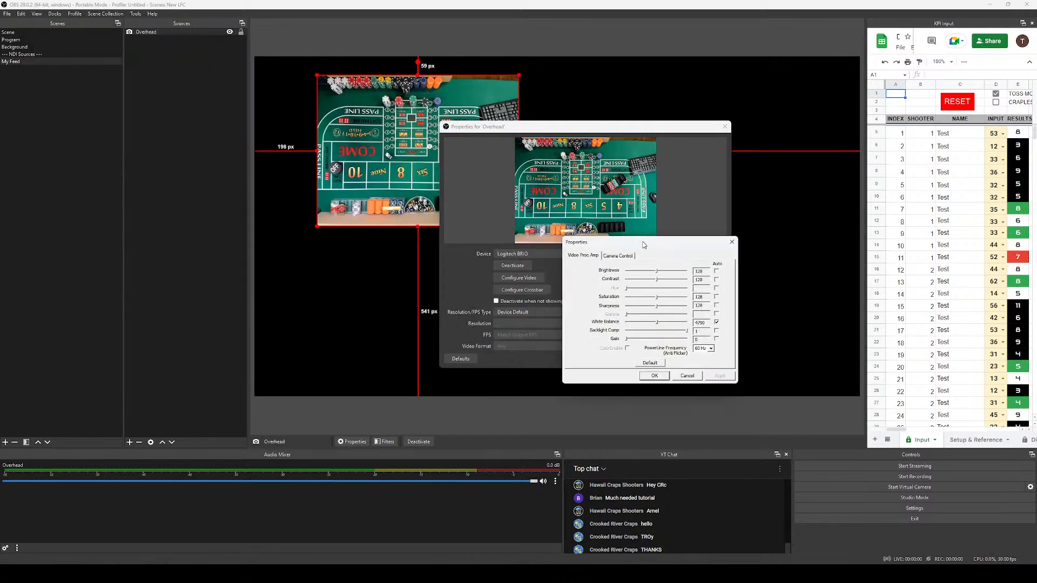
click(731, 242)
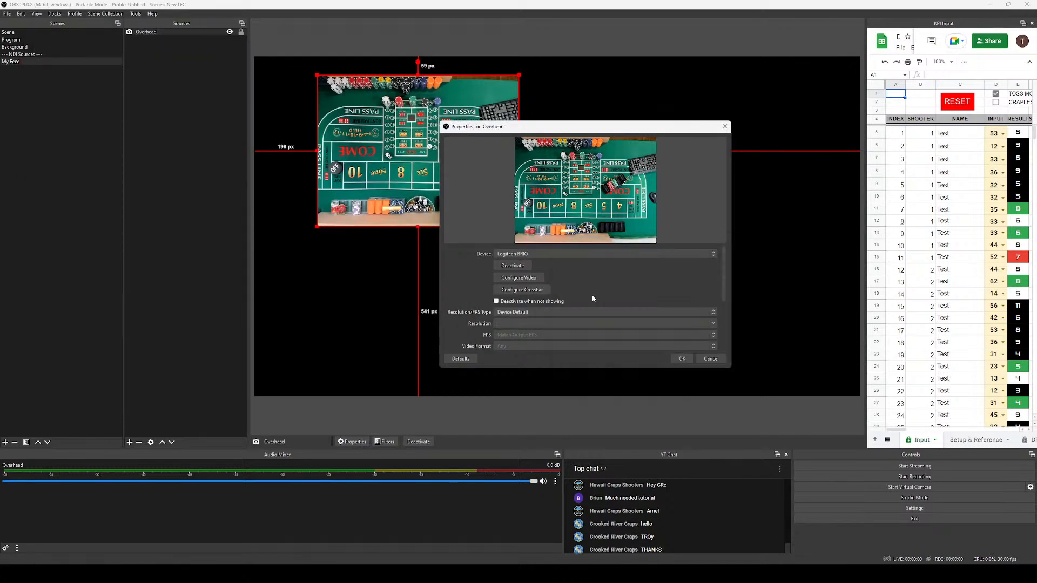
Set the Overhead source's resolution type to Custom with a resolution of 3840x2160.
click(528, 313)
click(514, 328)
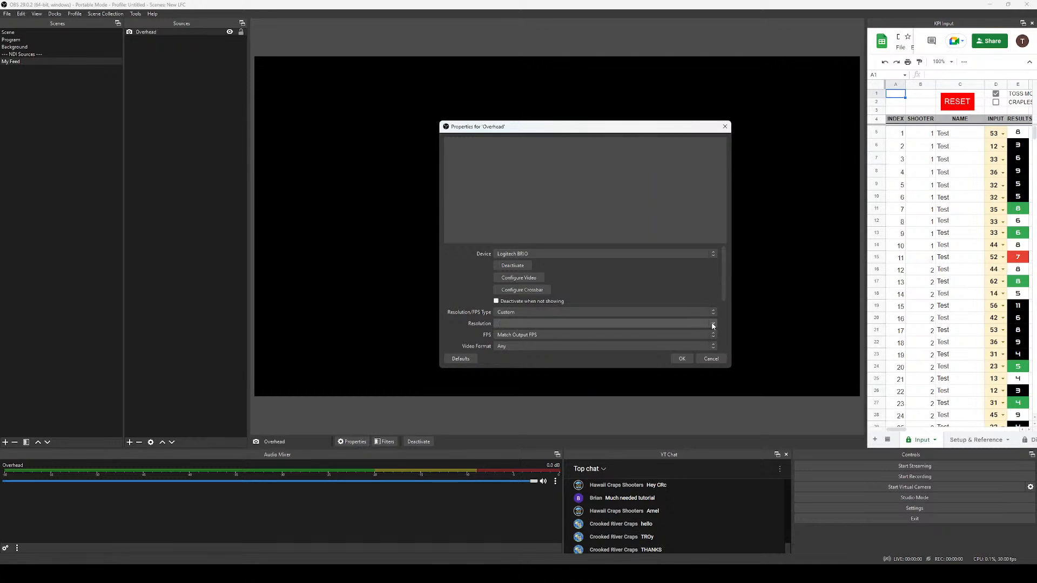
click(548, 323)
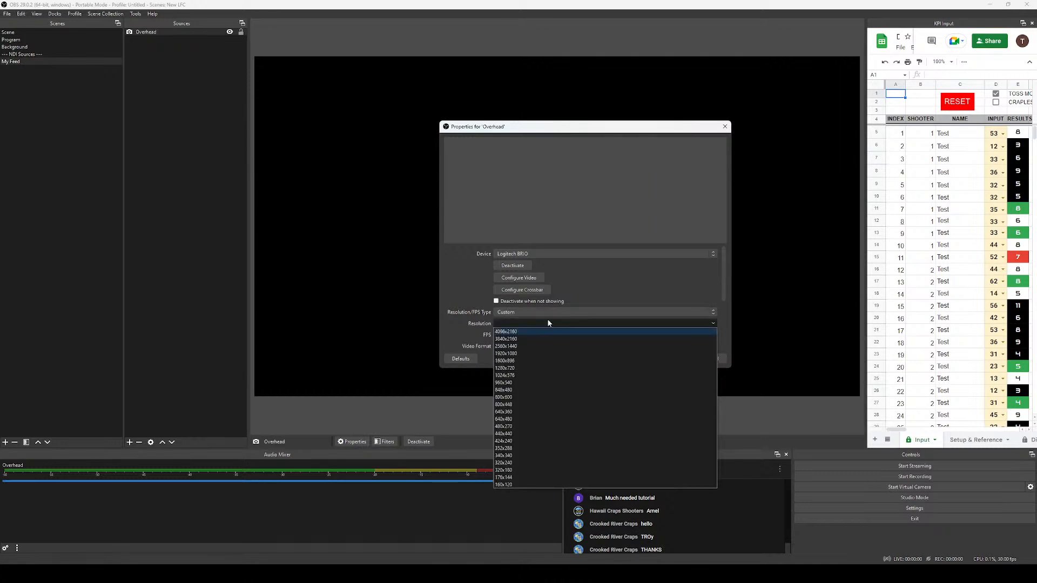
click(509, 340)
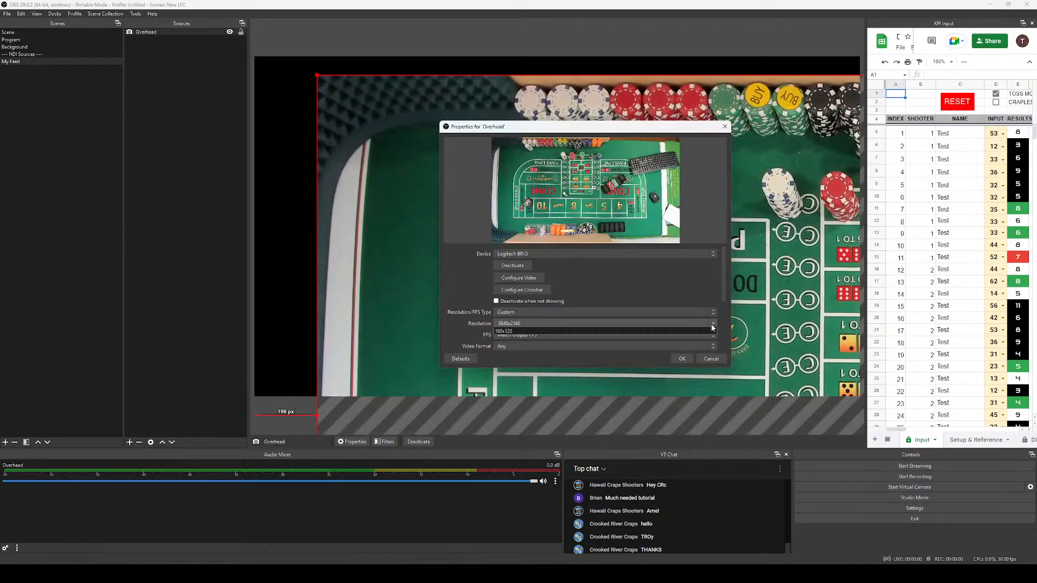
click(711, 323)
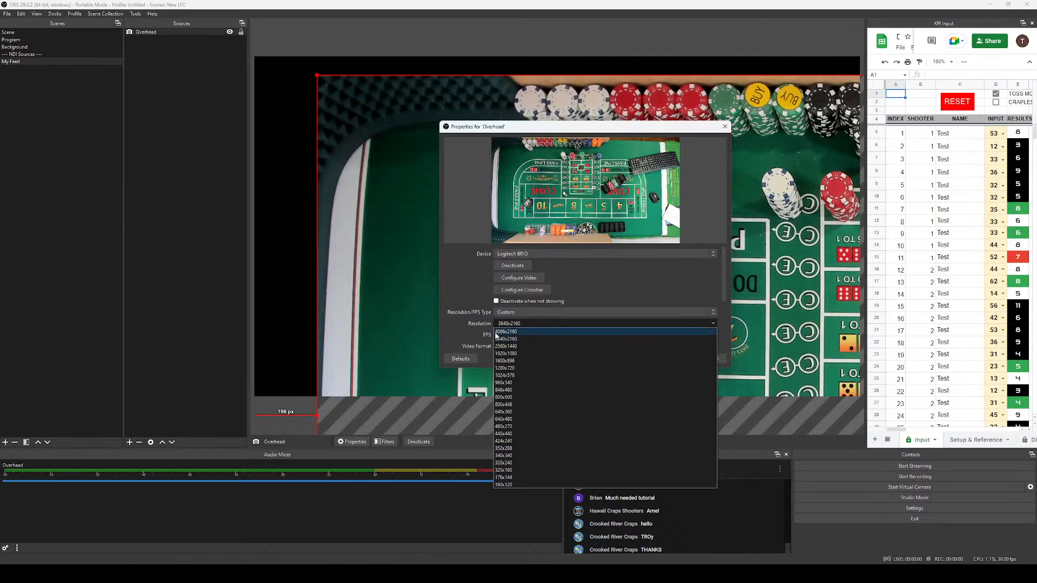
click(470, 331)
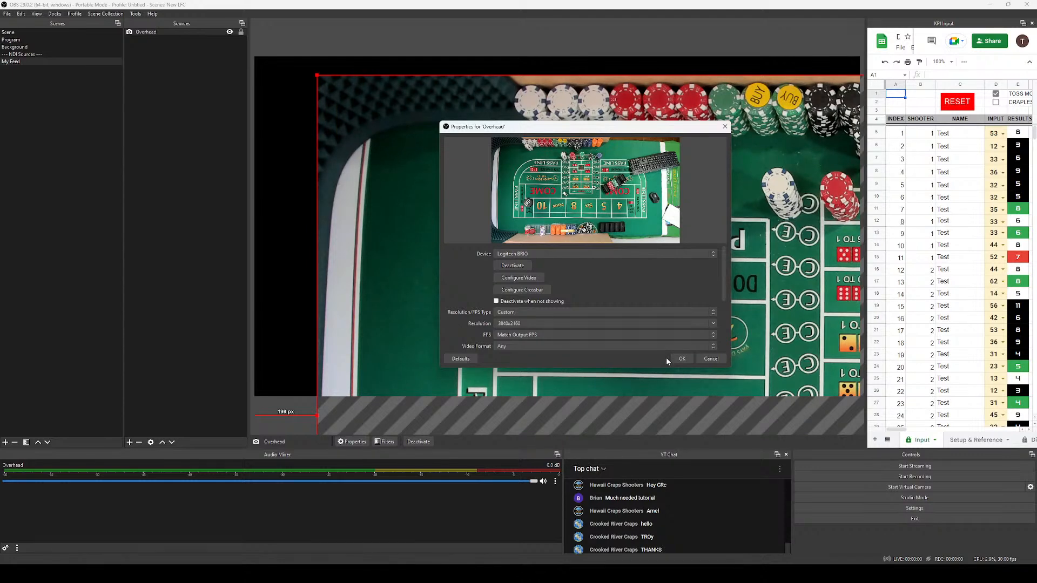
click(682, 359)
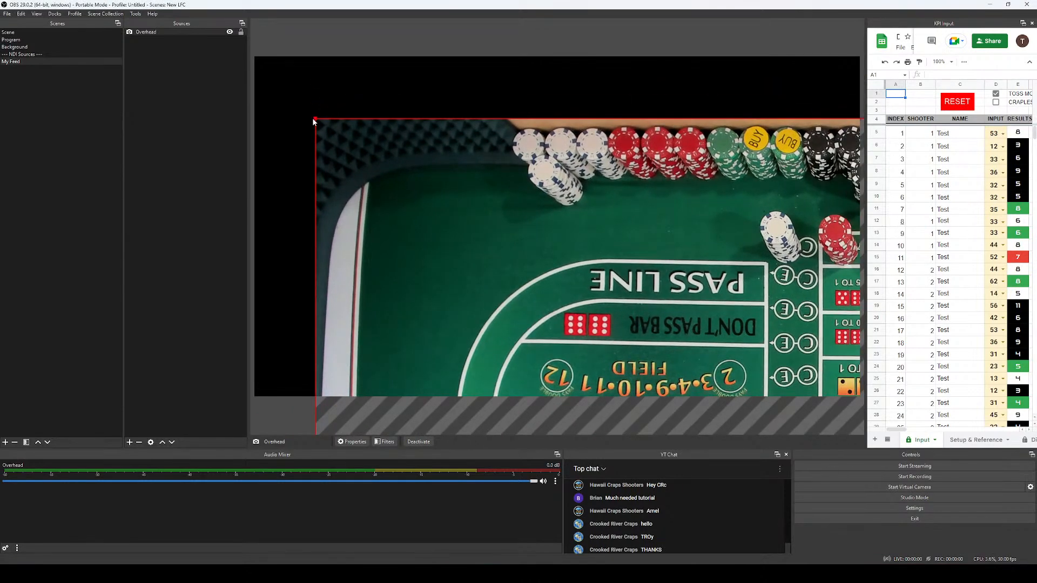
Scale down the oversized Overhead picture and align it with the canvas corners so it fills the canvas.
drag(316, 119, 657, 326)
drag(727, 347, 345, 130)
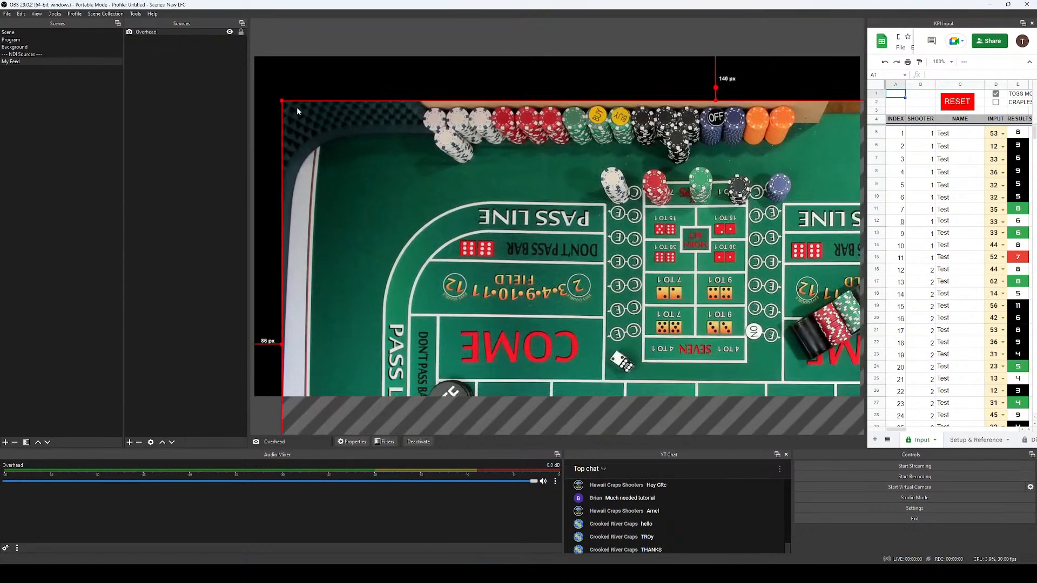
drag(282, 101, 285, 80)
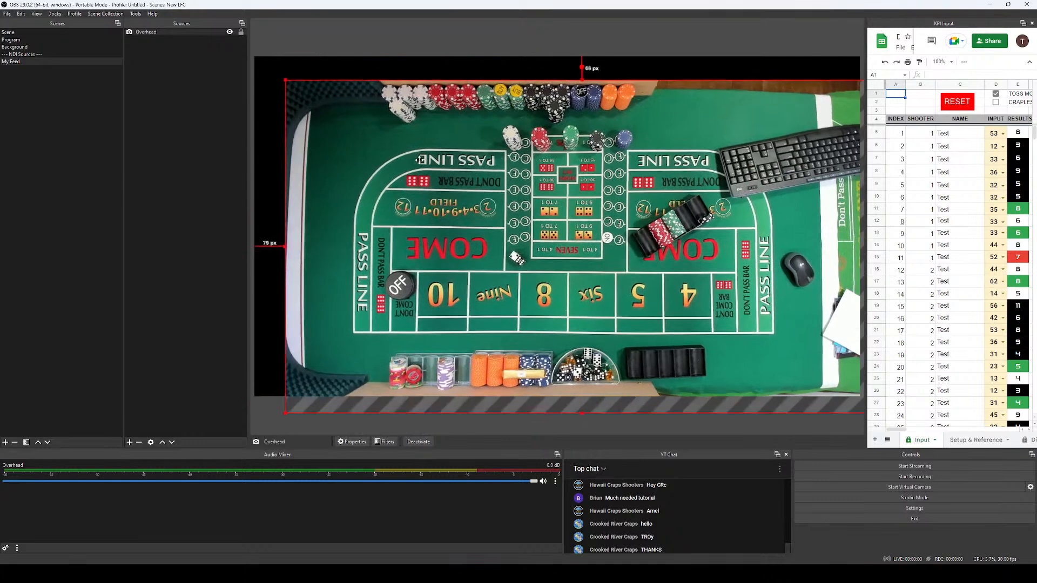
drag(419, 160, 389, 136)
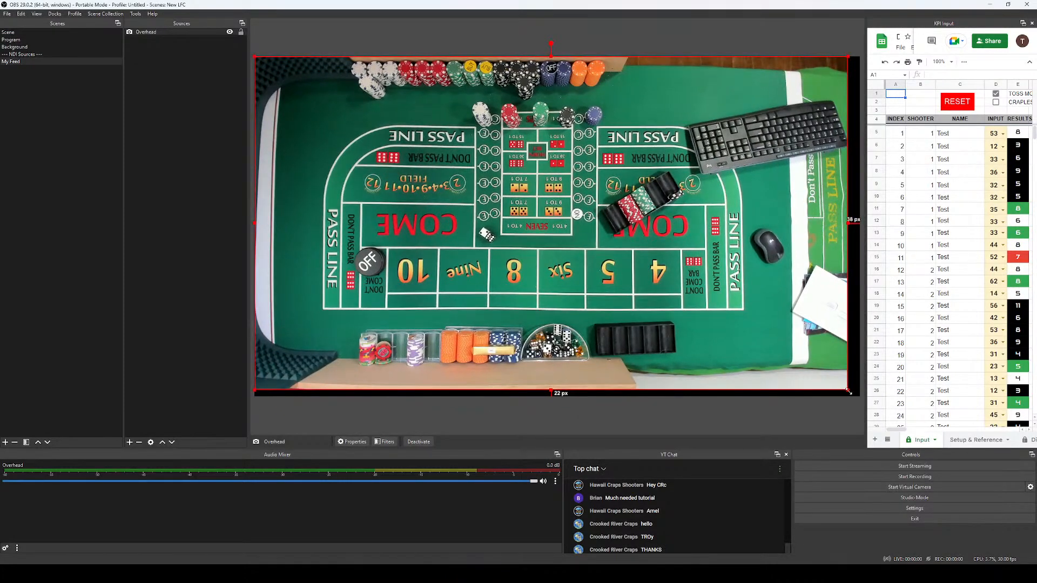
drag(849, 392, 860, 397)
Rotate the Overhead source by 180 degrees.
right_click(509, 229)
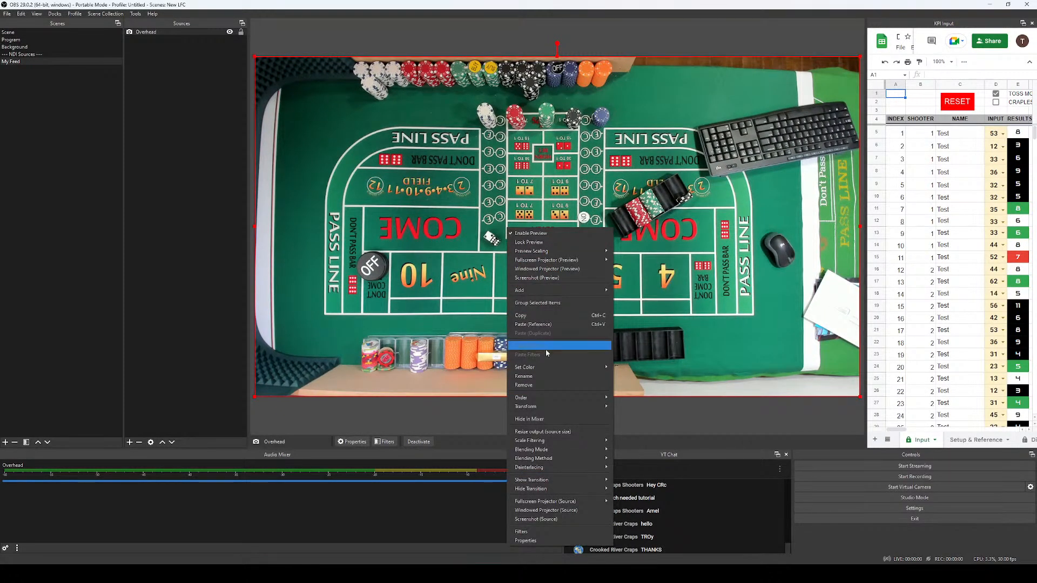
mouse_move(589, 406)
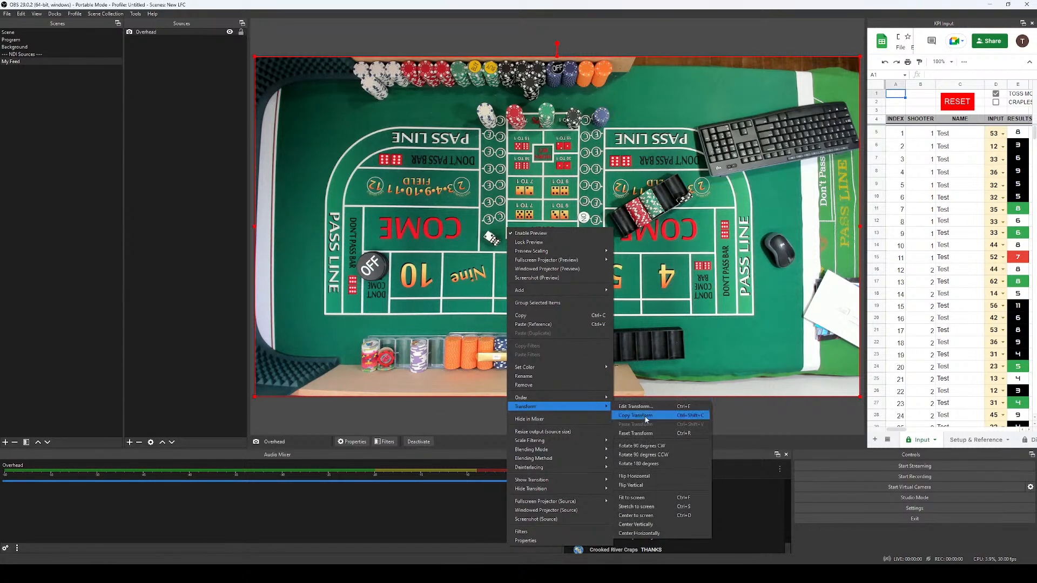
click(641, 464)
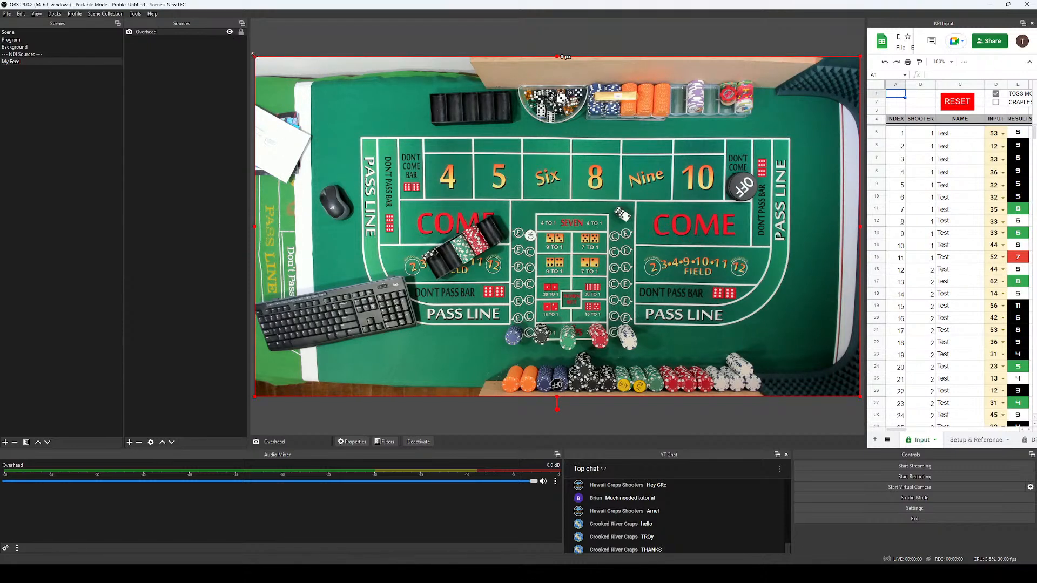
Crop the Overhead picture by about 161 px on the left and 71 px at the top, and enlarge it to the canvas width.
drag(256, 57, 306, 80)
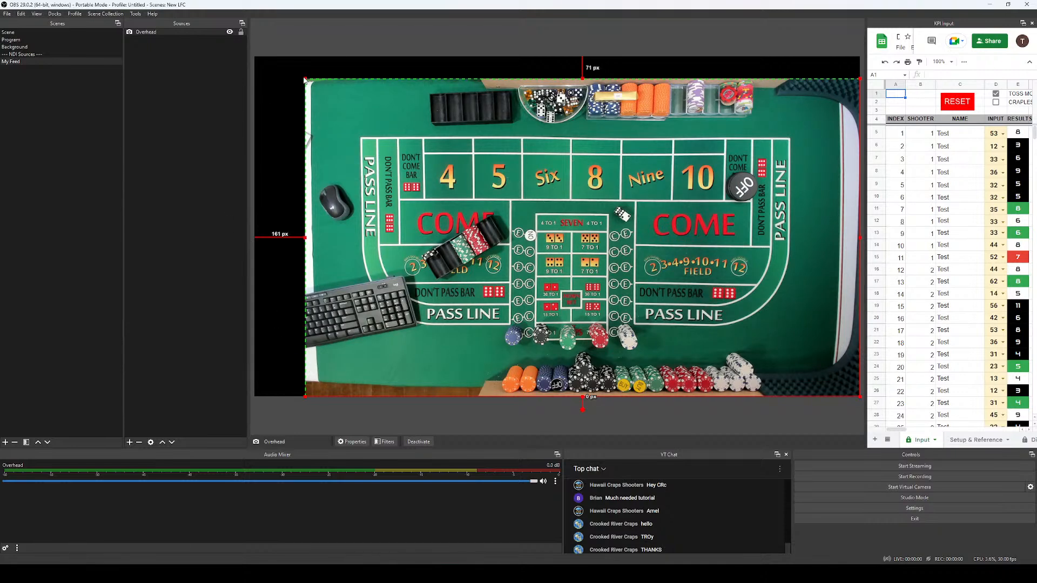
drag(305, 79, 255, 60)
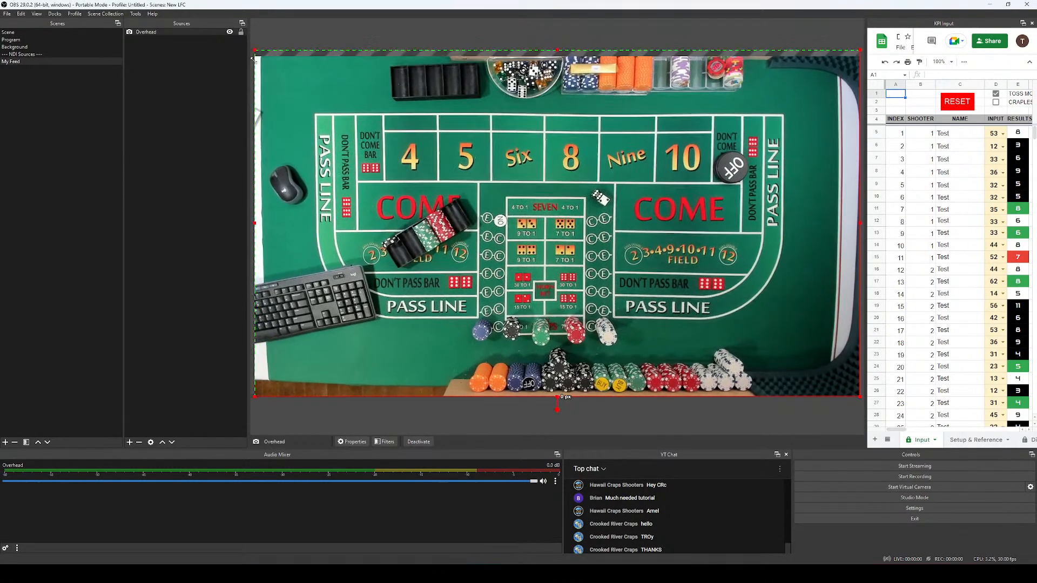
click(323, 419)
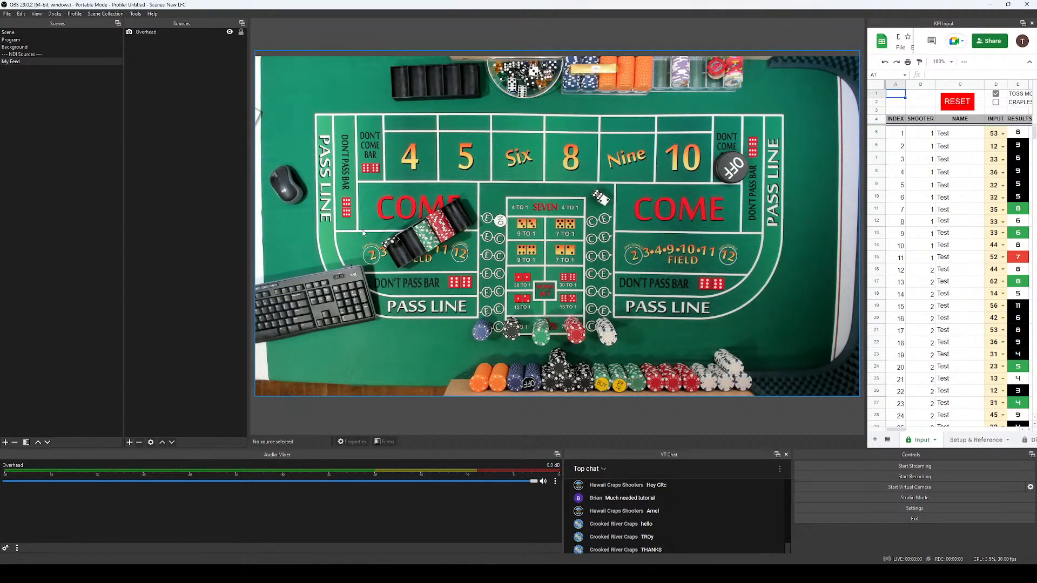
Enlarge the Overhead picture slightly beyond the canvas and shift it left to center the craps layout.
click(849, 388)
drag(859, 396, 882, 414)
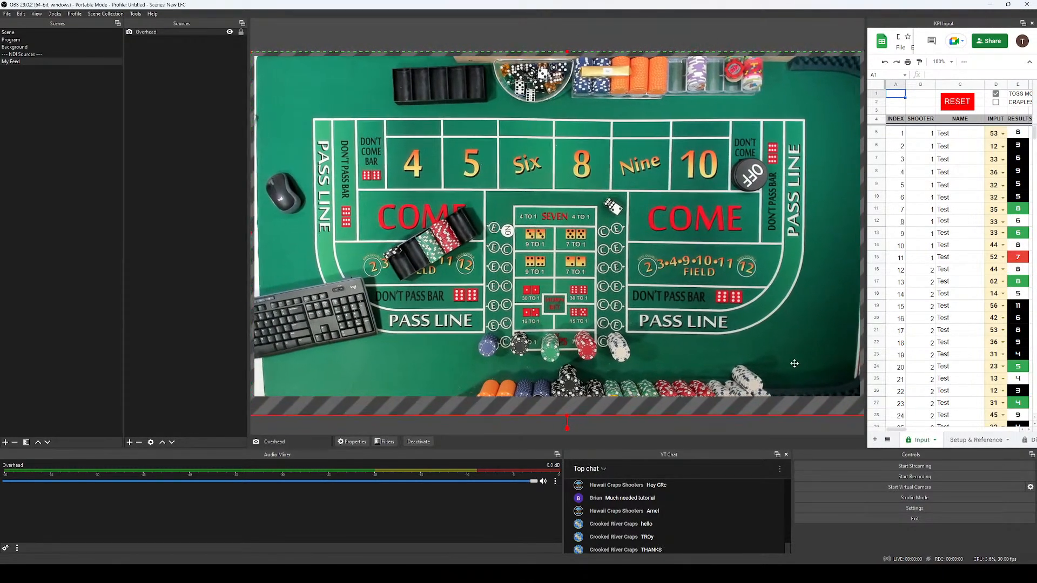
drag(794, 363, 772, 360)
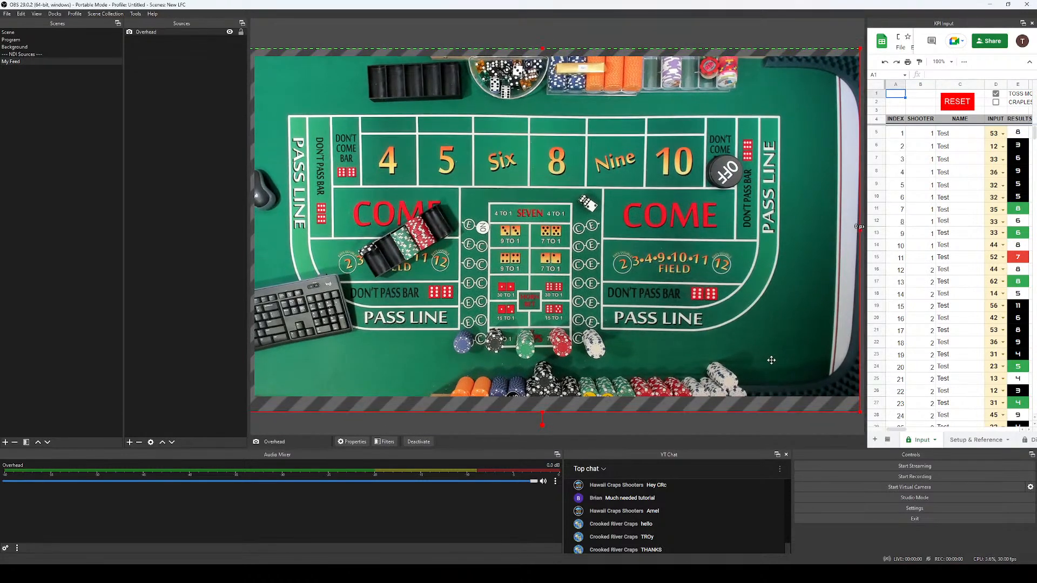
click(505, 434)
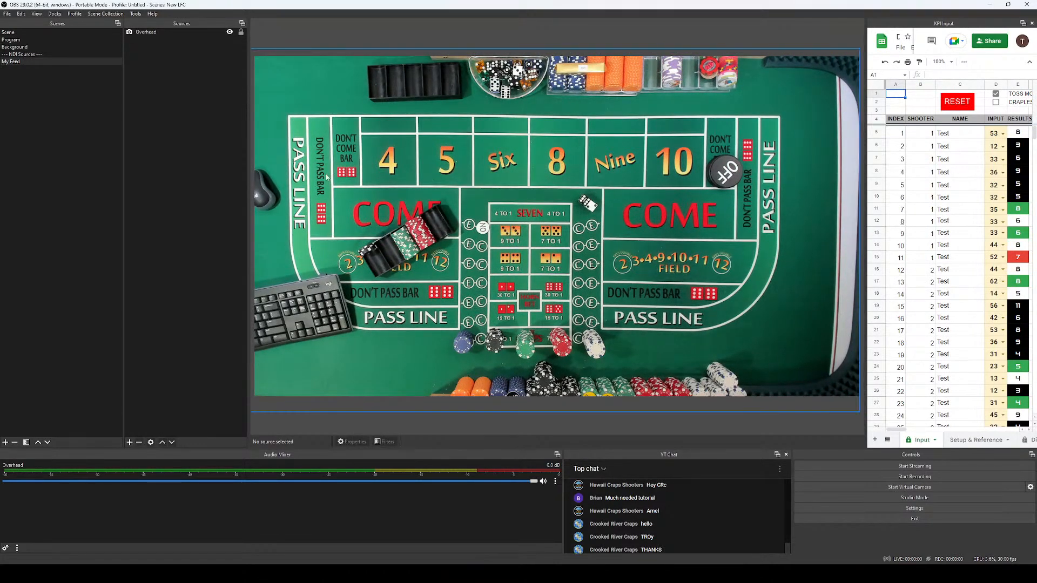
Try adding a Video Capture Device source named Dice Cam to the My Feed scene, and remove it again.
right_click(142, 67)
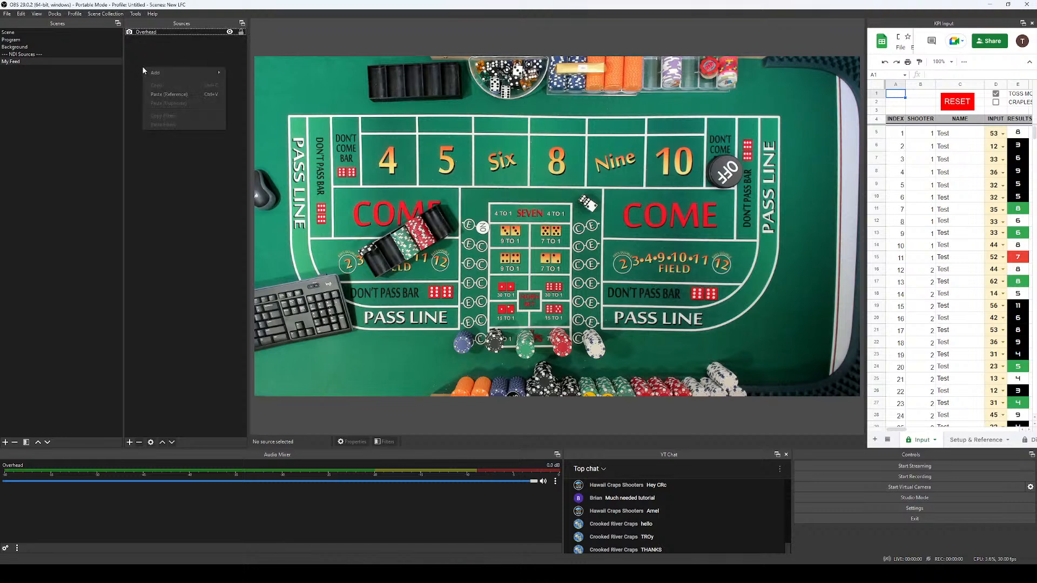
mouse_move(161, 74)
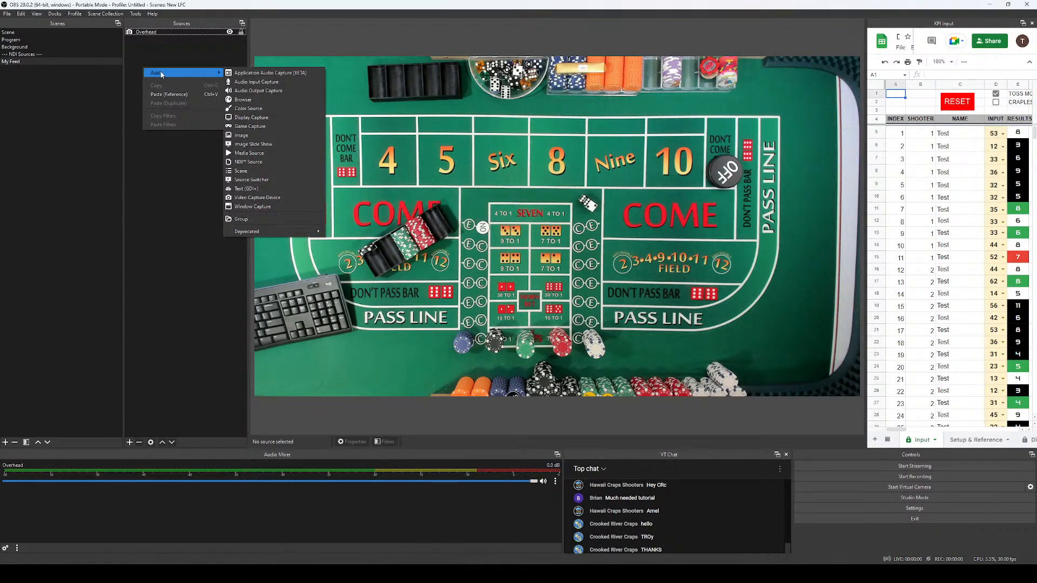
click(254, 198)
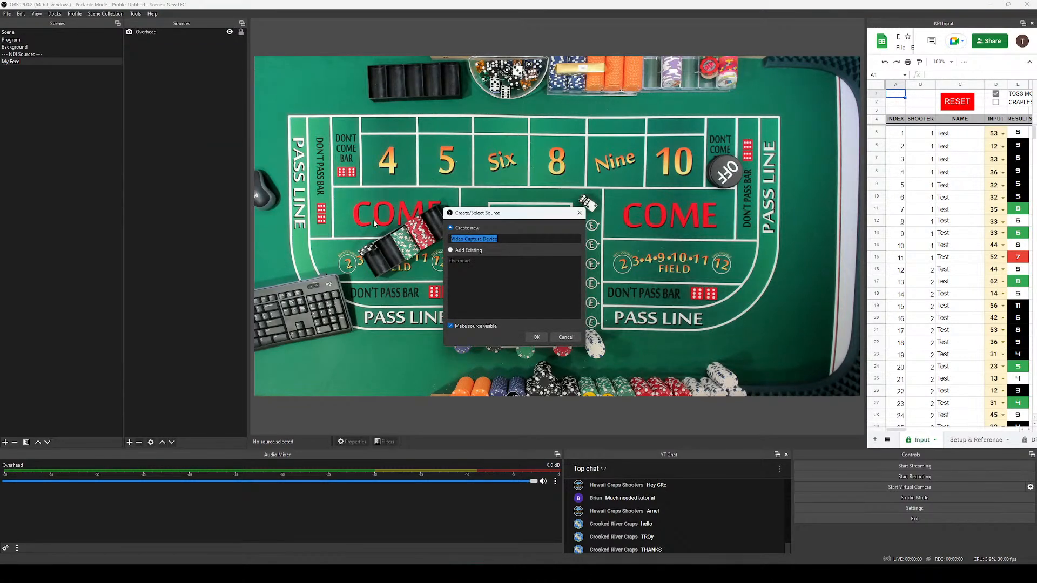
text(Dice Cam)
key(Return)
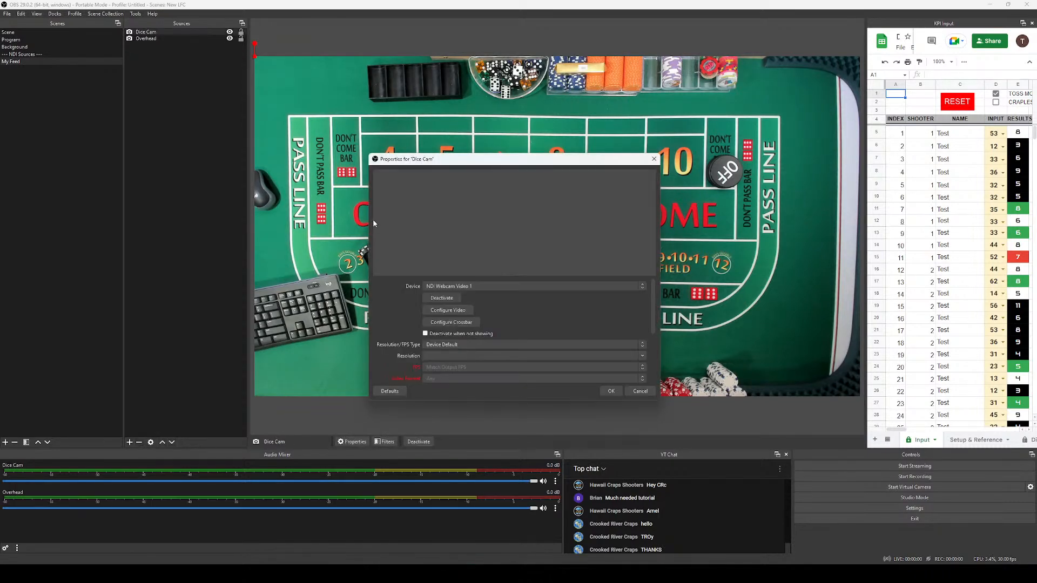
click(478, 286)
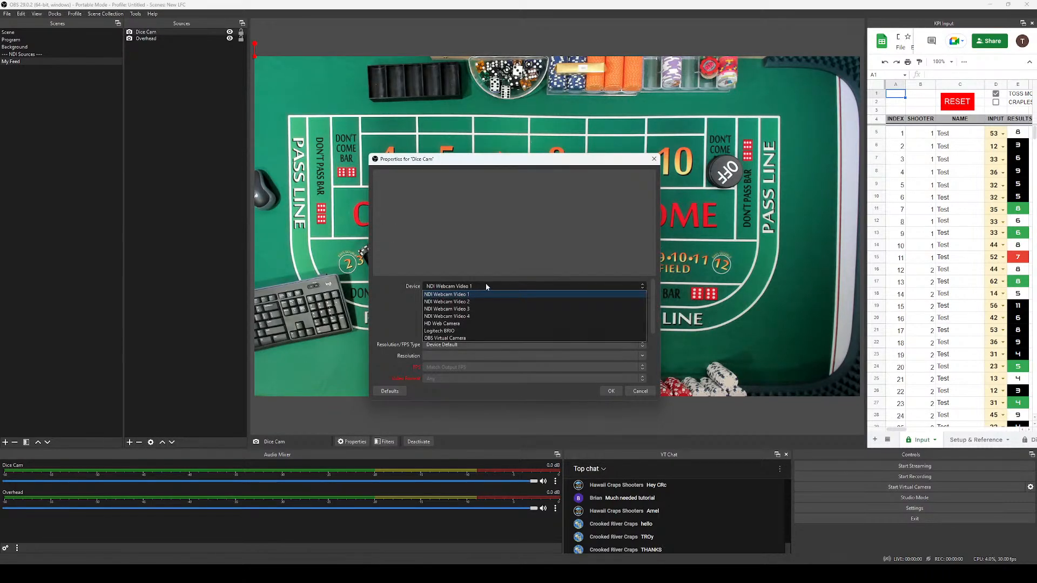
click(485, 283)
key(Escape)
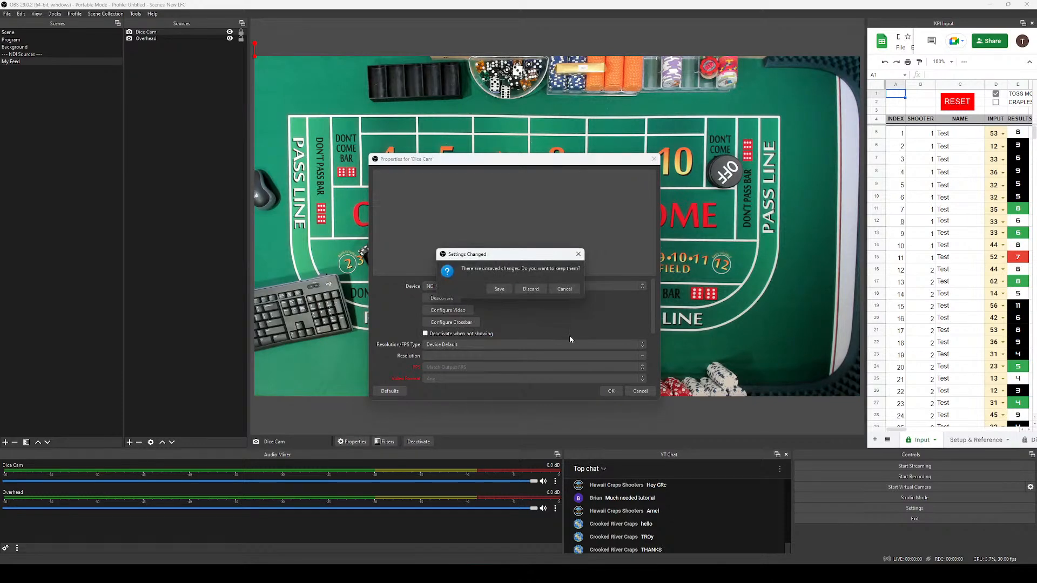
key(Escape)
click(637, 390)
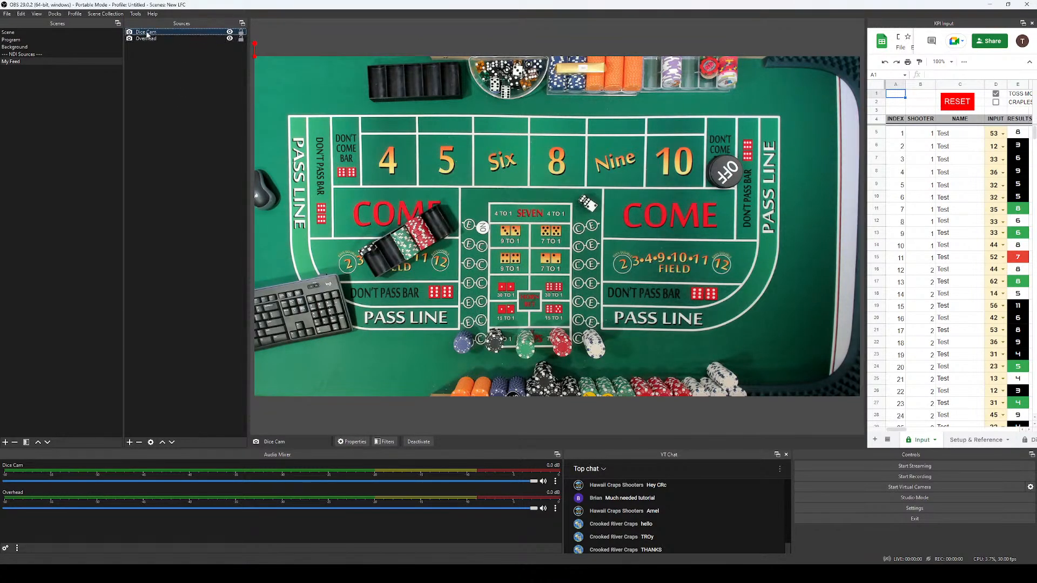
key(Delete)
key(Return)
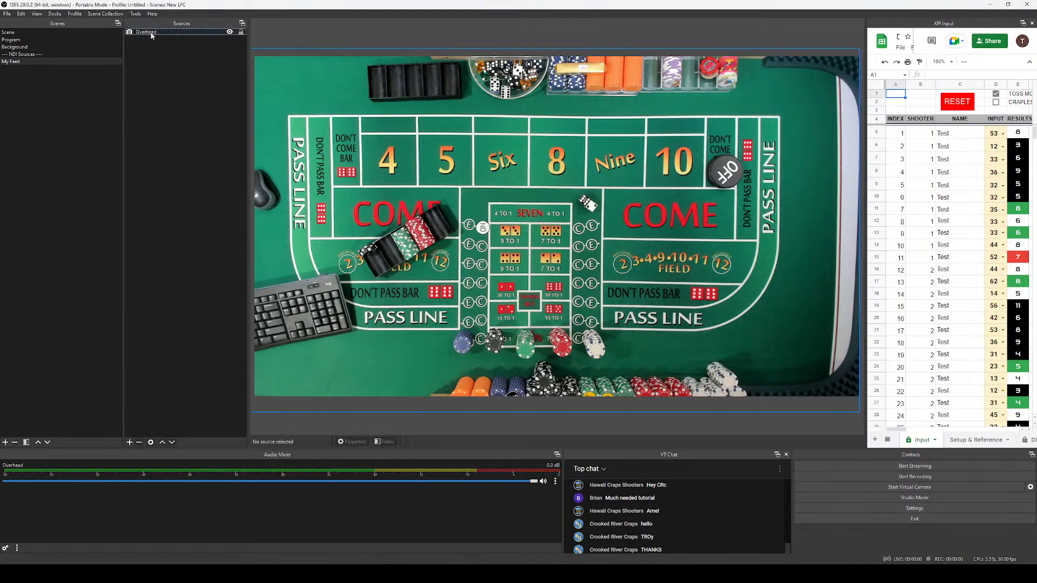
Copy the Overhead source and paste it into the My Feed scene as a reference.
click(151, 33)
right_click(149, 32)
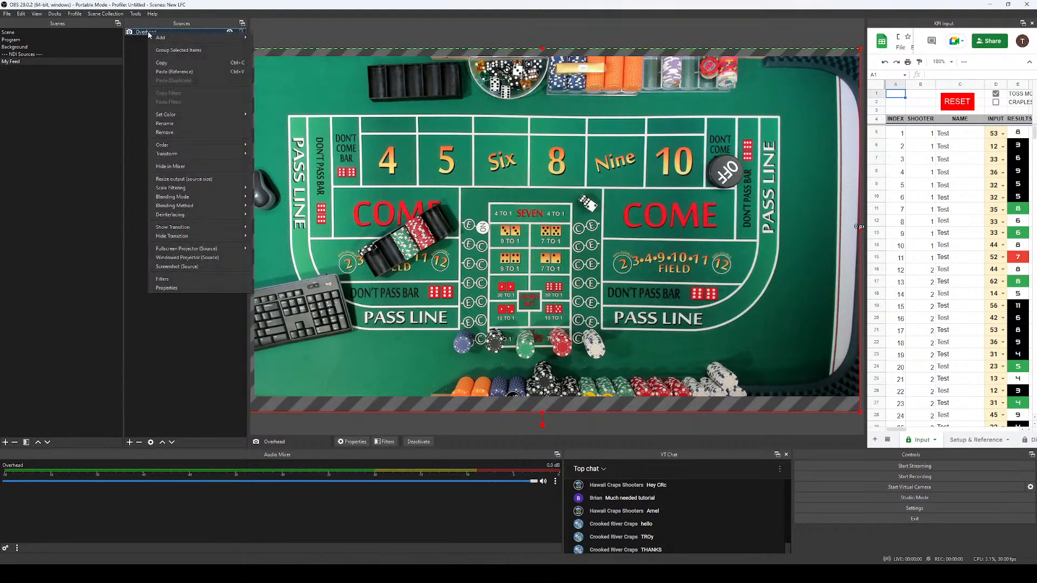
click(170, 63)
right_click(150, 54)
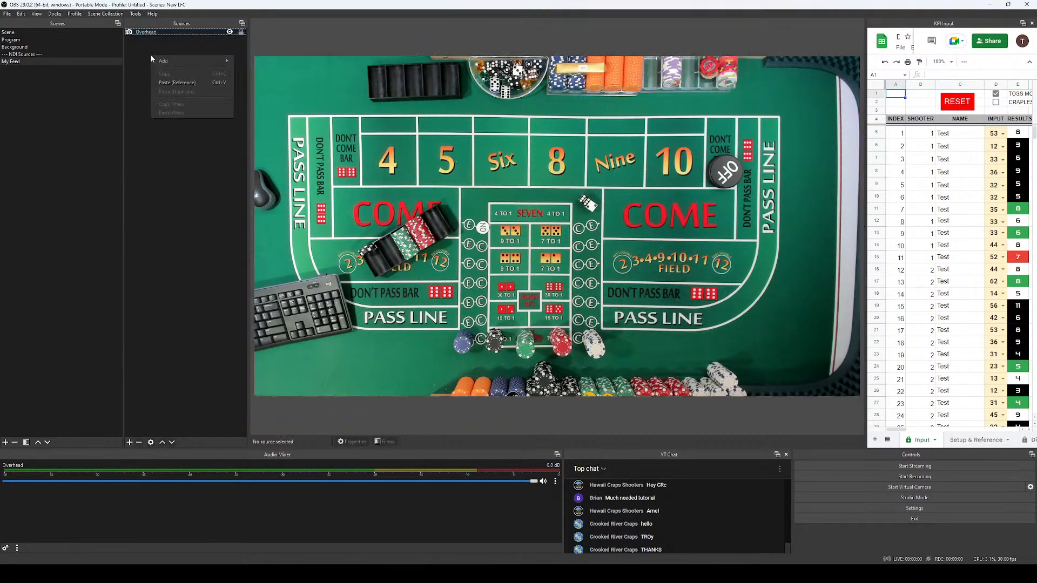
click(174, 82)
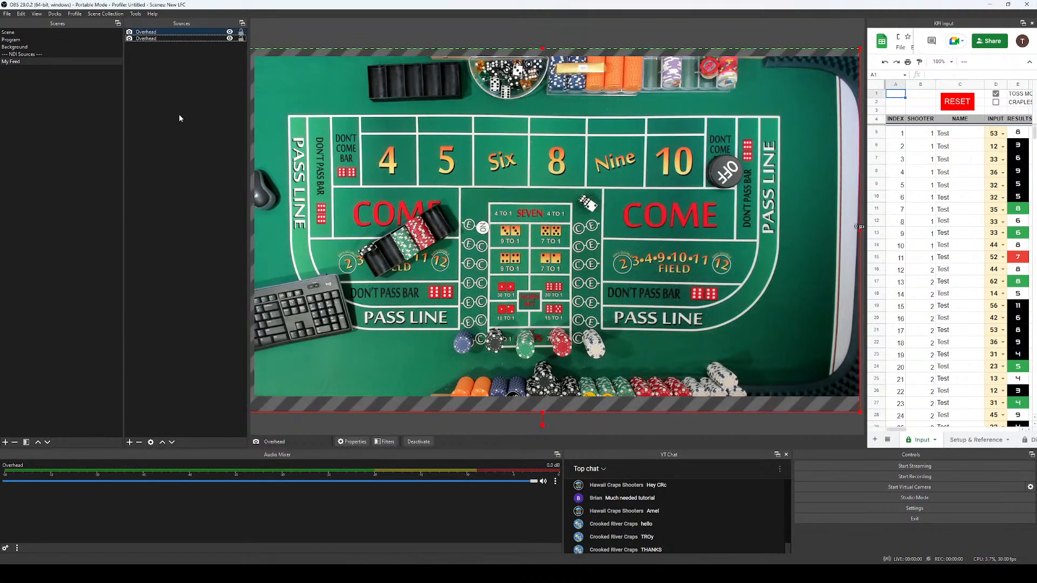
Group the lower Overhead source under the name Dice Cam and order the group above the other Overhead source.
right_click(146, 37)
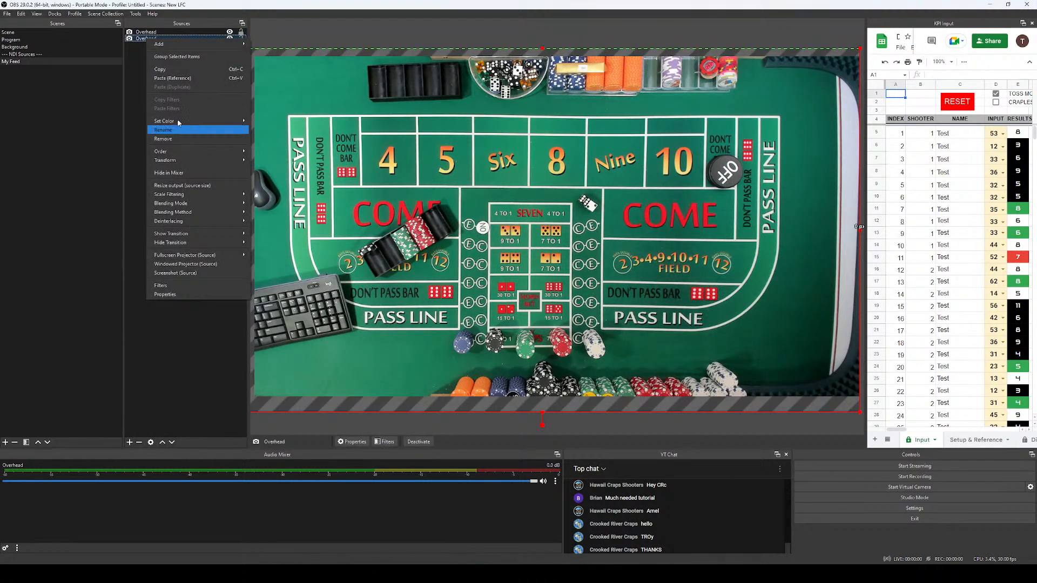
click(172, 56)
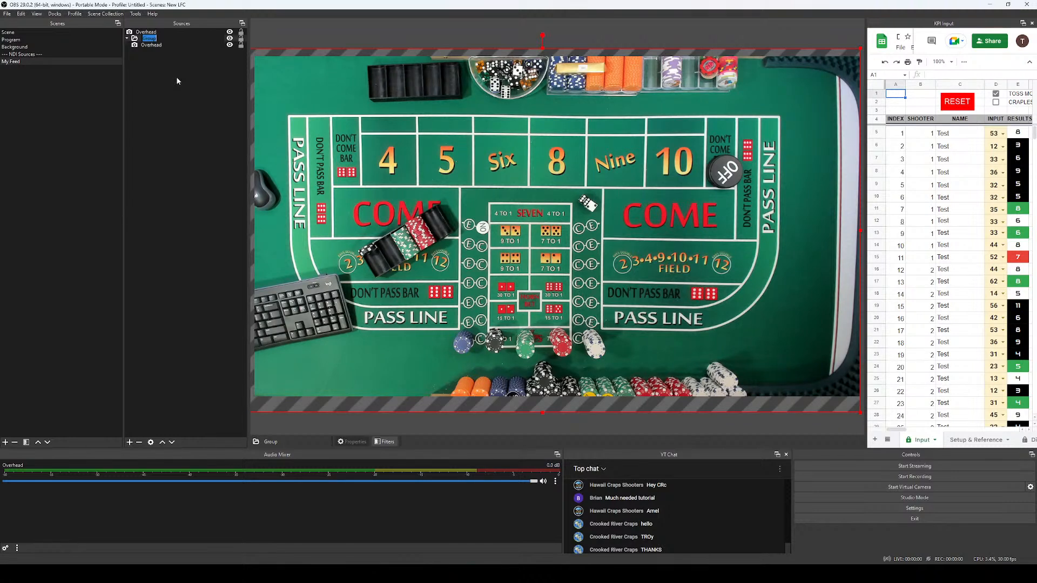
text(Dice Cam)
key(Return)
click(127, 39)
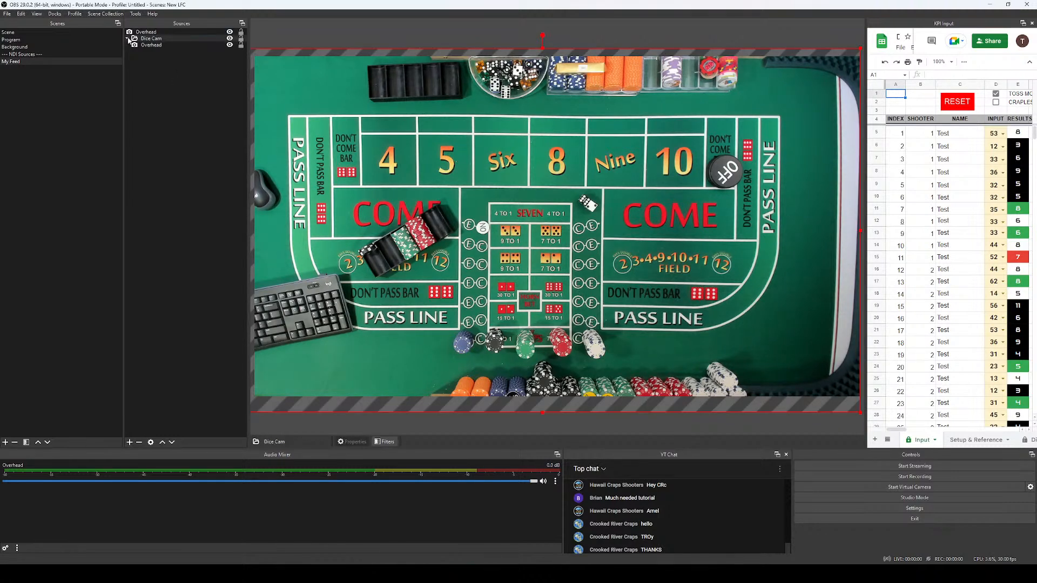
click(156, 33)
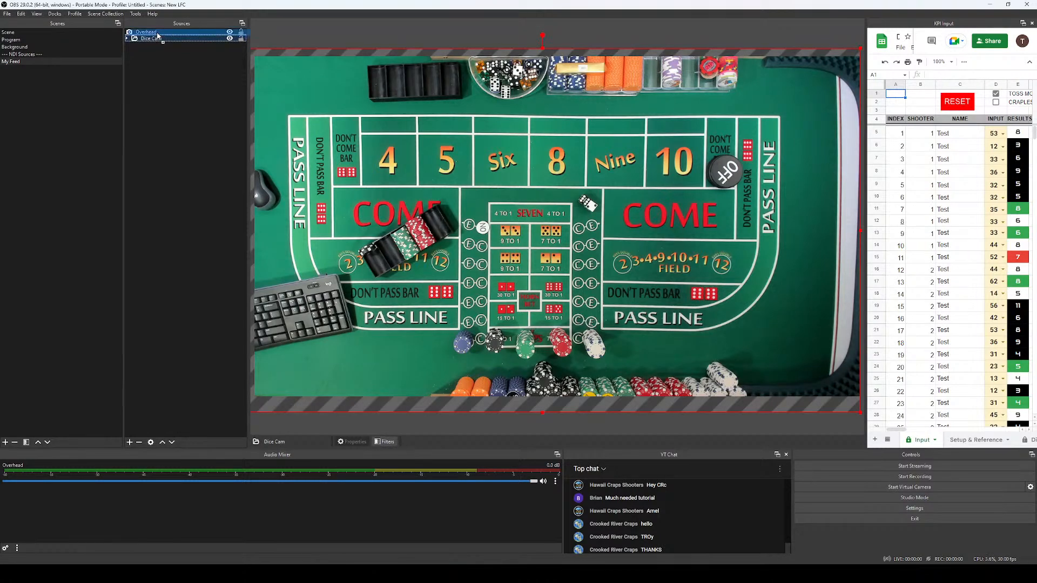
drag(157, 32, 149, 39)
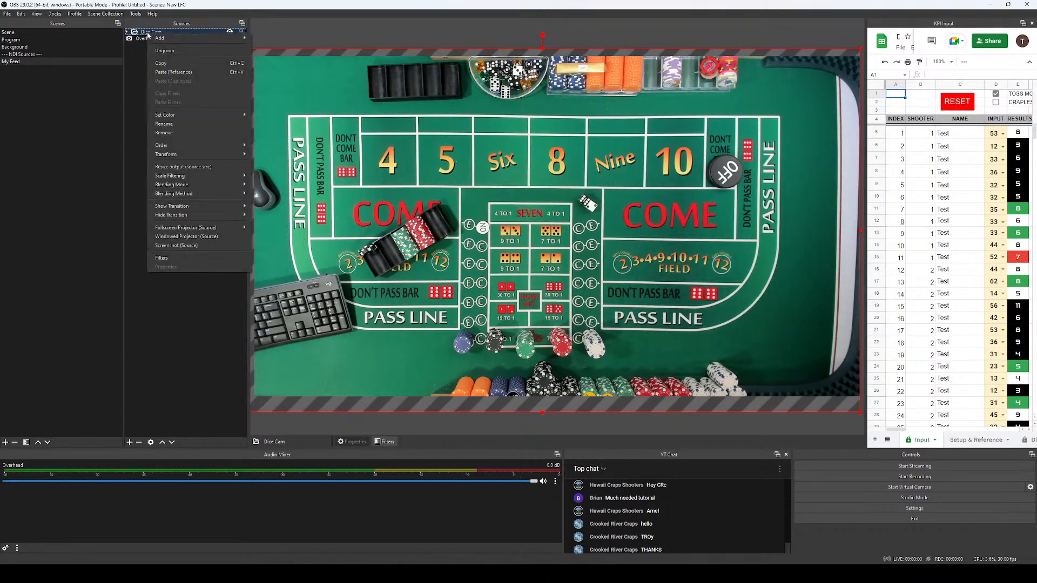
right_click(147, 32)
mouse_move(177, 154)
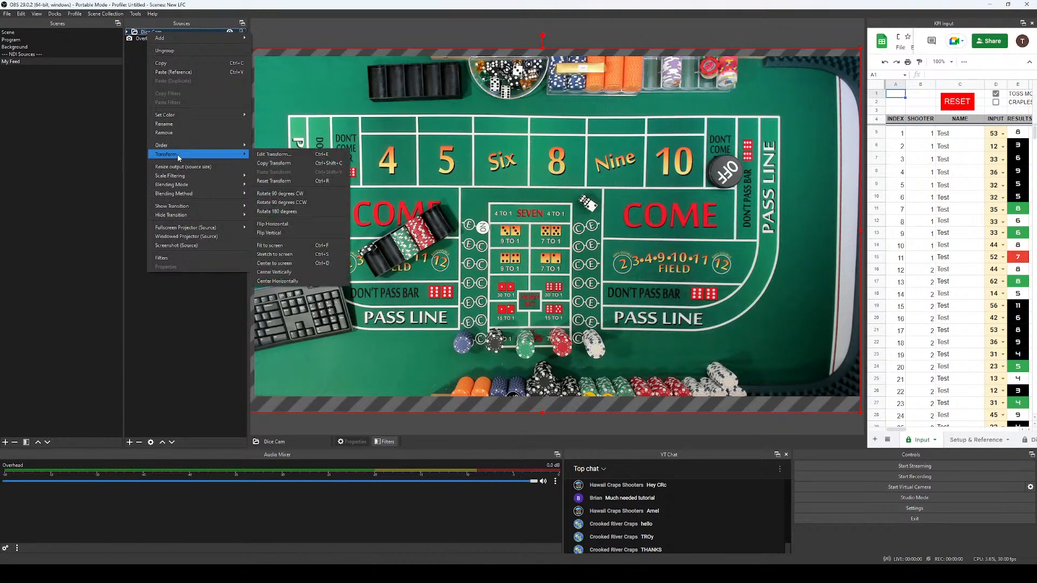
click(270, 155)
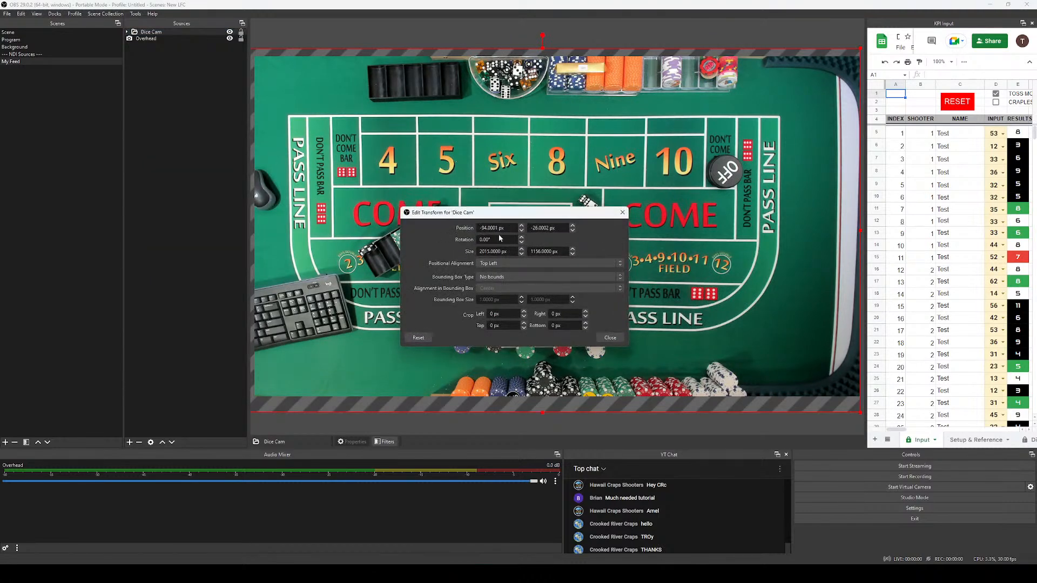
click(623, 214)
Crop the Dice Cam picture's right and bottom sides close to the dice, and shift it toward the canvas center.
drag(766, 311, 663, 252)
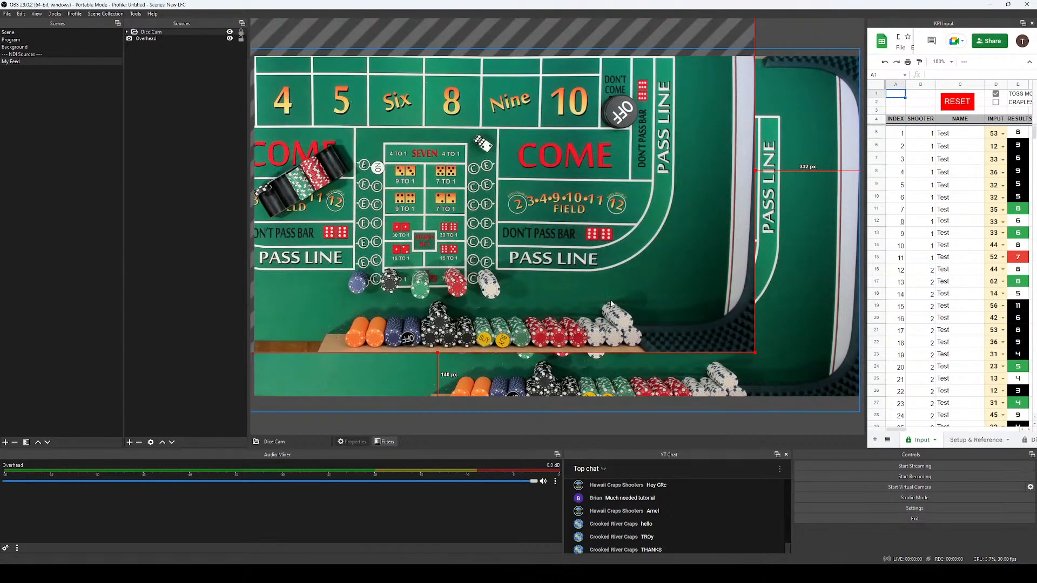
drag(527, 262, 537, 275)
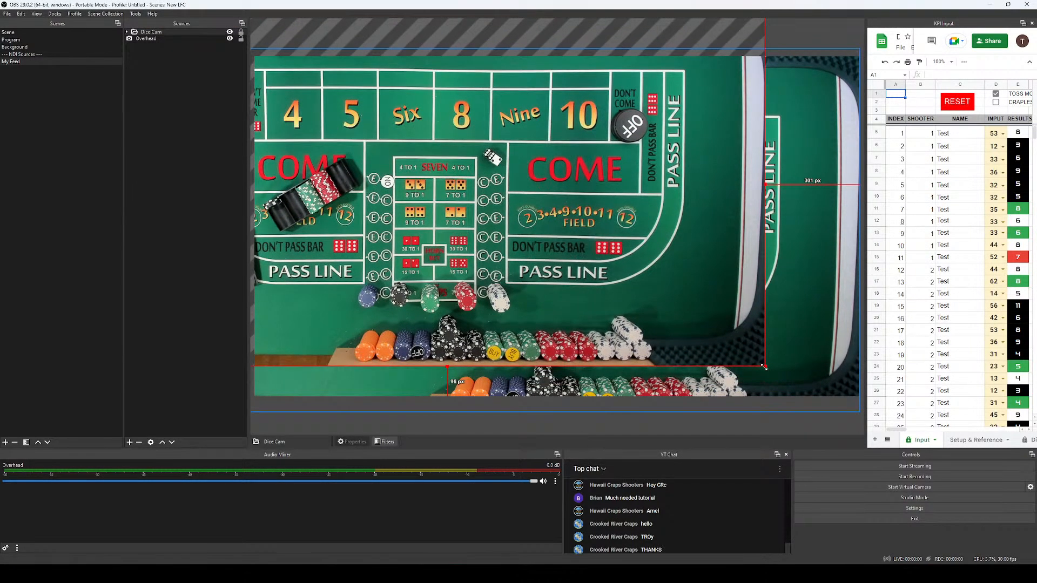
drag(763, 367, 509, 175)
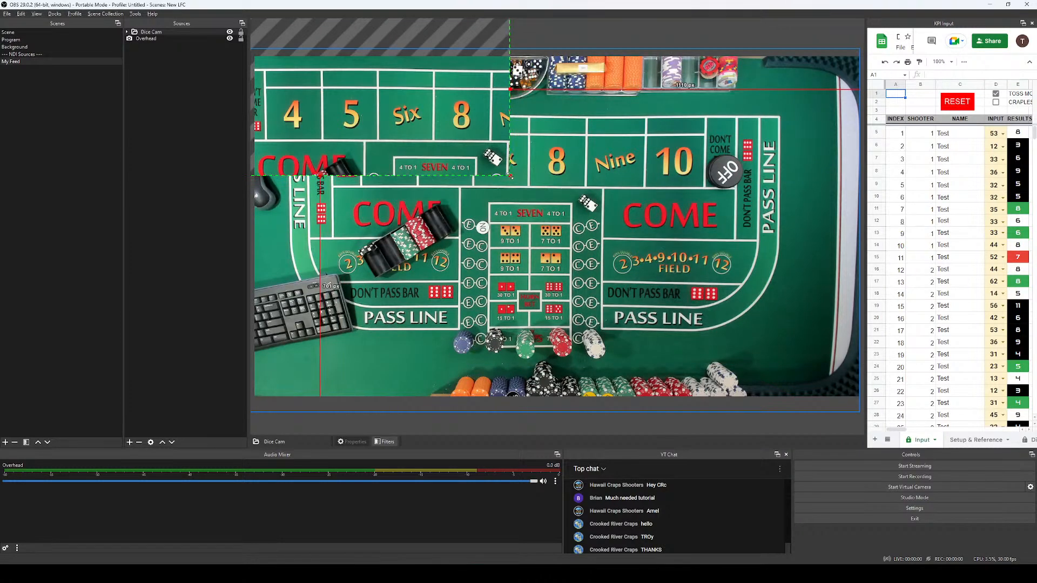
drag(459, 135, 666, 263)
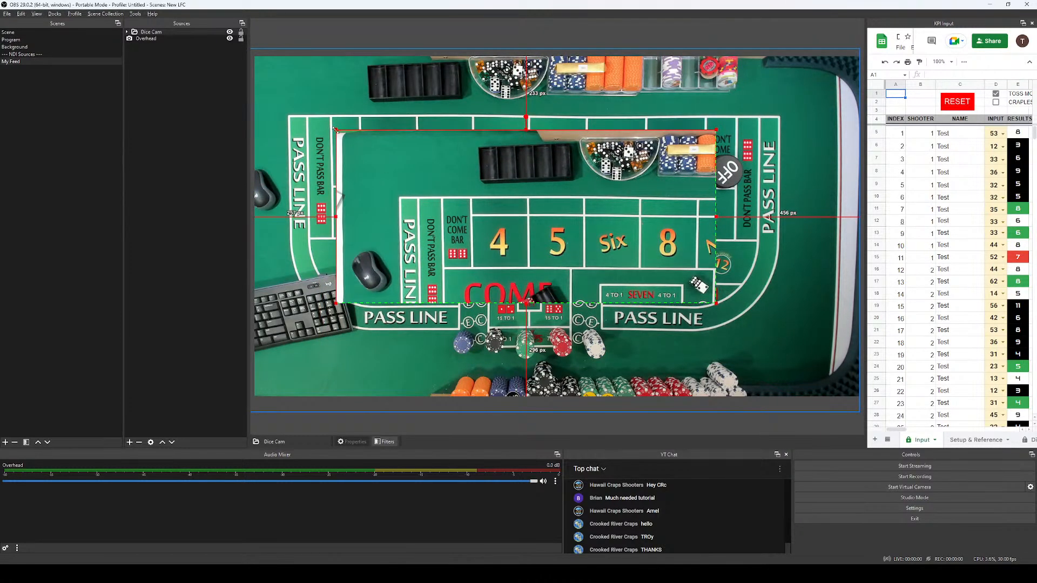
Crop Dice Cam to a small square around the dice and place it about 107 px from the canvas's left edge and 185 px from its top.
drag(336, 130, 314, 128)
drag(331, 145, 356, 188)
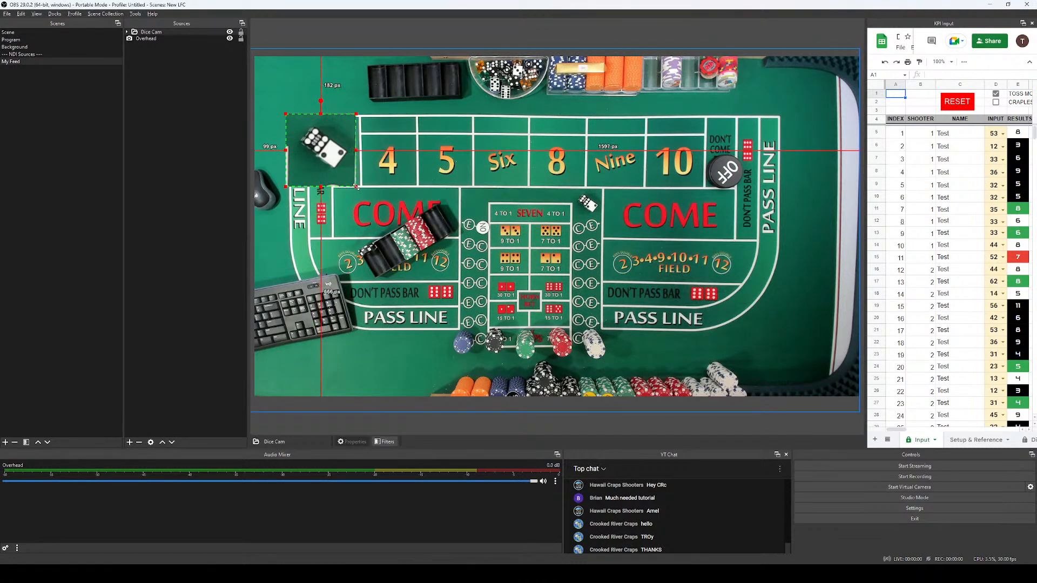
drag(285, 113, 289, 115)
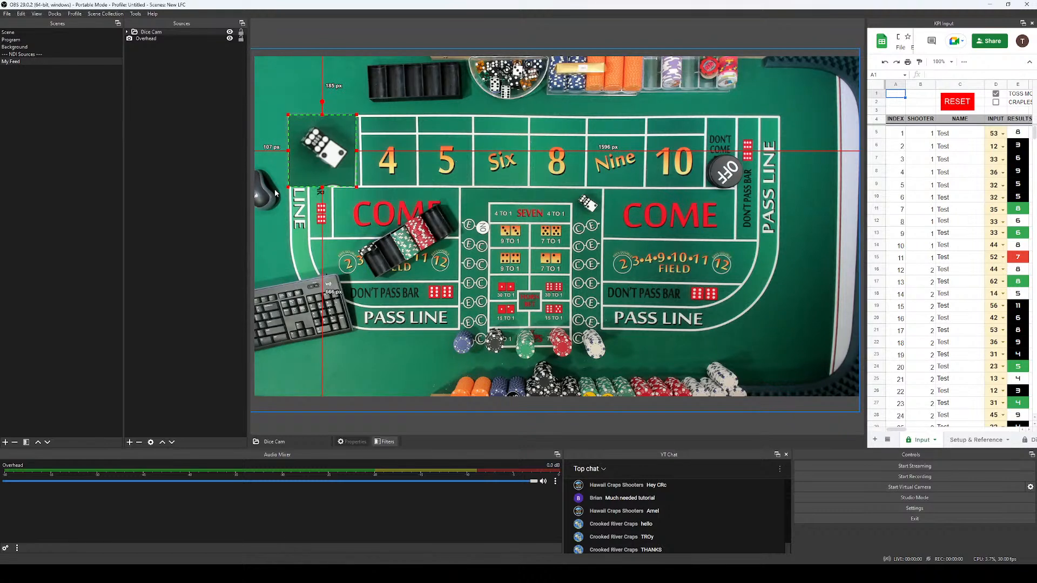
click(202, 215)
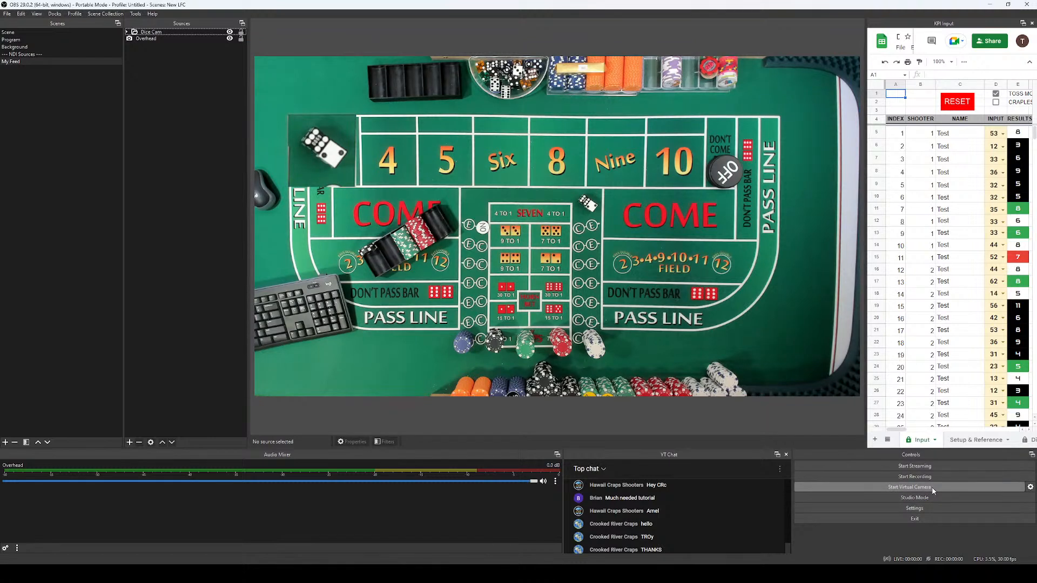
Configure the virtual camera with output type Scene and My Feed as the output selection.
click(1030, 488)
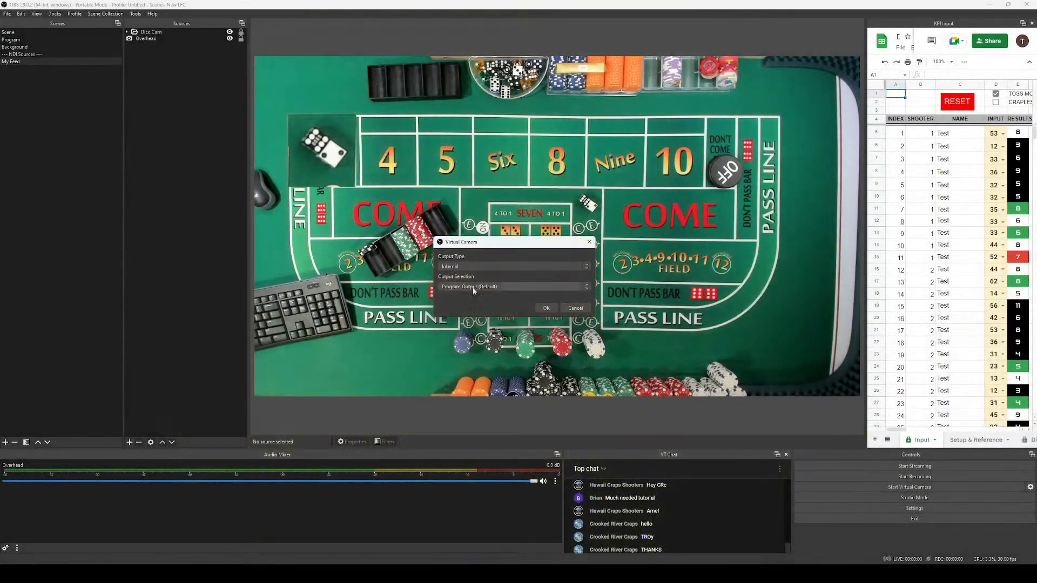
click(469, 265)
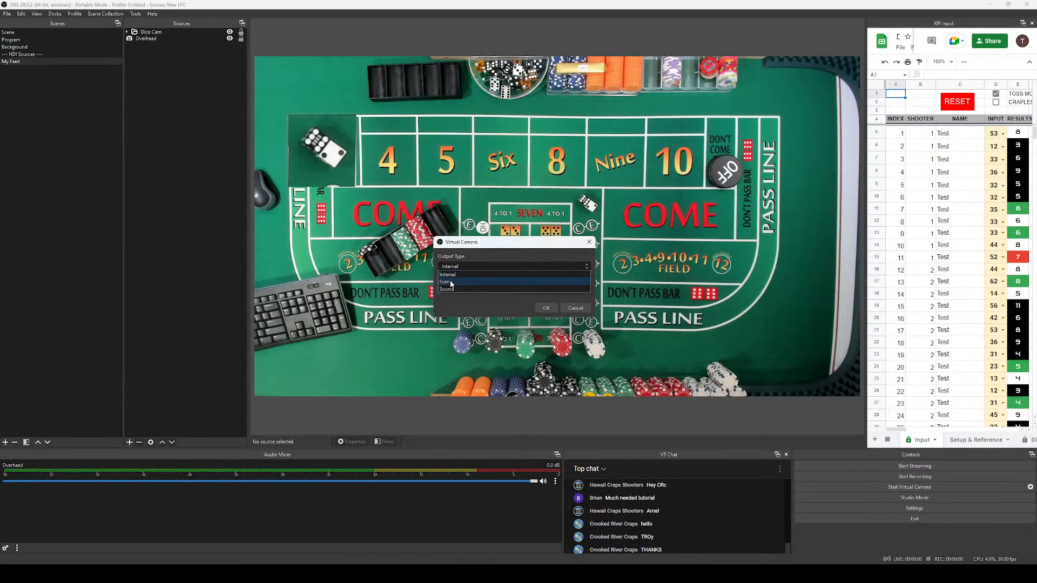
click(451, 282)
click(465, 285)
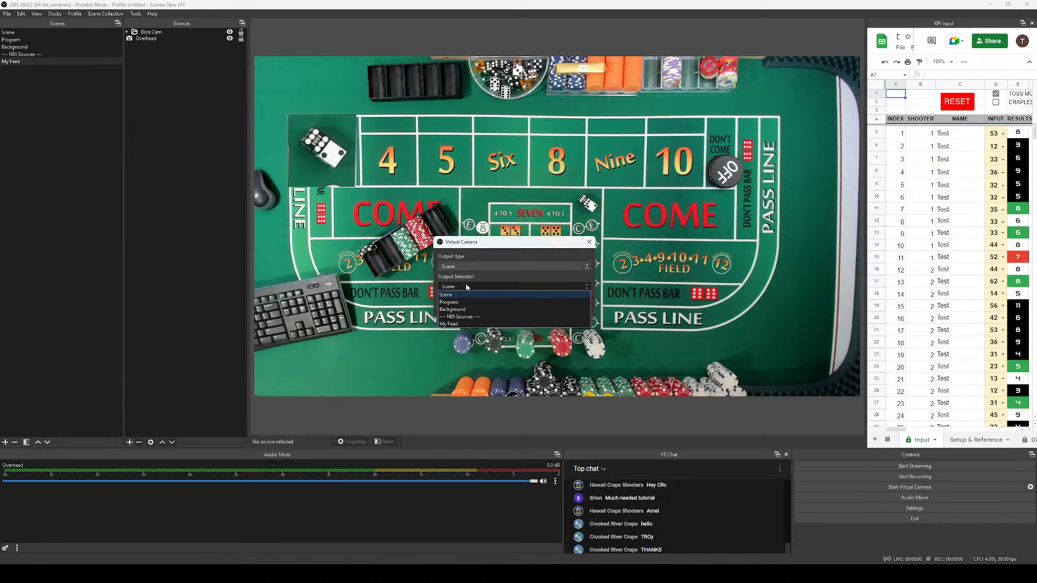
click(462, 324)
click(546, 307)
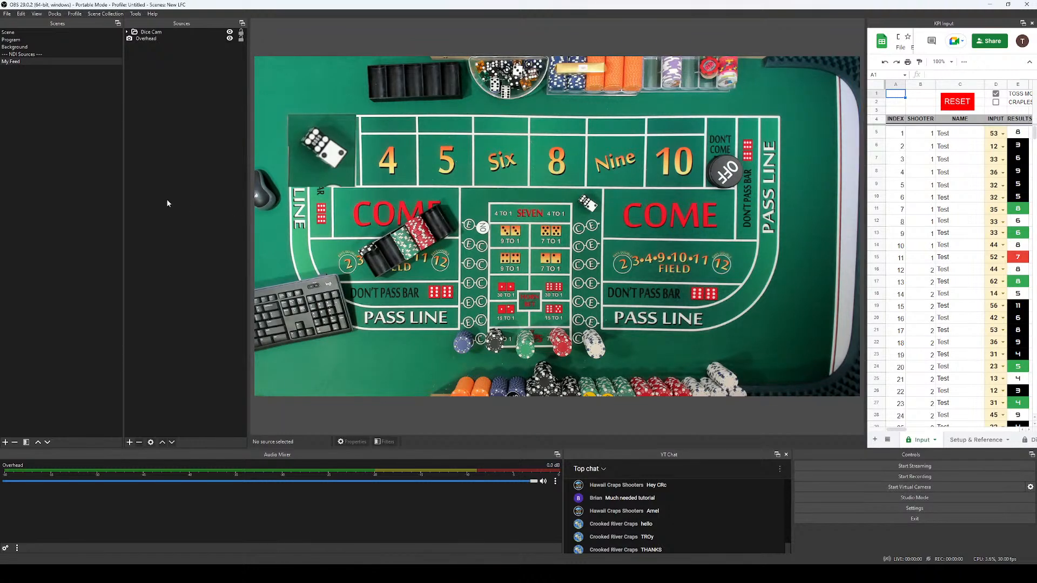
Show the Program scene and enlarge the audio mixer and chat area so the chat's message field fits.
click(18, 47)
click(19, 40)
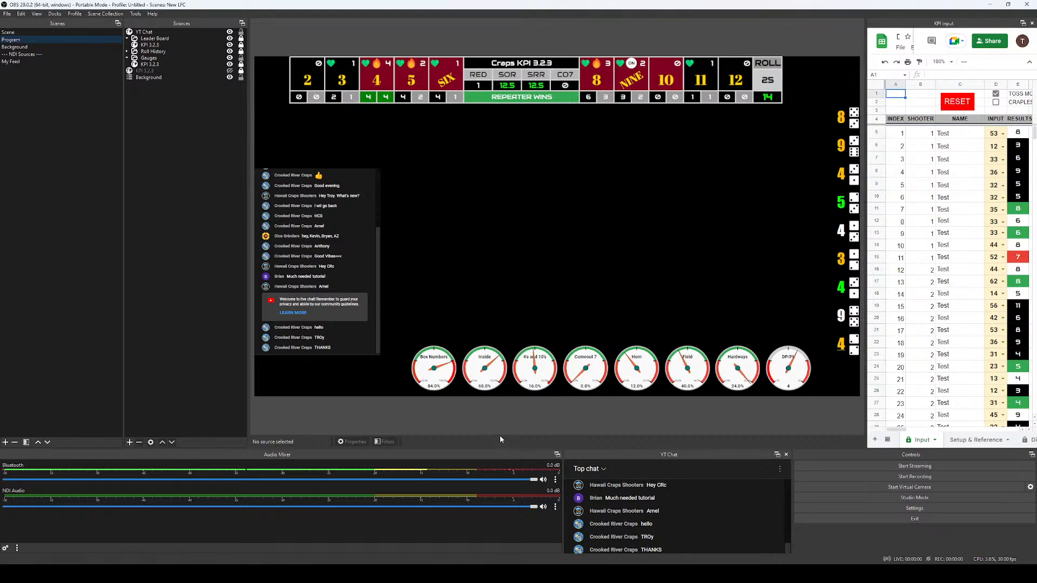
drag(498, 449, 493, 419)
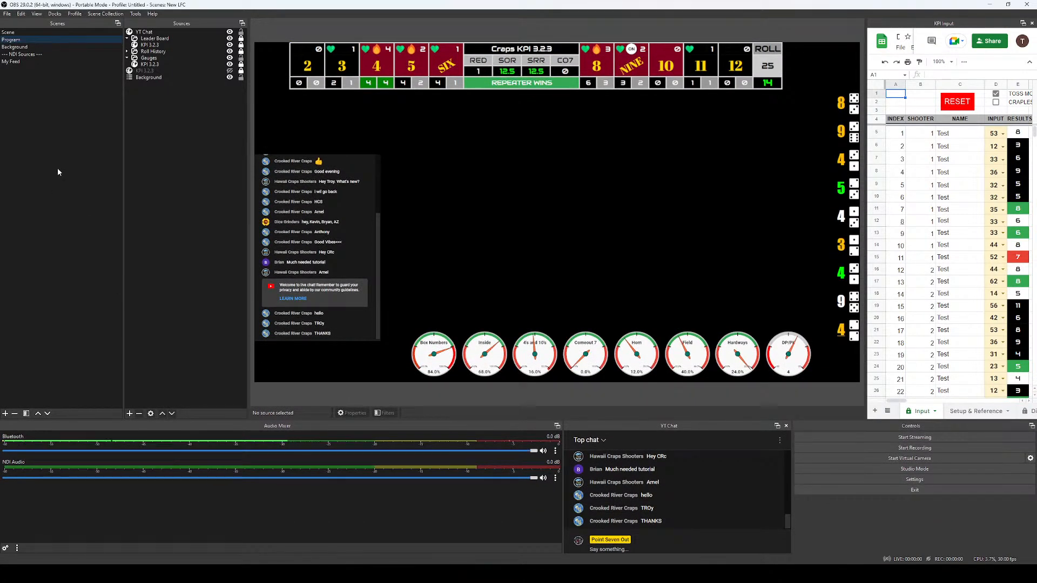
Move the NDI Sources divider scene below My Feed and add a scene named Shooter Switcher.
click(27, 54)
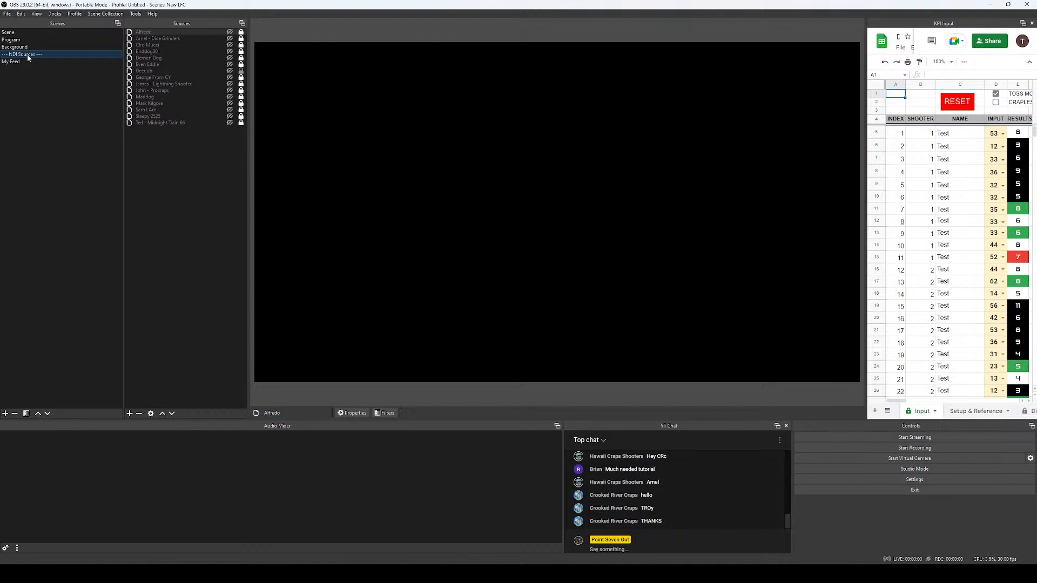
drag(19, 54, 27, 79)
right_click(17, 82)
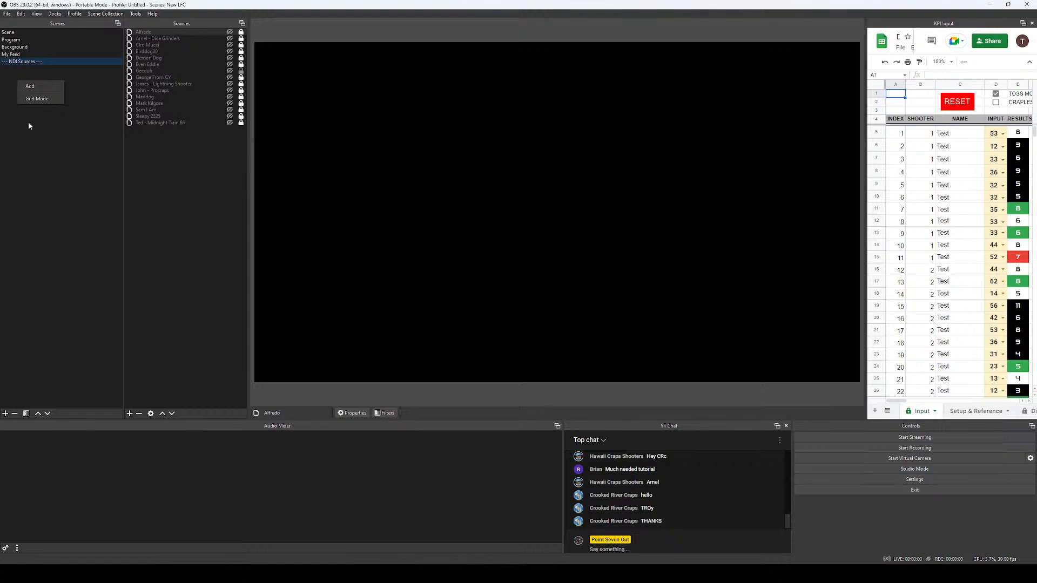
click(29, 86)
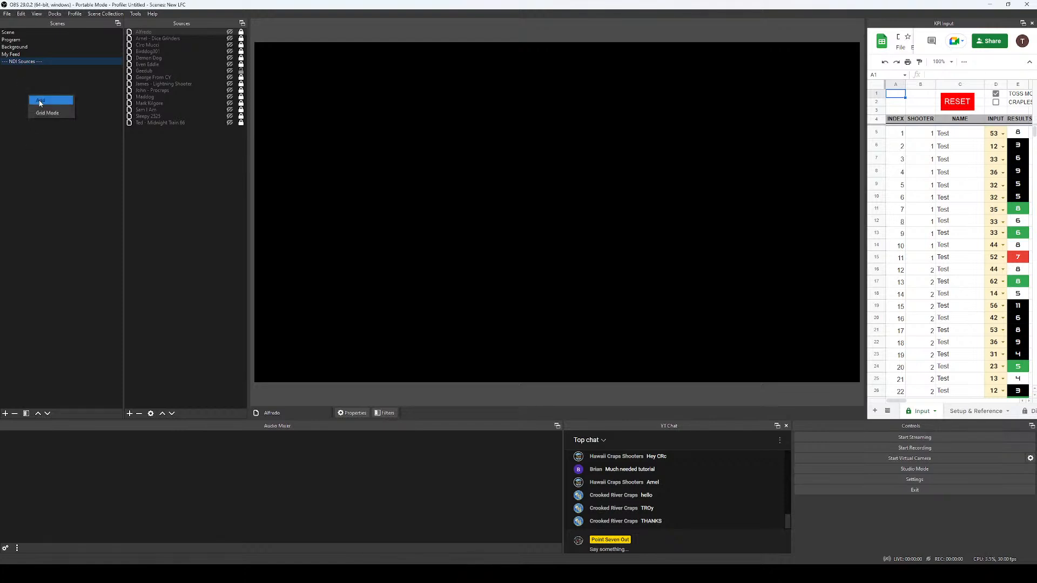
text(Shooter)
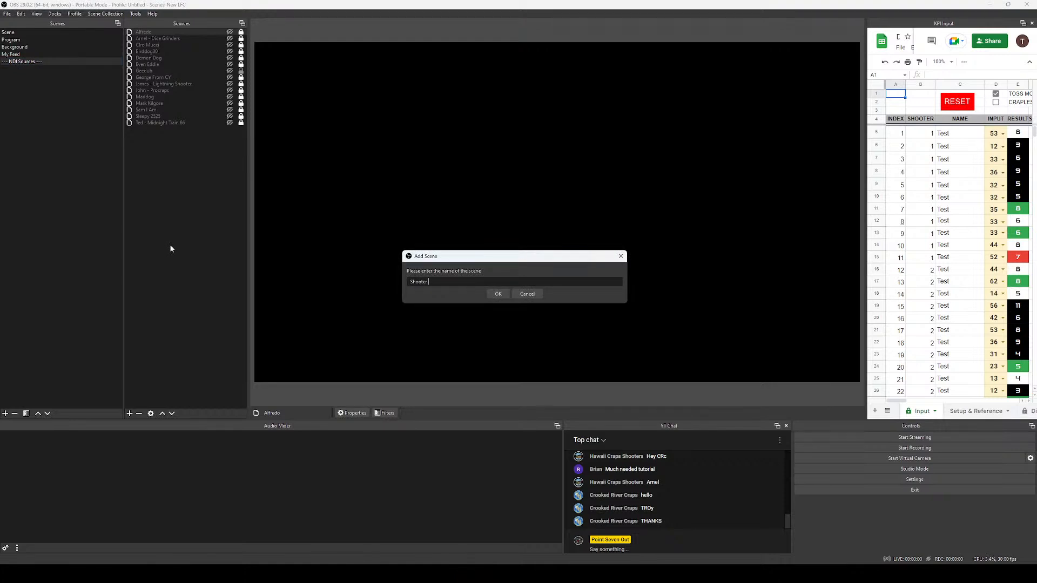
text( Switcher)
key(Return)
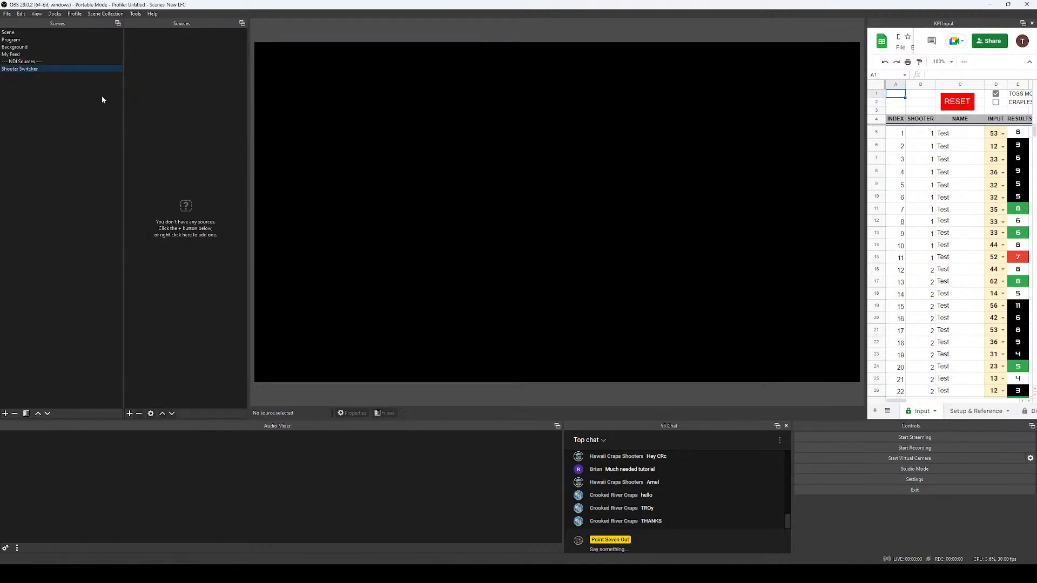
Add a new scene named NDI 1 below Shooter Switcher.
right_click(19, 108)
click(34, 111)
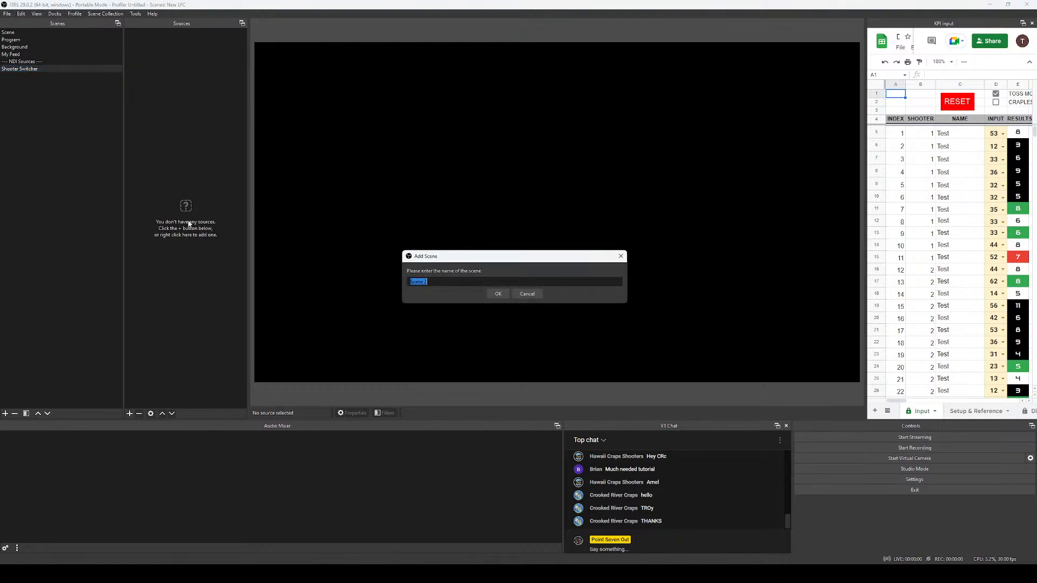
text(NC)
key(Return)
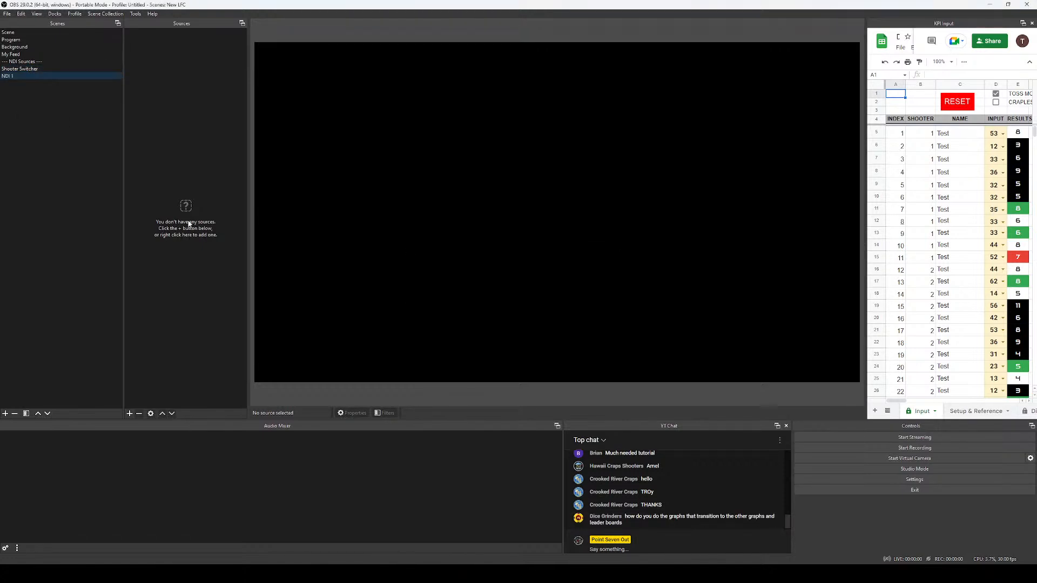
Add another scene named NDI 2 to the scene list.
right_click(30, 107)
click(50, 112)
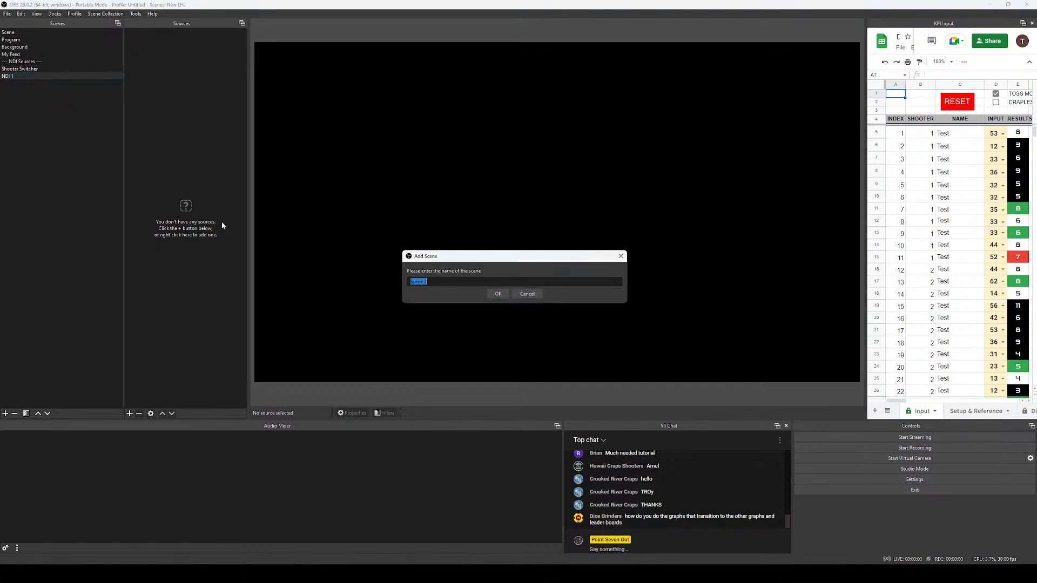
text(NDI 2)
key(BackSpace)
text(2)
click(494, 294)
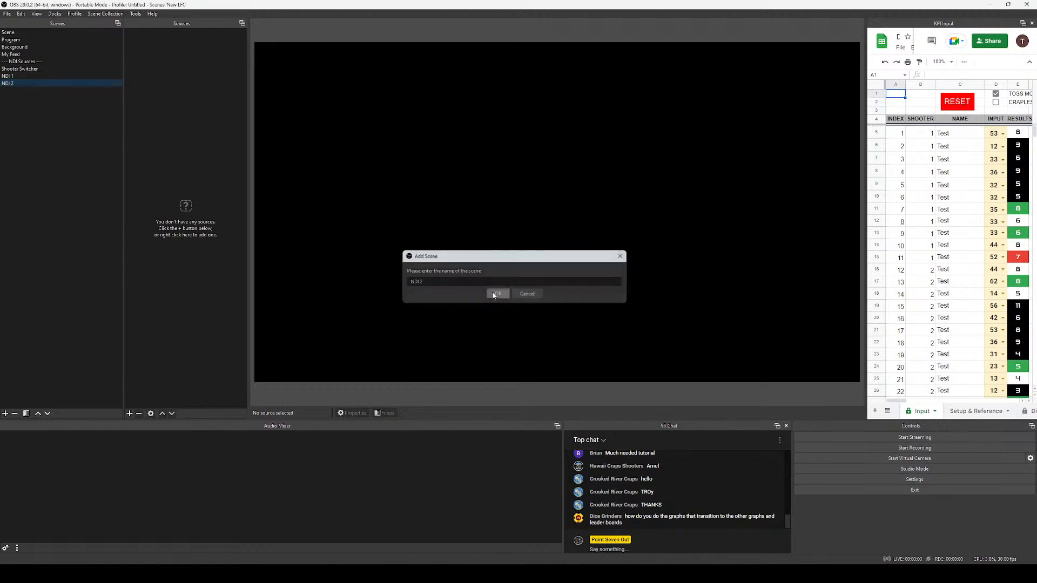
Add a third shooter scene named NDI 3.
right_click(68, 132)
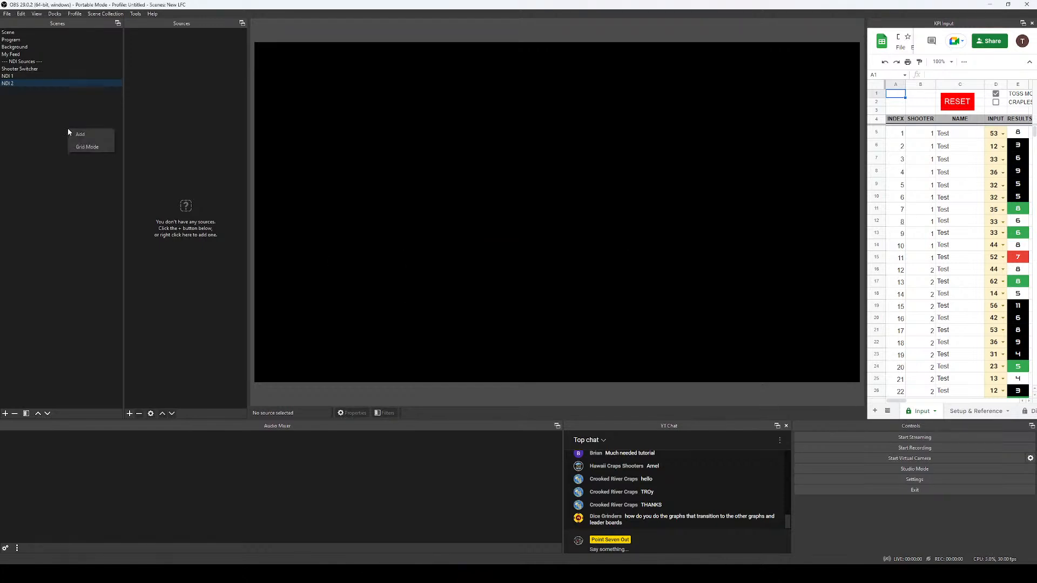
click(93, 134)
text(NDI 3)
key(Return)
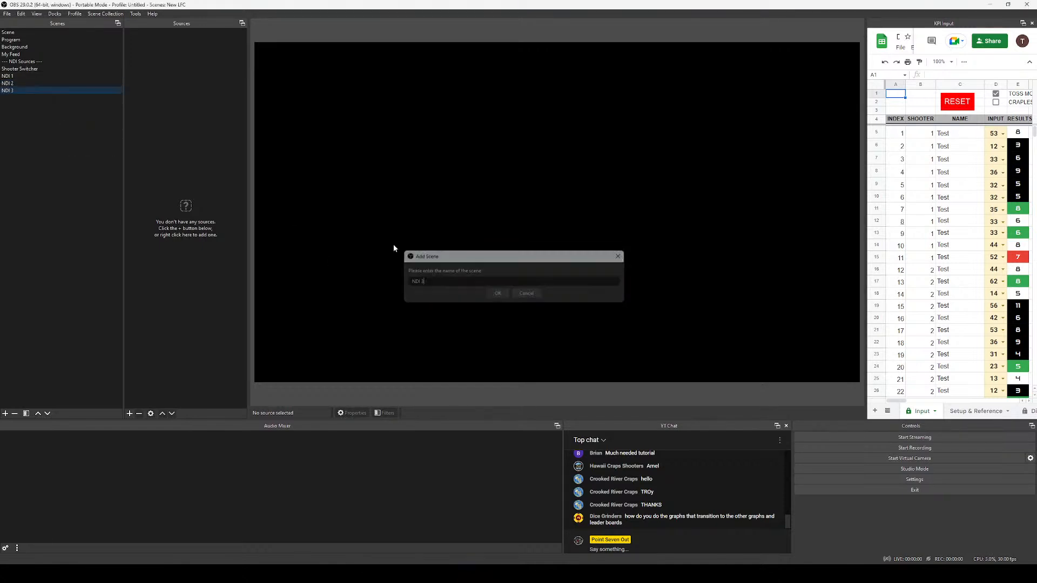
Add the existing Dice Grinders NDI source to the NDI 1 scene, keeping it visible.
click(25, 72)
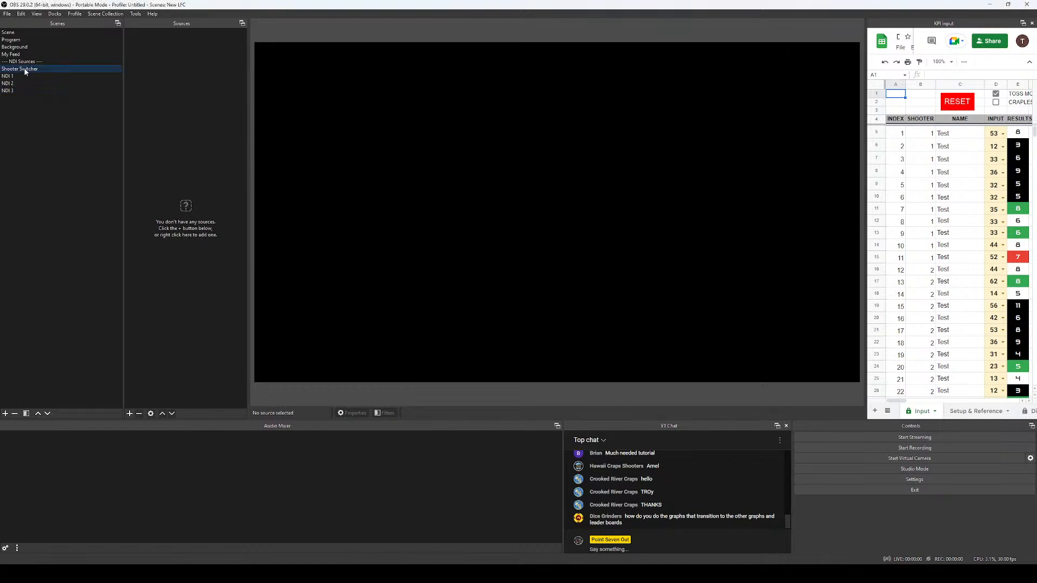
click(16, 77)
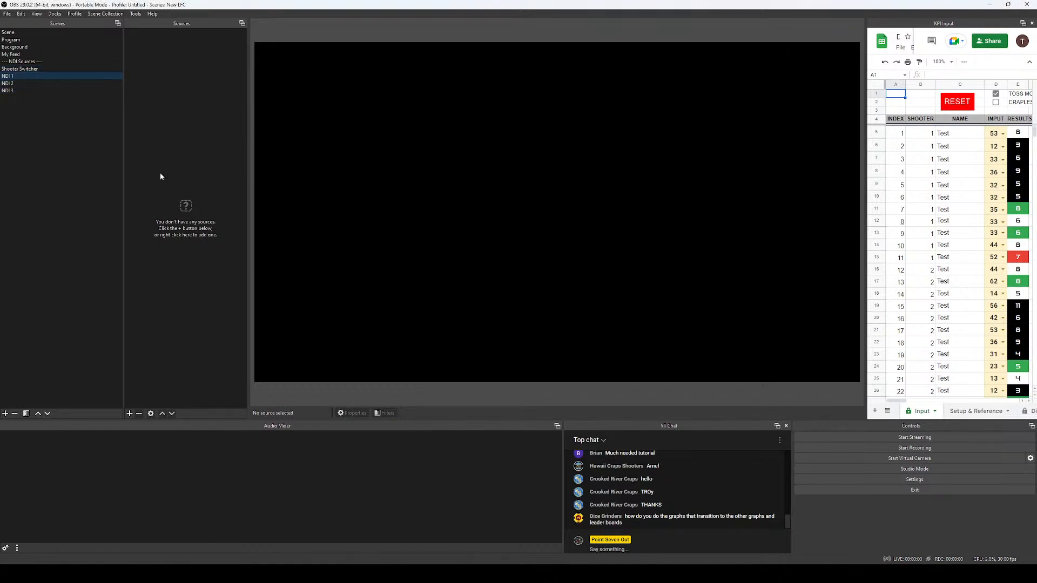
right_click(177, 134)
mouse_move(192, 139)
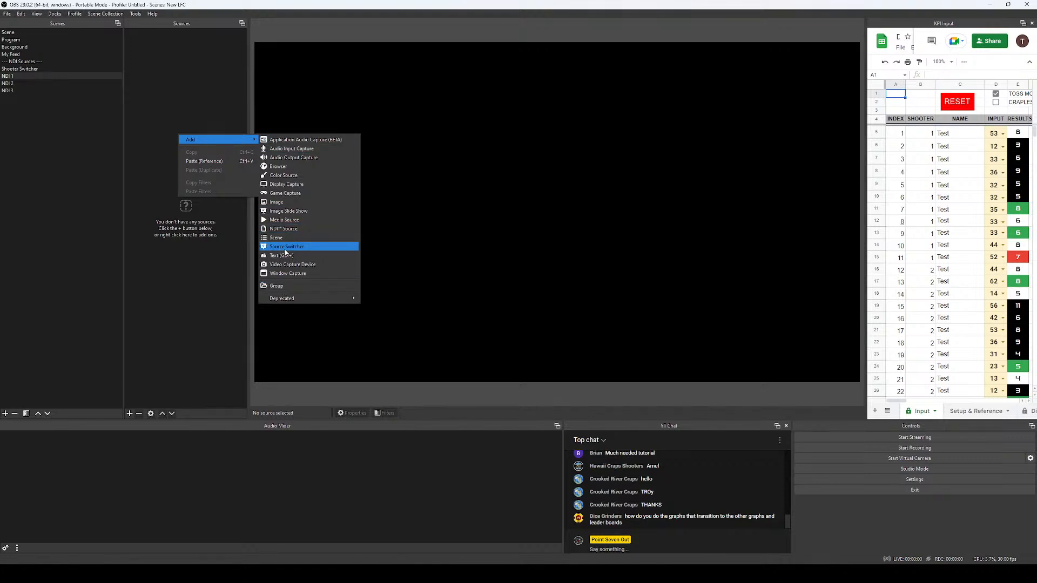
click(284, 229)
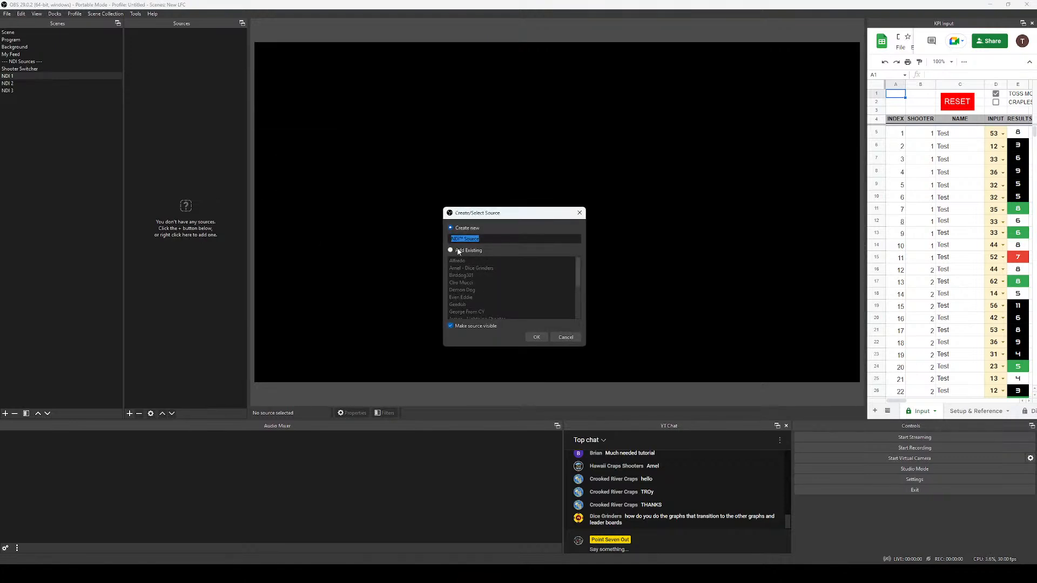
click(458, 252)
scroll(479, 297, down, 2)
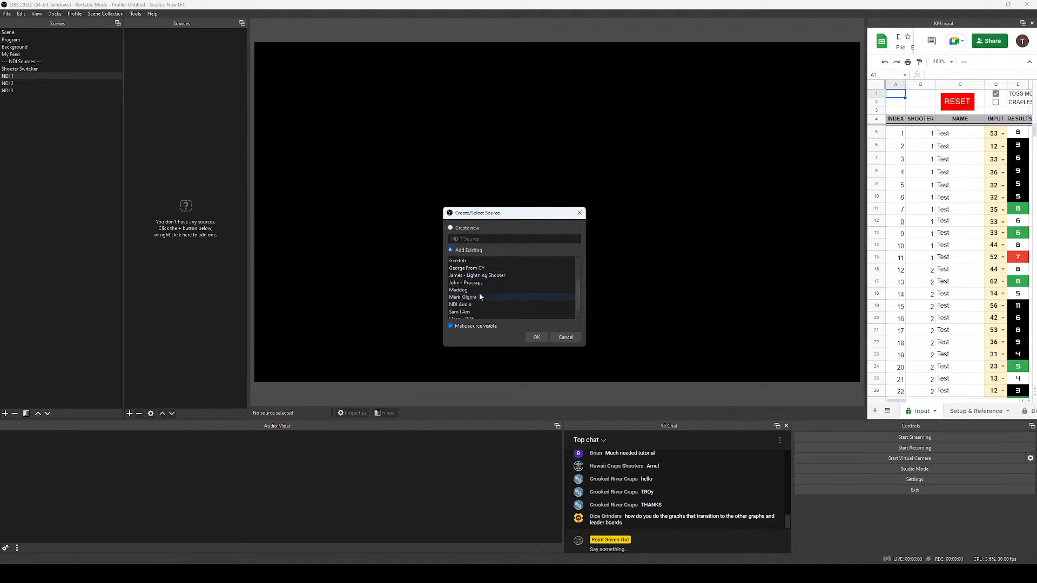
scroll(480, 296, down, 1)
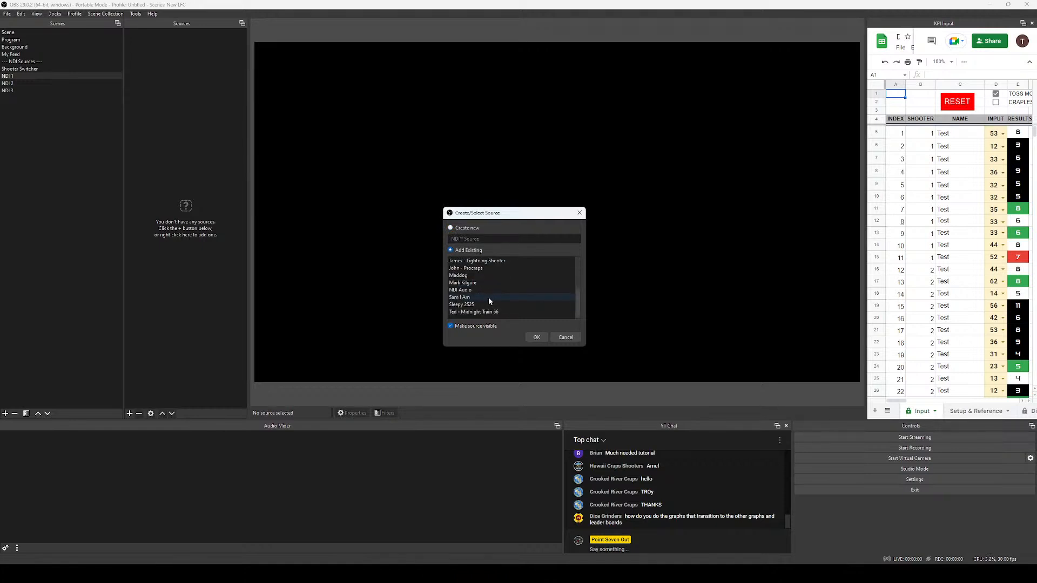
scroll(488, 299, up, 3)
click(470, 269)
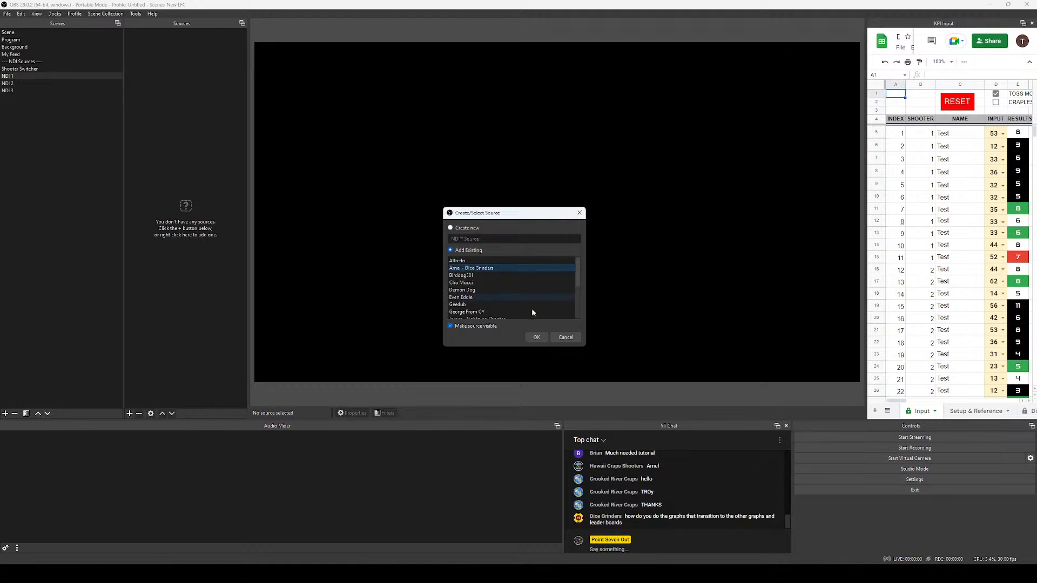
click(536, 337)
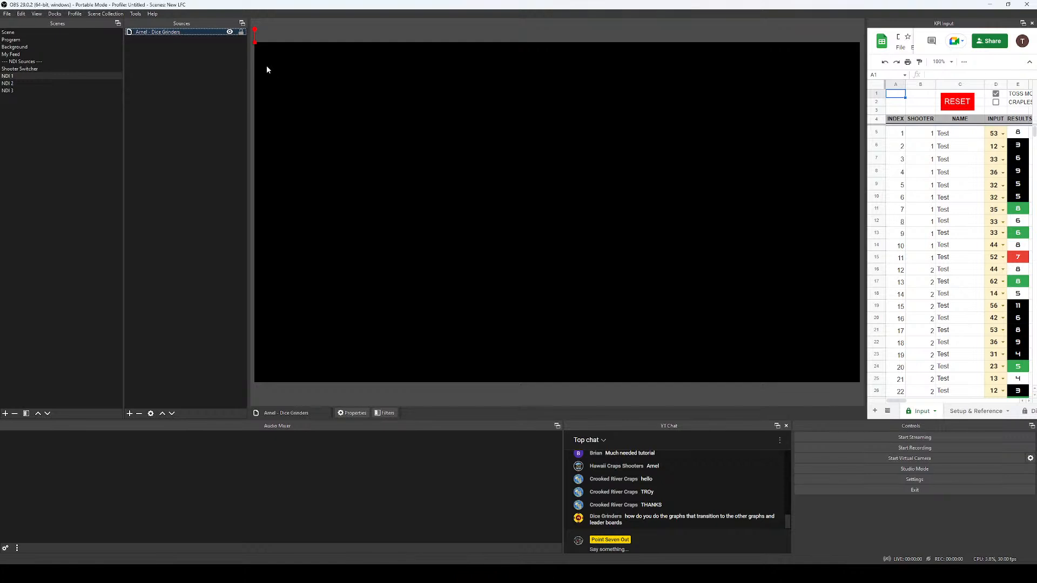
Set the Dice Grinders source's transform to Stretch to bounds with a bounding box size of 1920 by 1080 px.
right_click(192, 34)
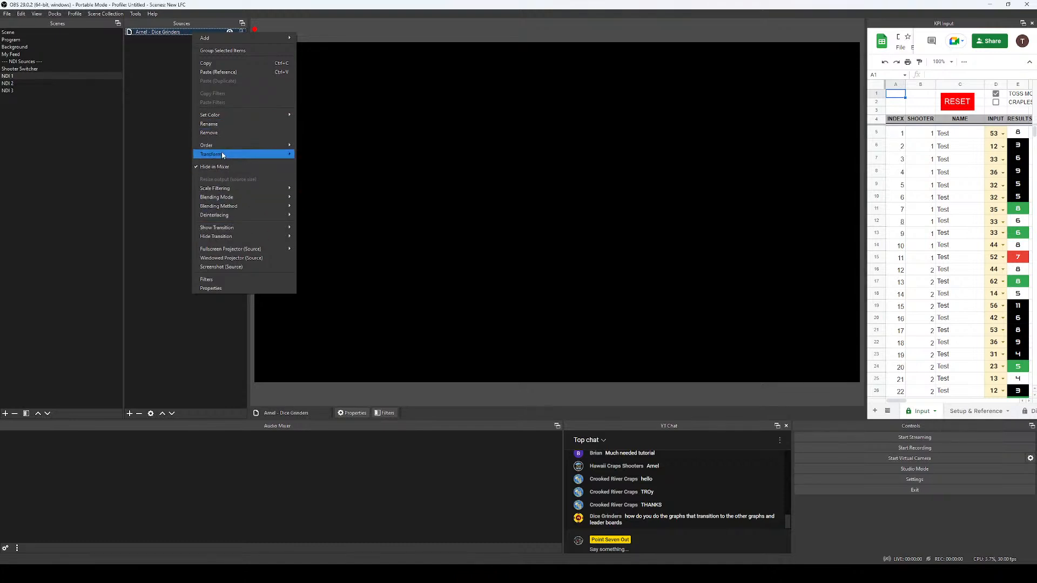
mouse_move(231, 155)
click(336, 156)
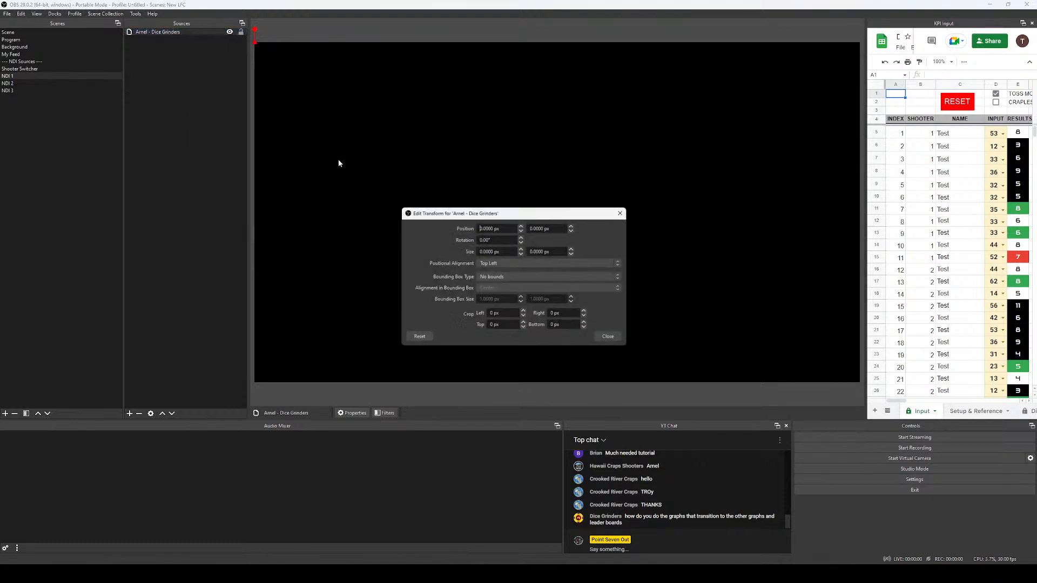
click(507, 276)
click(498, 292)
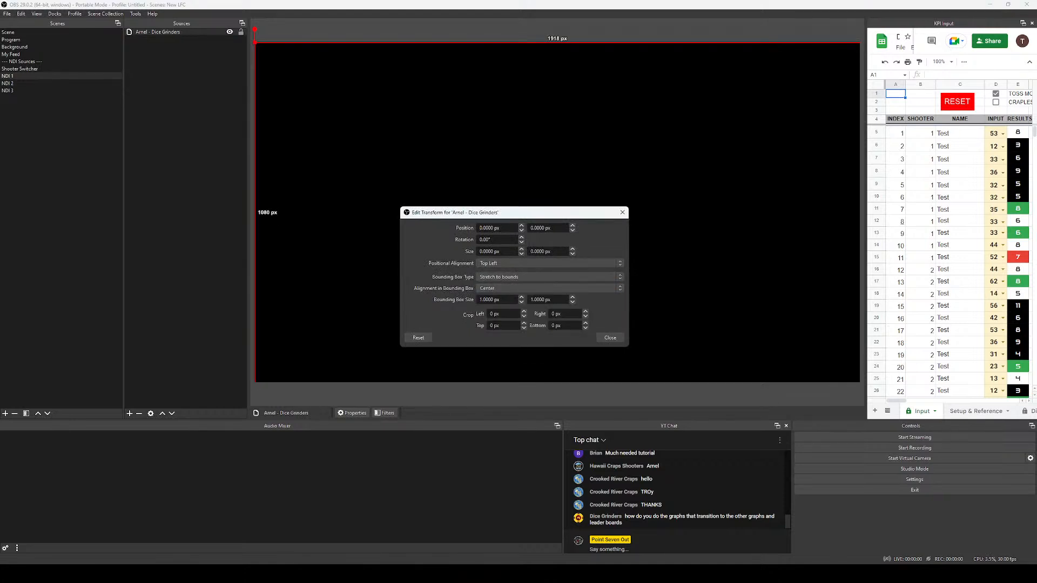
drag(505, 300, 453, 302)
text(192)
key(Tab)
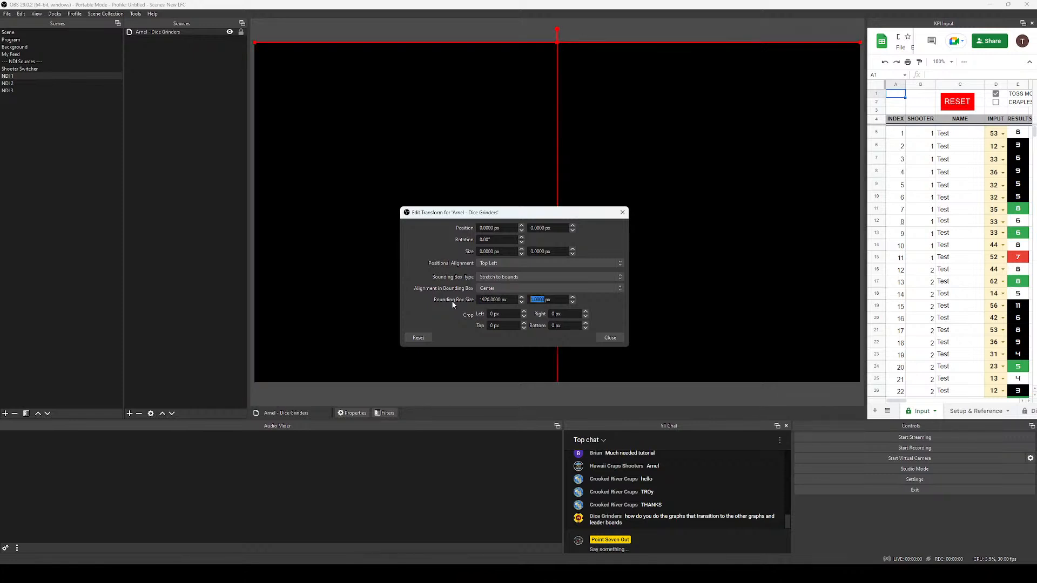
text(10)
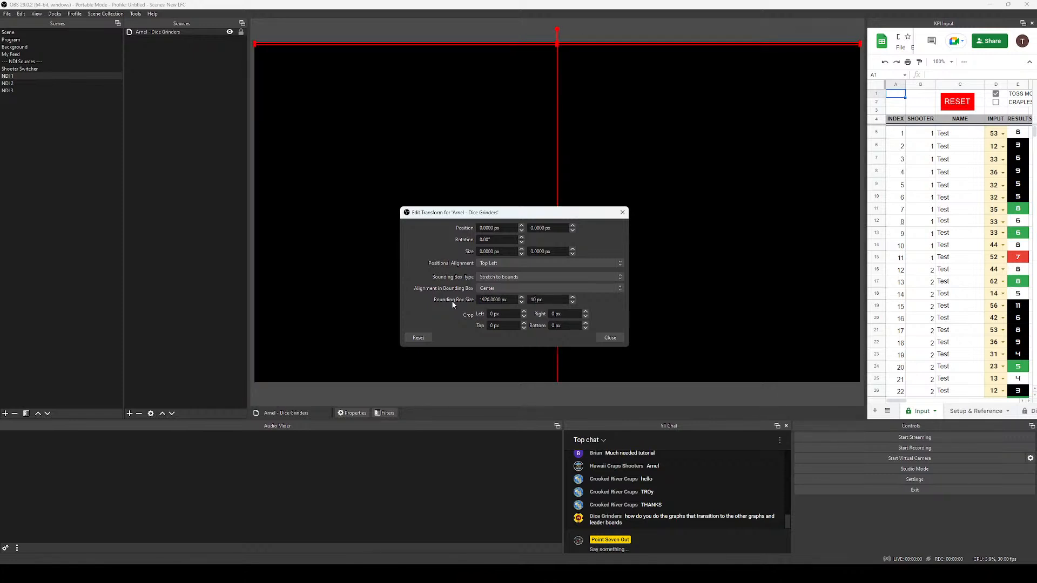
text(80)
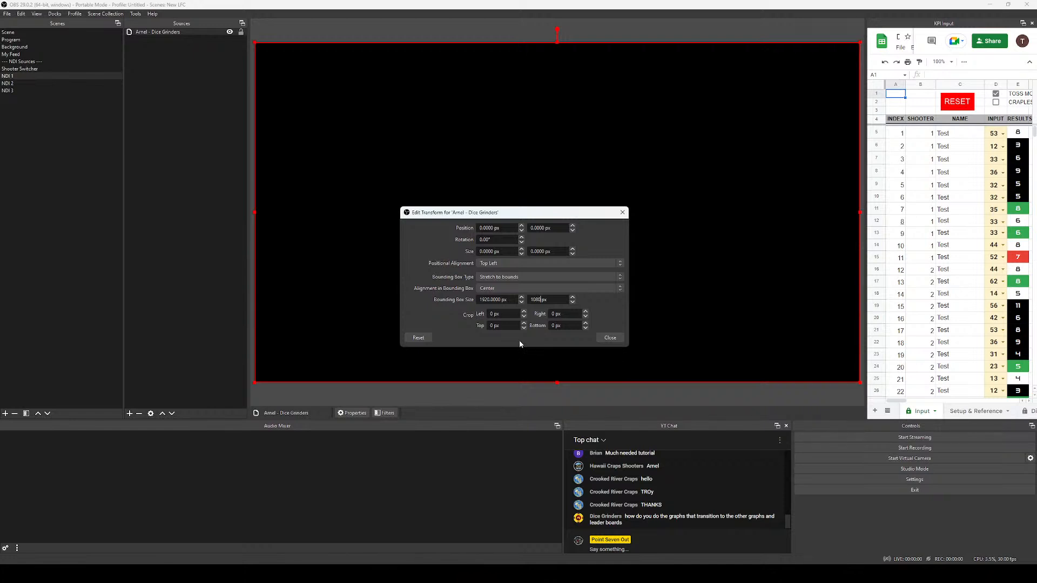
click(611, 339)
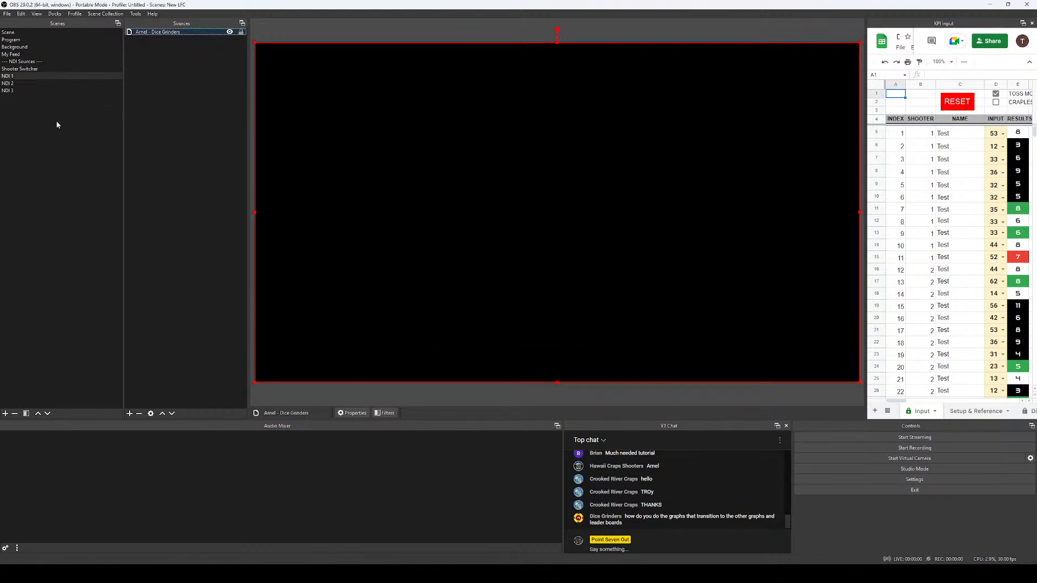
Add the first listed existing NDI source to the NDI 2 scene, keeping it visible.
click(8, 84)
right_click(158, 109)
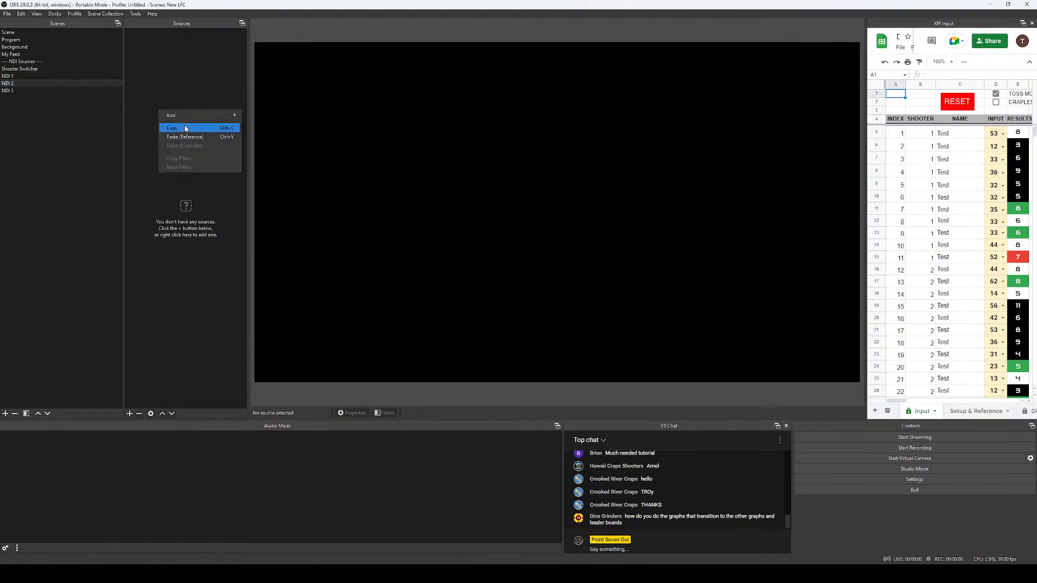
mouse_move(185, 116)
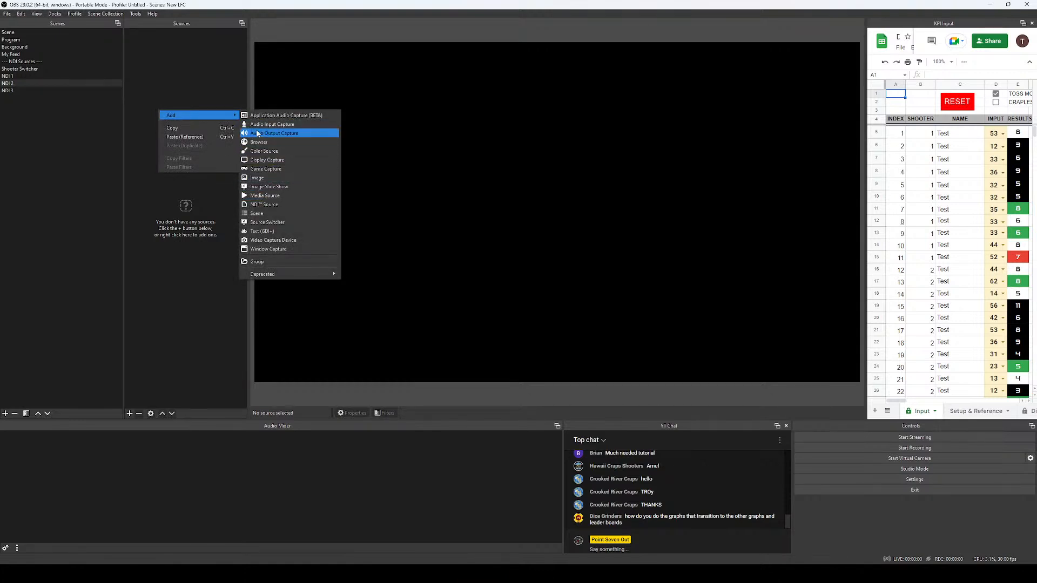
click(265, 204)
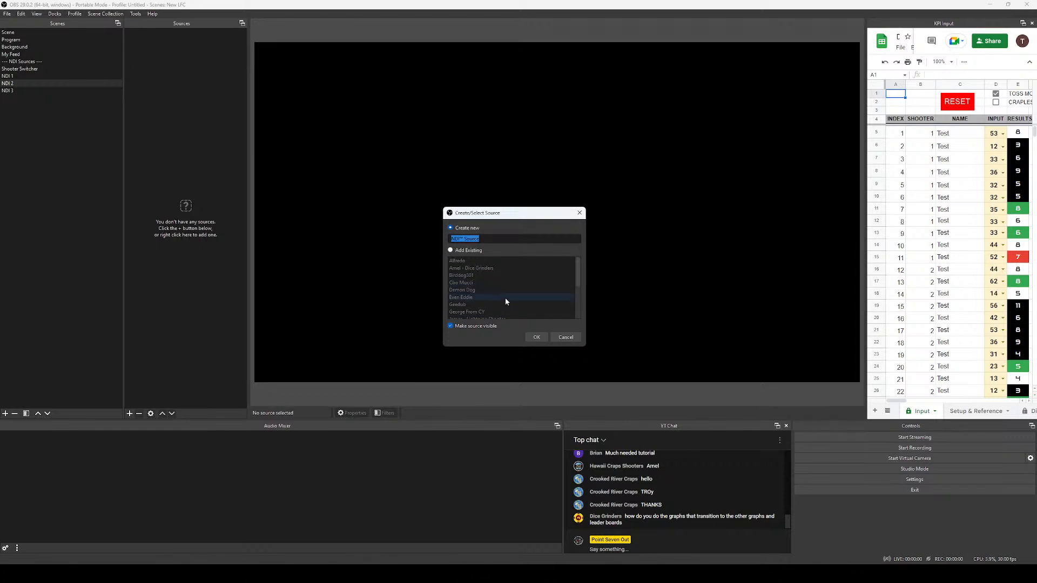
click(450, 250)
click(517, 261)
click(537, 337)
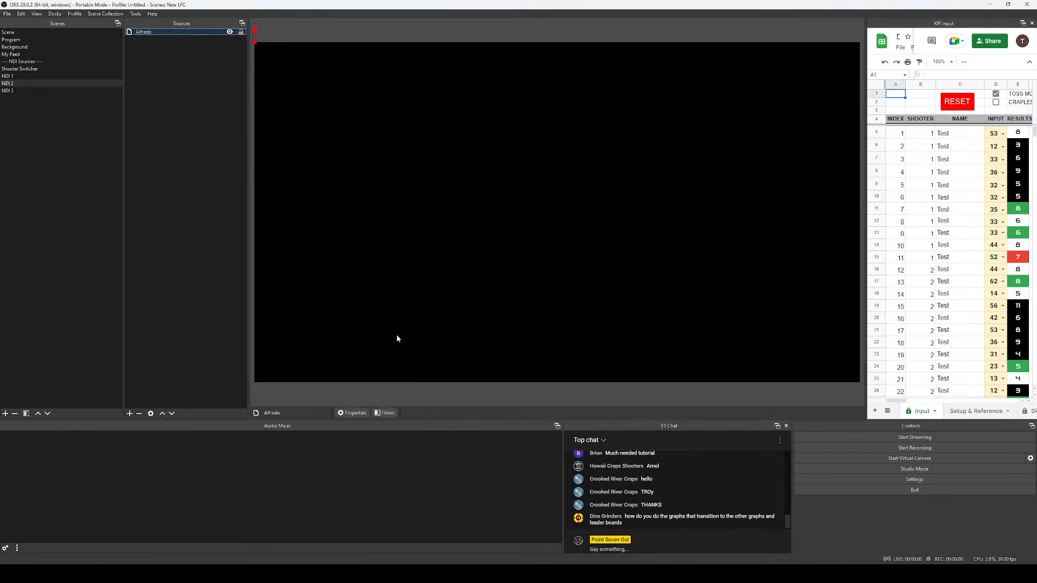
Set the NDI 2 source's transform to Stretch to bounds with a bounding box size of 1920 by 1080 px.
right_click(170, 31)
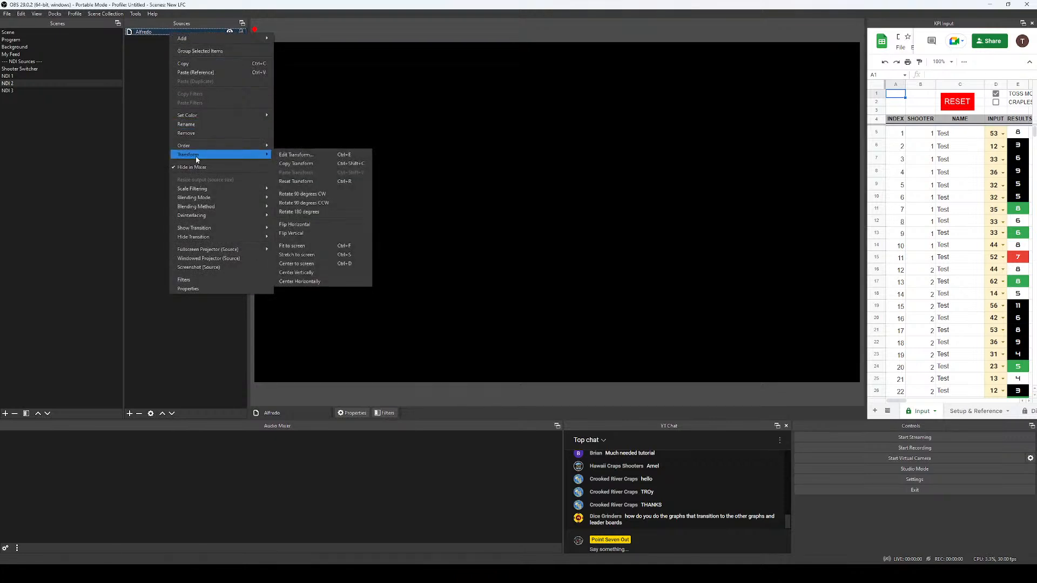
click(152, 131)
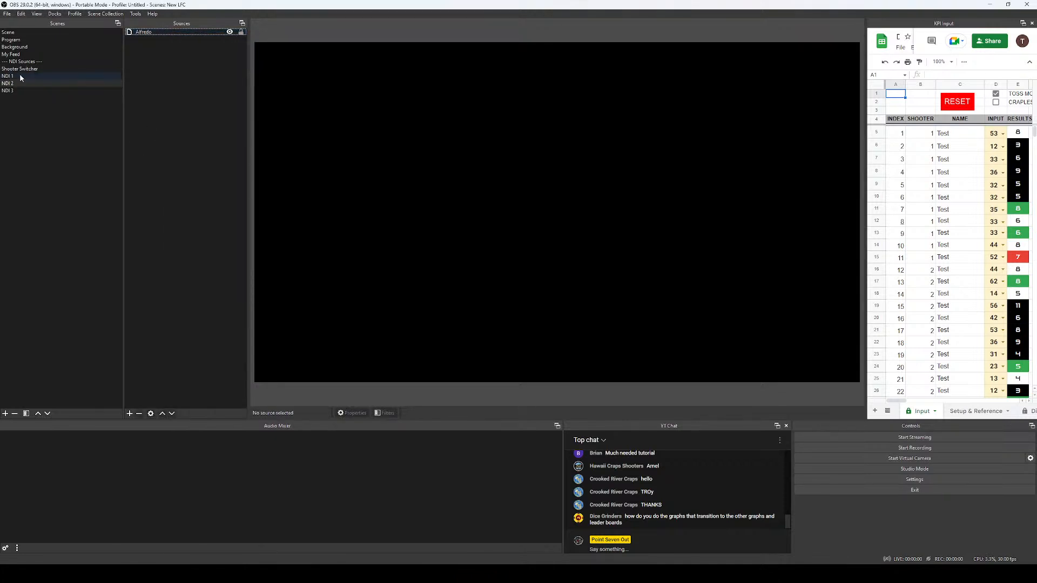
right_click(163, 31)
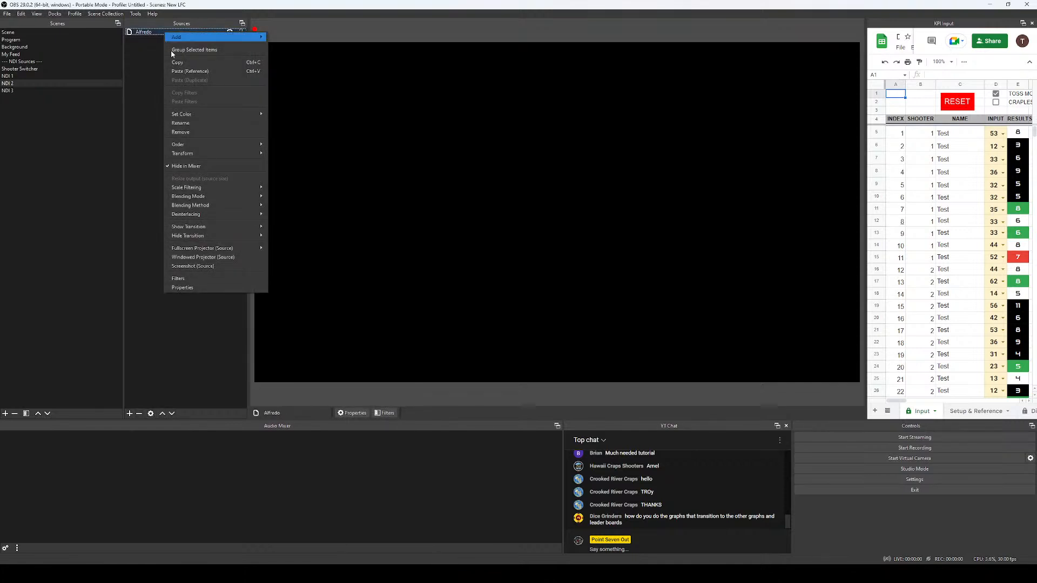
mouse_move(206, 155)
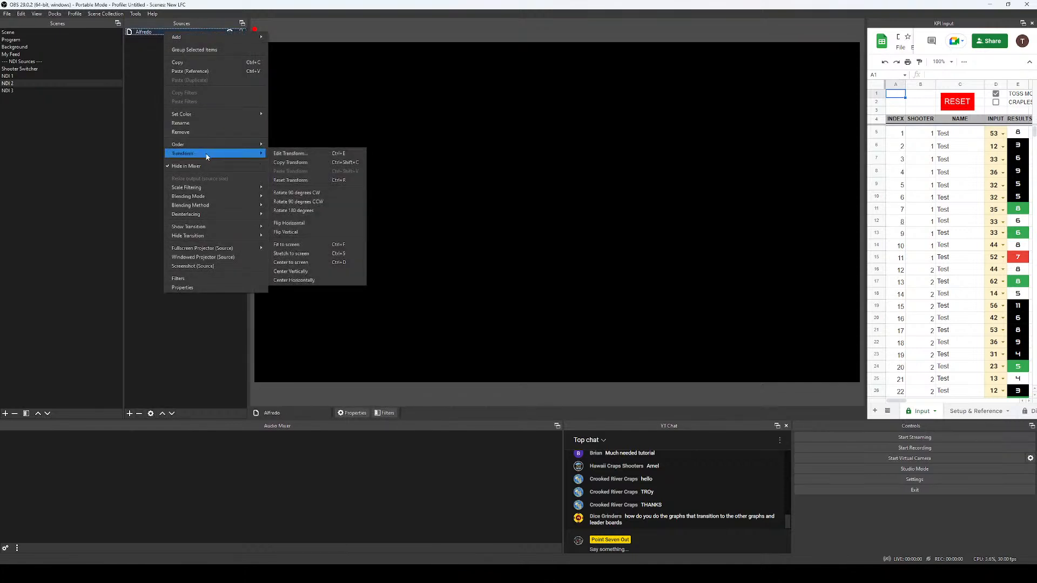
click(290, 153)
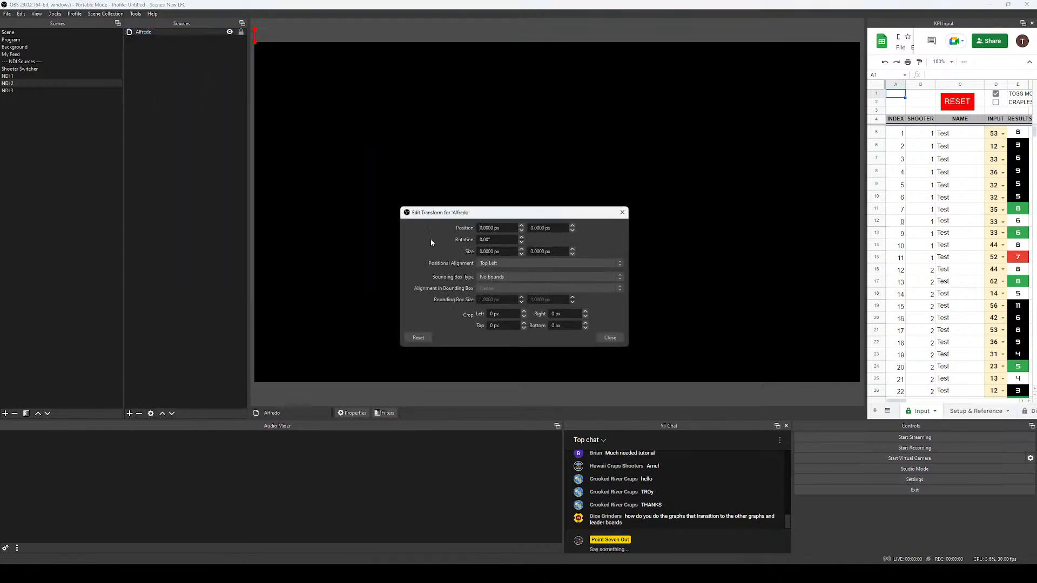
click(498, 277)
click(497, 294)
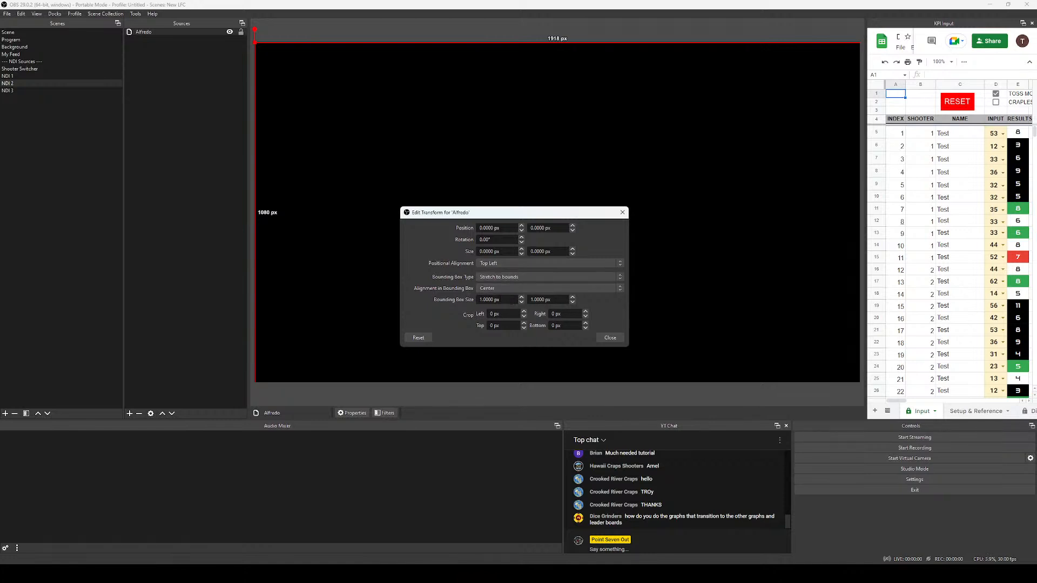
drag(512, 301, 439, 298)
text(1920)
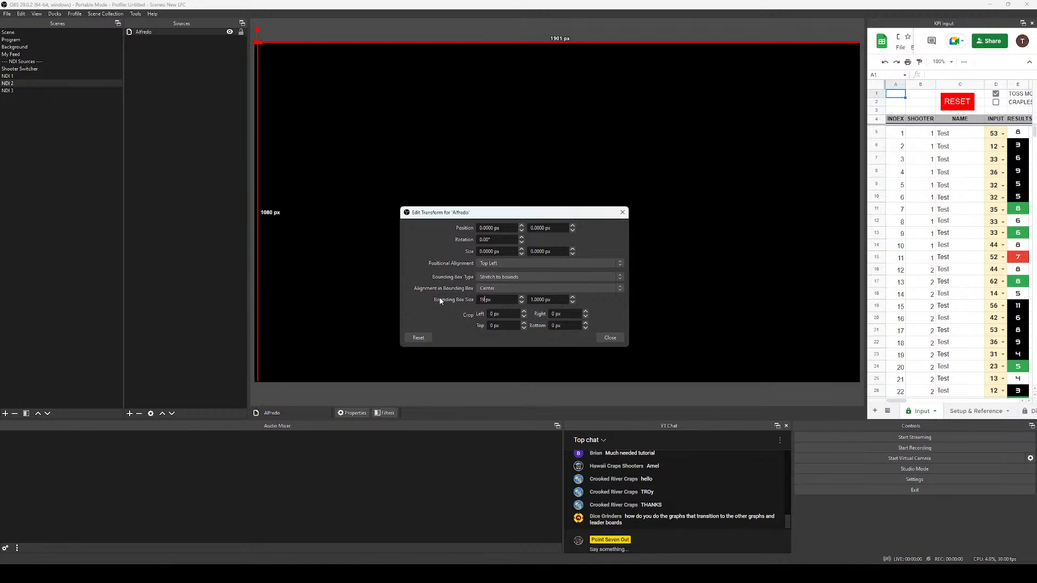
key(Tab)
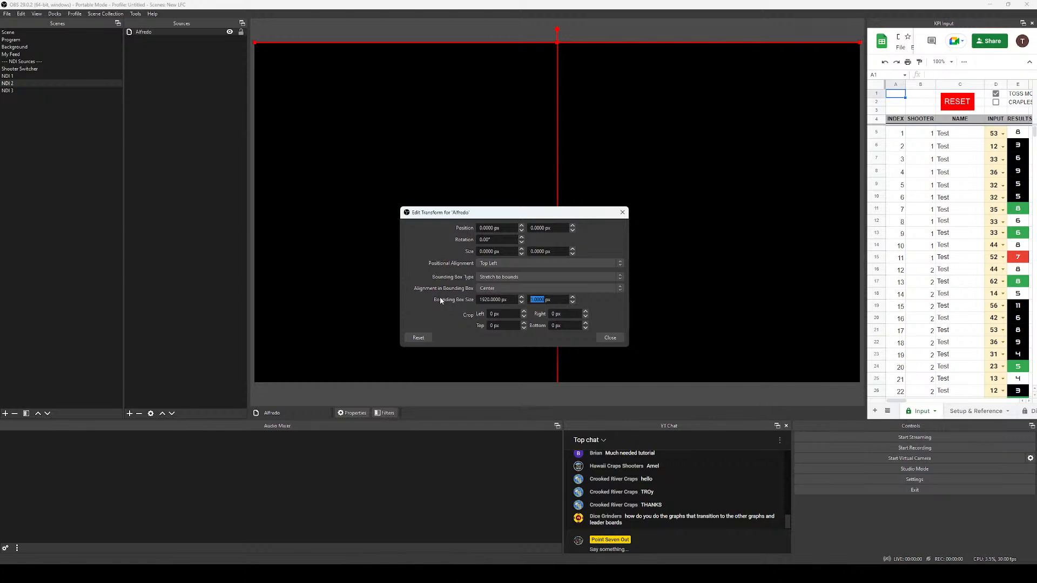
text(1080)
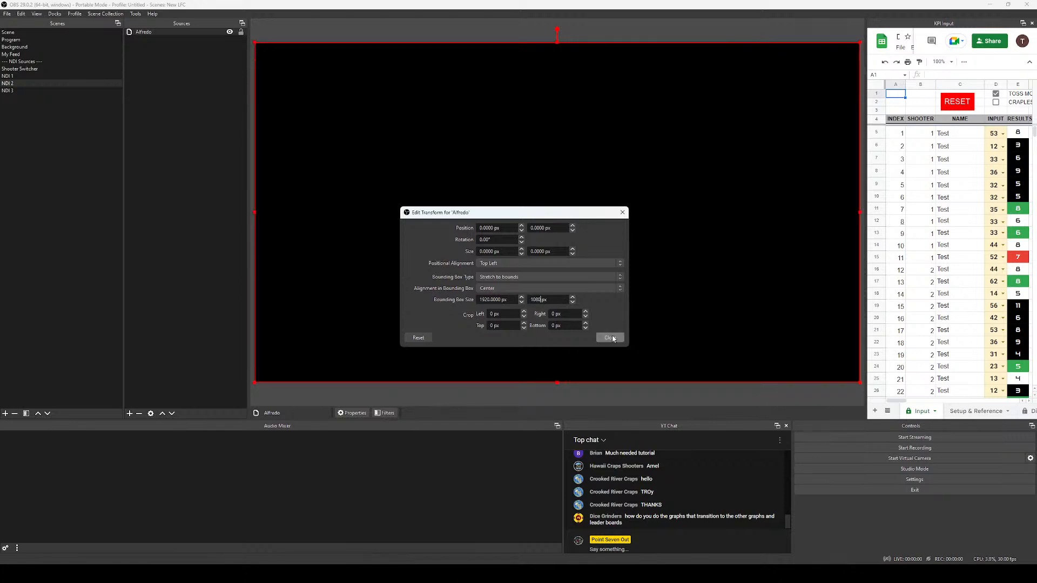
click(610, 338)
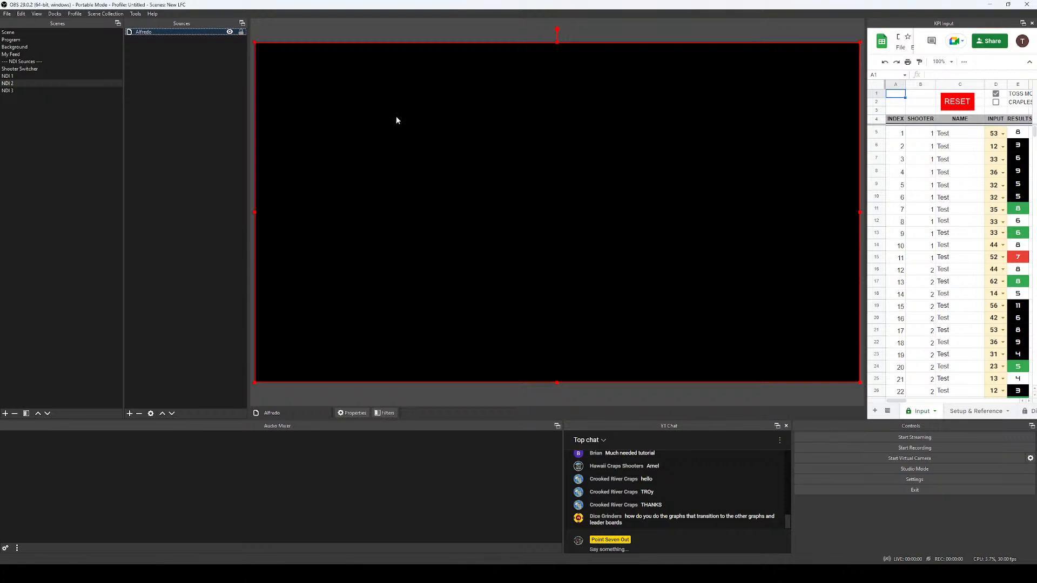
click(273, 403)
Add the existing My Feed scene as a visible source in the NDI 3 scene.
click(11, 91)
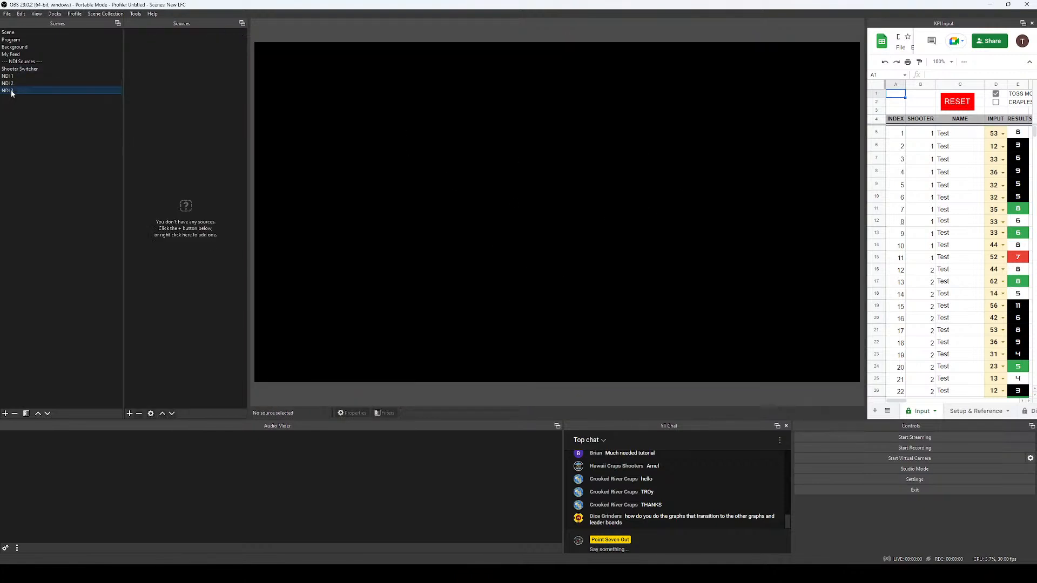
right_click(154, 137)
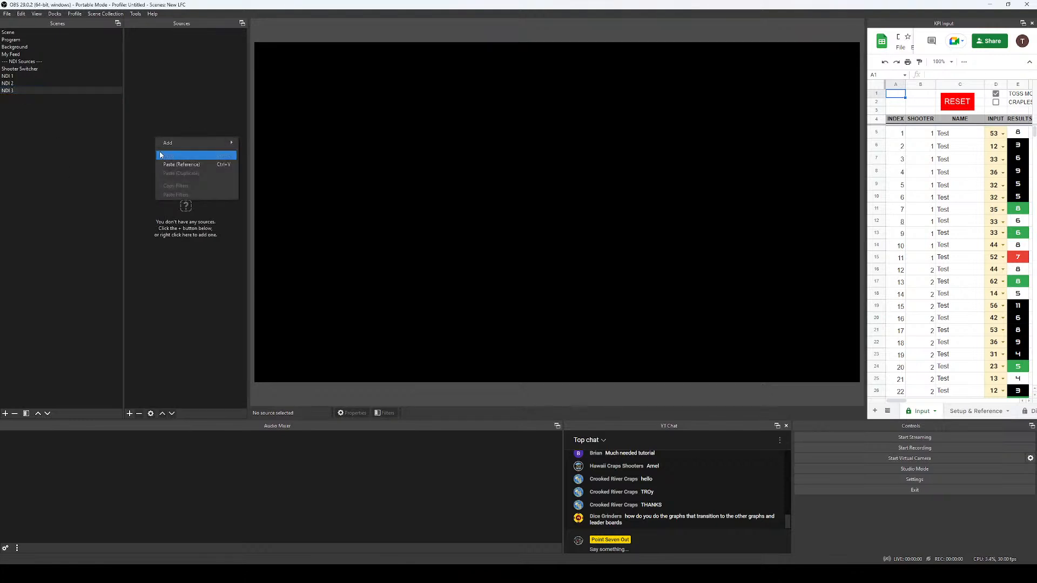
mouse_move(170, 143)
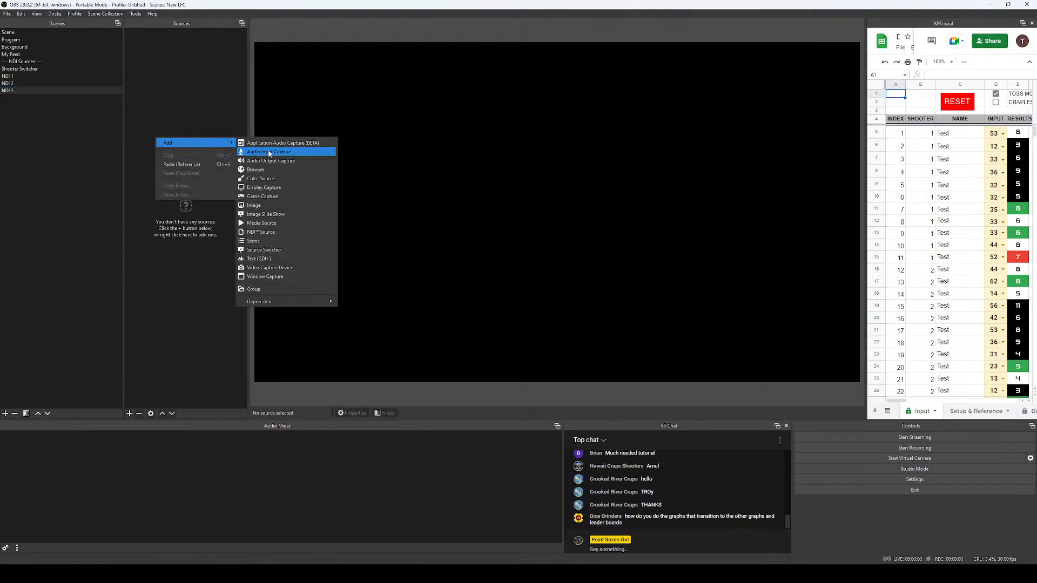
click(254, 240)
click(468, 277)
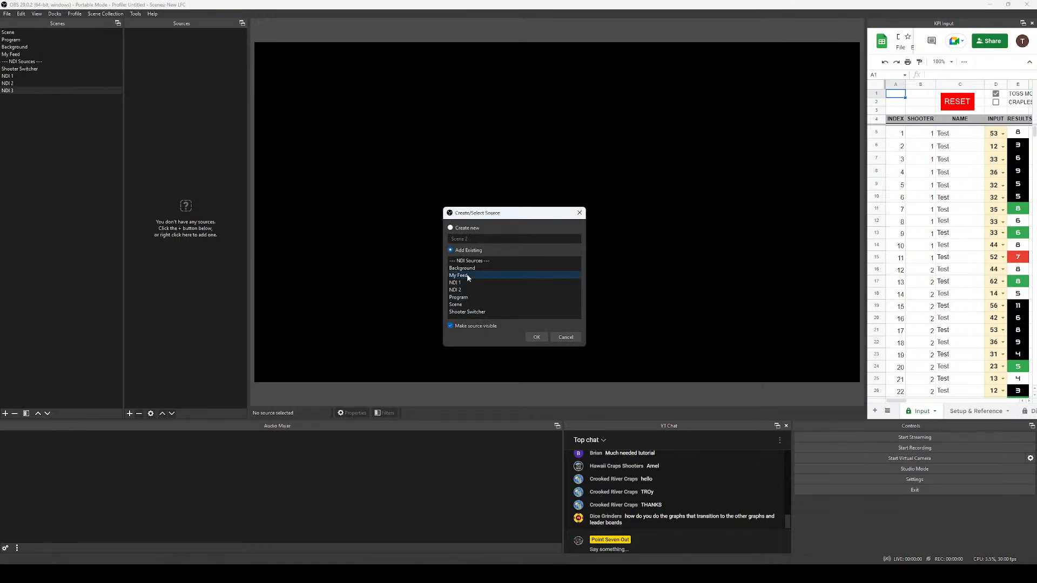
click(545, 339)
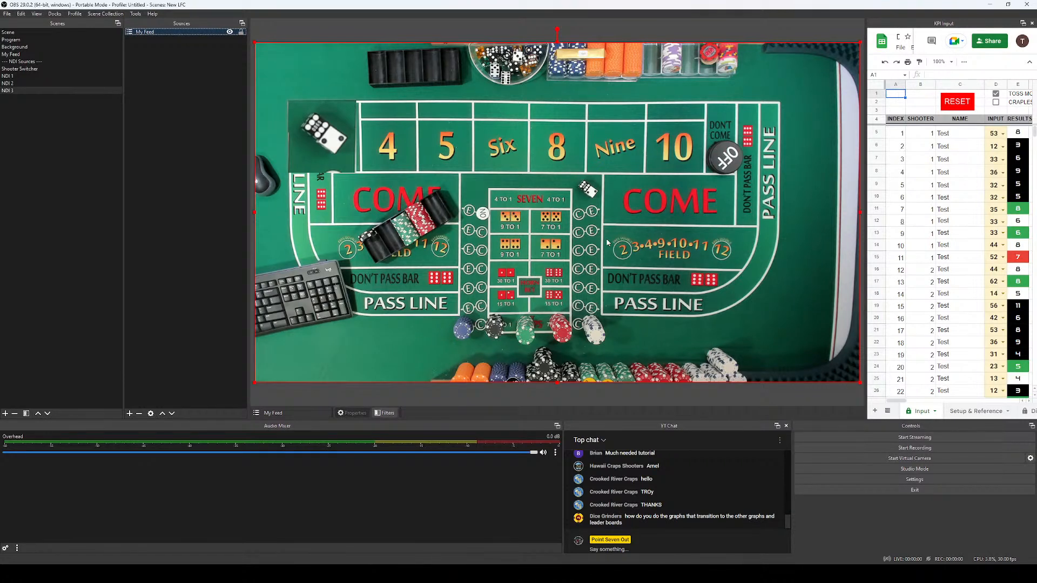
Add a new Source Switcher named Shooter Switcher Source to the Shooter Switcher scene.
click(28, 69)
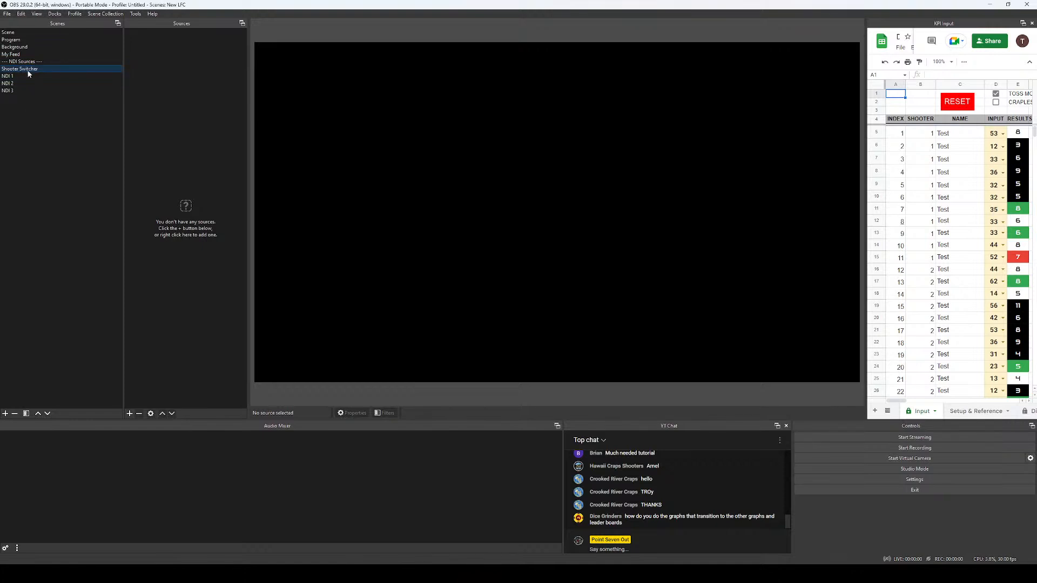
right_click(176, 131)
click(176, 130)
right_click(149, 119)
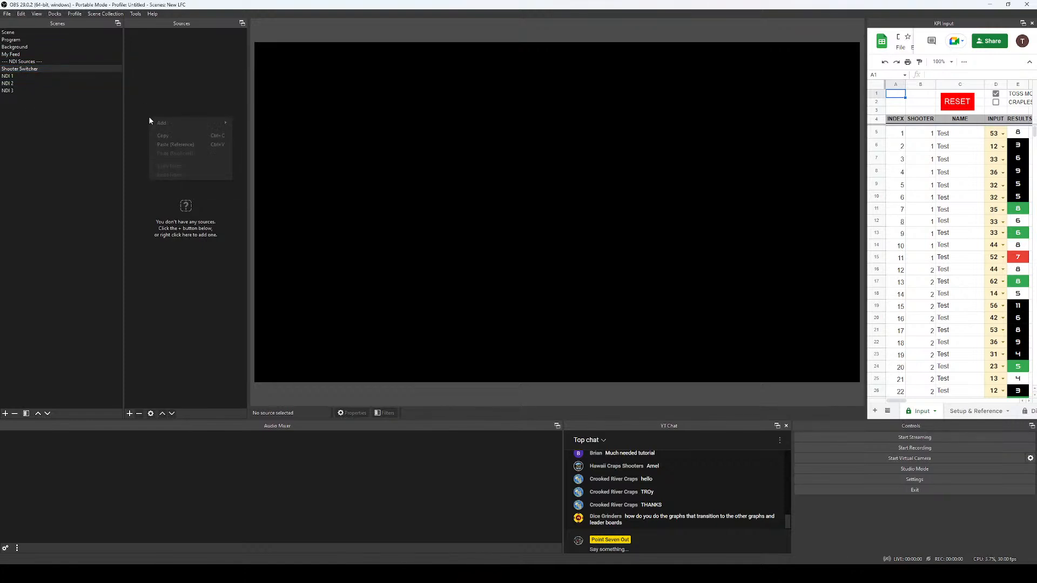
mouse_move(178, 125)
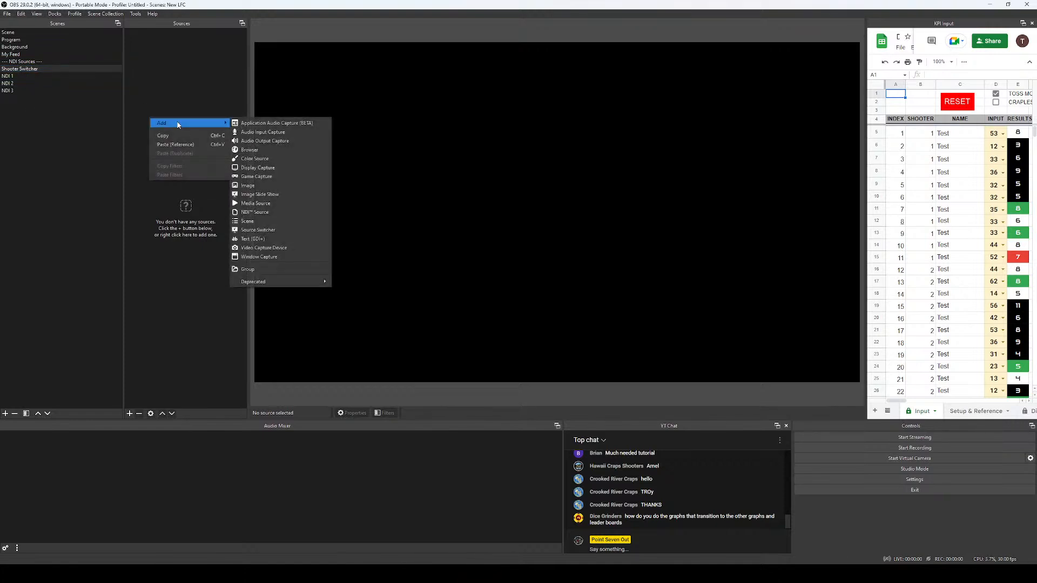
click(260, 231)
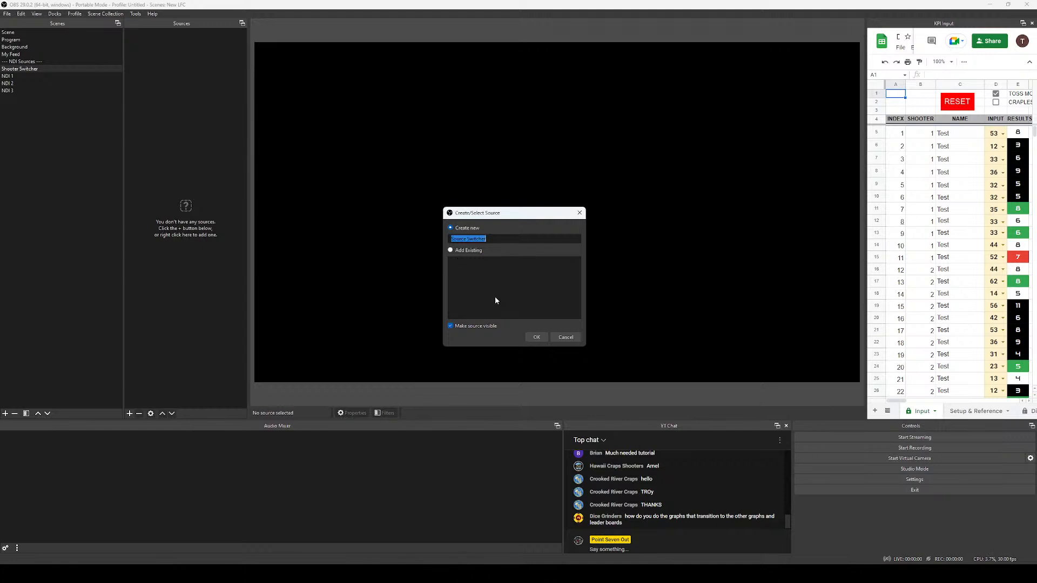
text(Shooter Switcher)
key(Return)
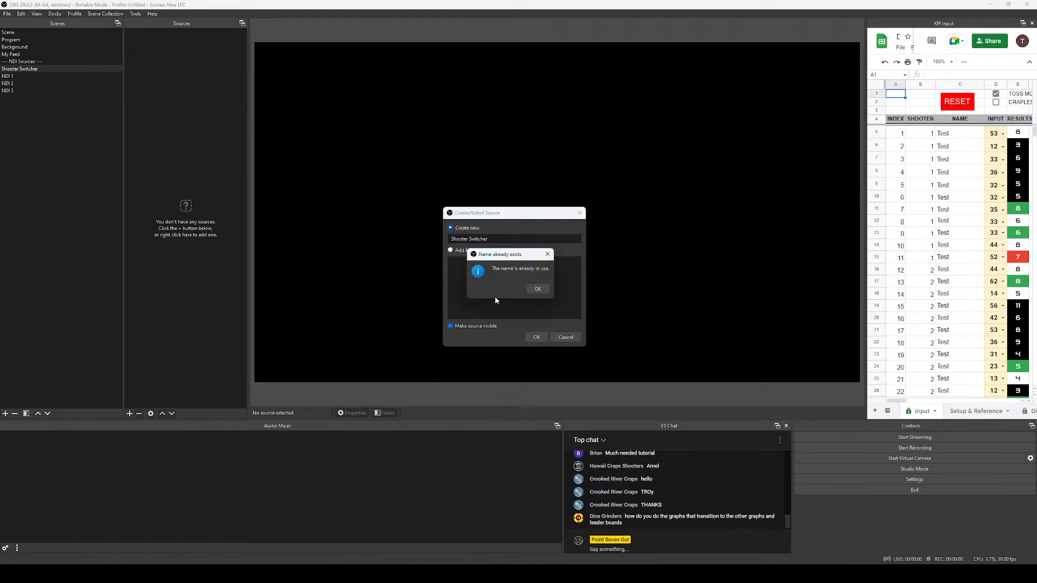
click(538, 289)
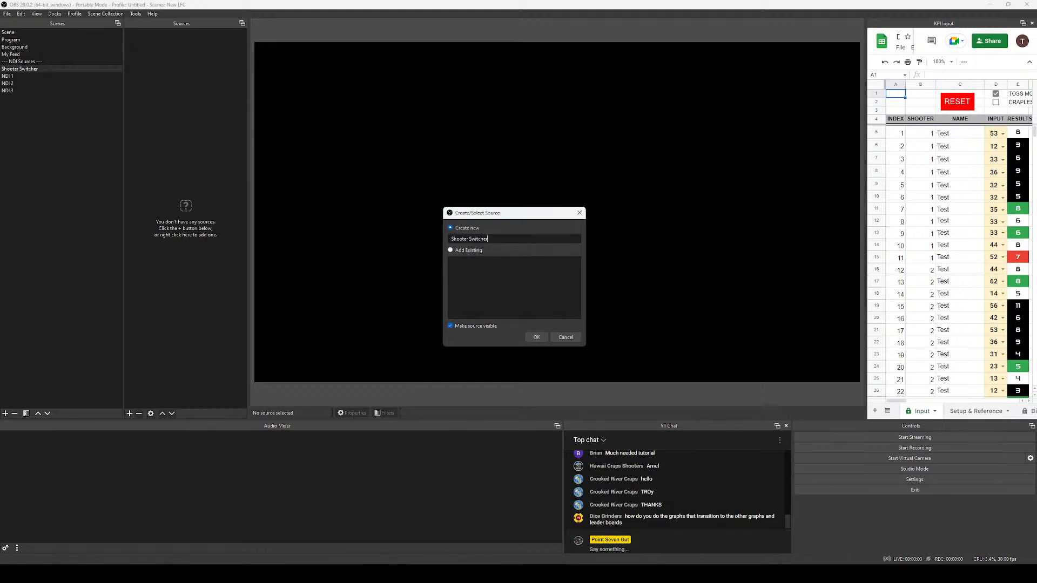
text(Source)
key(Return)
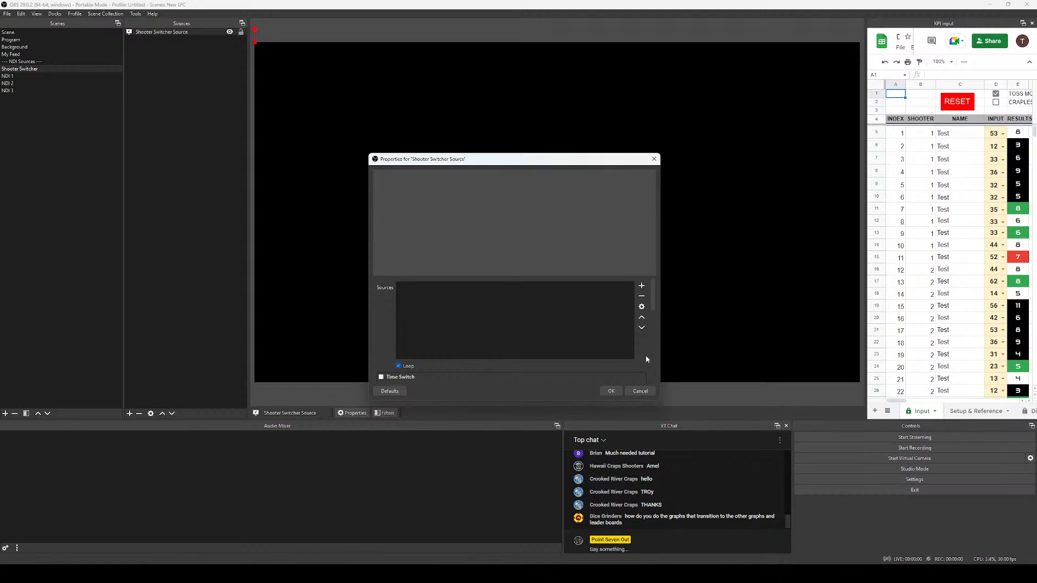
Add NDI 1, NDI 2 and NDI 3 as entries in the source switcher's Sources list.
click(641, 287)
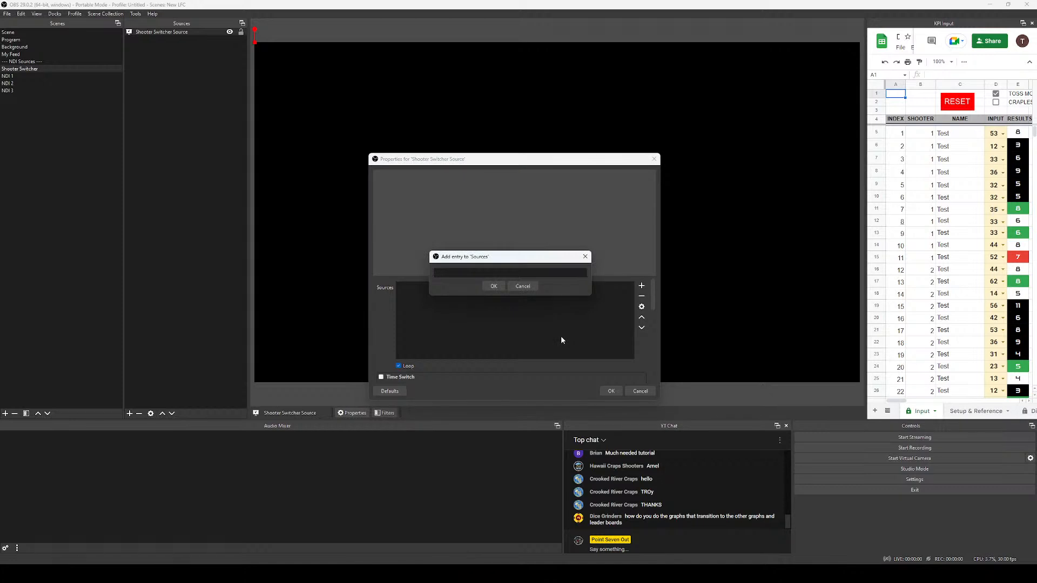
text(NDI 1)
click(493, 286)
click(643, 288)
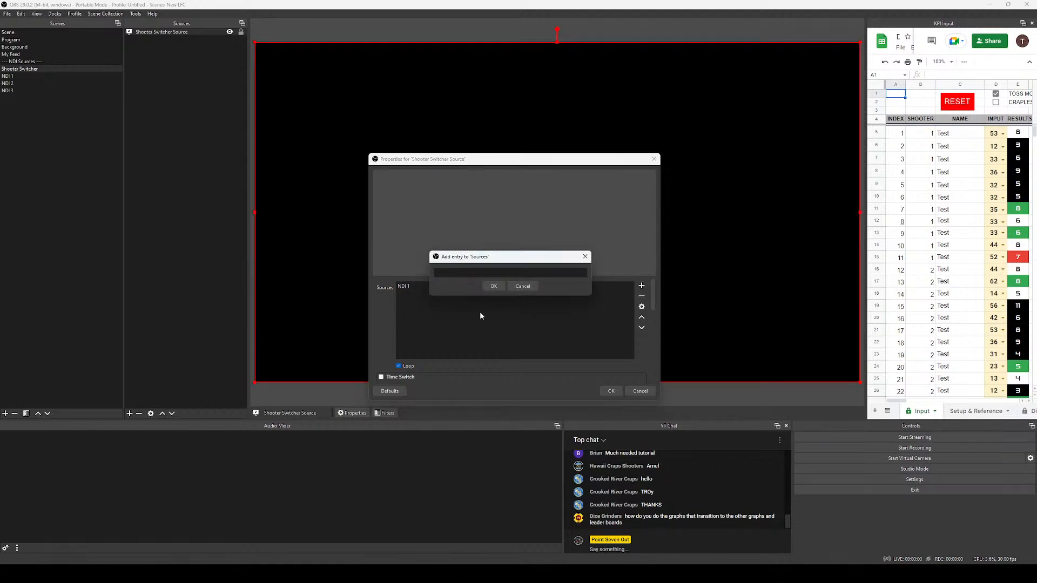
text(NDI 2)
click(503, 288)
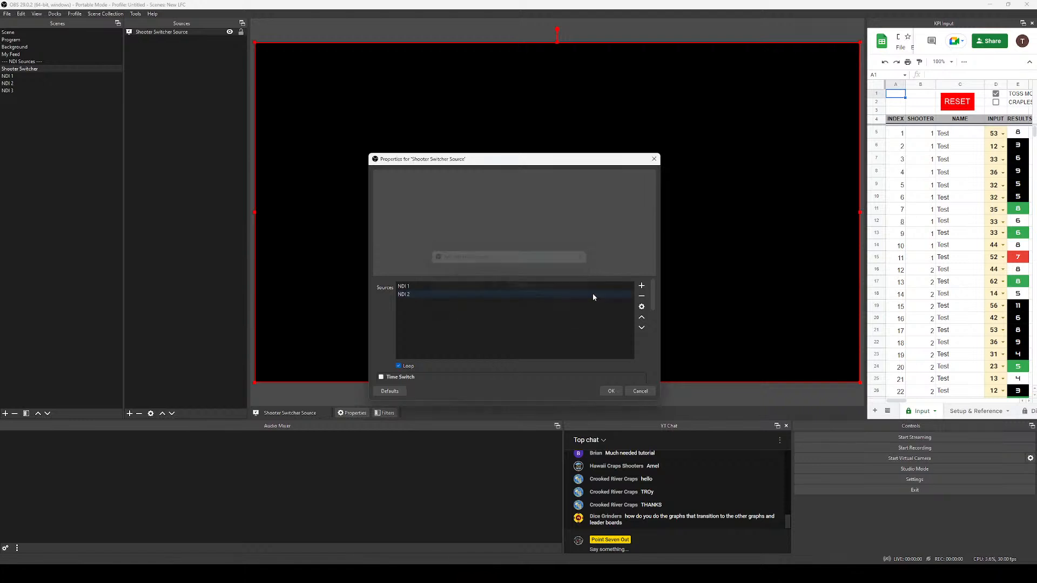
click(642, 286)
text(NDI 3)
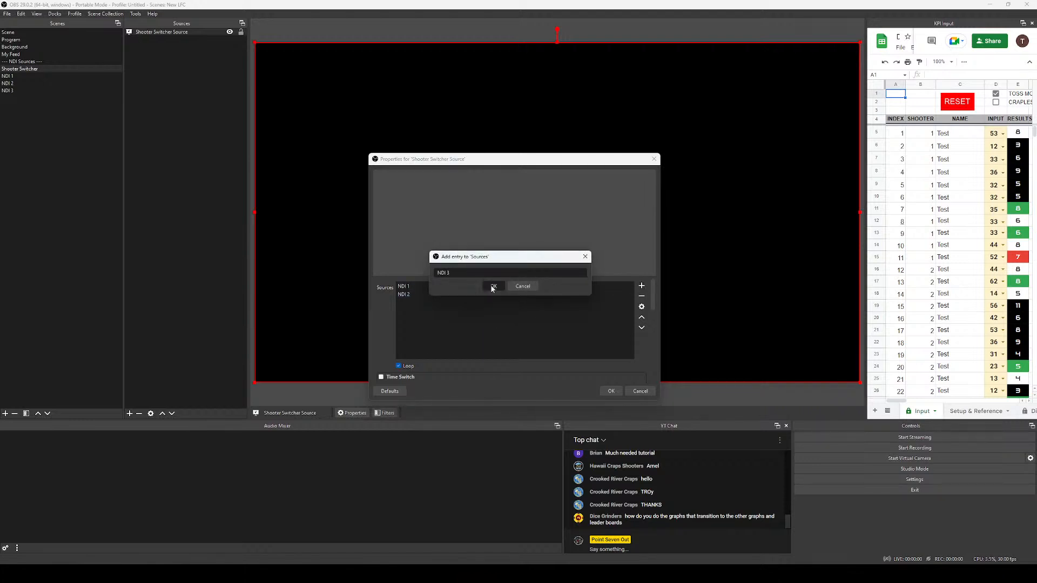
click(492, 286)
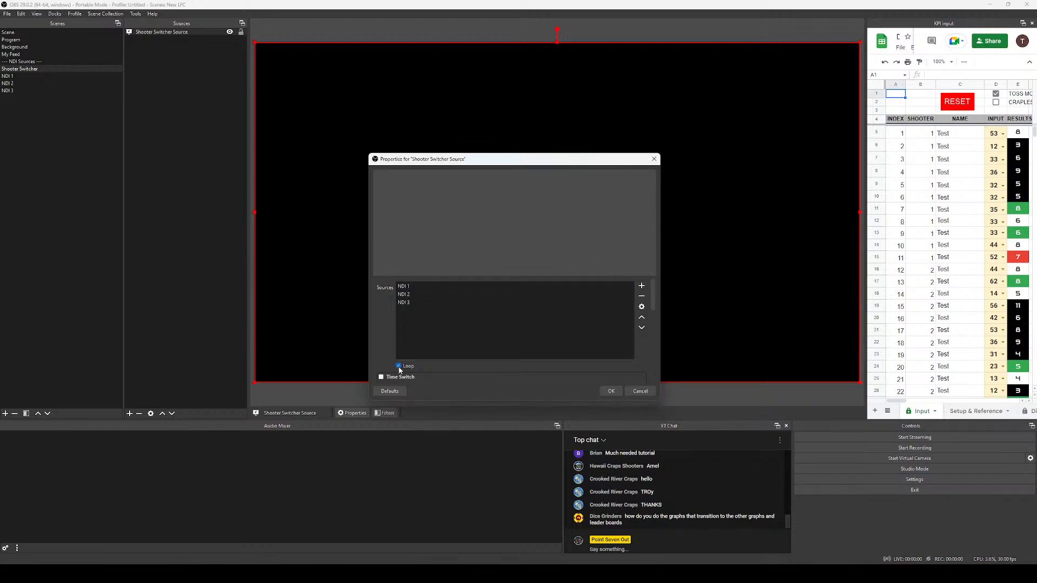
Turn off Loop for the source switcher, review its Time Switch and Media State Switch options, and accept the properties.
scroll(381, 346, down, 3)
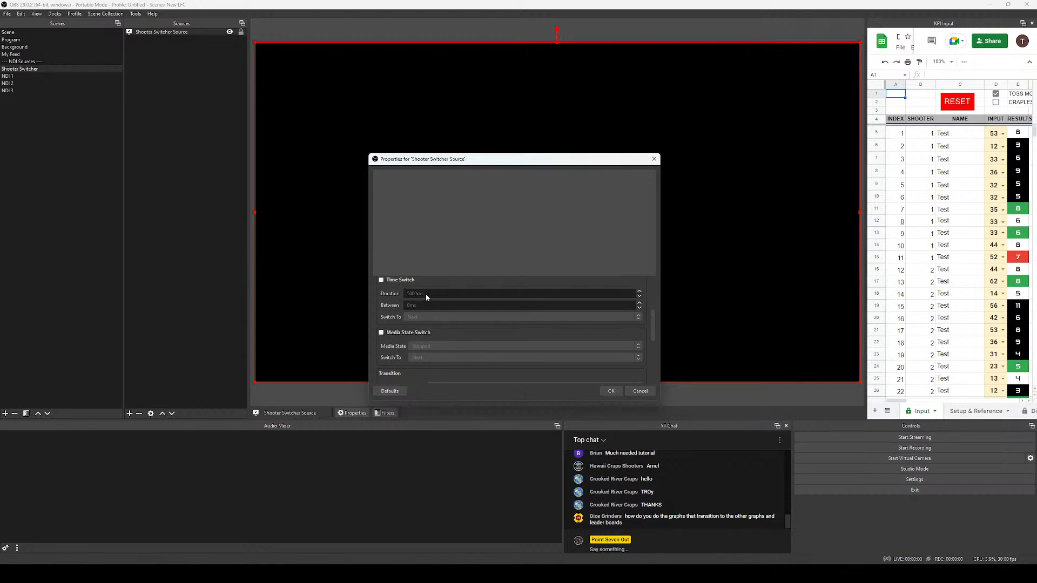
scroll(430, 332, up, 1)
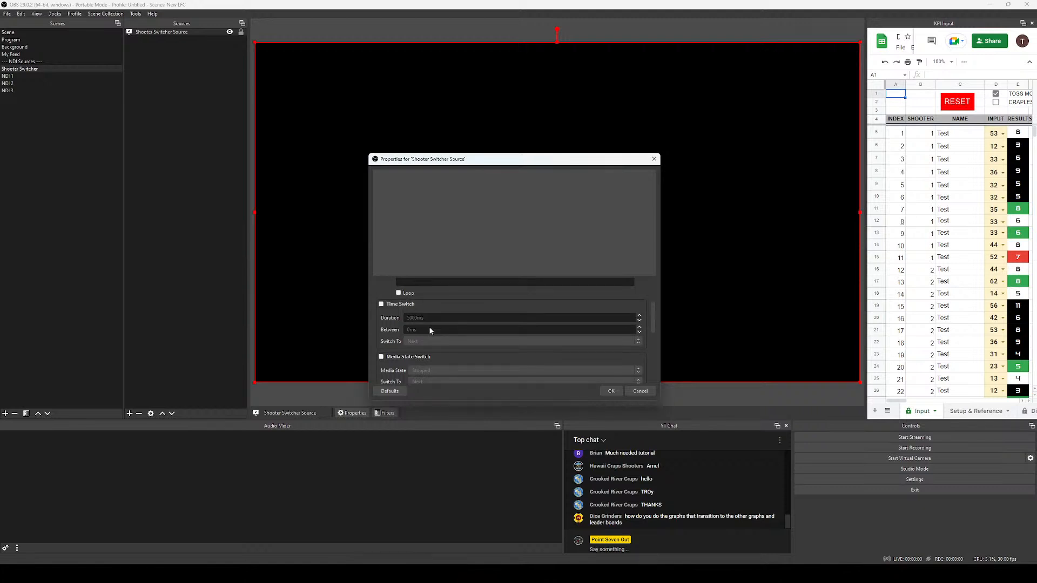
scroll(431, 330, up, 1)
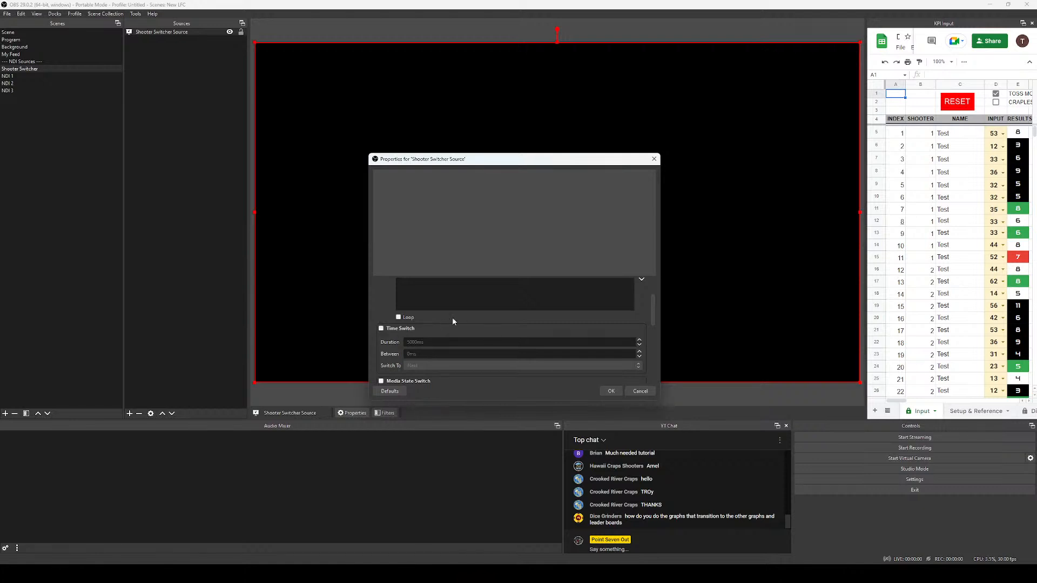
scroll(440, 324, down, 1)
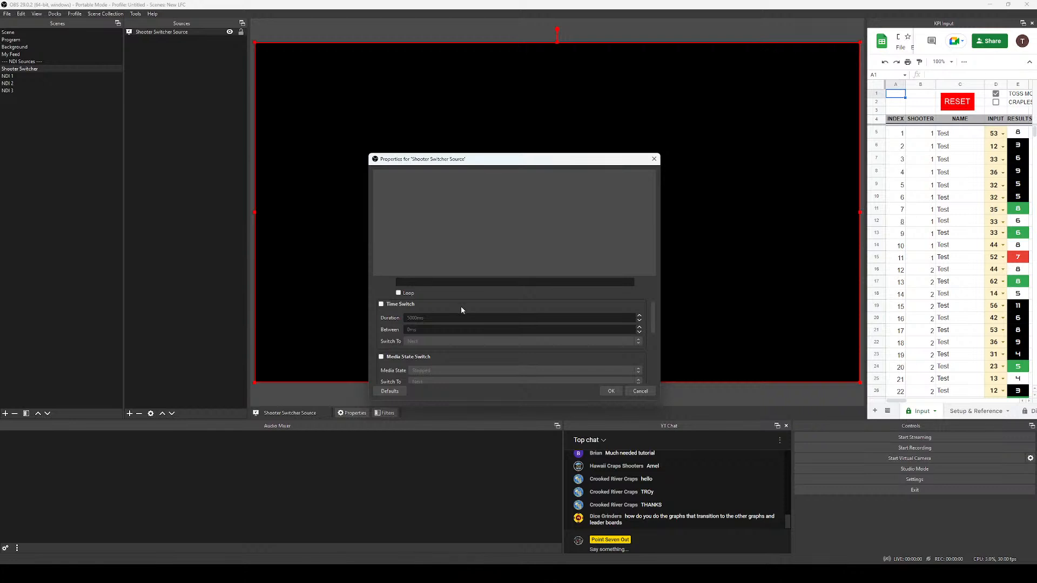
scroll(462, 309, up, 3)
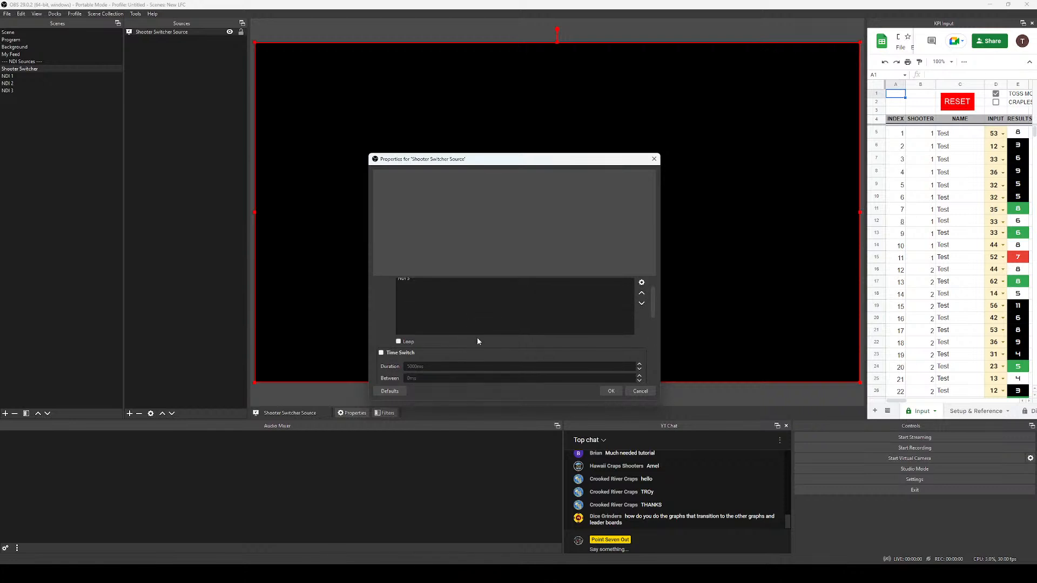
scroll(478, 341, up, 2)
scroll(442, 322, down, 3)
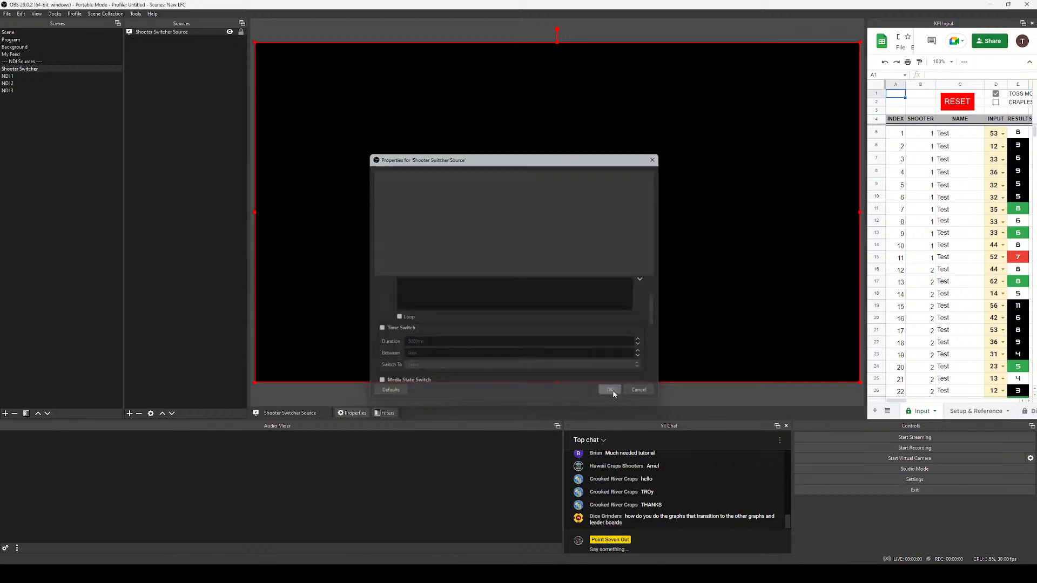
click(611, 392)
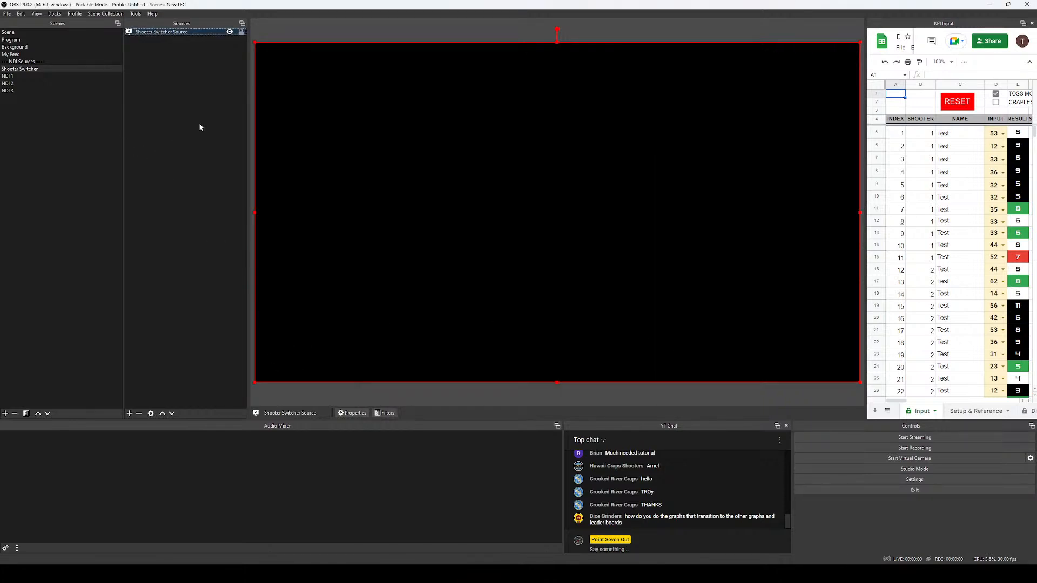
click(146, 133)
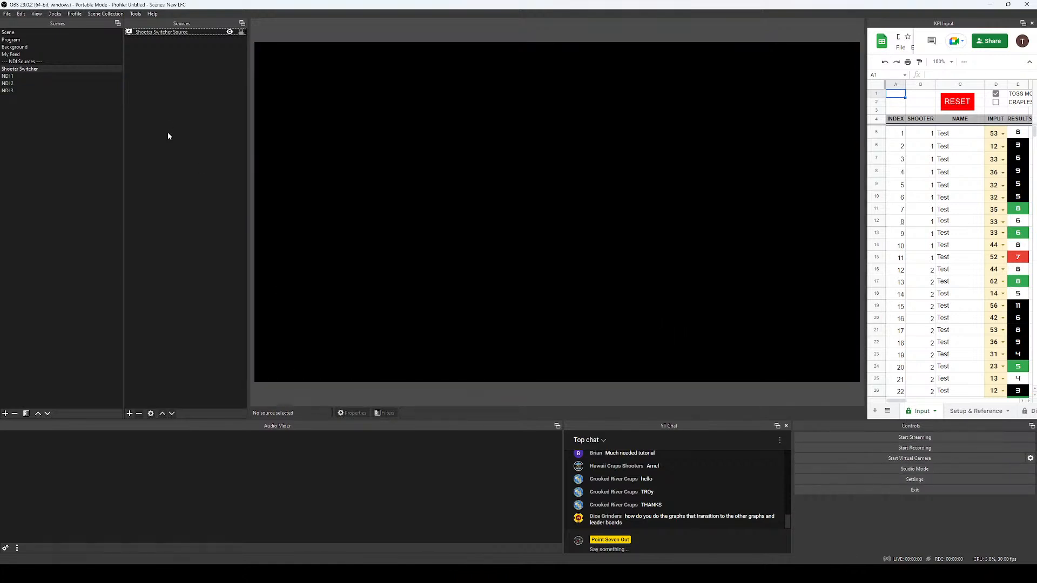
click(174, 32)
right_click(176, 35)
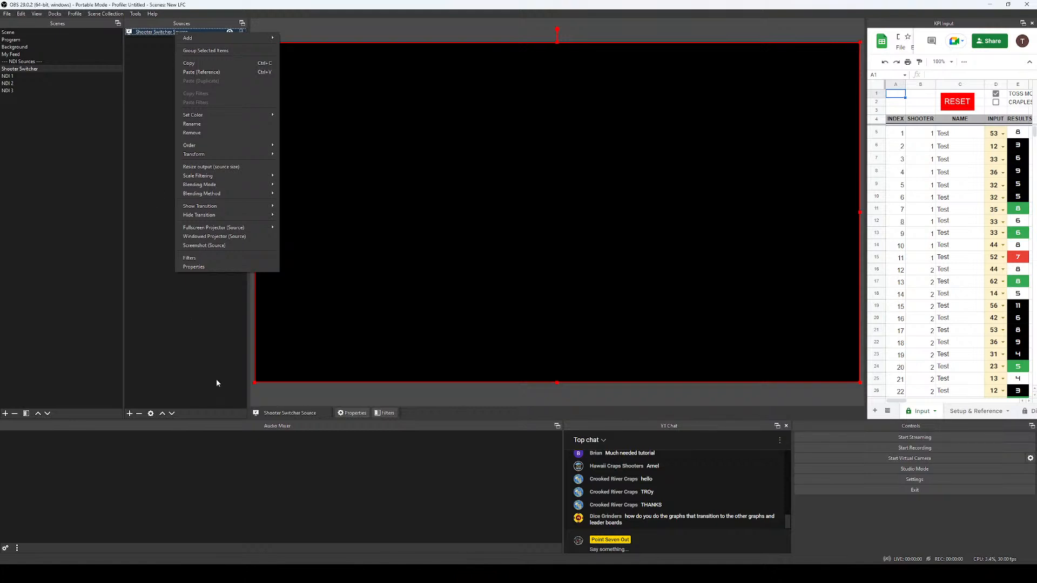
click(300, 416)
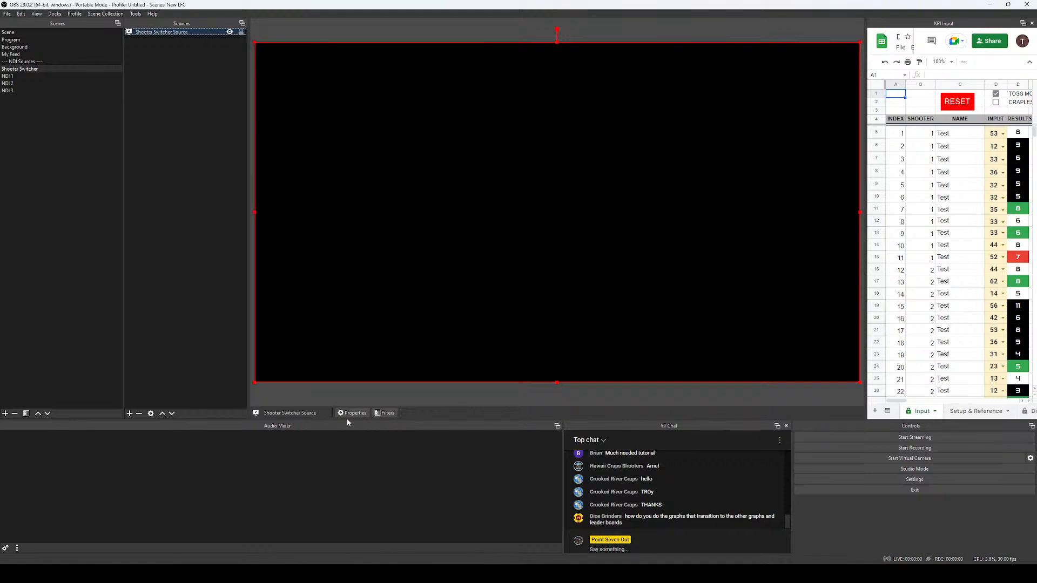
Assign the hotkeys Alt + Num 1, Alt + Num 2 and Alt + Num 3 to Shooter Switcher Source's NDI 1, NDI 2 and NDI 3 entries.
click(886, 479)
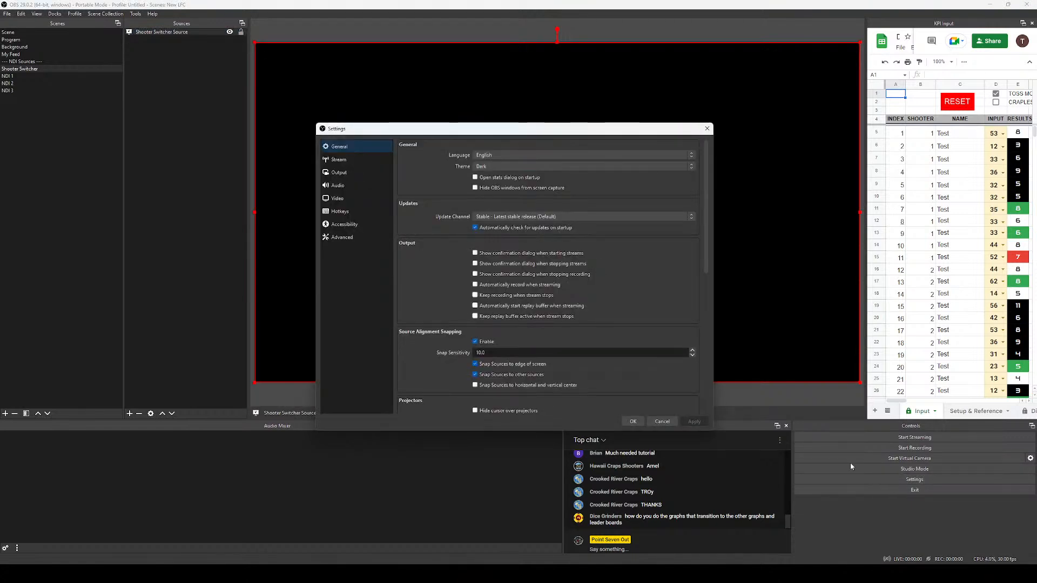
click(338, 214)
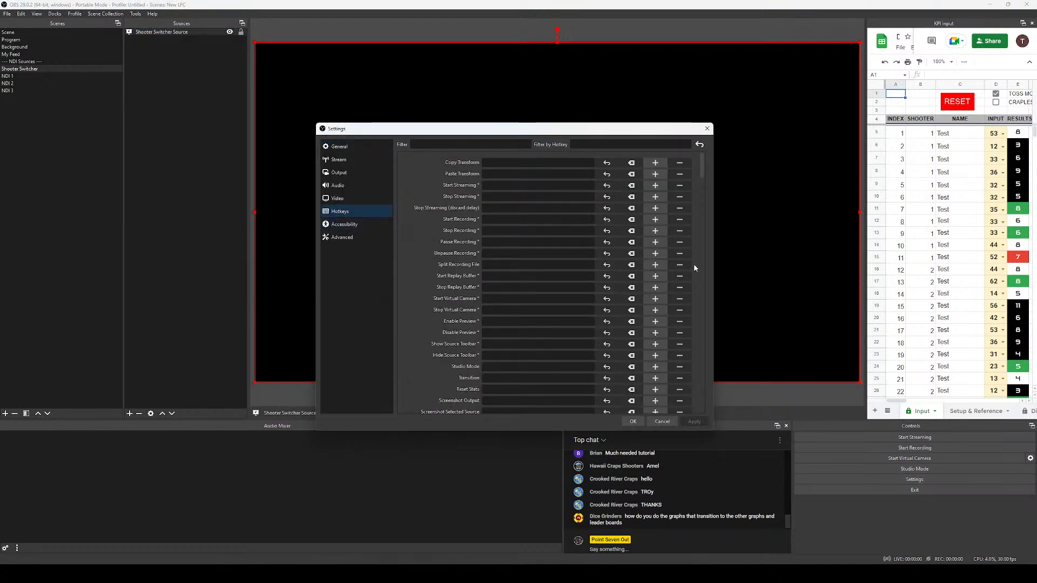
drag(703, 162, 701, 384)
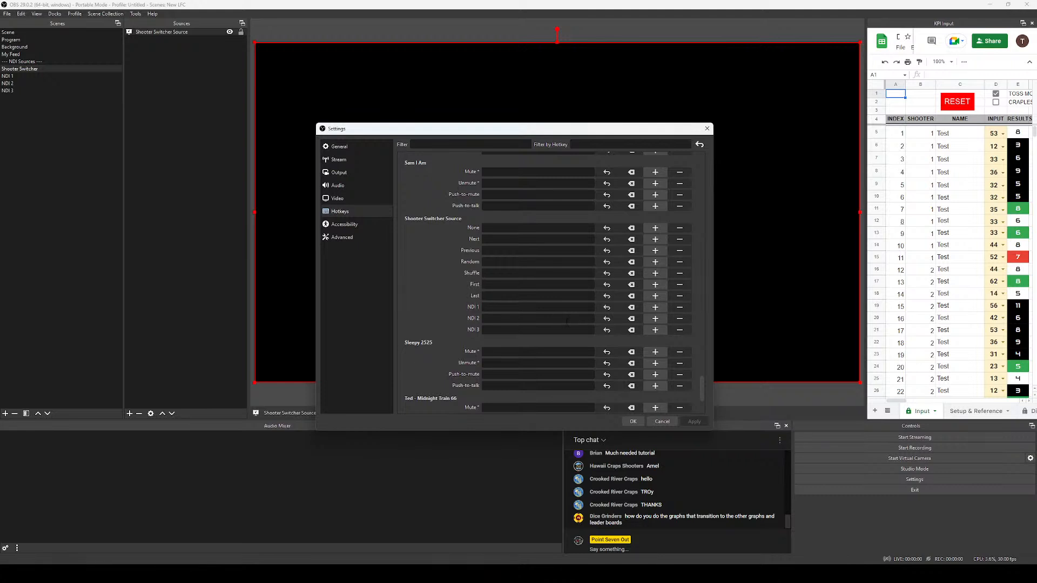
key(alt+KP_1)
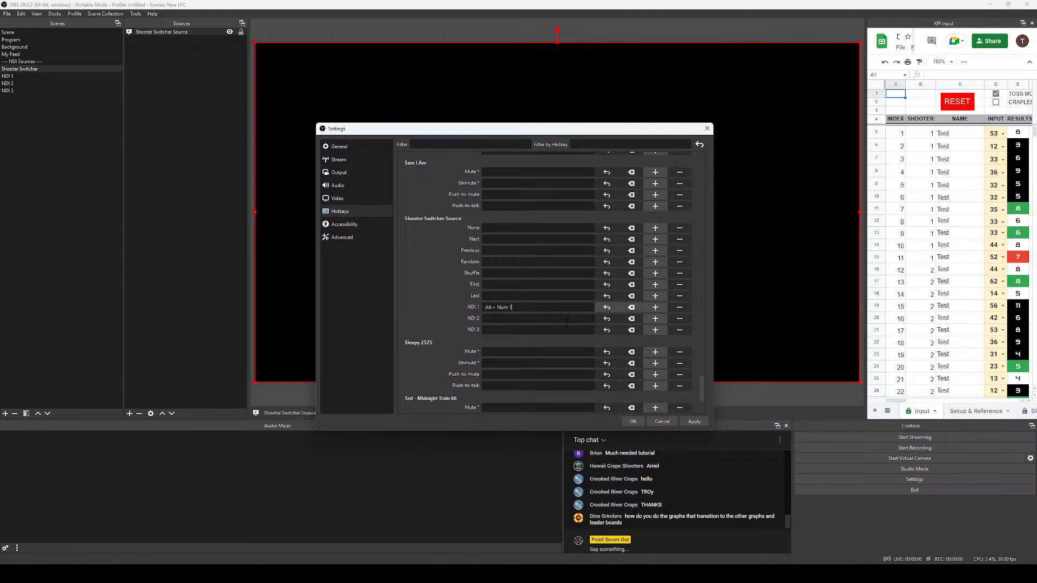
key(alt+KP_2)
key(alt+KP_3)
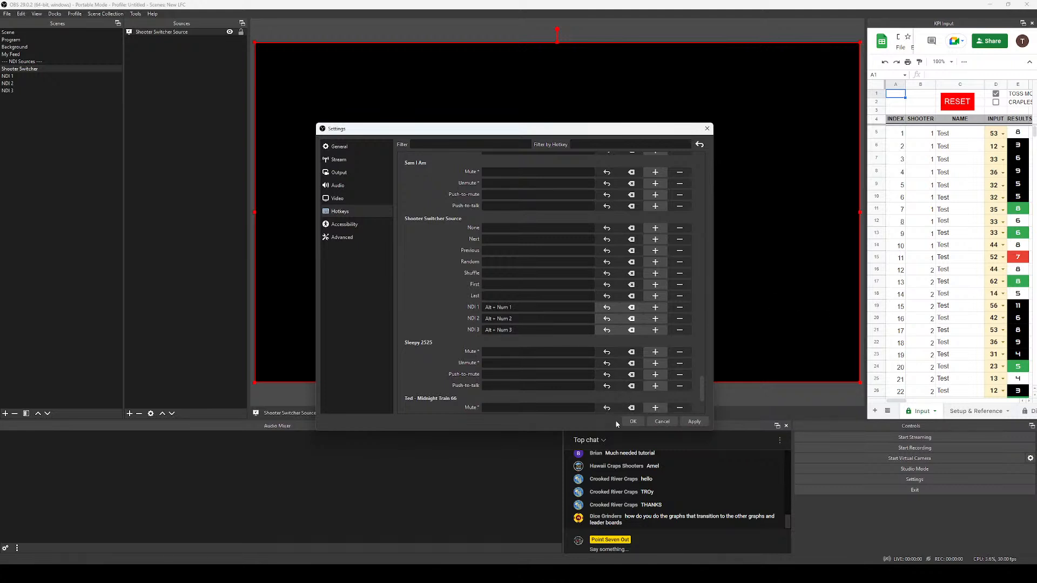
click(694, 421)
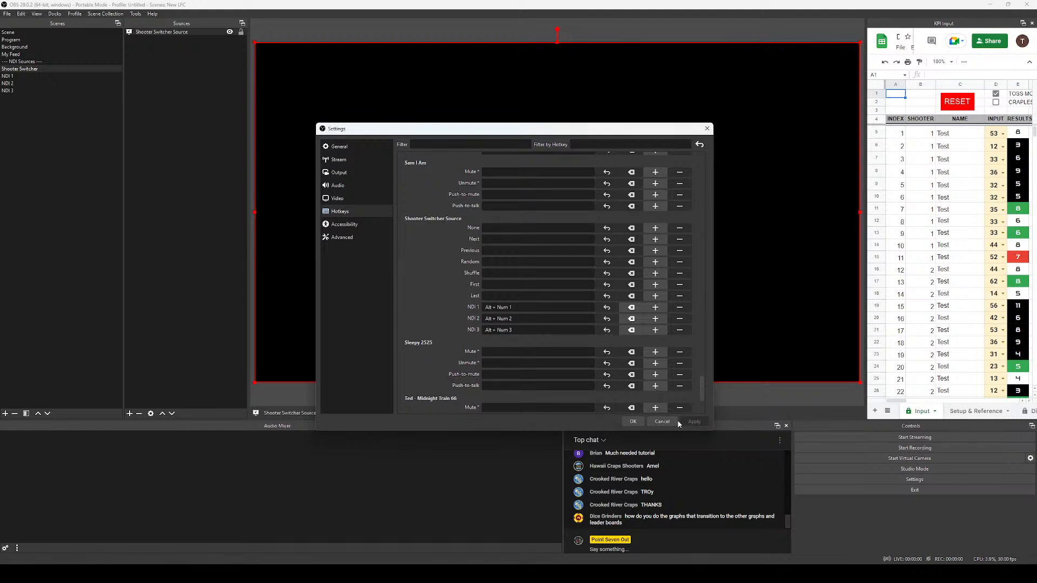
click(633, 422)
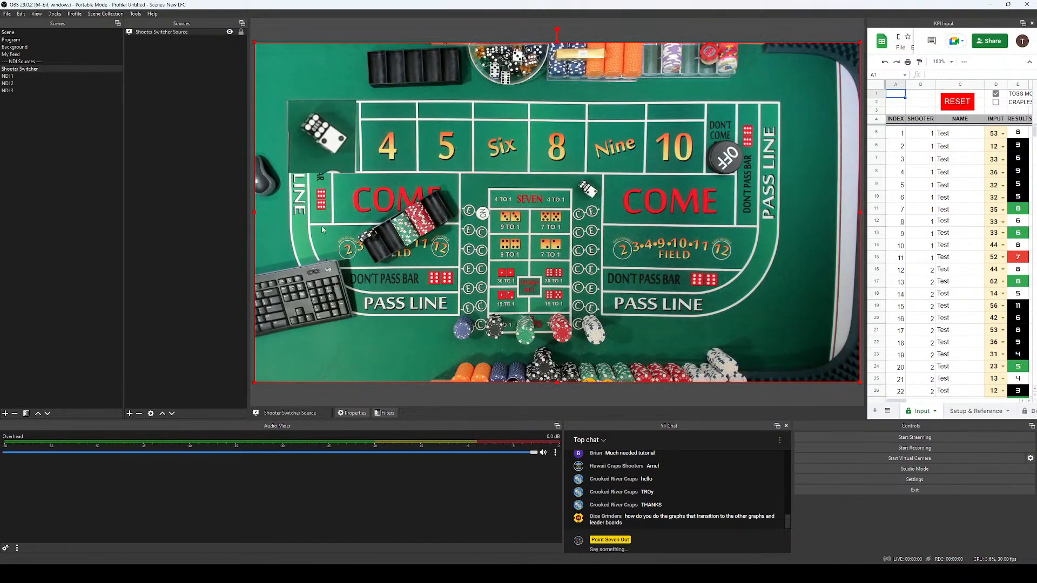
Add a text source named Name 1 reading "NDI 1" to the NDI 1 scene and move it near the middle of the canvas.
click(27, 76)
right_click(167, 114)
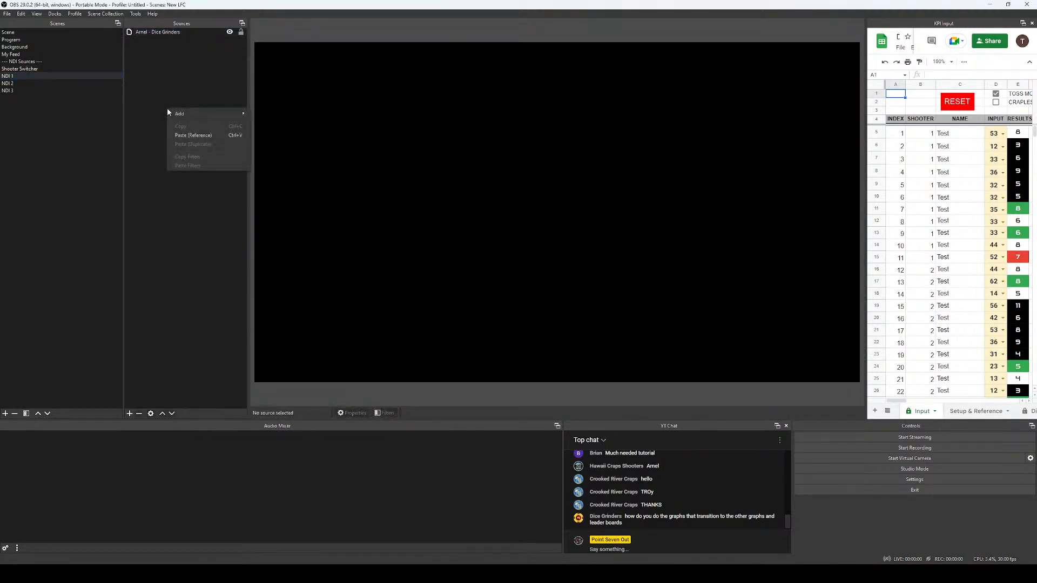
mouse_move(178, 114)
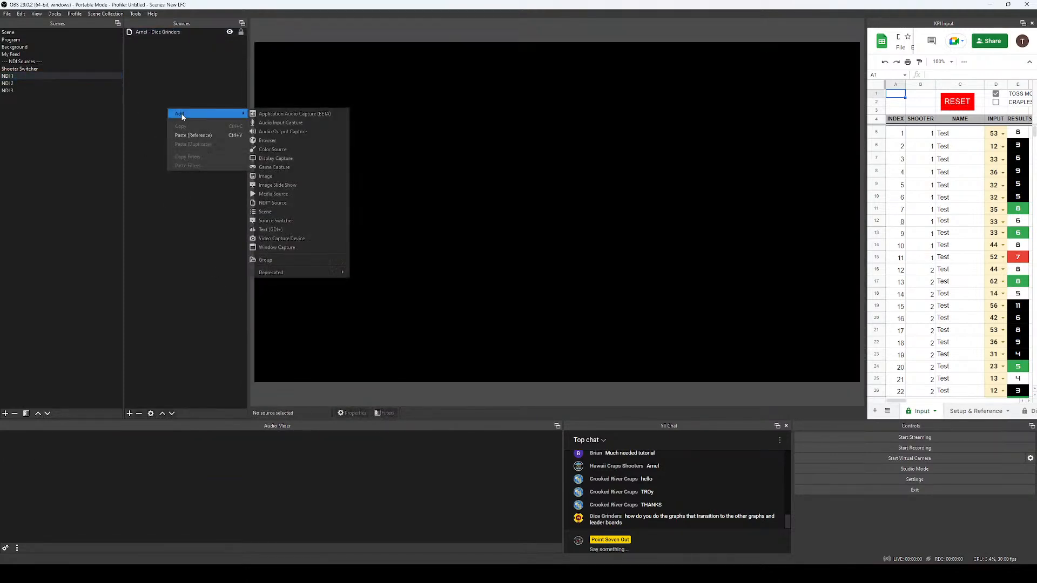
click(271, 229)
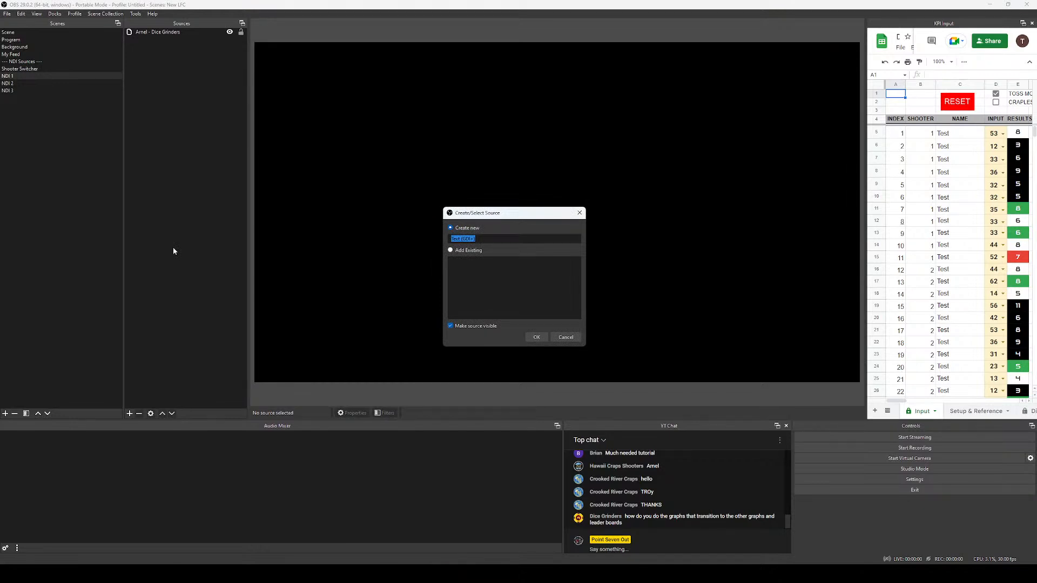
text(Name 1)
key(Return)
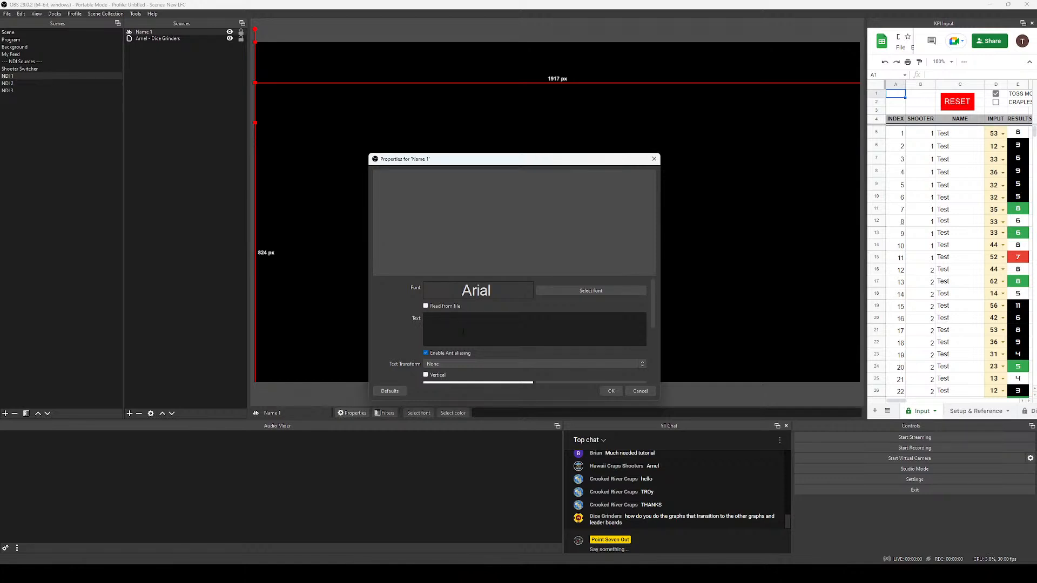
text(NDI 1)
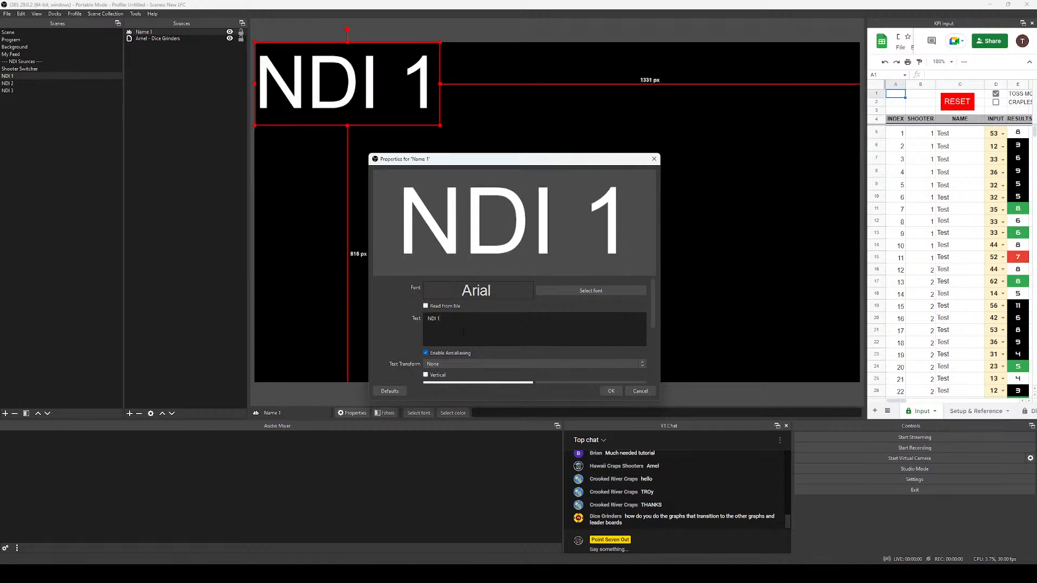
click(611, 391)
key(ctrl+d)
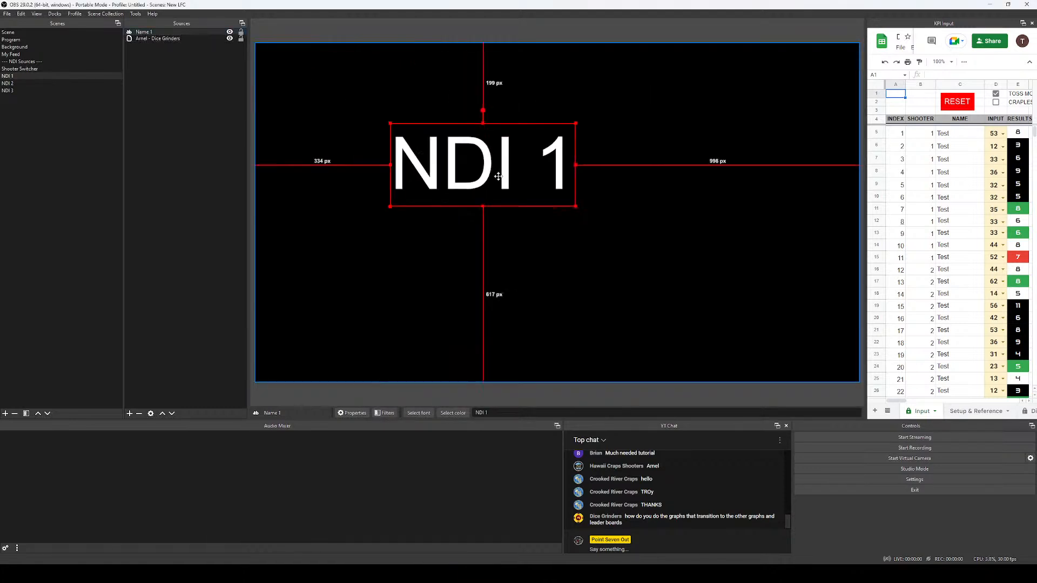
Copy the Name 1 text source into the NDI 2 scene as a duplicate and change its text to "NDI 2".
right_click(151, 33)
click(33, 98)
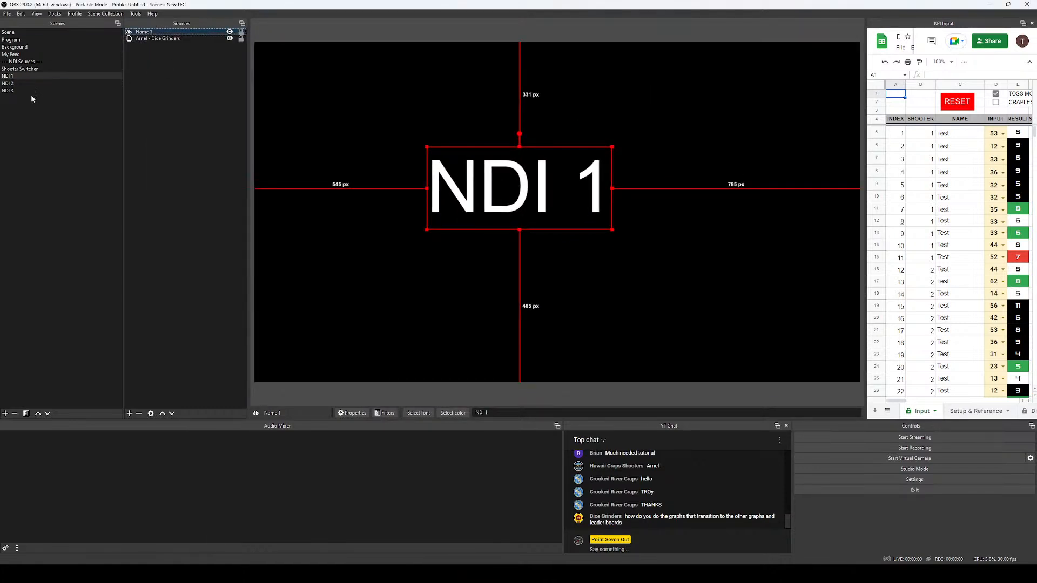
click(22, 83)
right_click(153, 86)
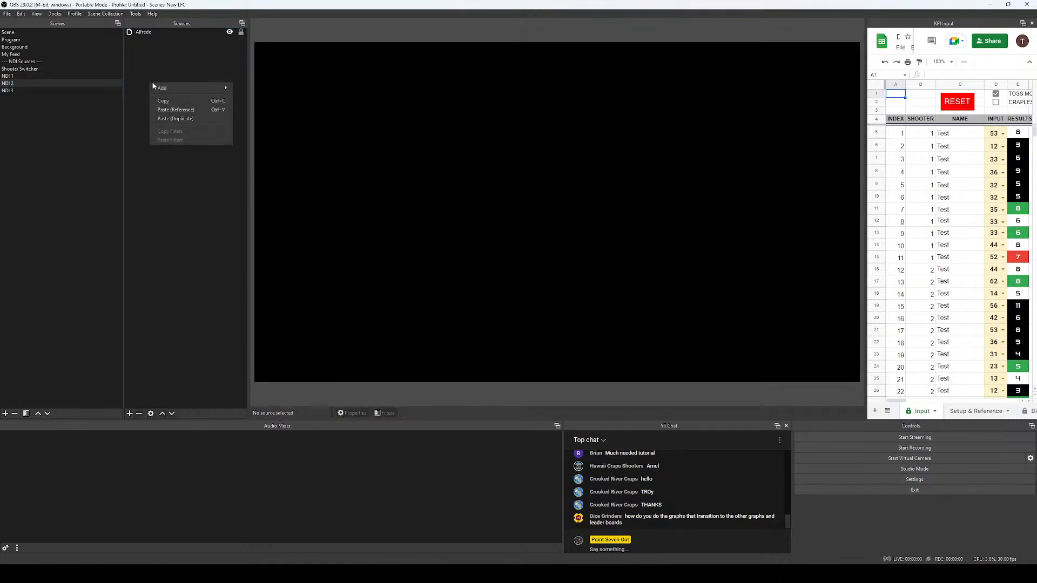
click(178, 118)
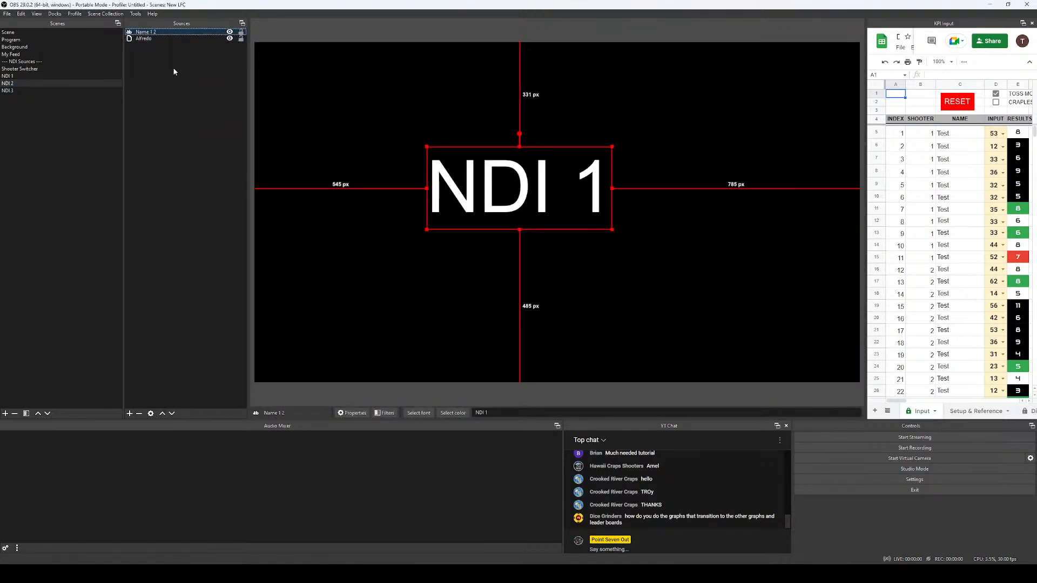
click(508, 413)
key(BackSpace)
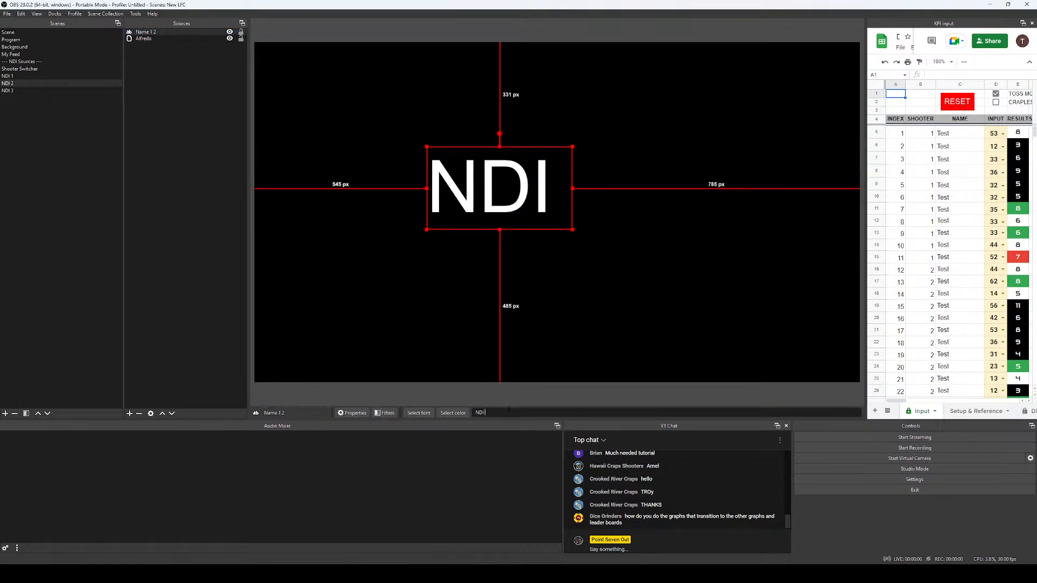
text(2)
Test the assigned hotkeys in the Shooter Switcher scene by switching between the NDI sources.
click(21, 69)
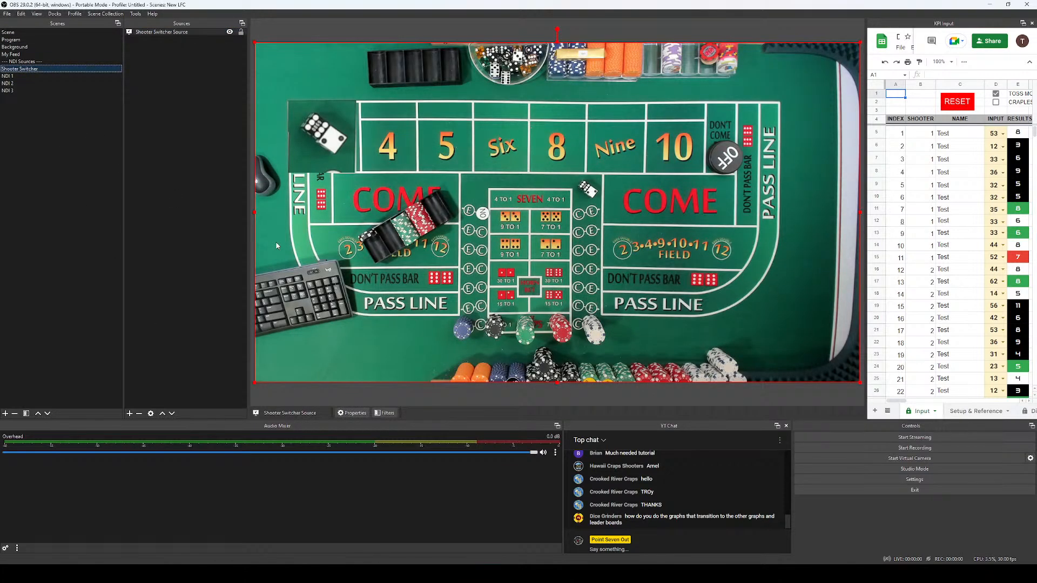
key(1)
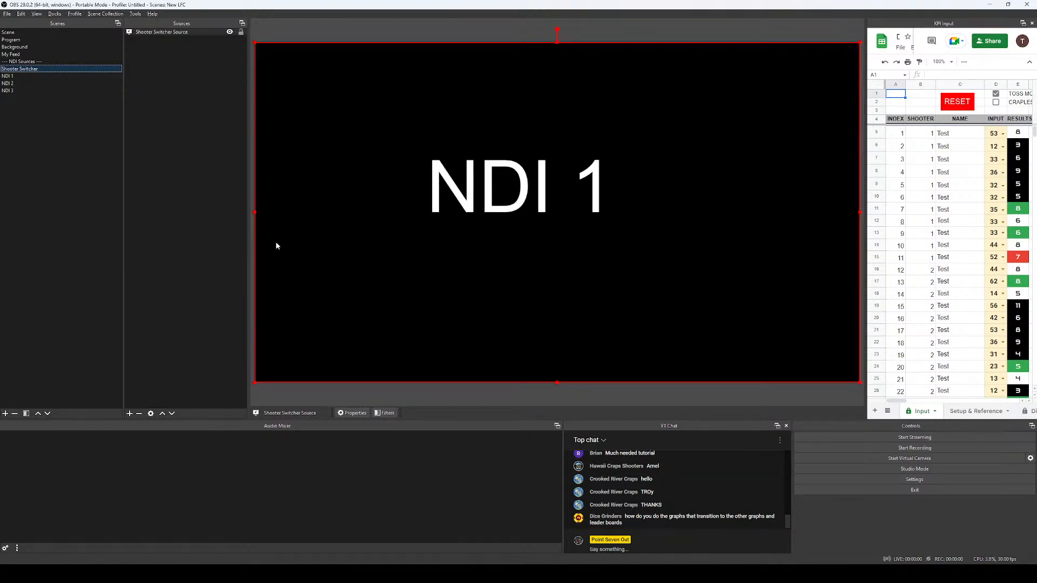
key(2)
key(0)
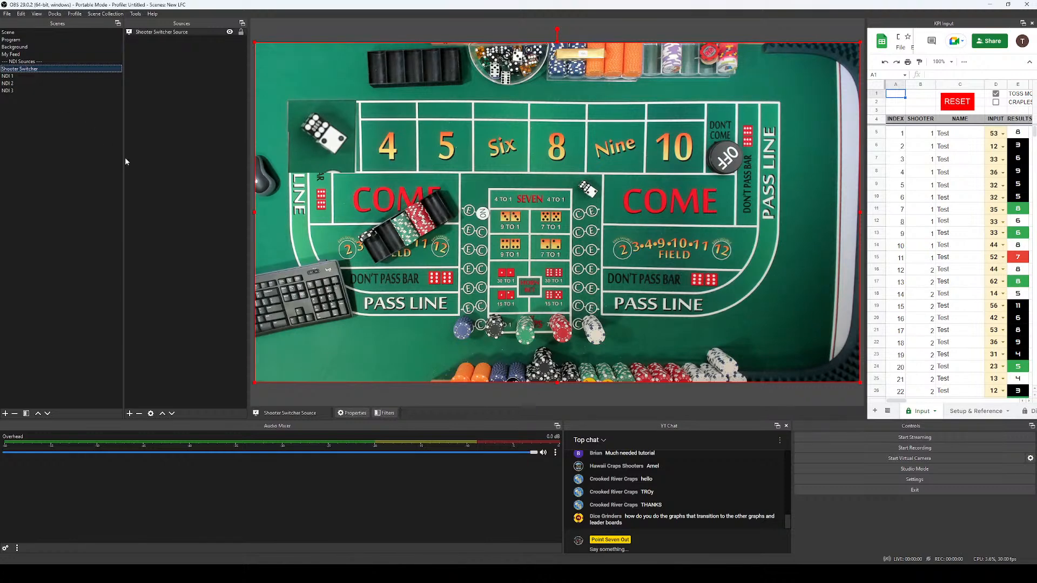
Add the existing Shooter Switcher scene as a visible source in the Program scene.
click(16, 56)
click(19, 48)
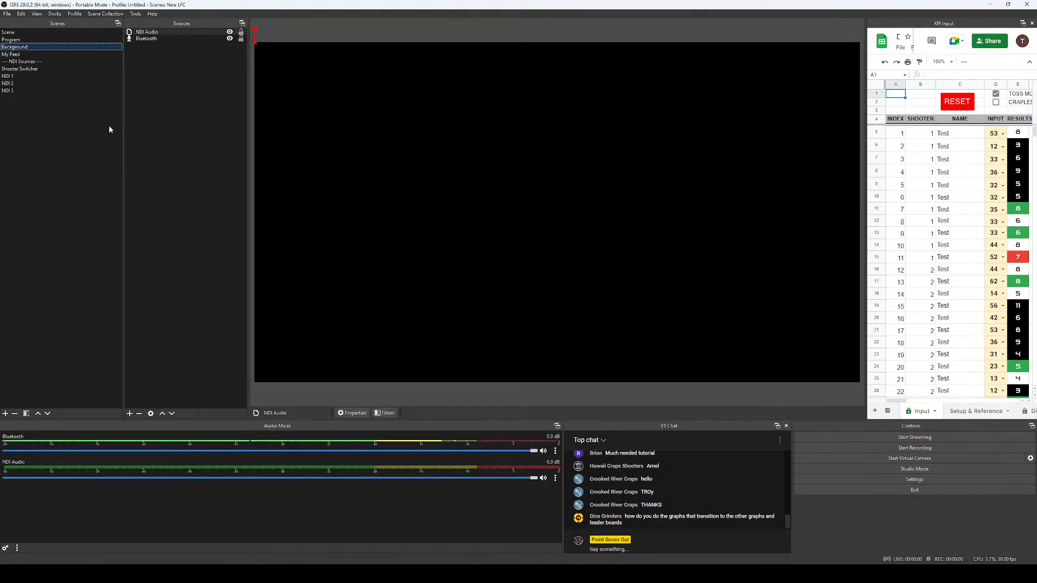
click(46, 40)
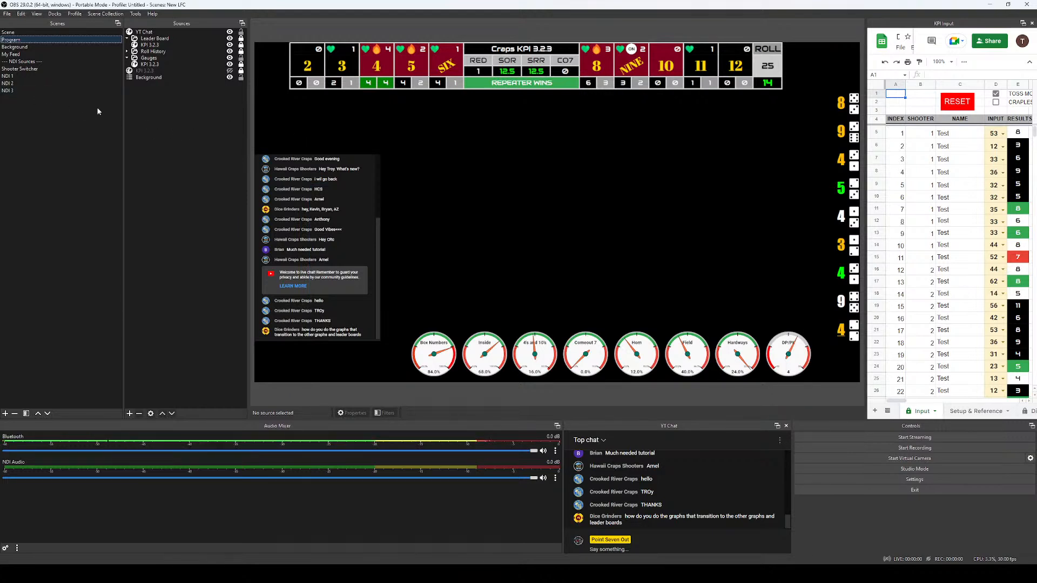
right_click(151, 126)
mouse_move(177, 133)
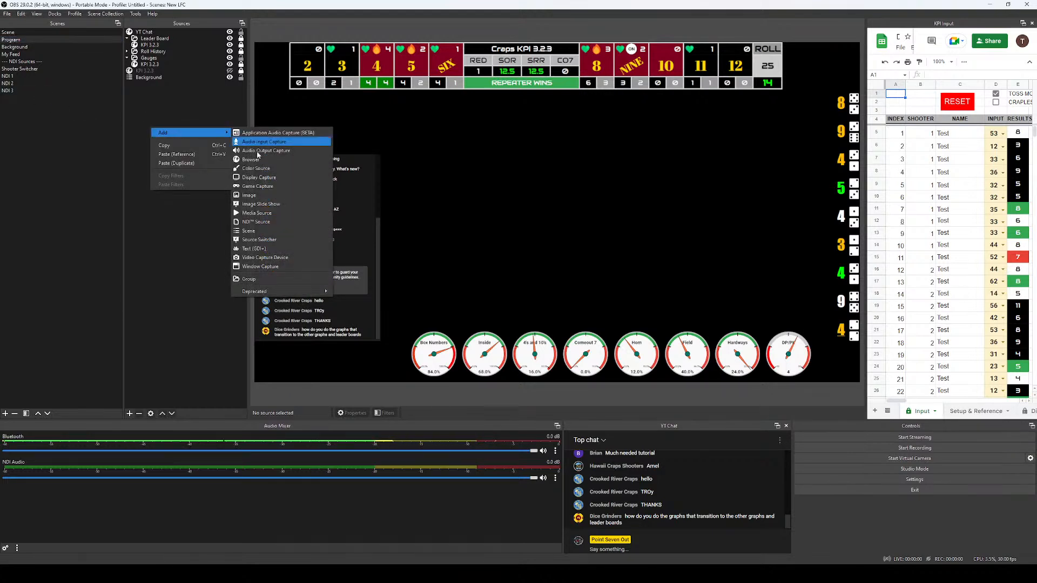
click(247, 231)
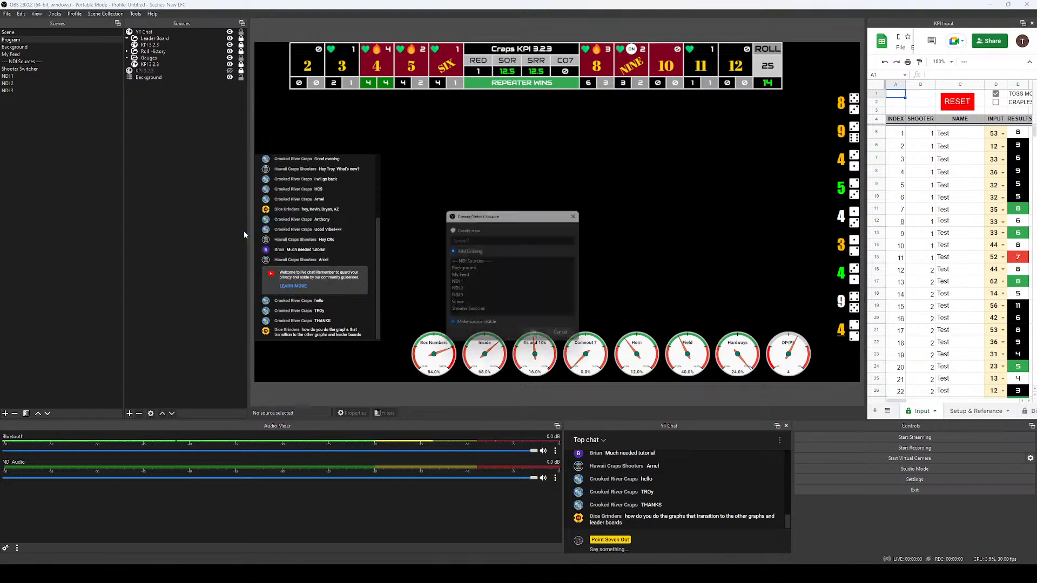
click(475, 312)
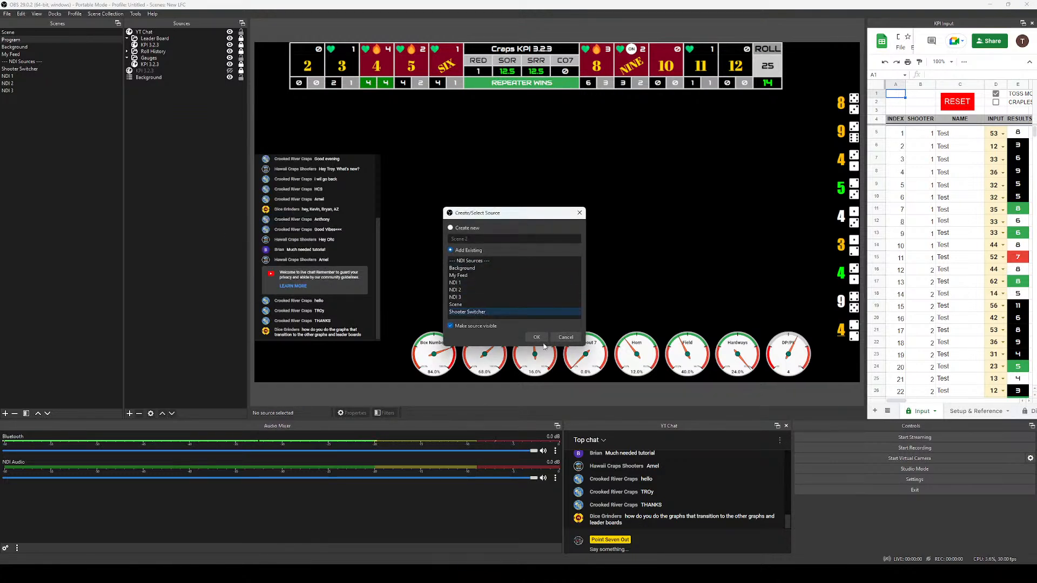
click(537, 339)
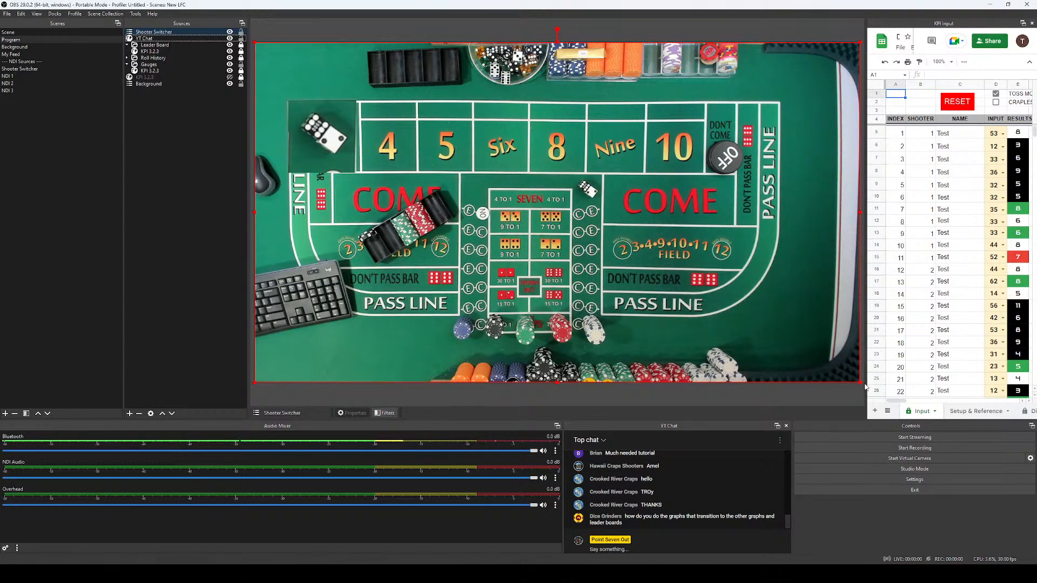
Scale the Shooter Switcher source to about two-thirds of the canvas and place it between the chat and roll history, above the gauges.
drag(860, 382, 661, 272)
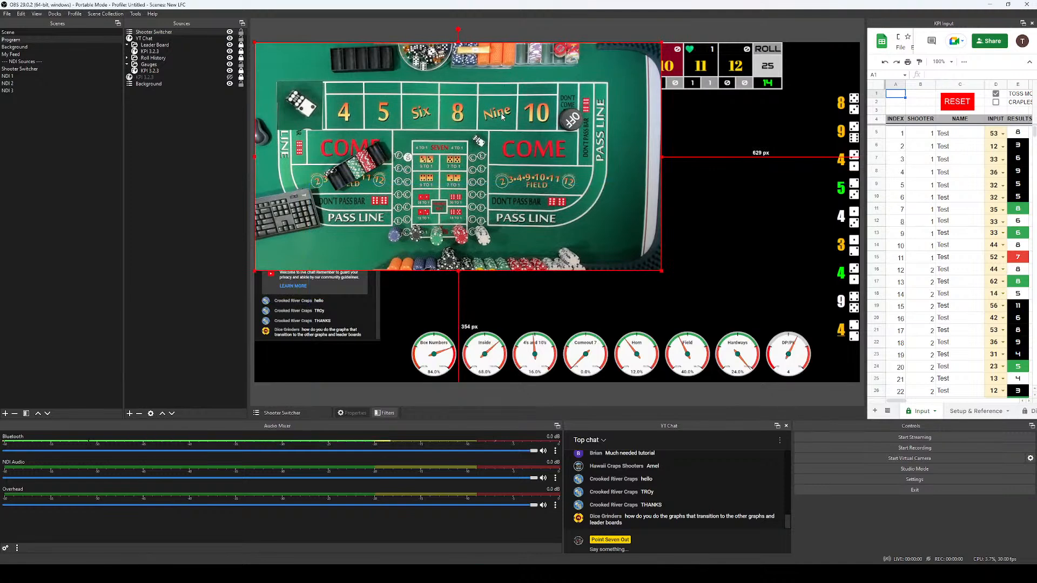
drag(507, 120, 662, 179)
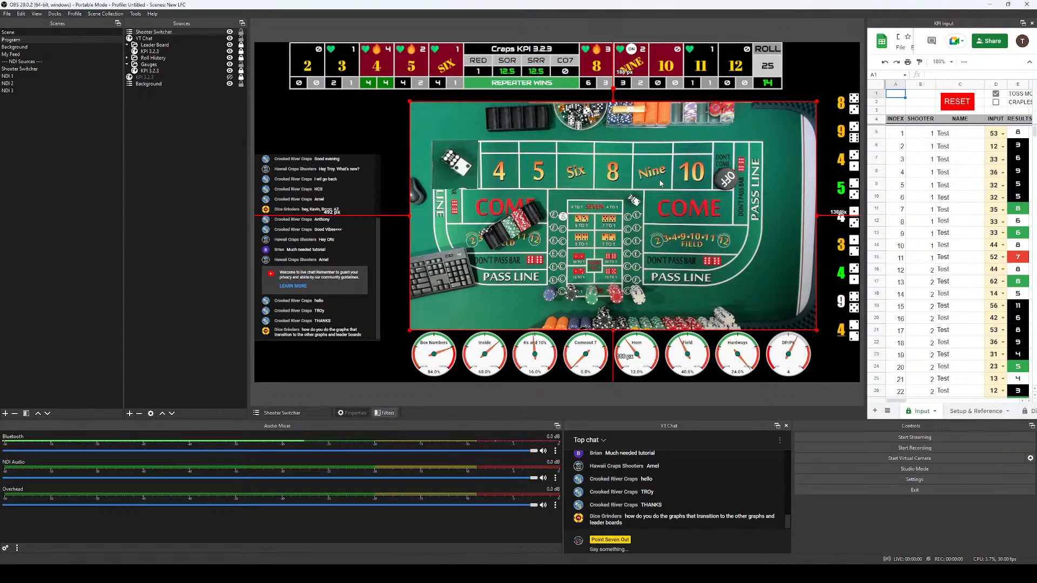
click(403, 400)
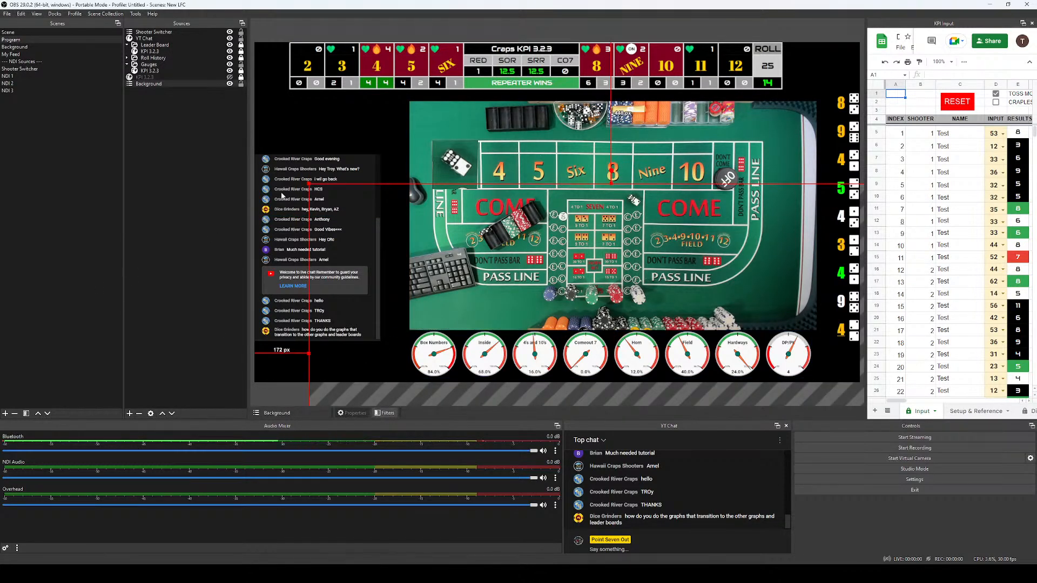
click(272, 32)
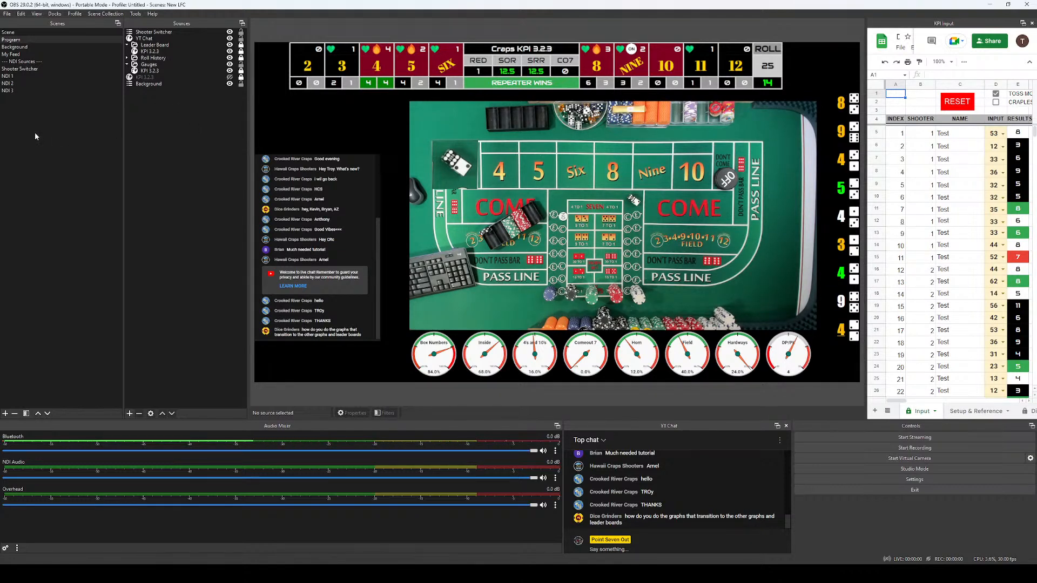
Add a new scene named Stats to the scene collection.
right_click(18, 123)
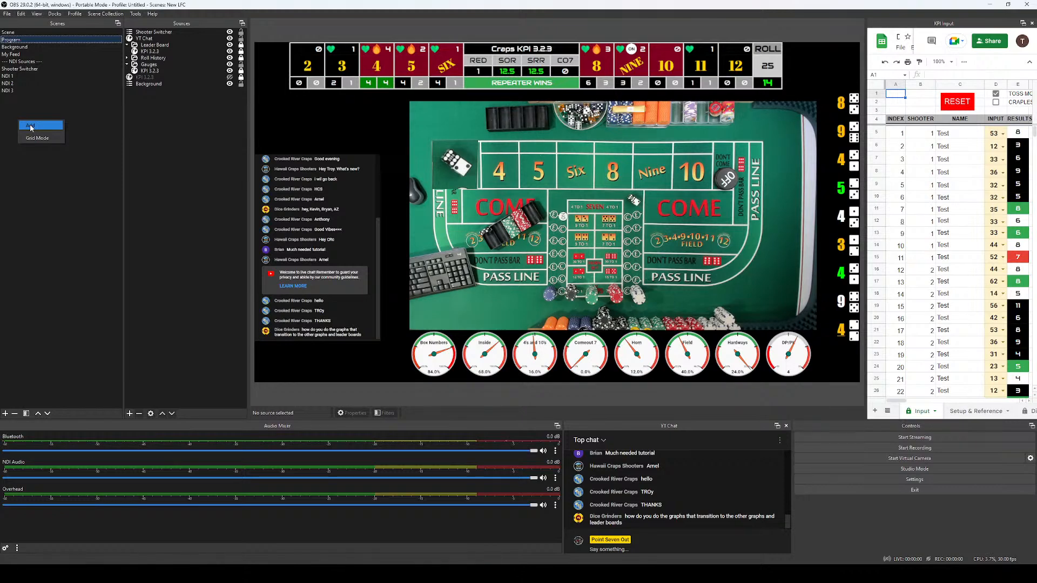
click(30, 125)
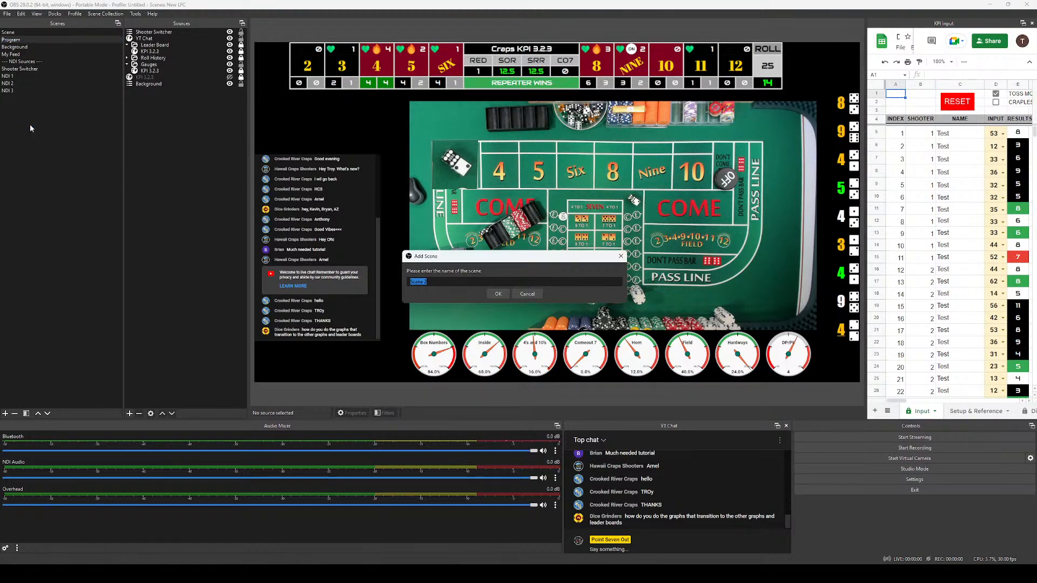
text(Stats)
key(Return)
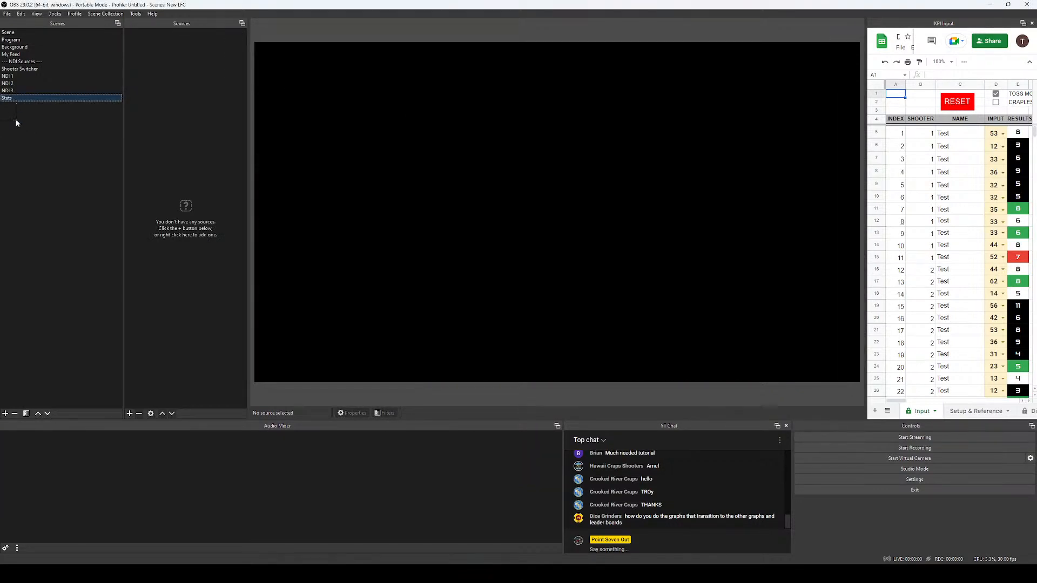
Add two new scenes named Stats - Top 5 and Stats - Chart.
right_click(12, 114)
click(22, 121)
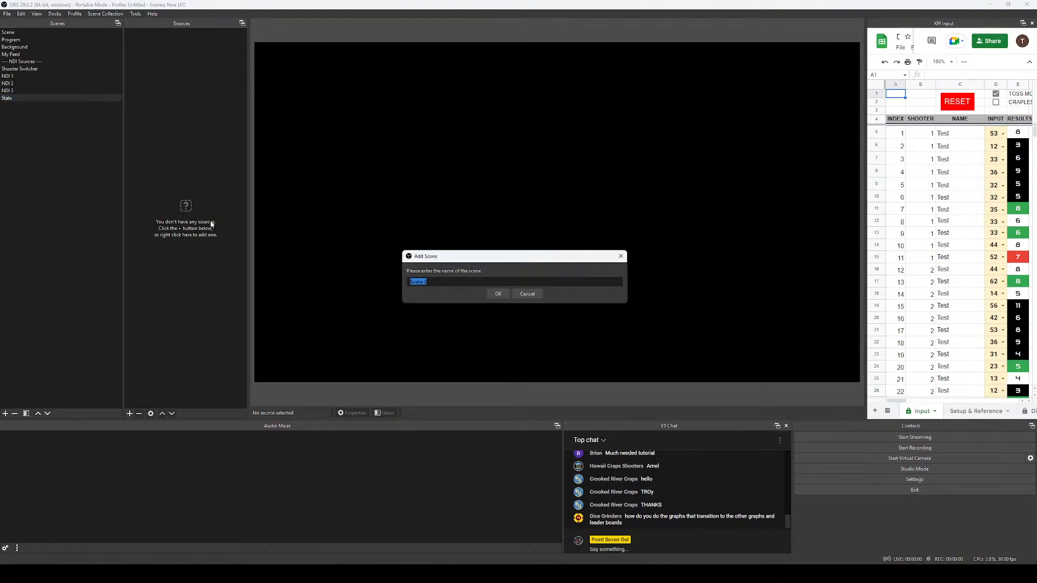
text(Stats - Top 5)
key(Return)
right_click(22, 133)
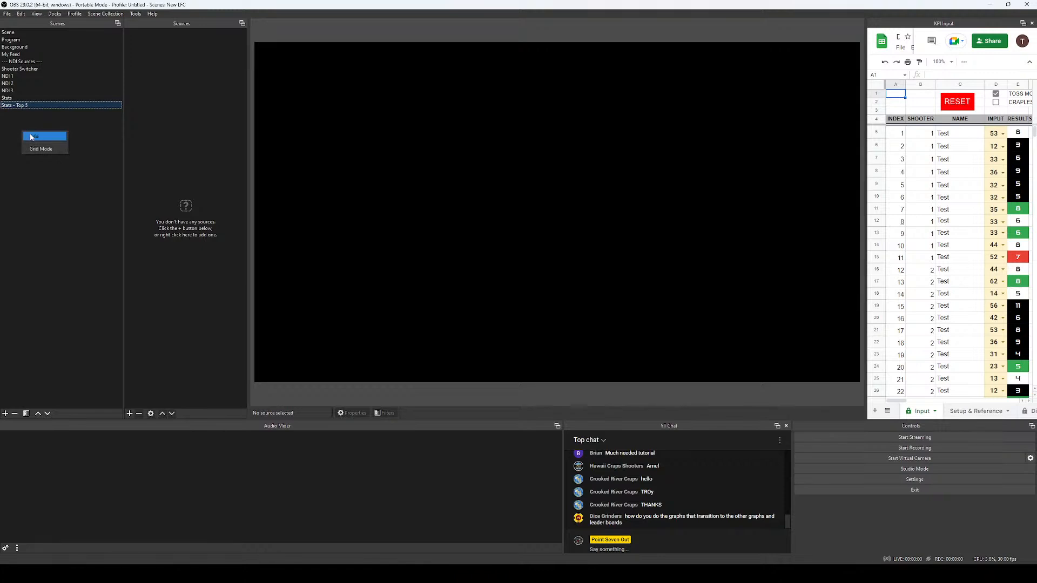
click(26, 137)
text(S)
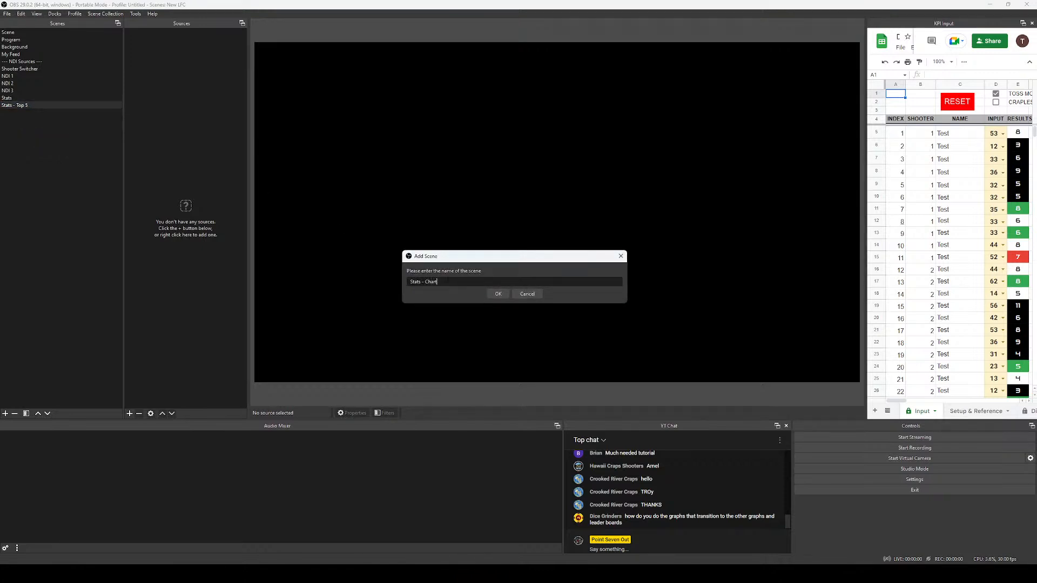
text(tats - Chart)
key(Return)
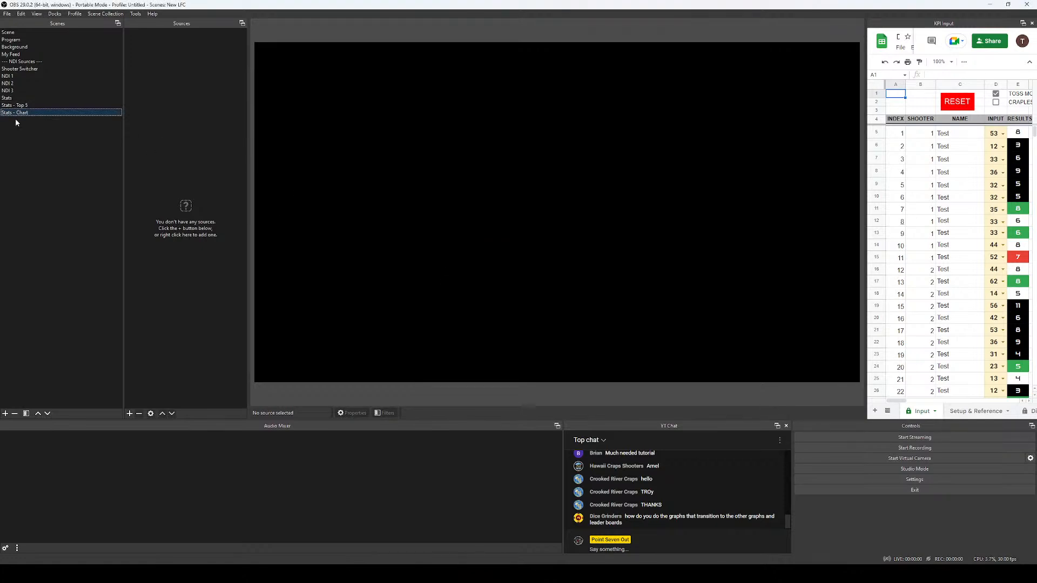
Copy the KPI 3.2.3 source from the Program scene's Leader Board group and paste it as a reference into the Stats - Top 5 scene.
click(13, 39)
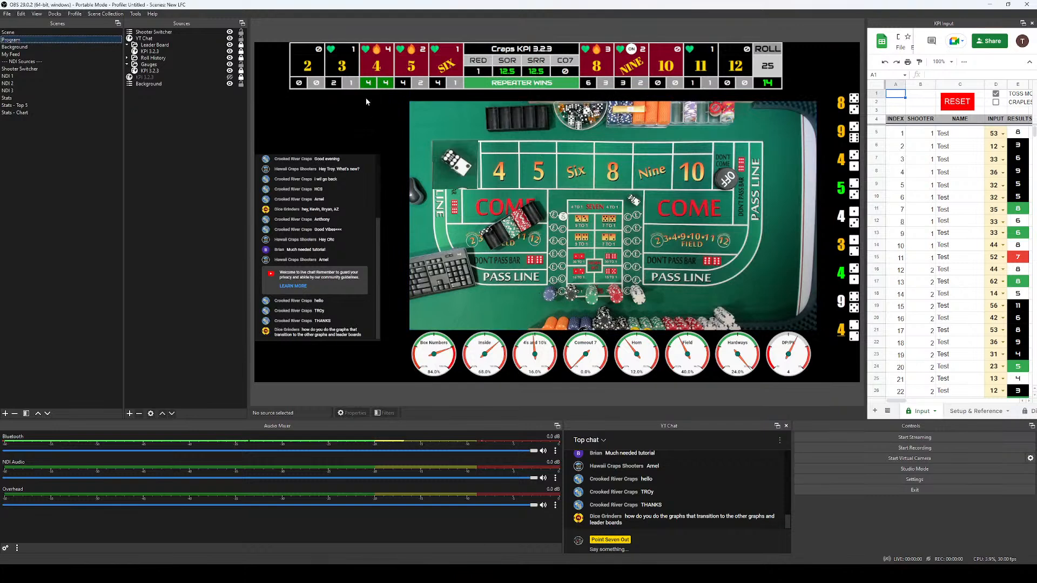
click(143, 52)
right_click(143, 52)
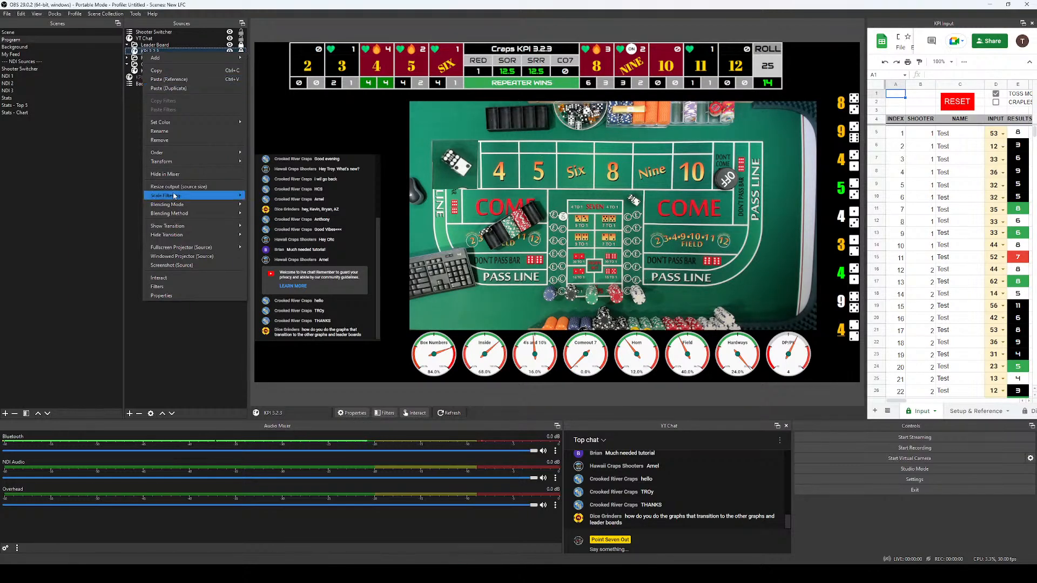
click(161, 72)
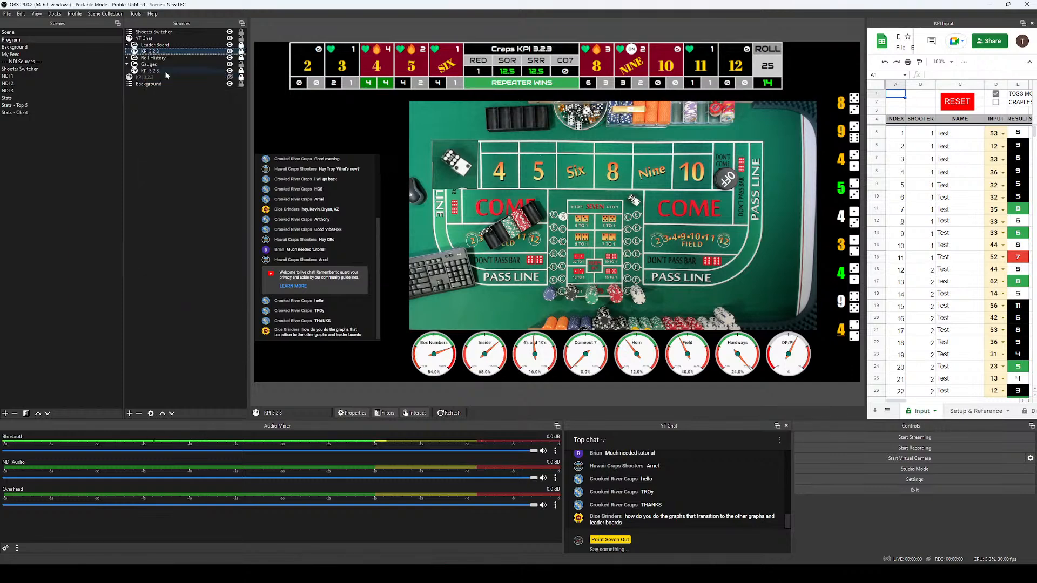
click(22, 112)
right_click(169, 168)
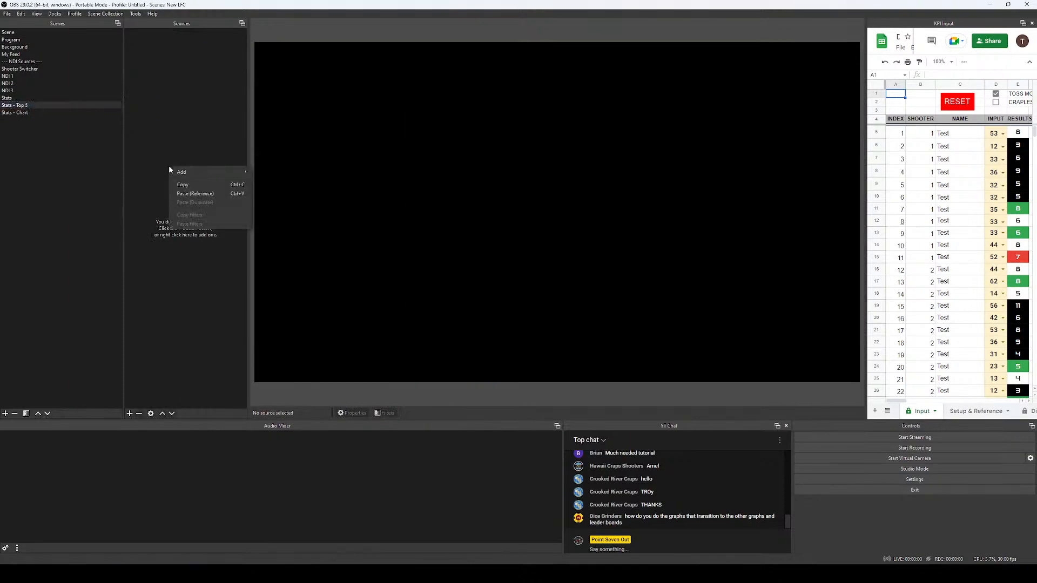
click(193, 194)
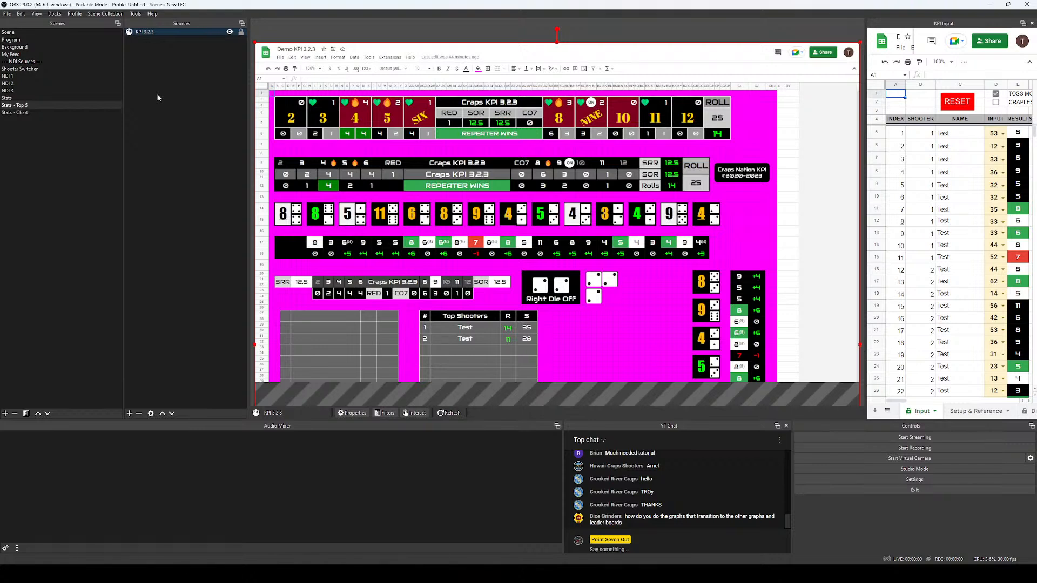
Put the pasted KPI 3.2.3 source in a group named Top 5.
right_click(144, 34)
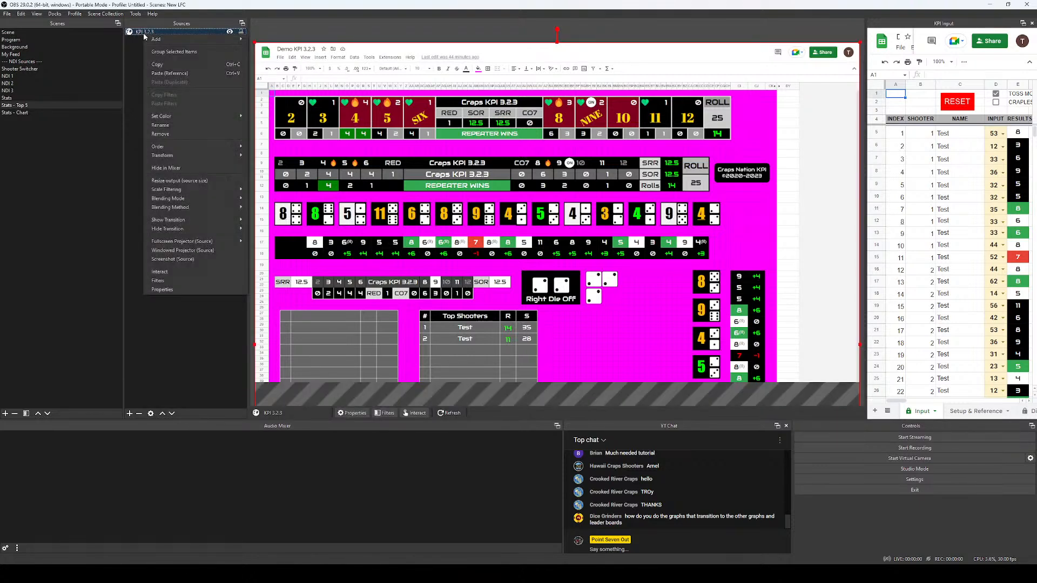
click(168, 52)
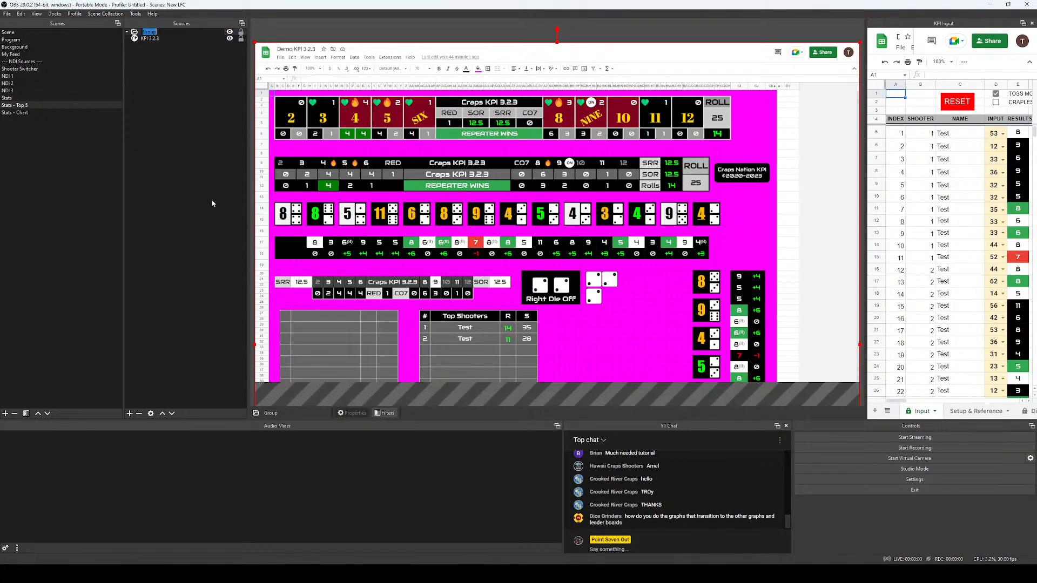
text(Top 5)
key(Return)
Roughly crop the Top 5 group to the first five Top Shooters rows, about 240 px from the canvas's left edge and 284 px from its top.
drag(860, 41, 579, 124)
drag(458, 368, 508, 262)
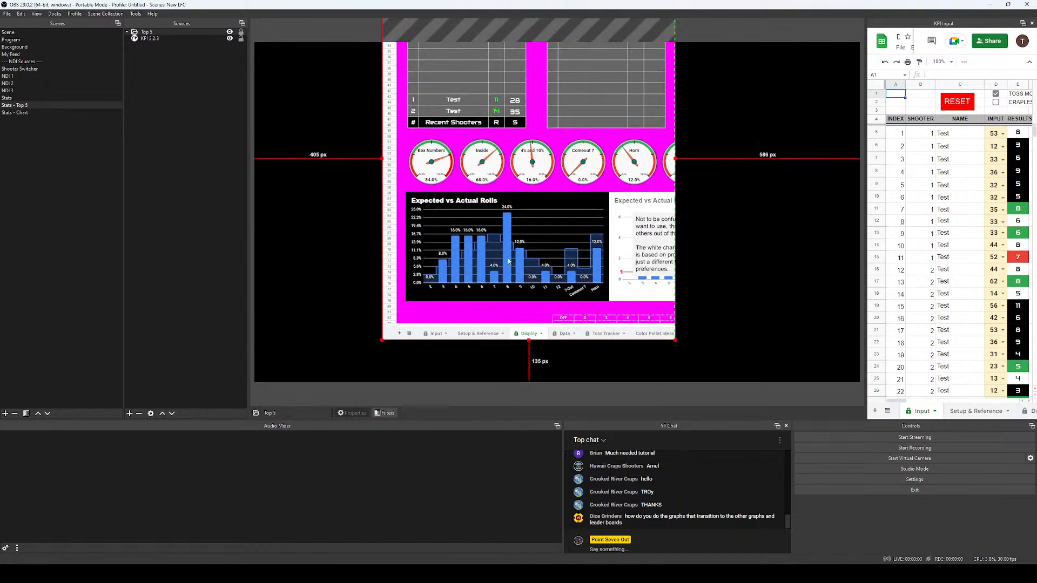
drag(381, 340, 539, 136)
drag(622, 114, 406, 246)
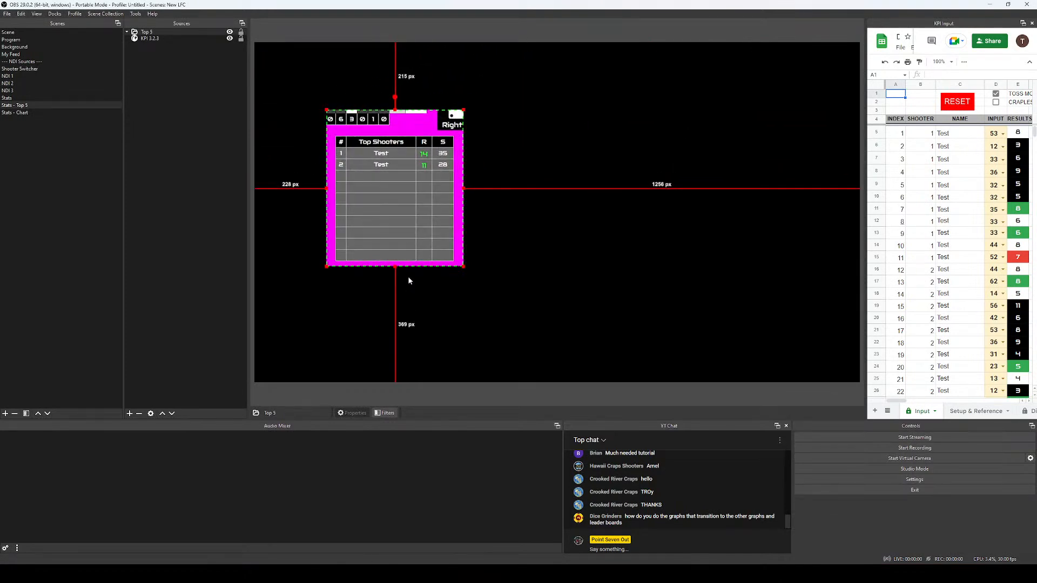
drag(329, 112, 331, 131)
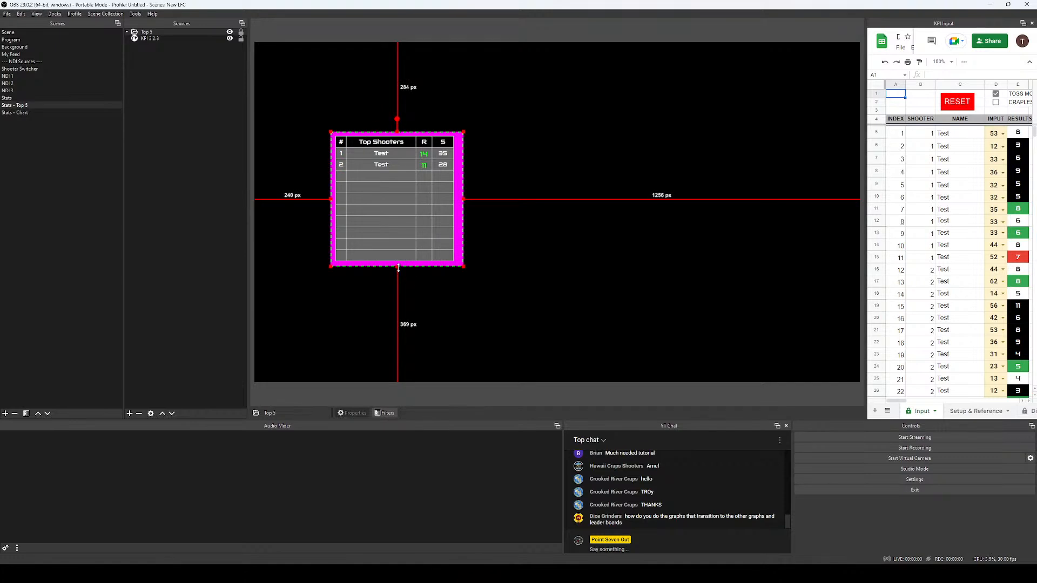
drag(397, 266, 404, 210)
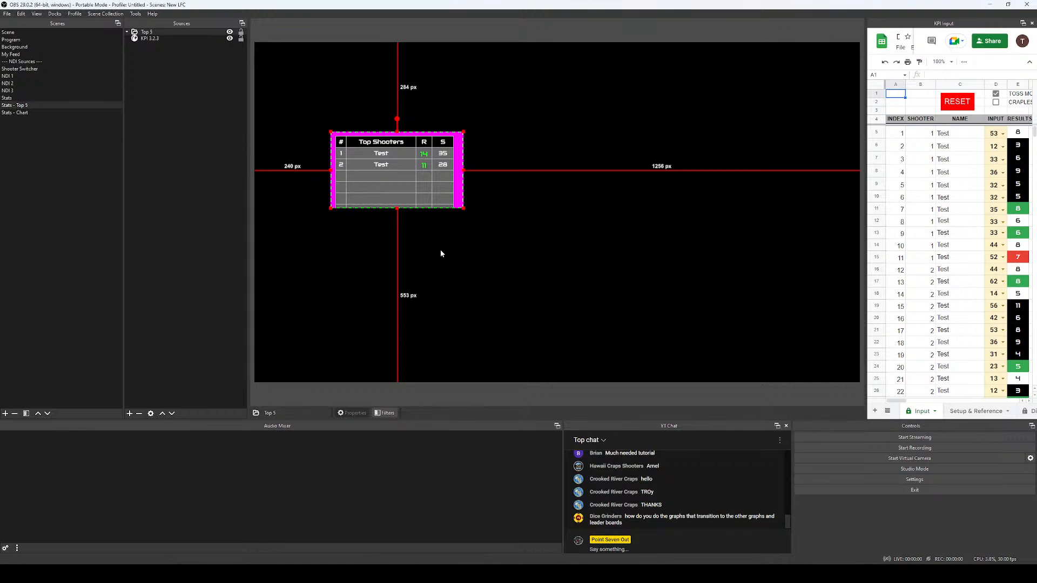
Open the Top 5 group's transform settings and project the preview fullscreen on the second display.
key(ctrl+e)
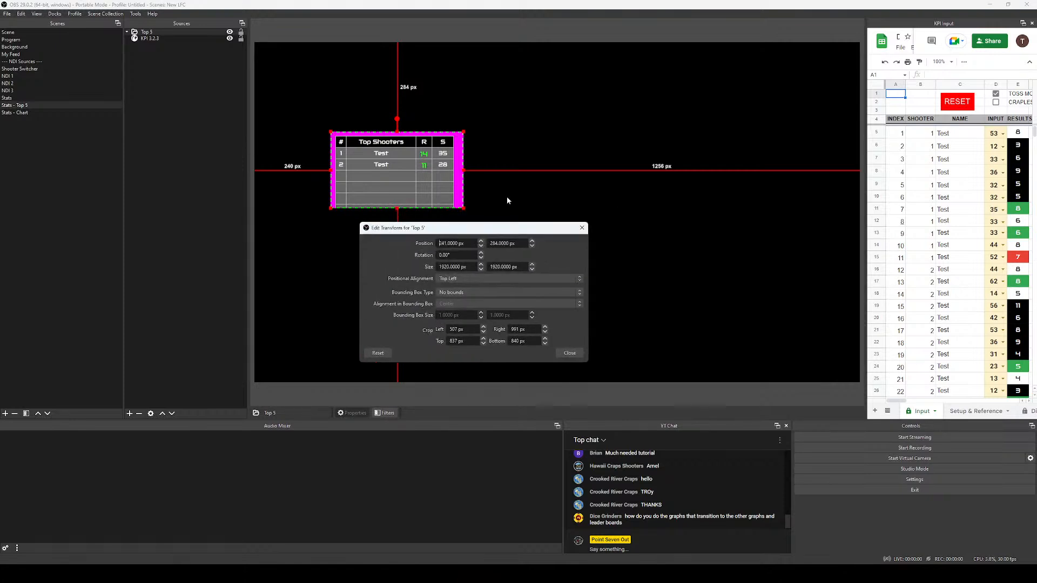
right_click(508, 199)
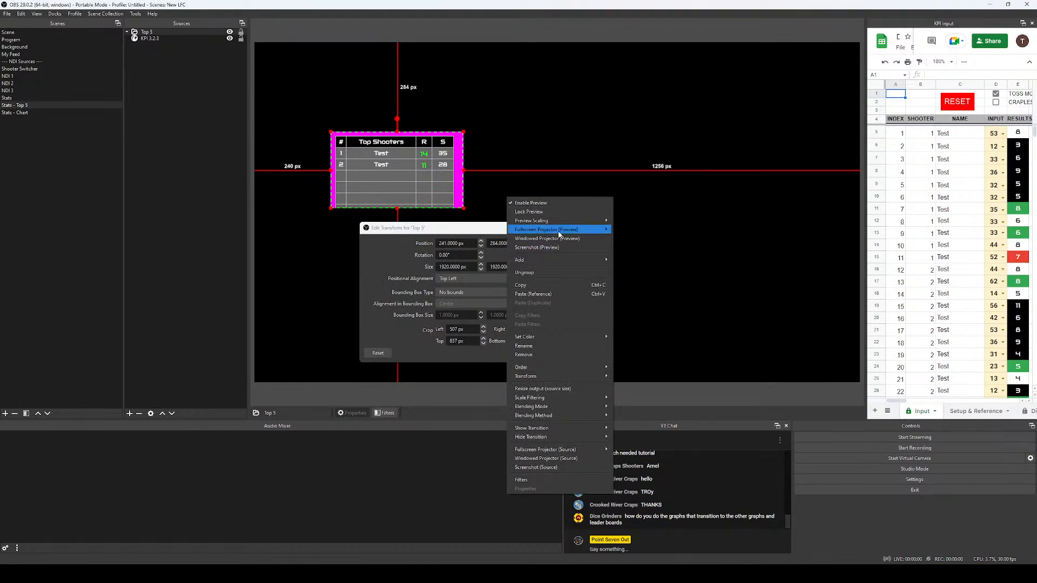
mouse_move(559, 235)
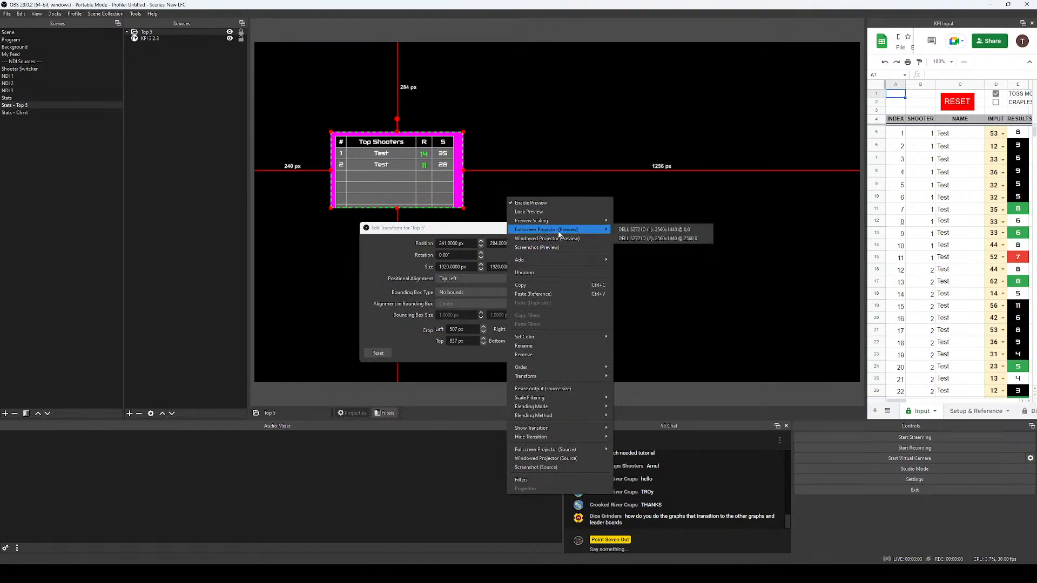
click(643, 243)
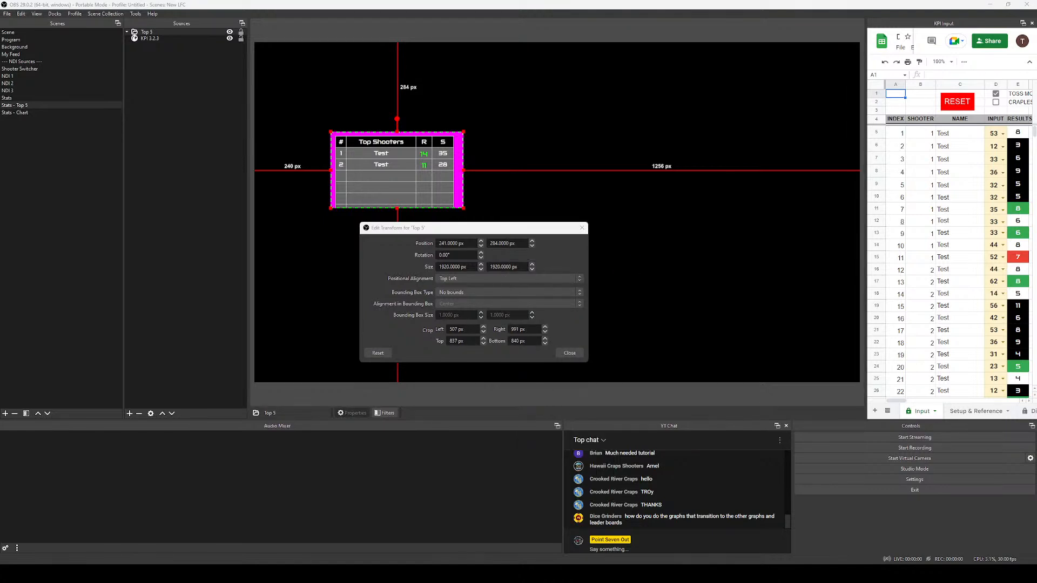
Set the Top 5 group's left crop to 523 px to remove the magenta strip along the table's left side.
click(463, 329)
key(Up)
key(Up)
key(Up)
key(Up)
key(Up)
key(Up)
key(Up)
key(Up)
key(Up)
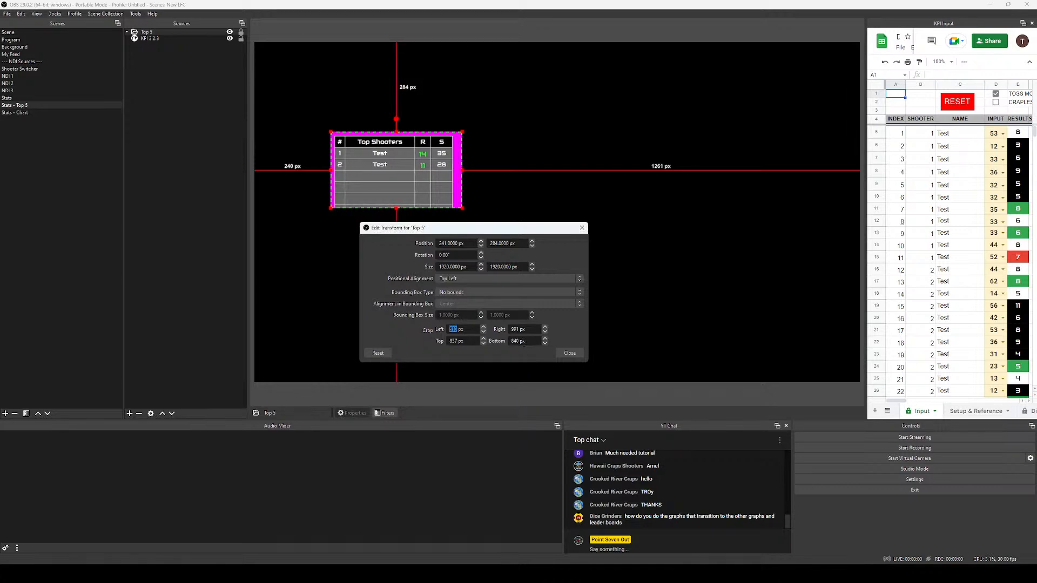
key(Up)
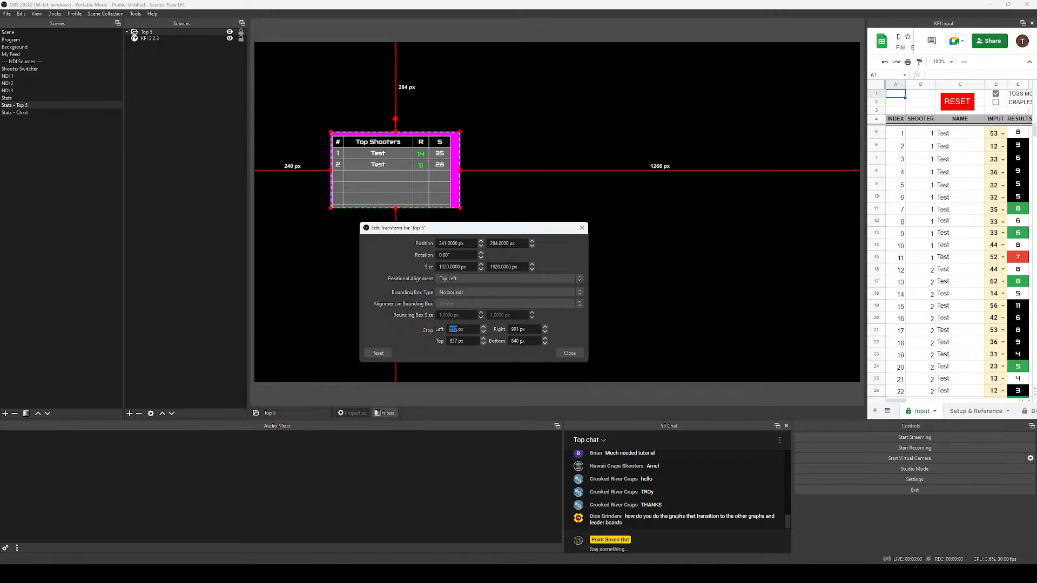
key(Up)
key(Up)
key(Up)
key(Up)
key(Up)
key(Up)
key(Up)
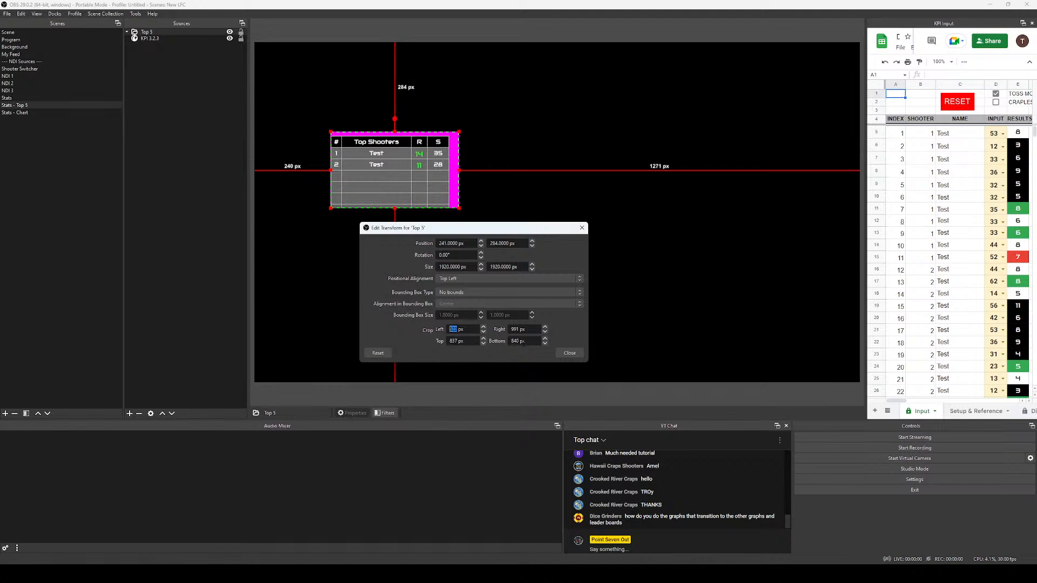
Set the Top 5 group's right crop to 1022 px to trim the magenta strip beside the S column.
key(Tab)
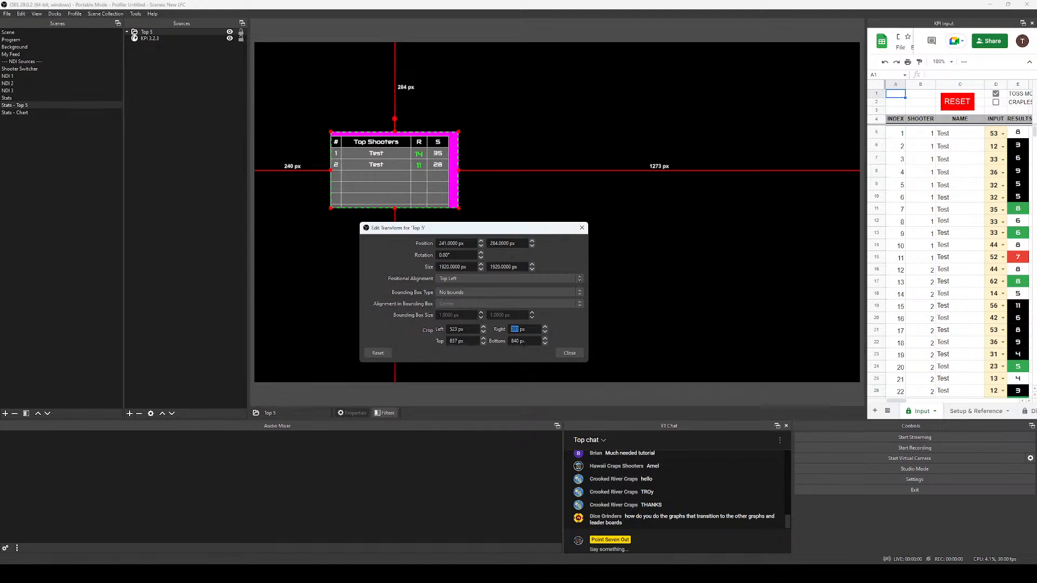
key(Up)
key(Up)
key(Up)
key(Up)
key(Up)
key(Up)
key(Up)
key(Up)
key(Up)
key(Up)
key(Up)
key(Up)
key(Up)
key(Up)
key(Up)
key(Up)
key(Up)
key(Up)
key(Up)
key(Up)
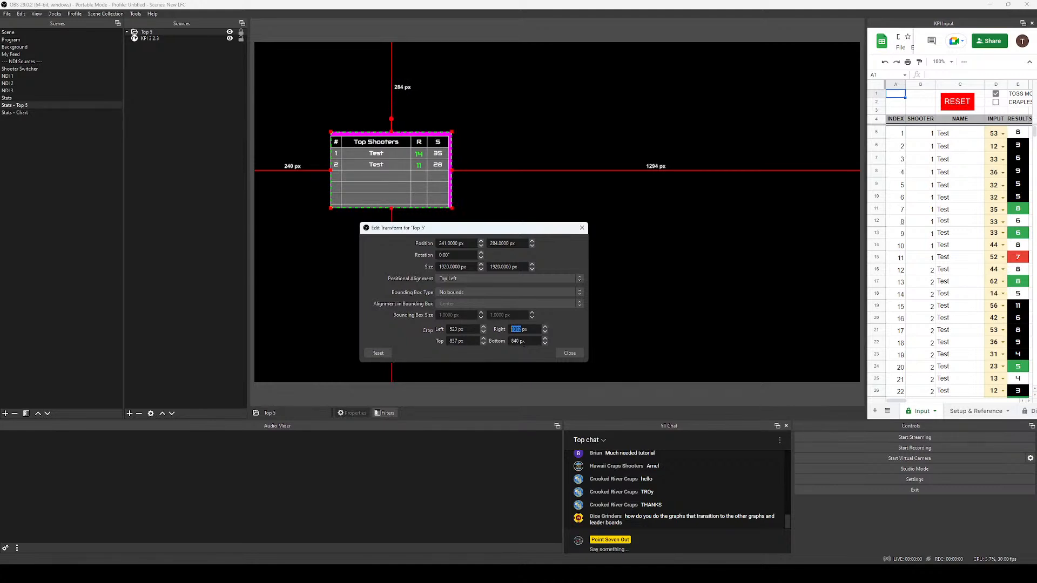
key(Up)
key(Up)
key(Up)
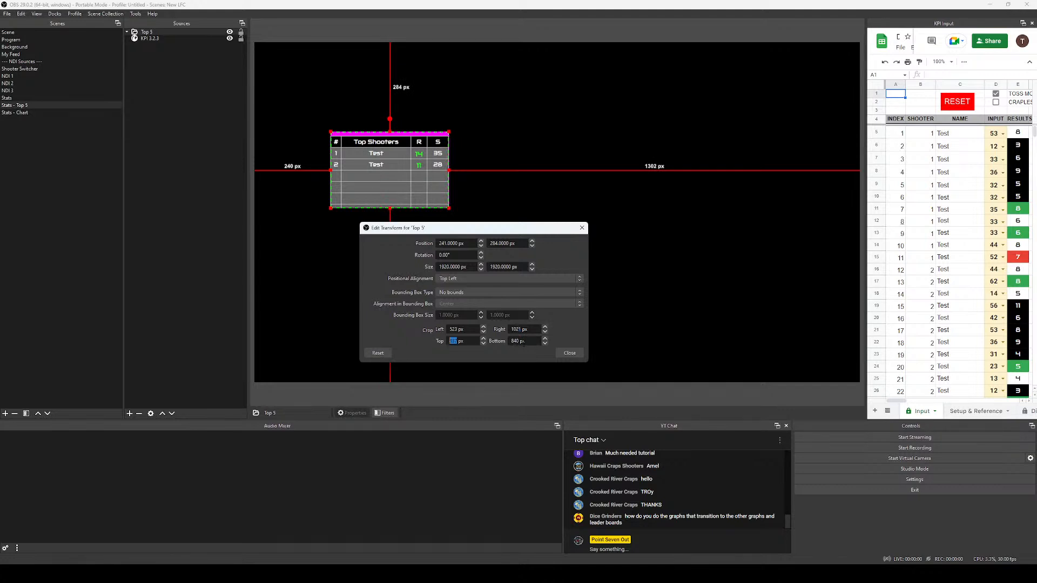
Set the Top 5 group's top crop to 851 px to remove the magenta strip above the table header.
key(Tab)
key(Up)
key(Up)
key(Up)
key(Up)
key(Up)
key(Up)
key(Up)
key(Up)
key(Up)
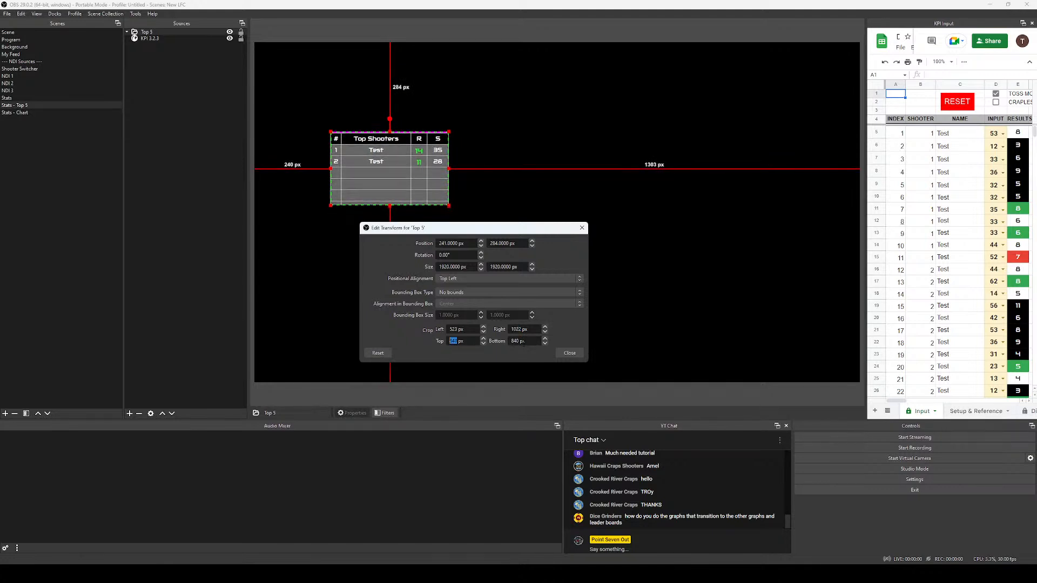
key(Up)
key(Up)
key(Up)
key(Up)
key(Up)
Increase the Top 5 group's bottom crop until the table ends just below its fifth row, and close the transform settings.
key(Tab)
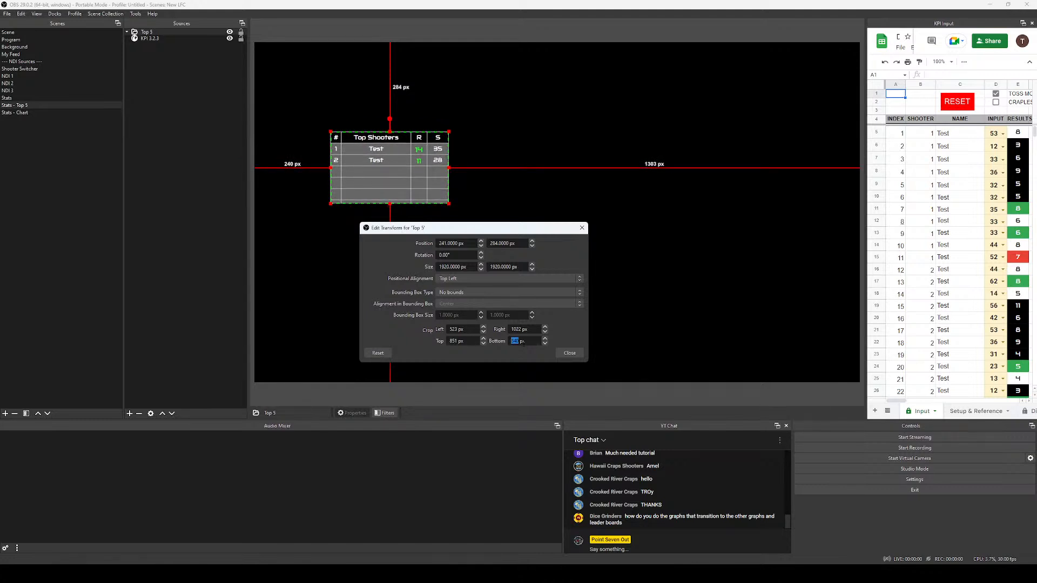
scroll(524, 342, up, 9)
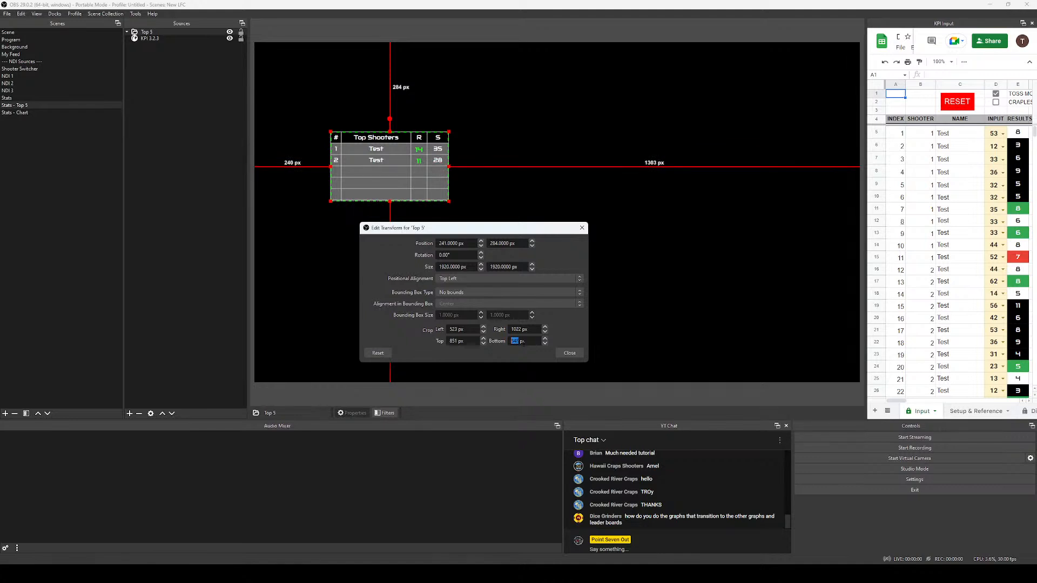
scroll(524, 342, up, 1)
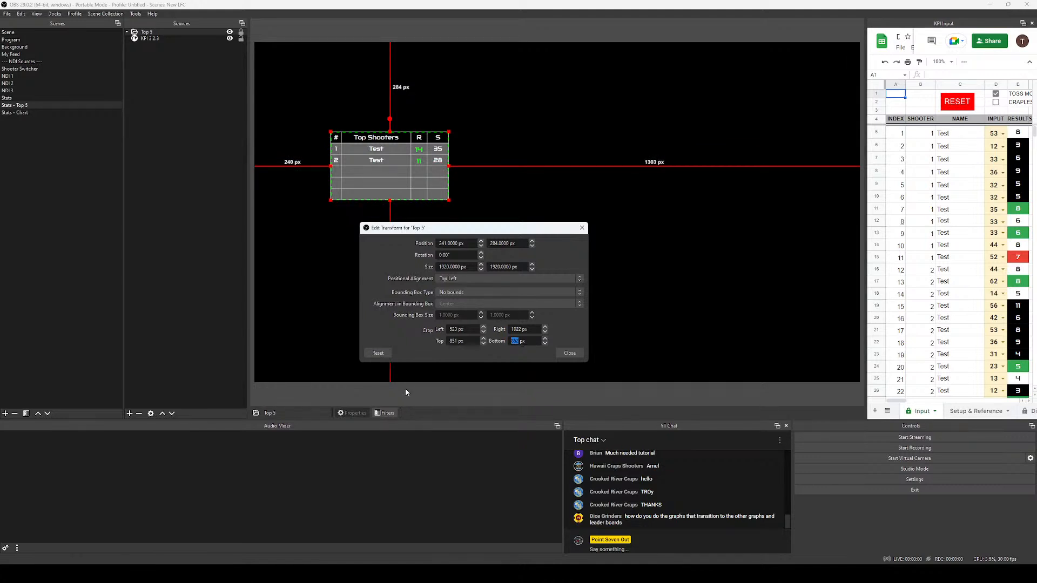
click(569, 354)
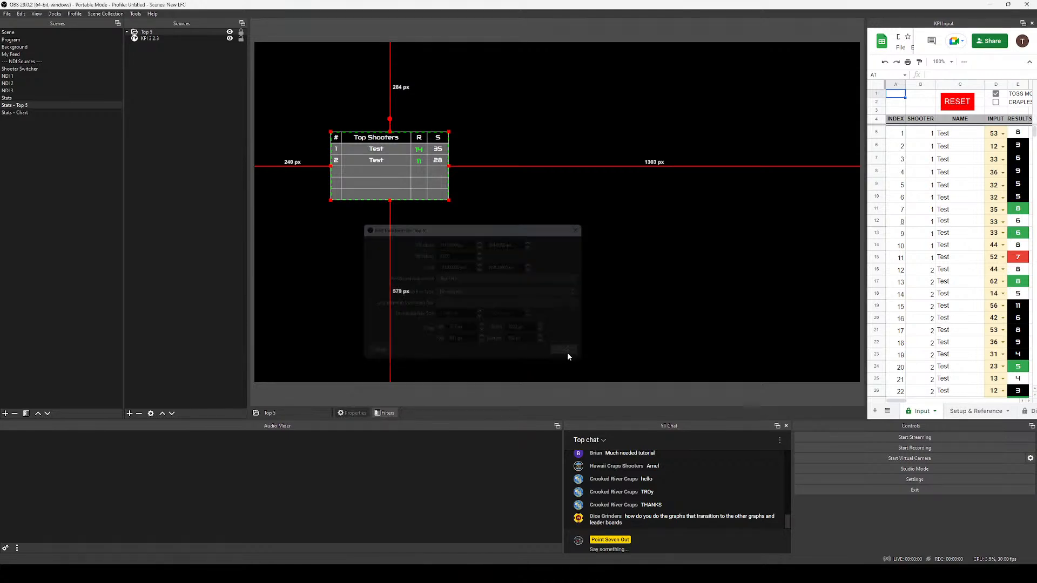
click(477, 402)
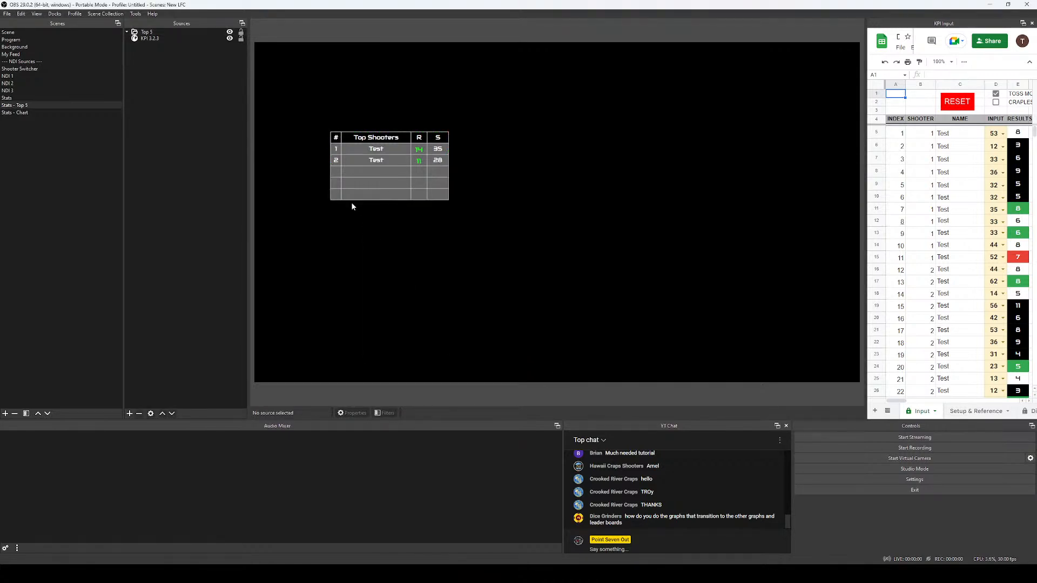
click(335, 161)
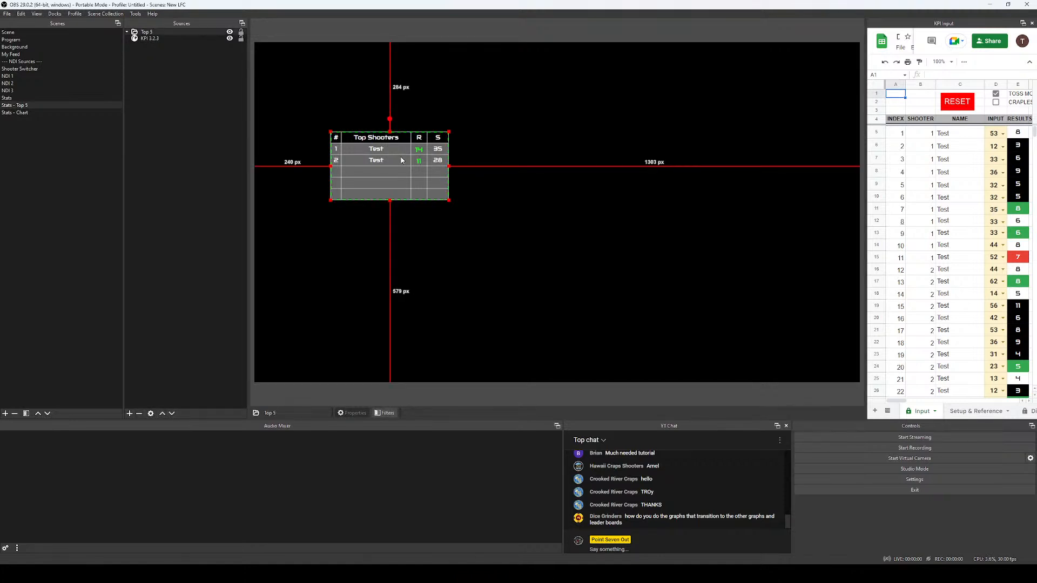
click(148, 38)
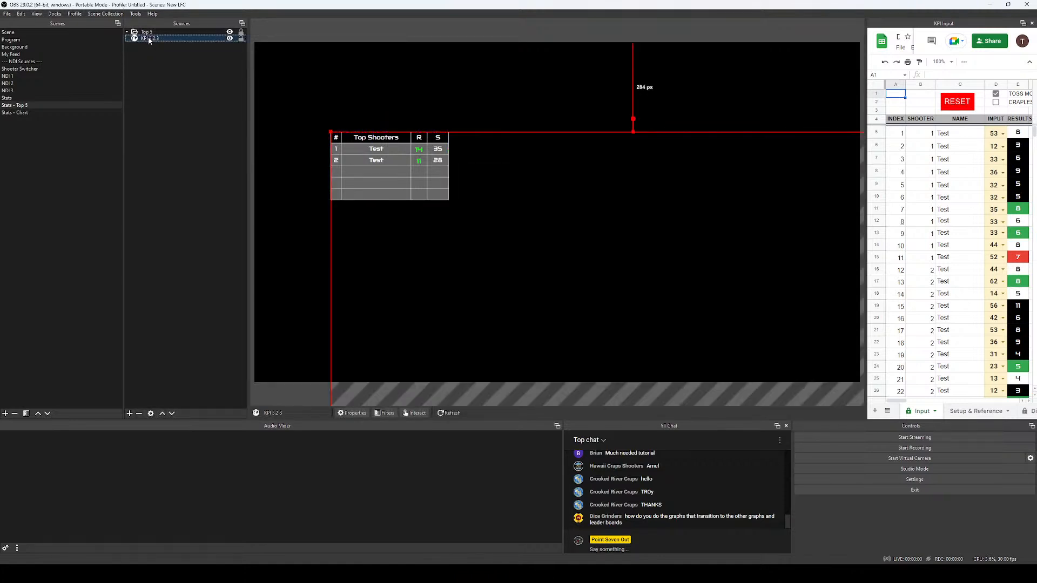
click(24, 114)
right_click(161, 124)
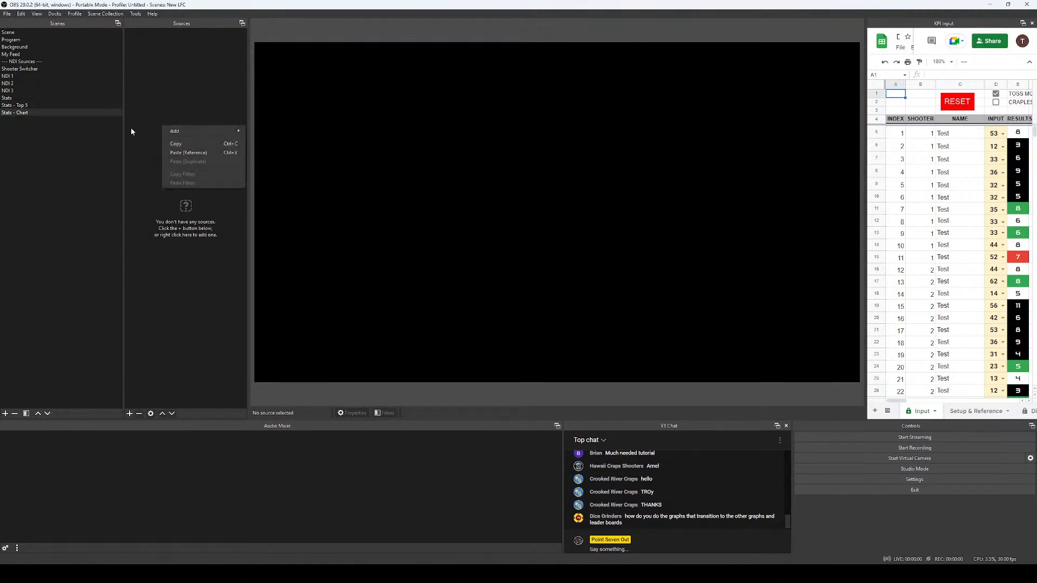
click(21, 106)
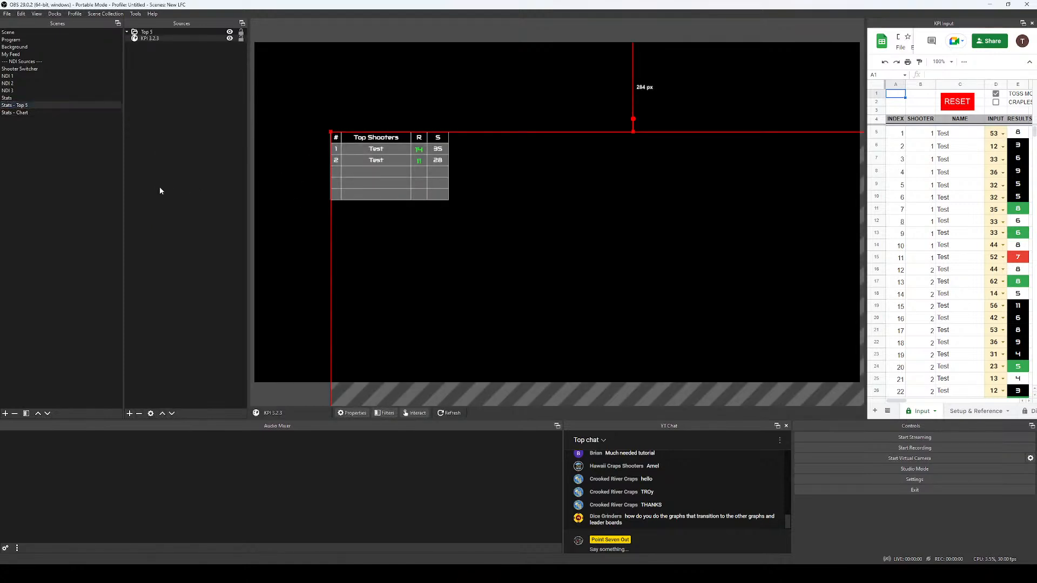
Move the Top 5 group toward the canvas's left side and set its position to 10 px by 220 px.
click(325, 399)
drag(394, 163, 342, 158)
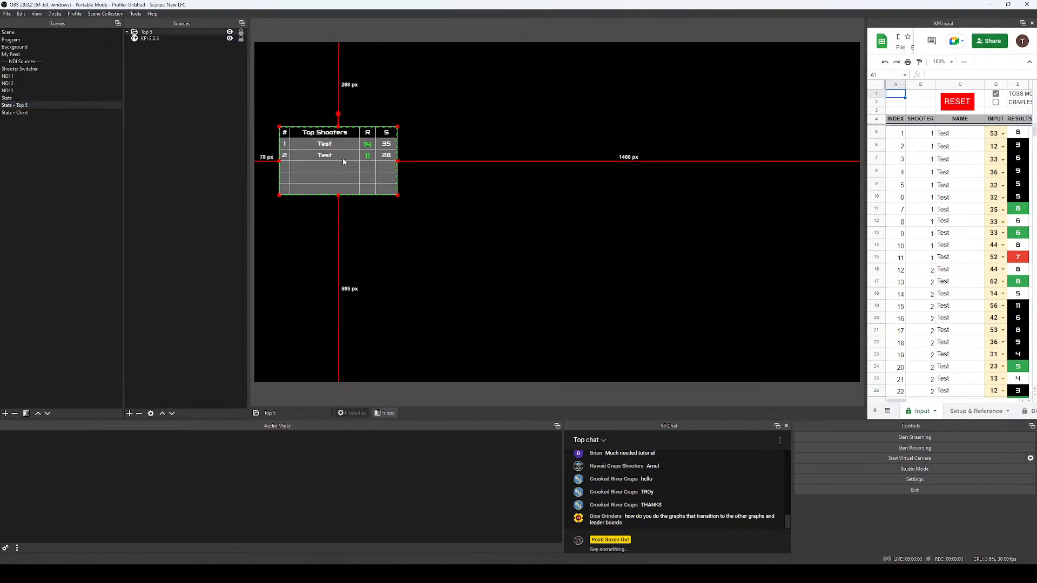
right_click(332, 163)
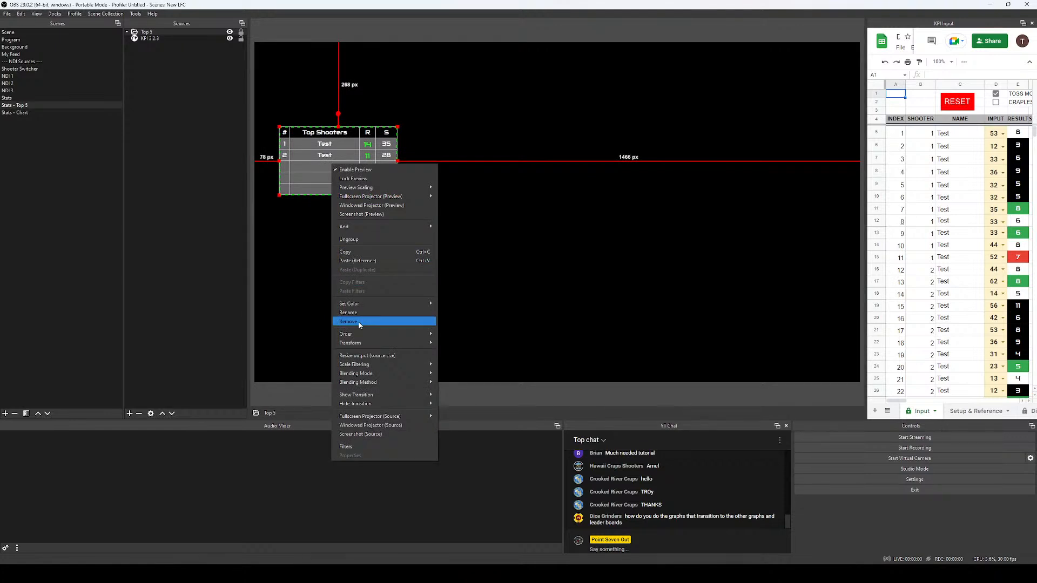
mouse_move(365, 346)
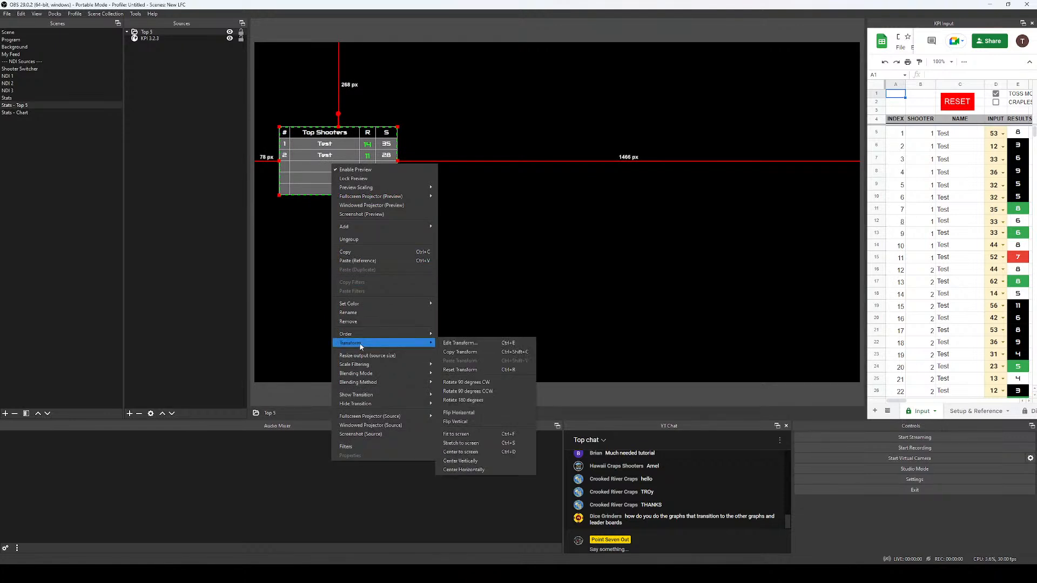
click(482, 342)
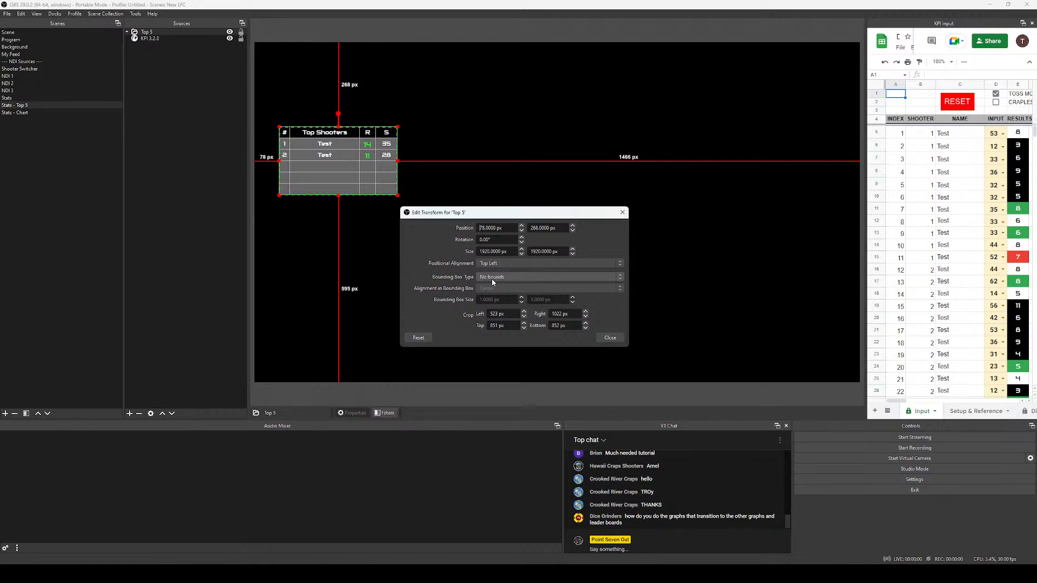
key(ctrl+a)
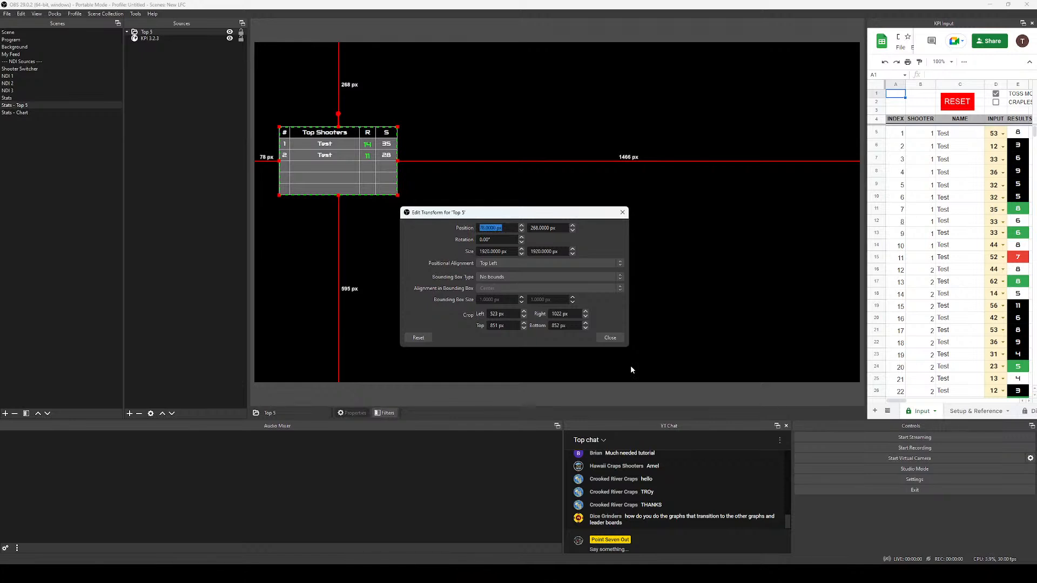
text(10)
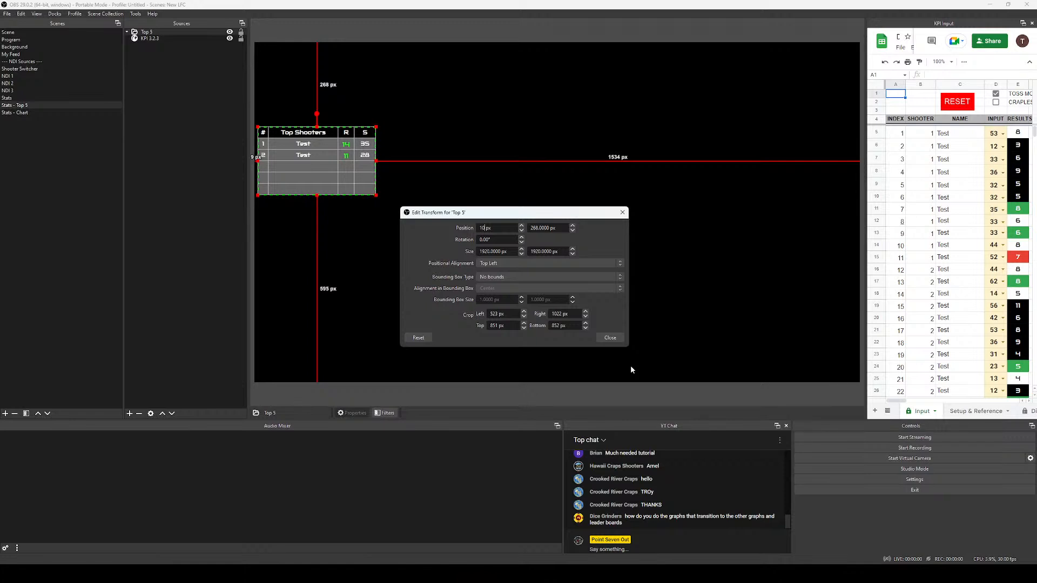
key(Tab)
text(250)
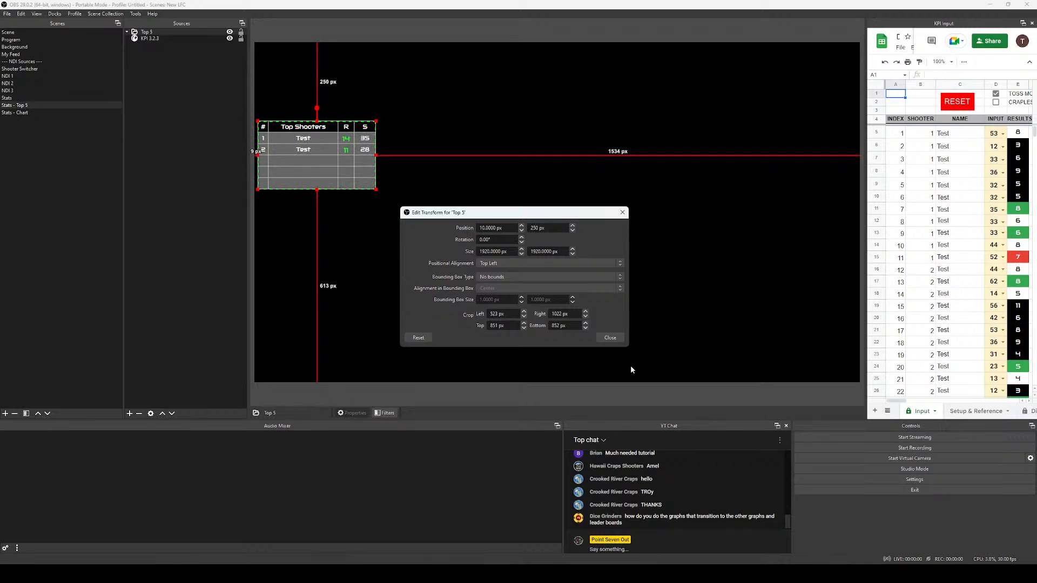
key(BackSpace)
key(BackSpace)
text(20)
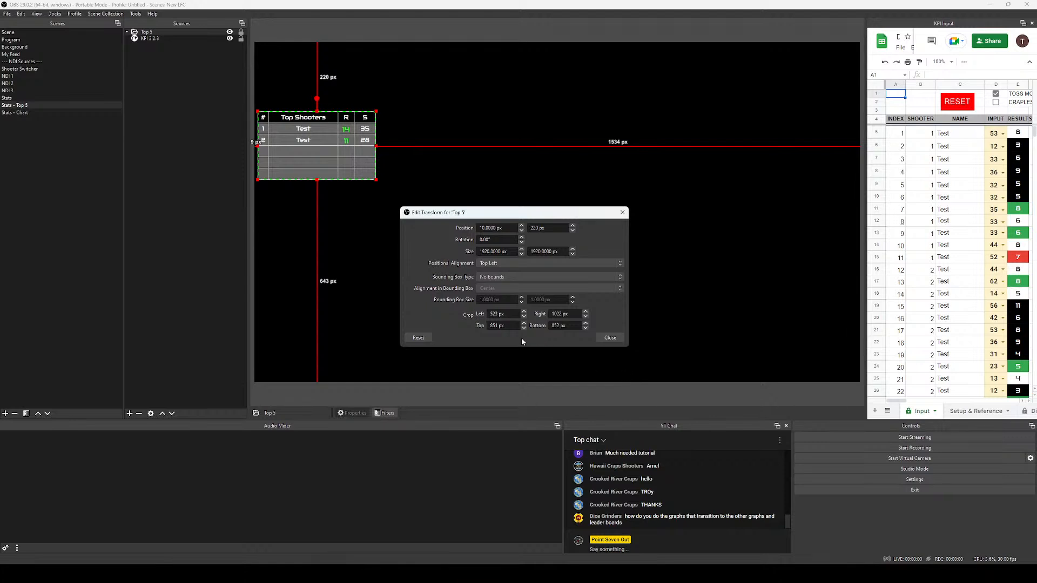
Set the Top 5 group's bounding box type to Stretch to bounds with a size of 640 × 480 px.
click(498, 278)
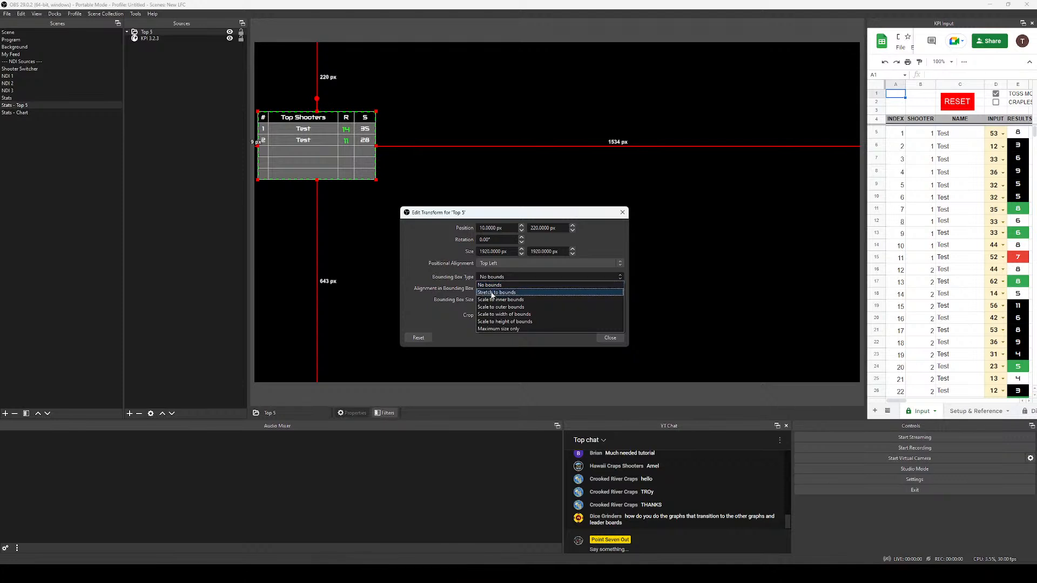
click(495, 292)
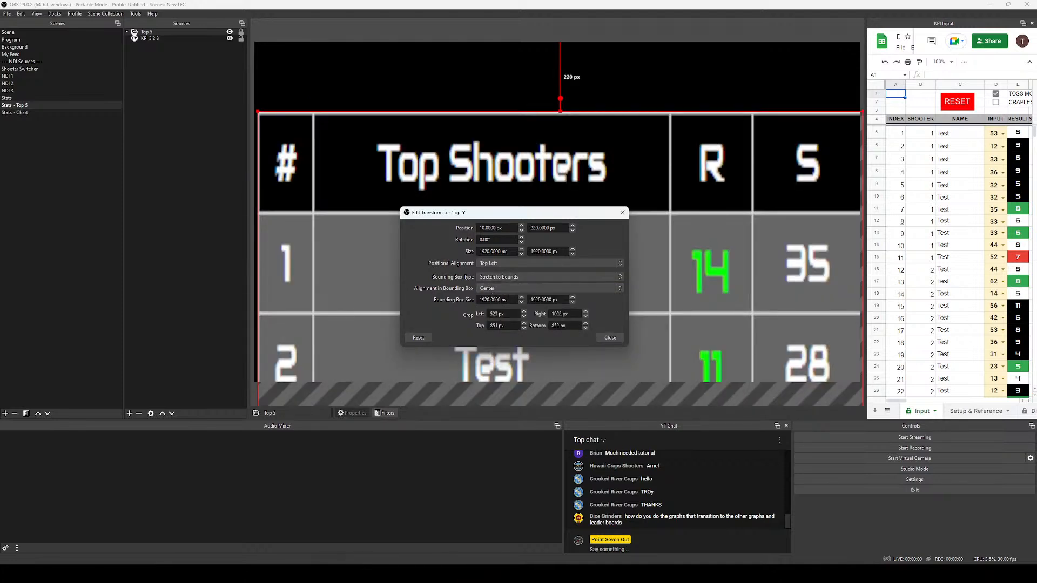
drag(509, 300, 426, 305)
text(640)
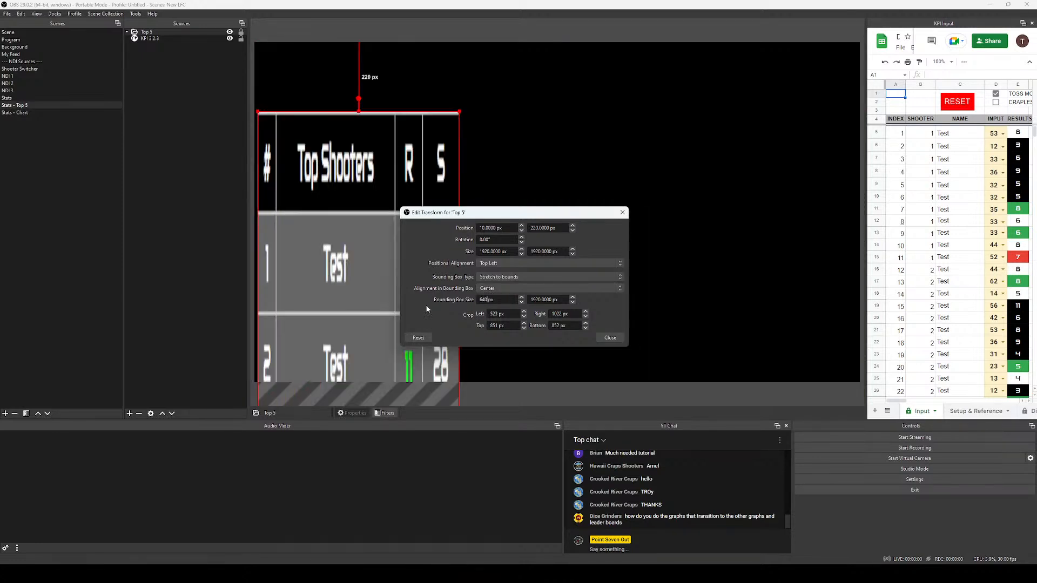
key(Tab)
text(480)
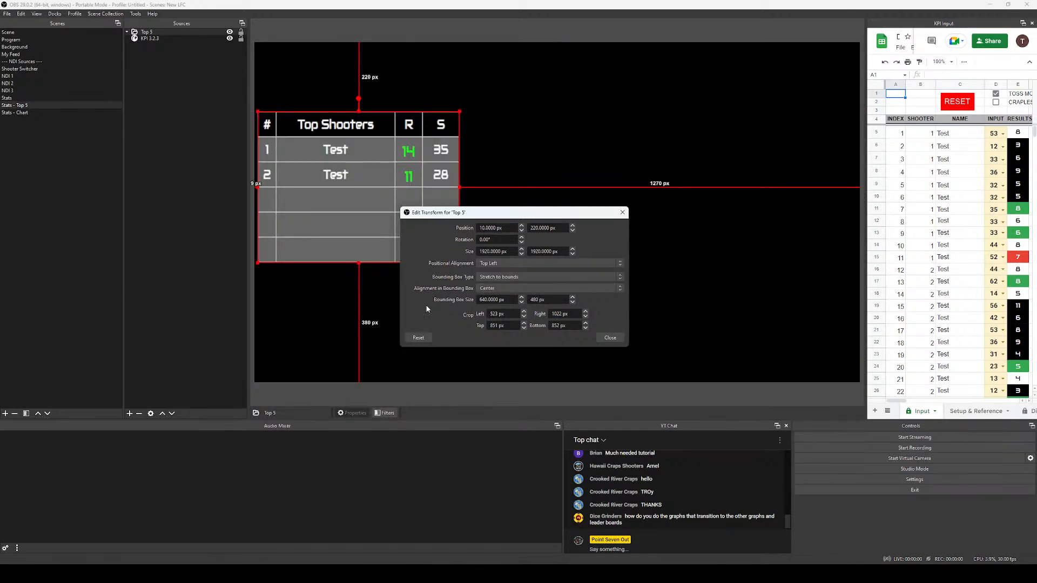
Set the Top 5 group's bounding box size to 320 × 200 px, close the transform settings, and deselect the group.
key(shift+Tab)
text(3)
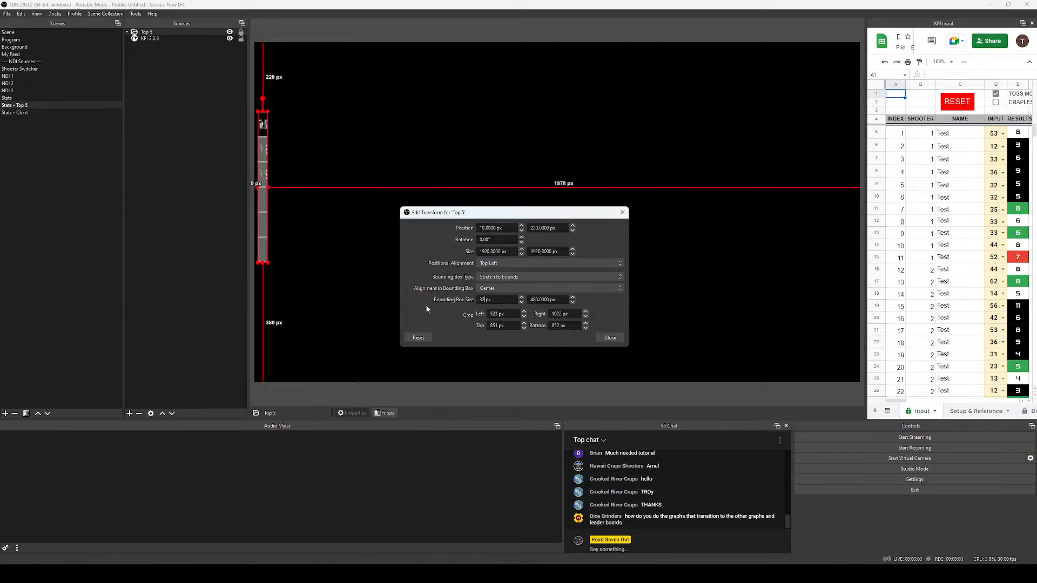
text(20)
key(Tab)
text(240)
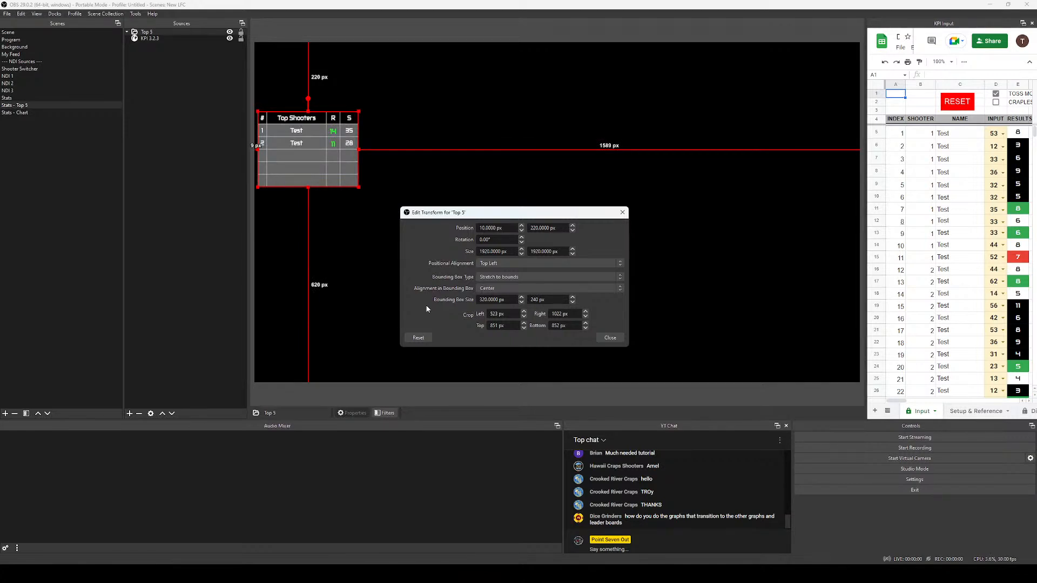
key(BackSpace)
key(BackSpace)
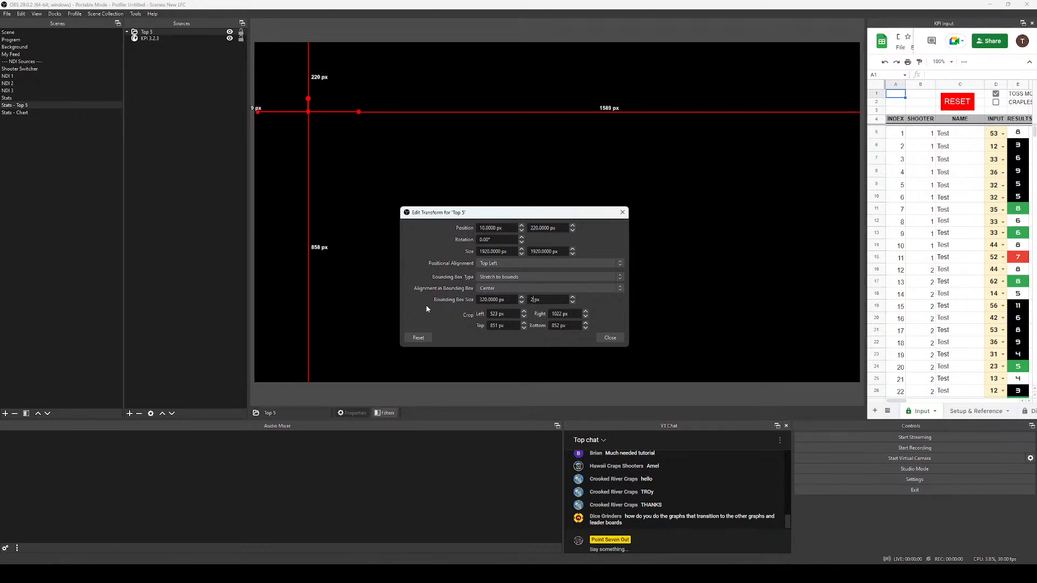
text(00)
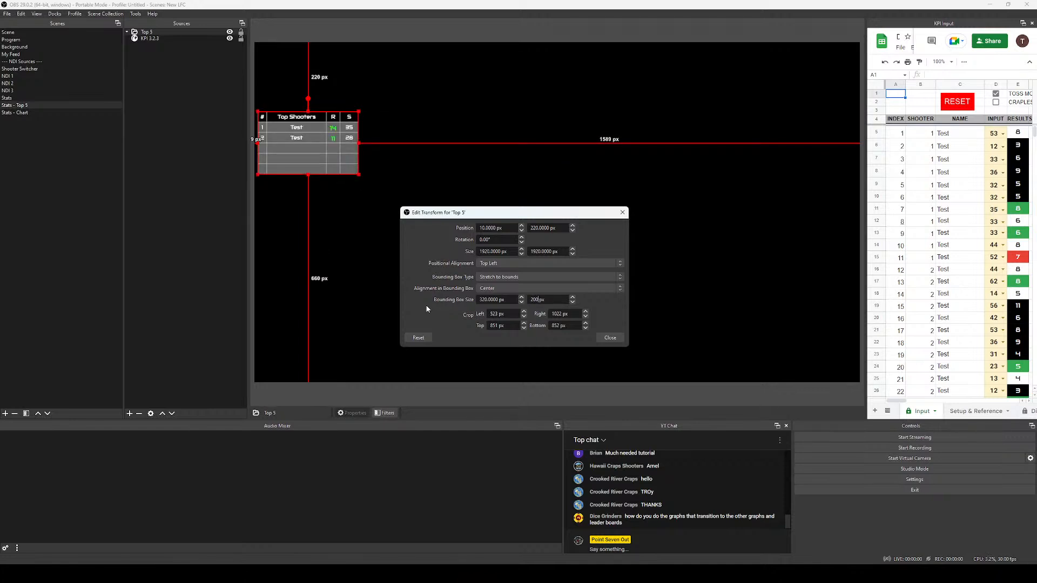
click(611, 338)
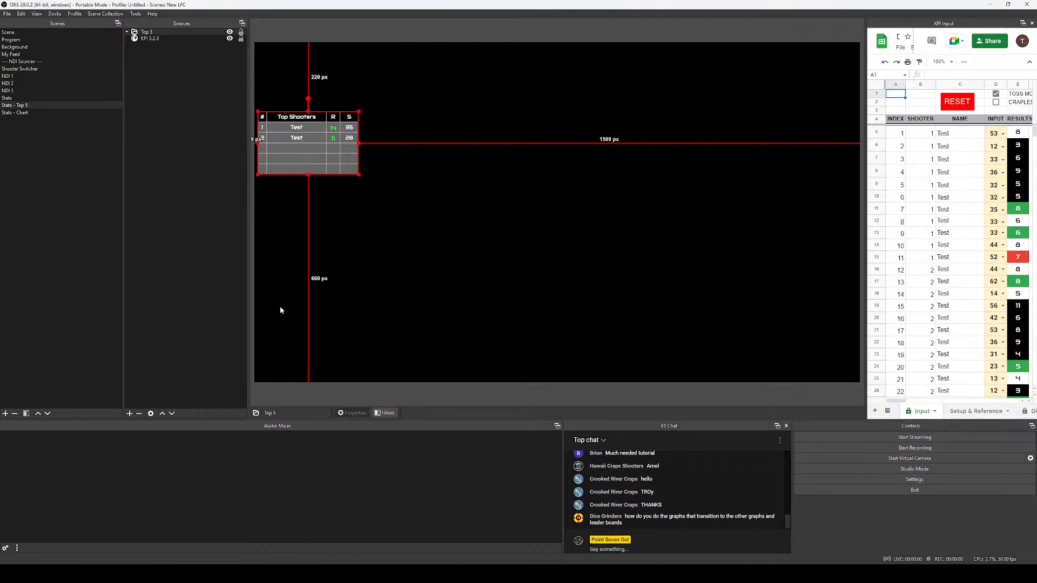
click(308, 396)
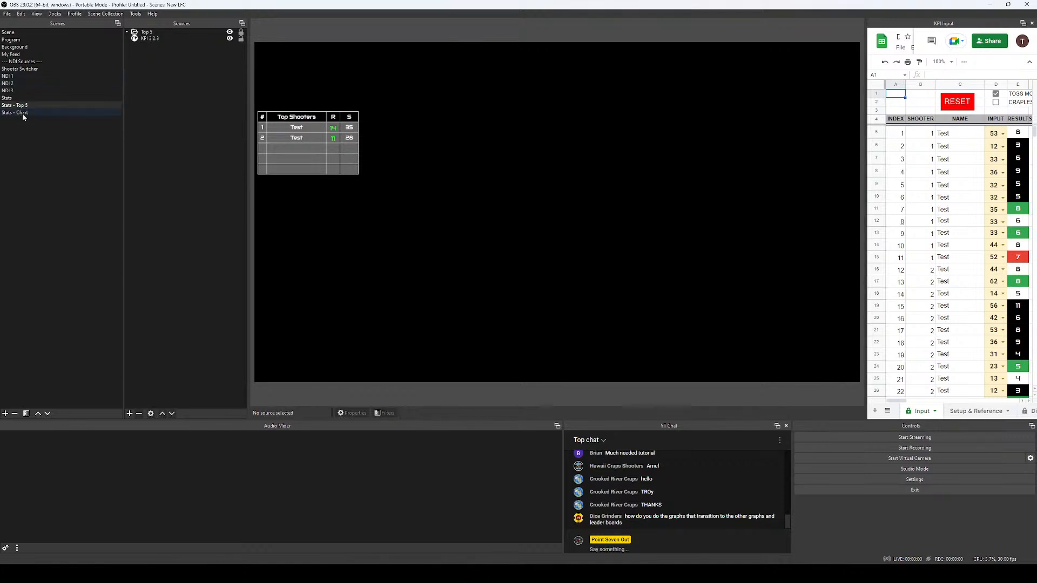
Copy the KPI 3.2.3 source from the Stats - Top 5 scene and paste it as a reference into Stats - Chart.
right_click(157, 40)
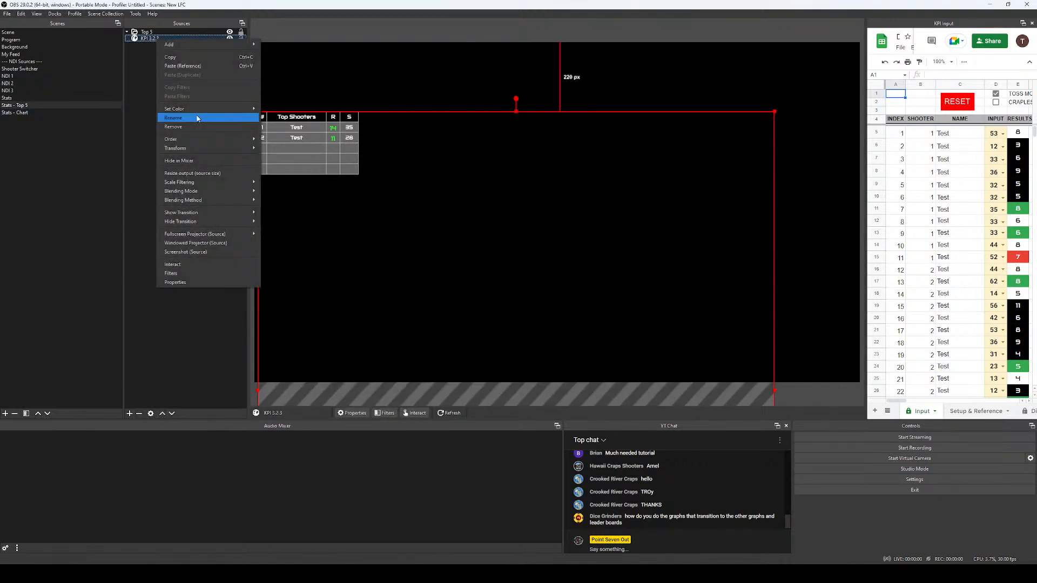
click(173, 58)
click(17, 112)
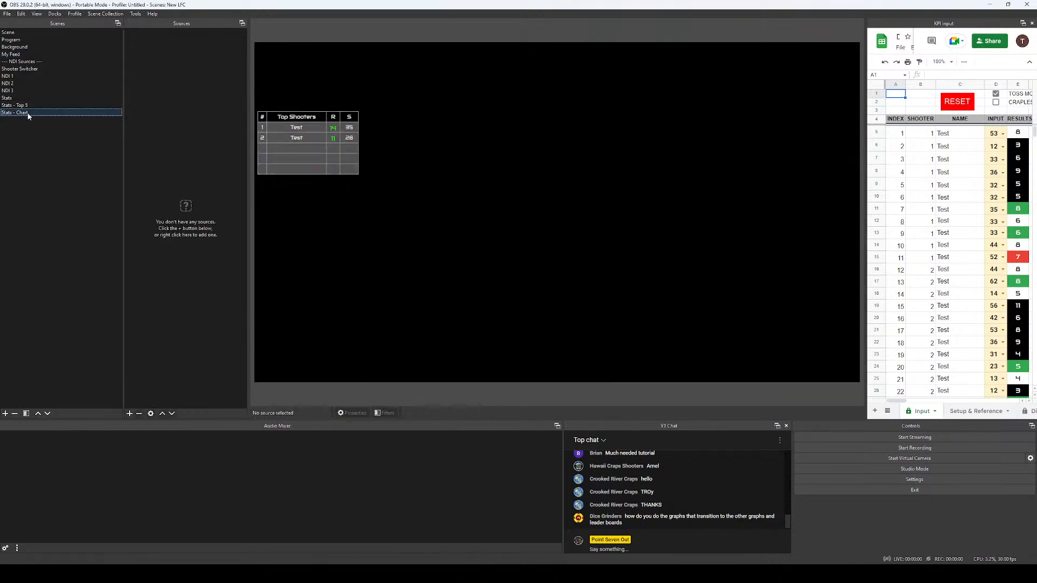
right_click(174, 97)
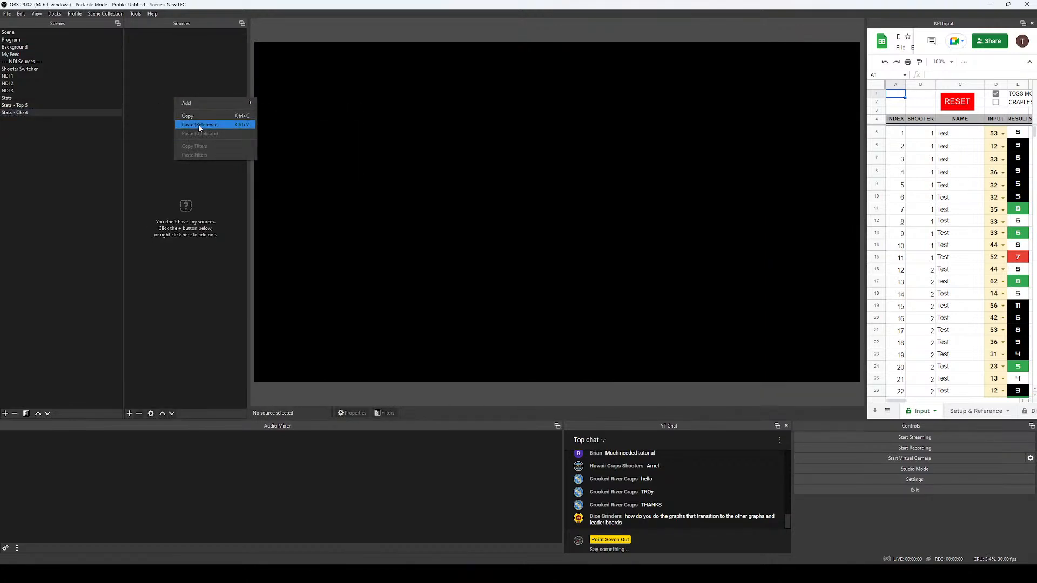
click(199, 126)
Group the KPI 3.2.3 source in the Stats - Chart scene and name the group Chart.
right_click(144, 31)
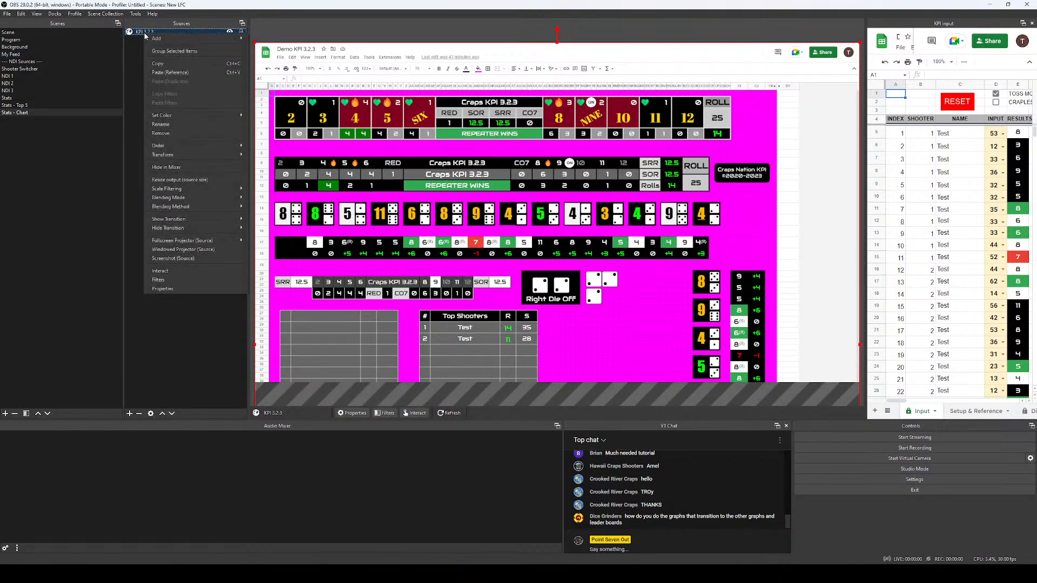
click(173, 51)
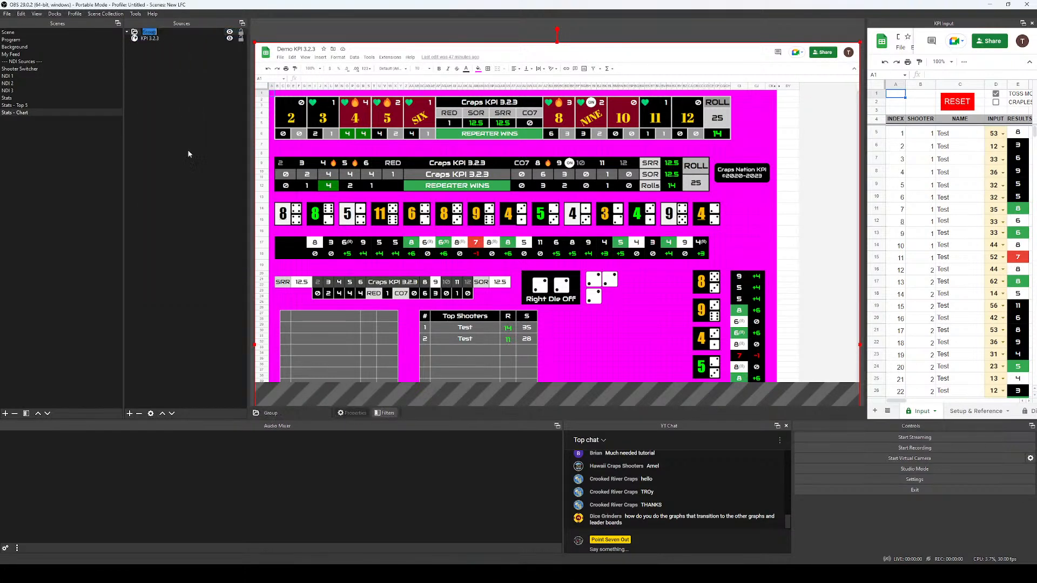
text(Chat)
key(Return)
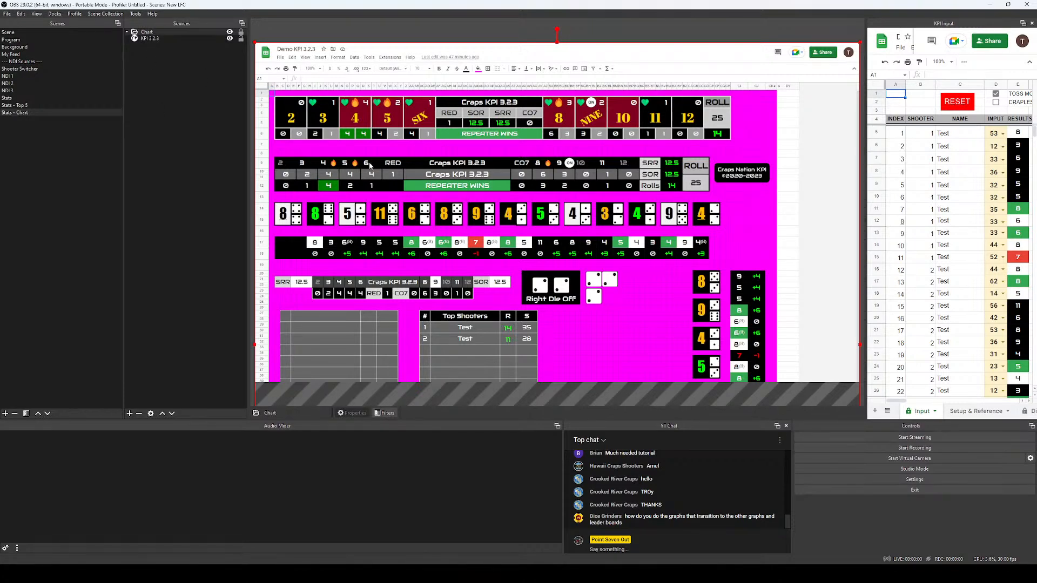
Roughly crop the Chart group around the black Expected vs Actual Rolls chart: about 65 px left, 1199 px right, 1443 px top, 108 px bottom.
key(ctrl+e)
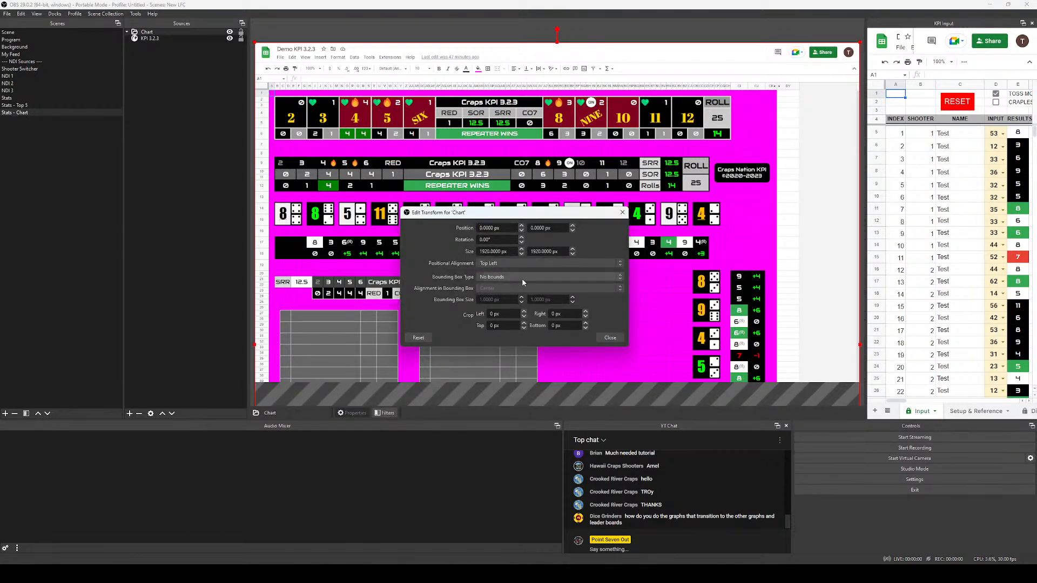
click(622, 212)
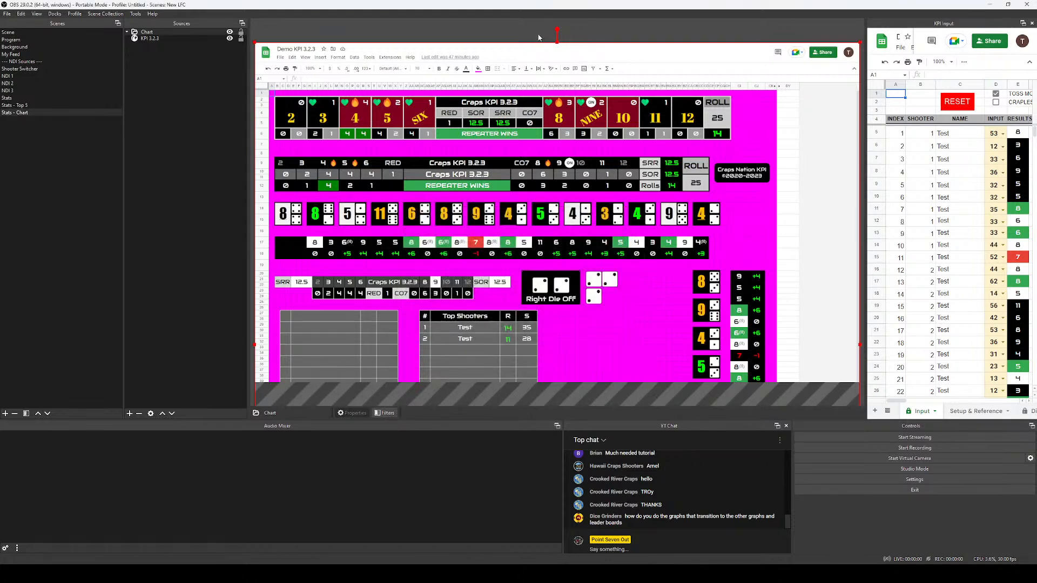
drag(557, 42, 609, 85)
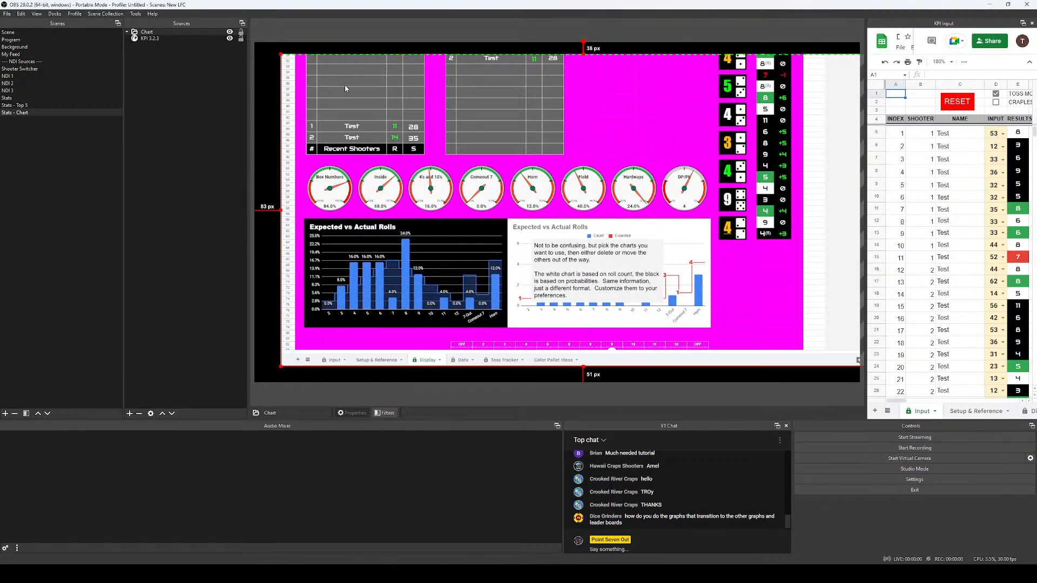
drag(583, 54, 584, 216)
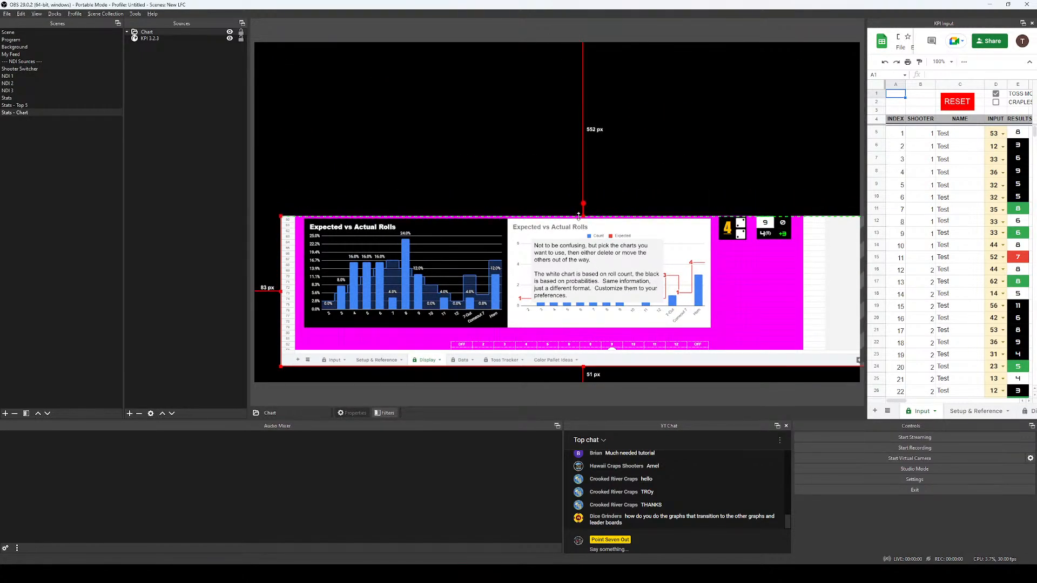
drag(821, 338, 747, 326)
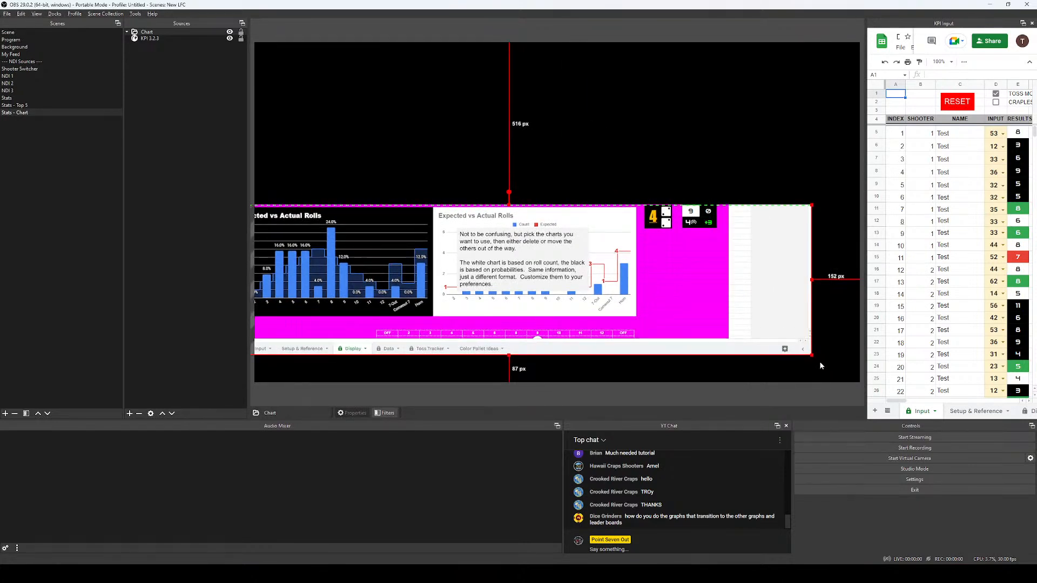
drag(811, 357, 541, 309)
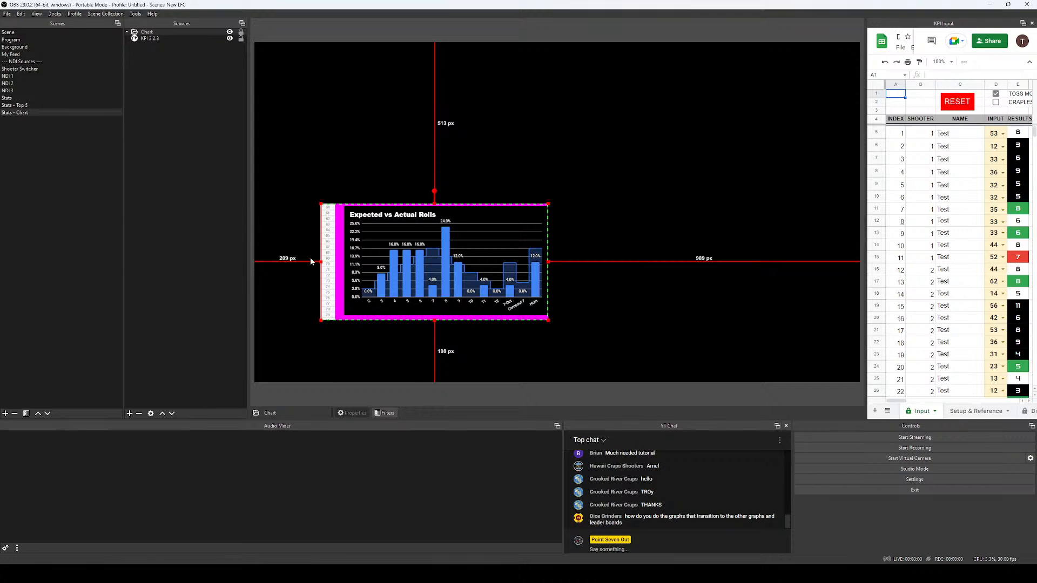
drag(320, 261, 341, 261)
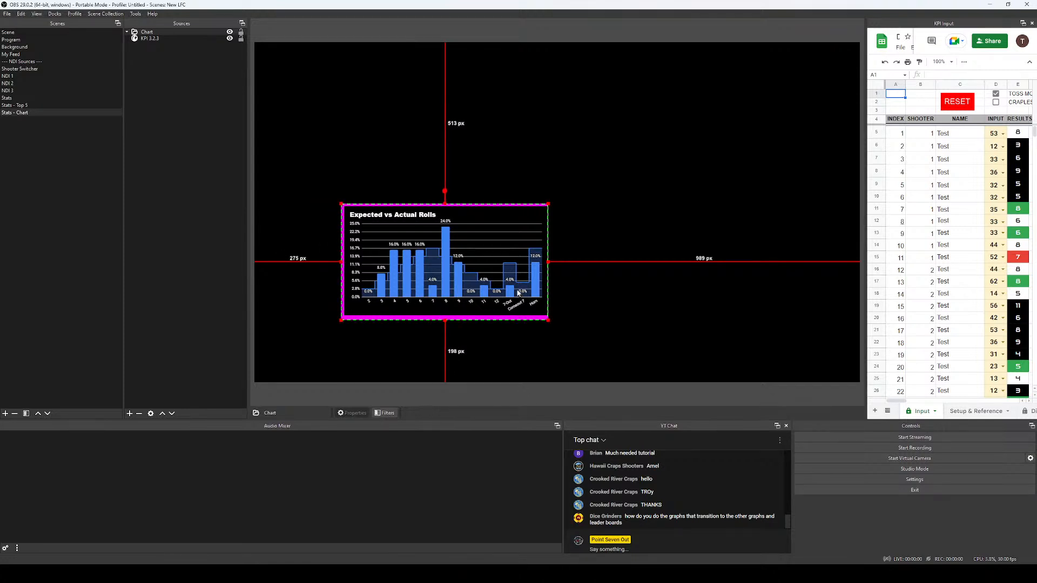
Set the Chart group's left crop to 74 px to remove the magenta strip along the chart's left side.
key(ctrl+e)
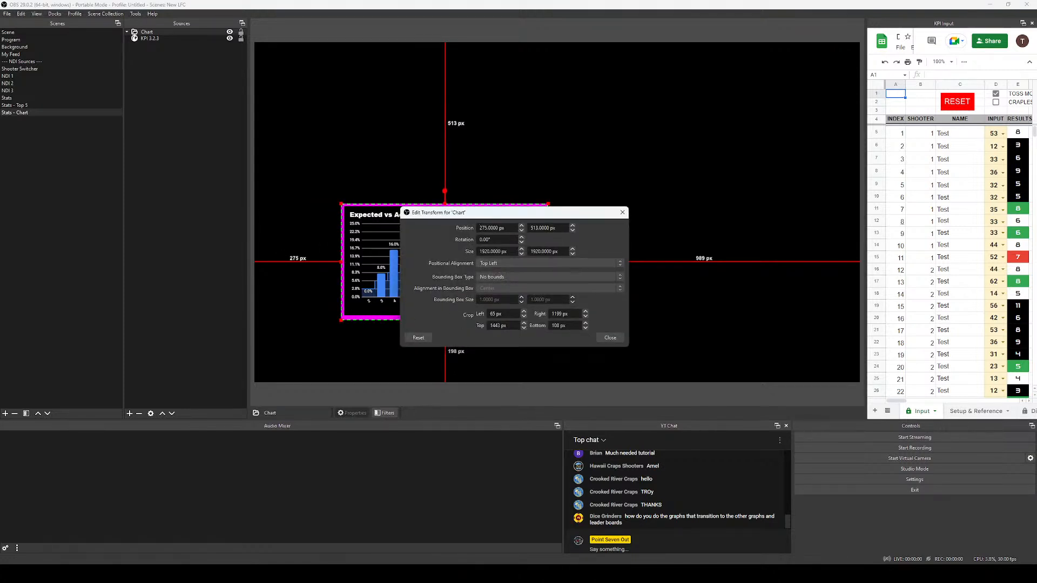
key(Up)
key(Up)
key(Up)
key(Up)
key(Up)
key(Up)
key(Up)
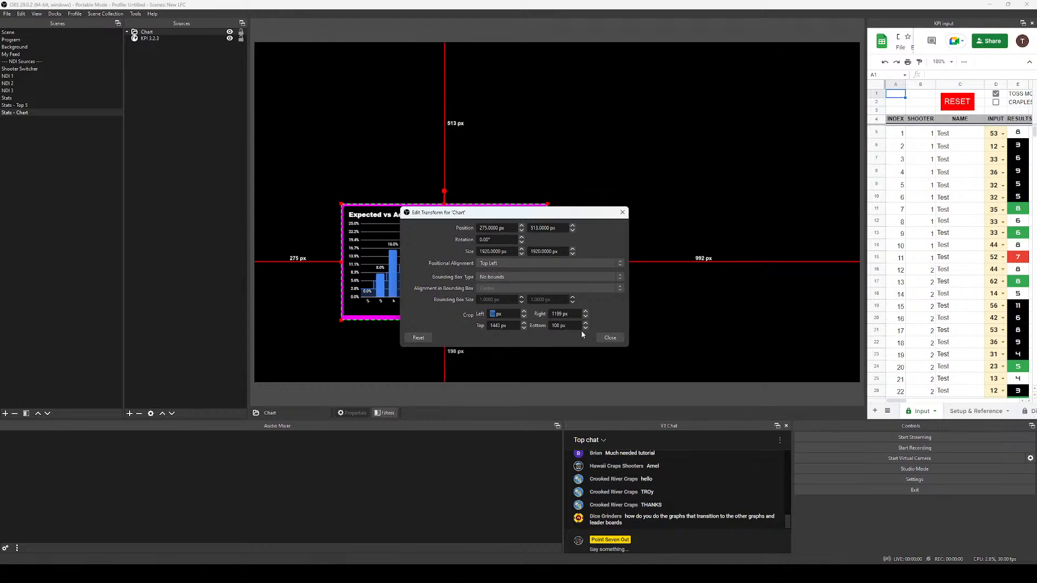
key(Up)
key(Up)
key(Tab)
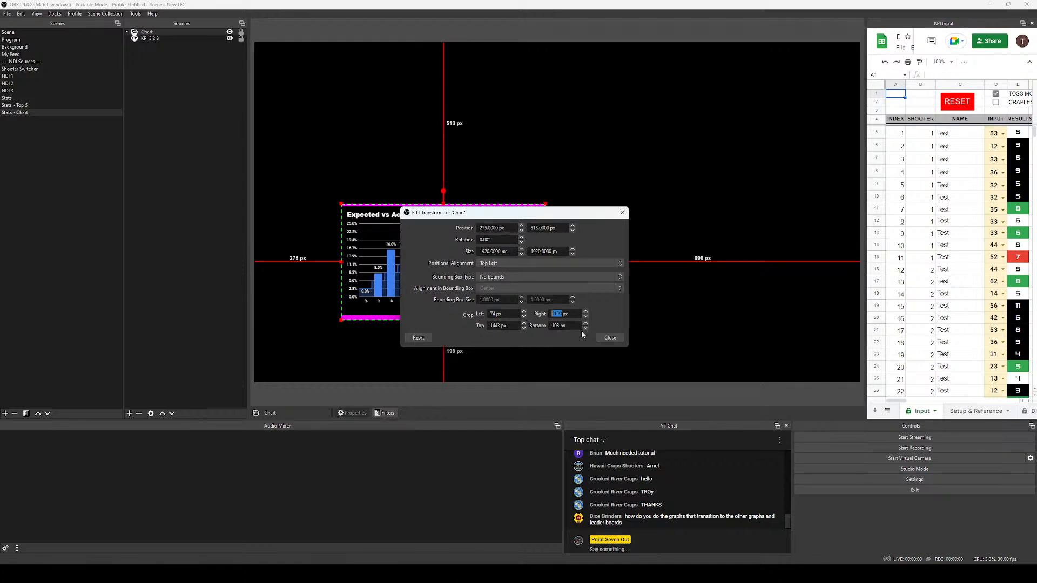
Set the Chart group's right crop to 1200 px and its top crop to 1451 px.
key(Tab)
key(Up)
key(Up)
key(Up)
key(Up)
key(Up)
key(Up)
key(Up)
key(Up)
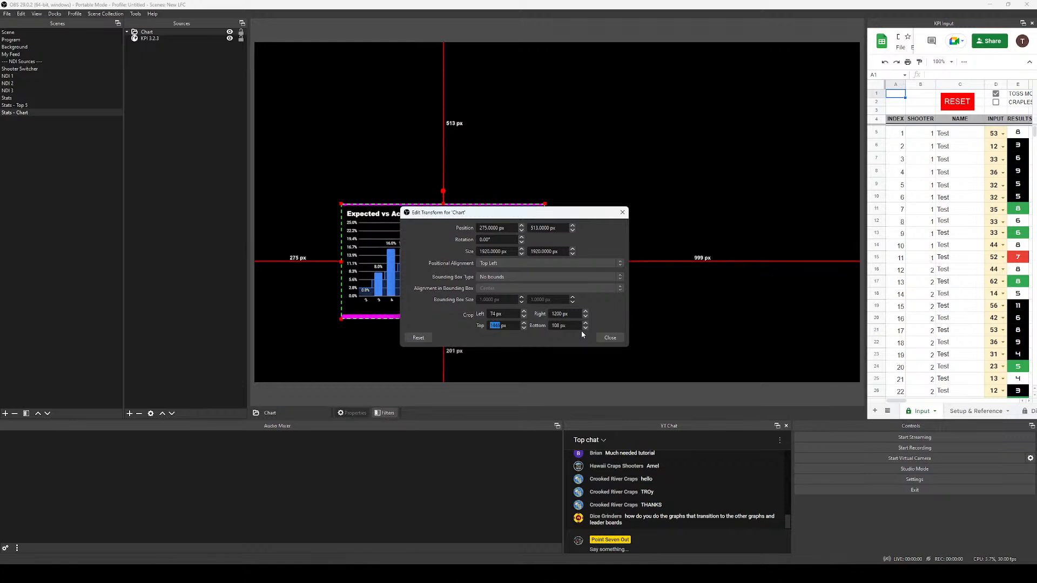
key(Tab)
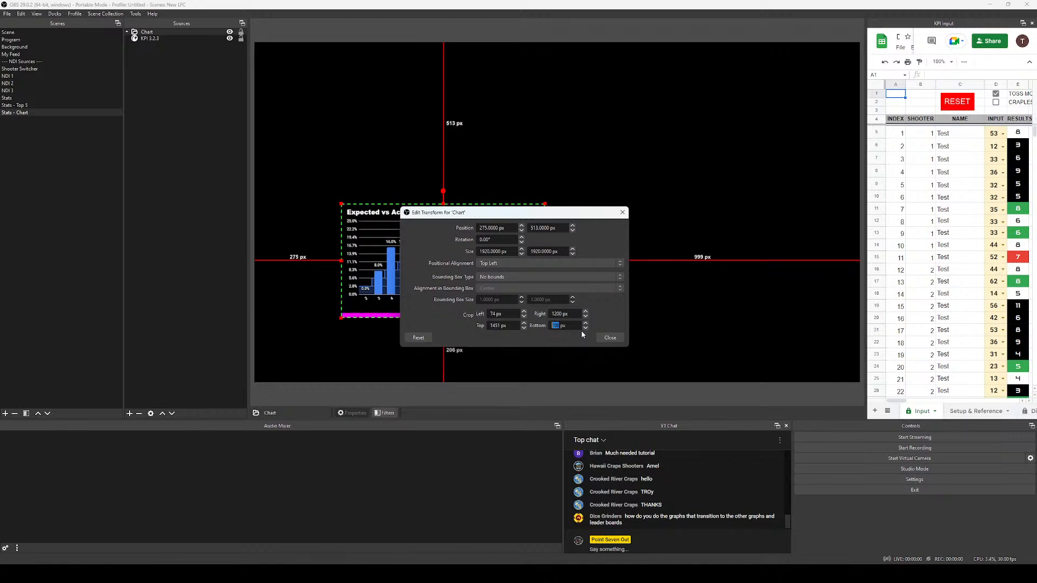
Increase the Chart group's bottom crop until the magenta strip below the chart is cut off, and close the transform settings.
key(Up)
key(Up)
key(Up)
key(Up)
key(Up)
key(Up)
key(Up)
key(Up)
key(Up)
key(Up)
key(Up)
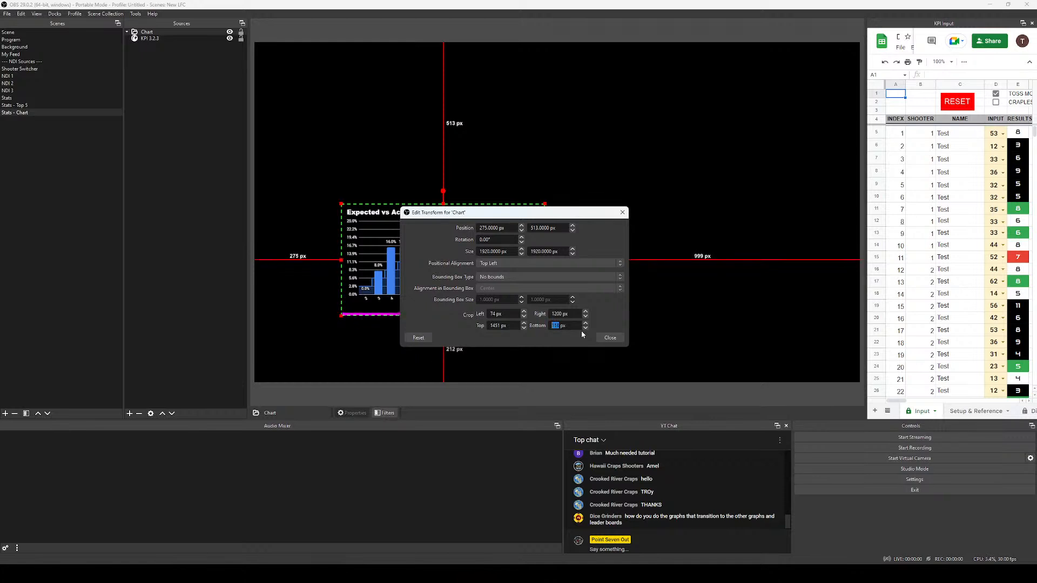
key(Up)
key(Up)
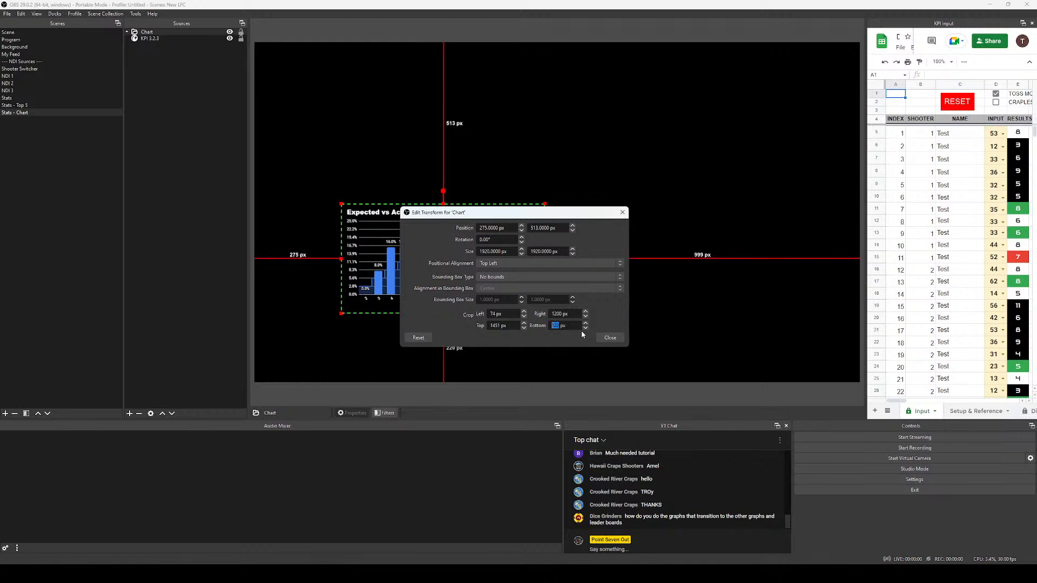
key(Escape)
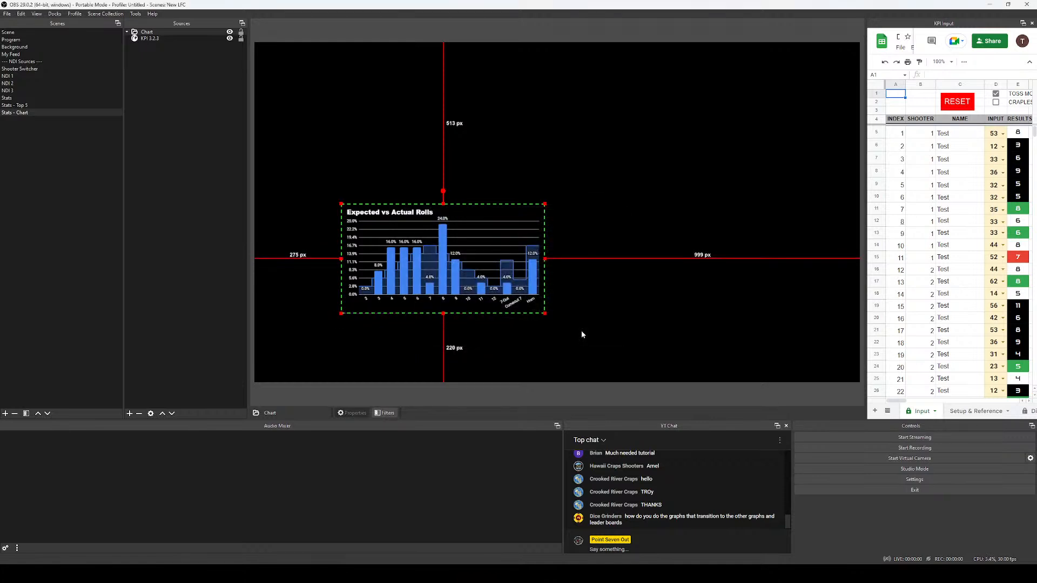
click(444, 392)
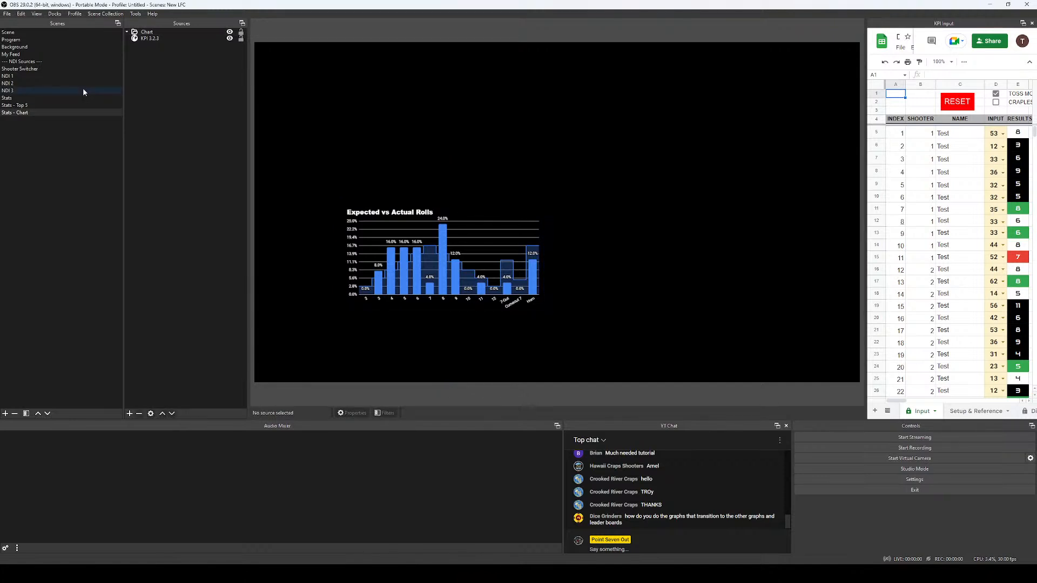
Copy the transform of the Top 5 group in the Stats - Top 5 scene.
click(398, 242)
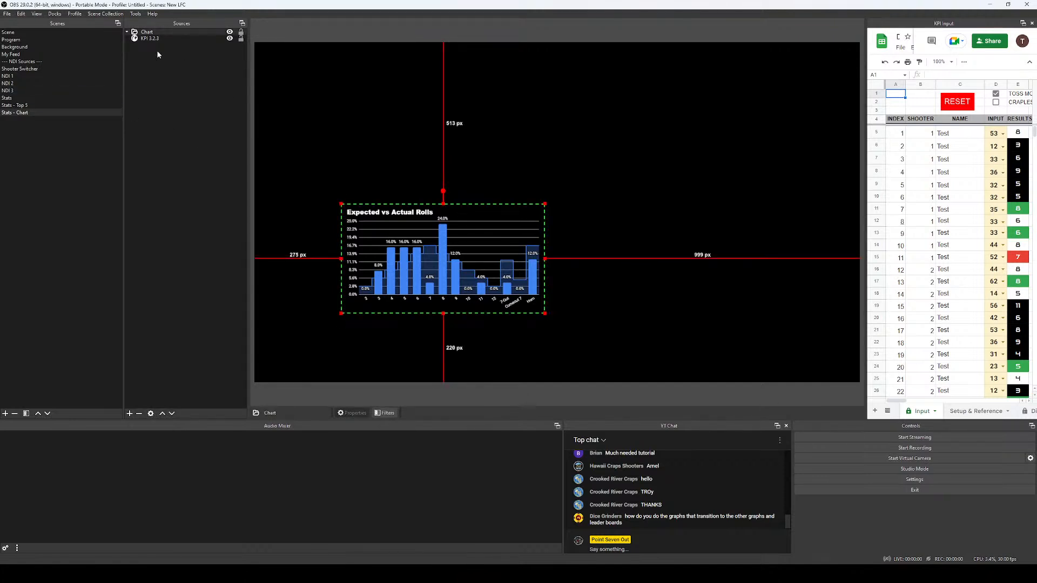
click(19, 106)
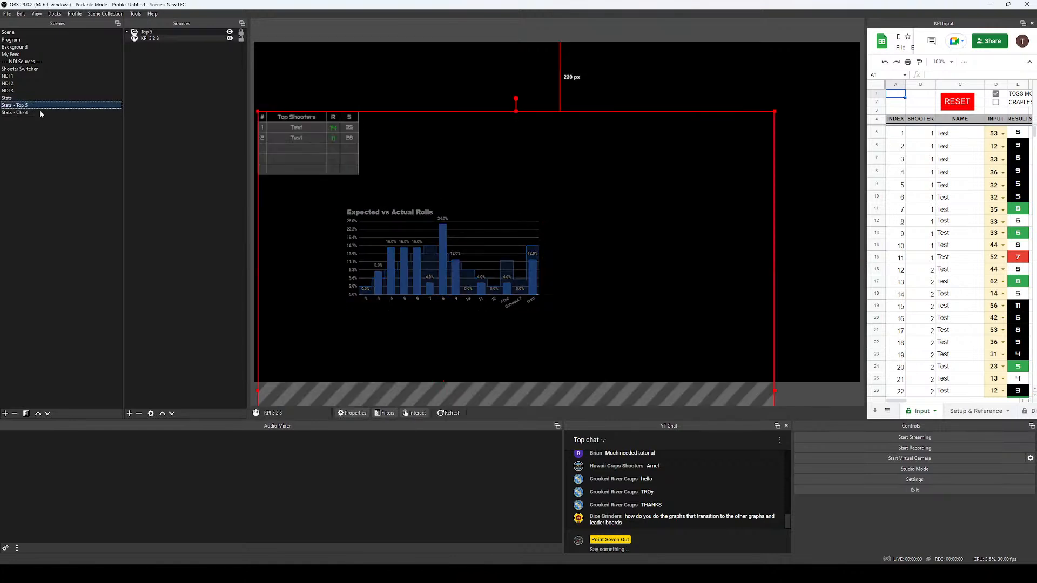
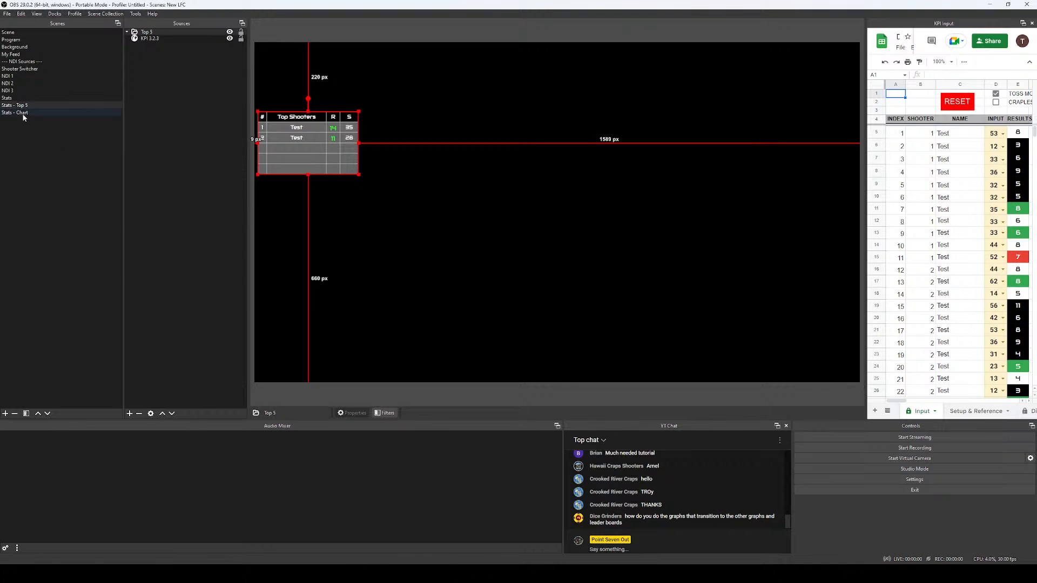
right_click(308, 138)
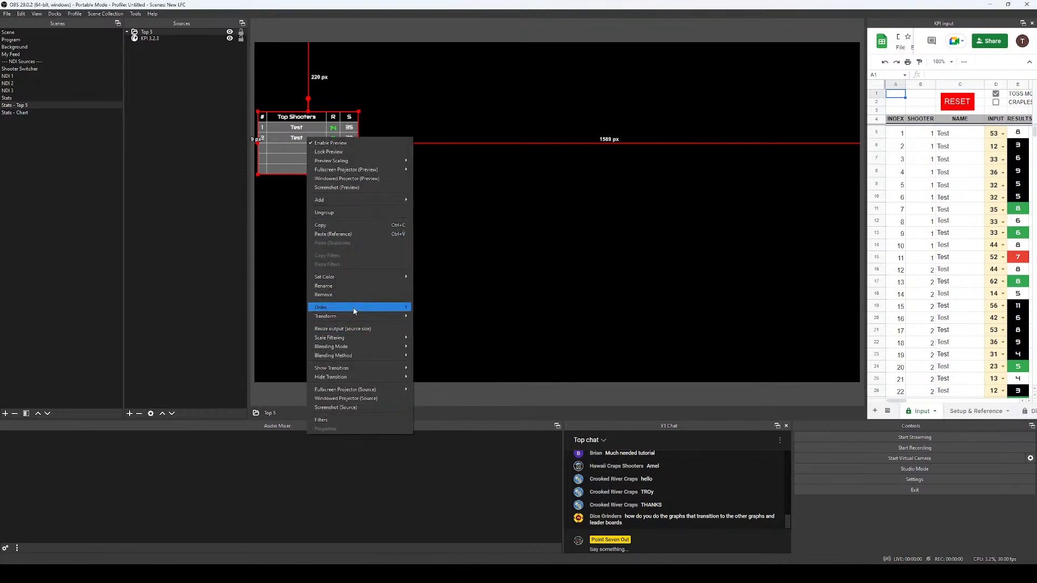
mouse_move(349, 318)
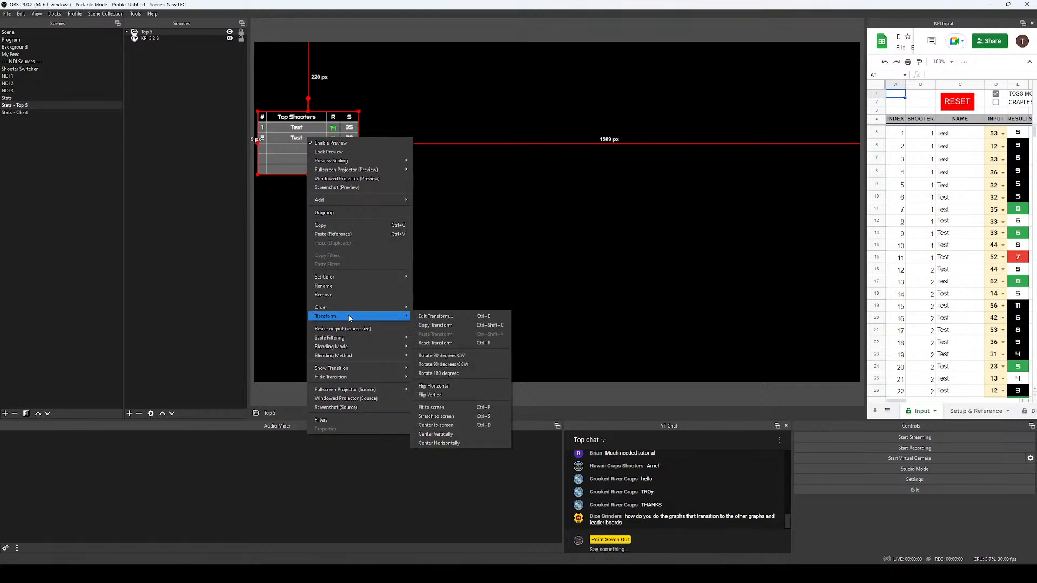
click(436, 326)
Paste the copied transform onto the Chart group in the Stats - Chart scene and compare its placement with Stats - Top 5.
click(22, 114)
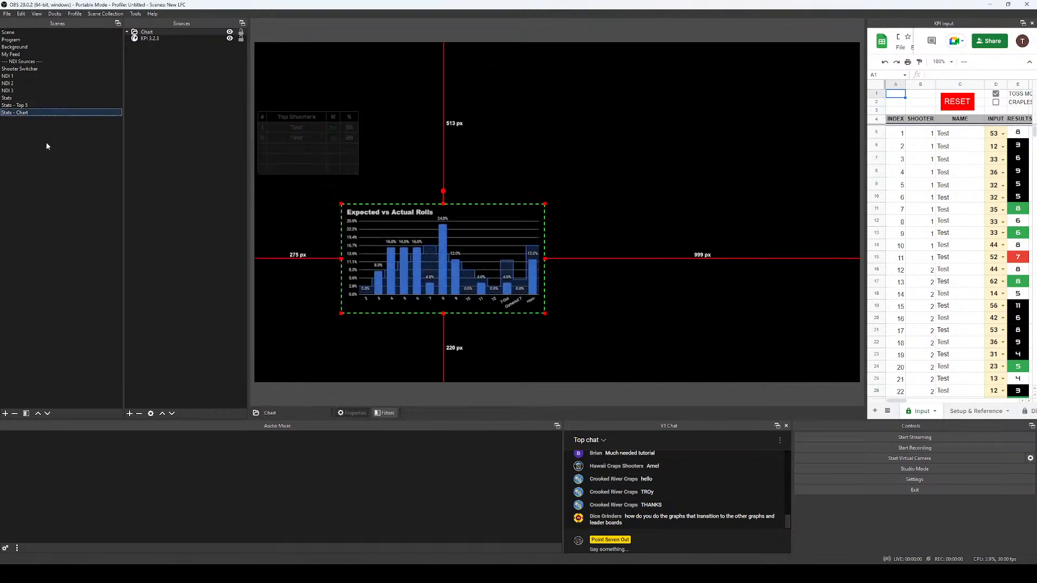
right_click(428, 253)
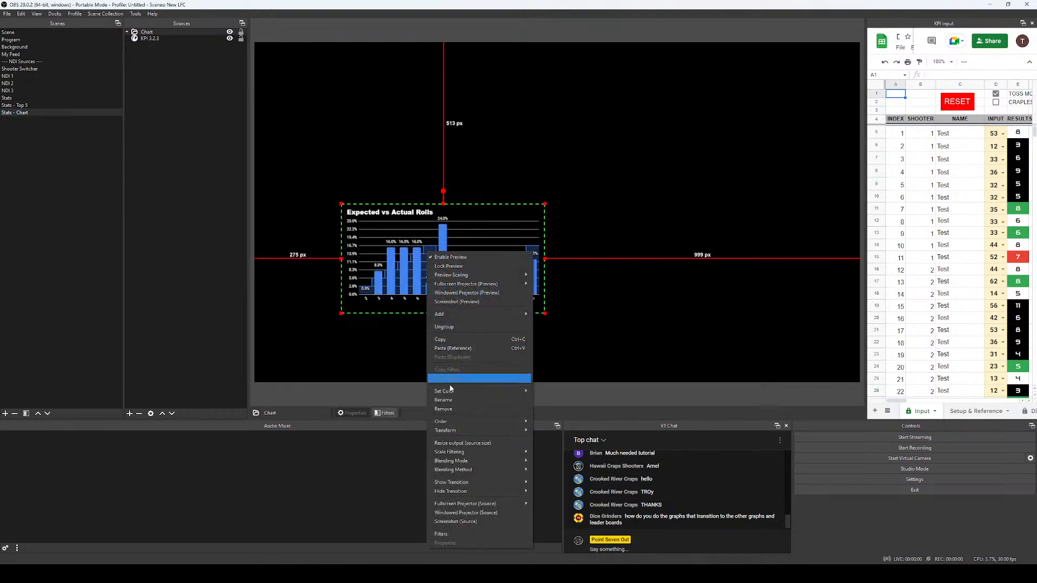
mouse_move(461, 430)
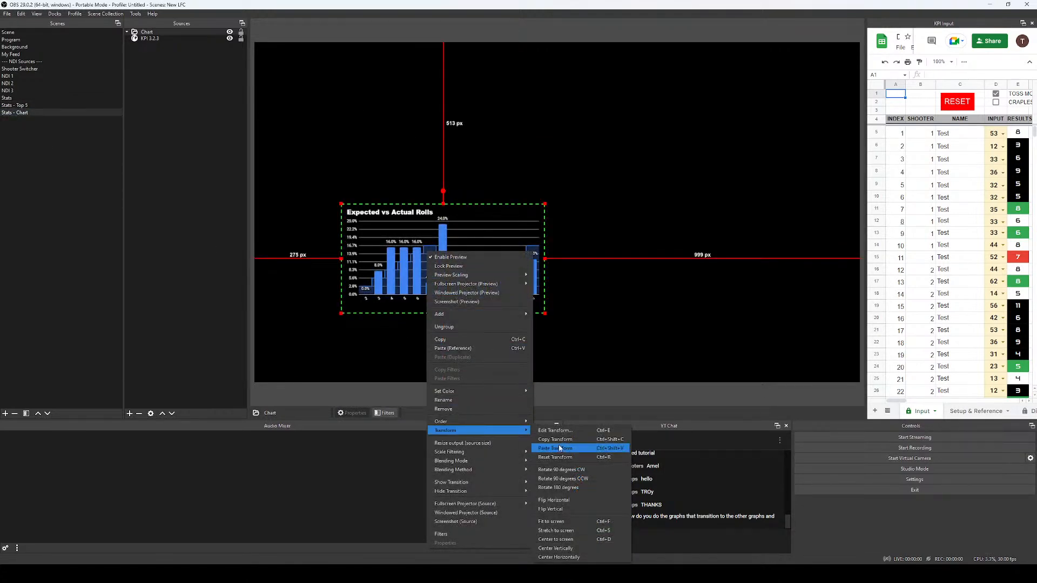
click(559, 446)
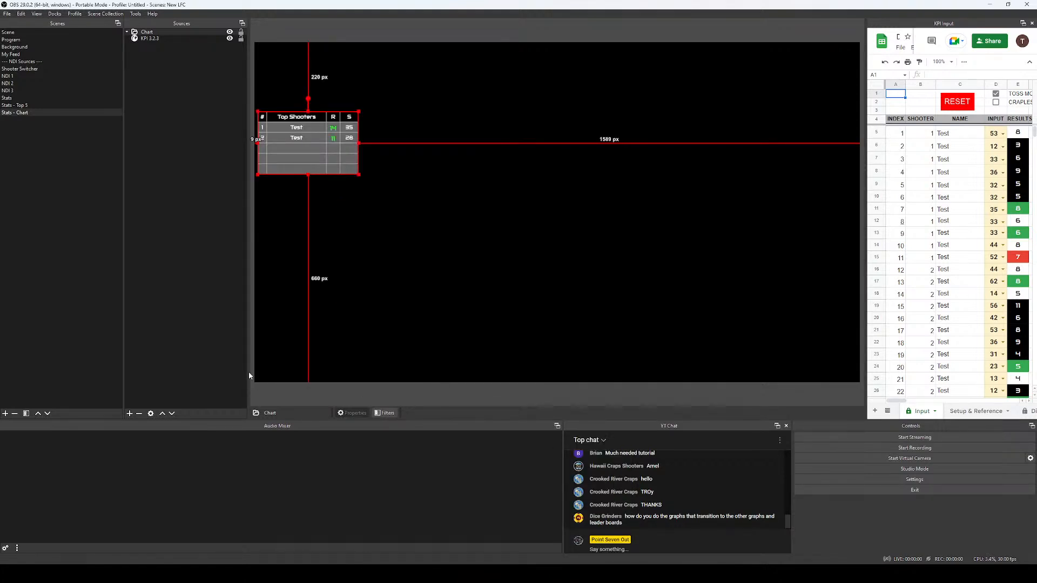
click(21, 107)
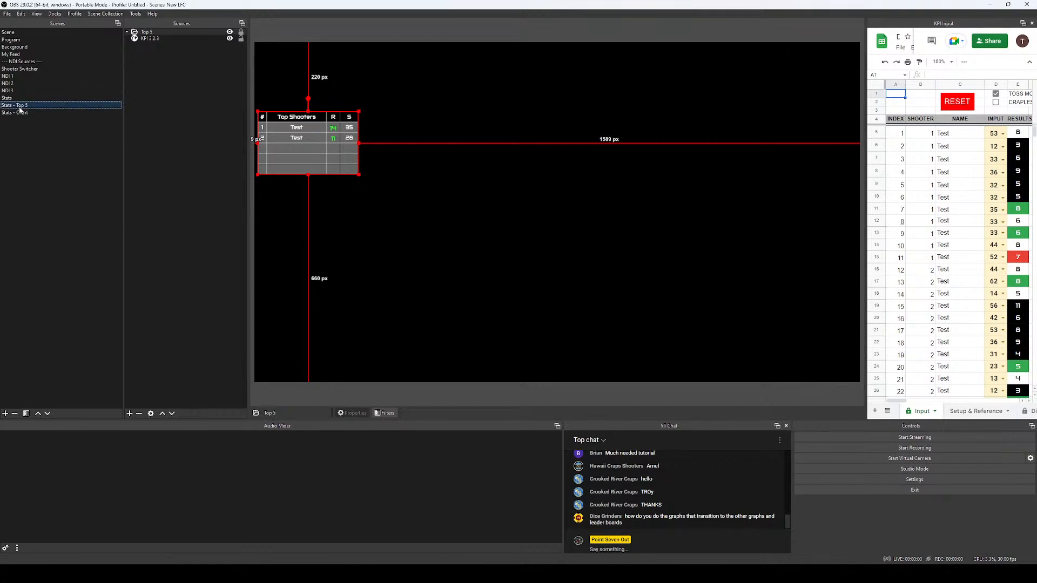
click(21, 115)
click(21, 107)
click(20, 114)
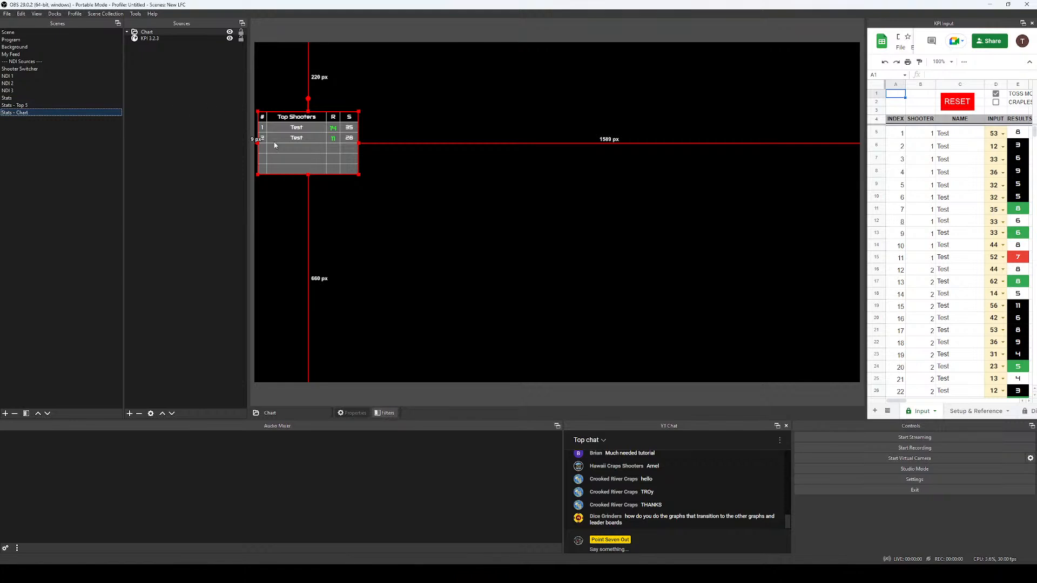
click(311, 155)
click(351, 244)
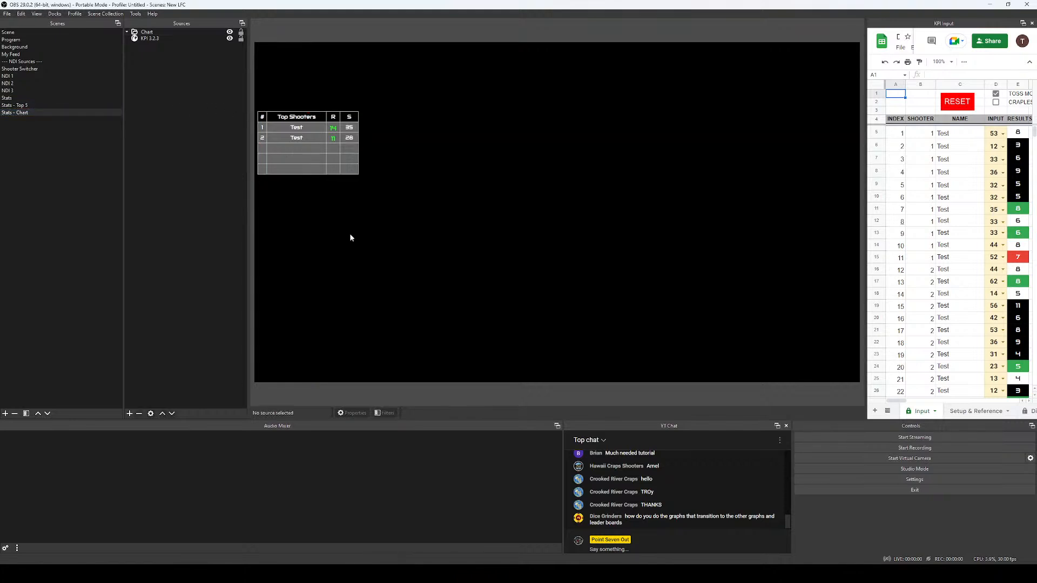
Roughly recrop the Chart group around the Expected vs Actual Rolls chart: about 66 px left, 1194 px right, 1436 px top, 116 px bottom.
click(321, 149)
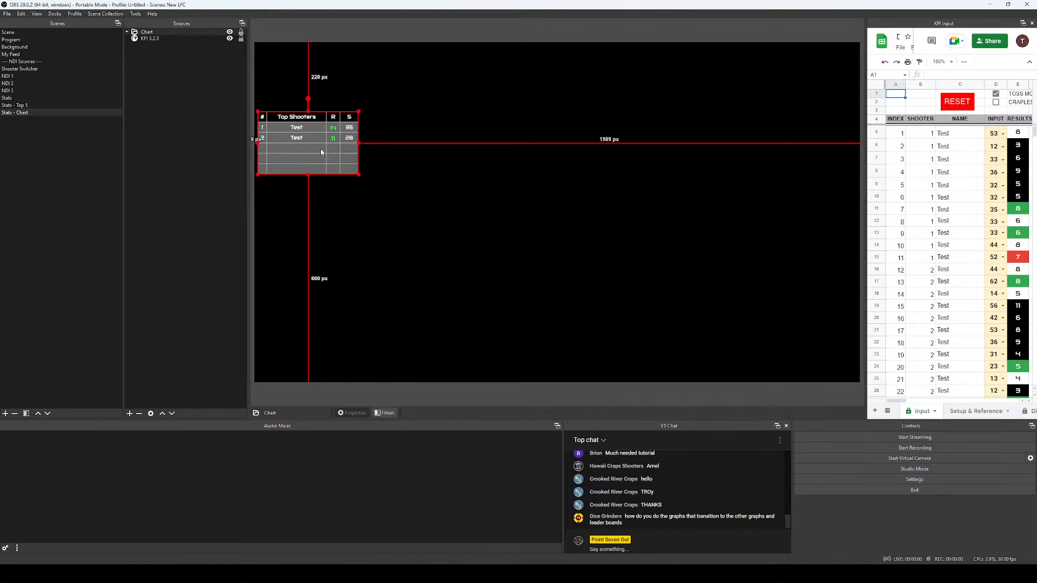
key(ctrl+e)
key(Escape)
click(161, 183)
click(324, 154)
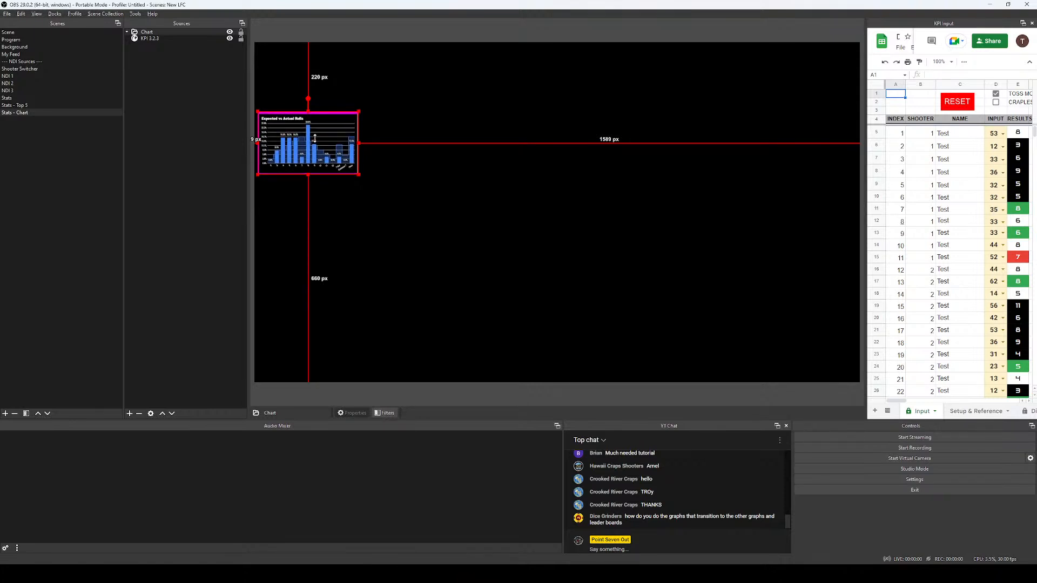
Set the Chart group's left crop to 74 px to trim the magenta edge beside the chart.
key(ctrl+e)
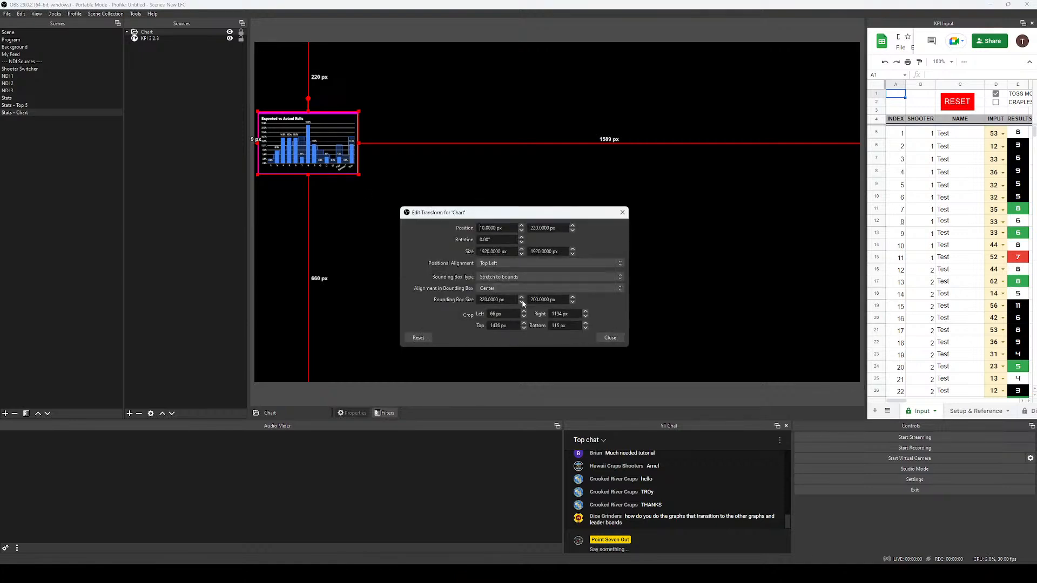
drag(508, 313, 452, 313)
text(5)
key(Up)
key(Up)
key(Up)
key(Up)
key(Up)
key(Up)
key(Up)
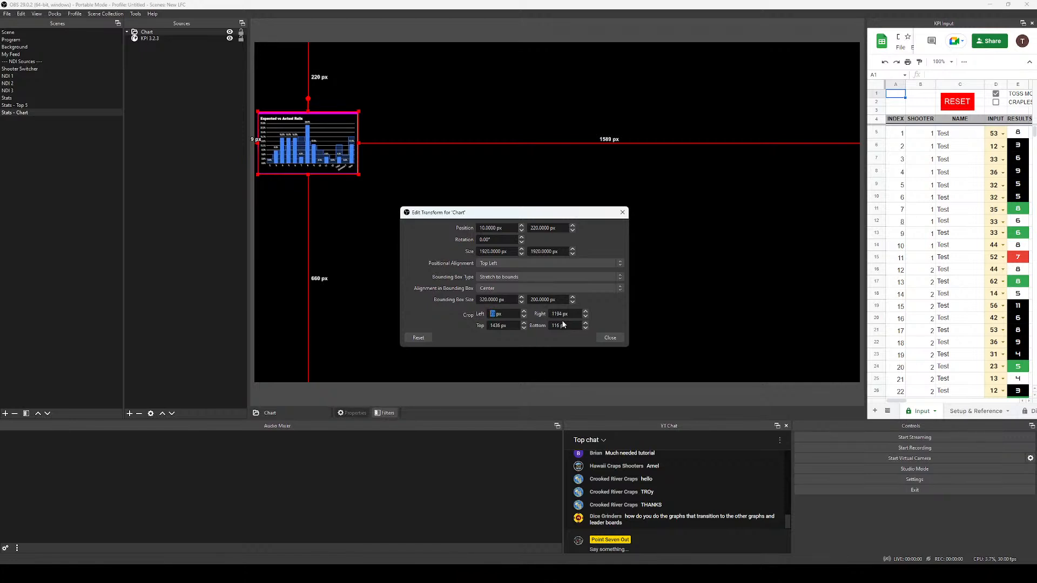
key(Up)
Set the Chart group's right crop to 1201 px.
key(Tab)
key(Up)
key(Up)
key(Up)
key(Up)
key(Up)
key(Up)
key(Up)
key(Tab)
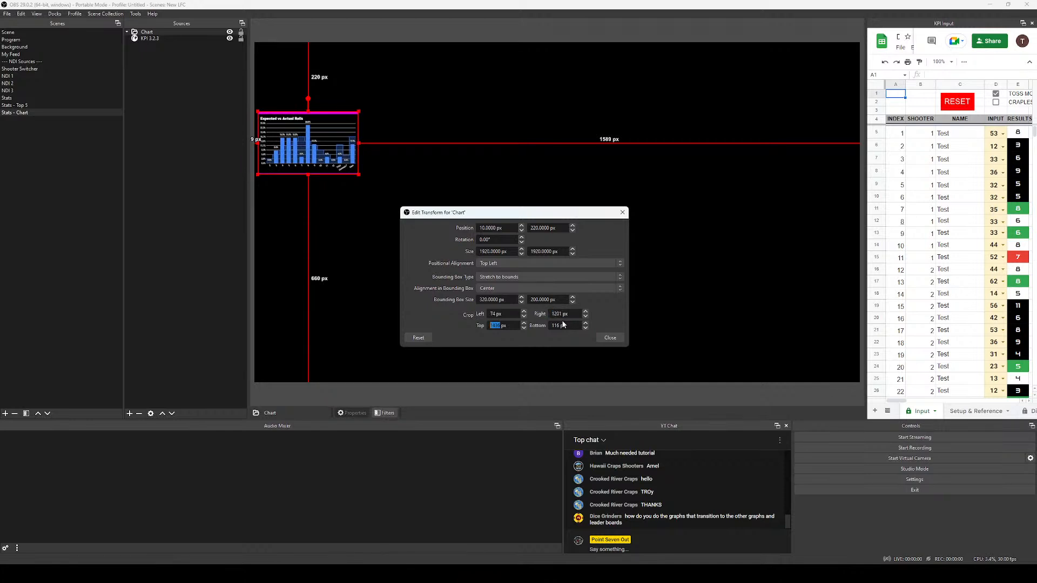
Set the Chart group's top crop to 1452 px to remove the magenta strip above the chart, and close the transform settings.
key(Up)
key(Up)
key(Up)
key(Up)
key(Up)
key(Up)
key(Up)
key(Up)
key(Up)
key(Up)
key(Up)
key(Up)
key(Up)
key(Up)
key(Up)
key(Up)
key(Tab)
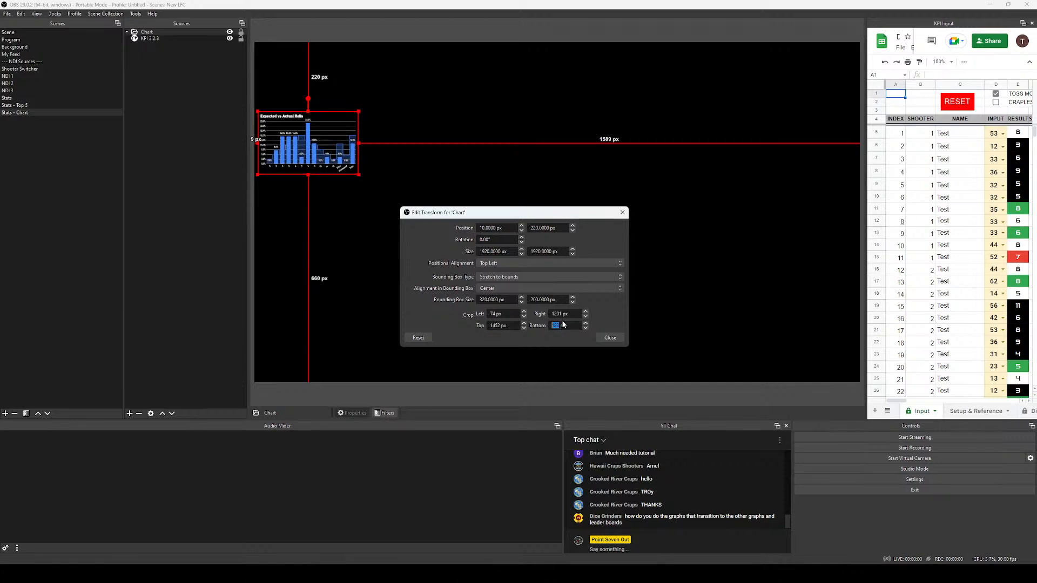
click(610, 338)
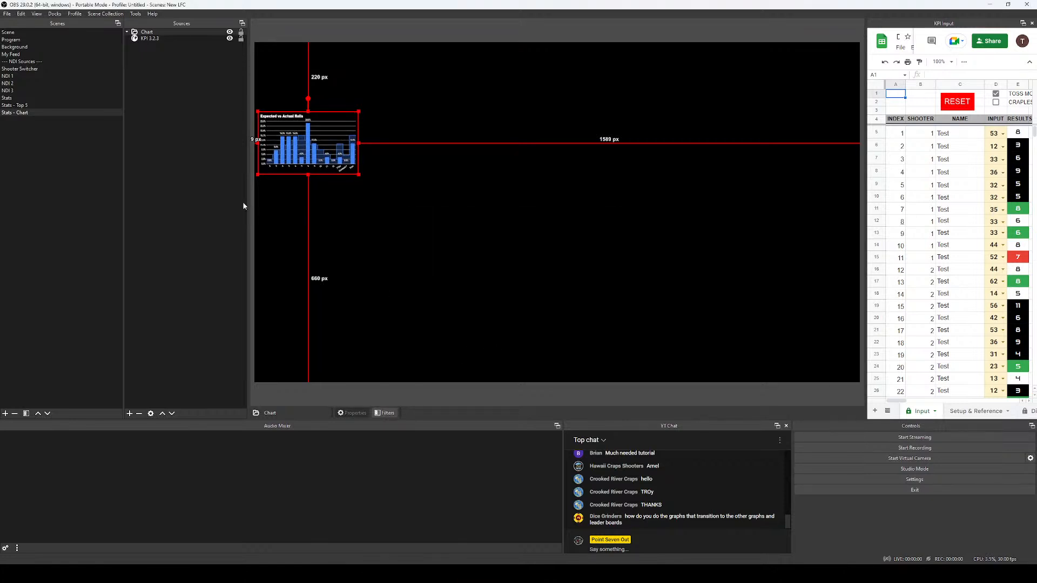
click(216, 207)
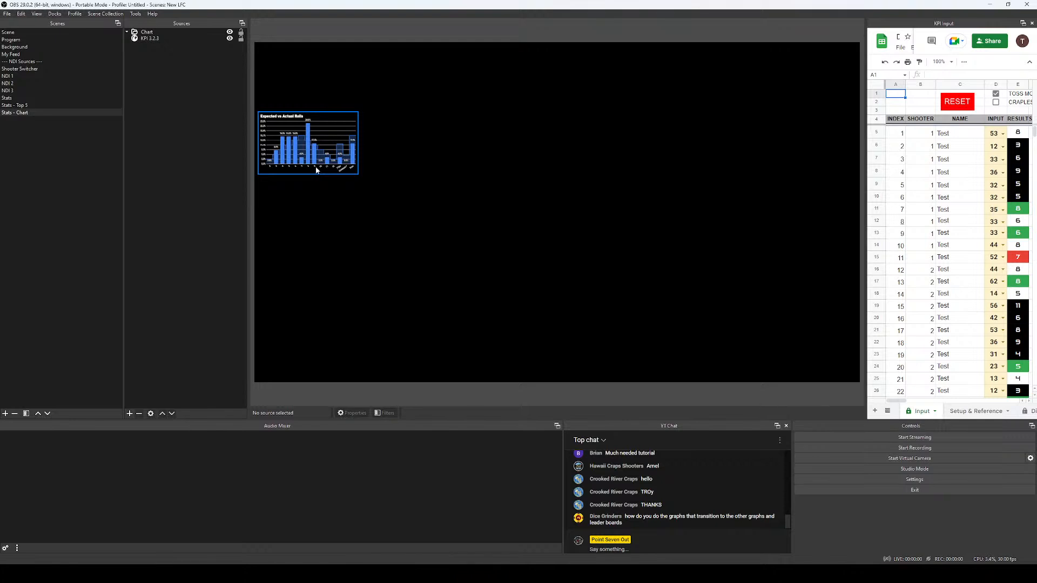
Add a new Source Switcher source named Stats Switcher to the Stats scene.
click(12, 106)
click(21, 112)
click(7, 99)
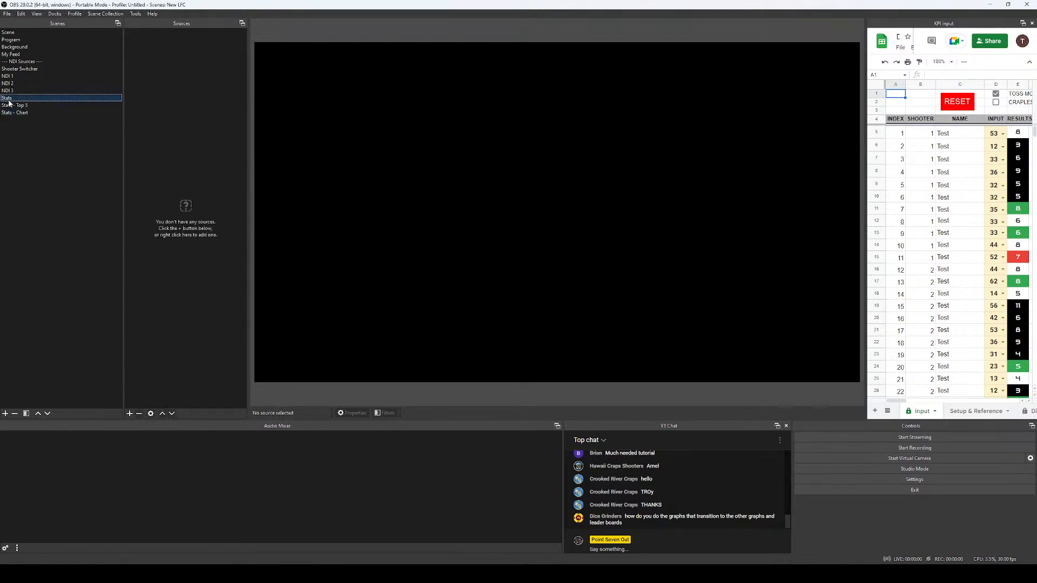
right_click(161, 153)
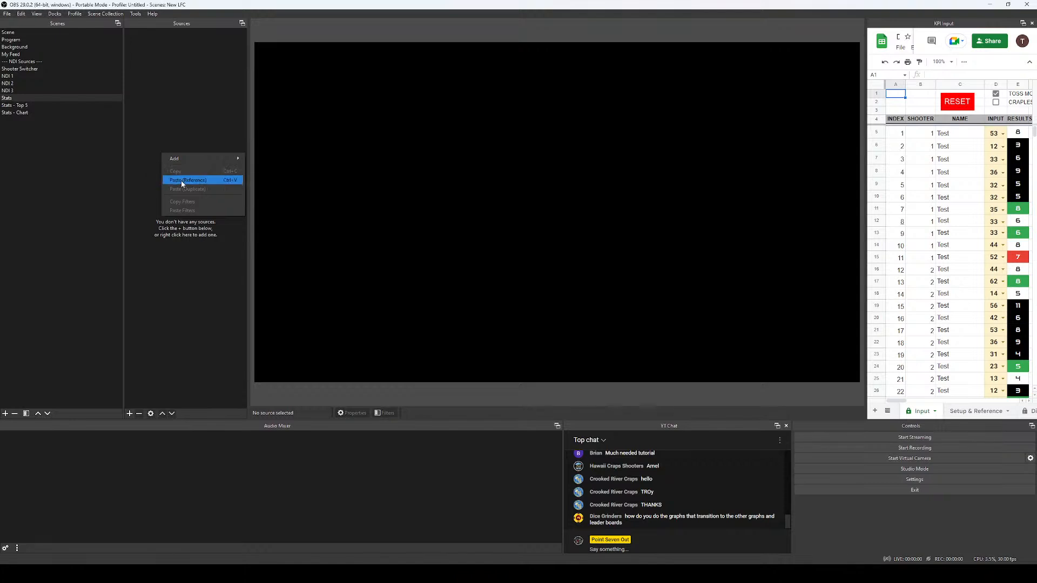
mouse_move(181, 159)
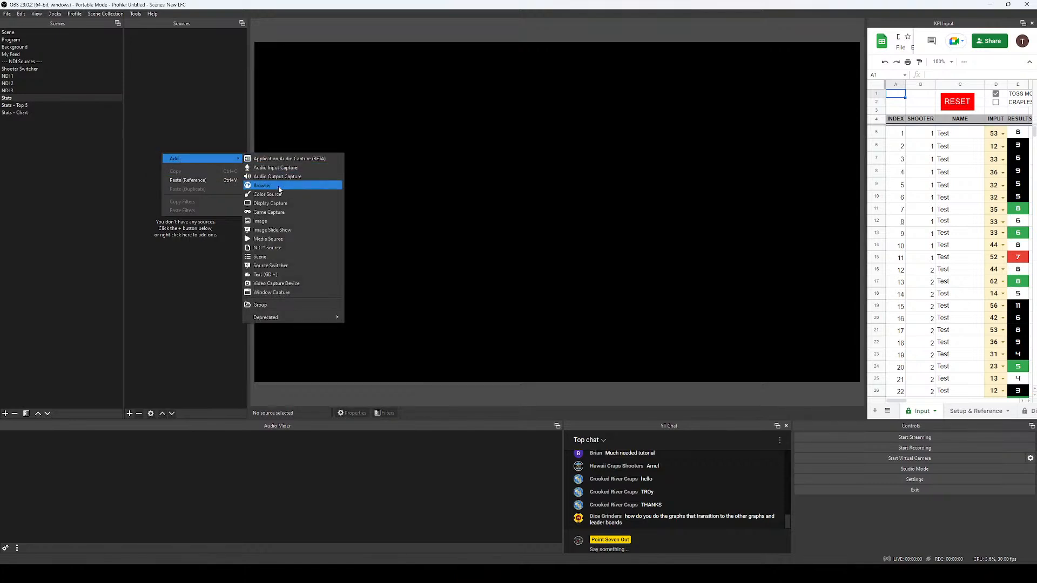
click(271, 266)
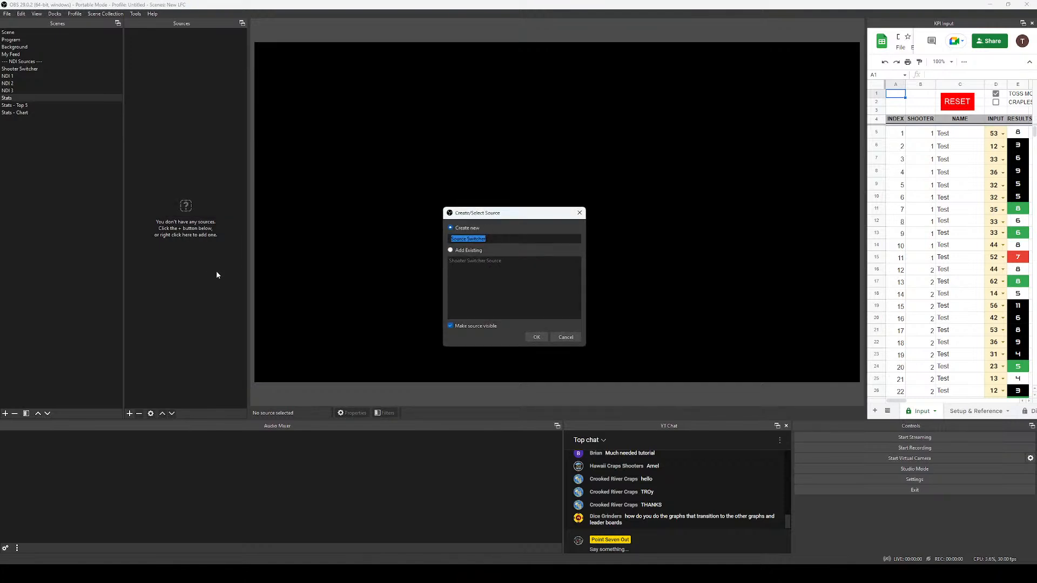
text(Stats Switcher)
key(Return)
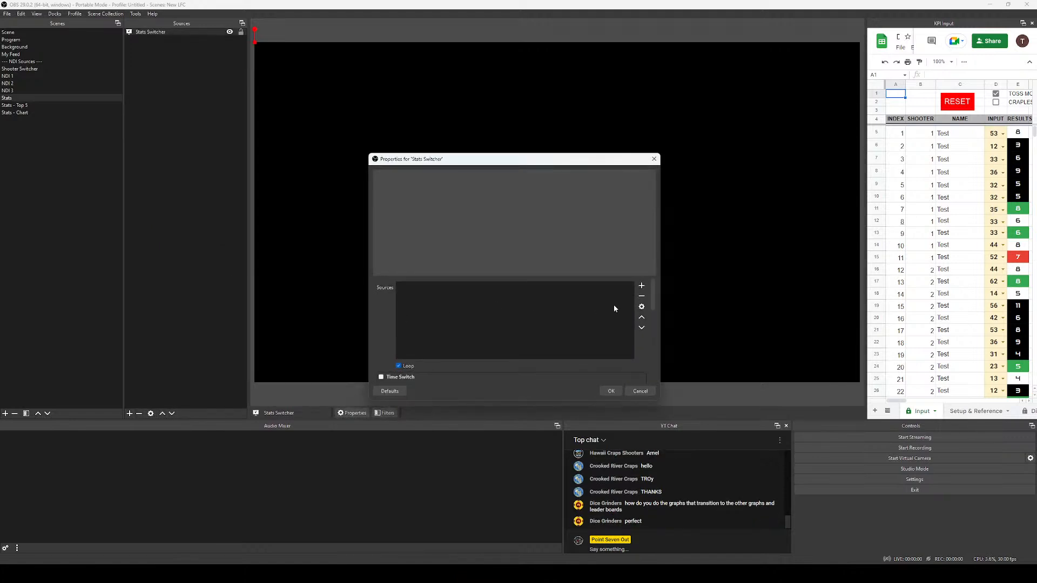
Add Stats - Top 5 and Stats - Chart to the Stats Switcher's list of sources.
click(642, 286)
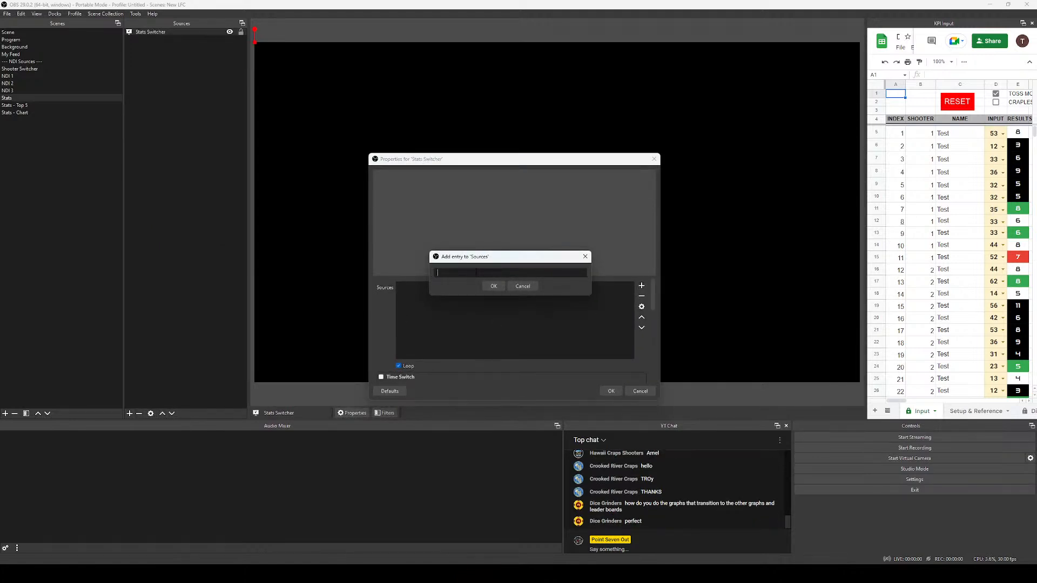
text(Stats - Top 5)
click(494, 285)
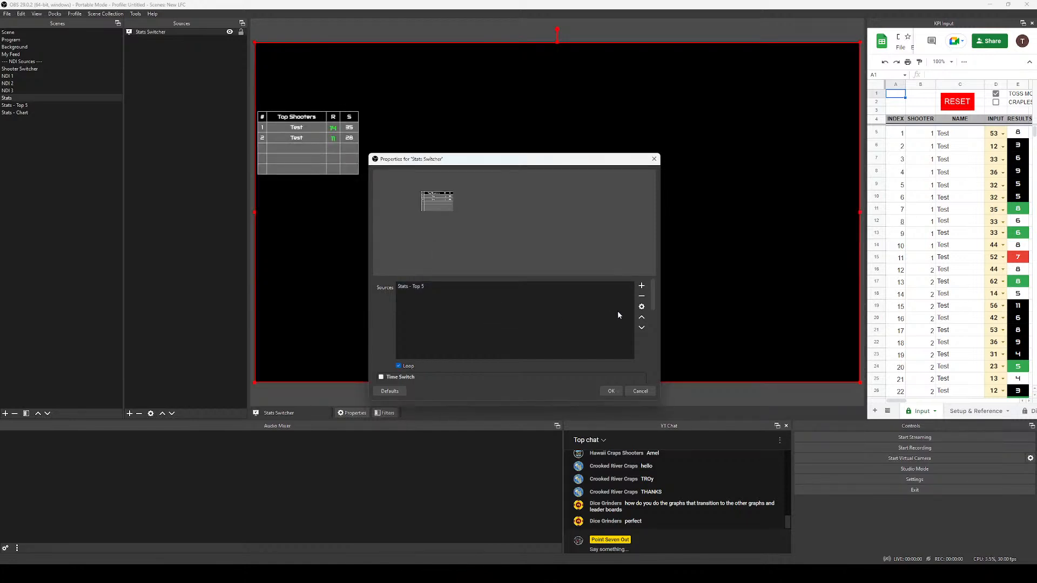
click(642, 287)
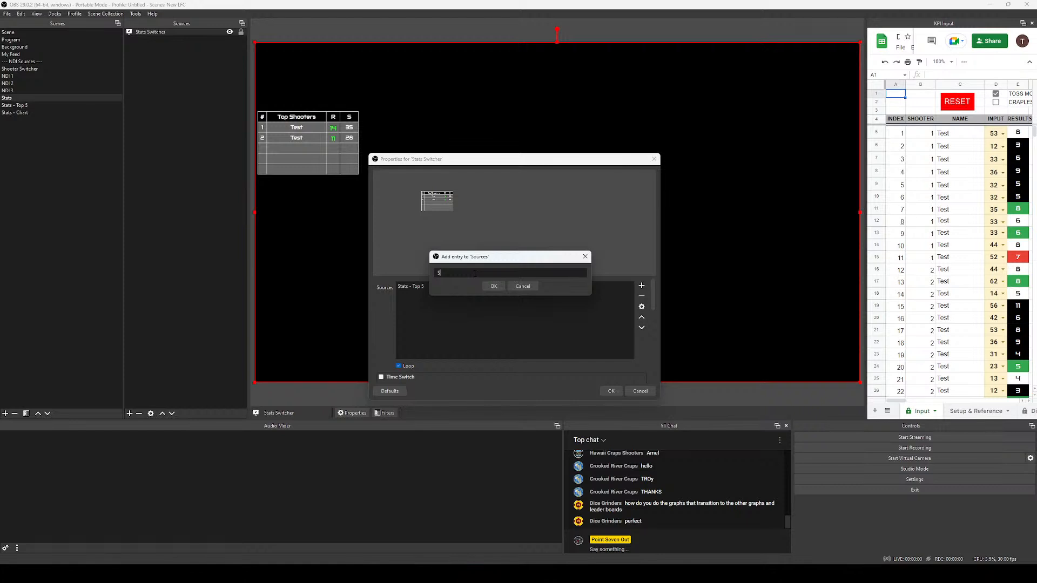
text(Staqts)
key(BackSpace)
key(BackSpace)
key(BackSpace)
text(ts - Chart)
key(Return)
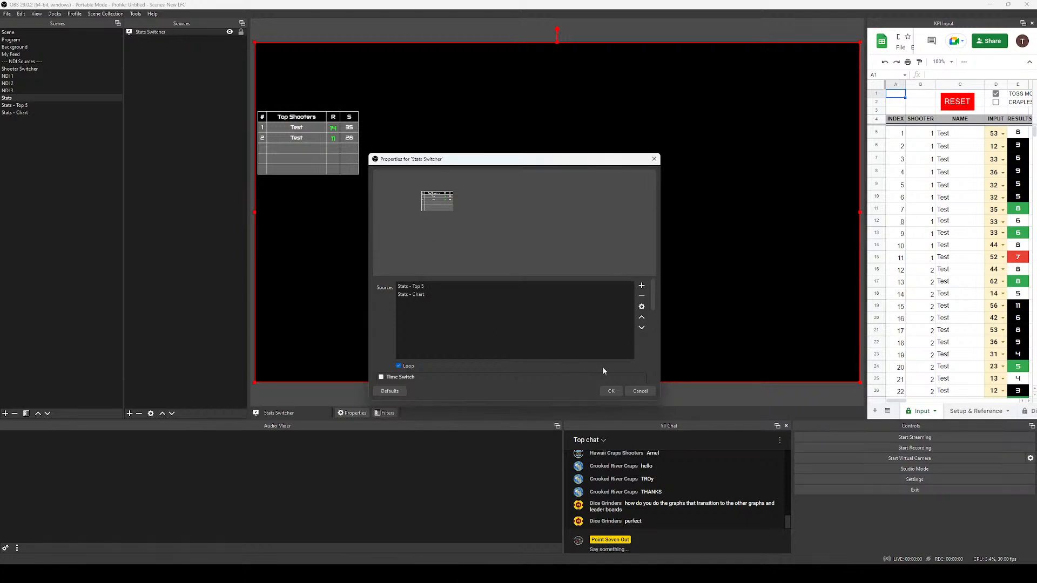
Enable Time Switch for the Stats Switcher and apply its properties.
scroll(424, 366, down, 1)
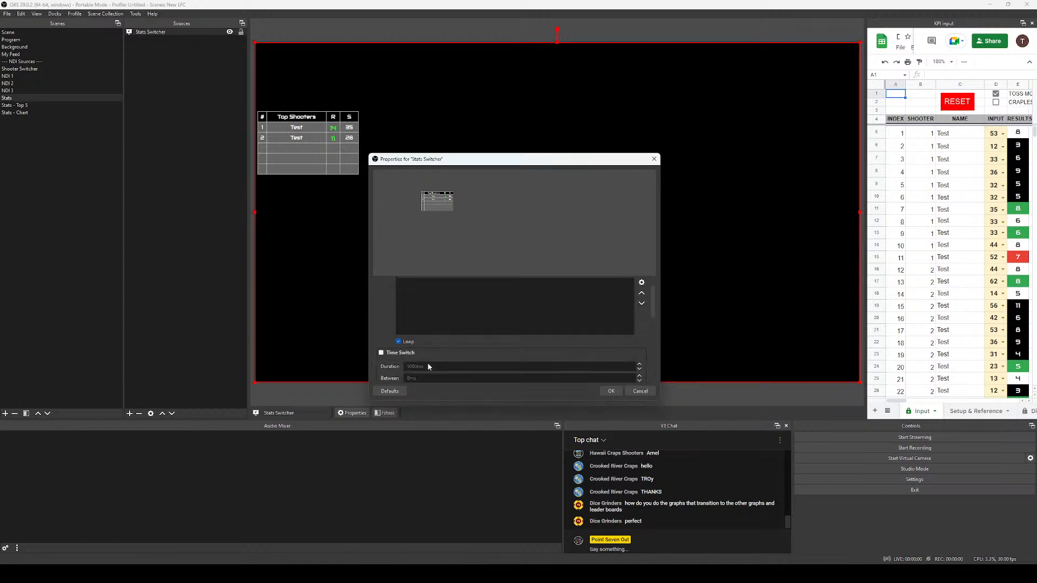
click(381, 353)
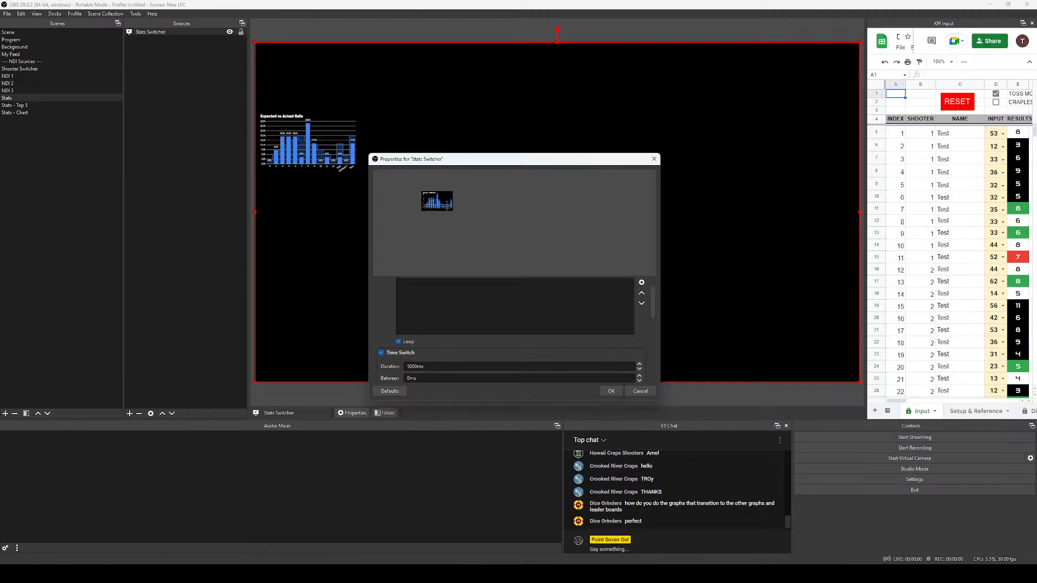
click(612, 391)
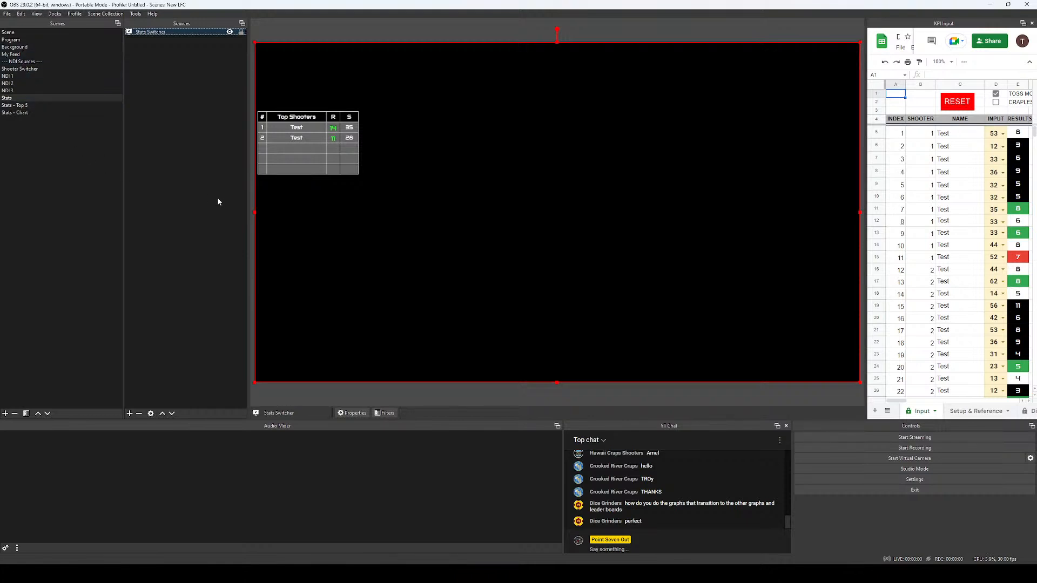
In the Program scene, move the YT Chat overlay down to about 34 px above the canvas's bottom edge and 12 px from its left edge.
click(24, 106)
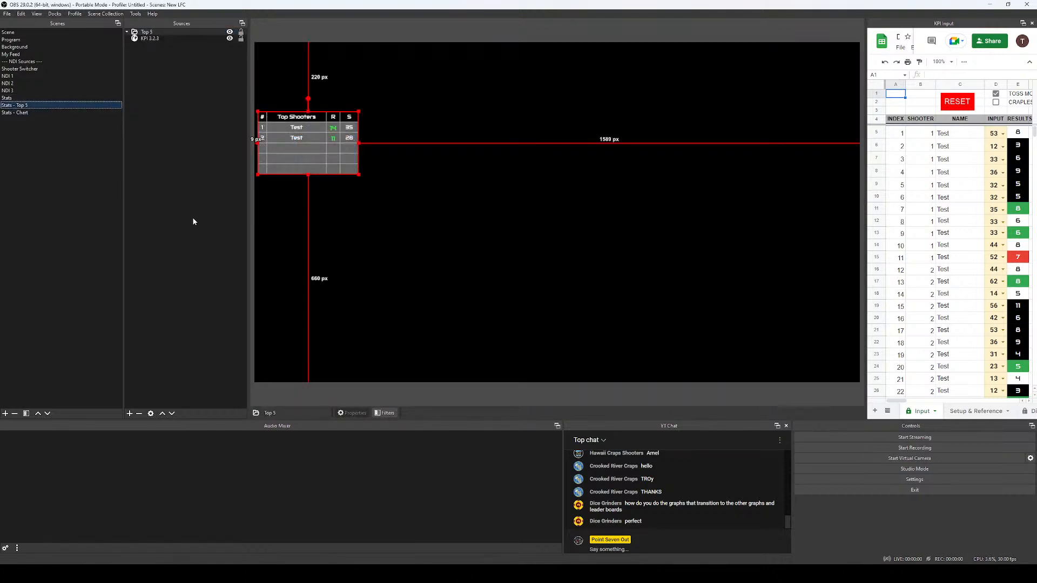
click(7, 99)
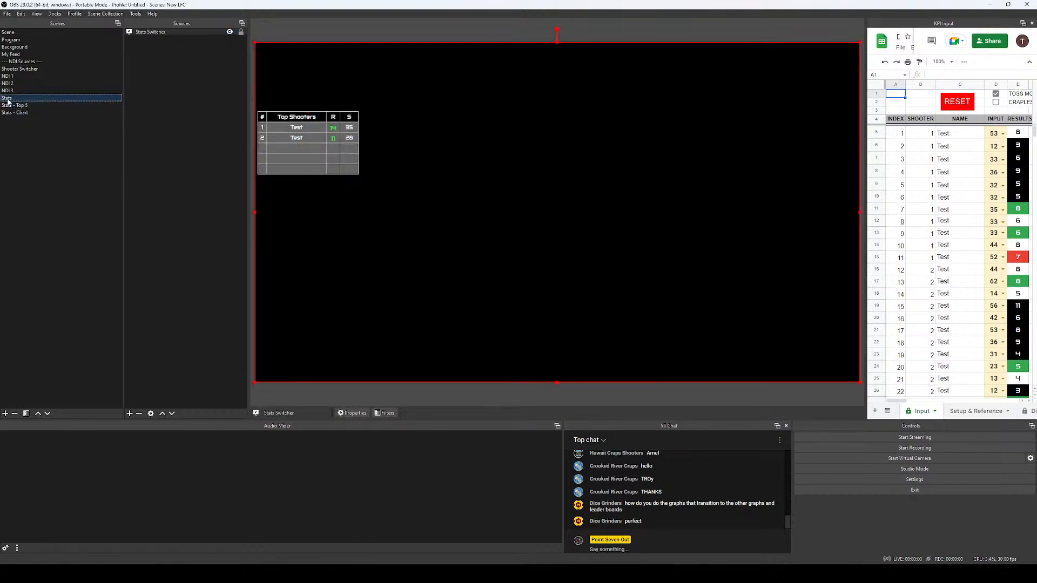
click(14, 48)
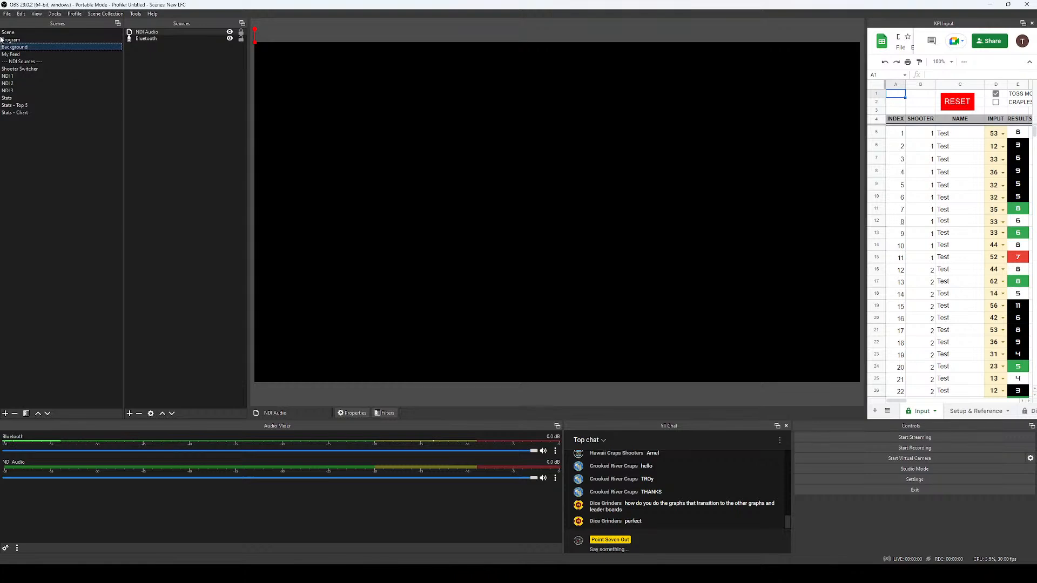
click(110, 40)
click(342, 196)
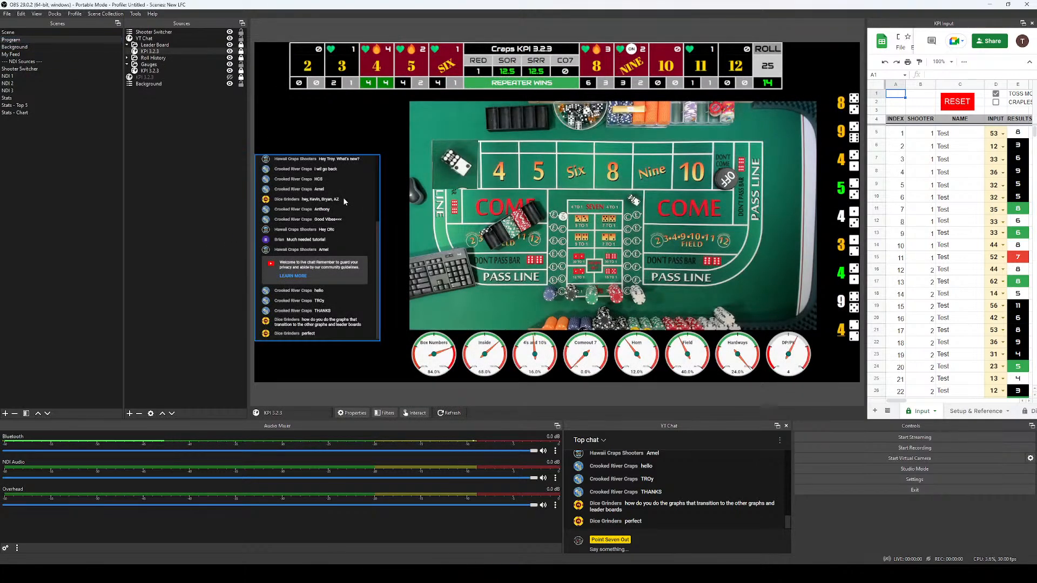
drag(340, 210, 344, 240)
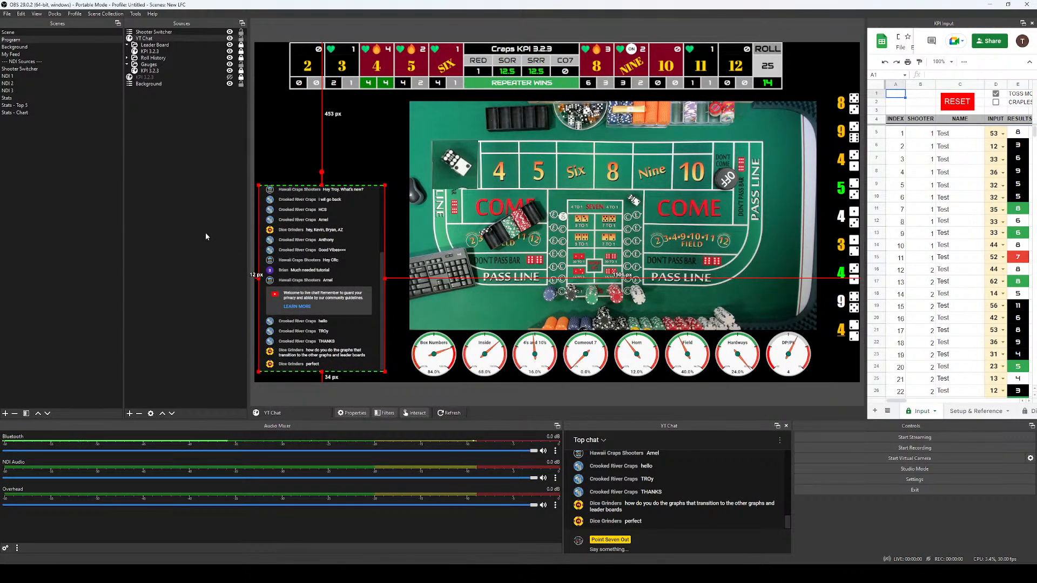
Add the existing Stats scene as a visible source in the Program scene.
click(157, 127)
right_click(157, 128)
mouse_move(184, 132)
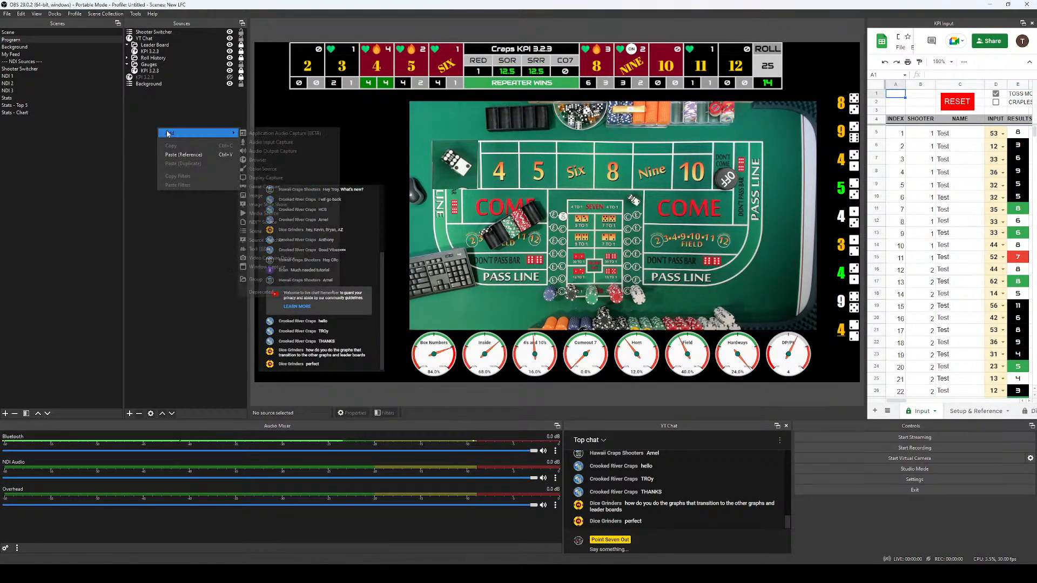
click(257, 236)
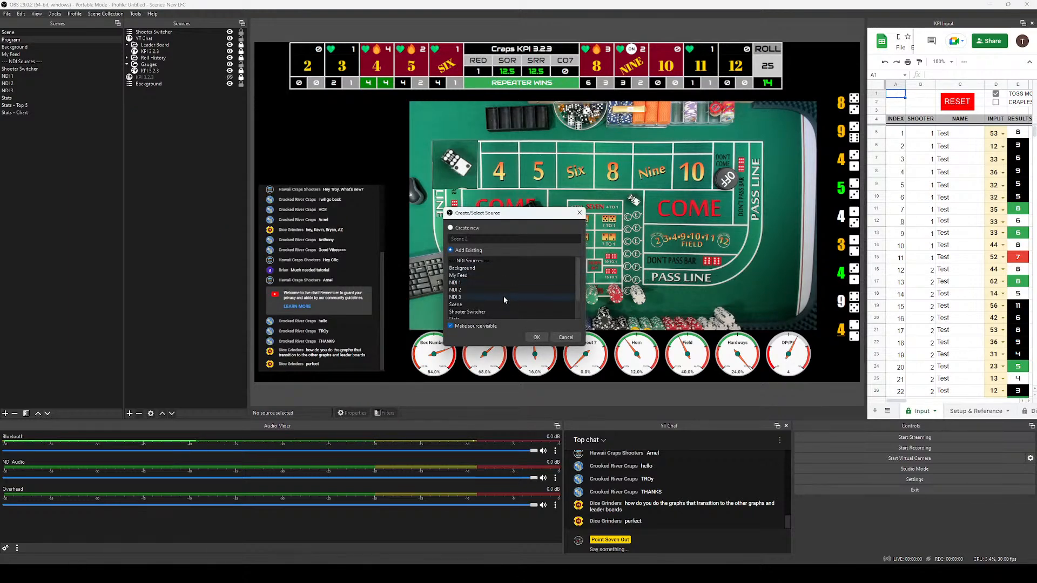
click(453, 298)
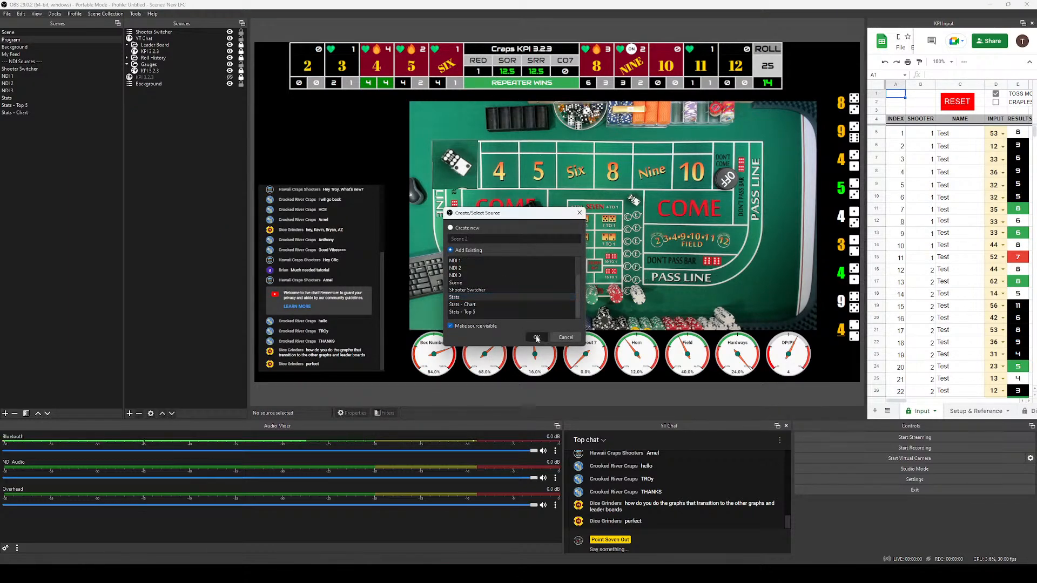
click(536, 337)
click(170, 214)
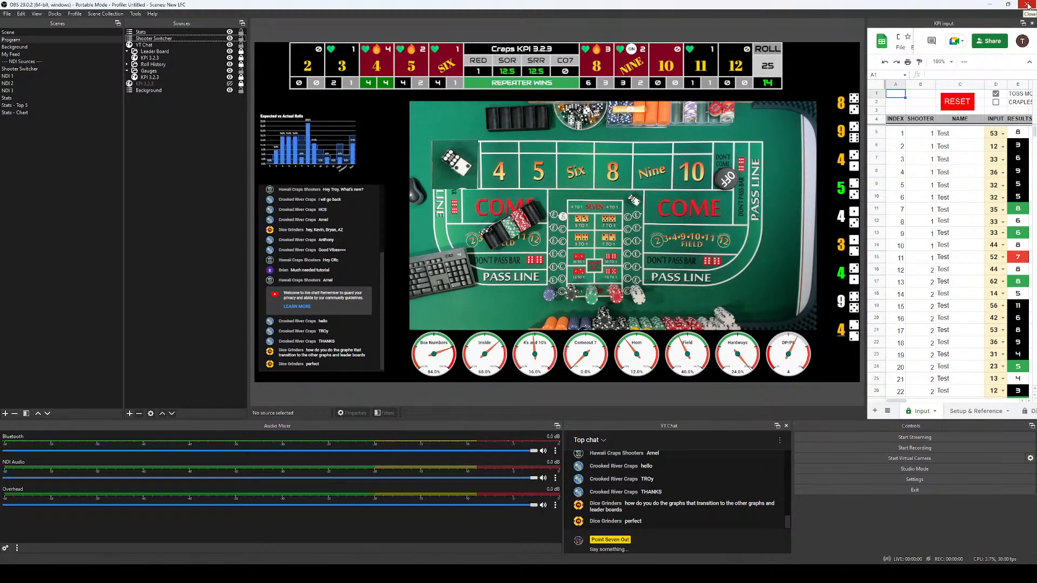
Close this OBS instance, uncover the desktop shortcuts and launch OBS 29.0.
click(1028, 5)
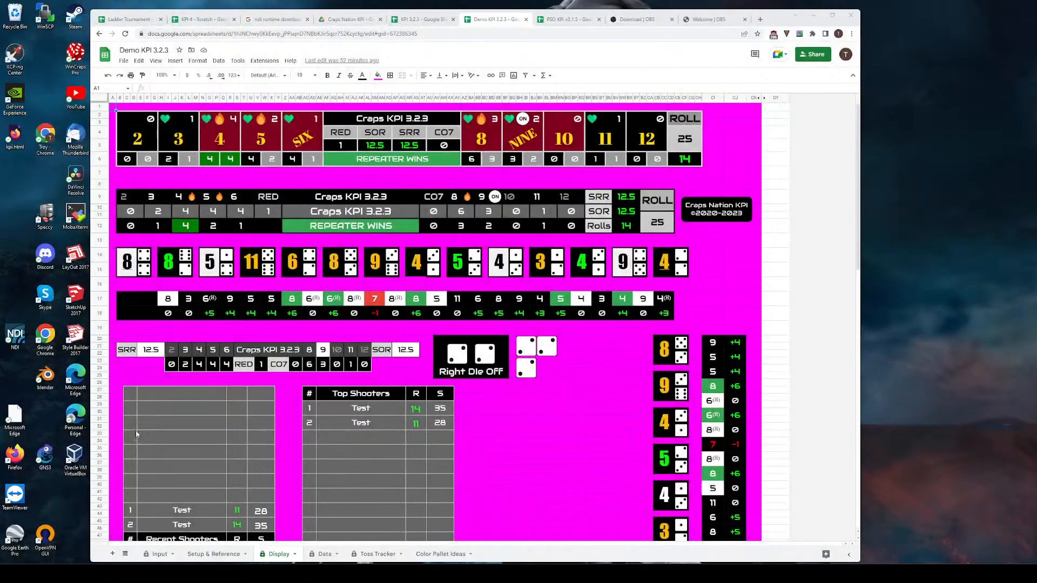
drag(773, 20, 901, 28)
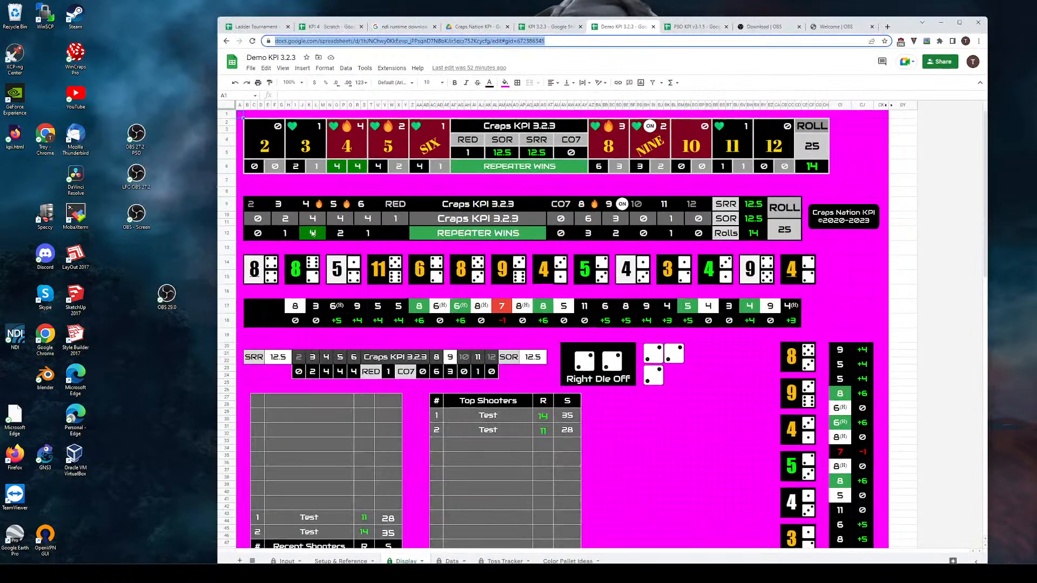
click(166, 296)
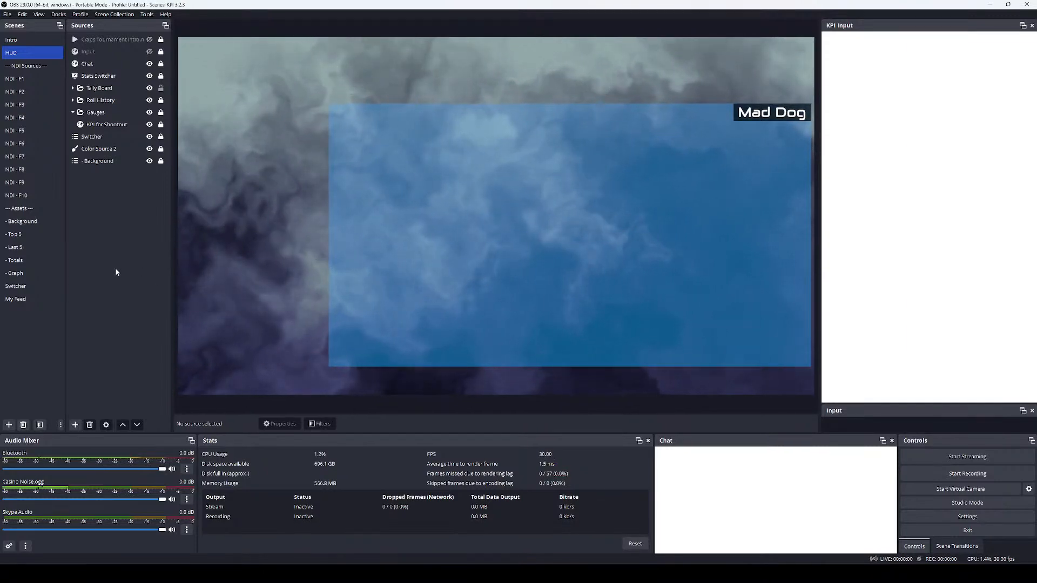
Examine the Background scene and how the HUD scene uses the Background and Switcher scenes as sources.
click(37, 225)
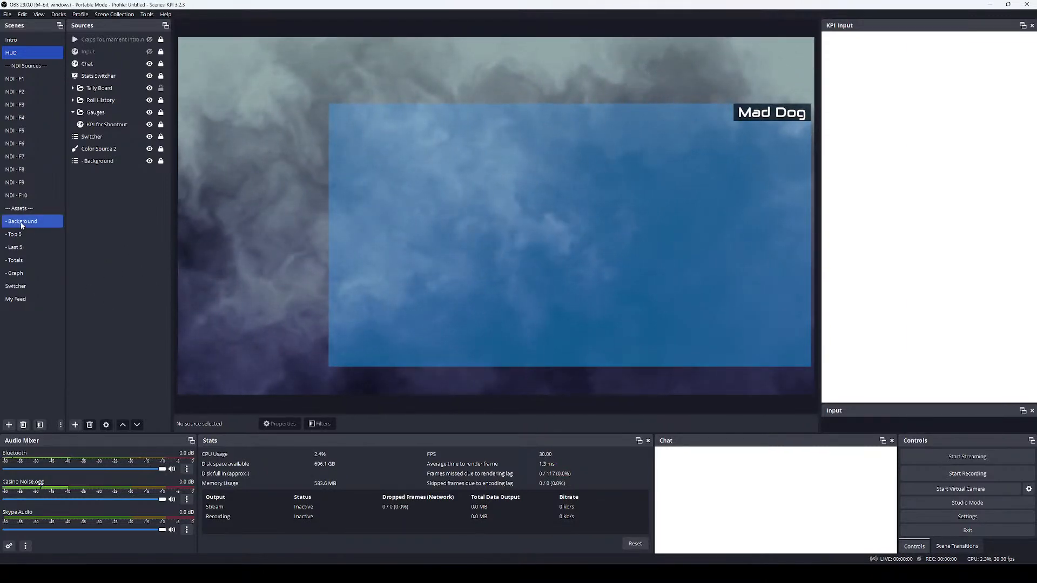
click(22, 226)
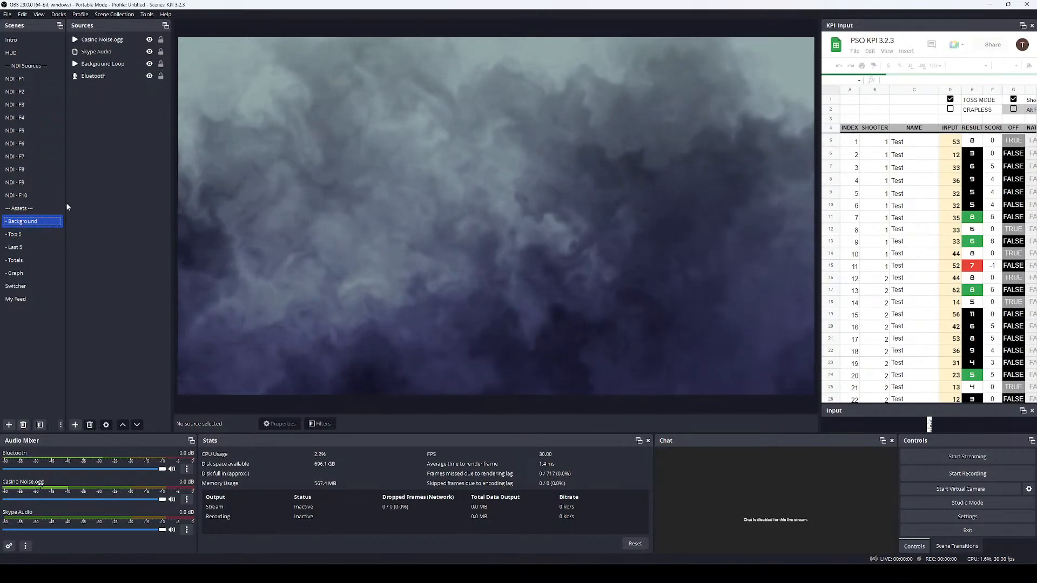
click(22, 53)
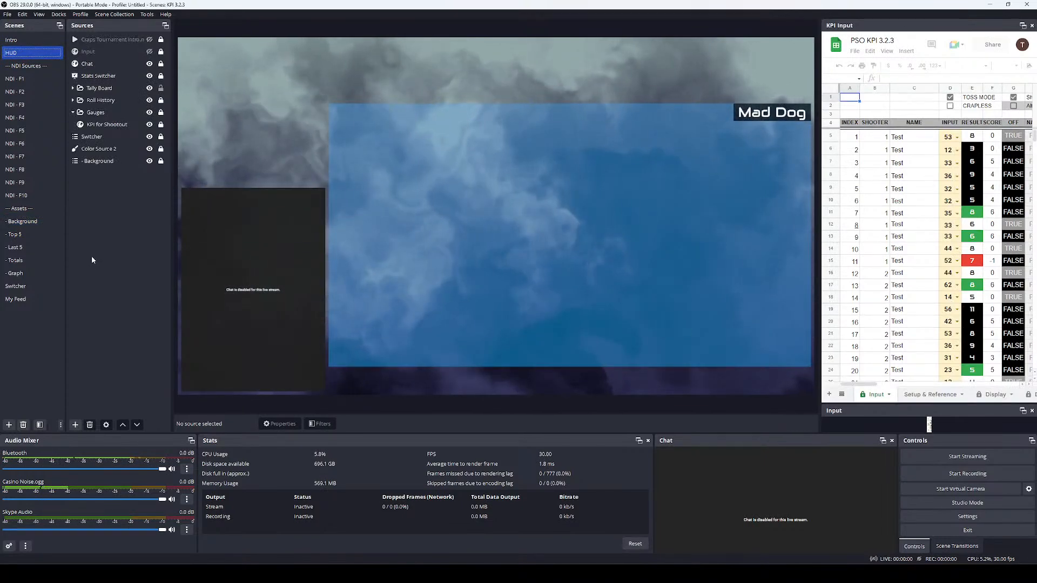
click(97, 162)
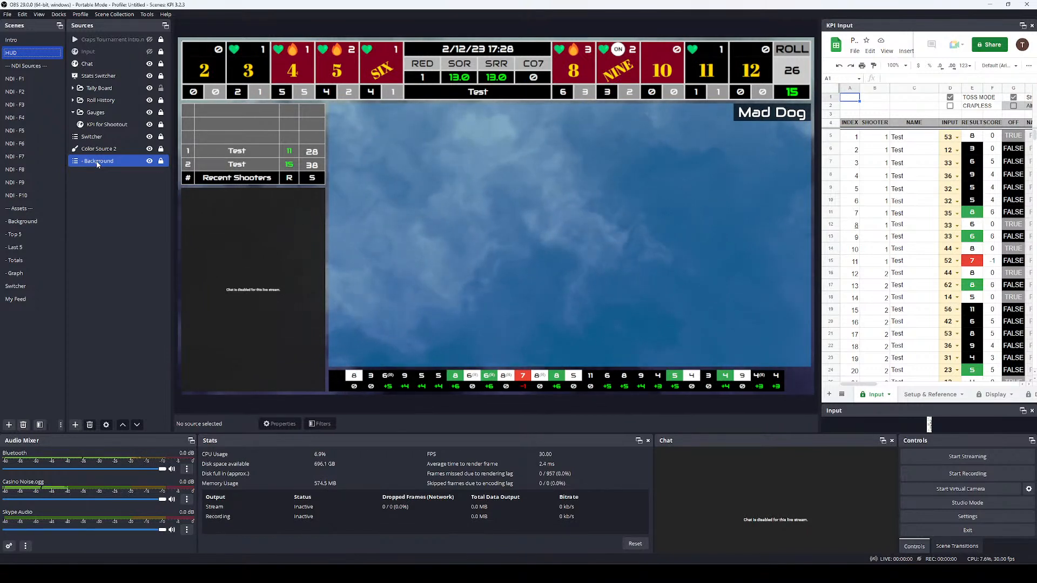
click(92, 137)
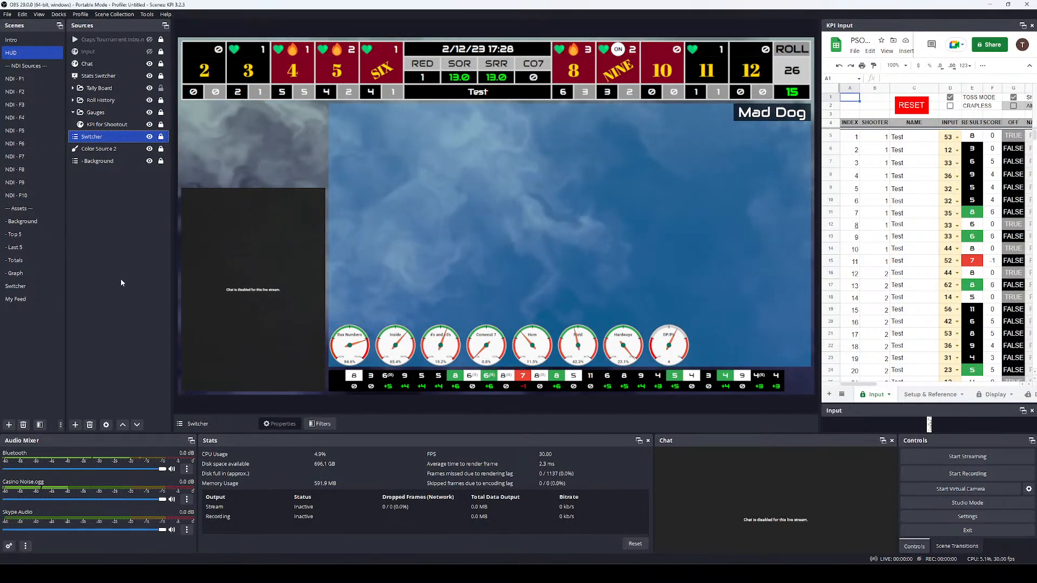
Examine the Switcher scene, the NDI - F1 scene and the Totals, Last 5 and Top 5 asset scenes.
click(22, 285)
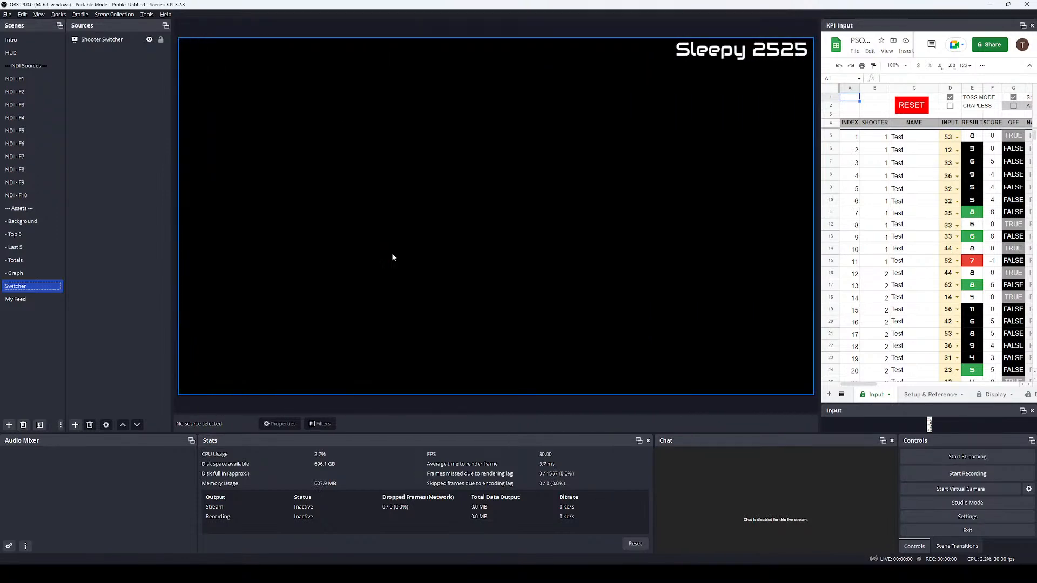
click(19, 80)
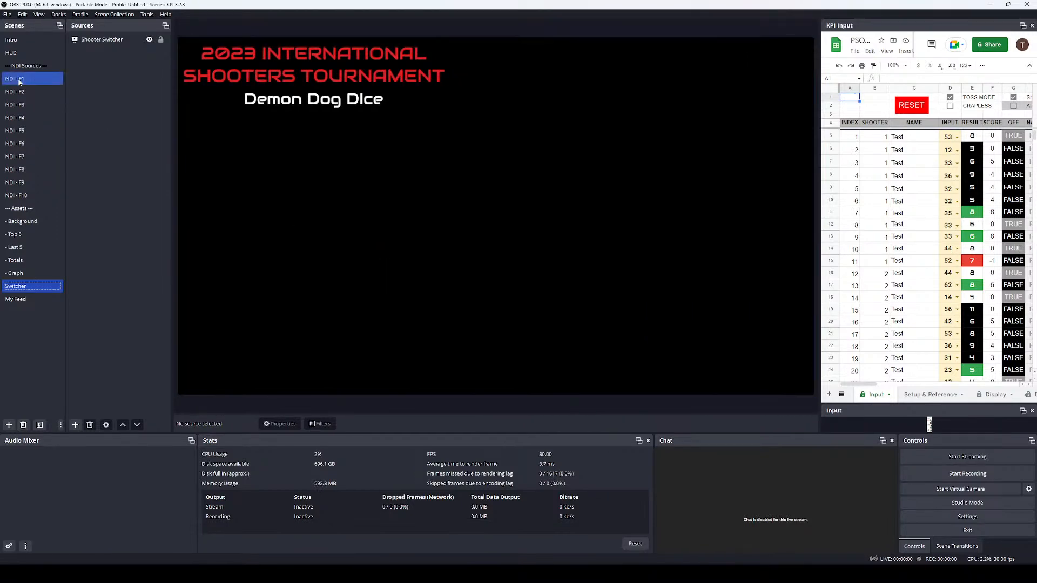
click(21, 117)
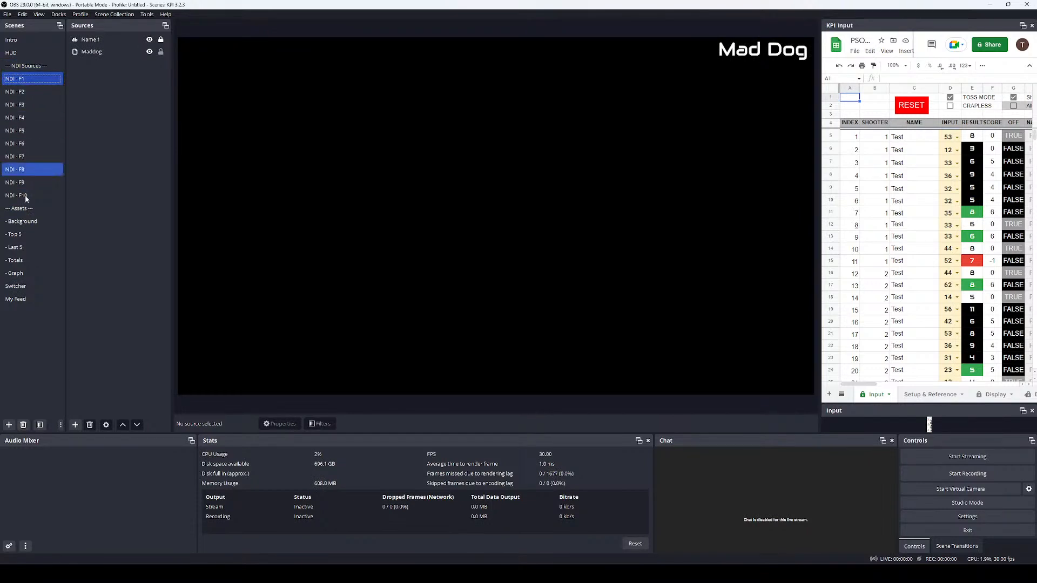
click(28, 183)
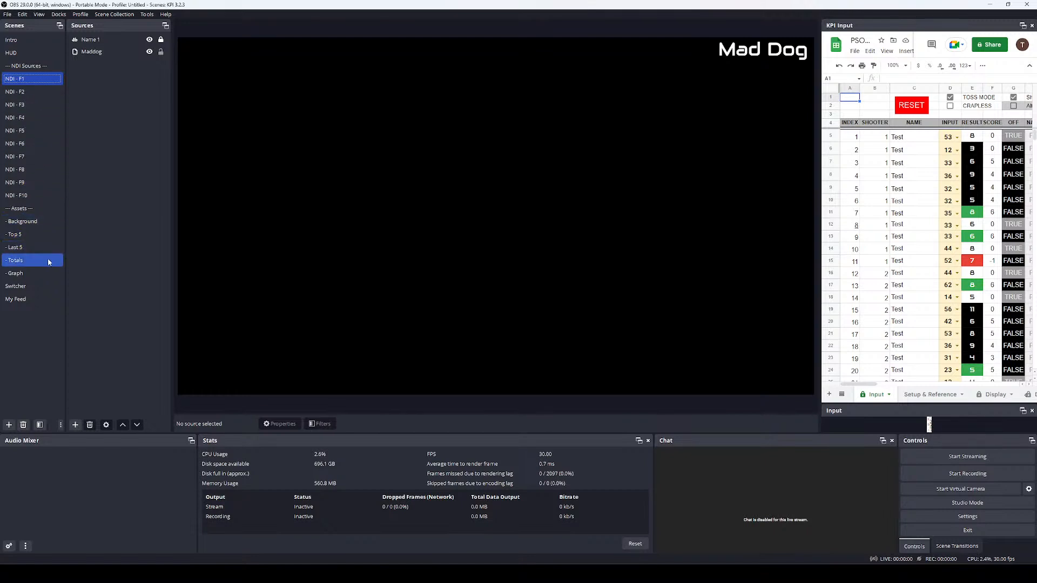
click(22, 246)
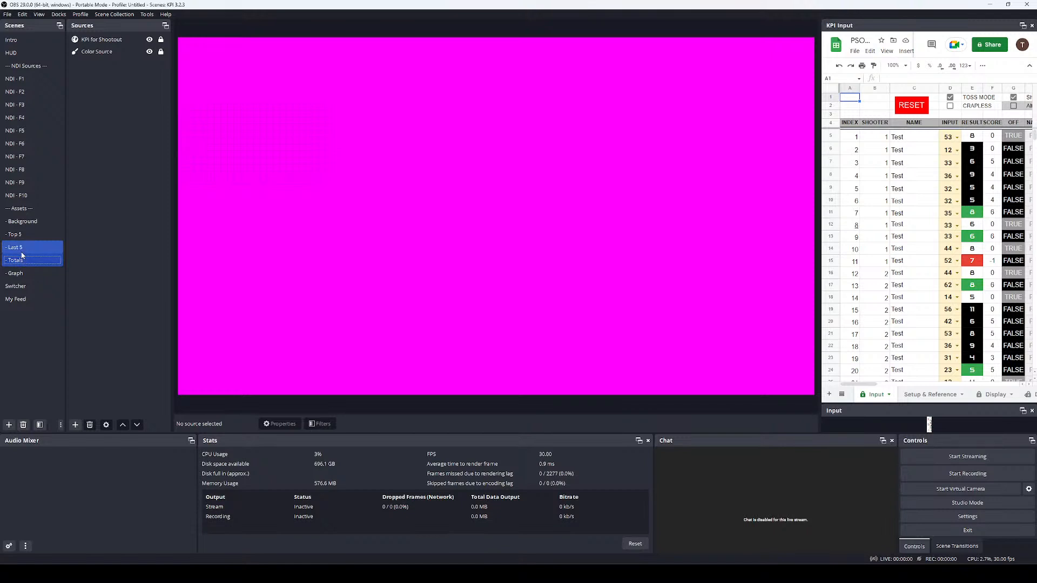
click(19, 236)
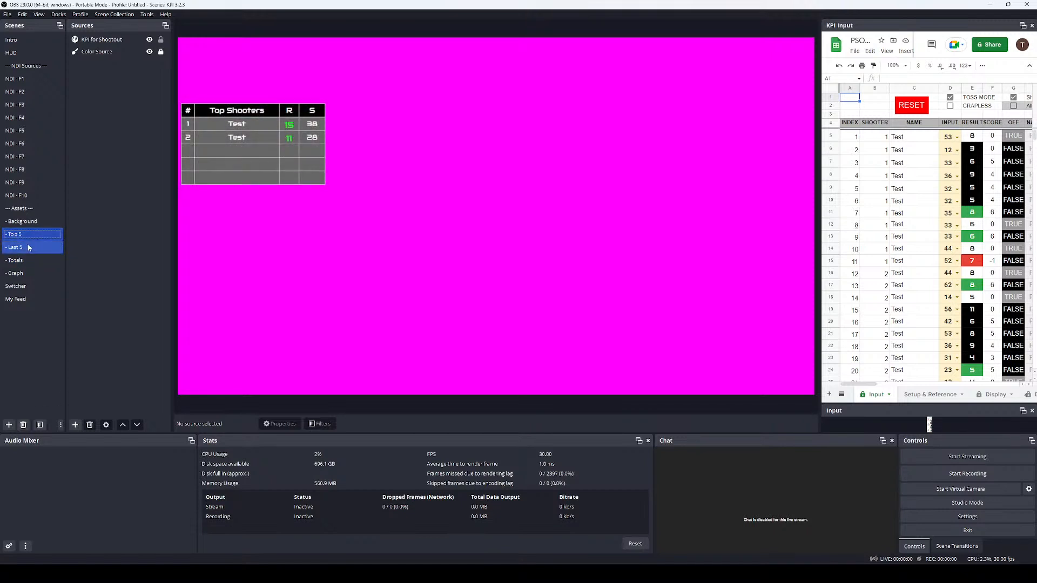
Show the HUD scene and narrow the KPI Input dock to enlarge the preview.
click(16, 52)
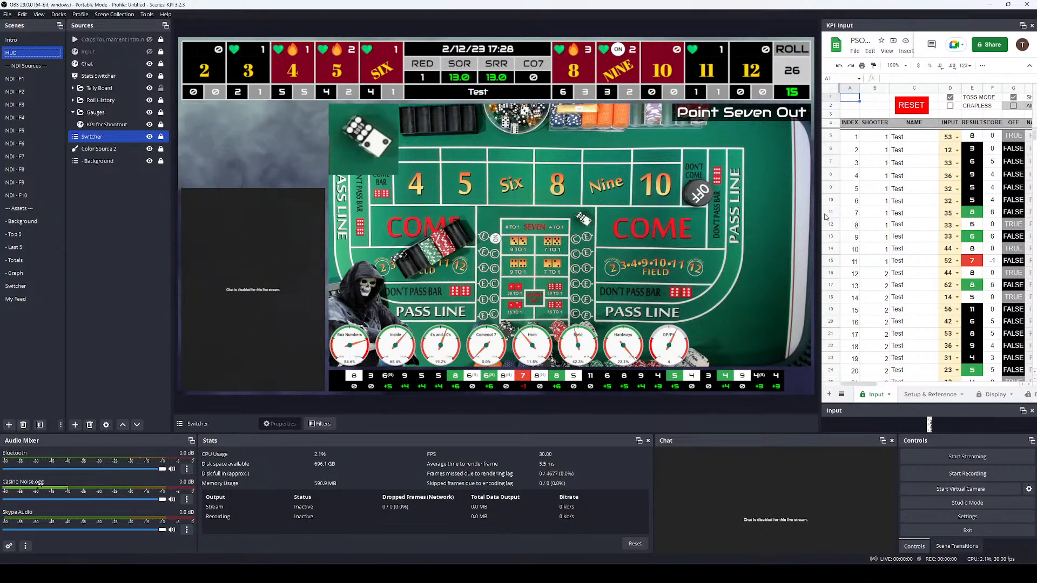
drag(820, 215, 865, 211)
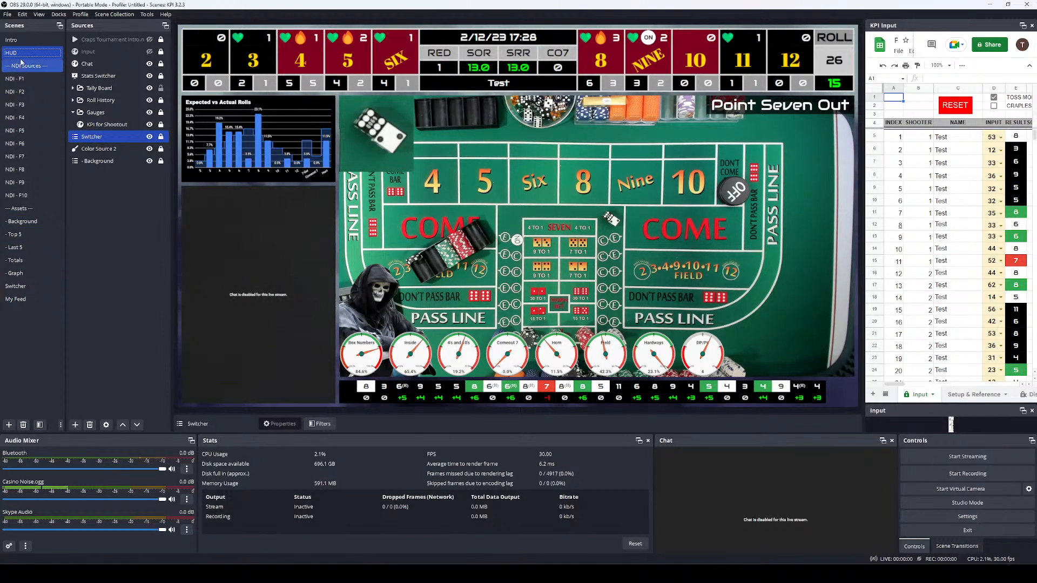
Review the Intro scene's sources and the tournament intro source in the HUD scene.
click(19, 42)
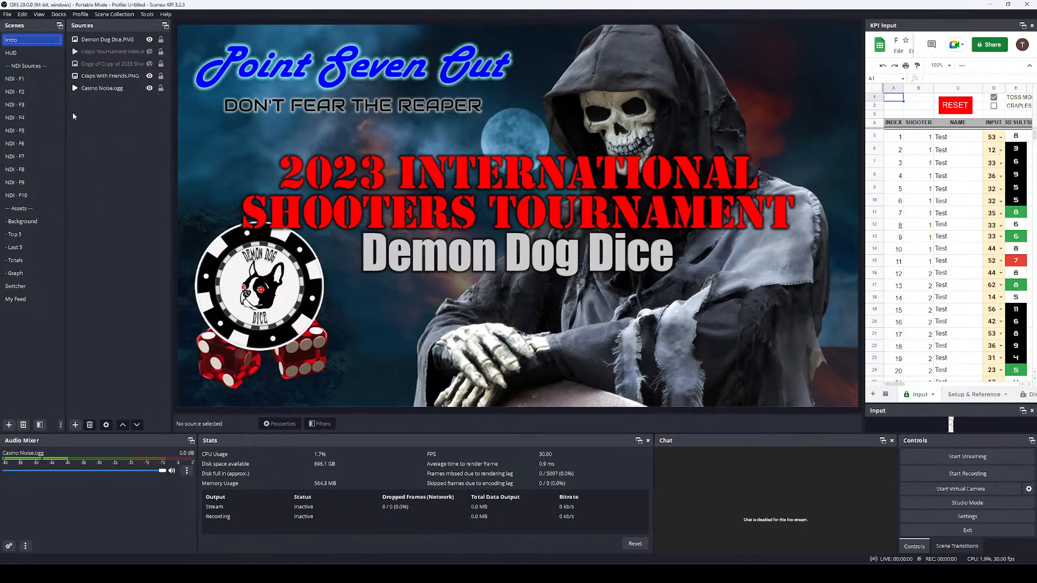
key(Down)
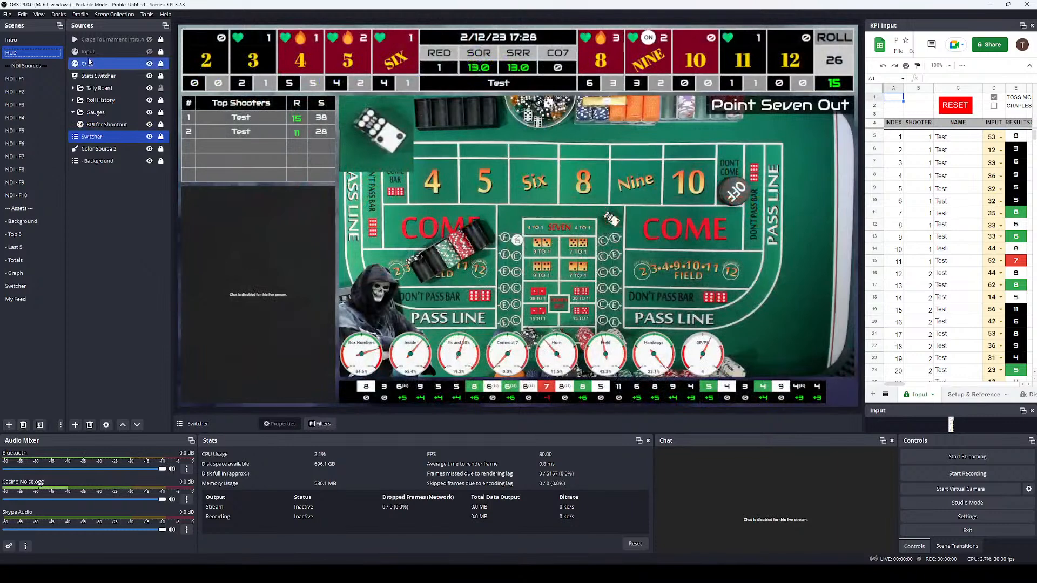
click(149, 39)
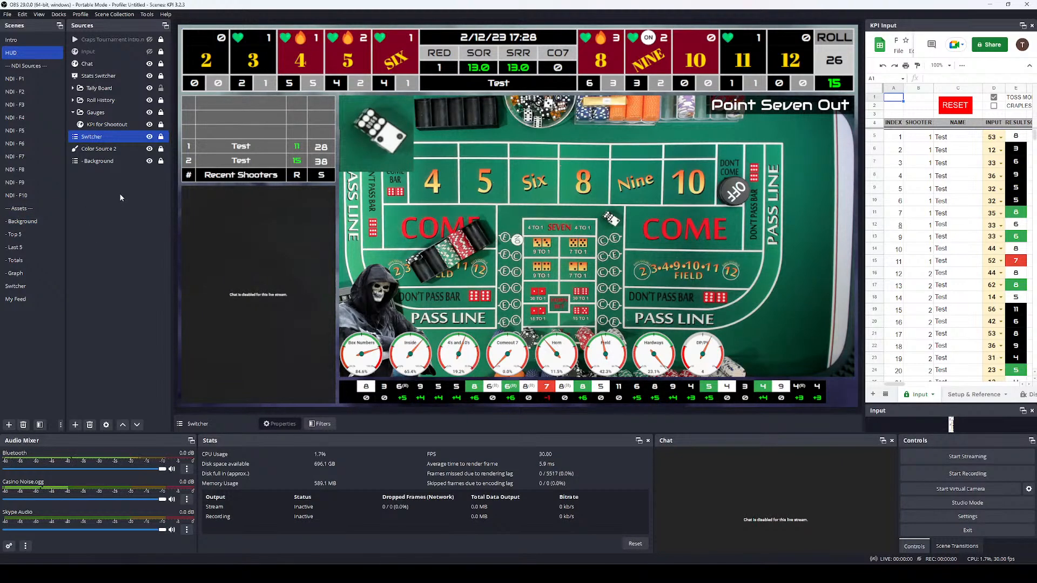
Examine the NDI Sources scene, the scenes NDI - F1 through NDI - F7, and the Background scene.
click(23, 67)
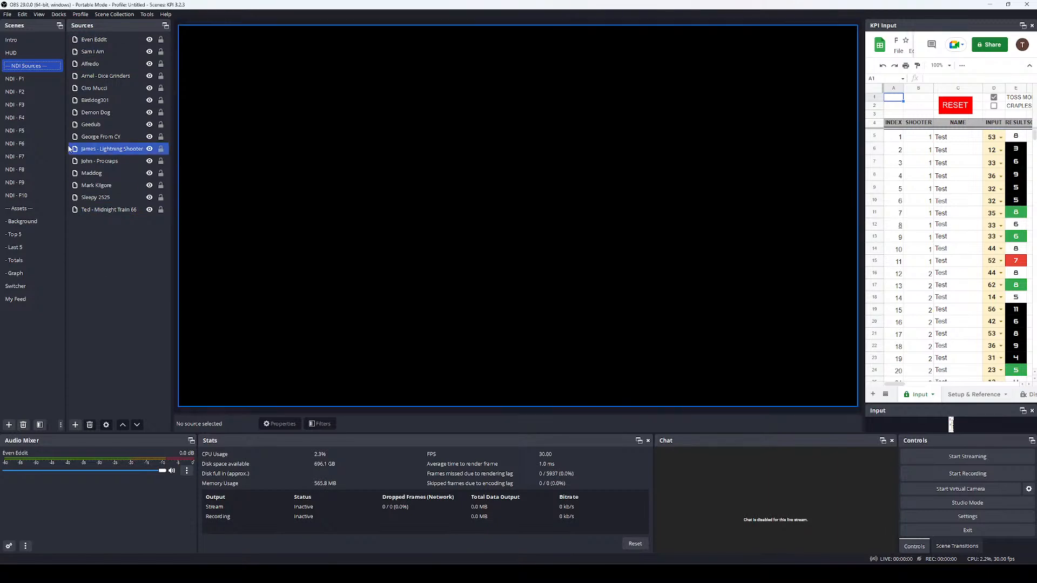
click(17, 80)
click(16, 92)
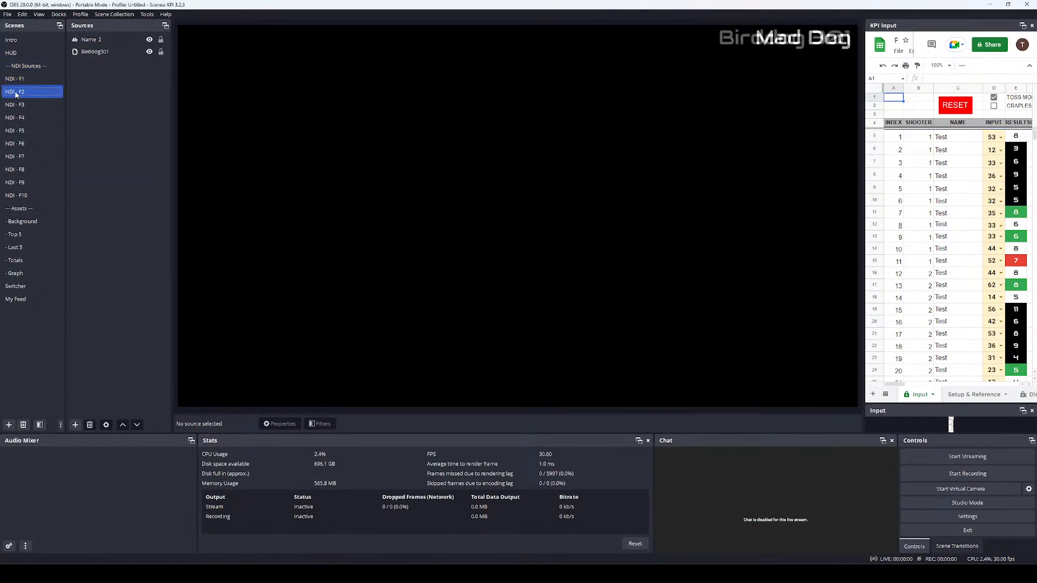
click(17, 105)
click(17, 118)
click(17, 131)
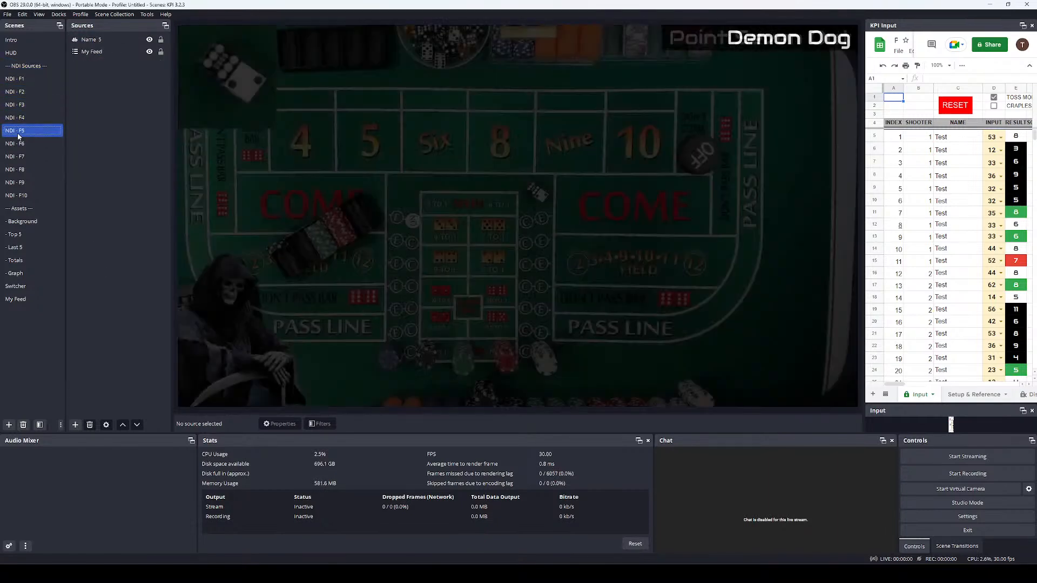
click(17, 144)
click(18, 156)
click(22, 222)
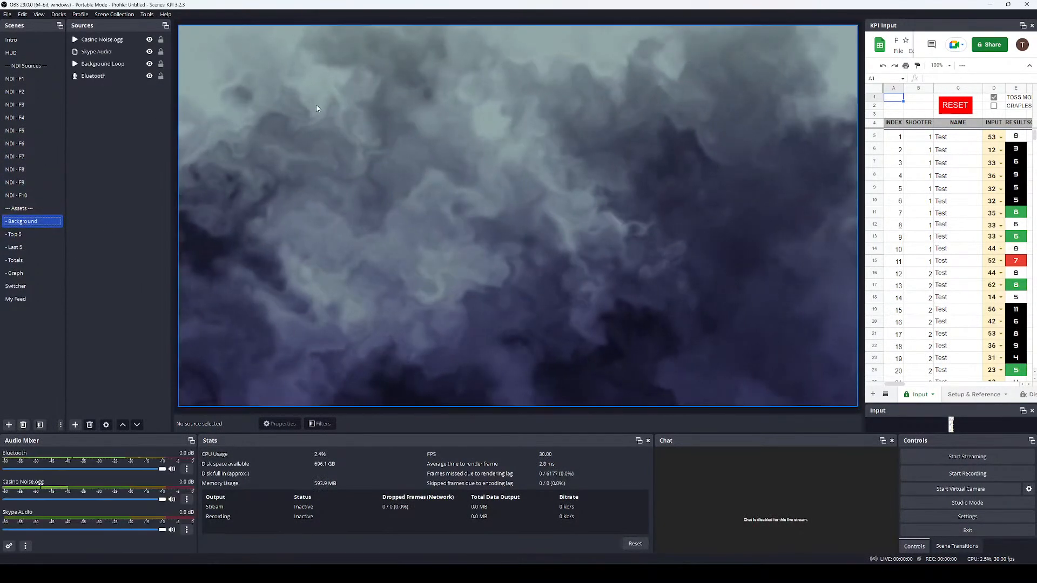
Examine the Source Switcher in the Assets scene and the source list of the NDI Sources scene.
click(24, 208)
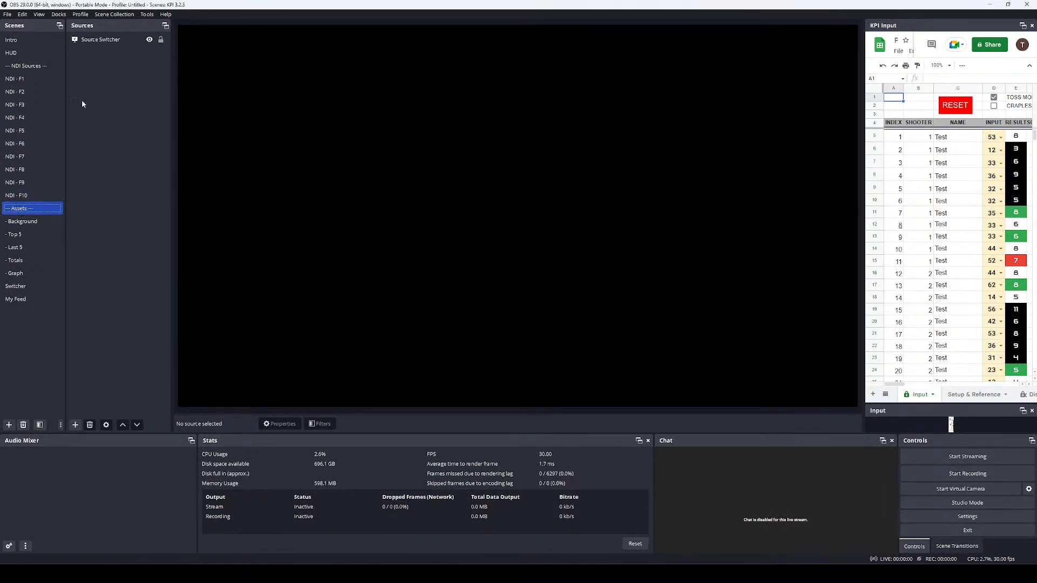
click(95, 41)
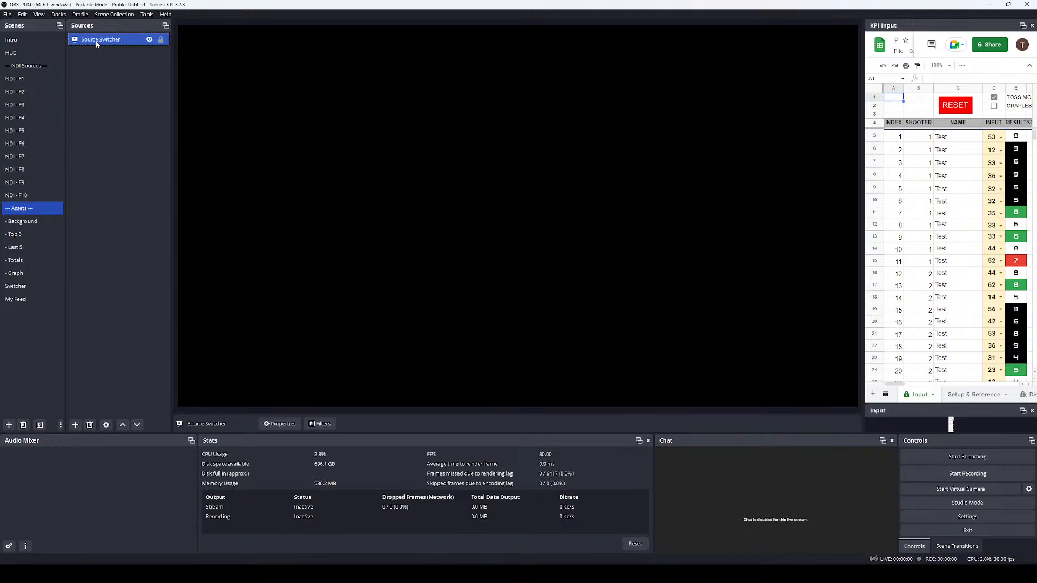
click(38, 66)
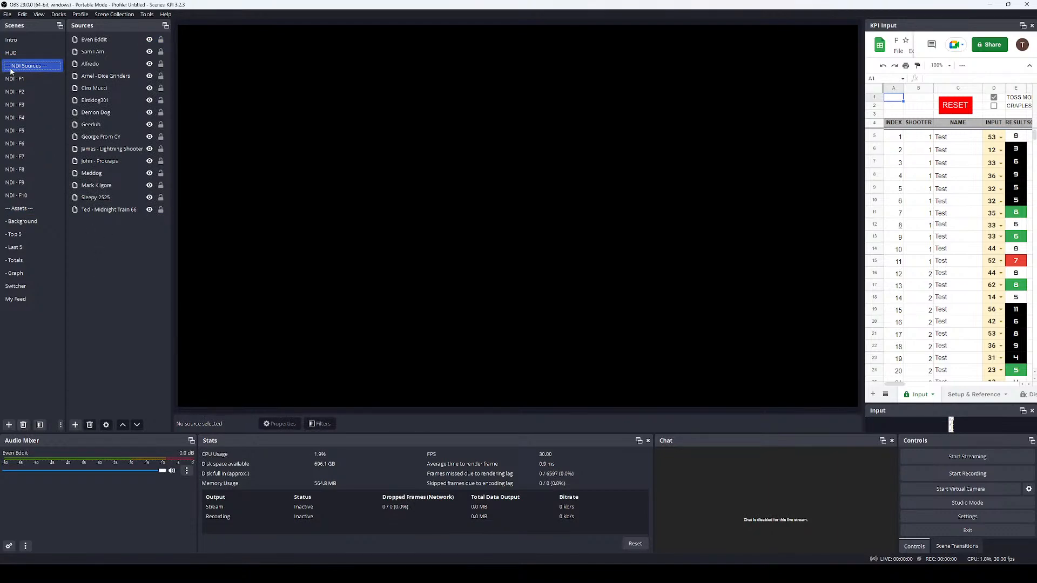
Review the Background, Switcher and Stats Switcher sources in the HUD scene, along with the Switcher and My Feed scenes.
key(Up)
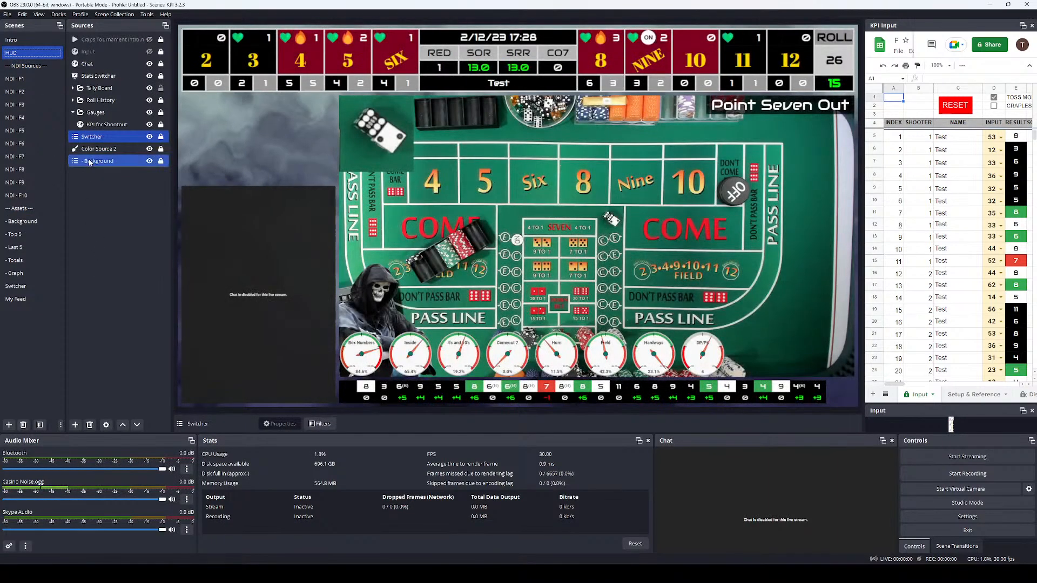
click(89, 161)
click(91, 138)
click(96, 161)
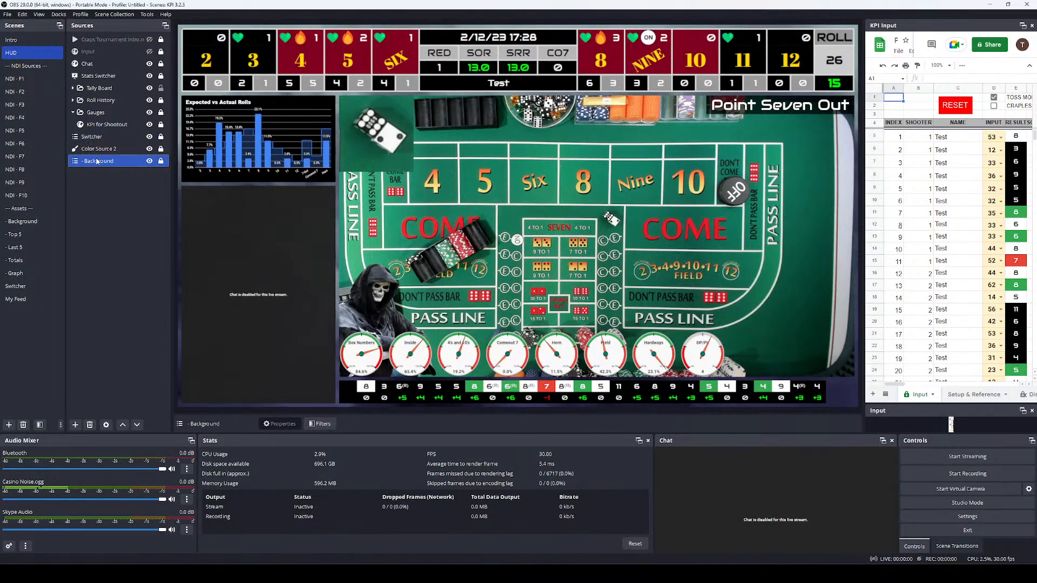
click(94, 137)
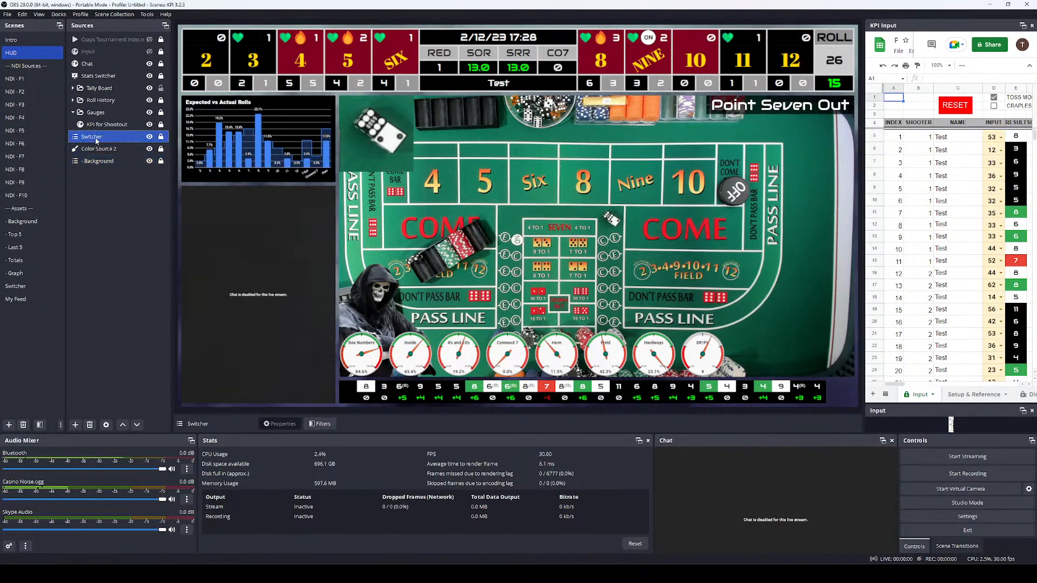
click(93, 77)
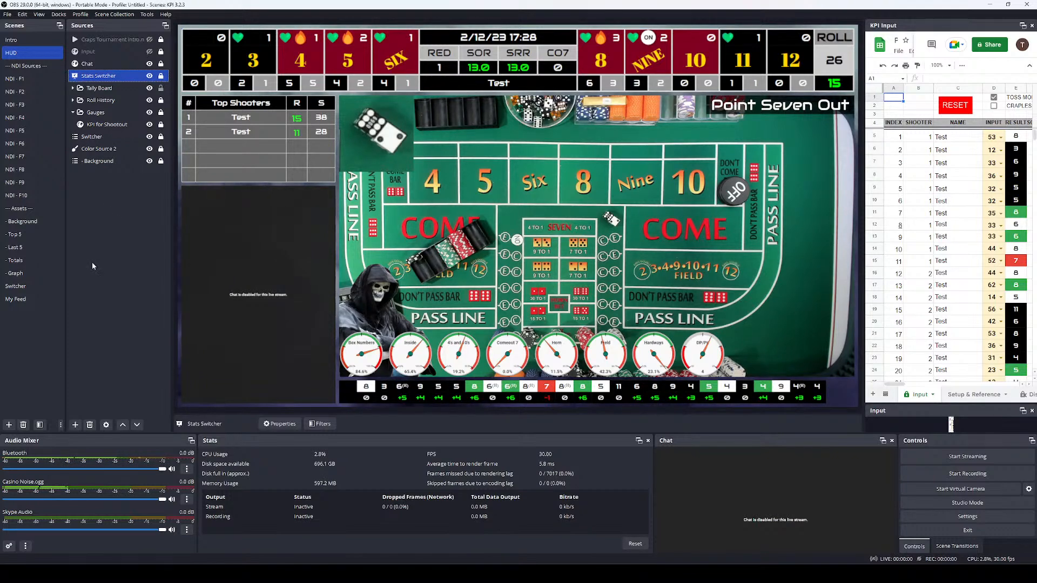
click(46, 286)
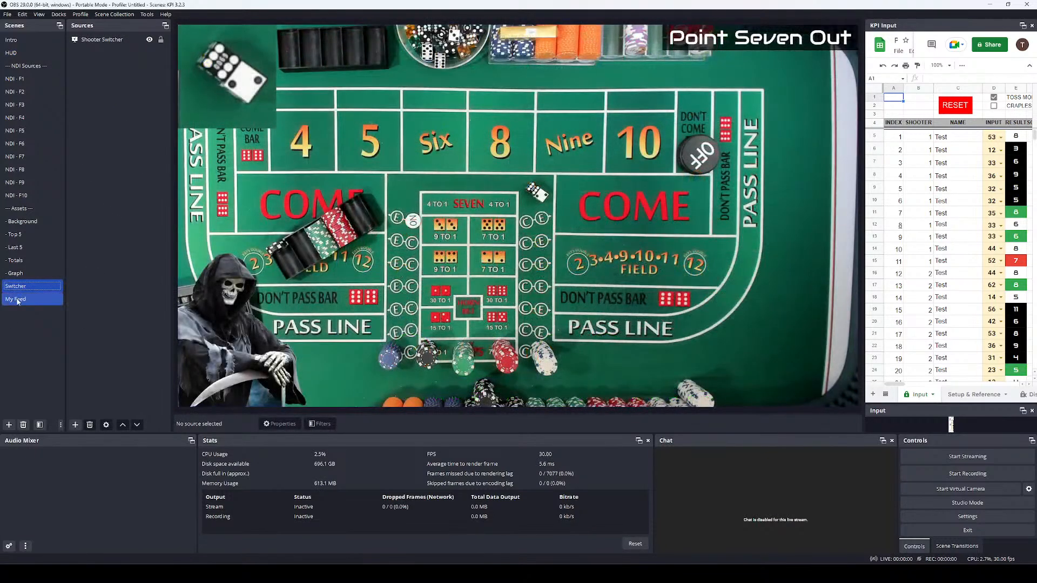
click(19, 300)
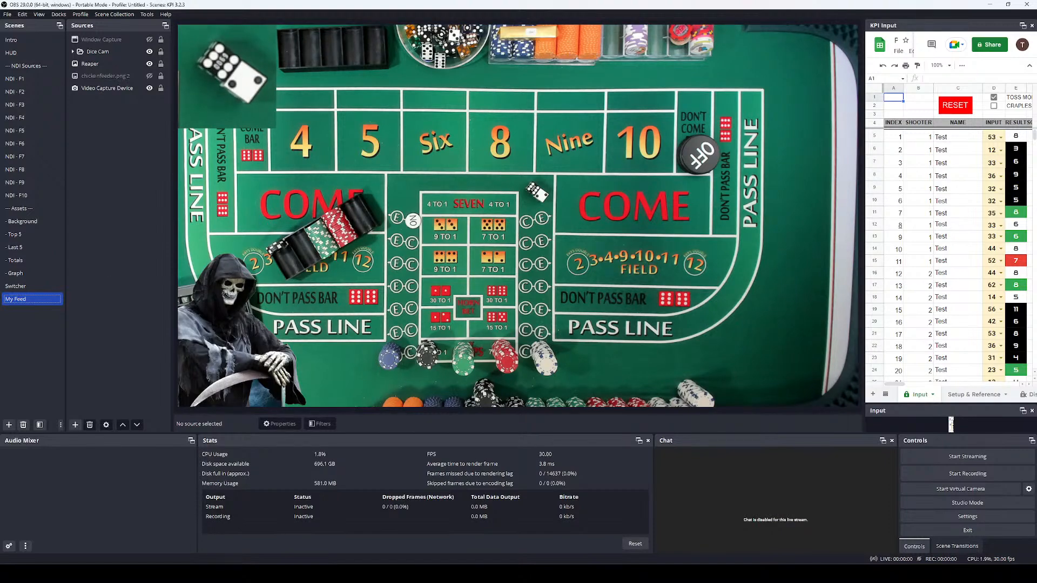
Bring the YouTube Studio browser window over OBS, enlarge it and position it above the preview.
drag(438, 0, 426, 73)
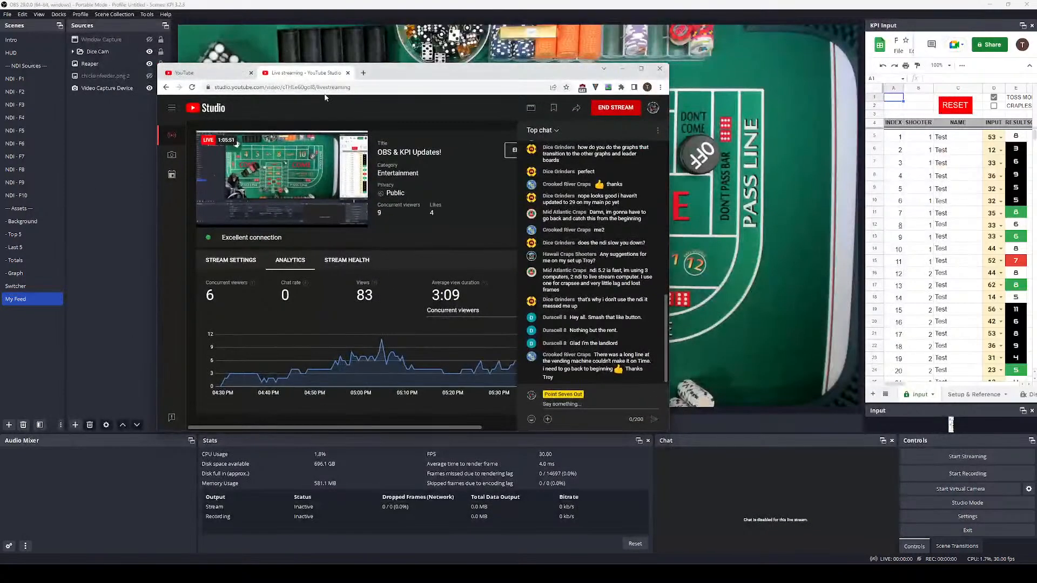
drag(670, 63, 944, 21)
drag(653, 29, 595, 45)
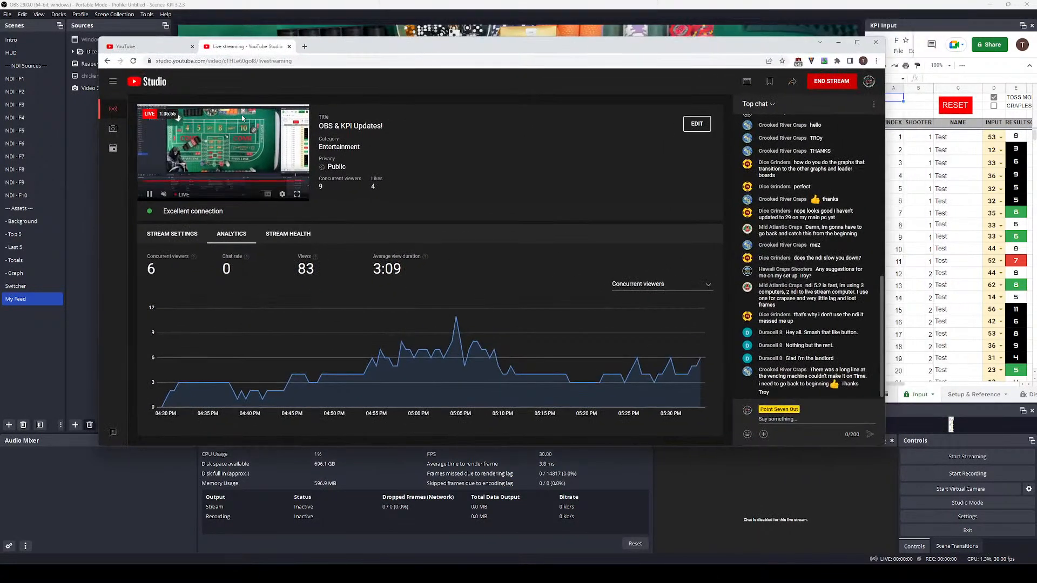
Search YouTube for "Hawaii Craps shooters" and open the Hawaii Craps Shooters channel.
click(125, 46)
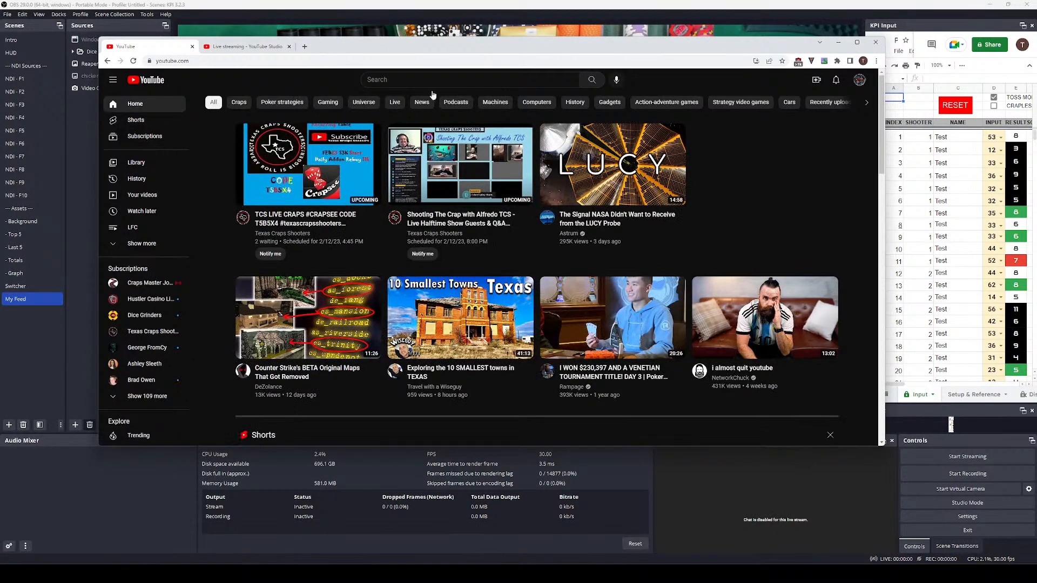
click(432, 80)
text(Haw)
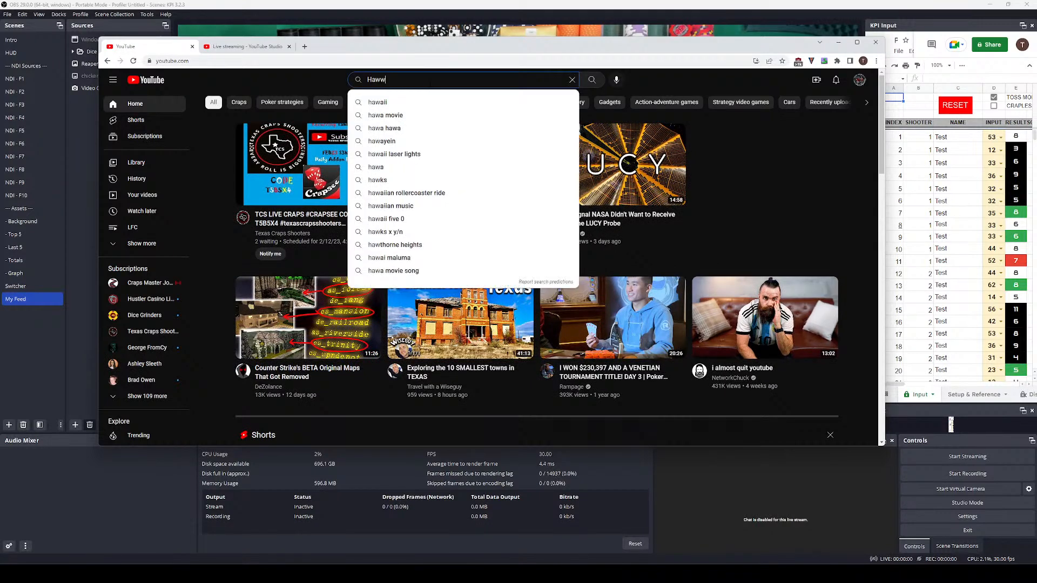
text(aii Craps)
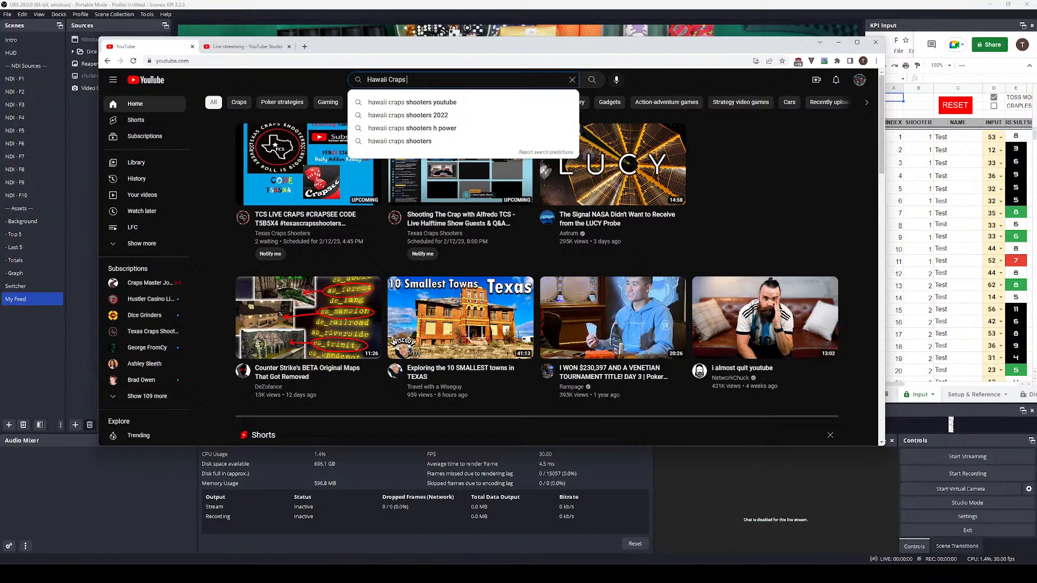
text( shooters)
key(Return)
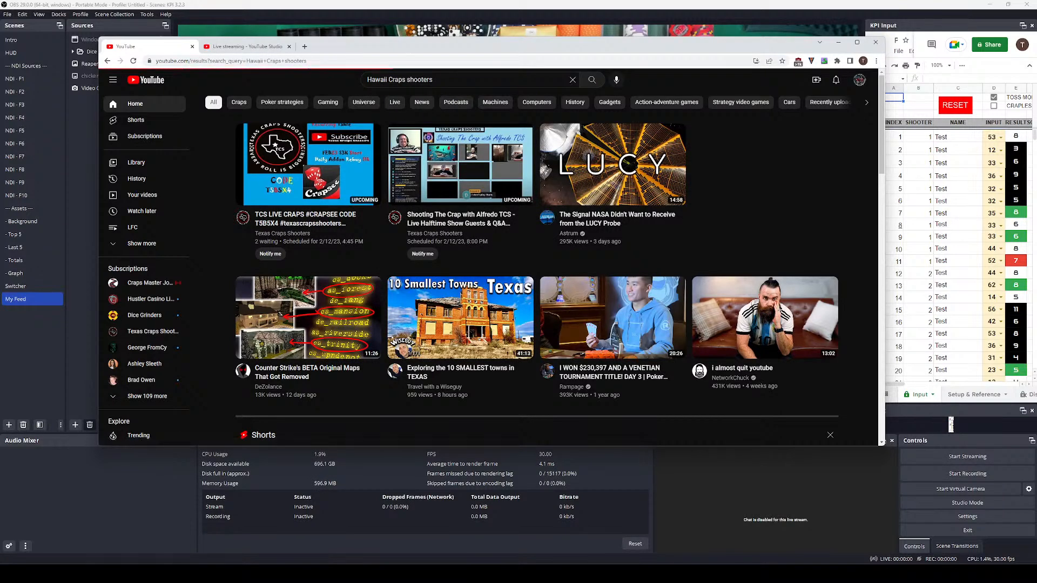
click(505, 111)
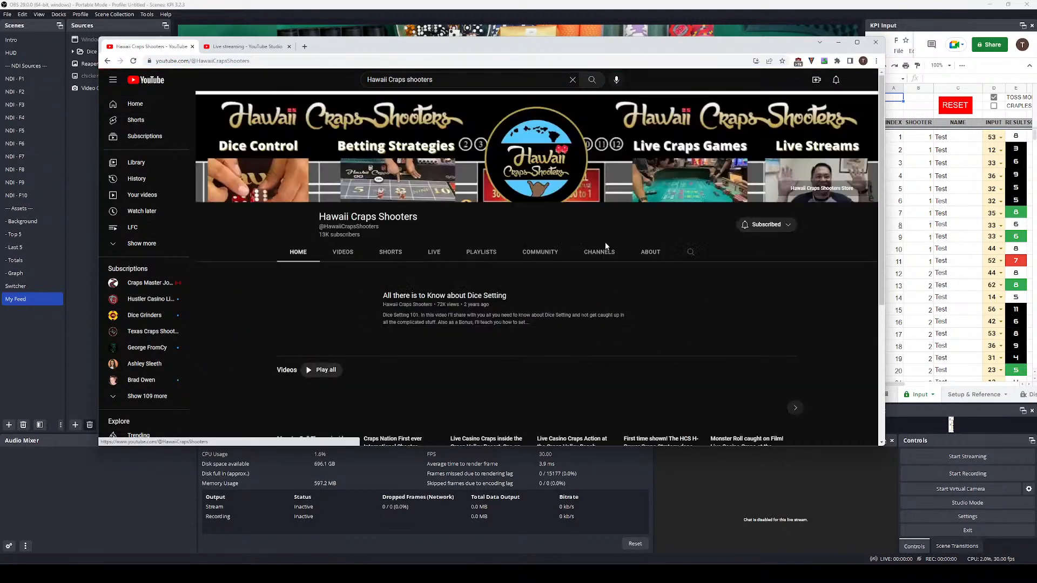
Browse the channel's videos and live streams and open "Monster roll thrown during my International Shooter Tournament practice".
click(343, 252)
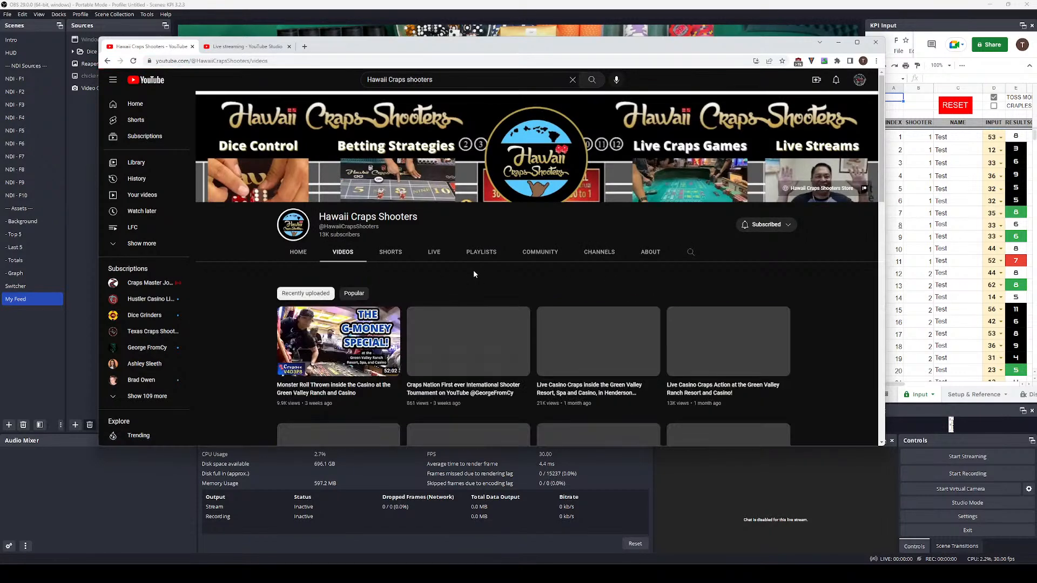
click(434, 253)
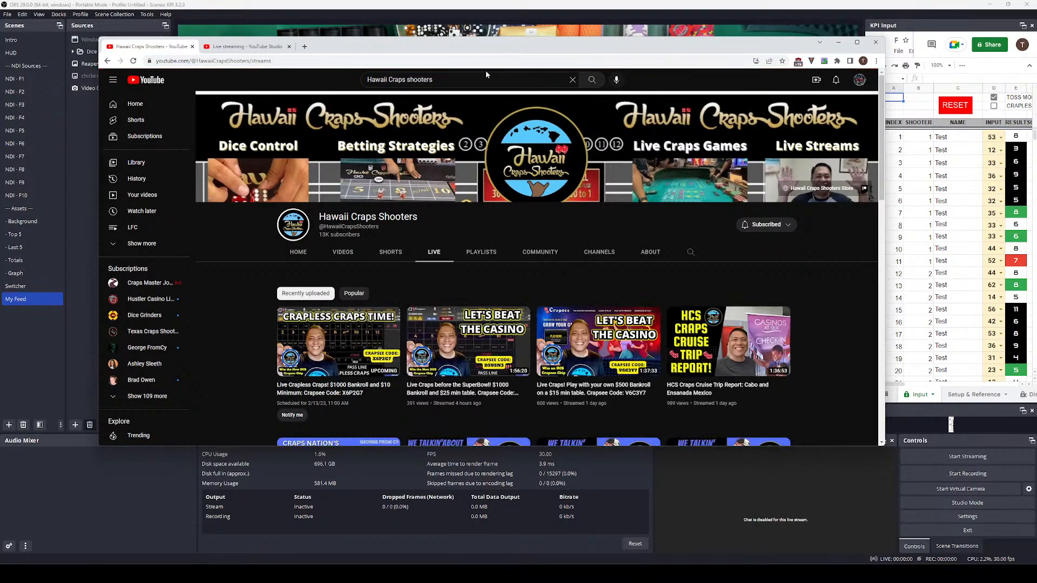
scroll(568, 306, down, 2)
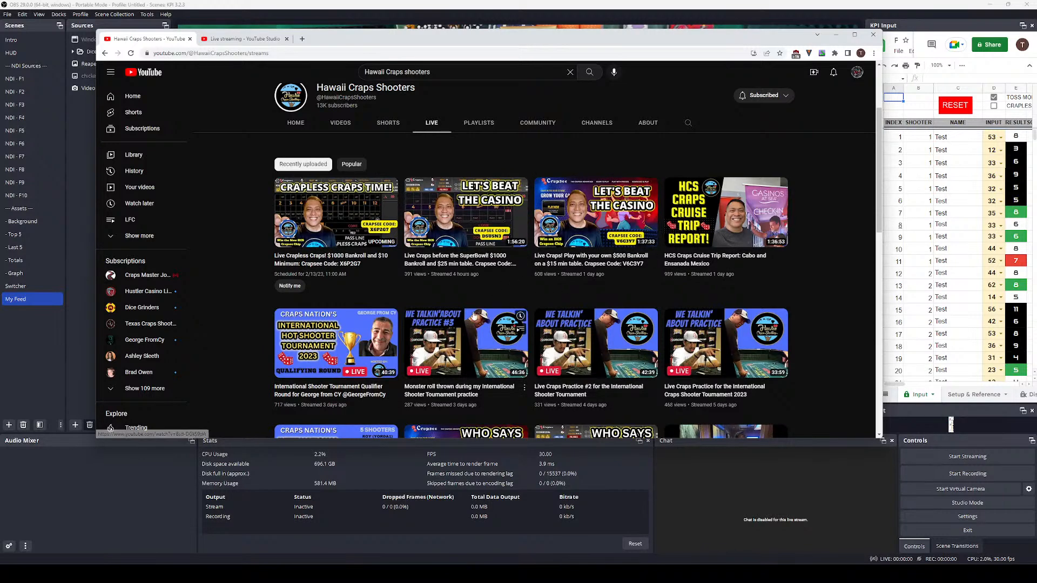
scroll(469, 293, down, 1)
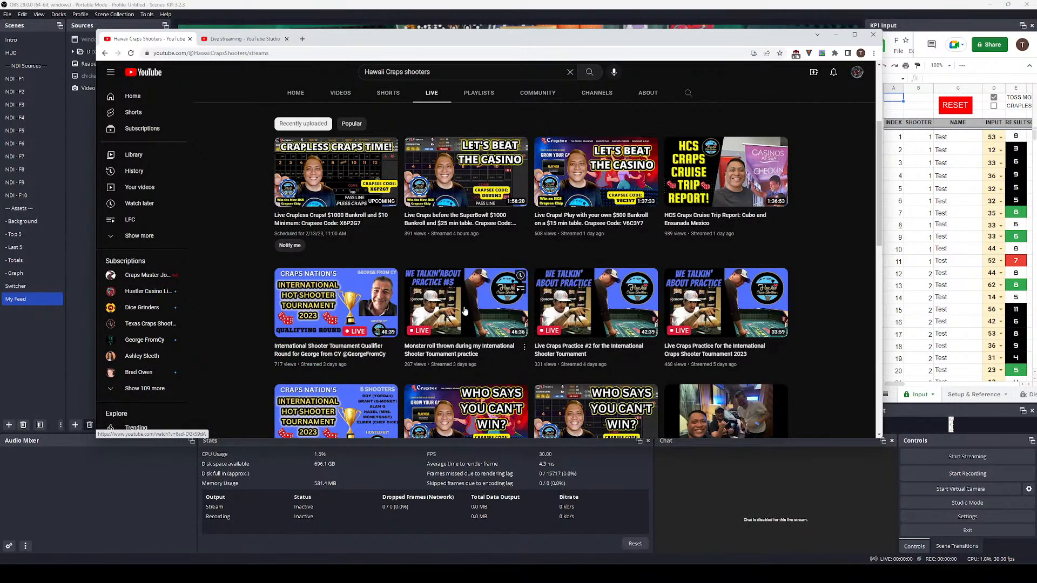
click(465, 311)
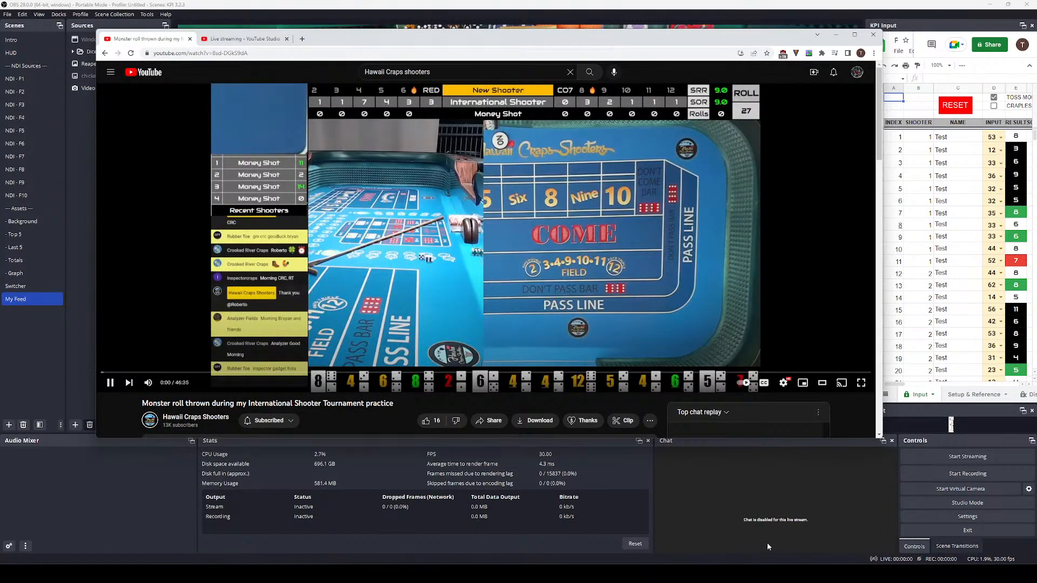
Close the YouTube Studio live streaming page and skip ahead in the Monster roll video to view its overlay layout.
click(234, 39)
click(286, 38)
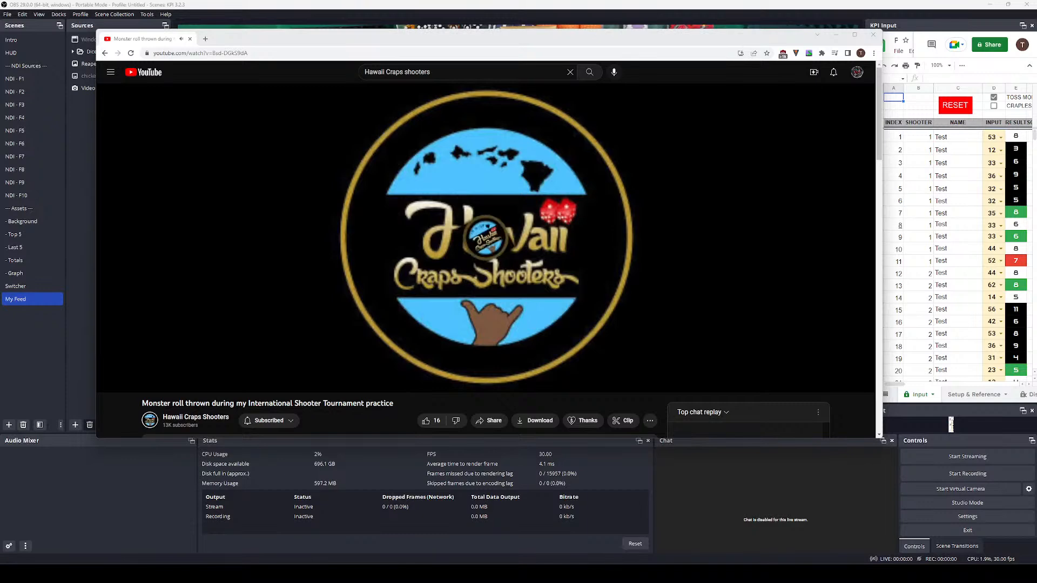
click(195, 373)
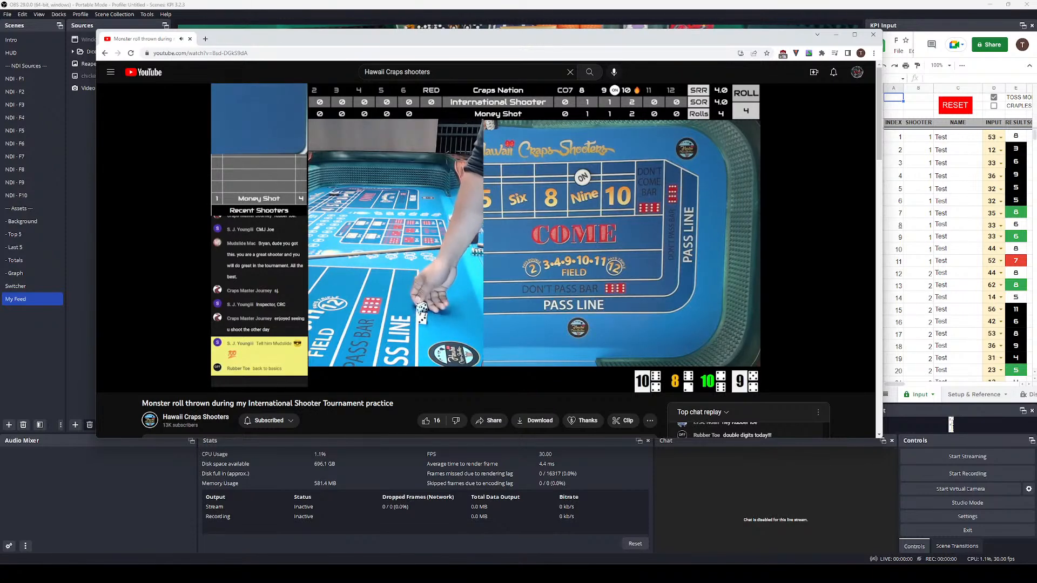
mouse_move(147, 383)
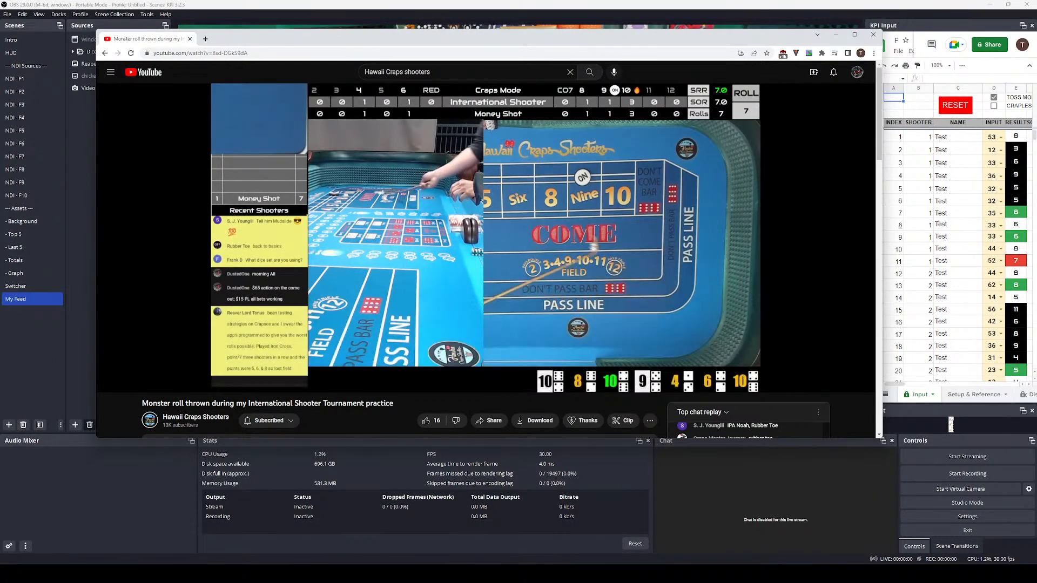
Search YouTube for "Crooked River Craps" and open that channel.
key(slash)
text(Crooked )
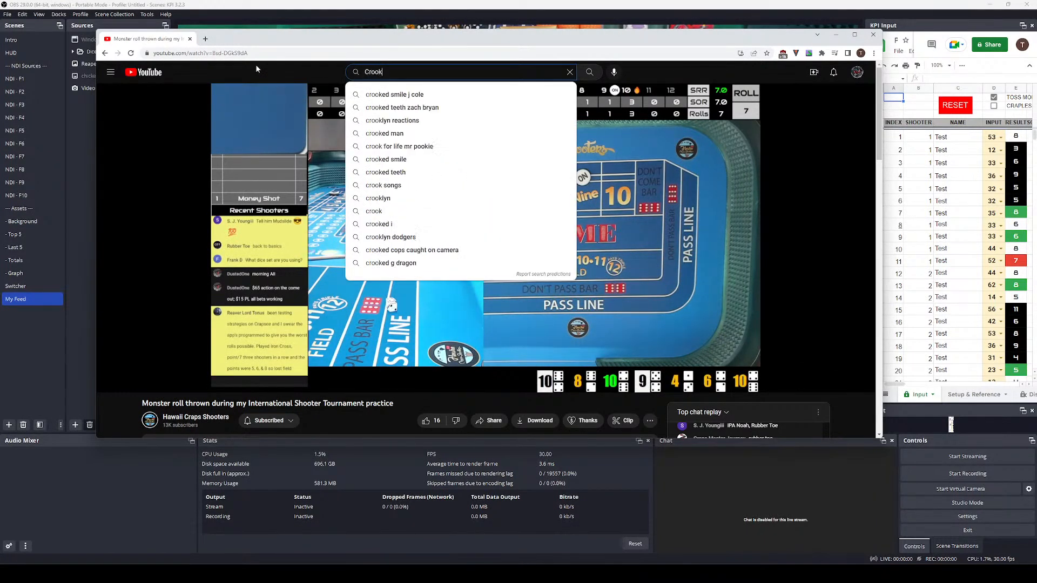
text(River Craps)
key(Return)
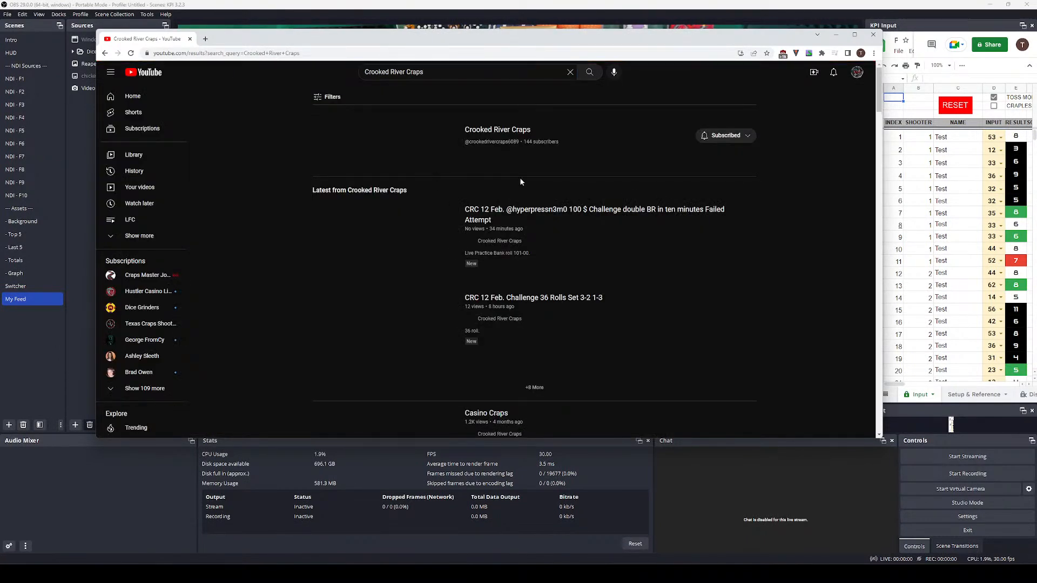
click(501, 130)
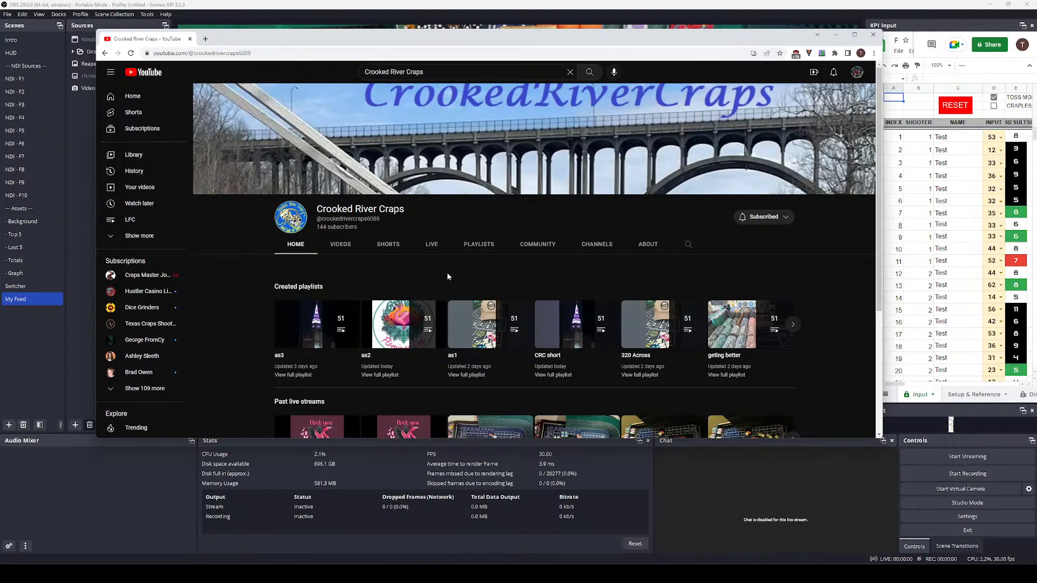
Open the channel's CRC 10 Feb. "100 $ Challenge double BR in ten minutes Failed Attempt" video and skip ahead in it.
click(341, 244)
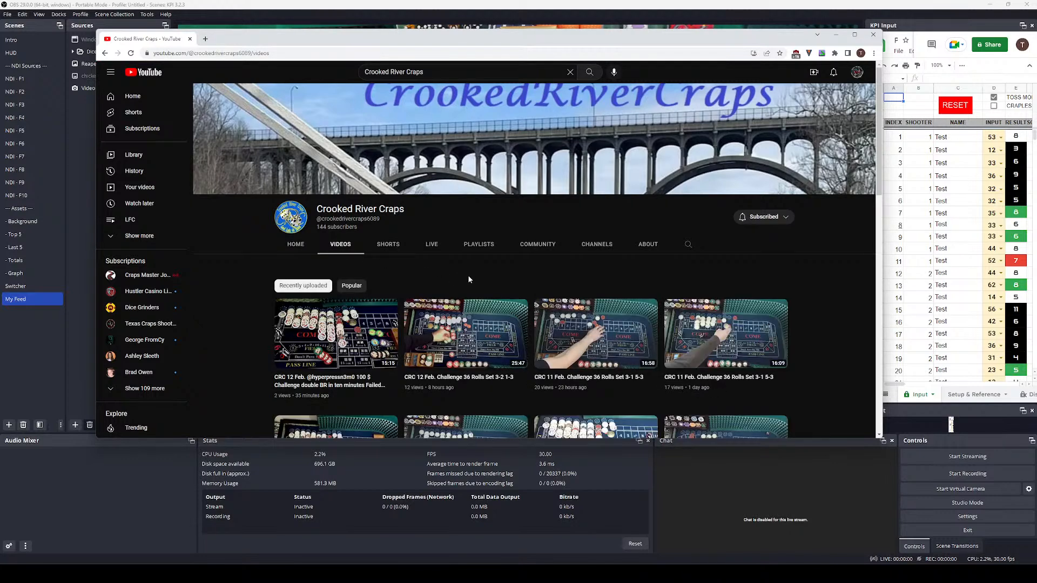
scroll(468, 279, down, 2)
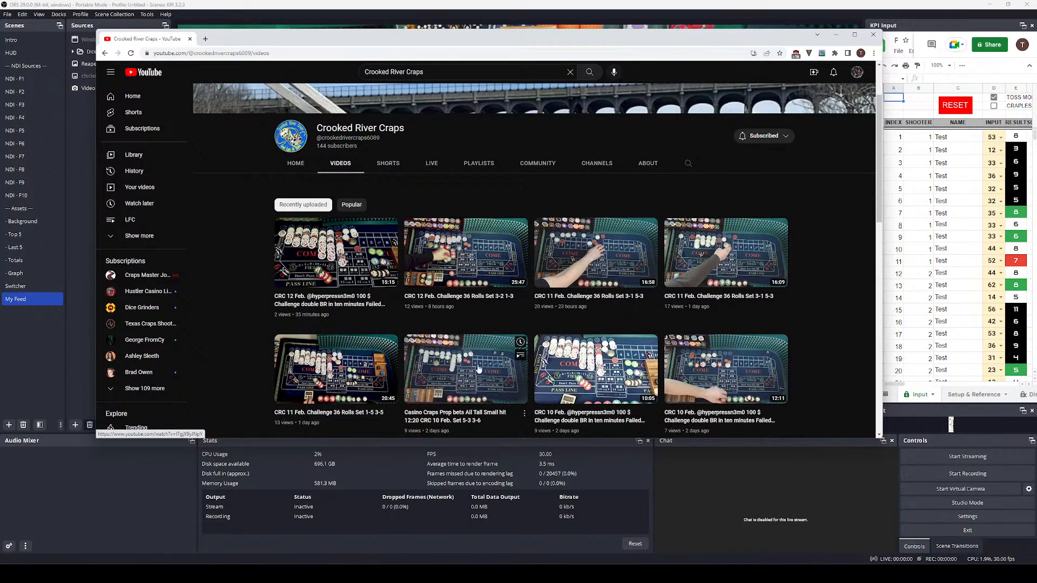
click(583, 365)
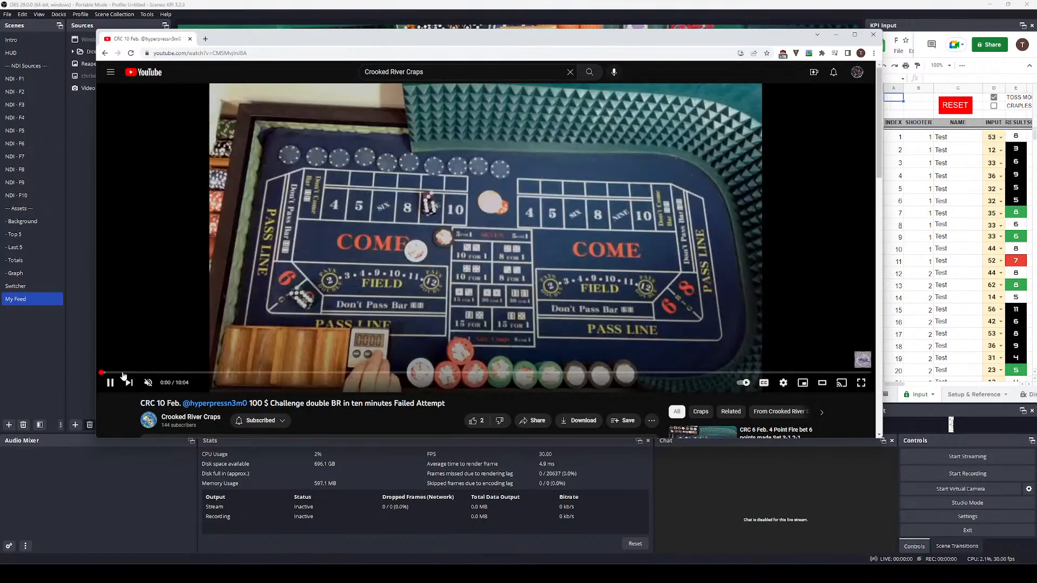
drag(123, 375, 158, 377)
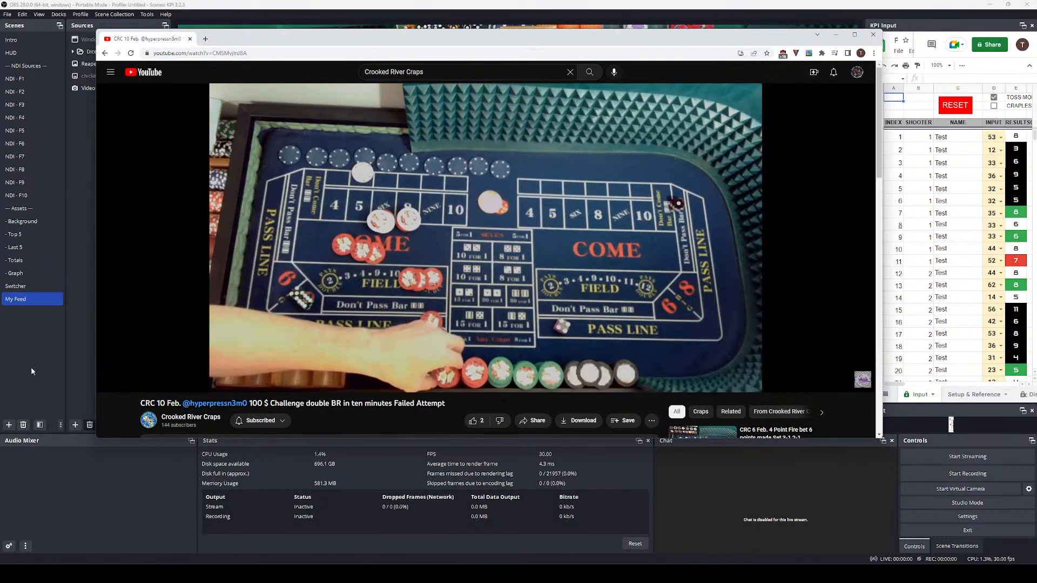
Search YouTube for "Mid Atlantic Craps".
key(slash)
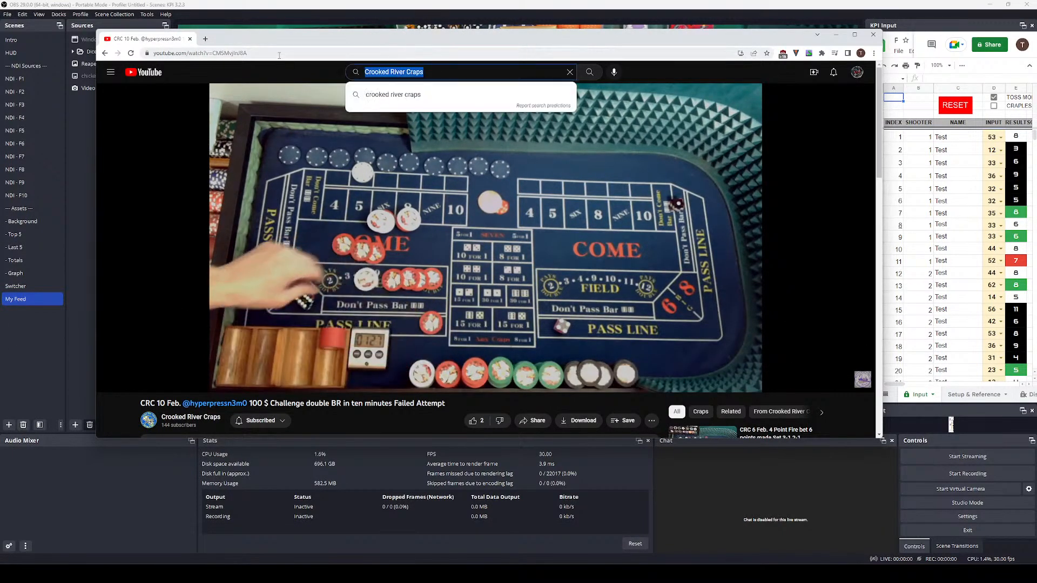
text(M)
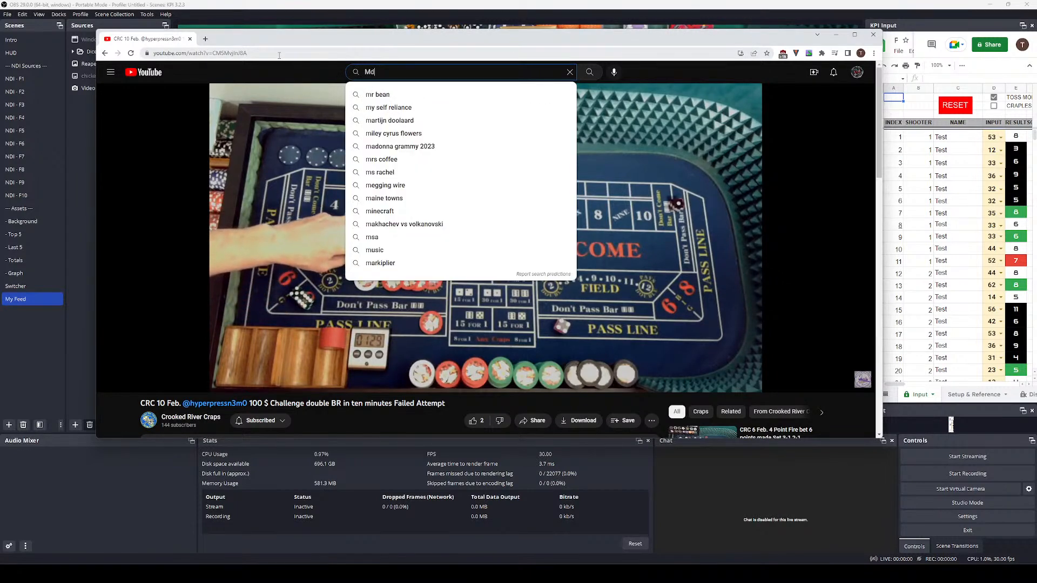
text(id Atlant)
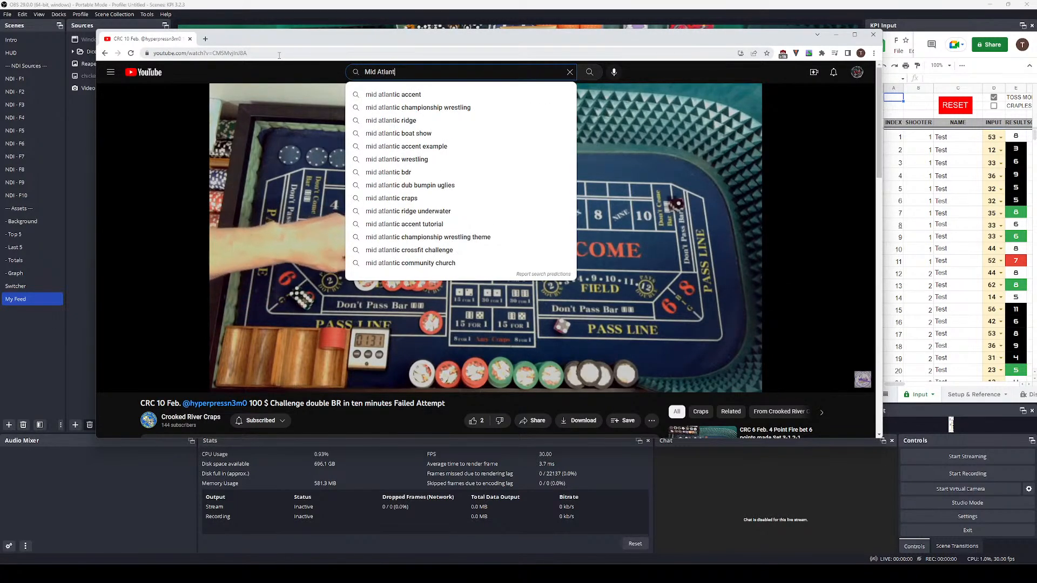
text(ic Craps)
key(Return)
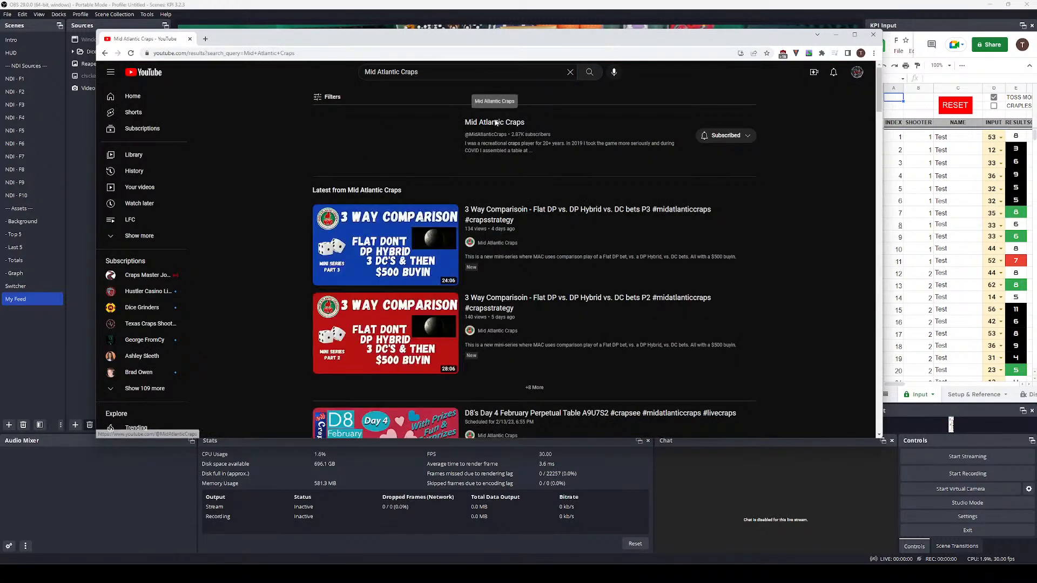
Open the Mid Atlantic Craps channel and look through its list of live streams.
click(496, 124)
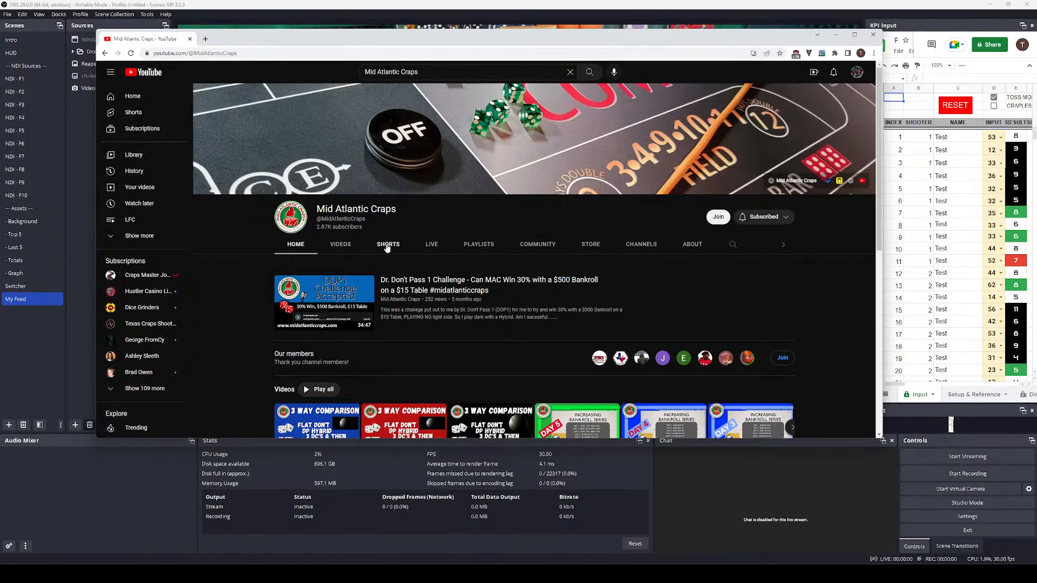
click(429, 246)
scroll(483, 284, down, 5)
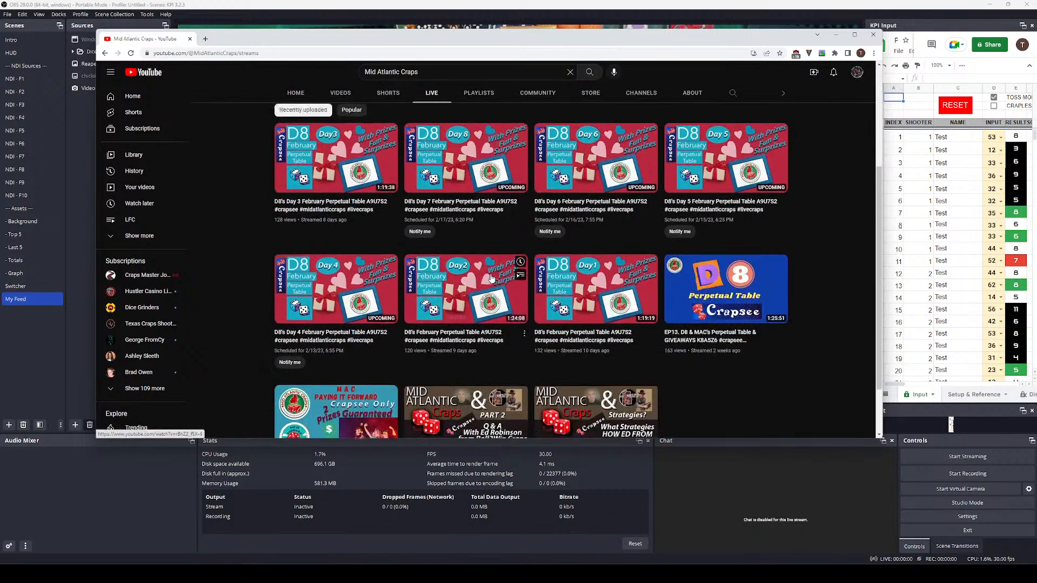
scroll(481, 302, up, 1)
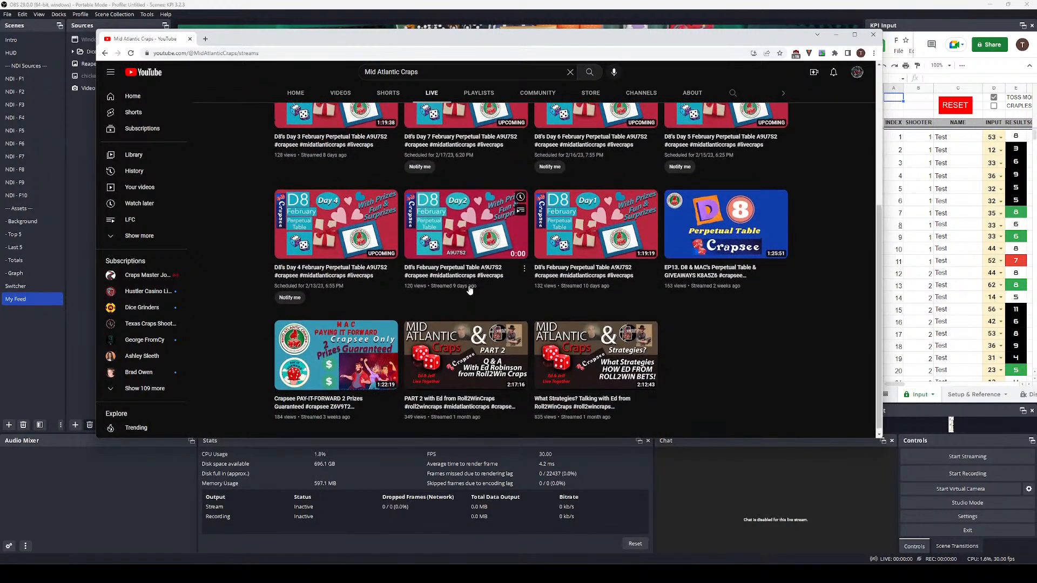
scroll(478, 314, up, 3)
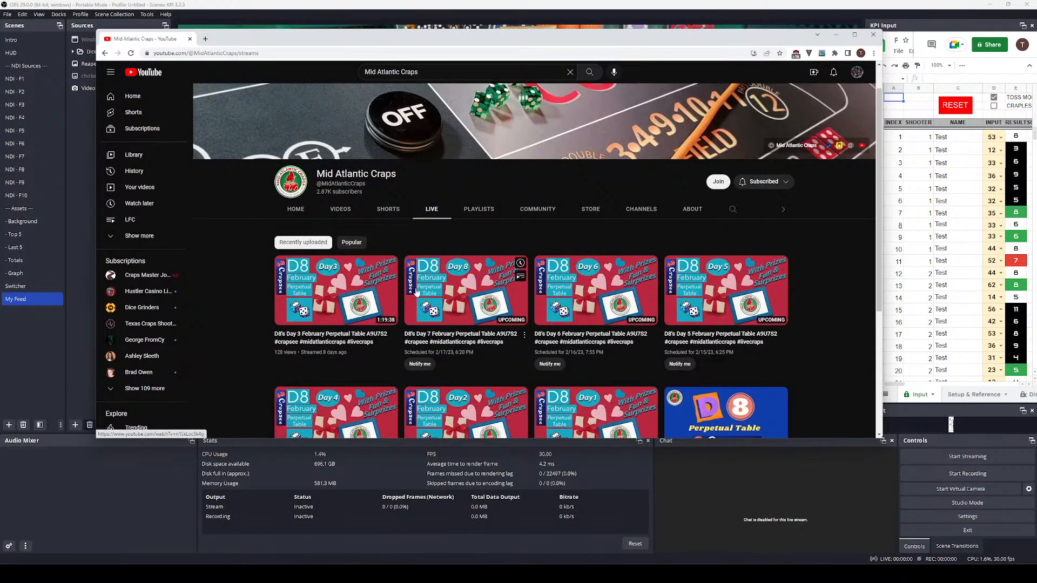
scroll(416, 292, up, 1)
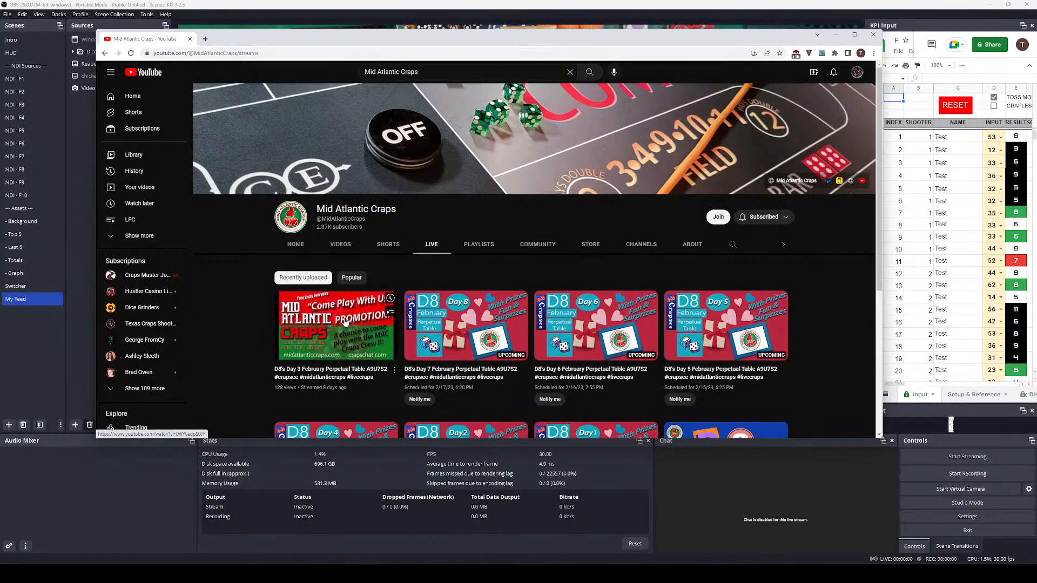
scroll(421, 305, down, 3)
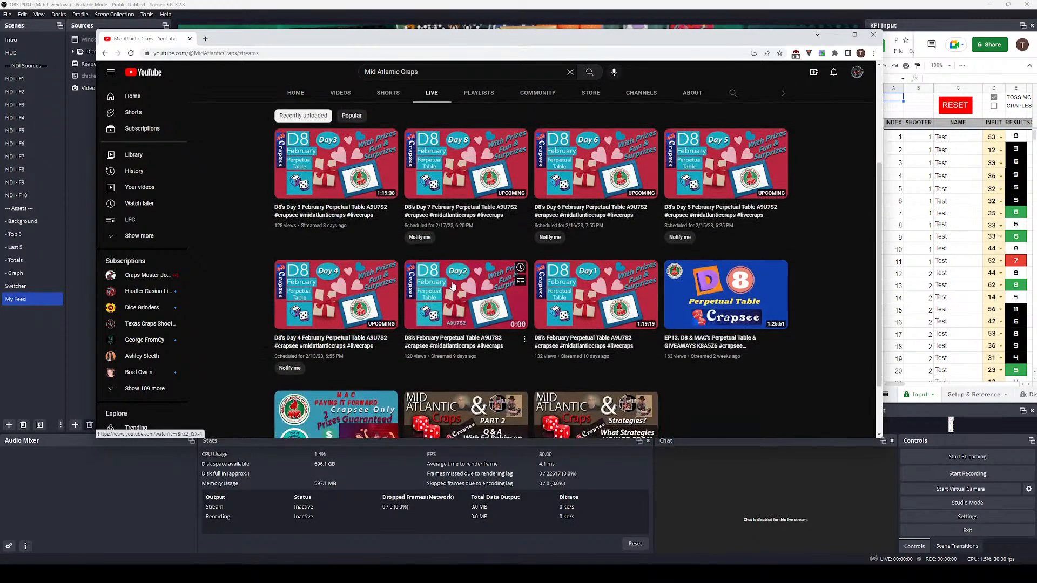
scroll(462, 292, down, 1)
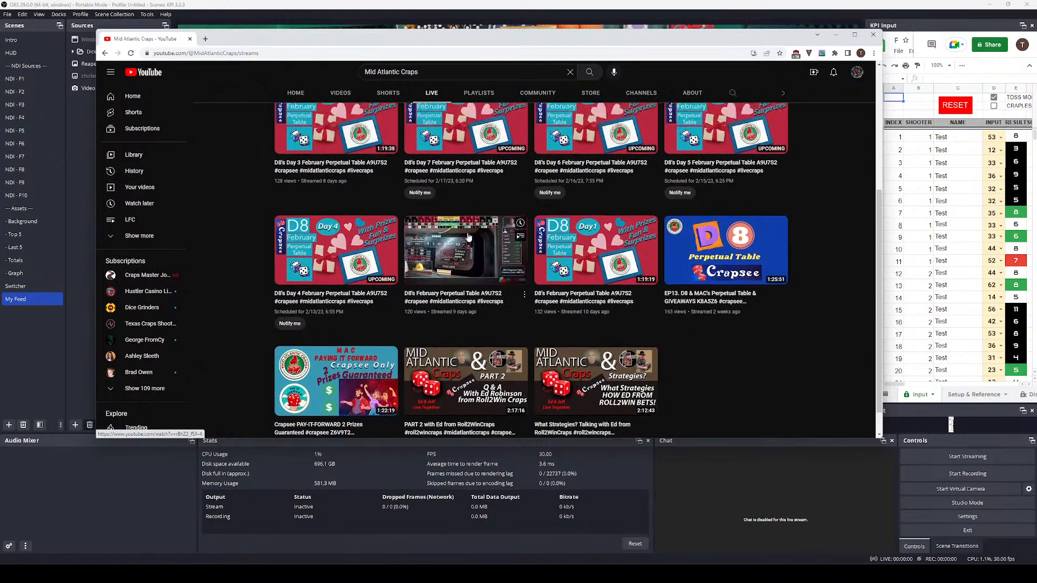
scroll(474, 246, up, 4)
scroll(377, 270, down, 1)
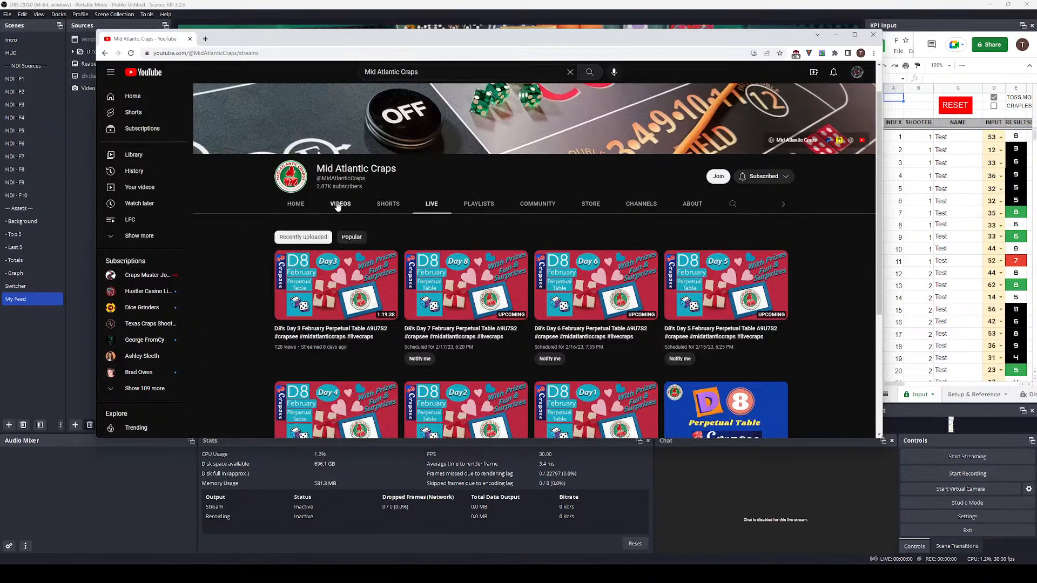
Open the "3 Way Comparisoin - Flat DP vs. DP Hybrid vs. Various DC bets" video from the channel's uploaded videos.
click(338, 204)
scroll(491, 269, down, 1)
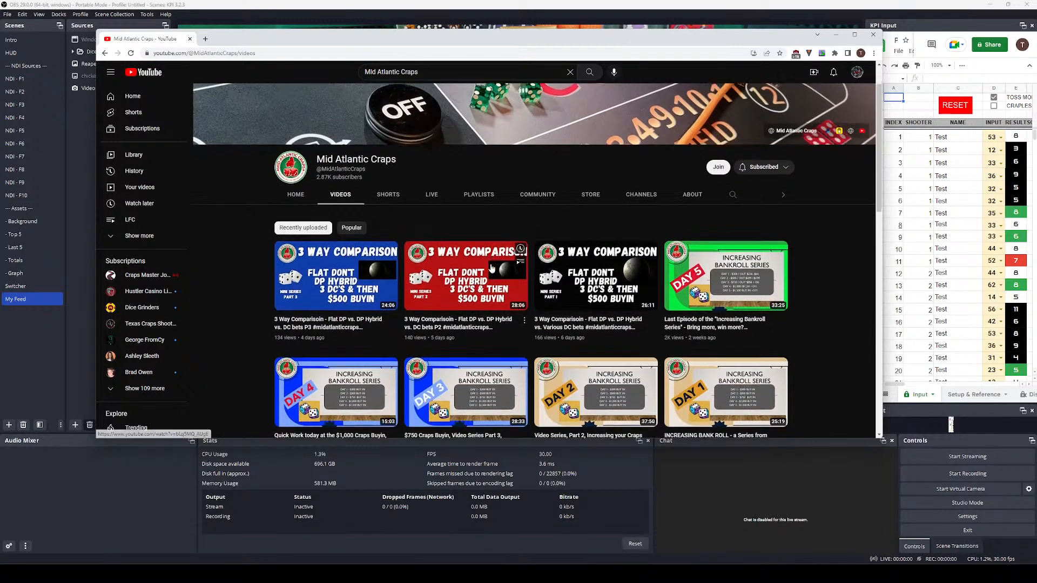
scroll(491, 268, down, 1)
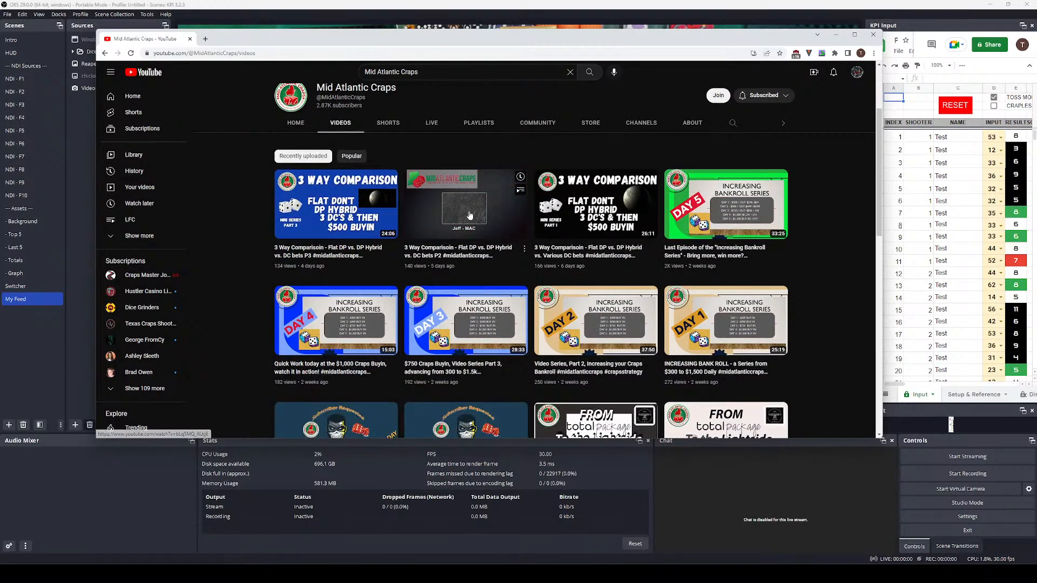
click(604, 211)
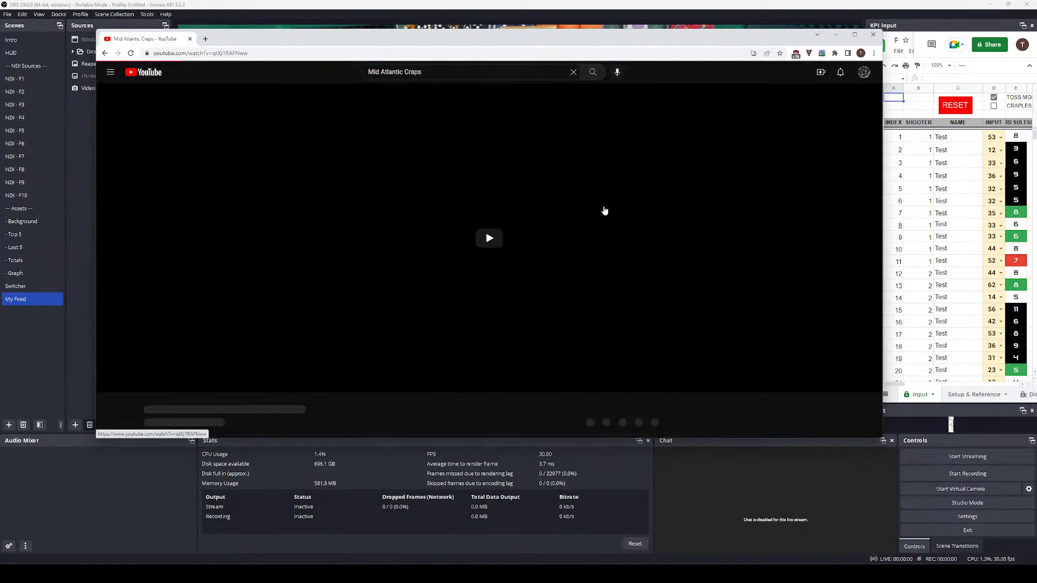
Skip ahead through the 3 Way Comparisoin video to examine its stats bar and roll history overlay, and close the YouTube page.
click(147, 373)
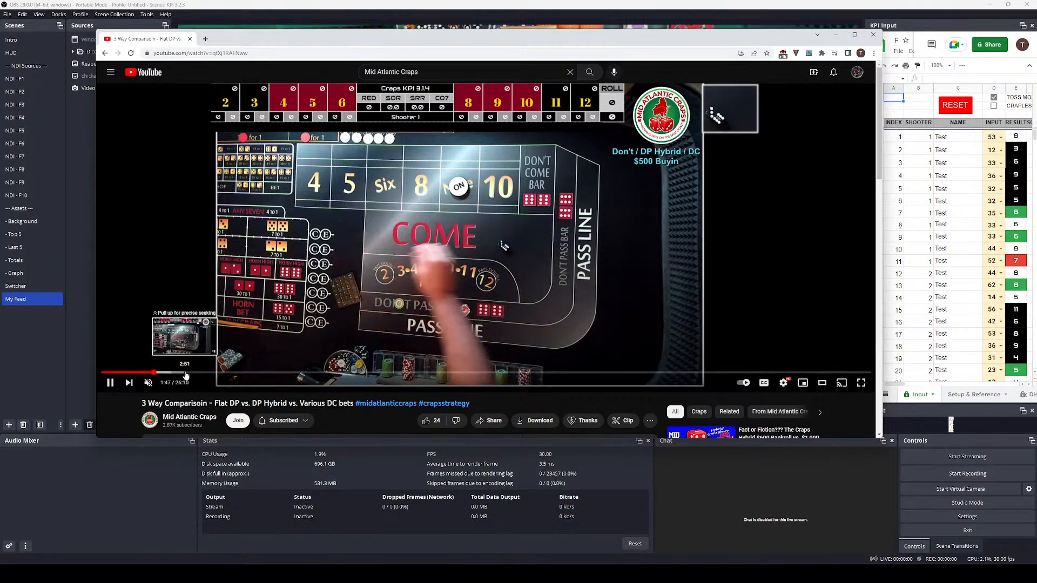
click(219, 373)
click(248, 374)
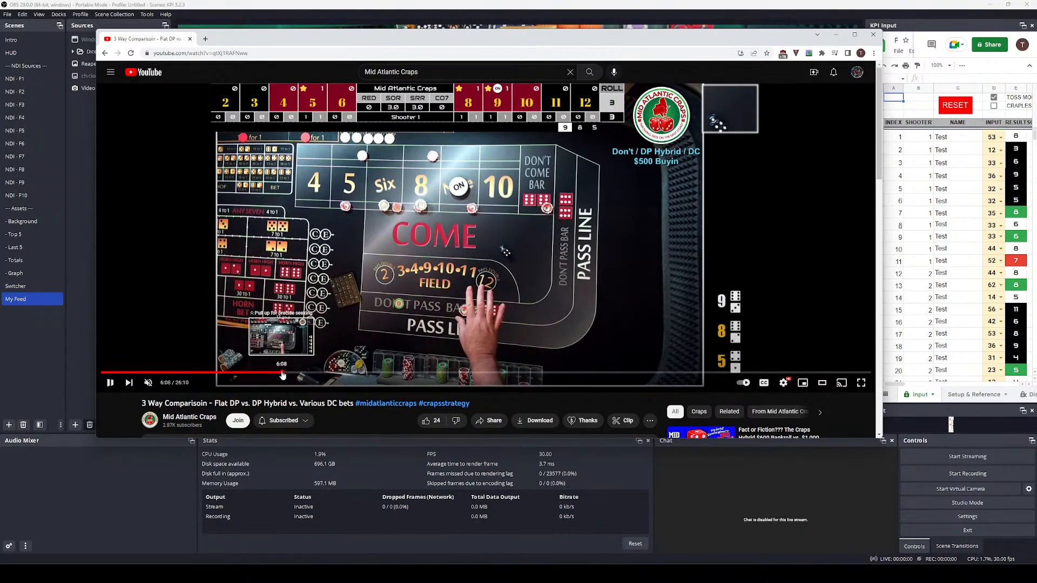
drag(282, 374, 282, 374)
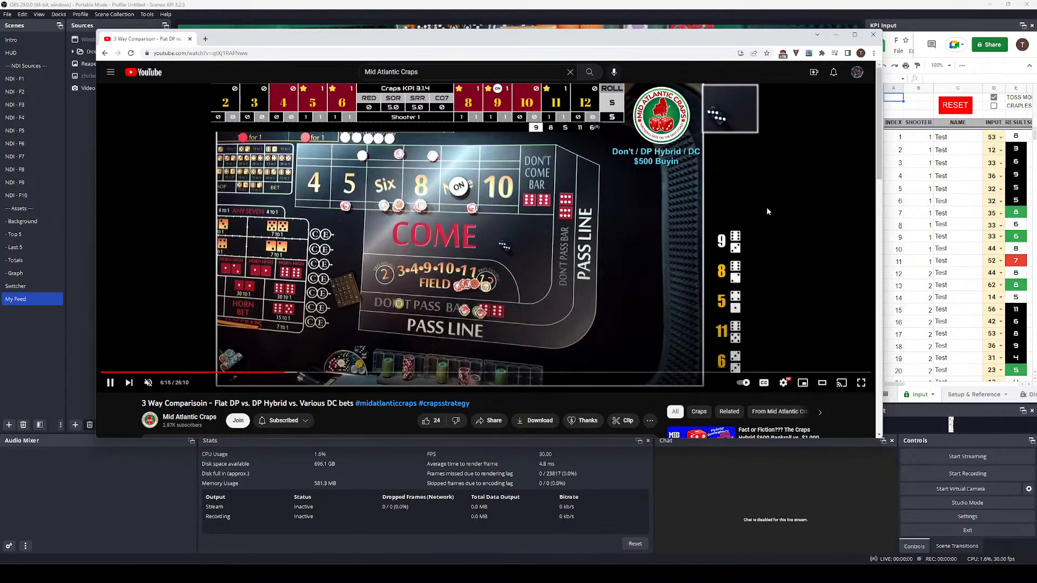
click(300, 372)
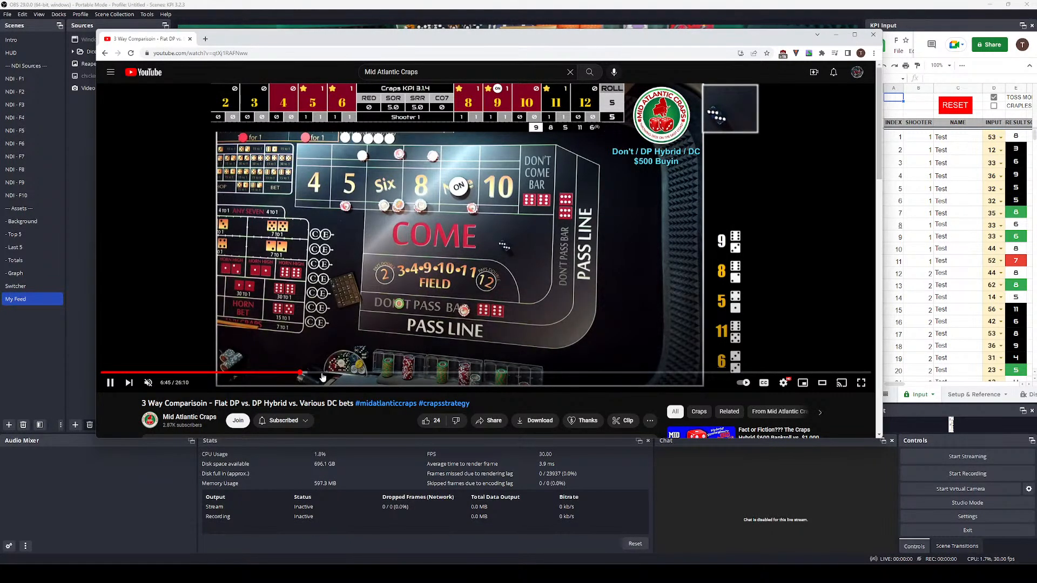
drag(322, 372, 344, 373)
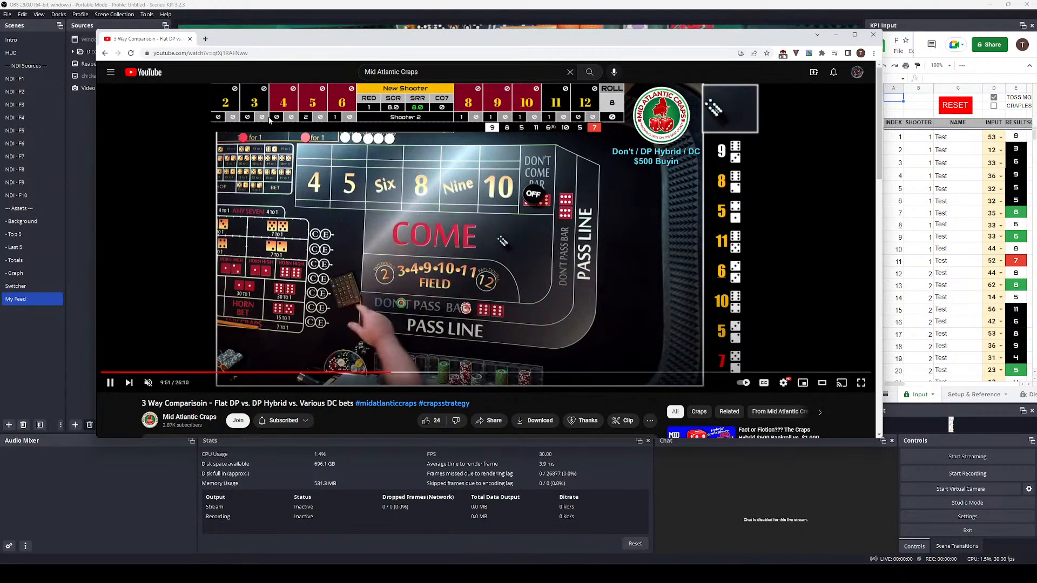
click(190, 39)
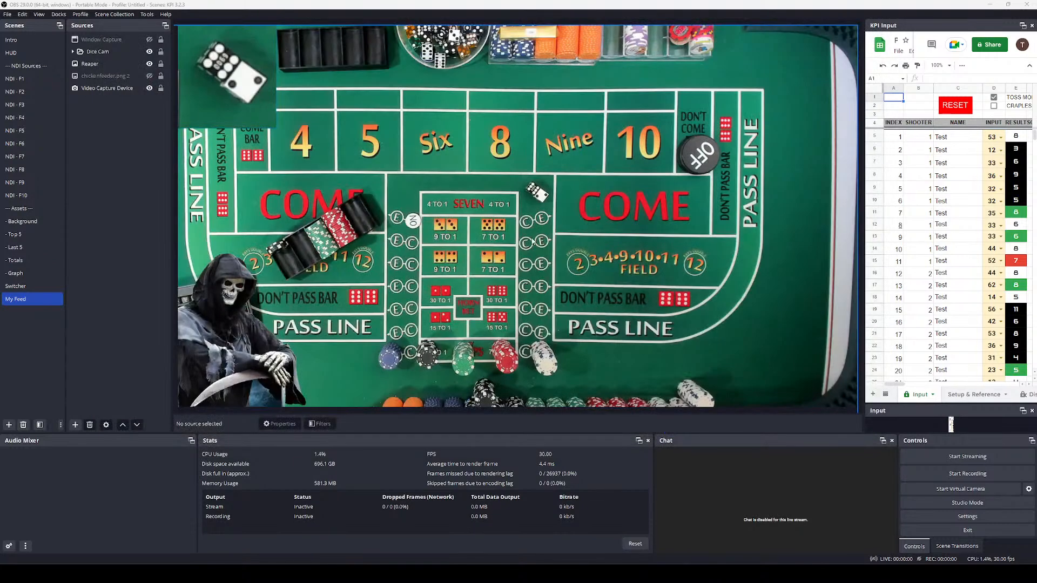